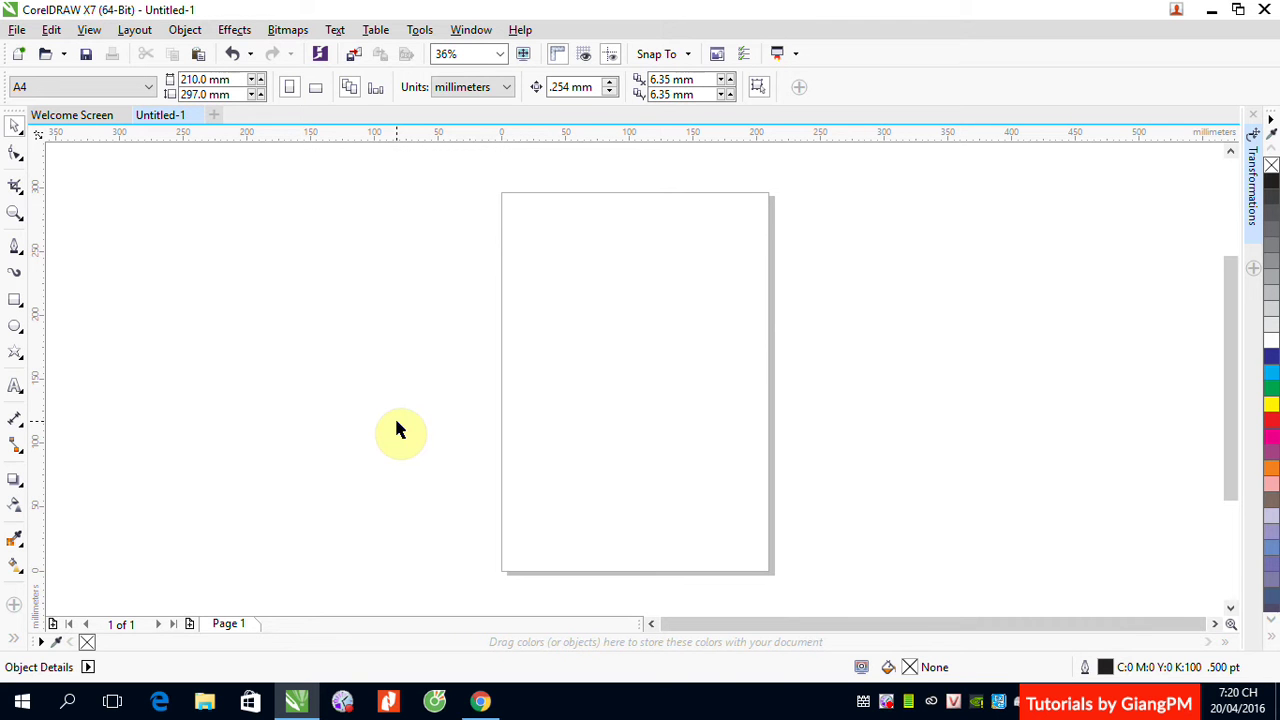
Draw a square with sides of about 129 mm inside the blank page
left_click(25, 303)
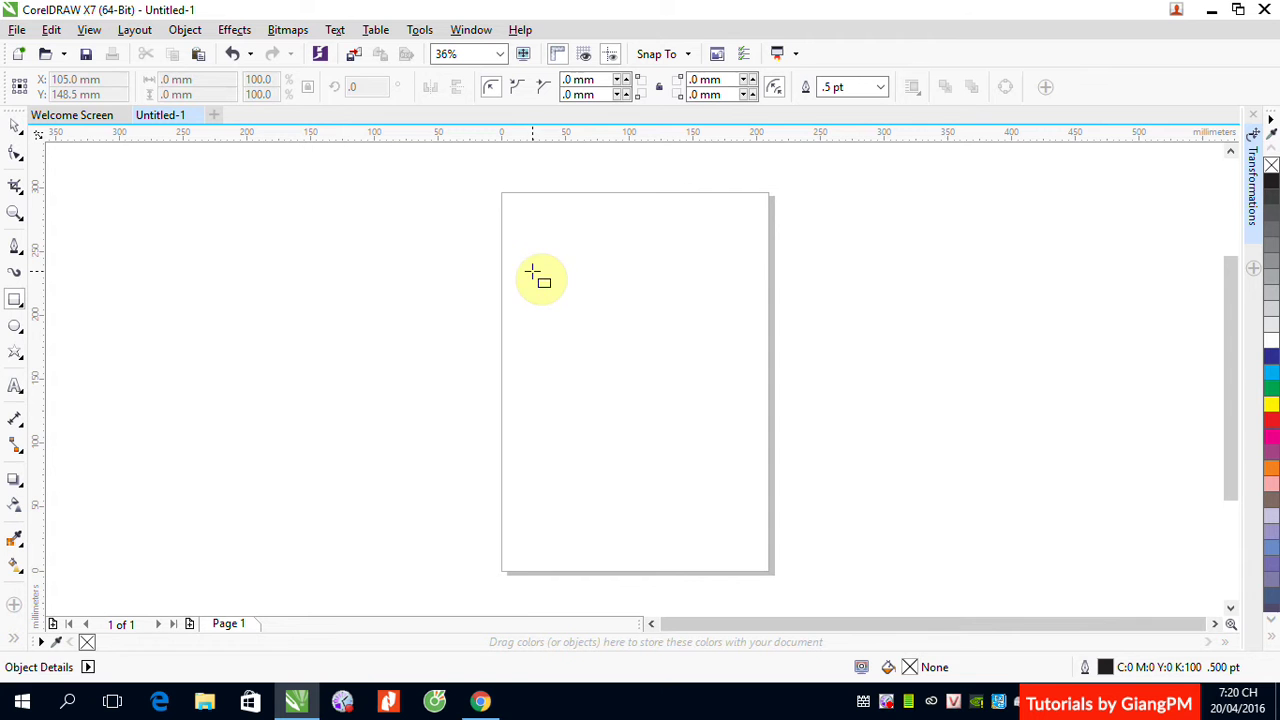
left_click_drag(535, 273, 700, 437)
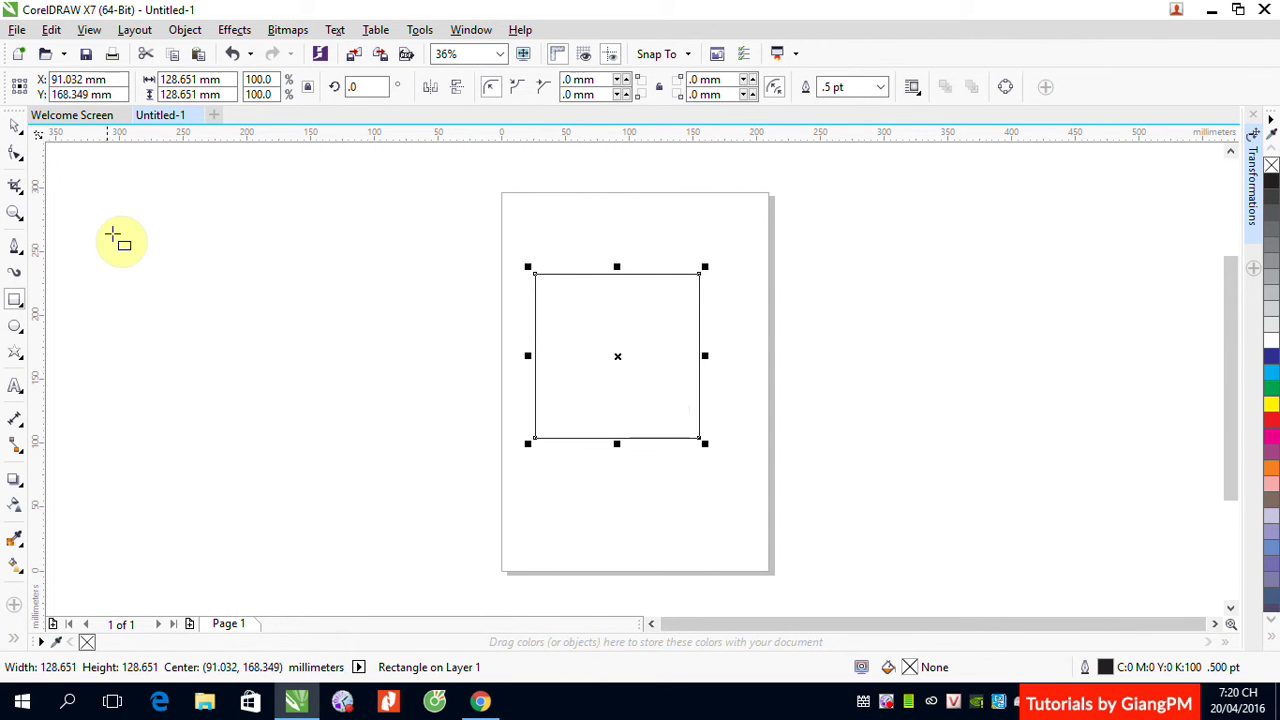
left_click(12, 122)
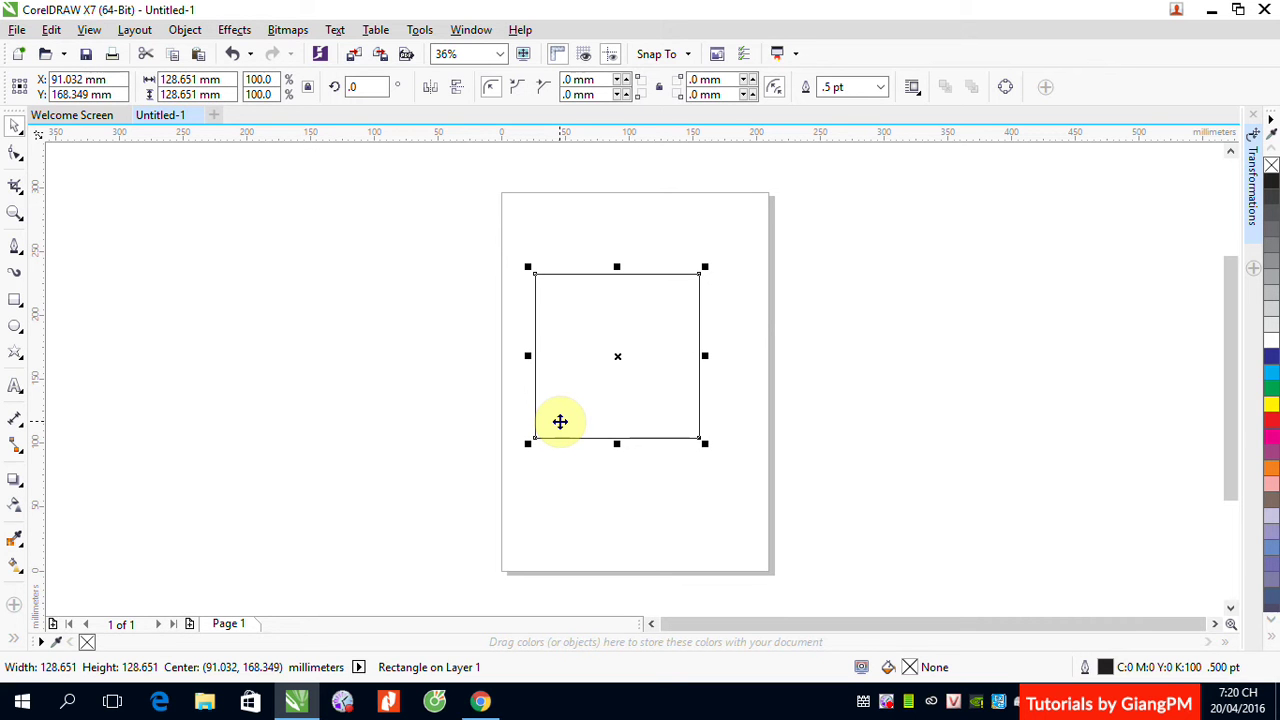
Give the square a uniform fill using the Interactive Fill tool and set its CMYK colour to C0 M100 Y100 K0
left_click(15, 569)
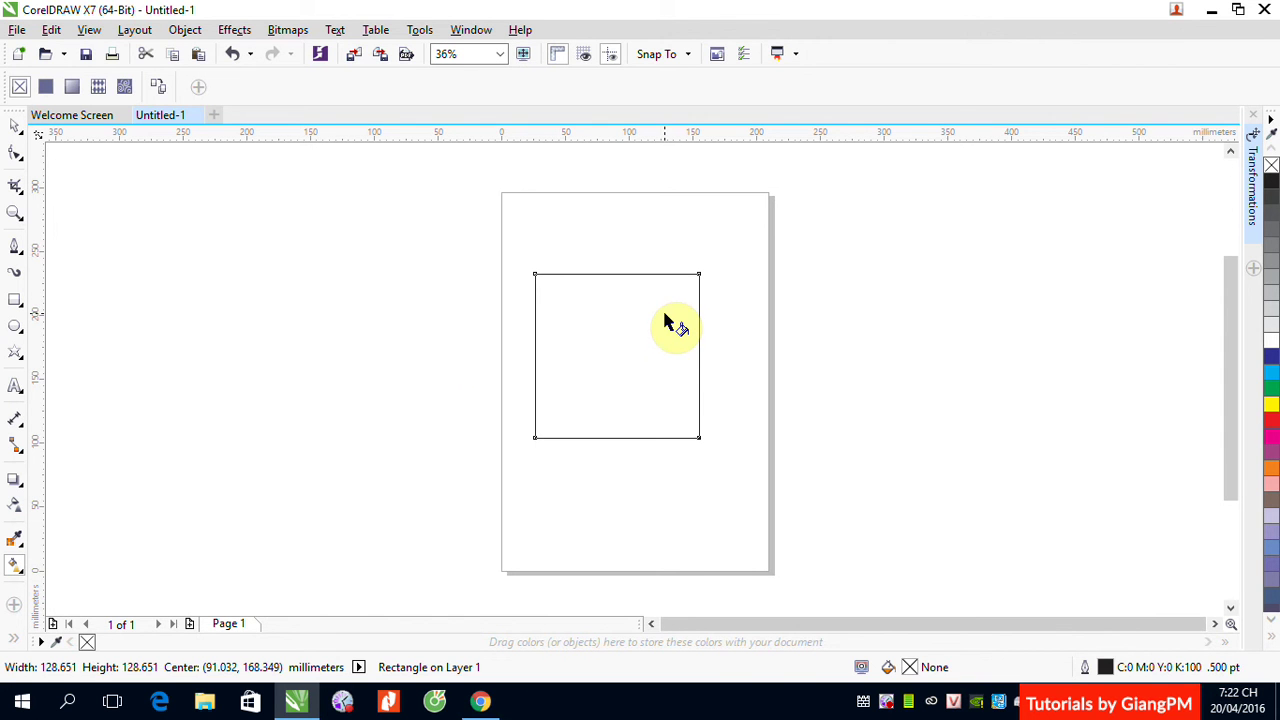
left_click(45, 87)
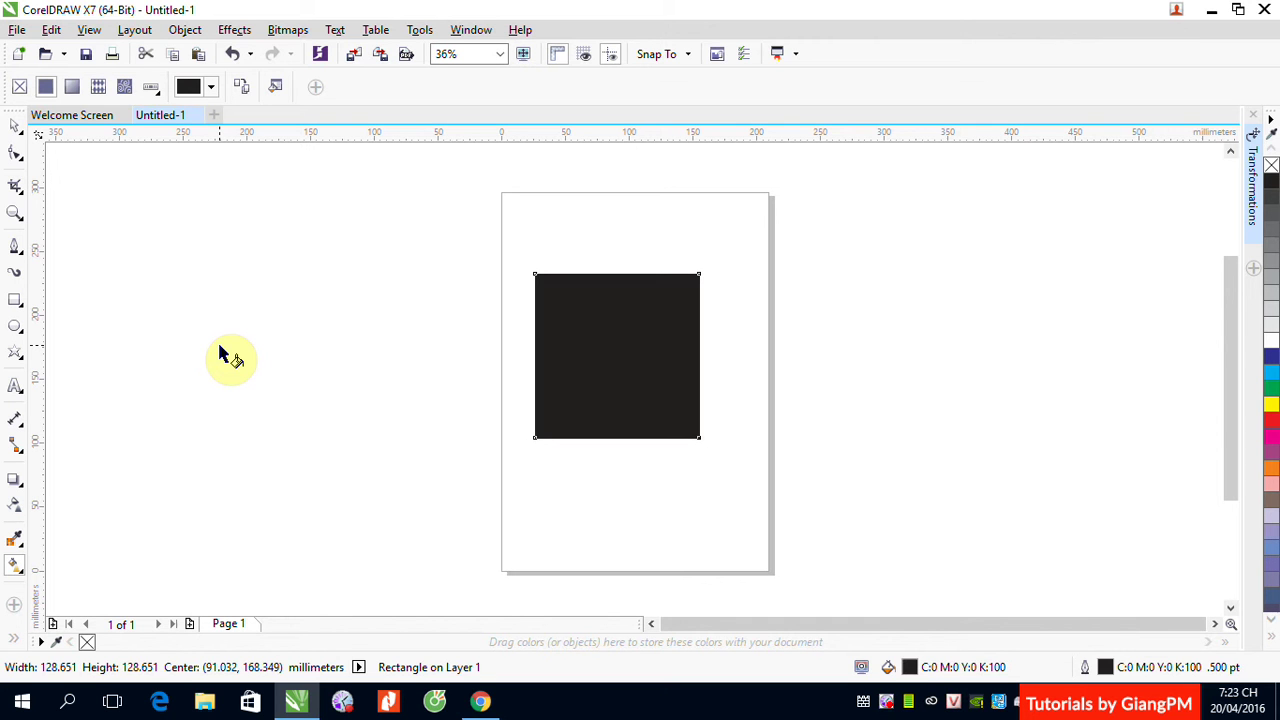
left_click(212, 88)
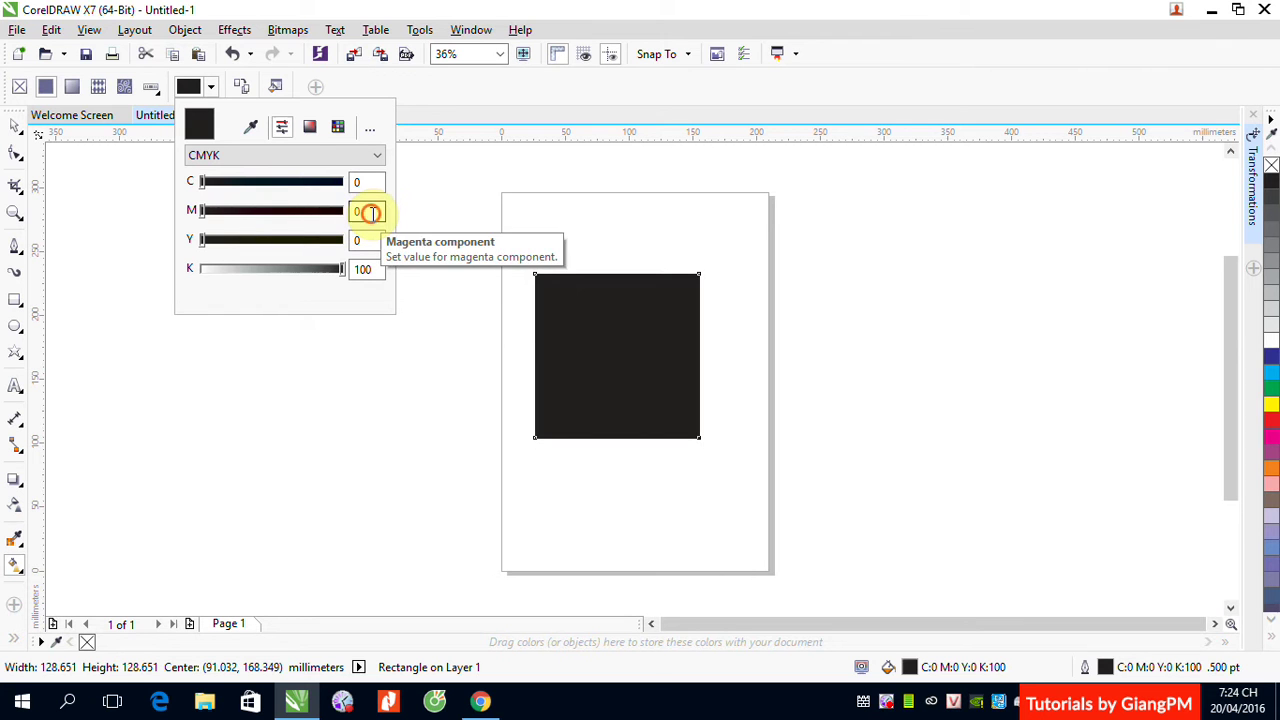
left_click(366, 210)
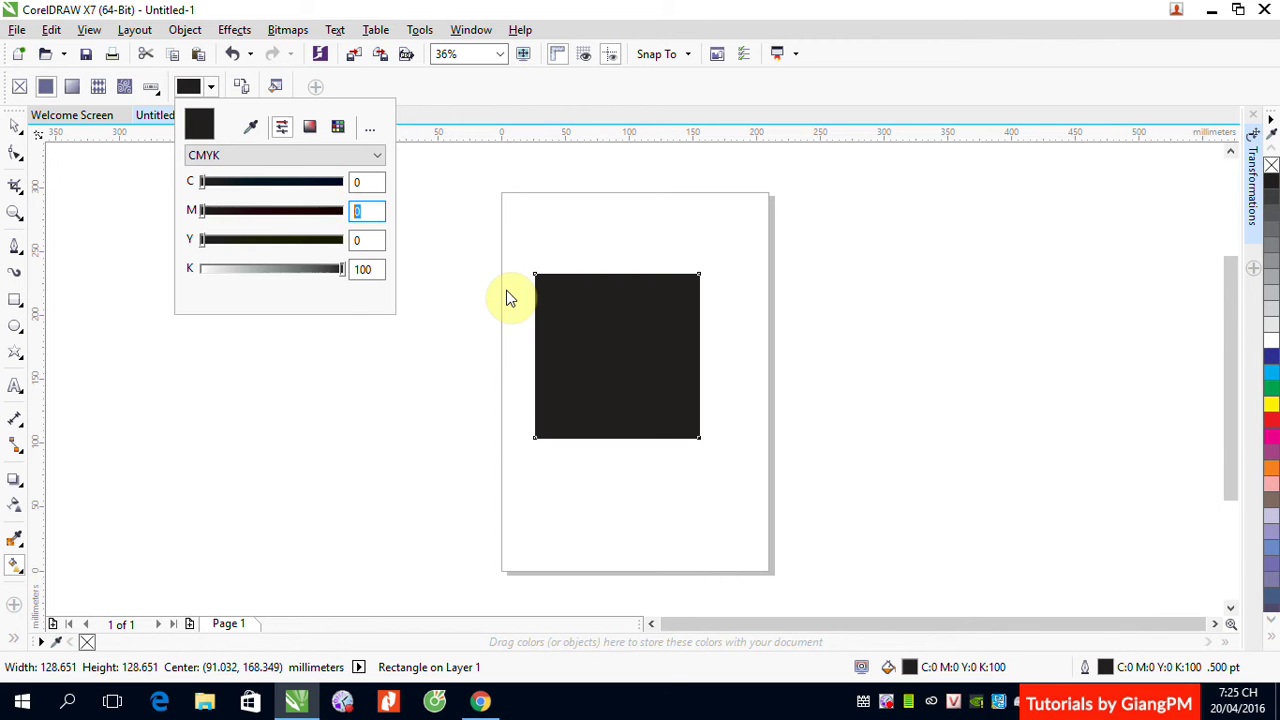
type("100")
left_click(366, 240)
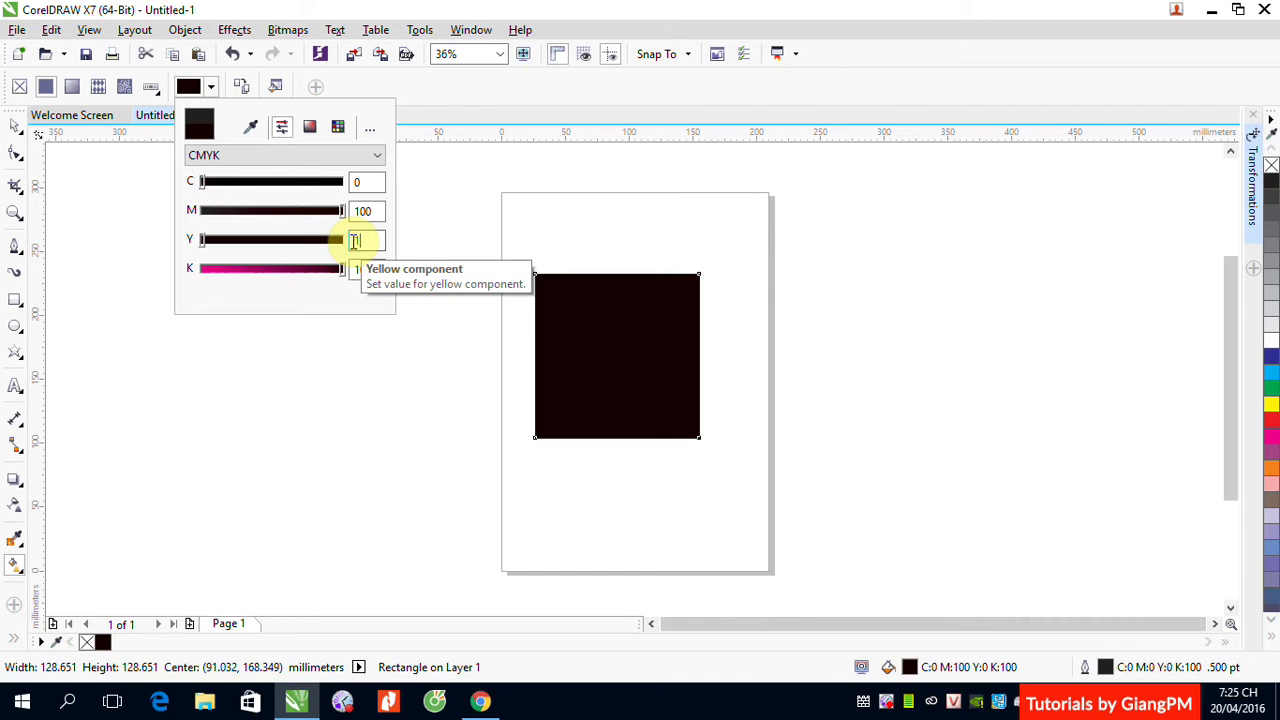
type("1000")
key("Return")
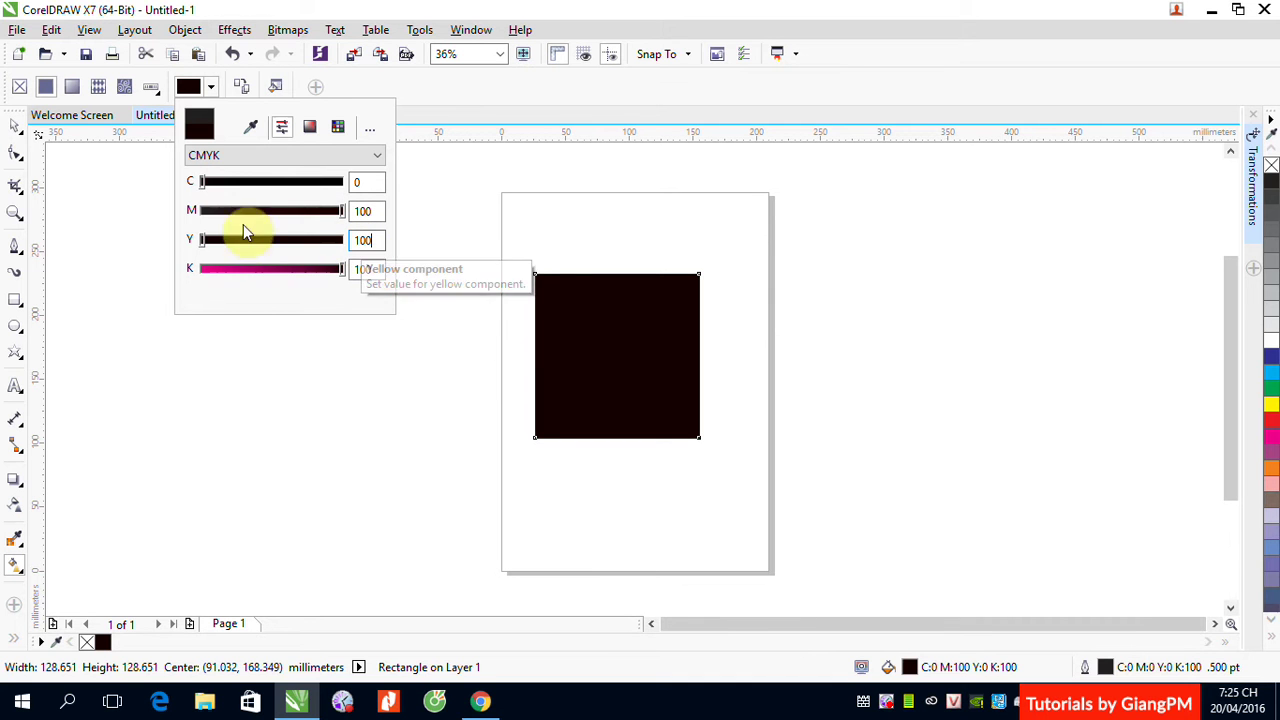
left_click(370, 269)
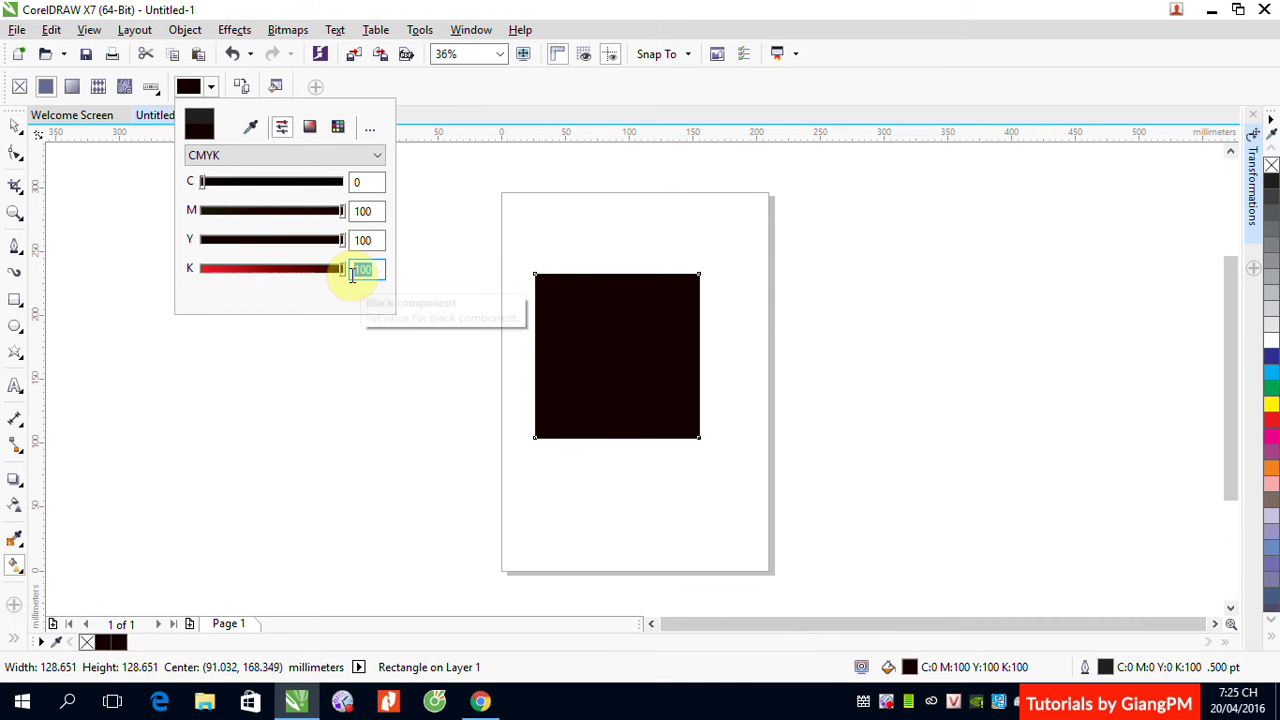
type("0")
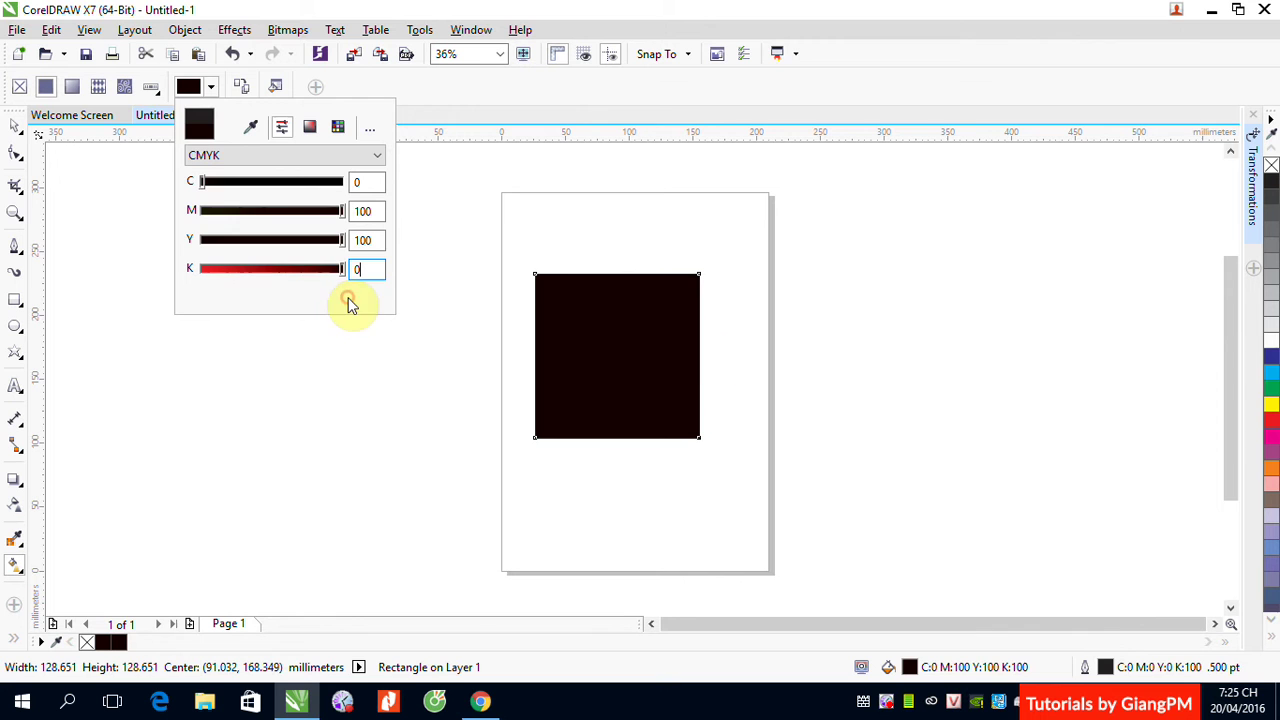
key("Return")
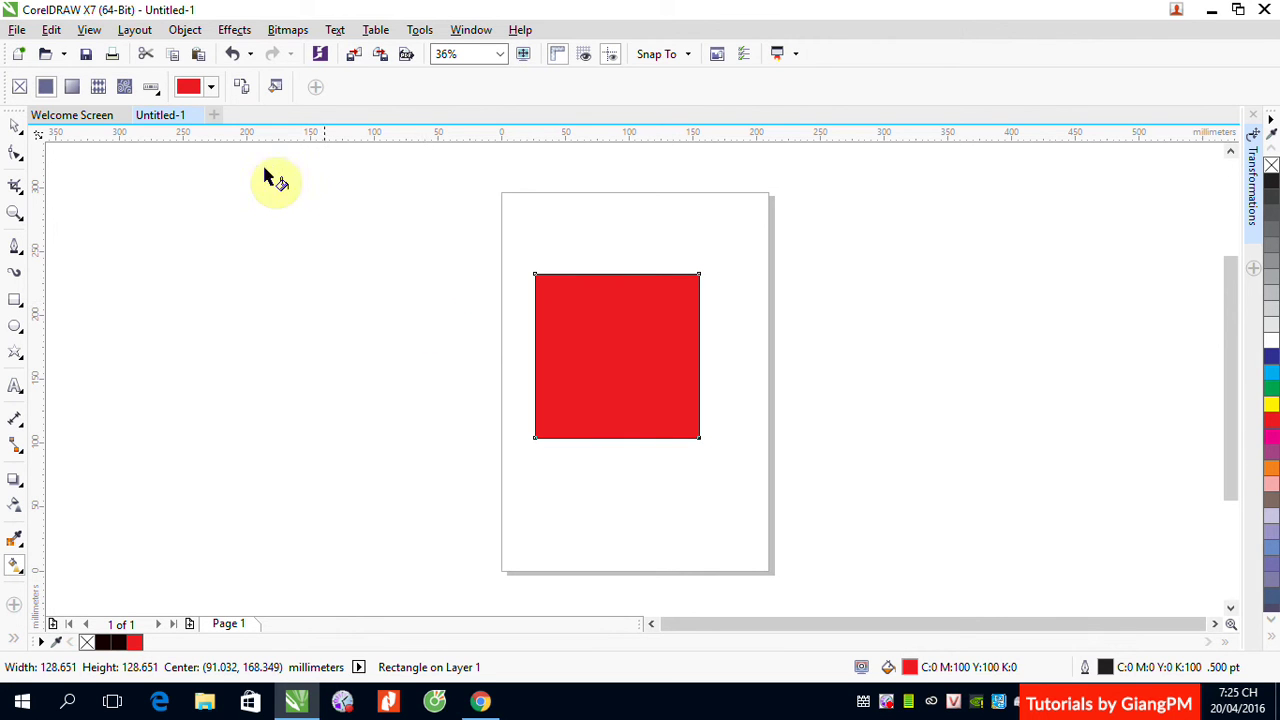
left_click(214, 87)
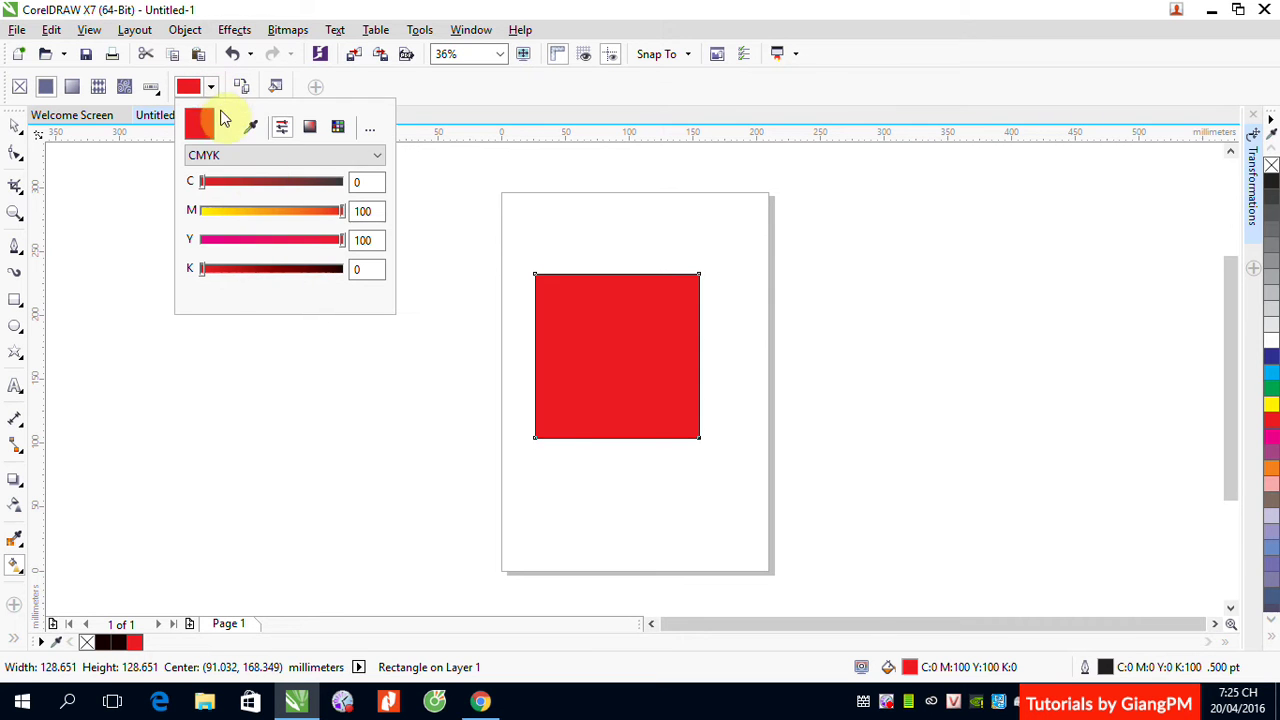
left_click(252, 130)
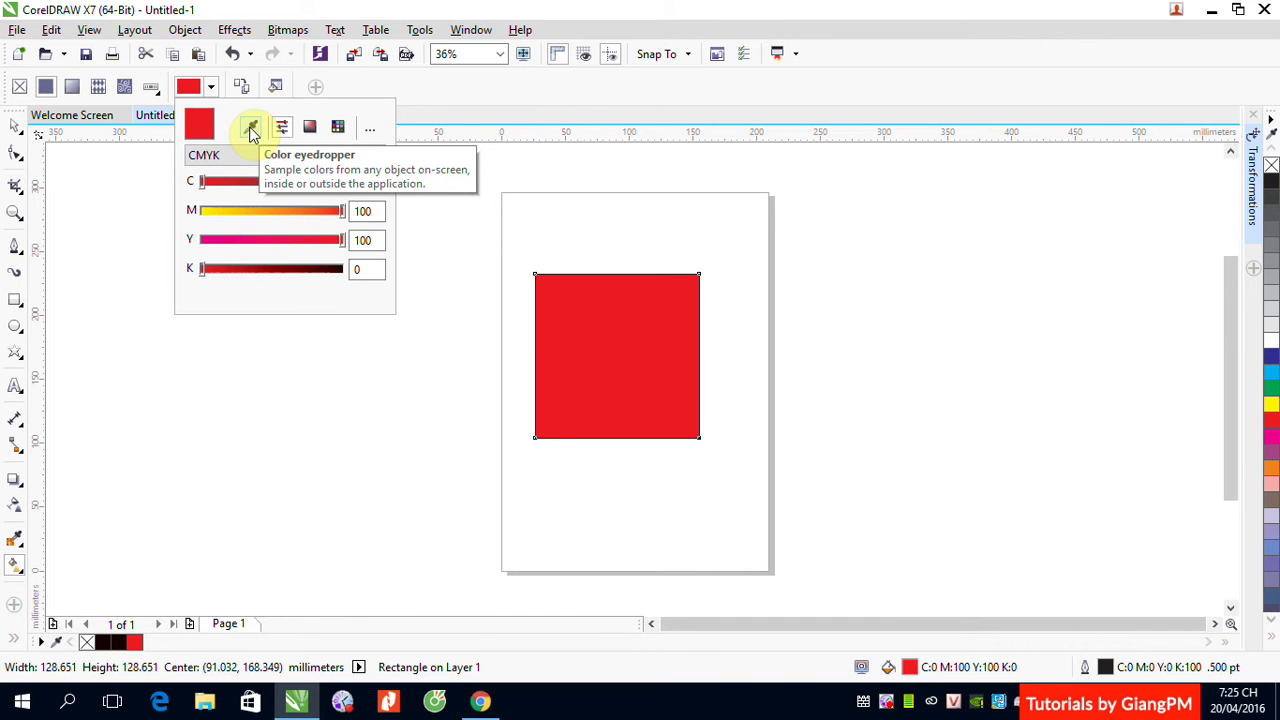
left_click(80, 306)
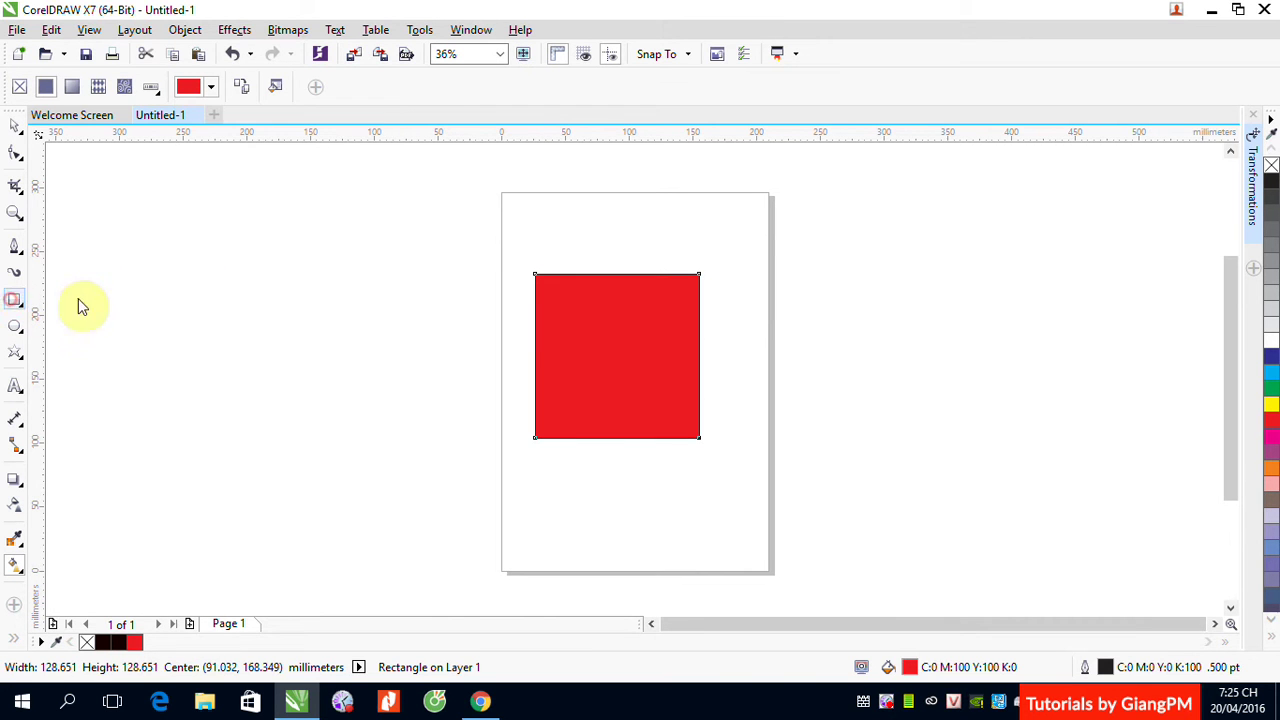
left_click_drag(946, 261, 1062, 360)
left_click(15, 125)
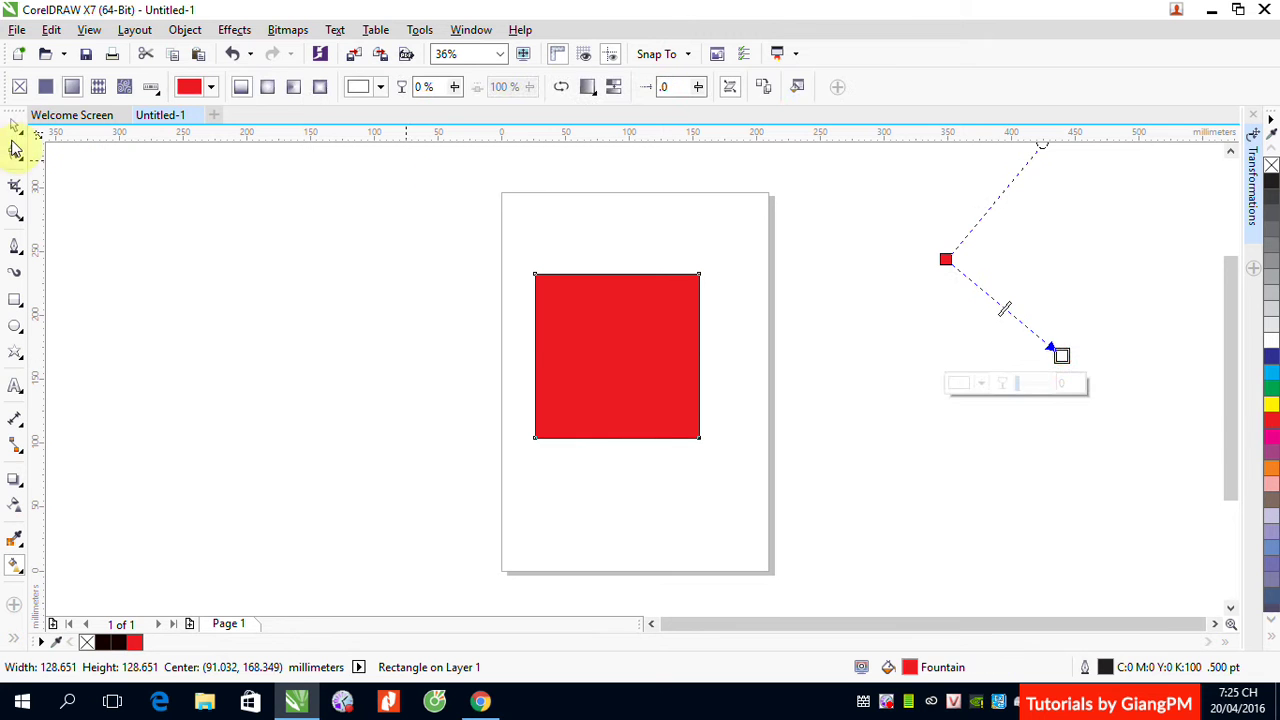
key("ctrl+z")
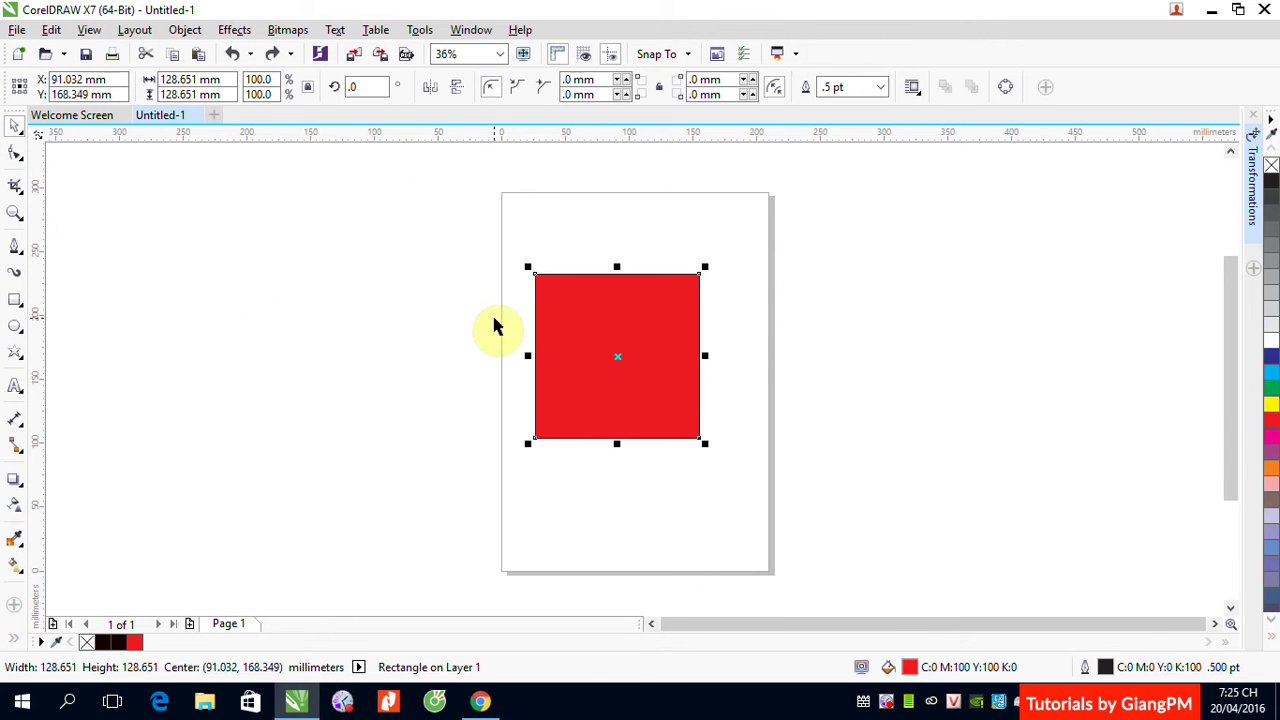
Draw a rectangle about 85 by 90 mm beyond the page's right edge and fill it with yellow tinted towards C19 M8 Y91 K0
left_click(18, 306)
left_click_drag(908, 306, 1018, 420)
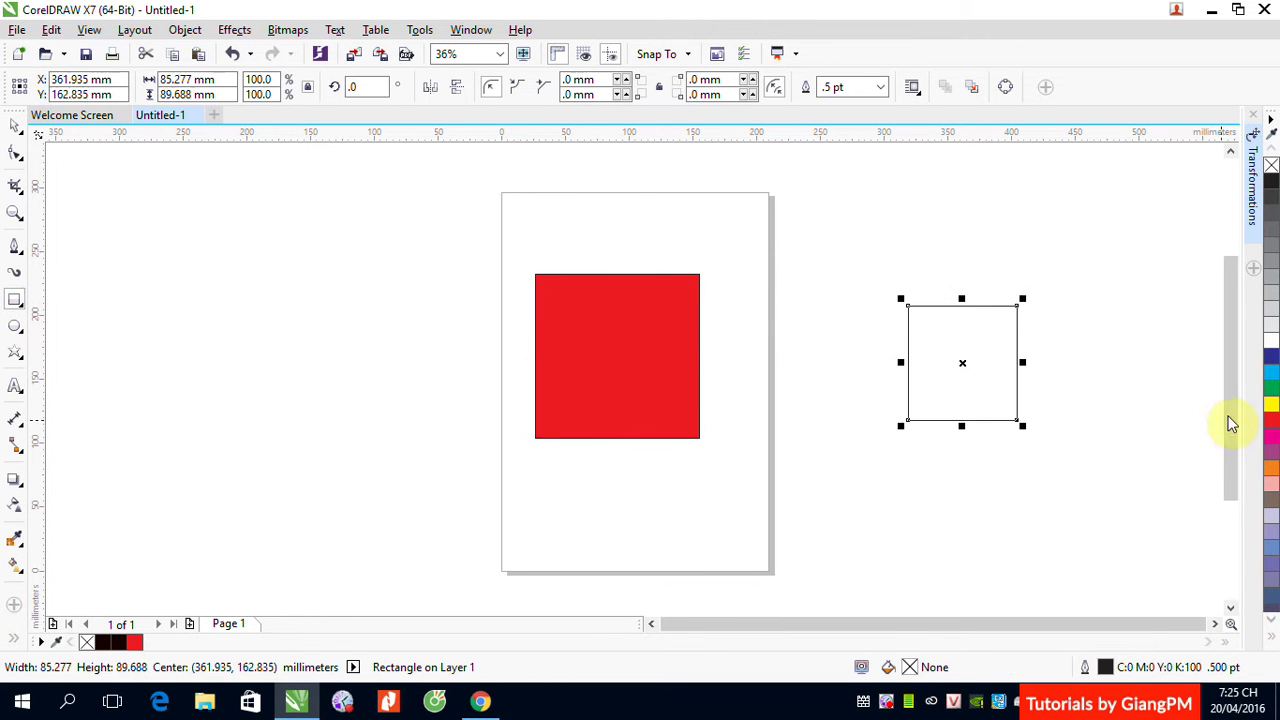
left_click(1269, 405)
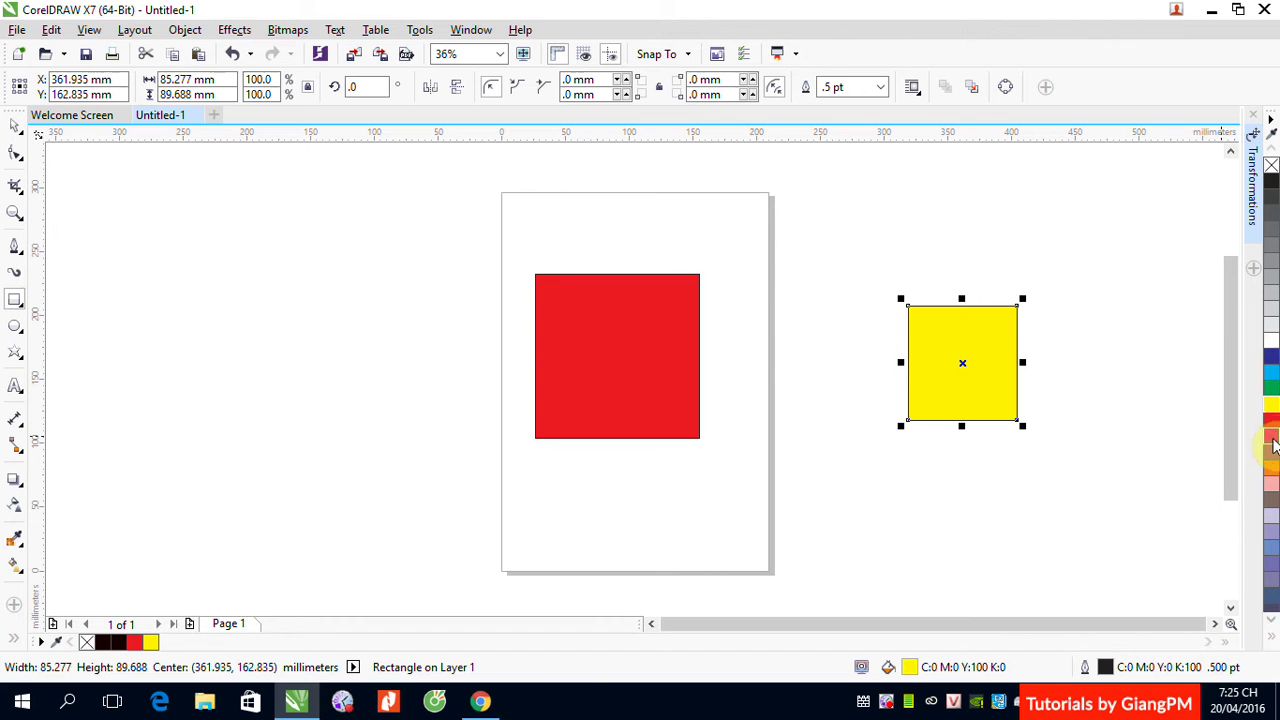
left_click(1270, 410)
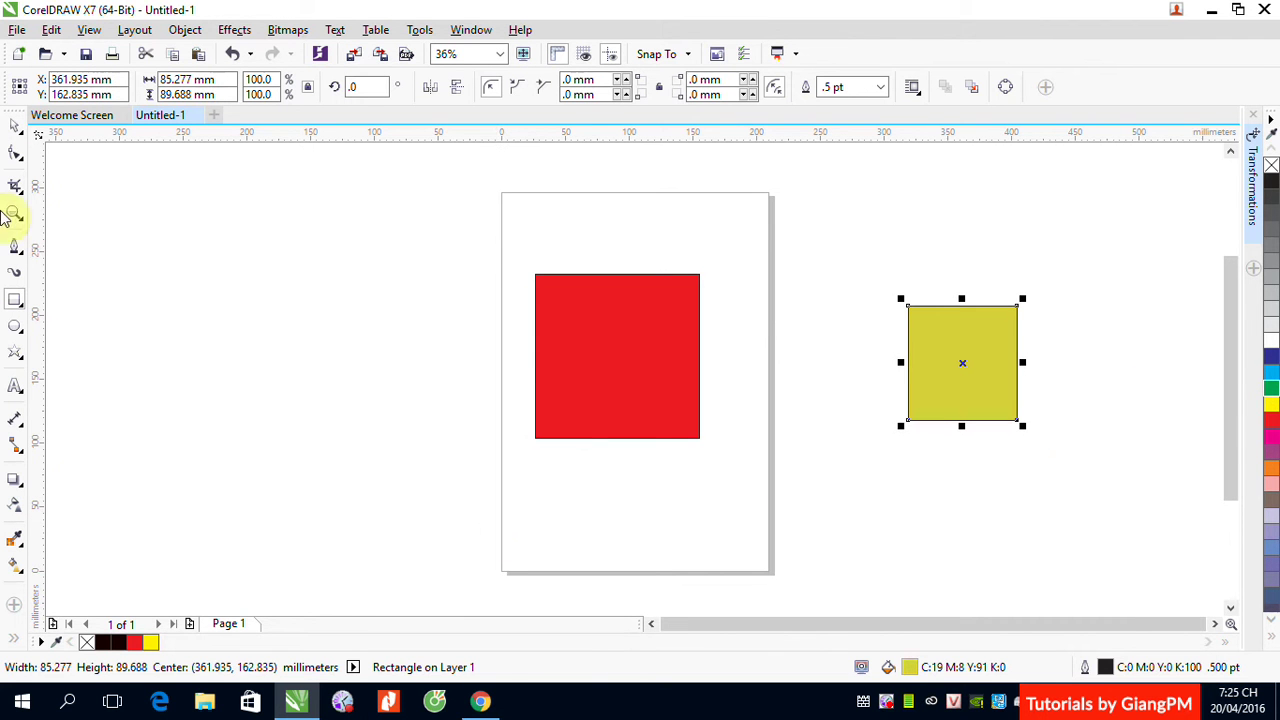
left_click(18, 128)
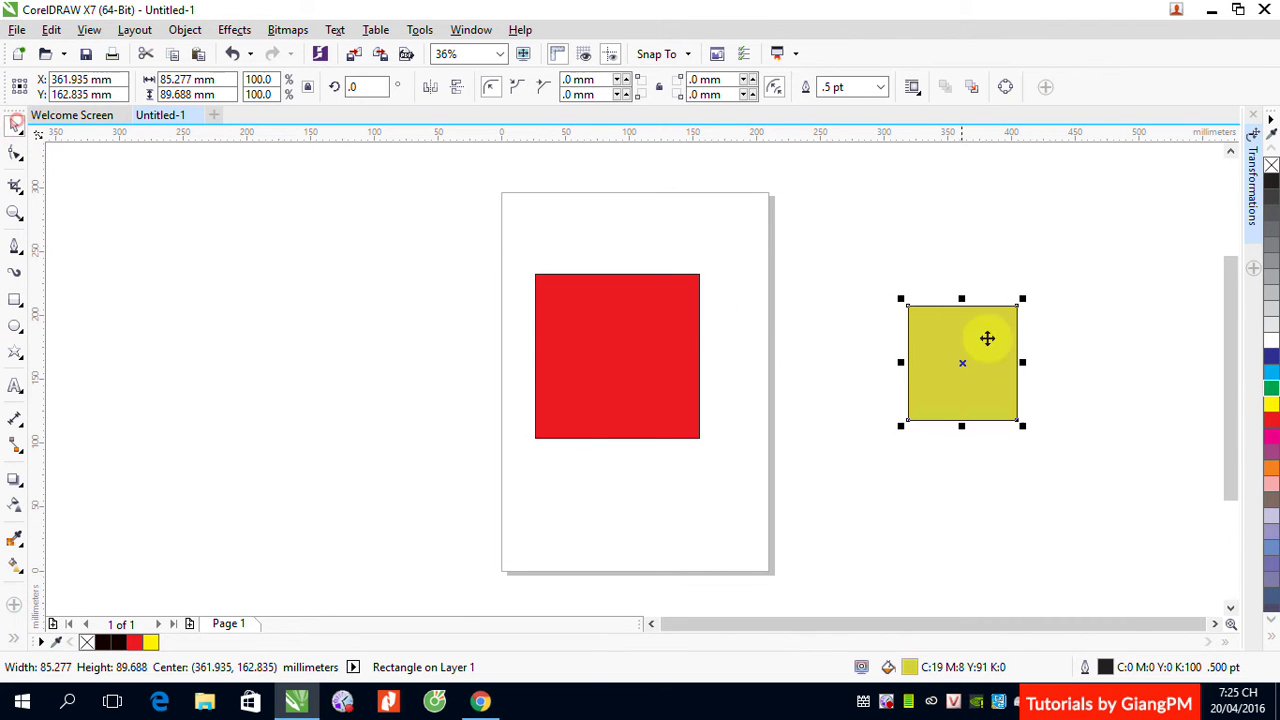
left_click(1014, 250)
Fill the large square on the page with the colour sampled from the small rectangle using the colour eyedropper
left_click(658, 360)
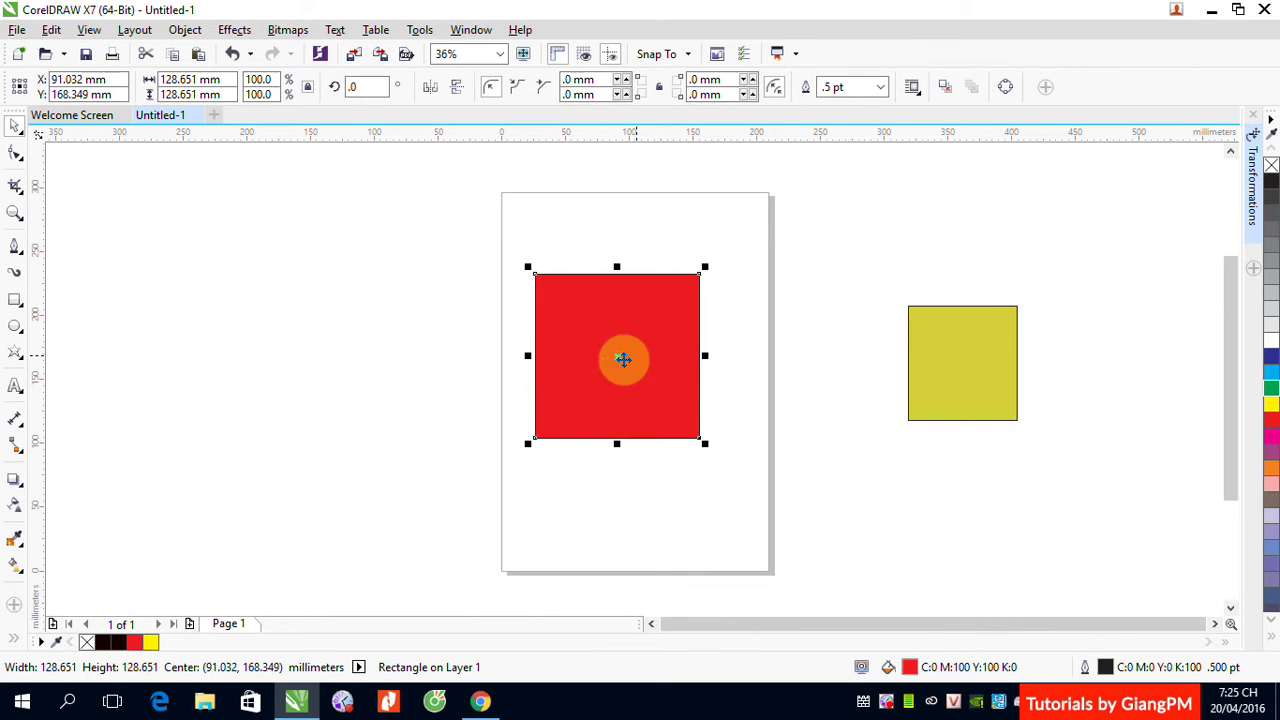
left_click(17, 566)
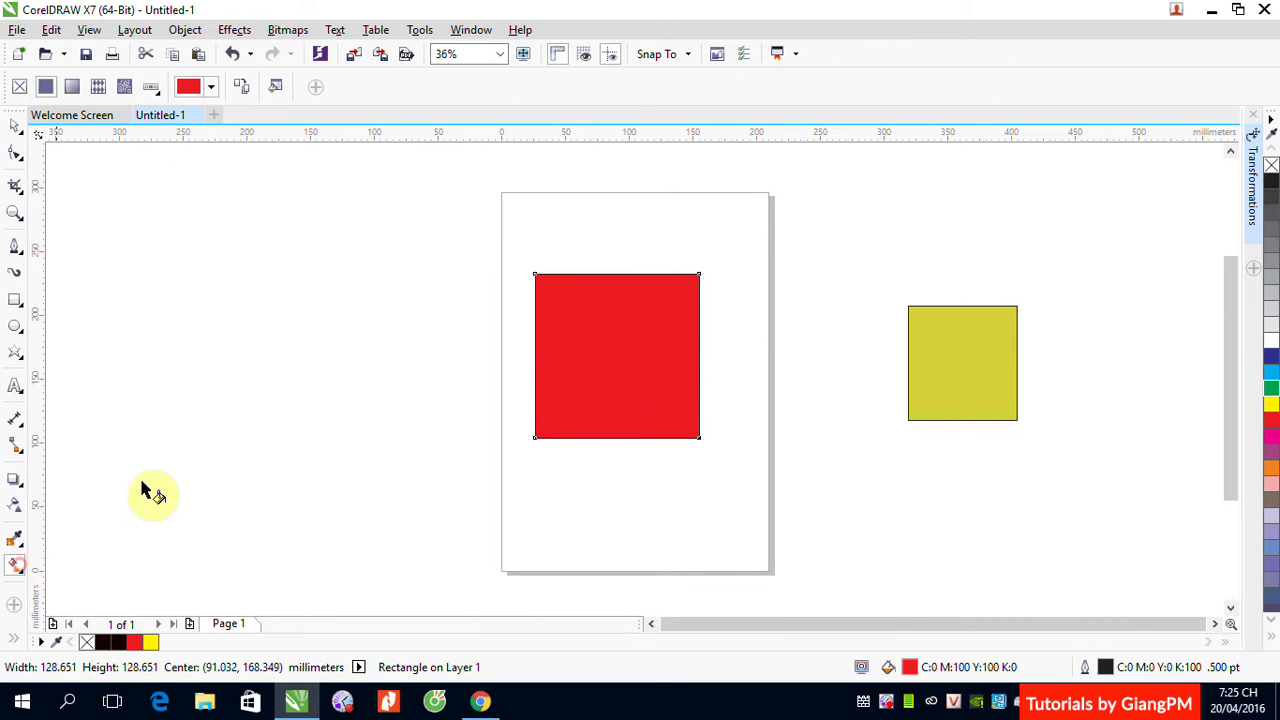
left_click(211, 87)
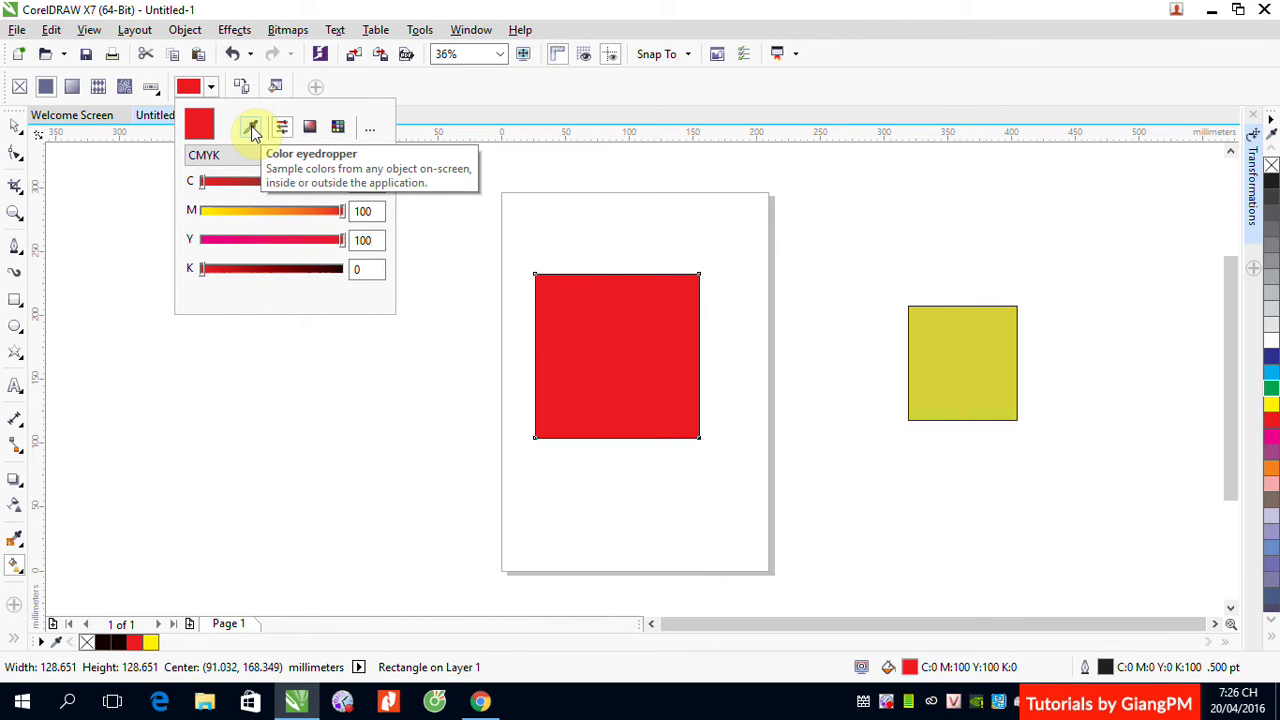
left_click(251, 127)
left_click(952, 330)
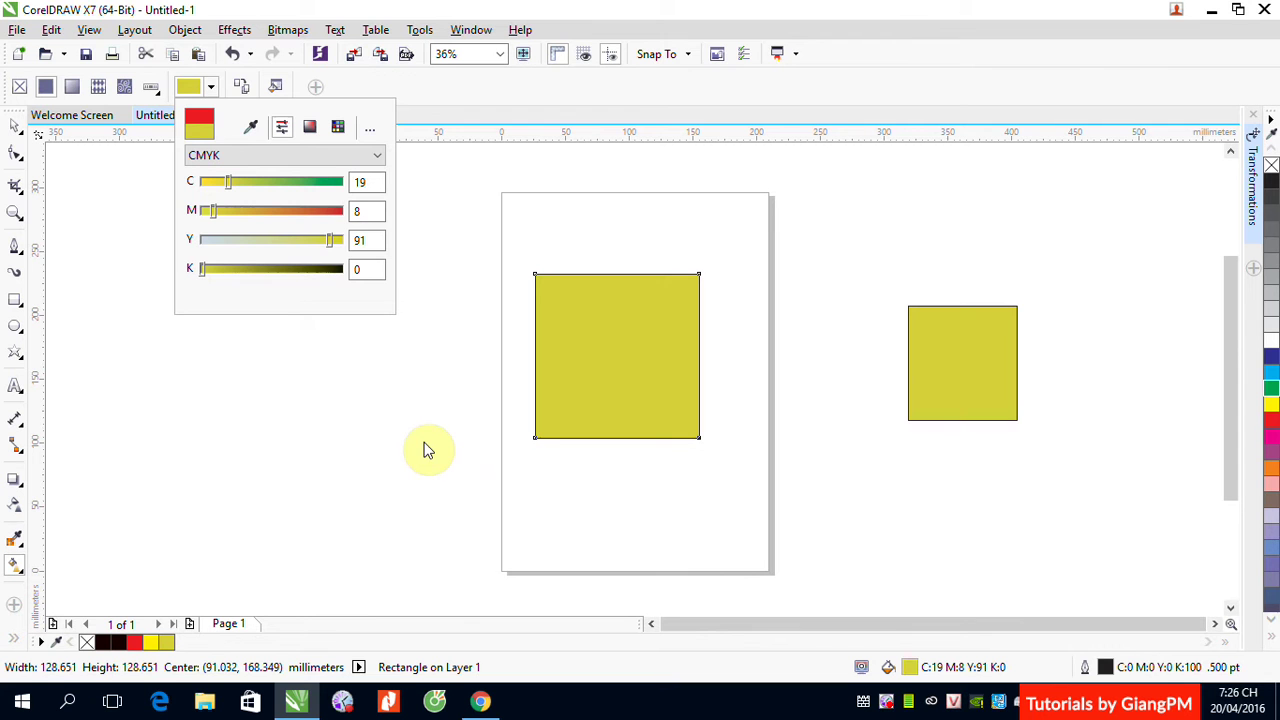
left_click(457, 224)
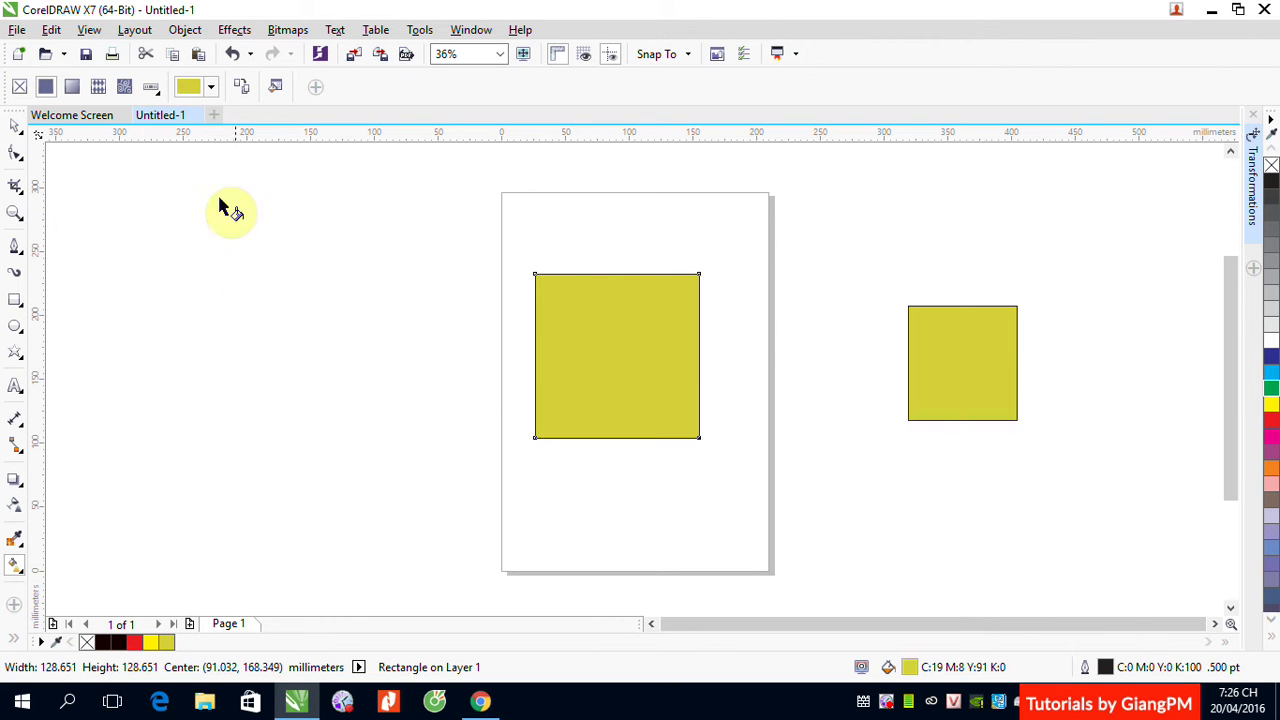
Recolour the large square to purple C38 M86 Y0 K0 using the colour viewer
left_click(211, 87)
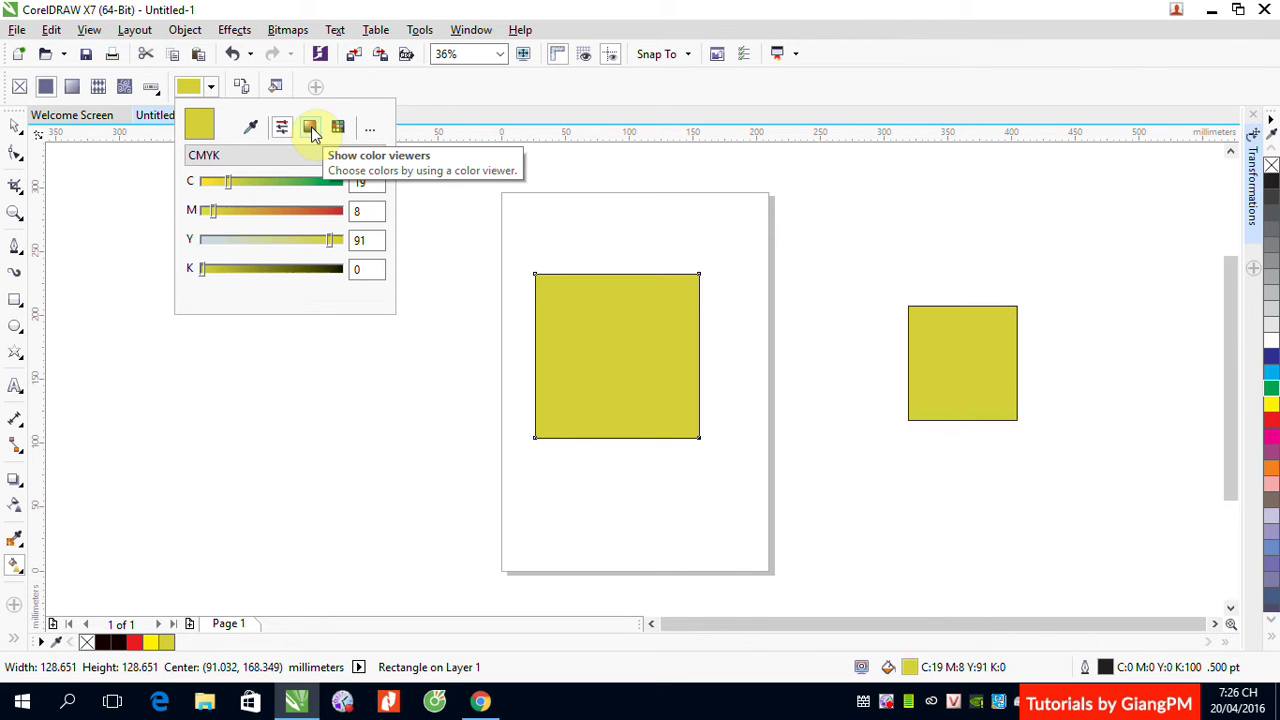
left_click(311, 126)
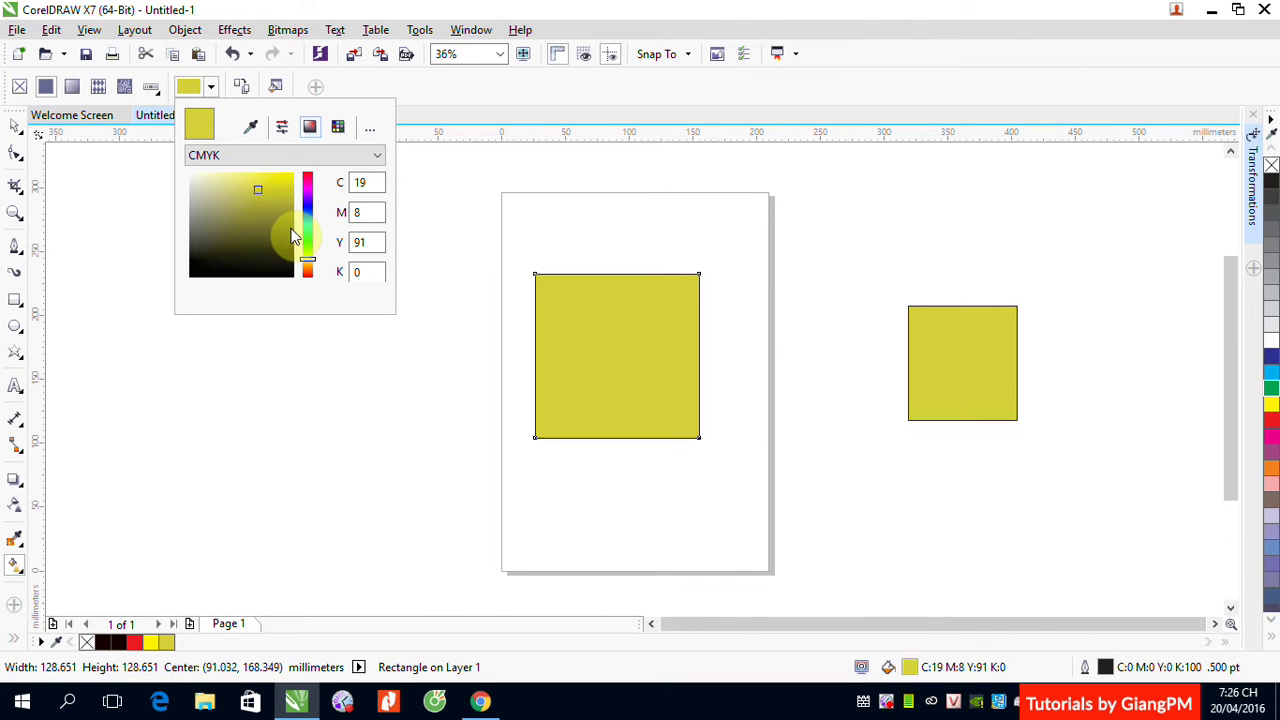
mouse_move(280, 215)
left_mouse_down()
mouse_move(290, 205)
mouse_move(257, 191)
mouse_move(262, 178)
left_mouse_up()
left_click_drag(307, 255, 310, 200)
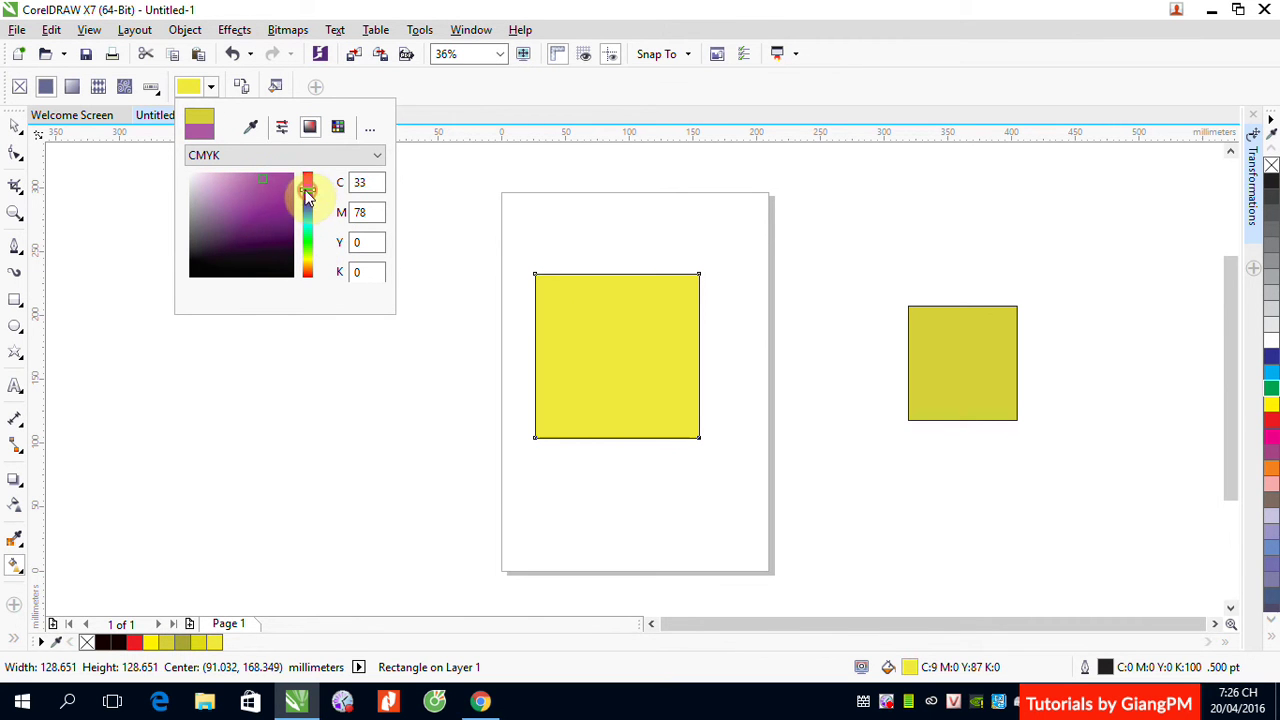
left_click(283, 183)
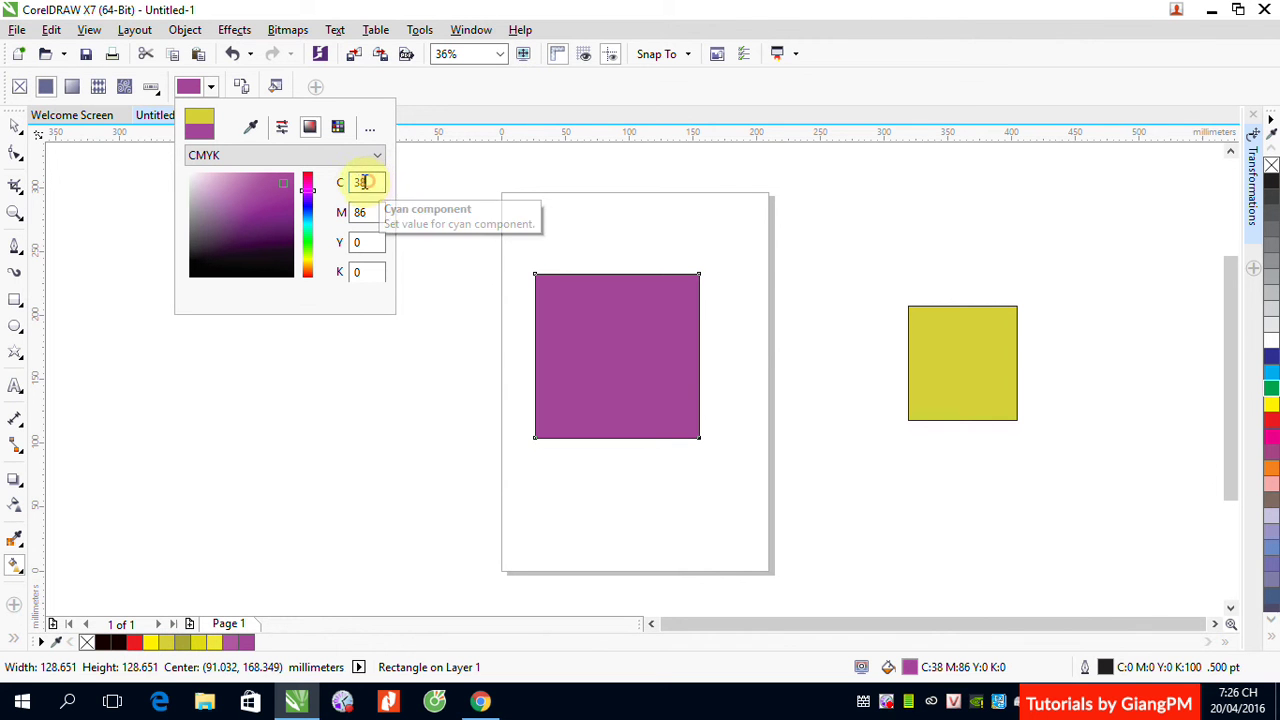
Set the large square's fill to cyan 40 and magenta 85
double_click(364, 182)
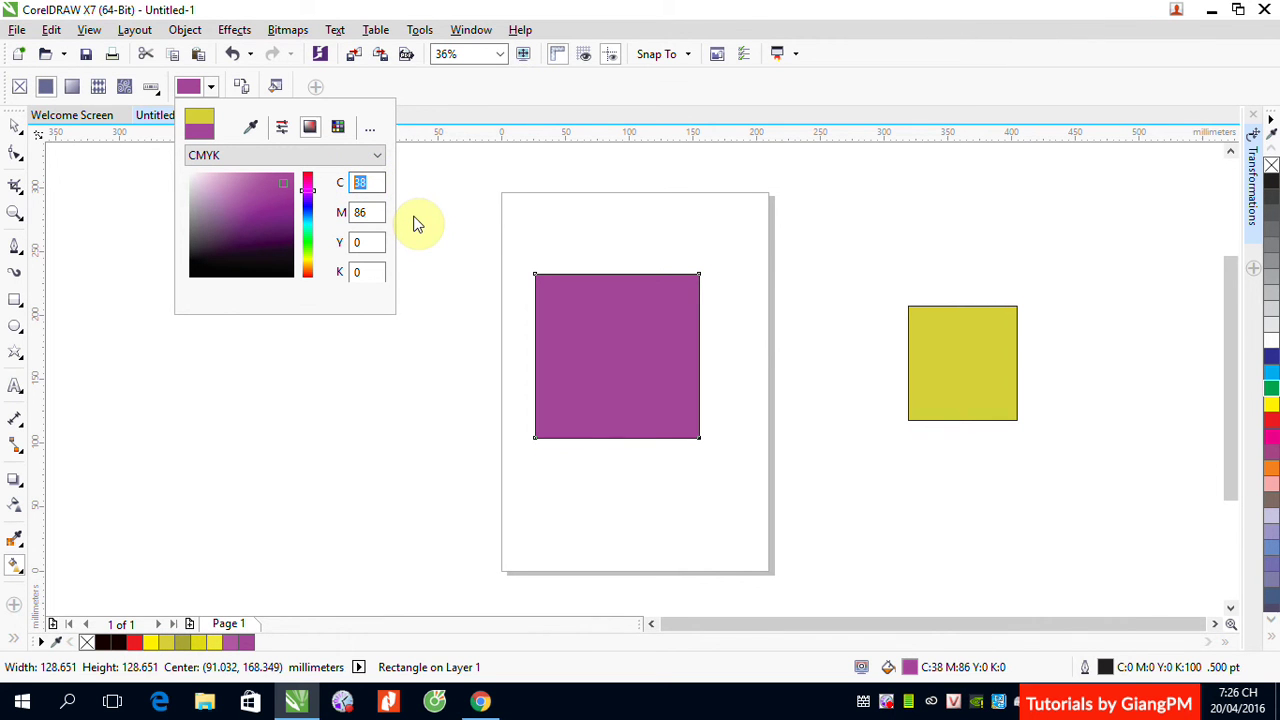
type("40")
double_click(363, 212)
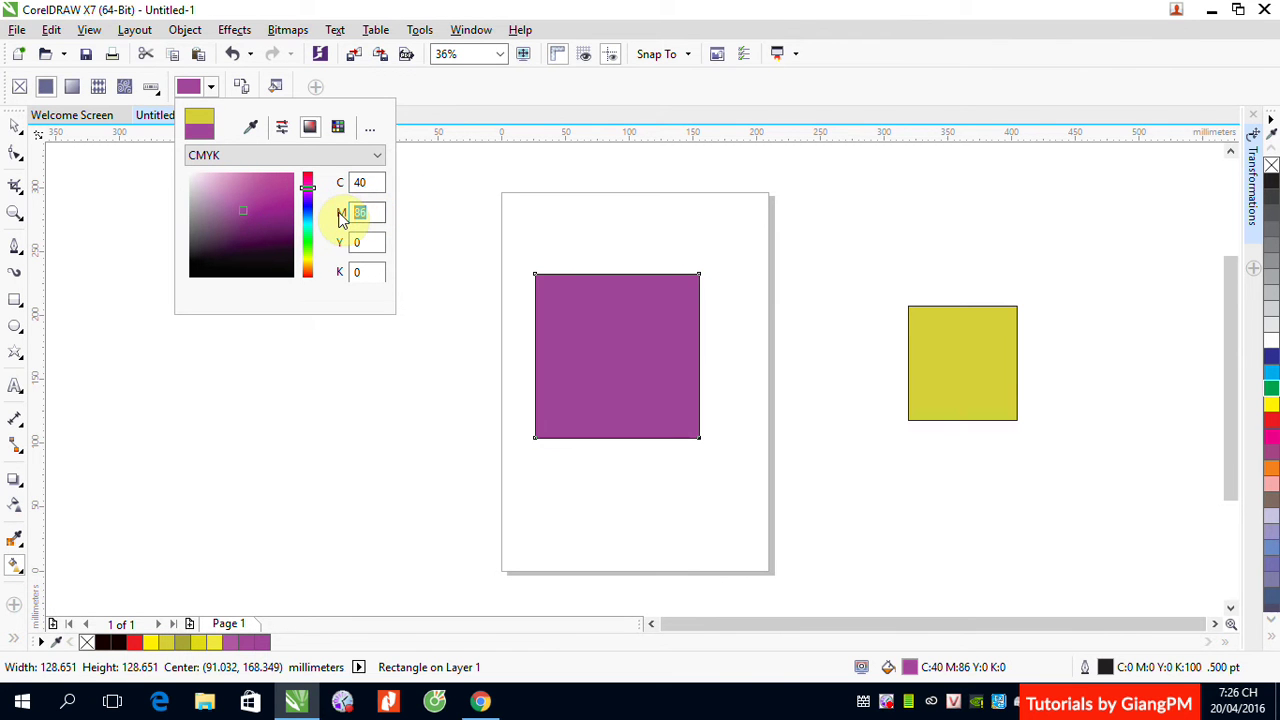
type("85")
key("Return")
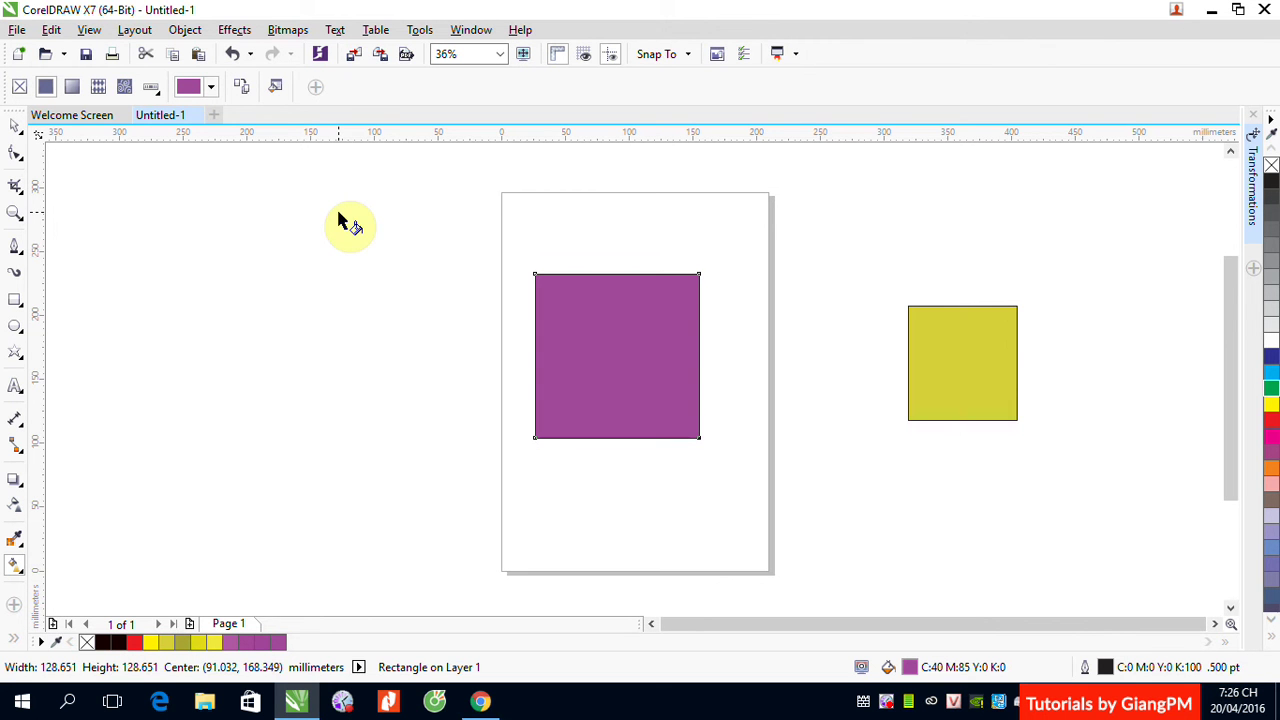
Recolour the large square with PANTONE 2935 C from the PANTONE solid coated colour palette
left_click(211, 87)
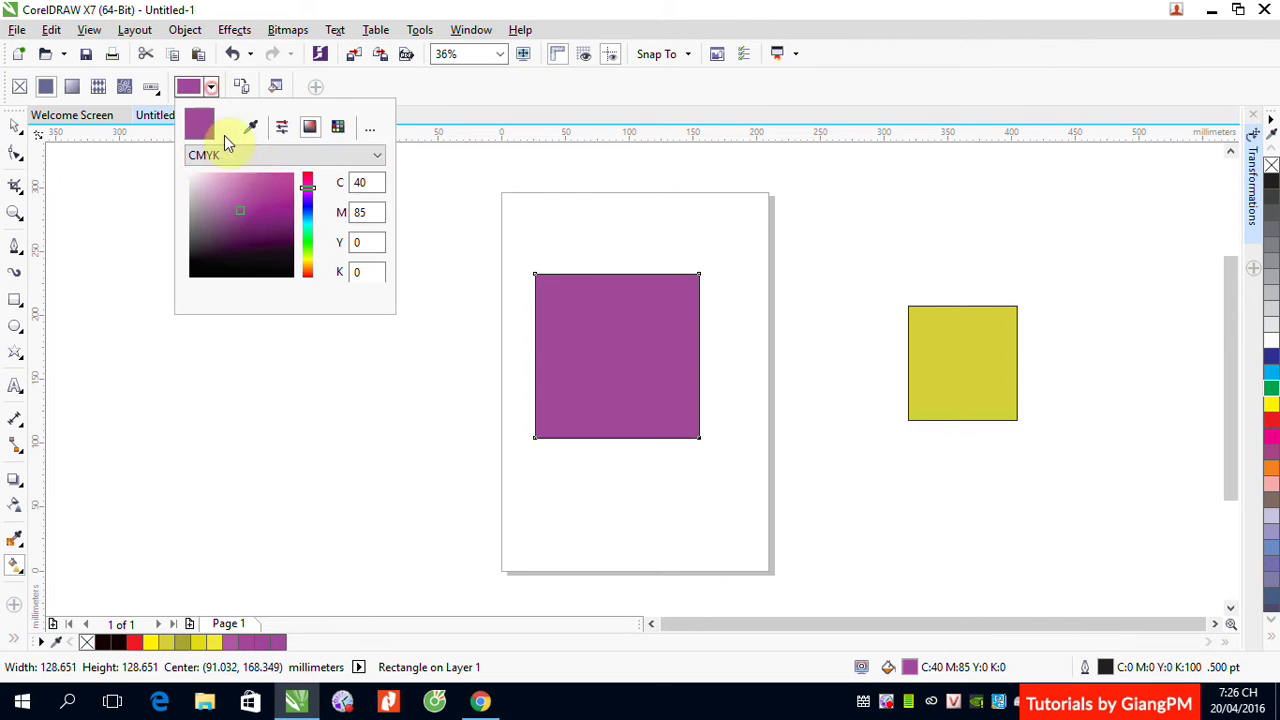
left_click(338, 128)
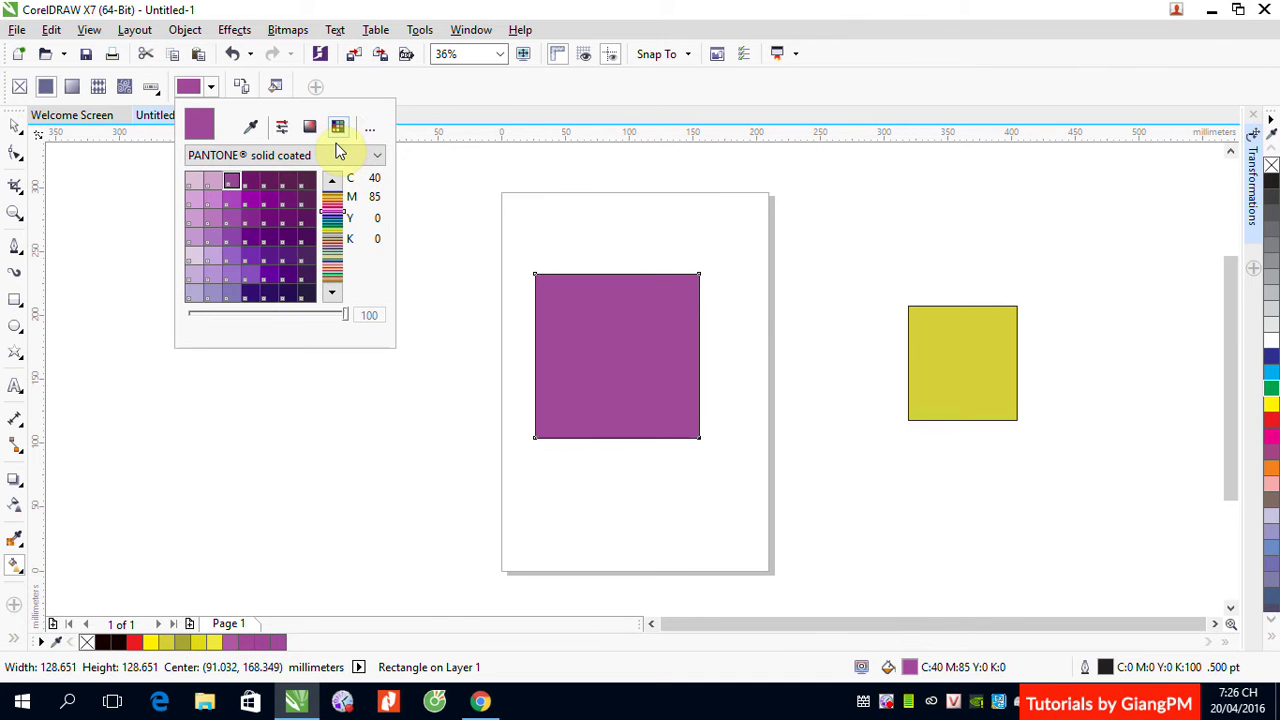
left_click(292, 243)
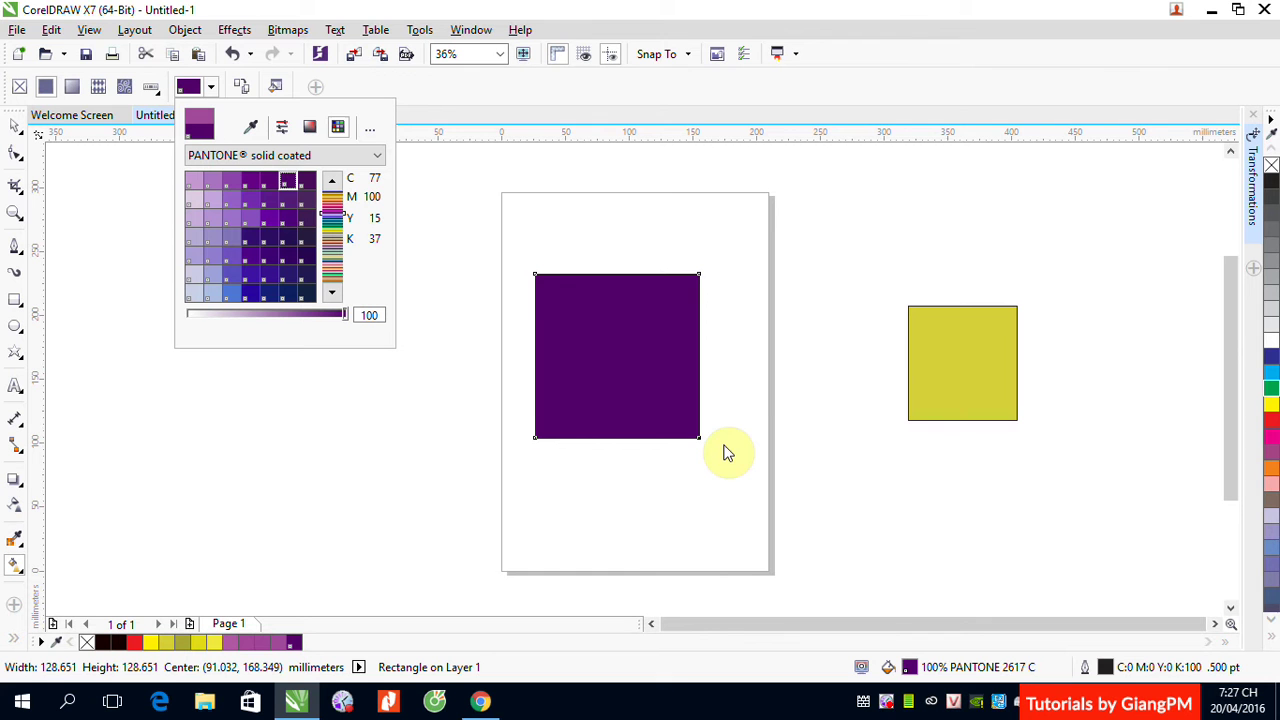
left_click(308, 197)
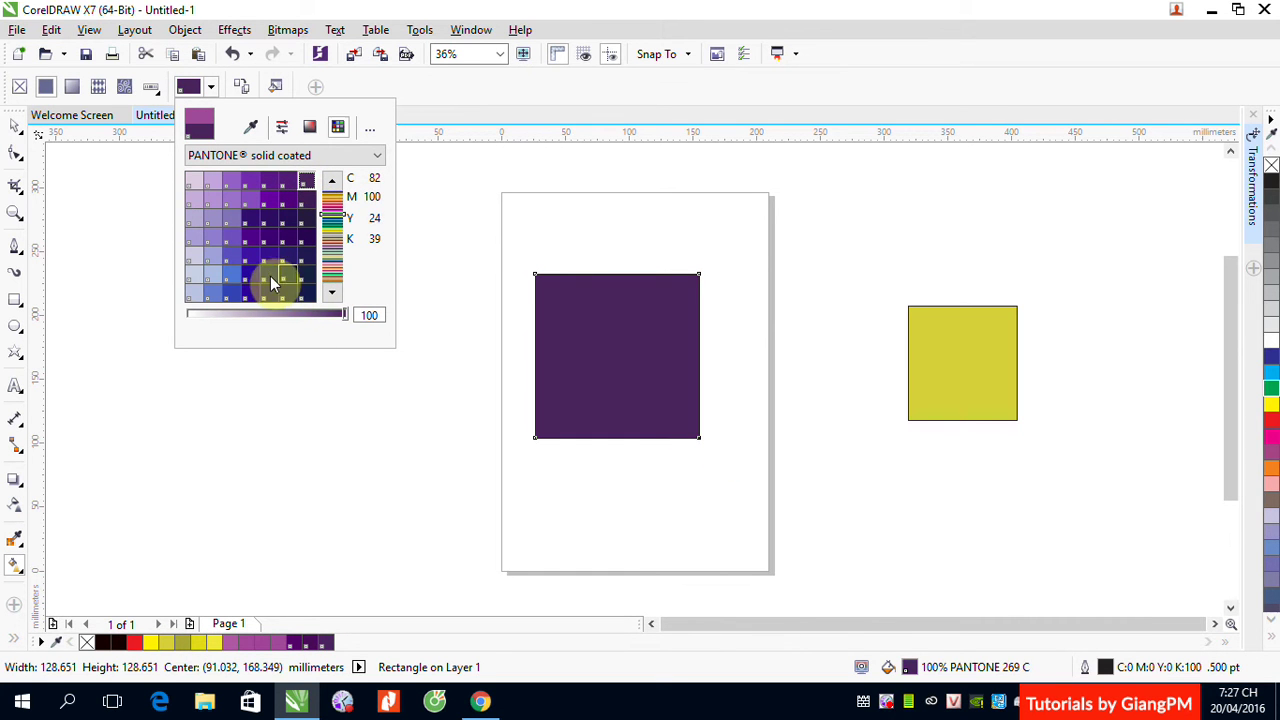
left_click(276, 280)
left_click(305, 293)
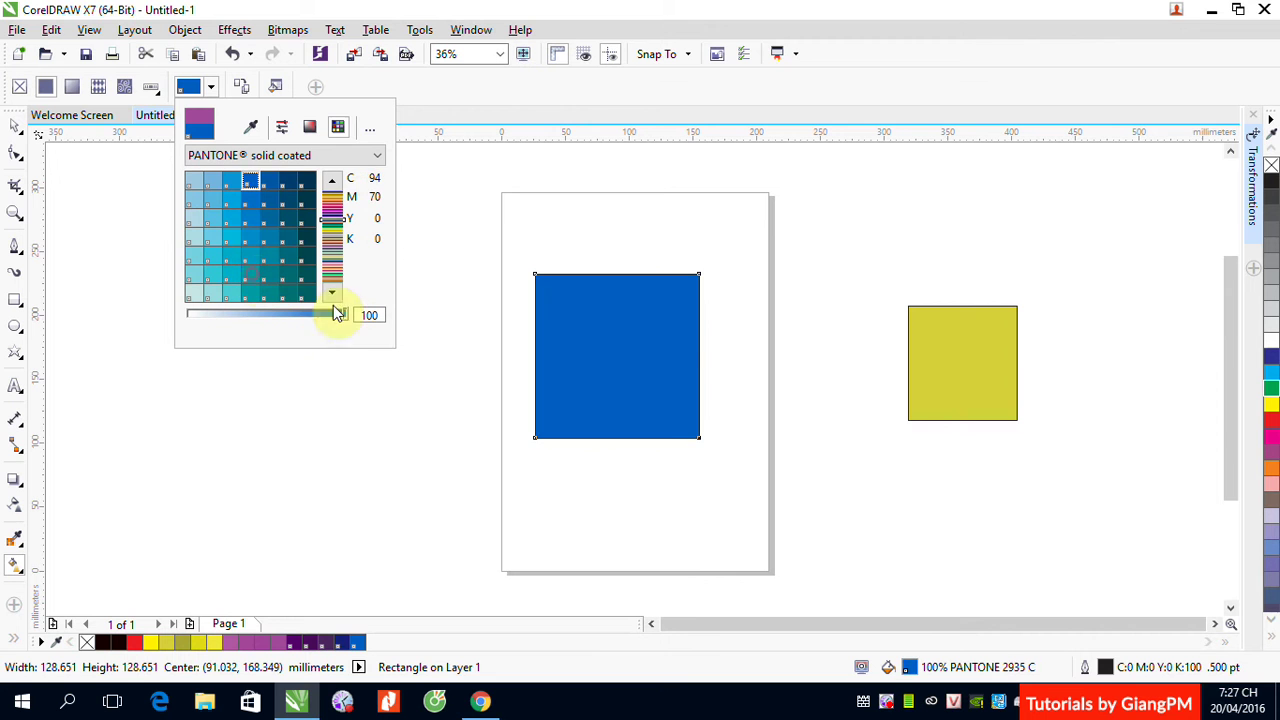
left_click(369, 131)
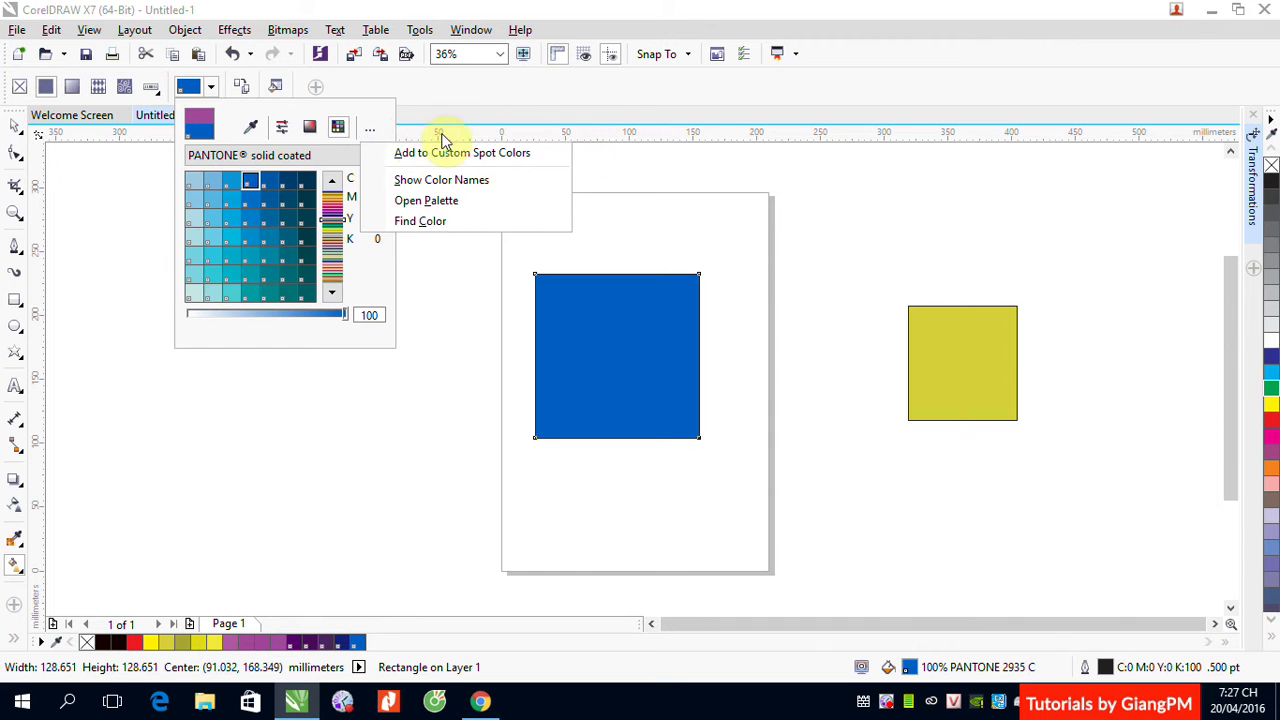
left_click(568, 102)
left_click(650, 372)
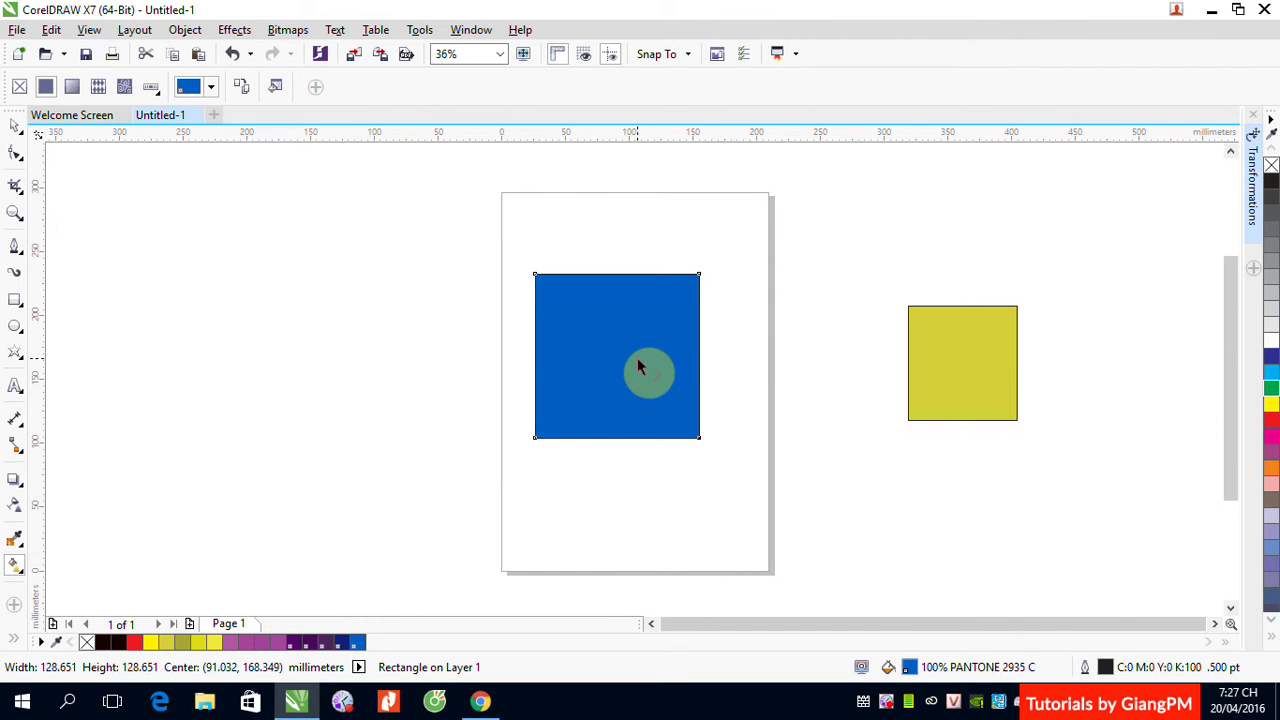
Delete the small yellow rectangle beyond the page's right edge
left_click(15, 126)
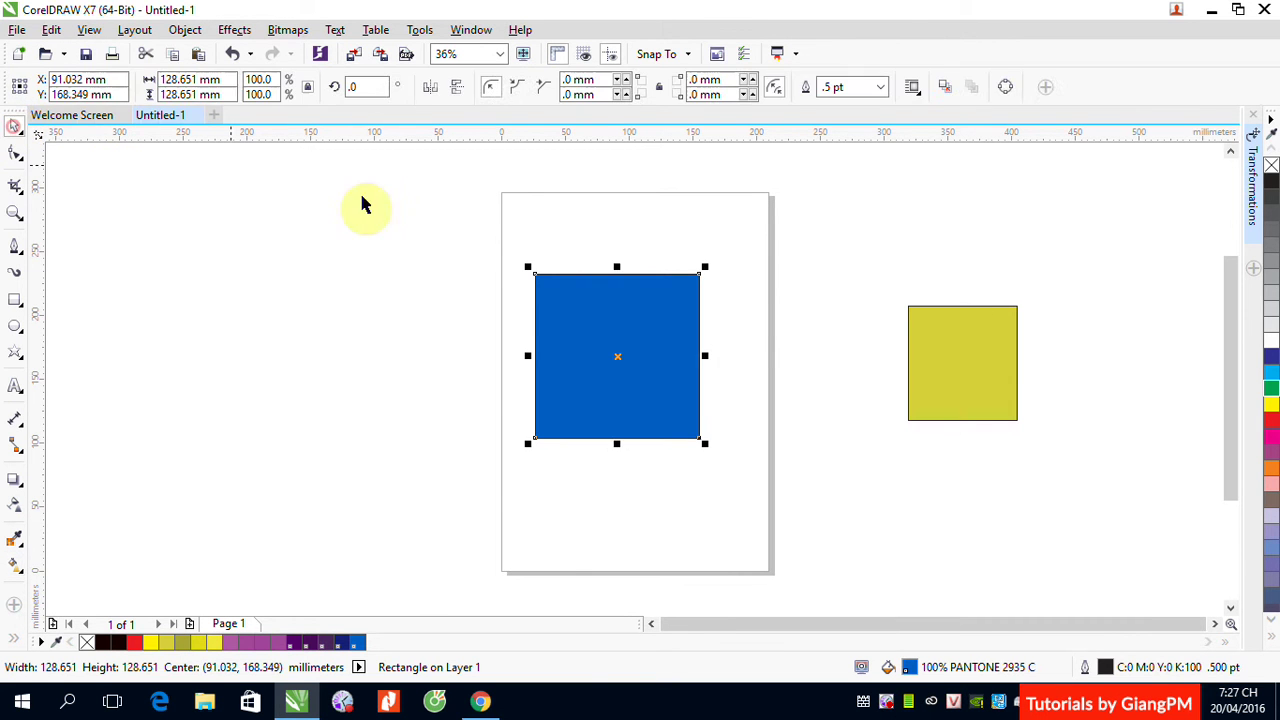
left_click(896, 267)
left_click(980, 362)
key("Delete")
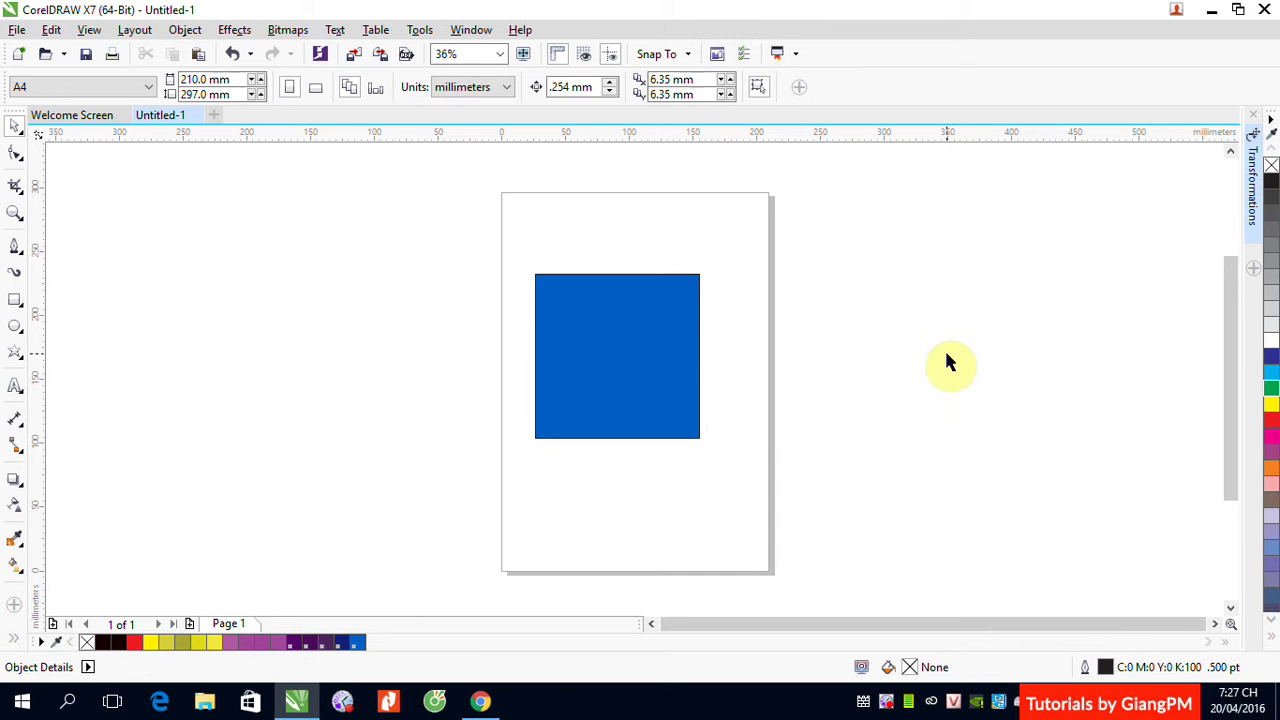
Apply a fountain fill to the blue square using the Interactive Fill tool
left_click(570, 314)
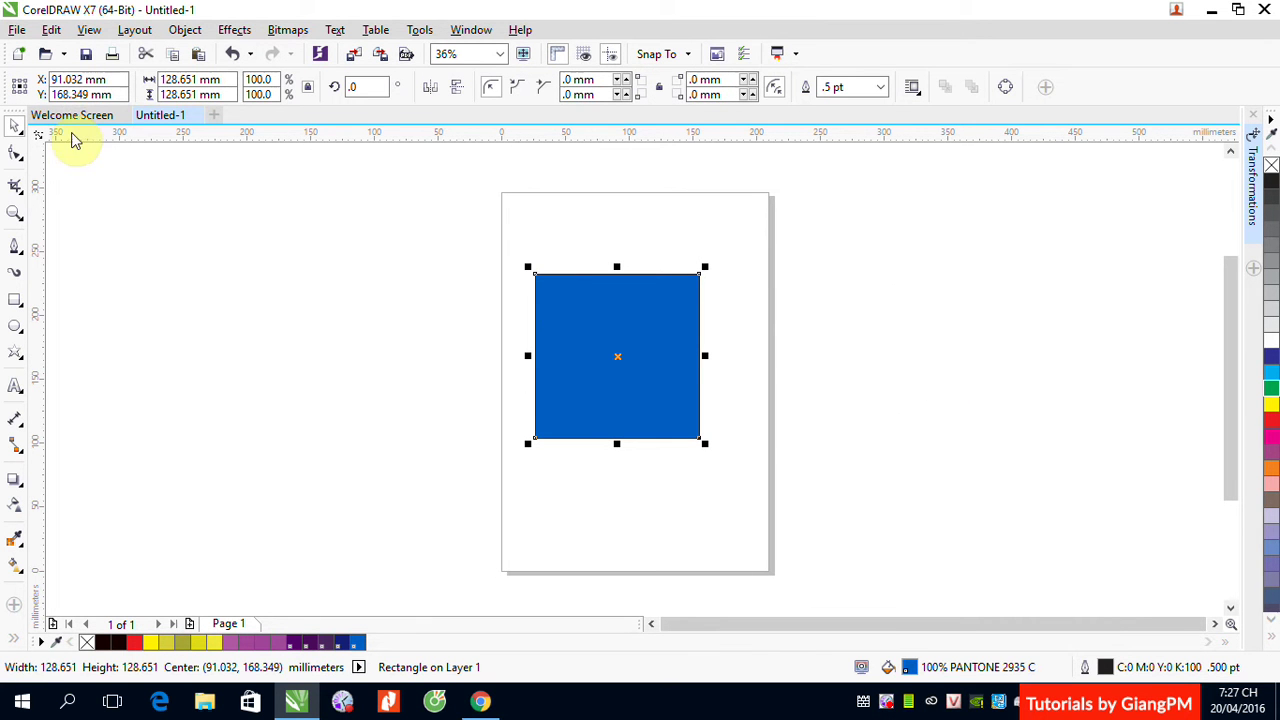
left_click(14, 565)
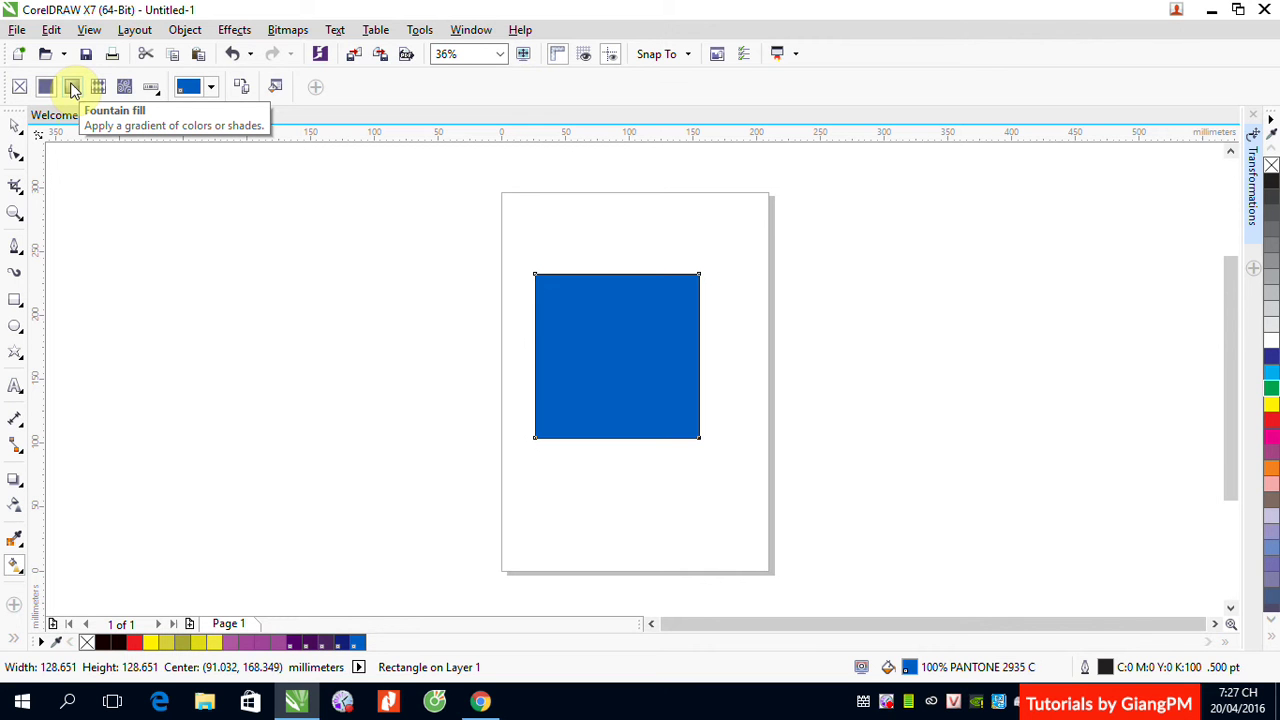
left_click(73, 89)
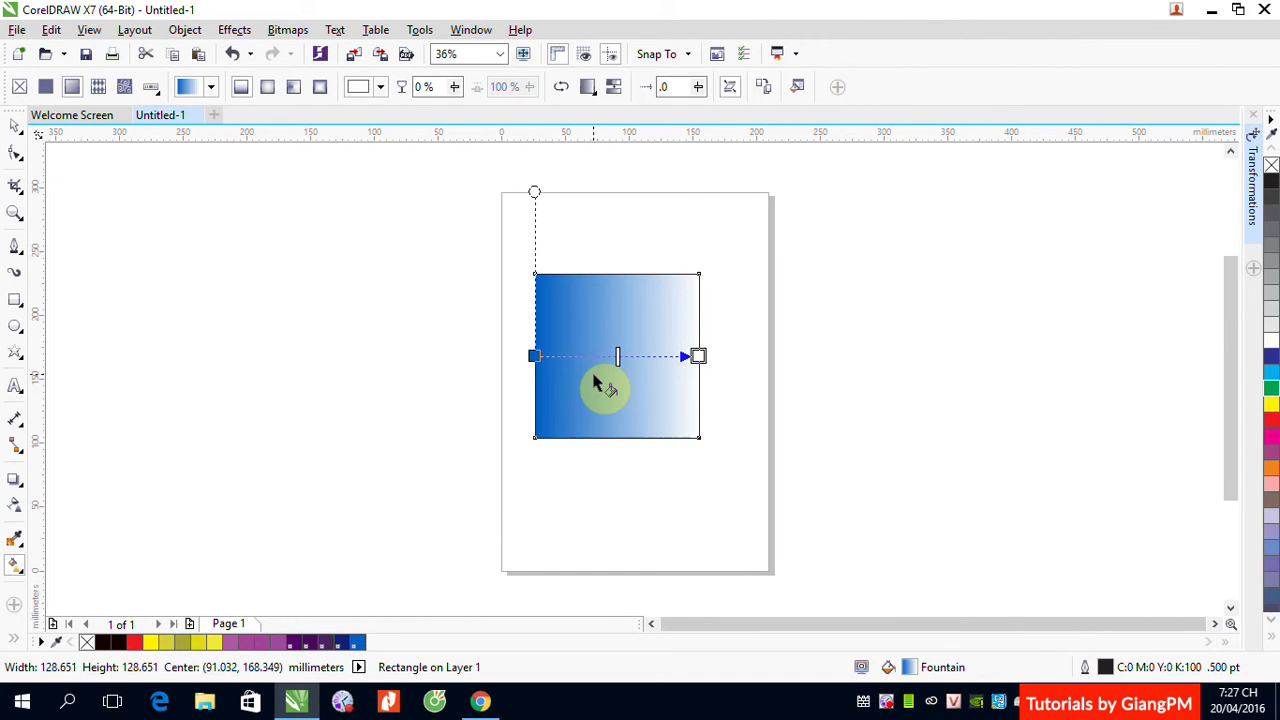
Delete the gradient-filled square so that the page is empty
left_click(15, 125)
left_click(400, 335)
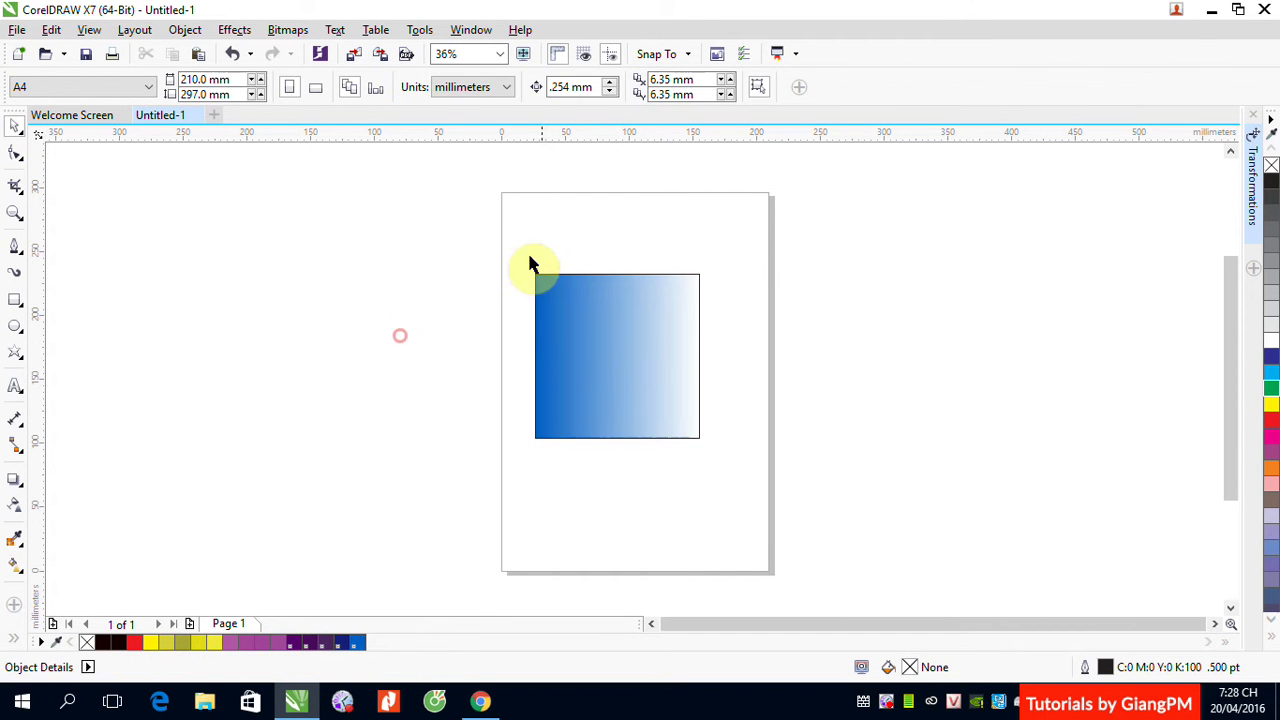
left_click_drag(508, 251, 857, 537)
key("Delete")
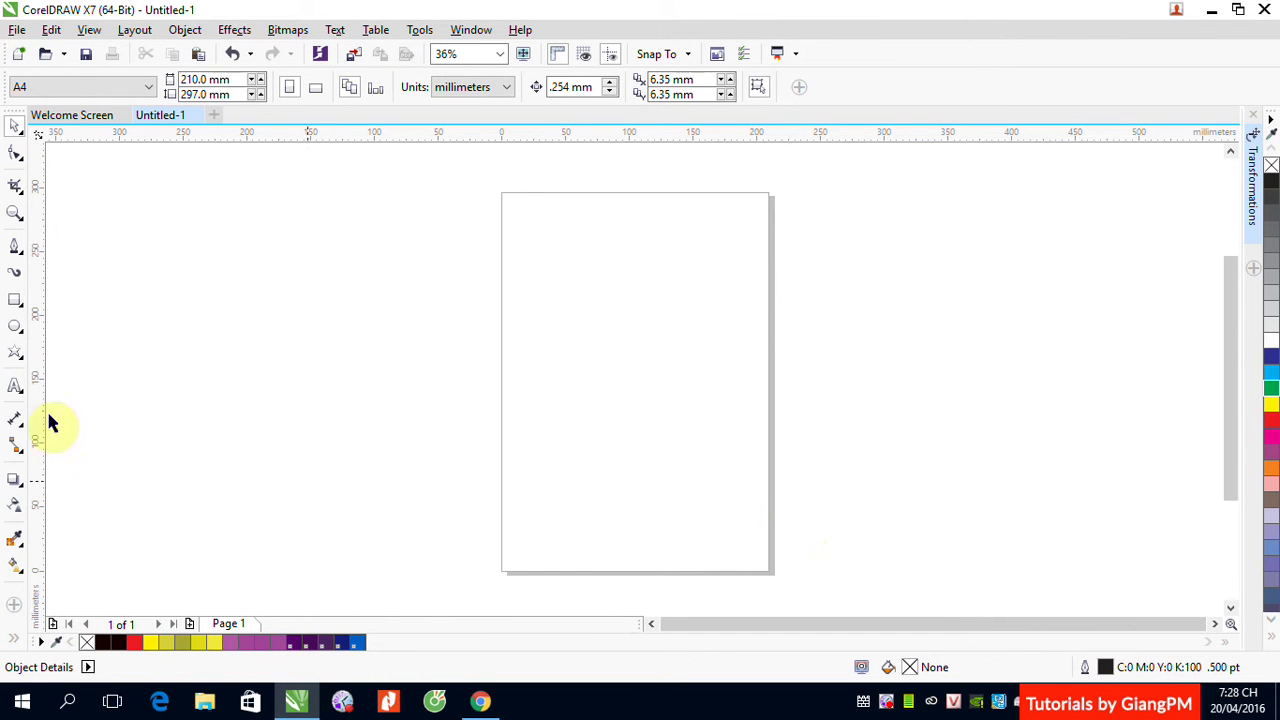
Draw a square about 126 mm wide on the page and give it a black-to-white linear fountain fill
left_click(15, 300)
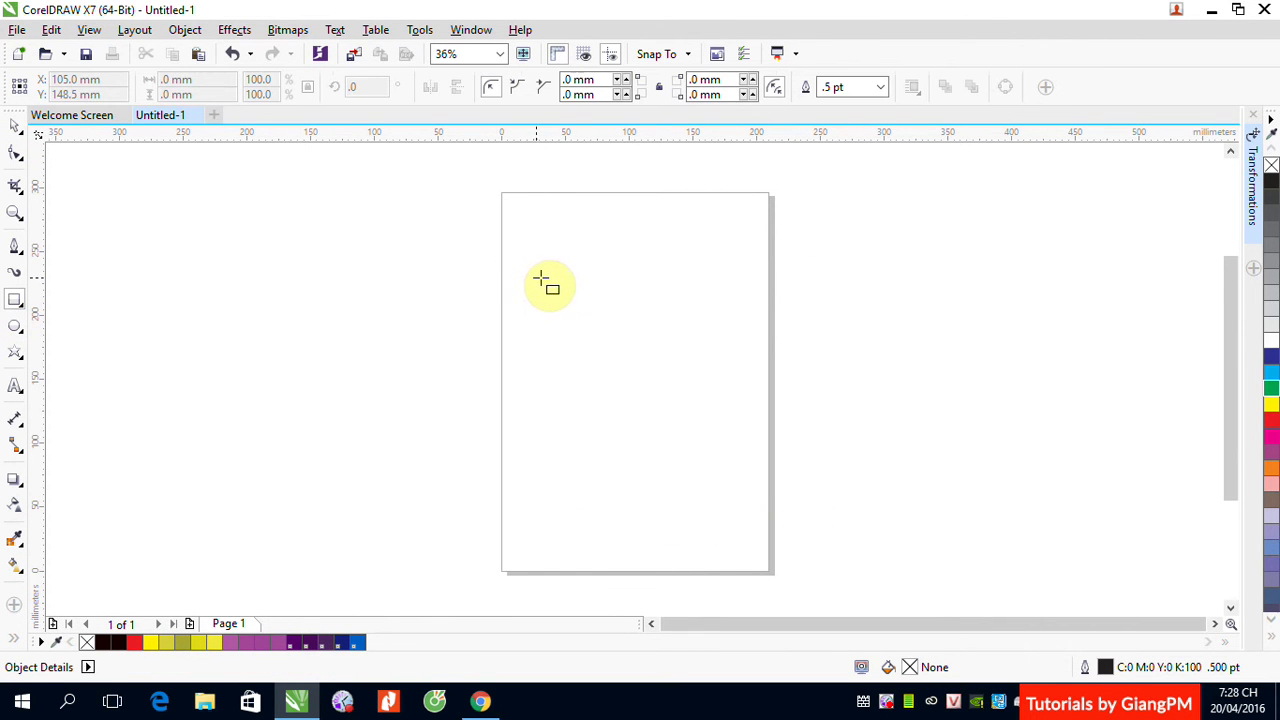
mouse_move(540, 279)
left_mouse_down()
mouse_move(614, 380)
mouse_move(686, 443)
mouse_move(702, 439)
left_mouse_up()
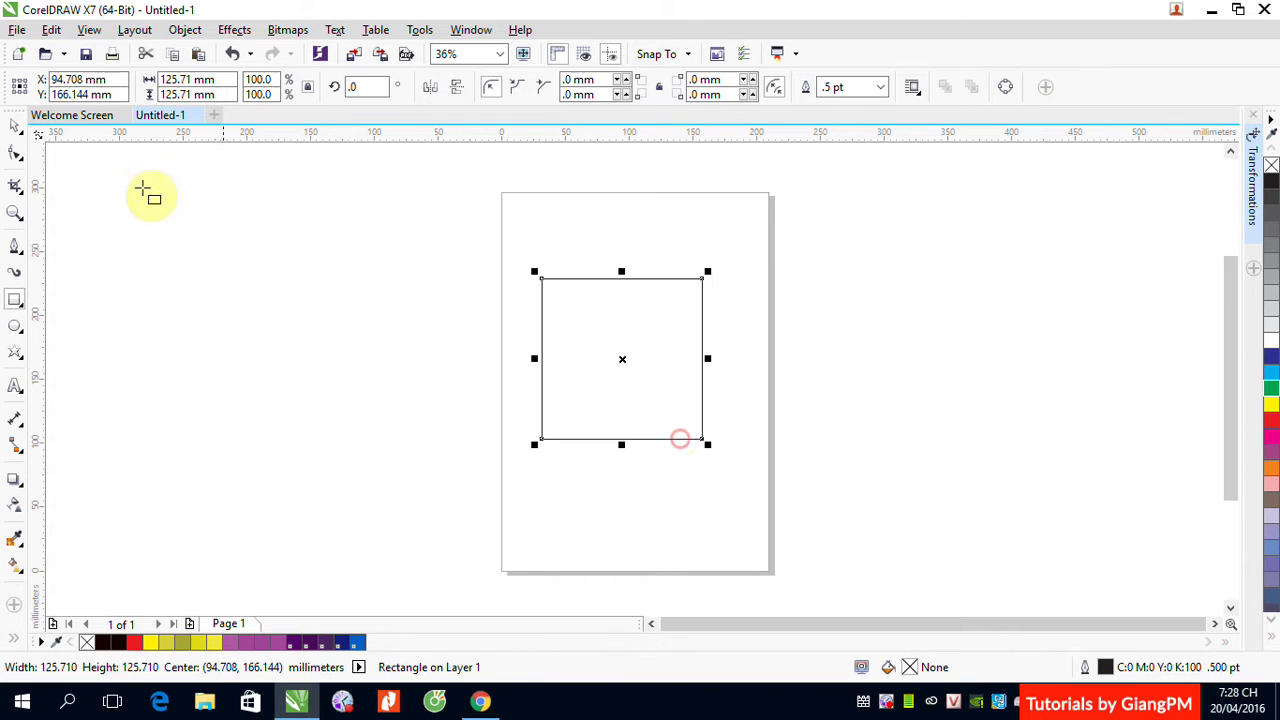
left_click(15, 126)
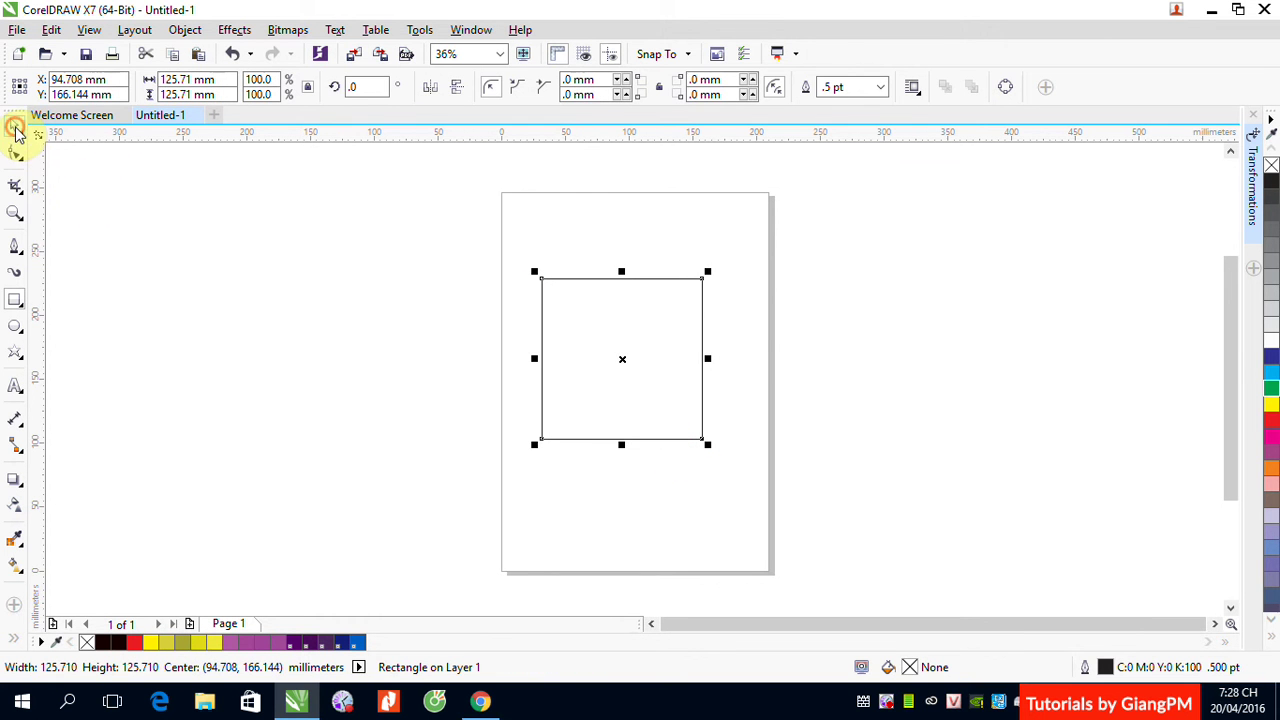
left_click(14, 567)
left_click(72, 88)
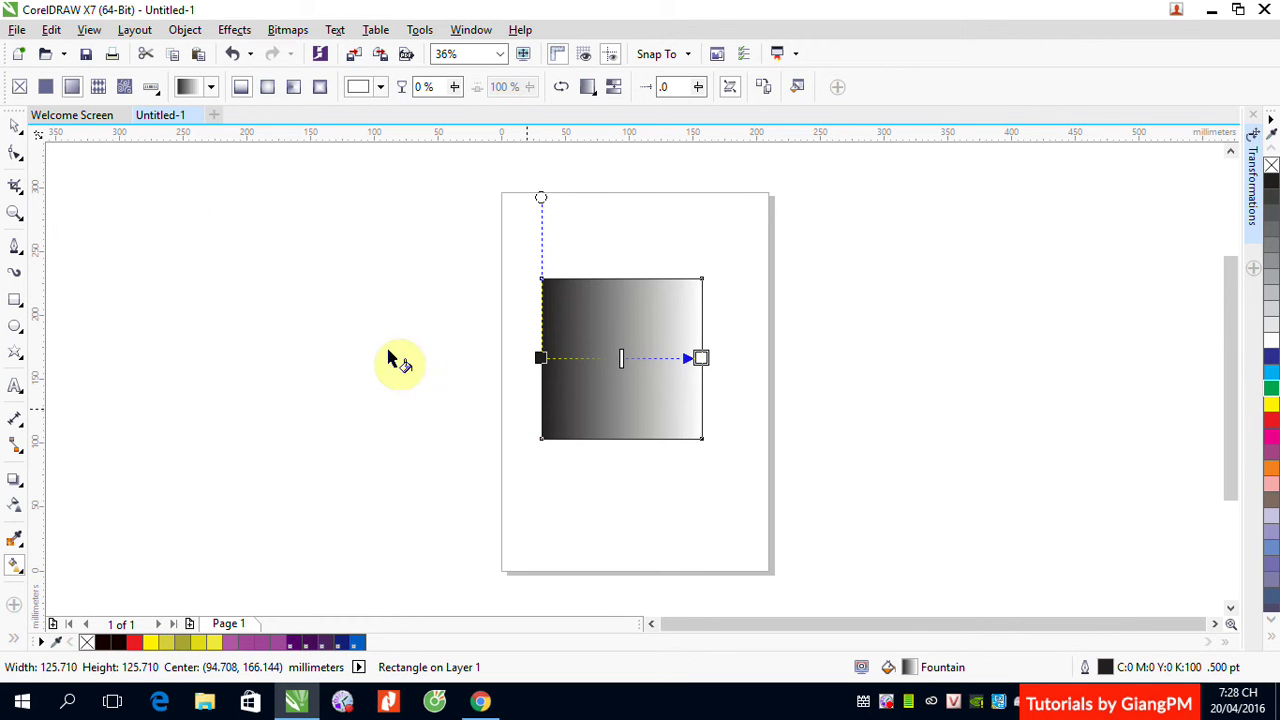
Move the black-to-white square off the page, well beyond its right edge
left_click(13, 127)
left_click(437, 232)
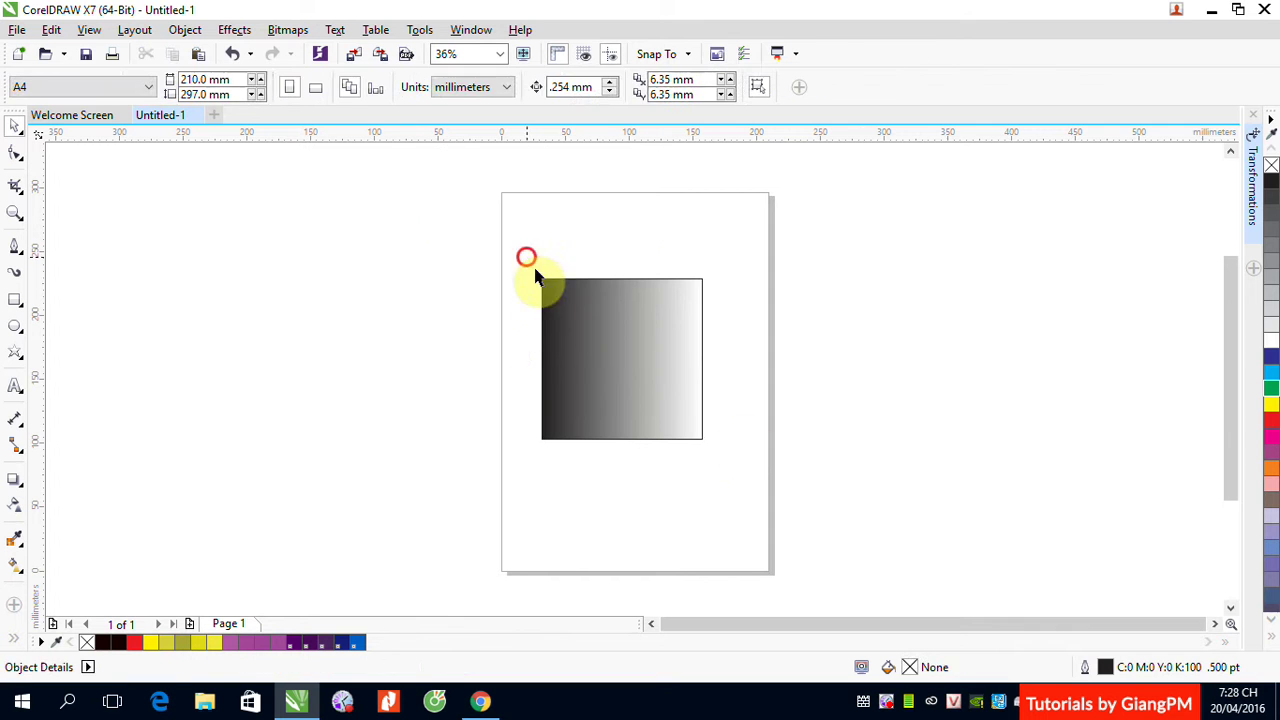
left_click(669, 391)
left_click_drag(669, 391, 1068, 326)
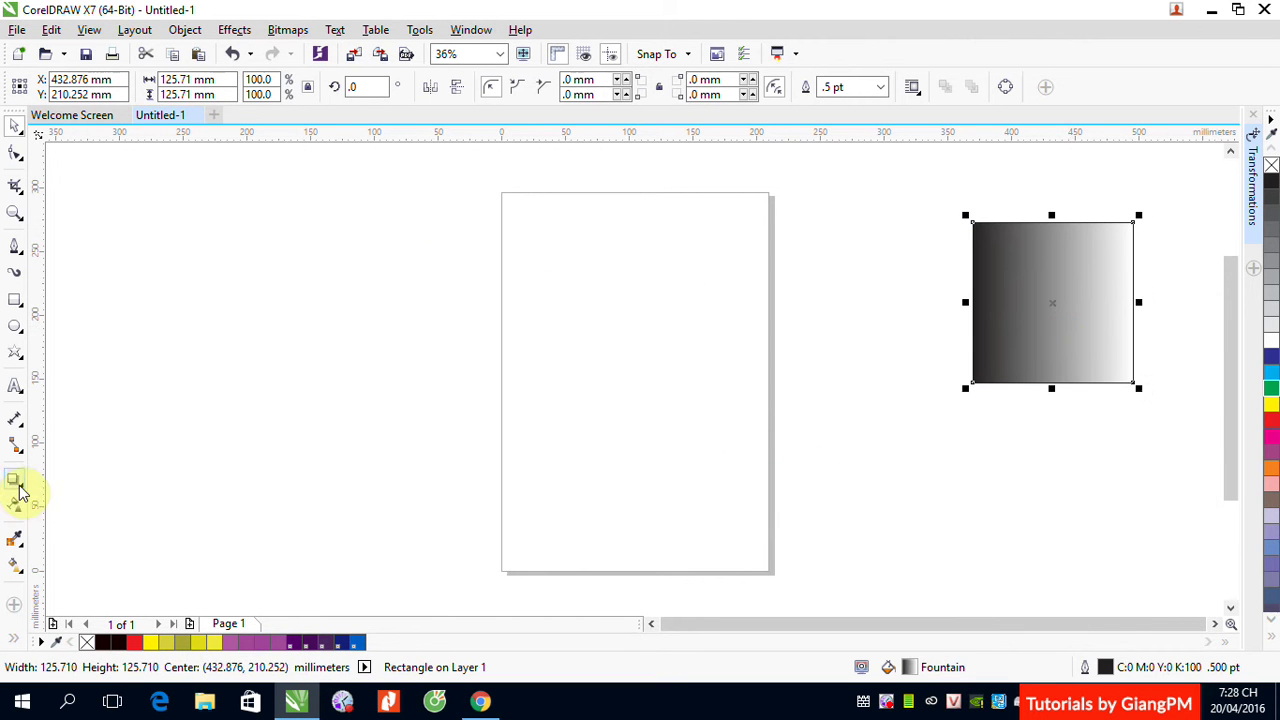
Draw a square about 118 mm wide on the page and fill it with cyan C100 M0 Y0 K0
left_click(15, 299)
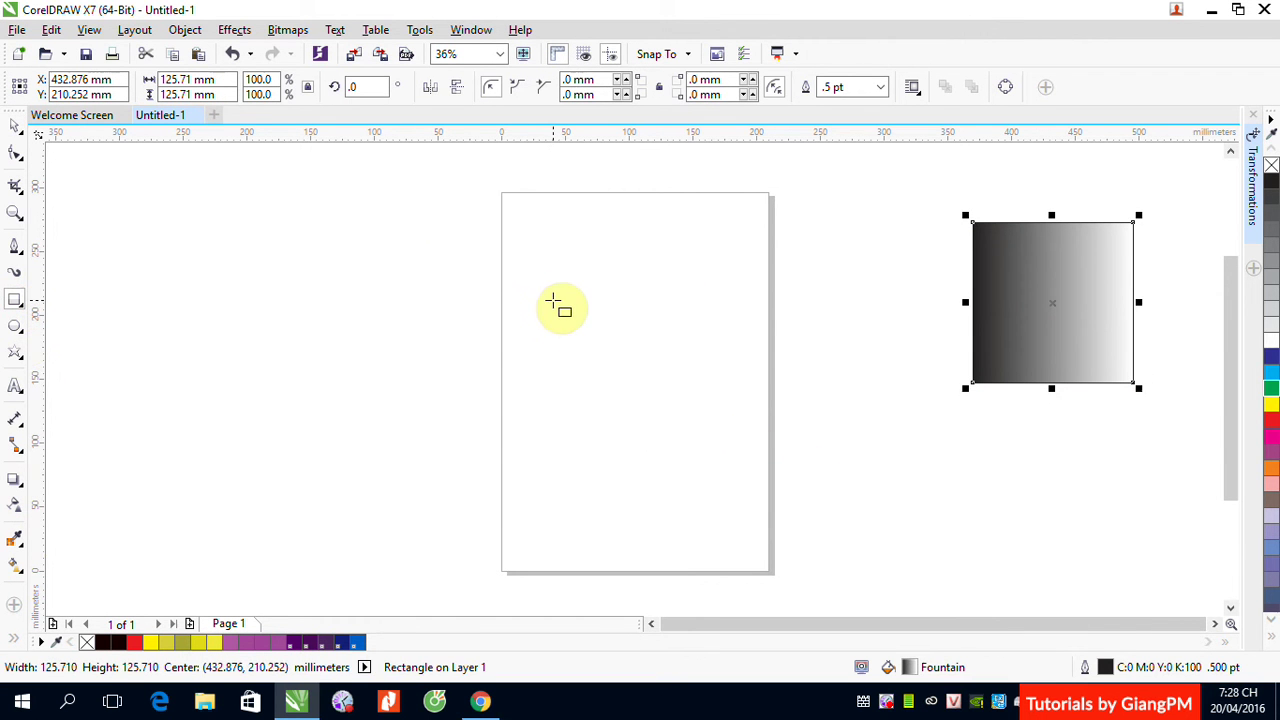
left_click_drag(553, 300, 704, 451)
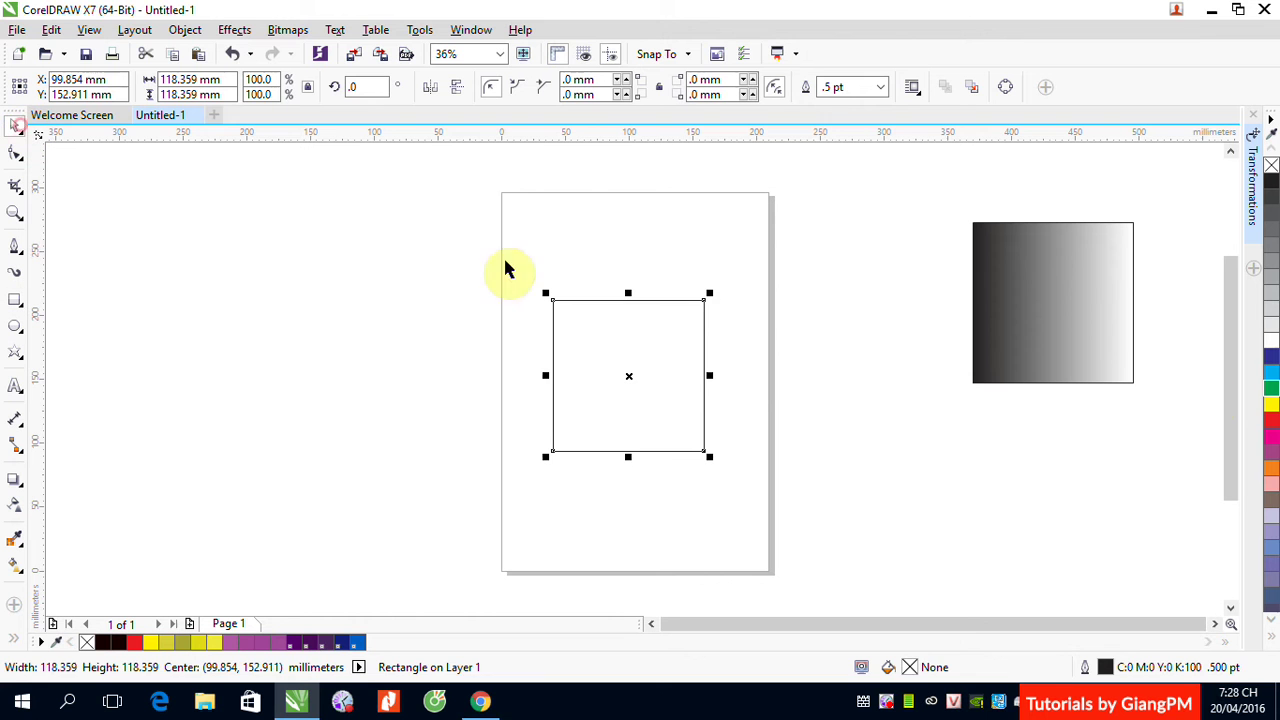
left_click(1271, 372)
left_click(660, 351)
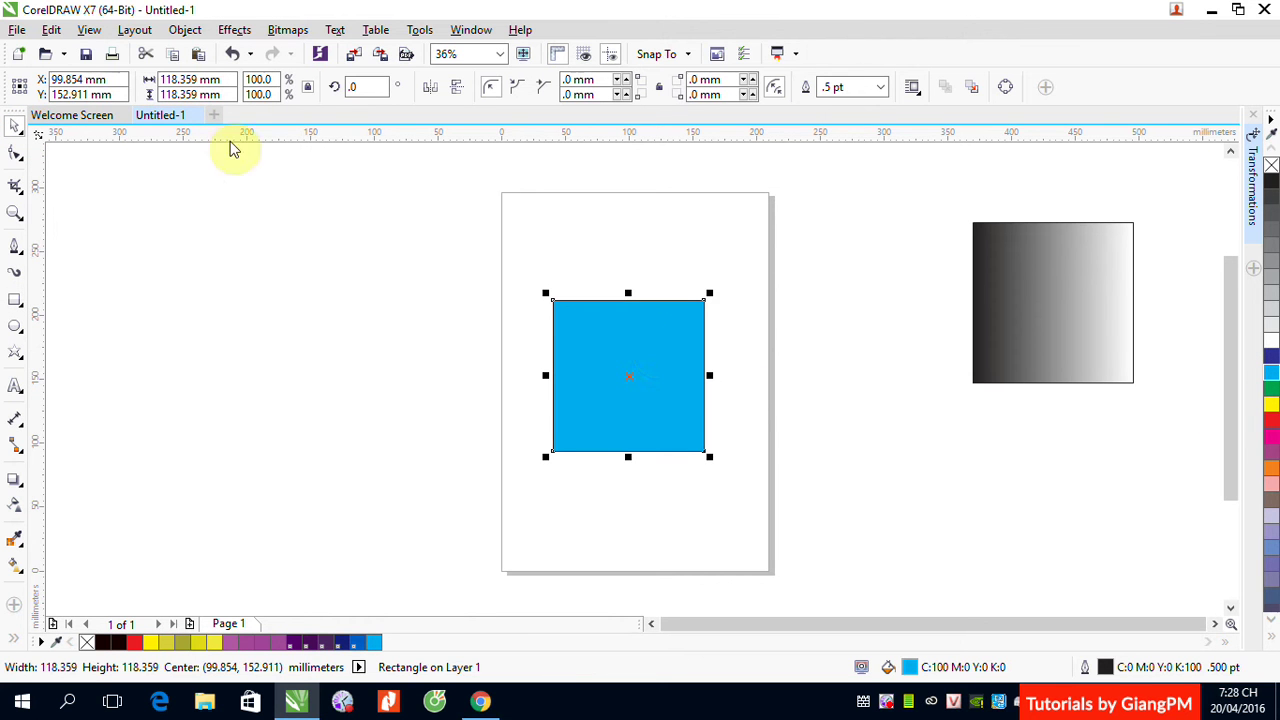
Apply a cyan-to-white linear fountain fill to the cyan square
left_click(14, 568)
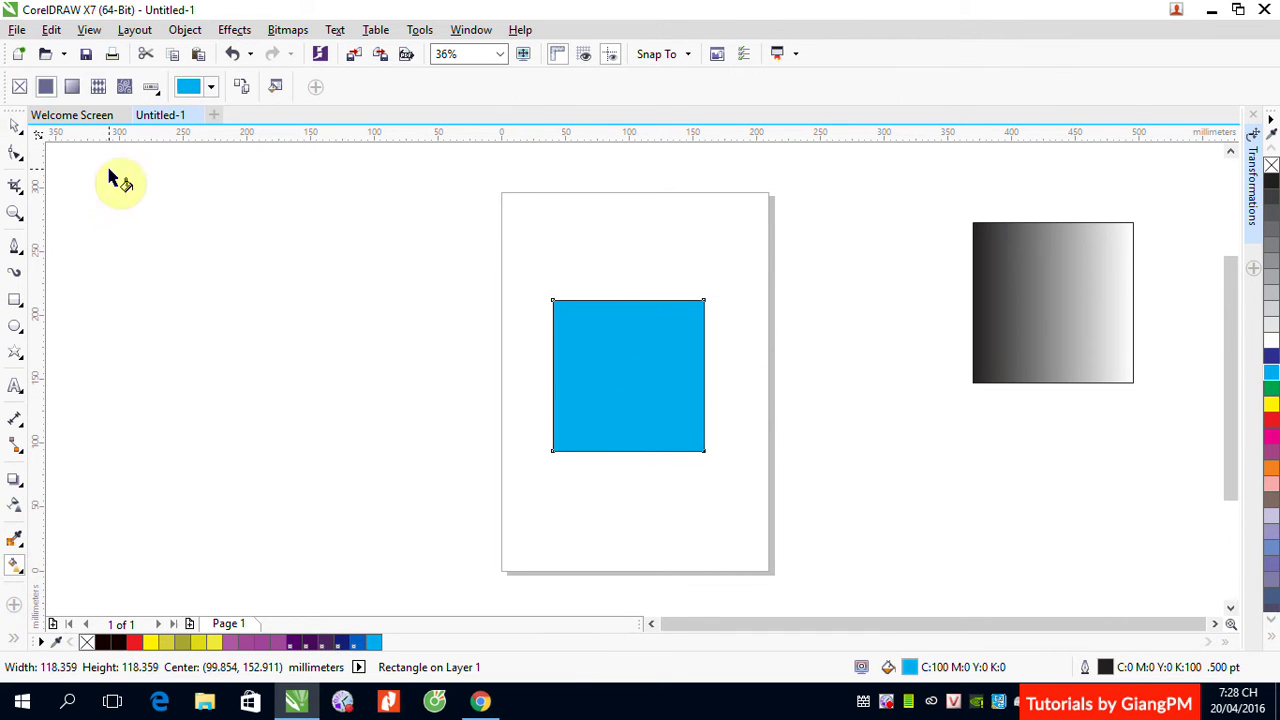
left_click(72, 87)
left_click(582, 366)
left_click(559, 370)
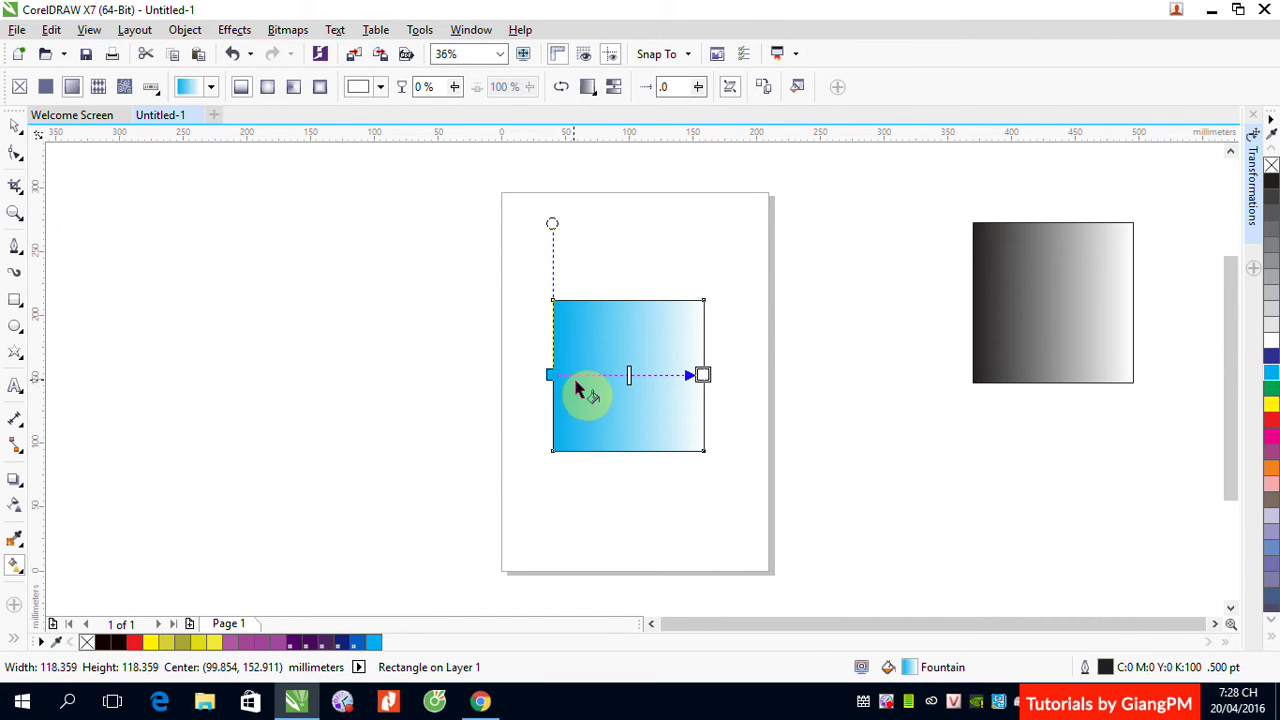
left_click(588, 328)
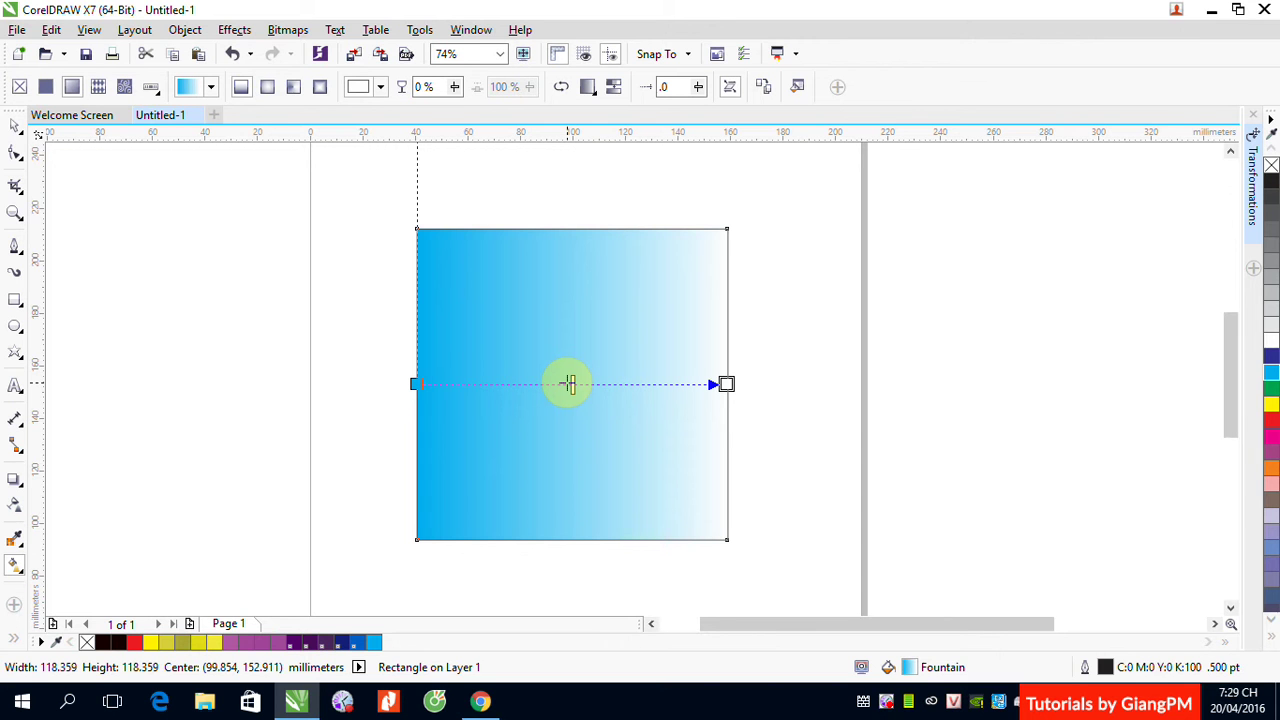
Shift the gradient's midpoint towards the cyan end, over towards the white end, and back to the middle
left_click_drag(567, 384, 478, 387)
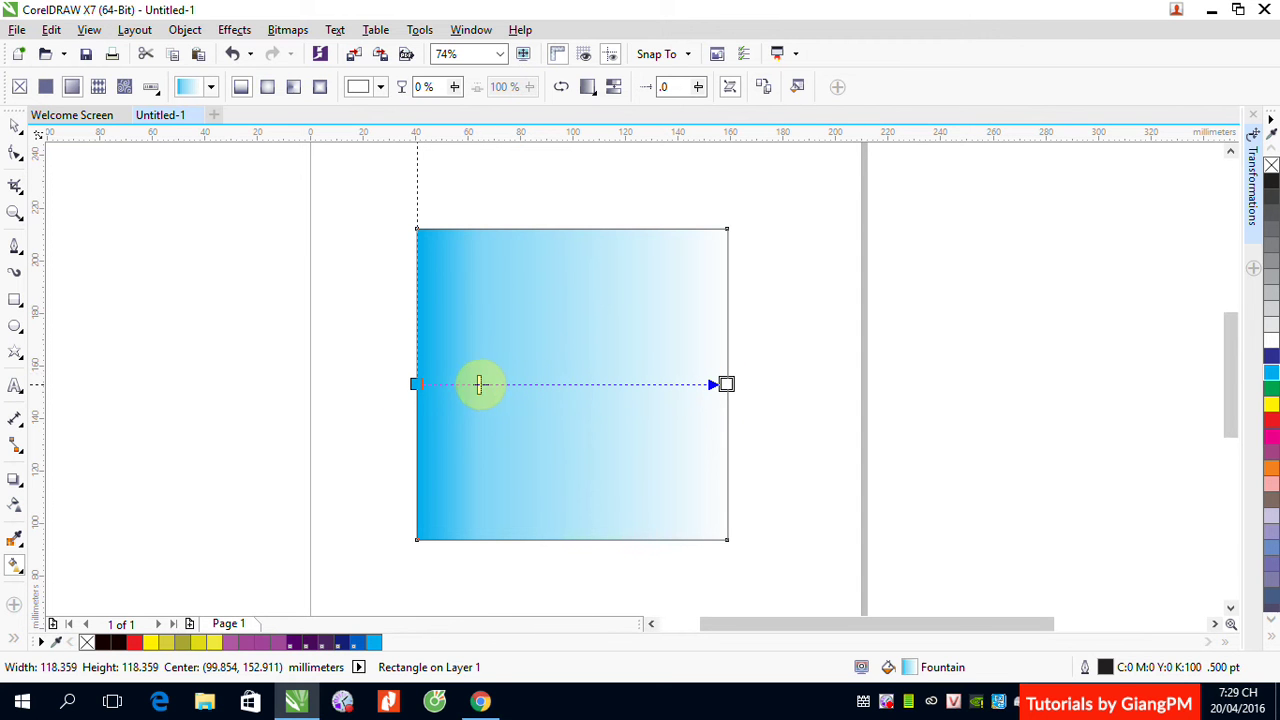
left_click_drag(480, 384, 637, 384)
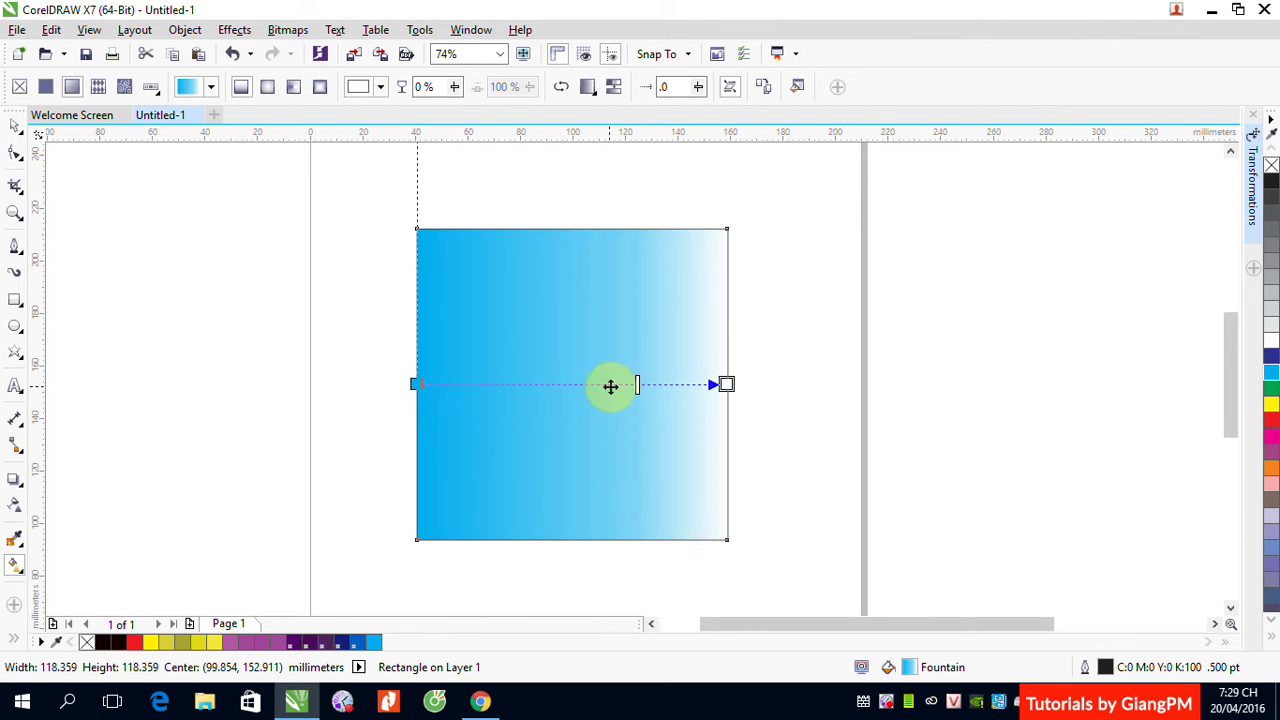
left_click_drag(636, 384, 575, 384)
Shorten the gradient by moving its white end node near the square's centre and its cyan start node inward
left_click(726, 384)
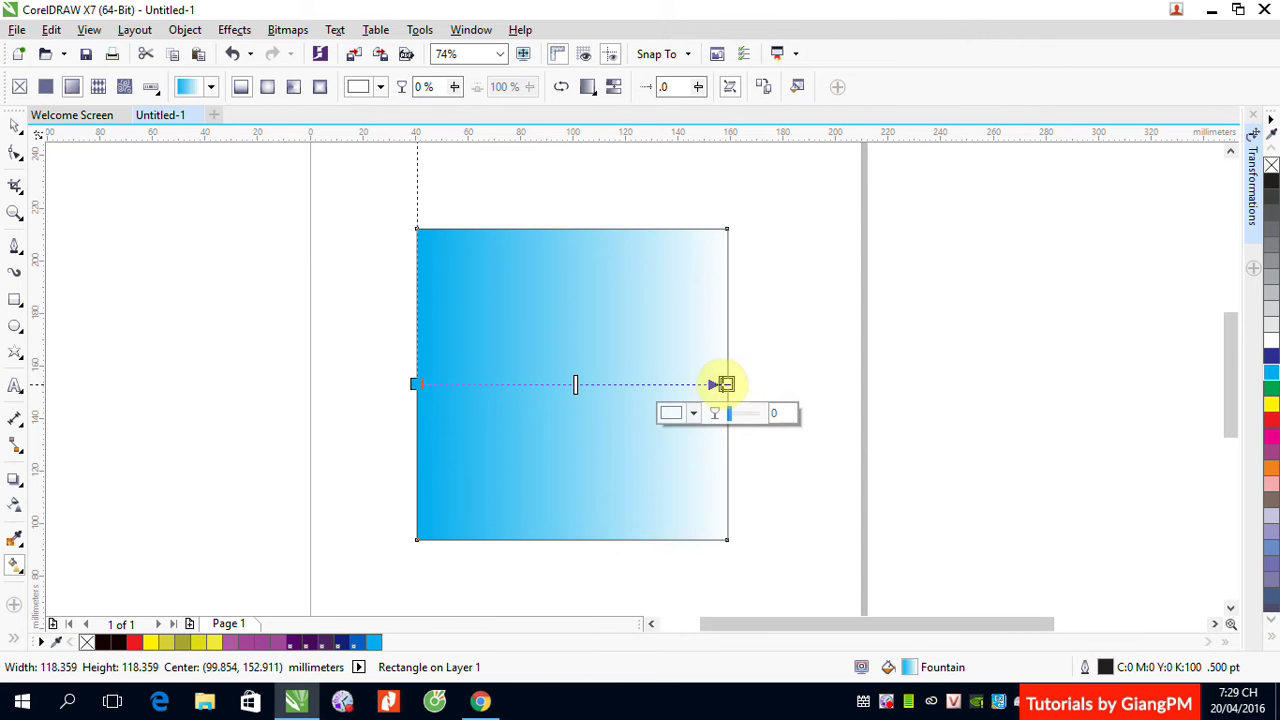
left_click_drag(726, 384, 594, 385)
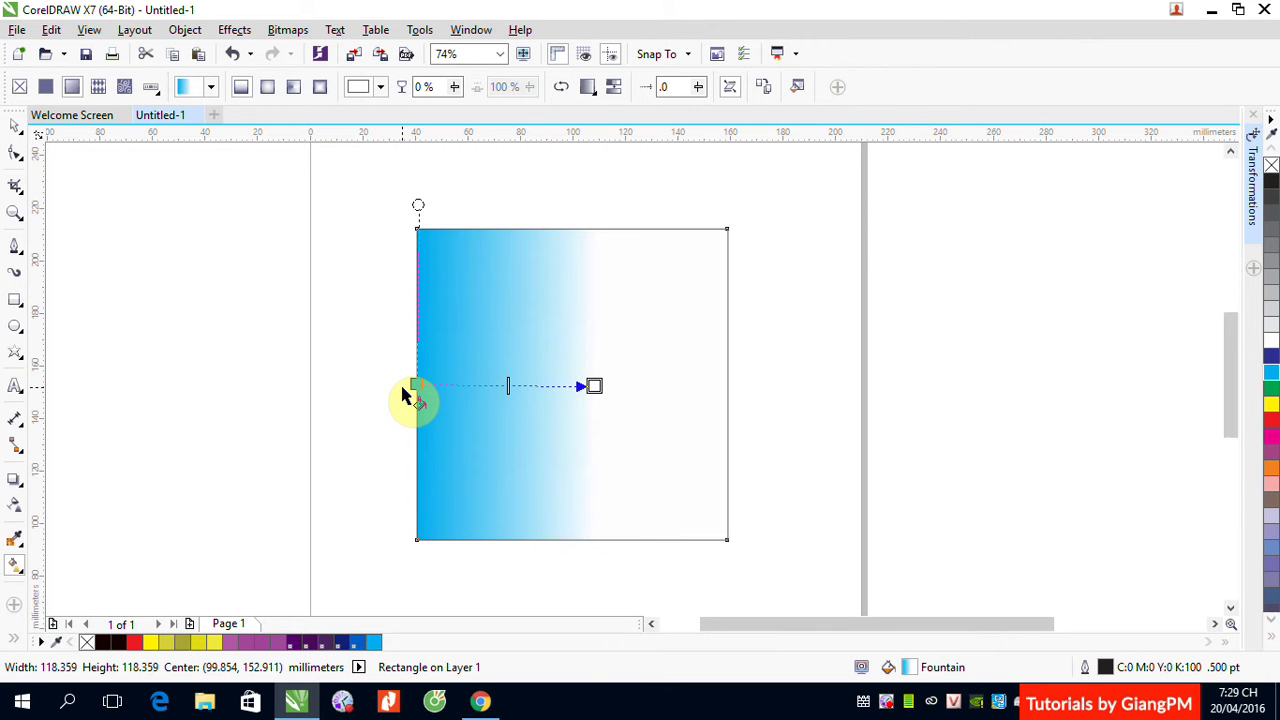
left_click(448, 384)
left_click_drag(417, 385, 470, 389)
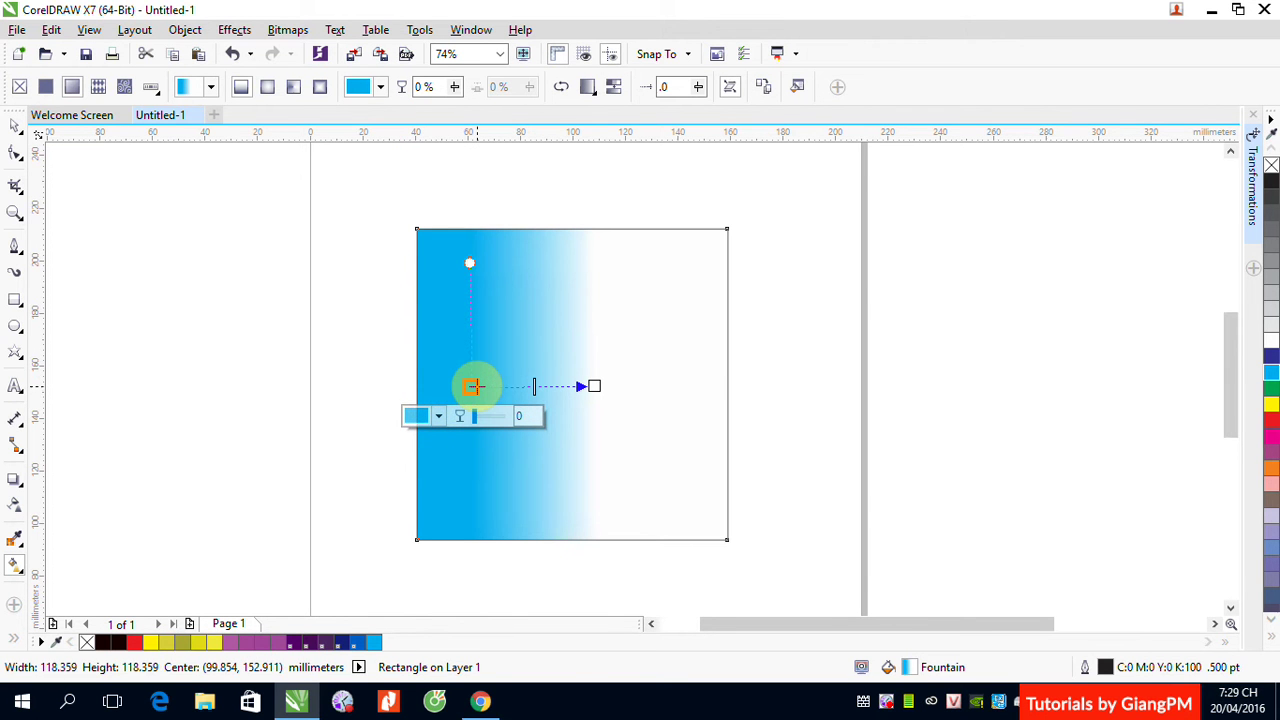
left_click(472, 388)
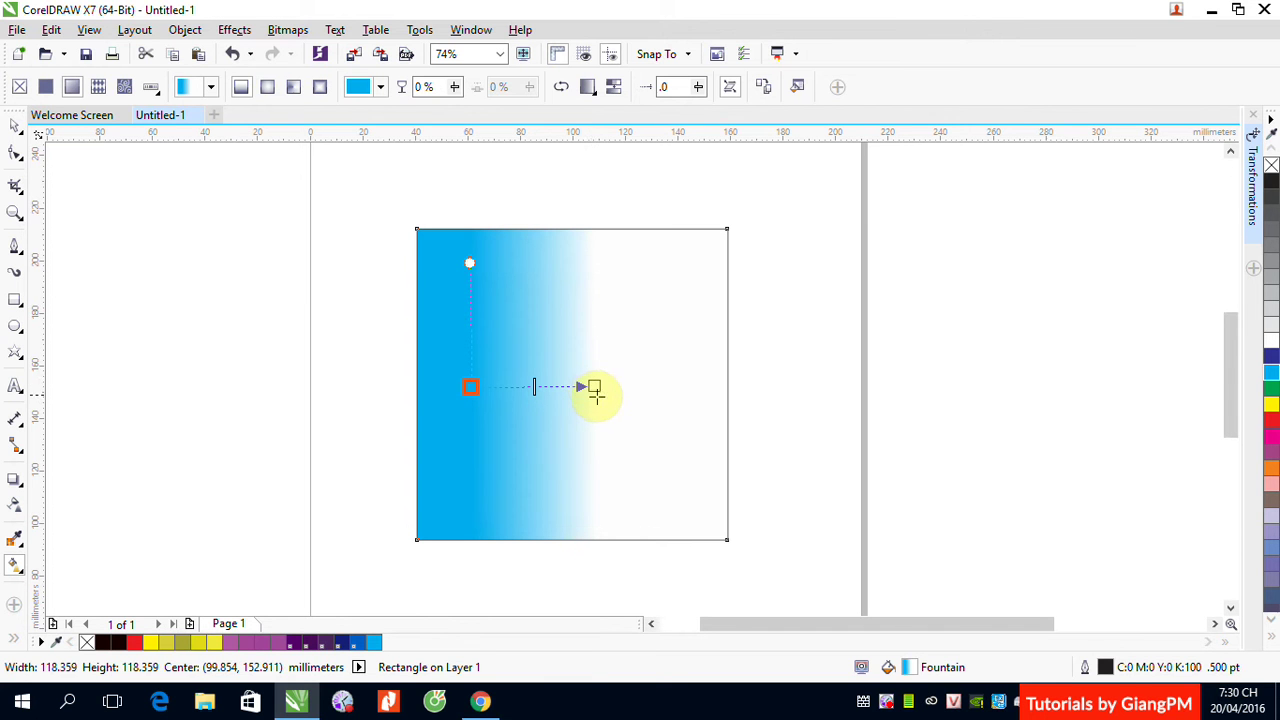
Stretch the gradient back across the square's full width and change it to an elliptical fountain fill
left_click_drag(597, 385, 726, 386)
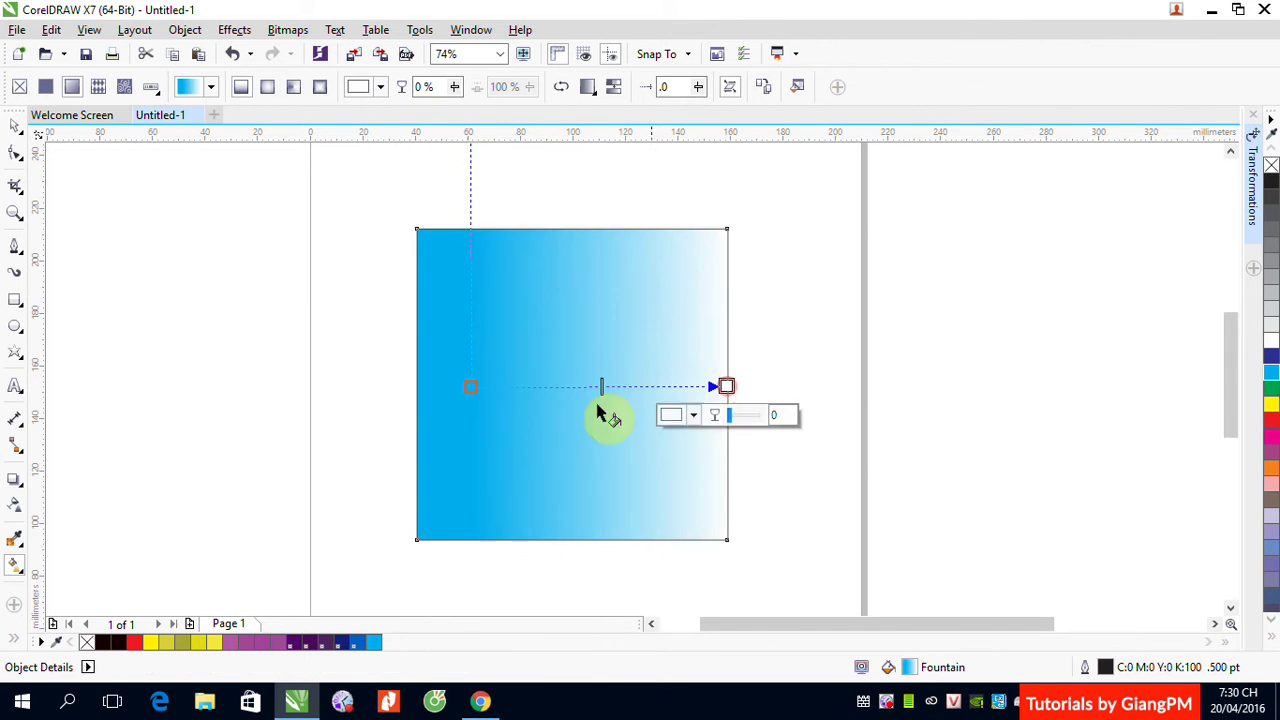
left_click_drag(468, 386, 416, 386)
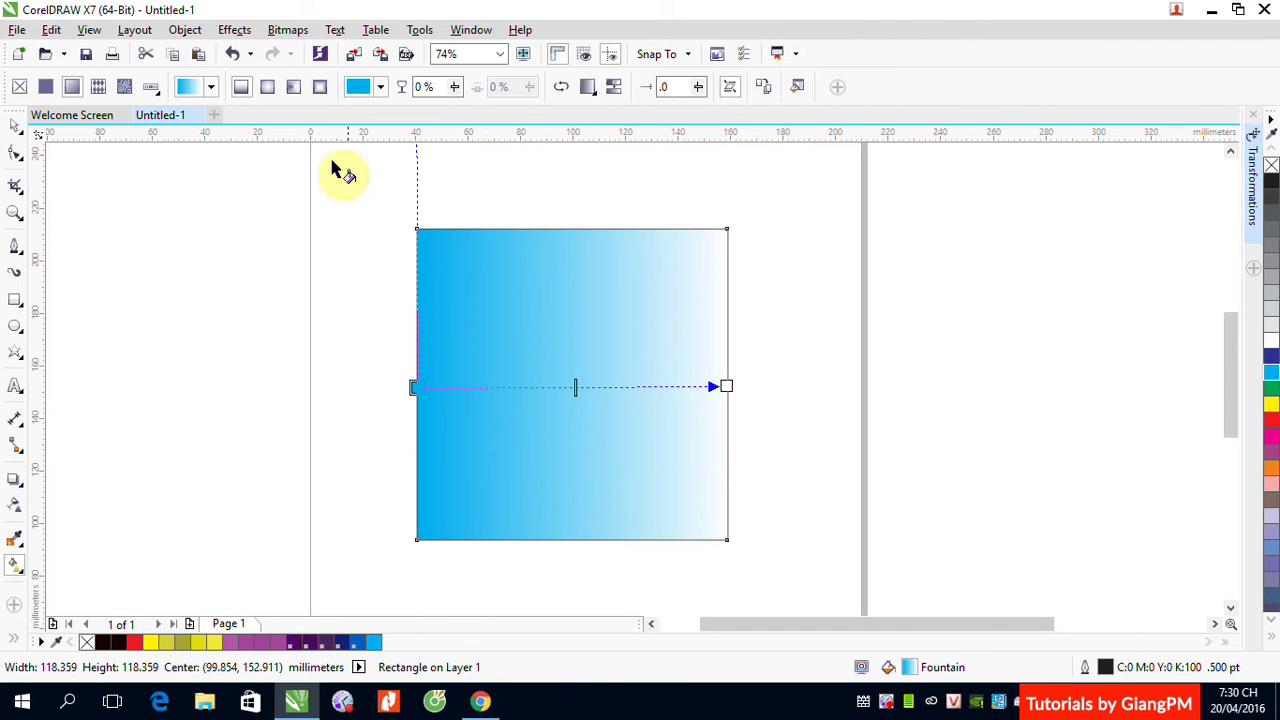
left_click(267, 88)
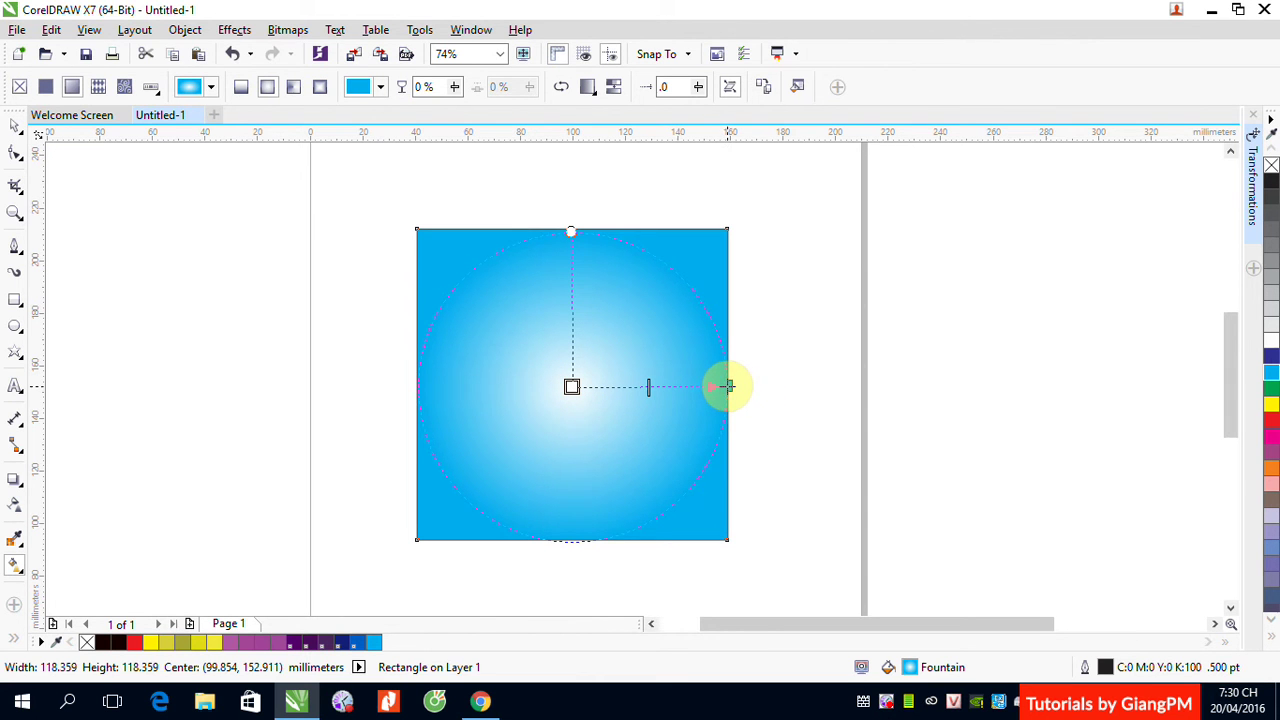
Shrink the elliptical gradient within the square, nudge its midpoint outward, and shift its white centre towards the square's upper left
left_click(727, 386)
mouse_move(648, 390)
left_mouse_down()
mouse_move(681, 390)
mouse_move(596, 387)
mouse_move(651, 386)
left_mouse_up()
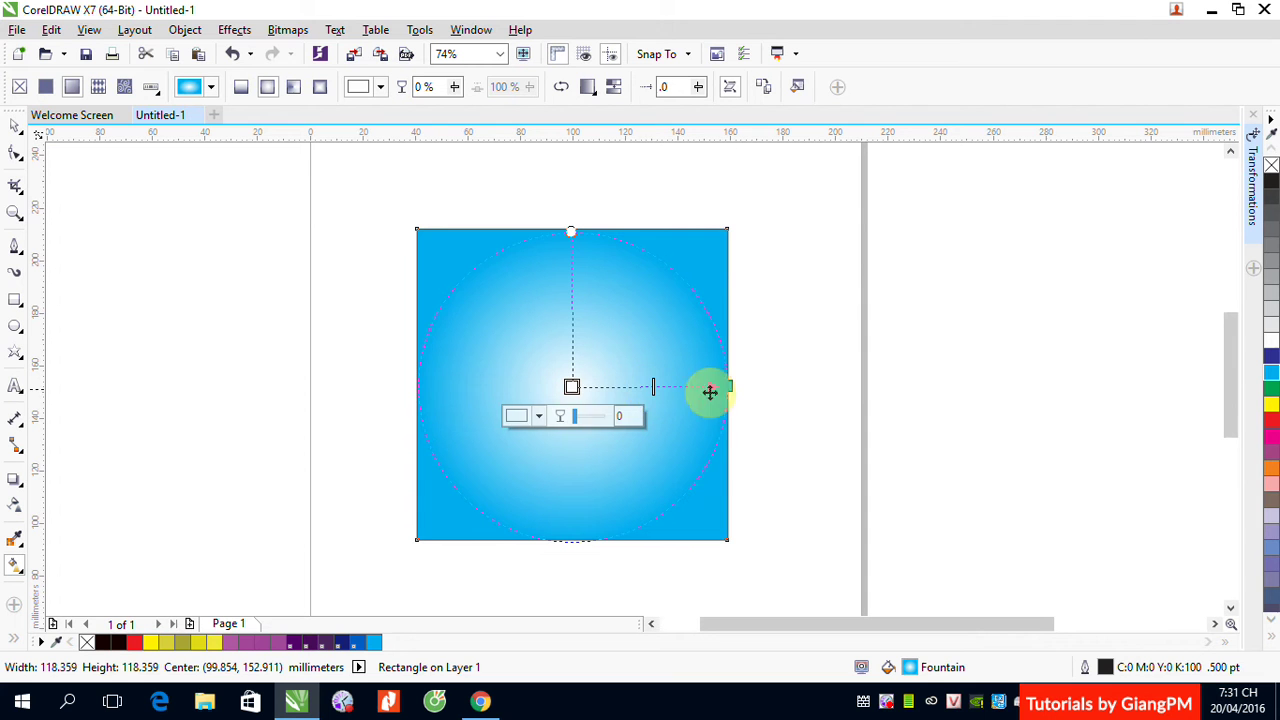
left_click_drag(728, 386, 678, 396)
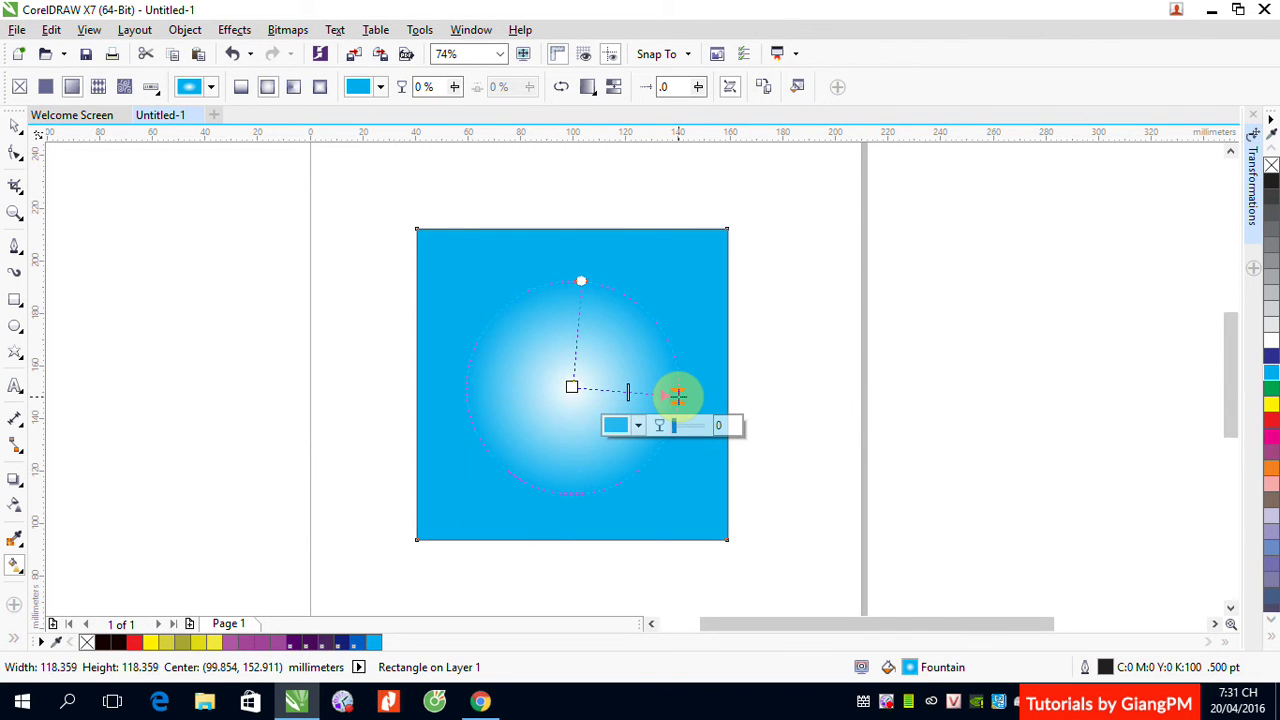
left_click_drag(678, 396, 699, 397)
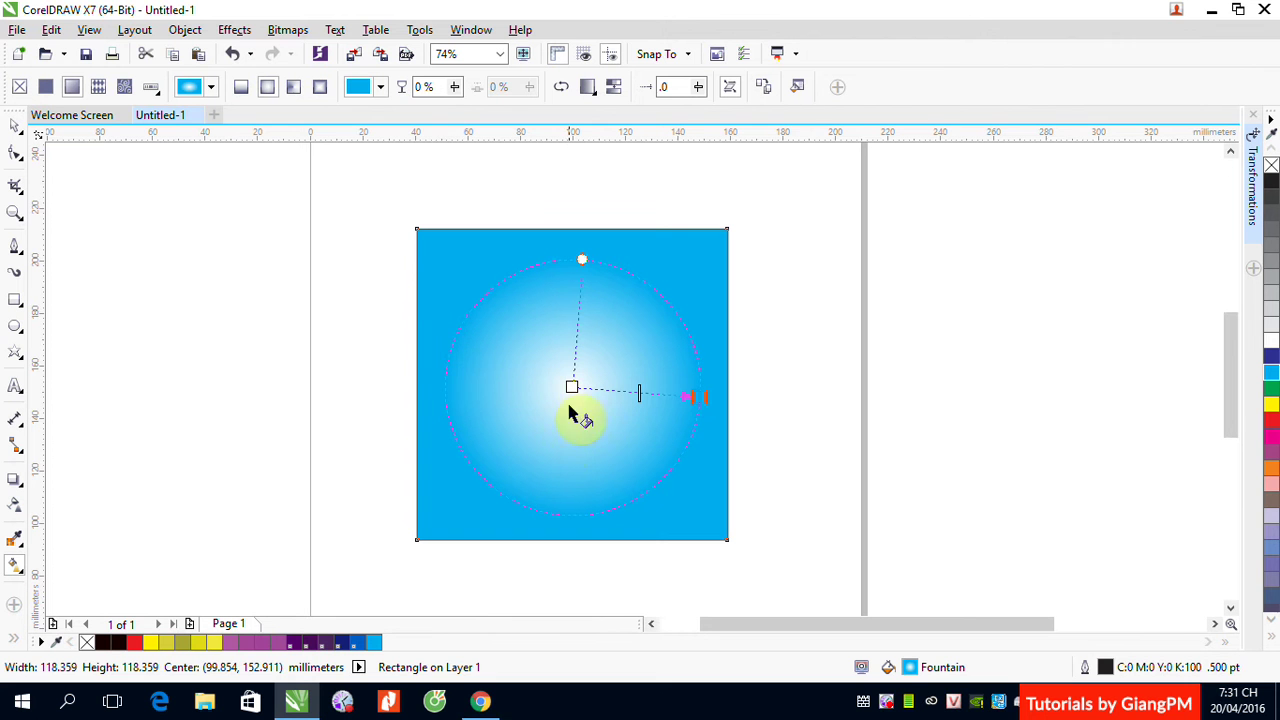
left_click_drag(572, 387, 555, 349)
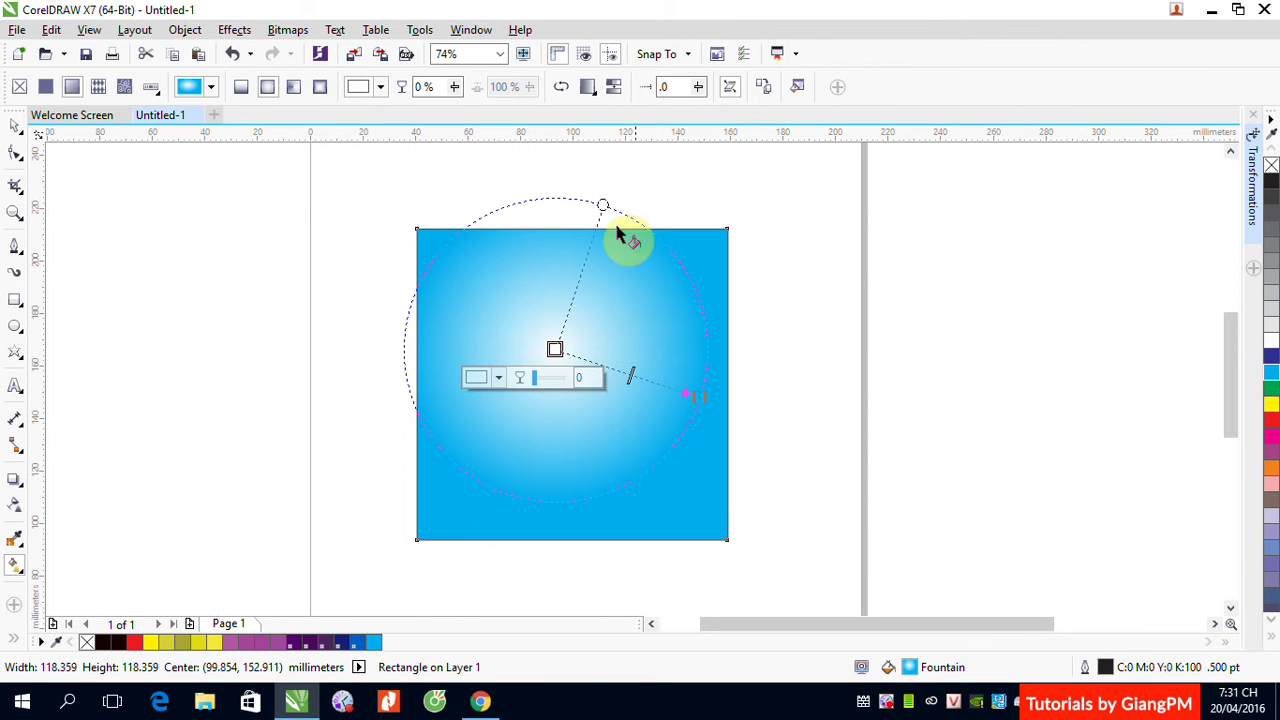
Try a conical fountain fill on the square, undo it and earlier fill changes, and reset the square to uniform cyan
left_click(296, 86)
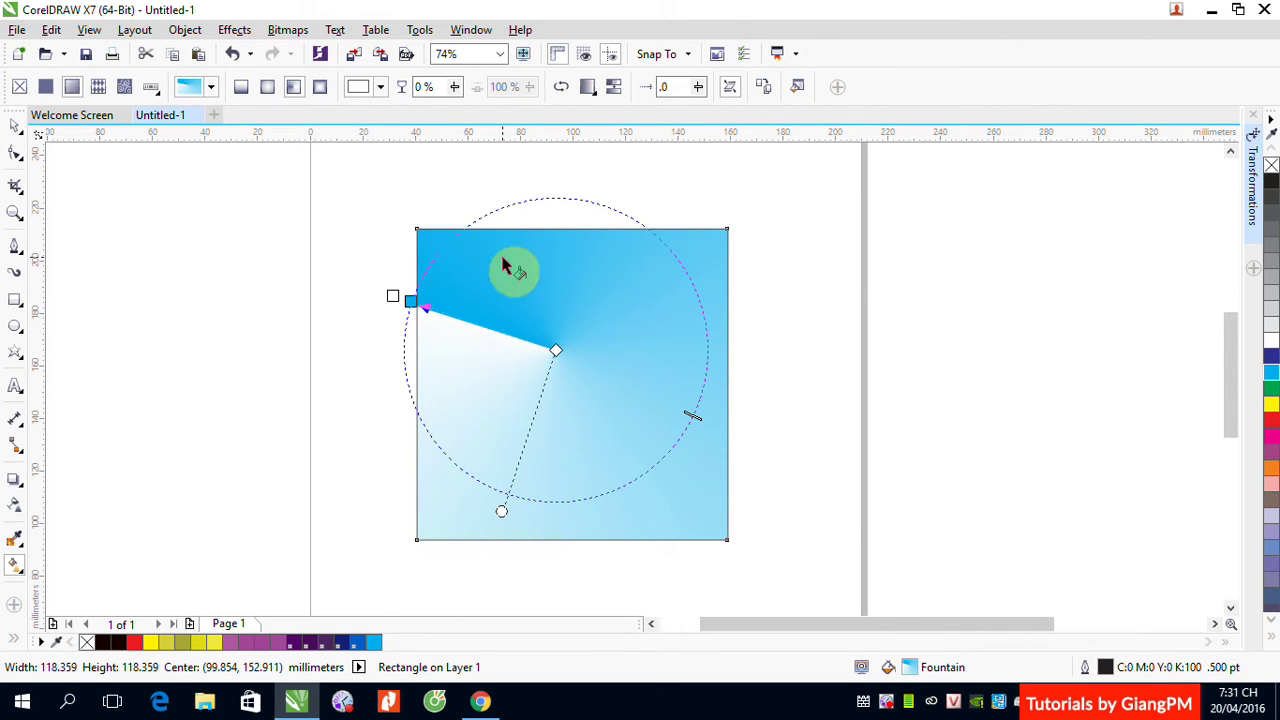
key("ctrl+z")
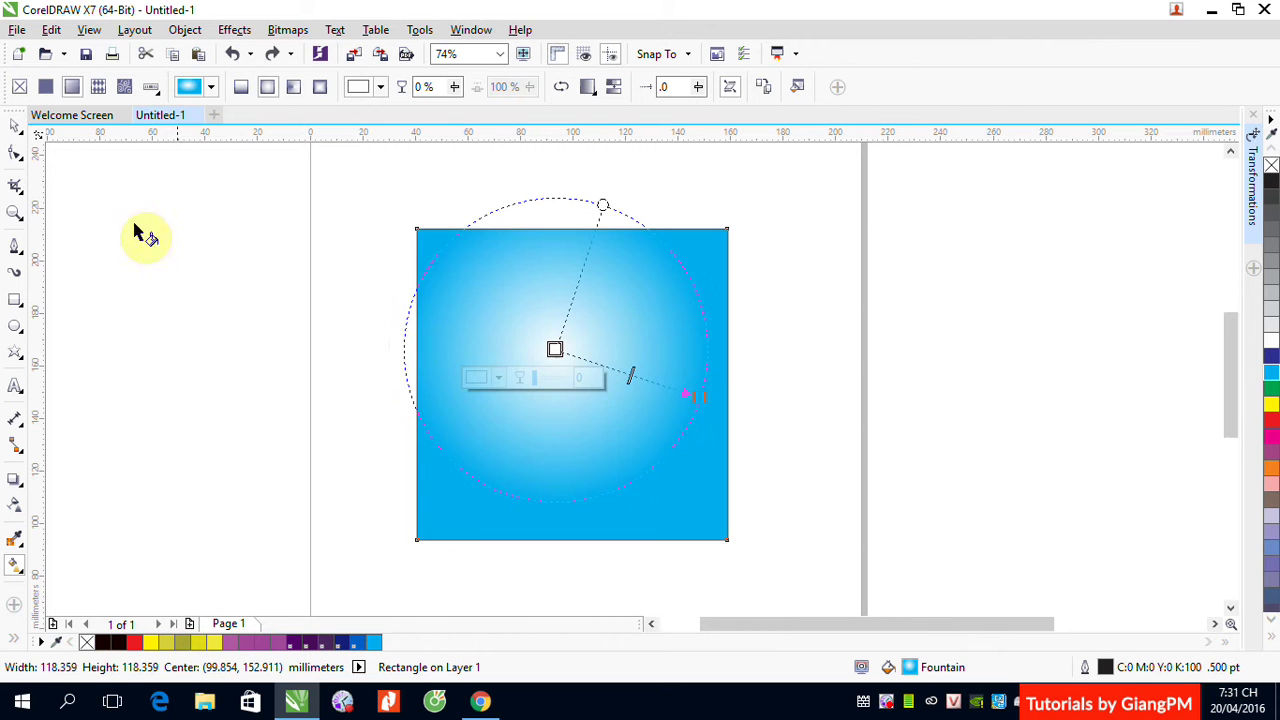
left_click(15, 124)
left_click(234, 291)
left_click(640, 453)
key("ctrl+z")
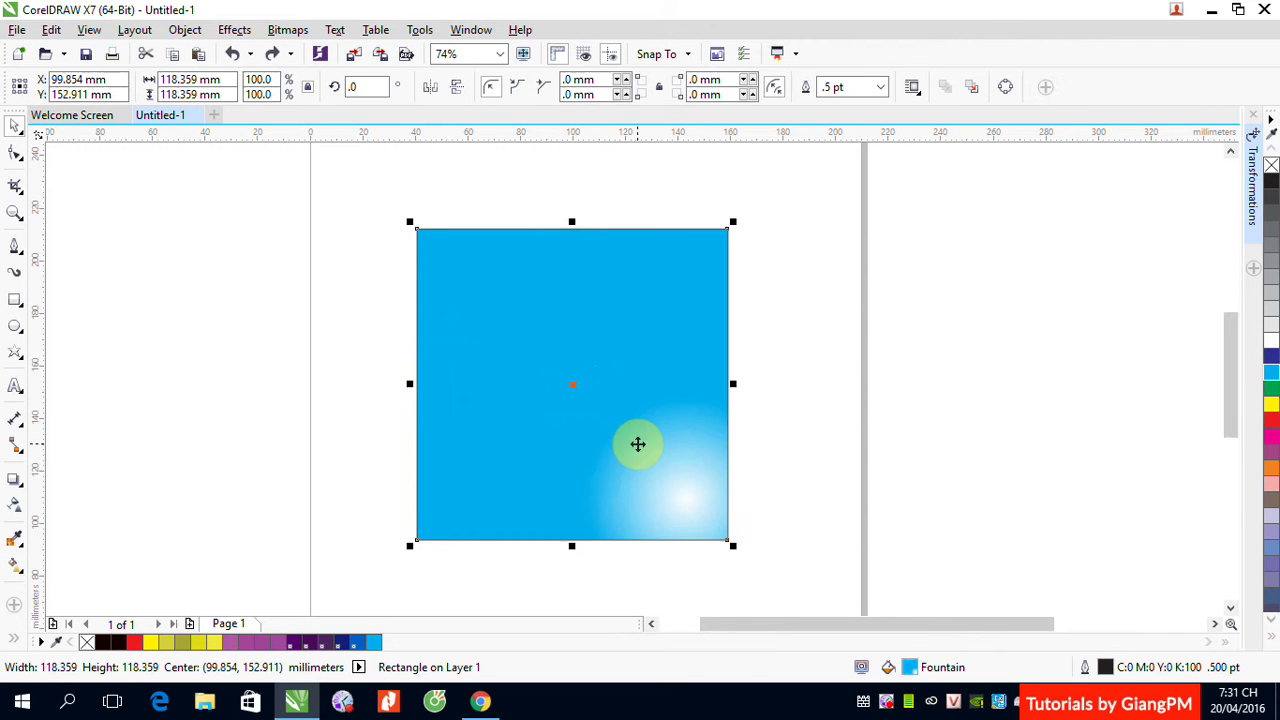
key("ctrl+z")
left_click(1272, 374)
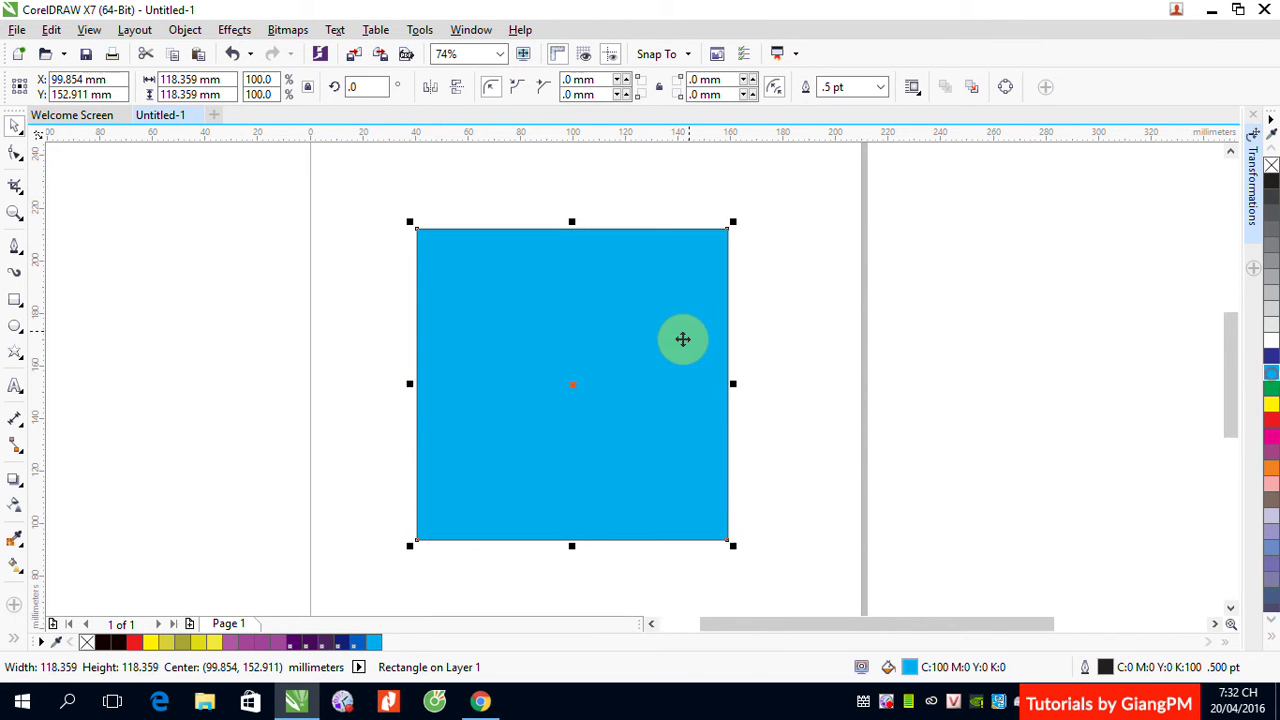
Apply an elliptical cyan-to-white fountain fill to the square and place its white centre near the square's middle
left_click(14, 564)
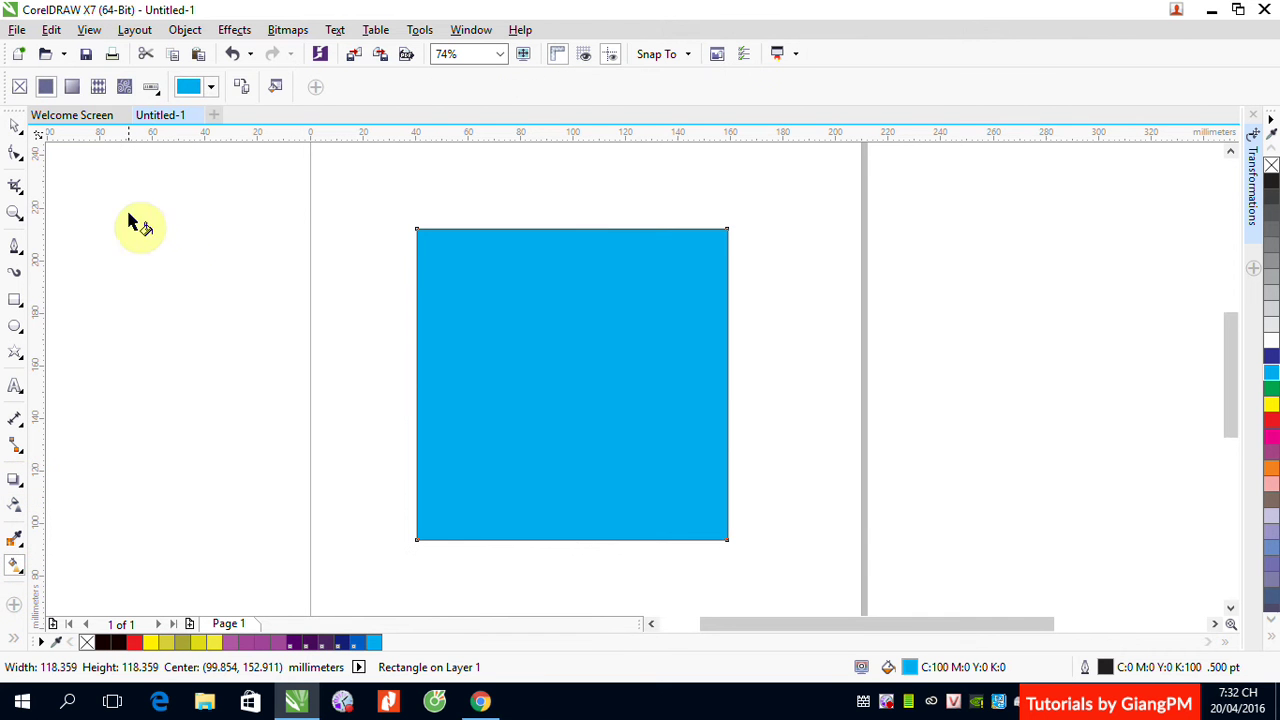
left_click(70, 88)
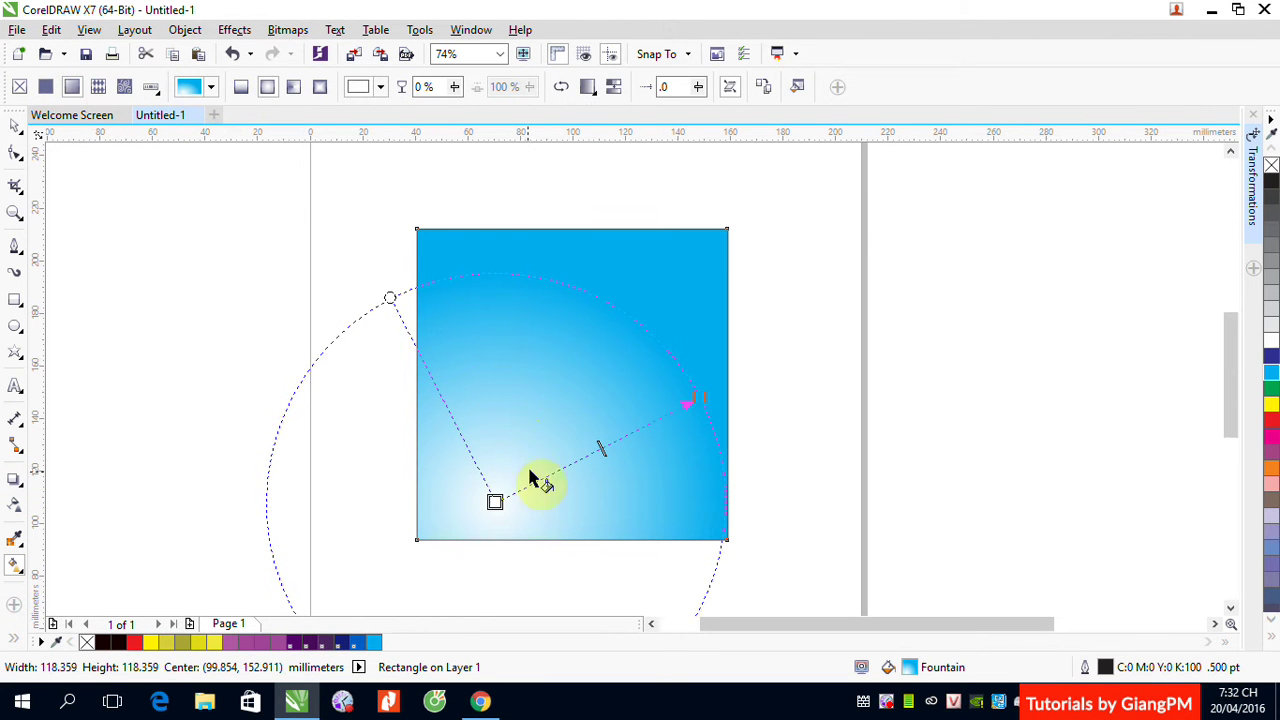
left_click_drag(495, 501, 580, 398)
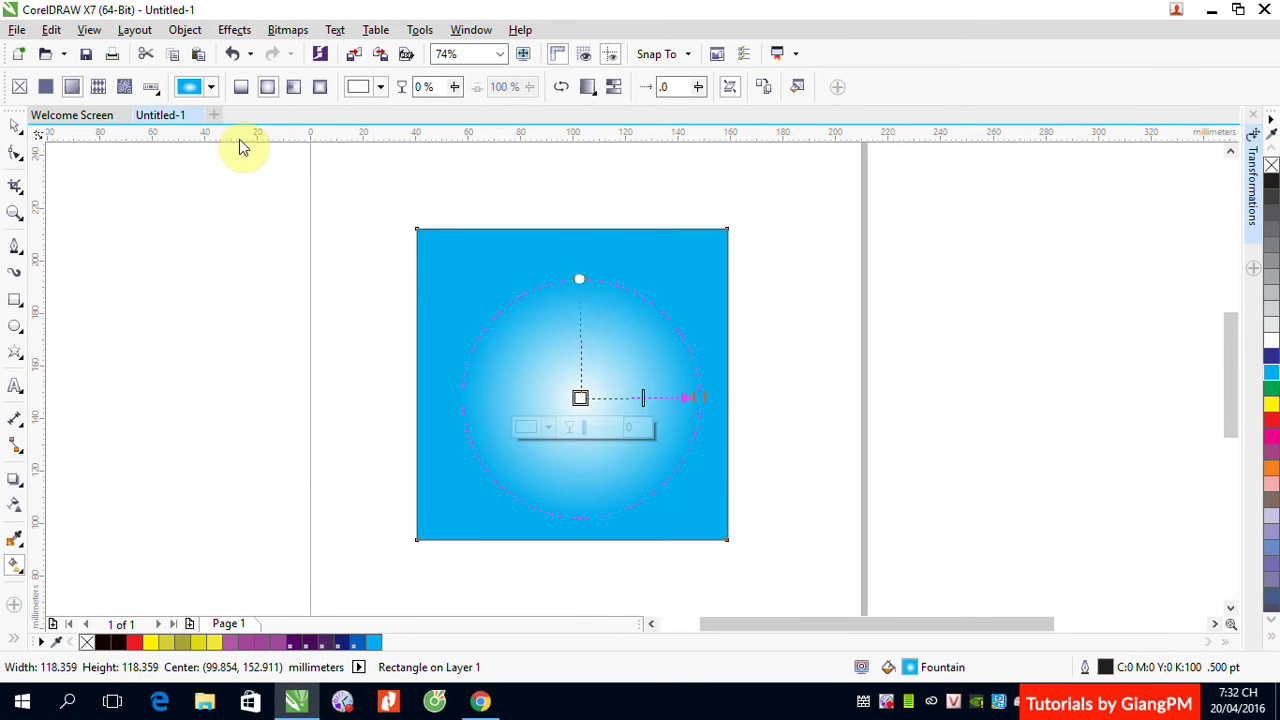
Change the square's fill to a conical fountain fill and shift its midpoint slightly upward along the circle
left_click(293, 87)
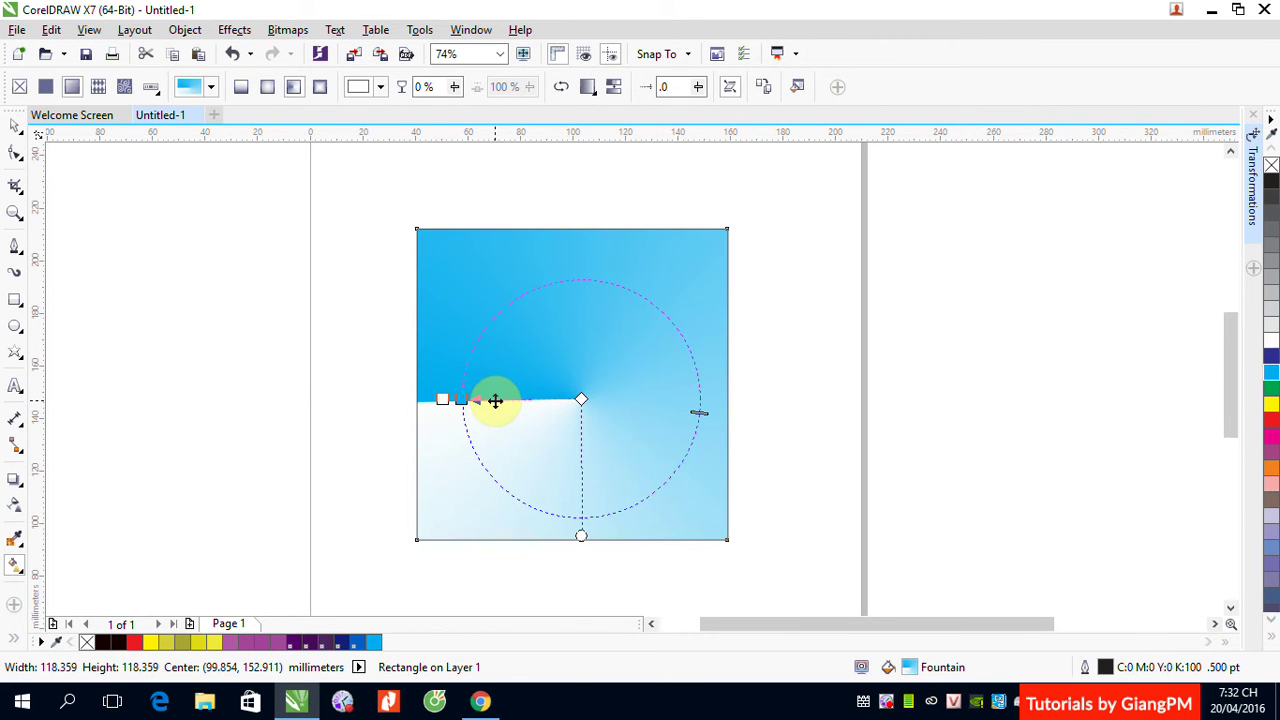
left_click(493, 401)
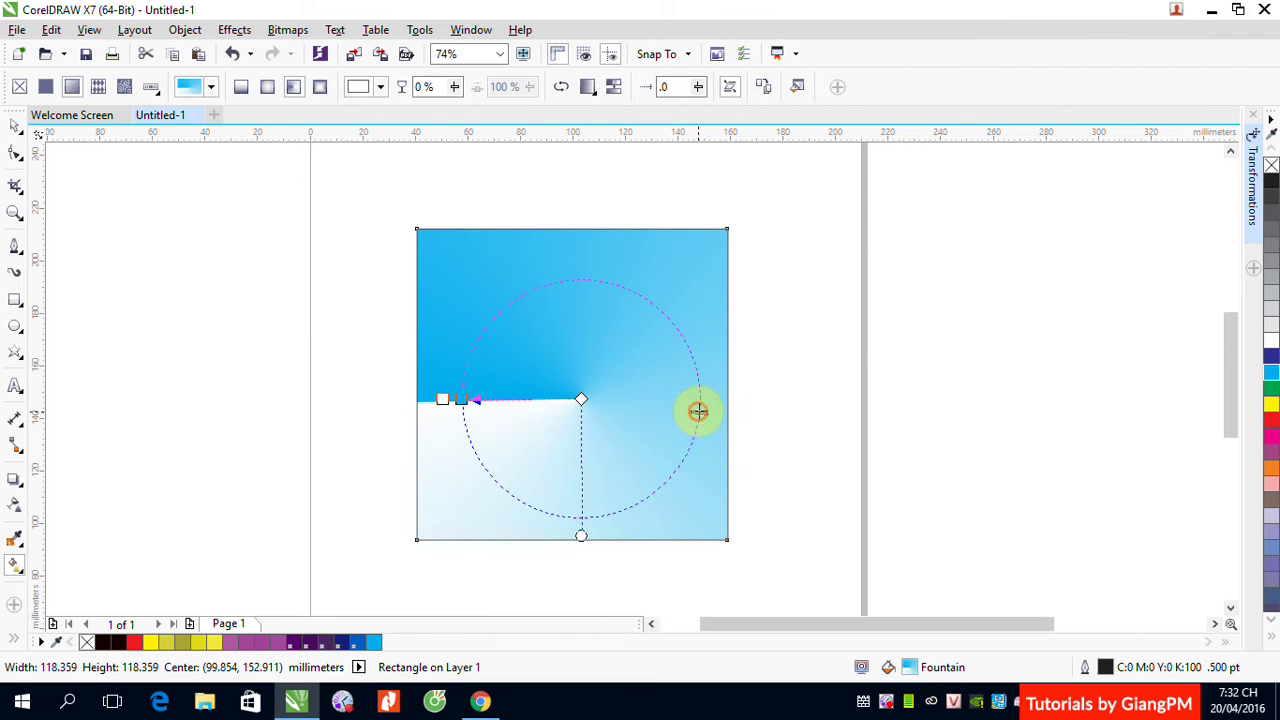
mouse_move(698, 411)
left_mouse_down()
mouse_move(694, 354)
mouse_move(655, 313)
mouse_move(553, 283)
mouse_move(697, 398)
left_mouse_up()
left_click_drag(597, 516, 698, 382)
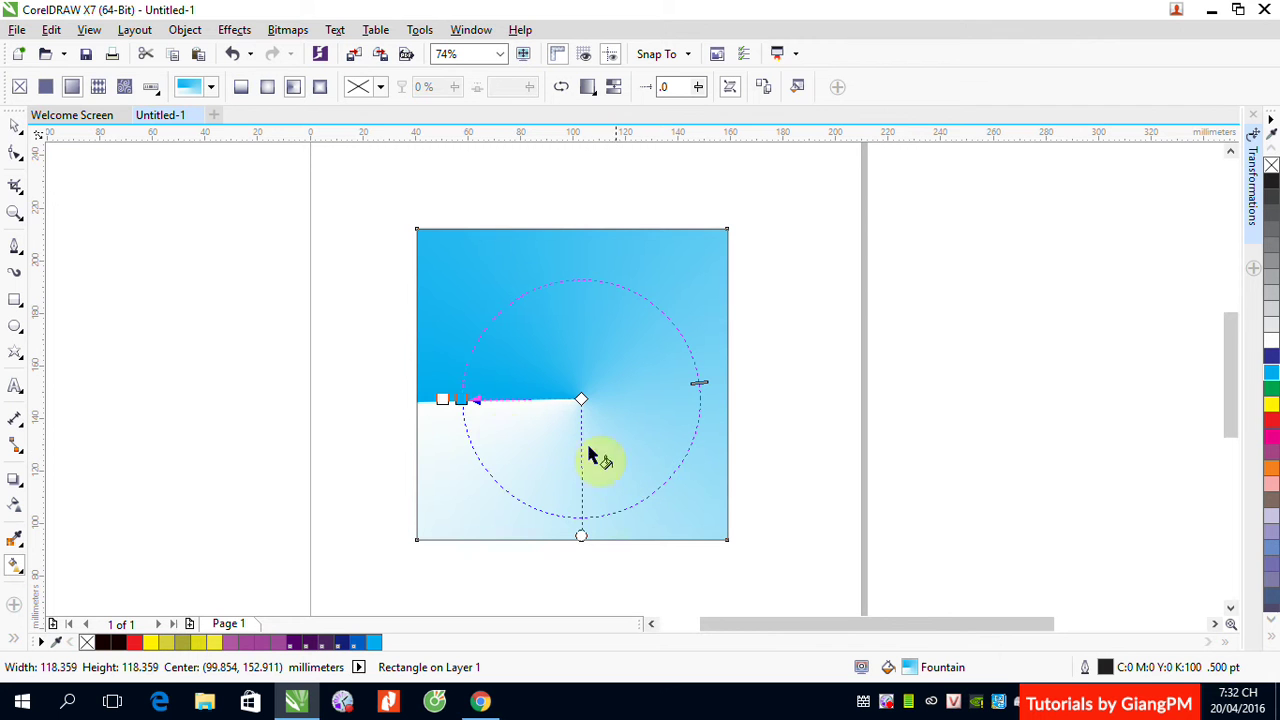
Swing the conical gradient's cyan node around to the square's right side and skew the gradient's circle into a slanted ellipse
left_click_drag(460, 400, 524, 330)
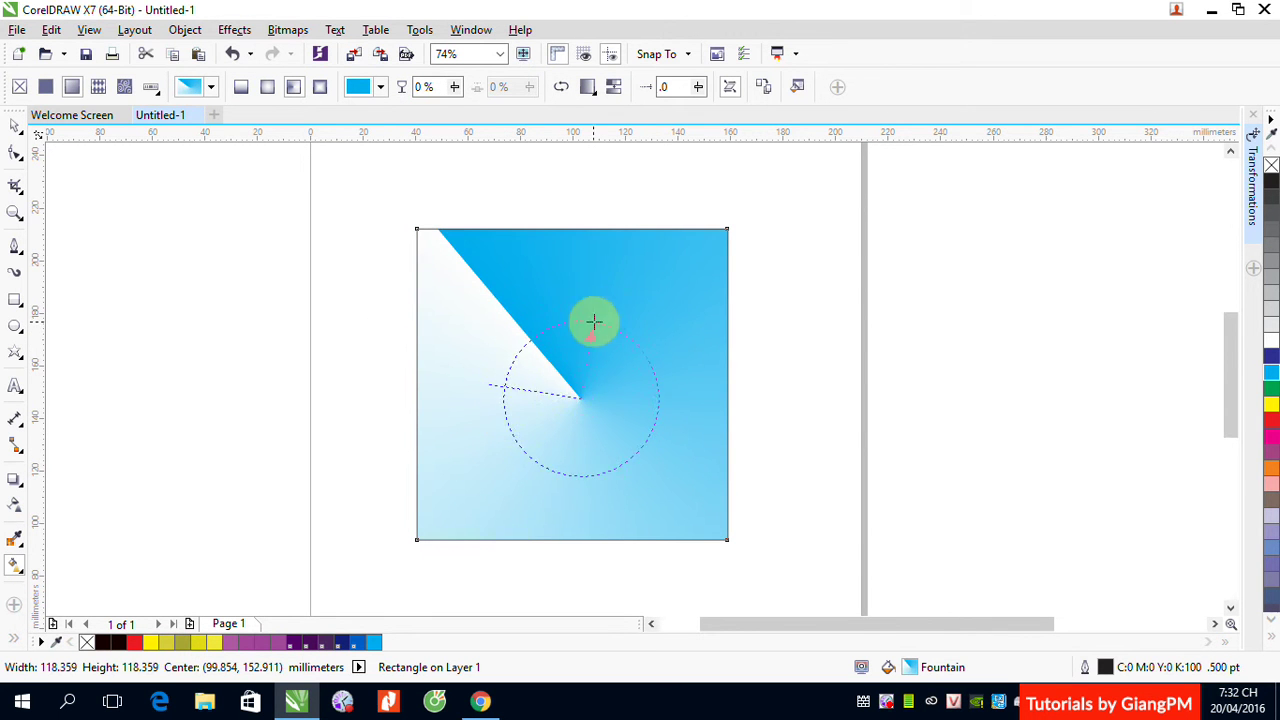
left_click_drag(646, 331, 684, 408)
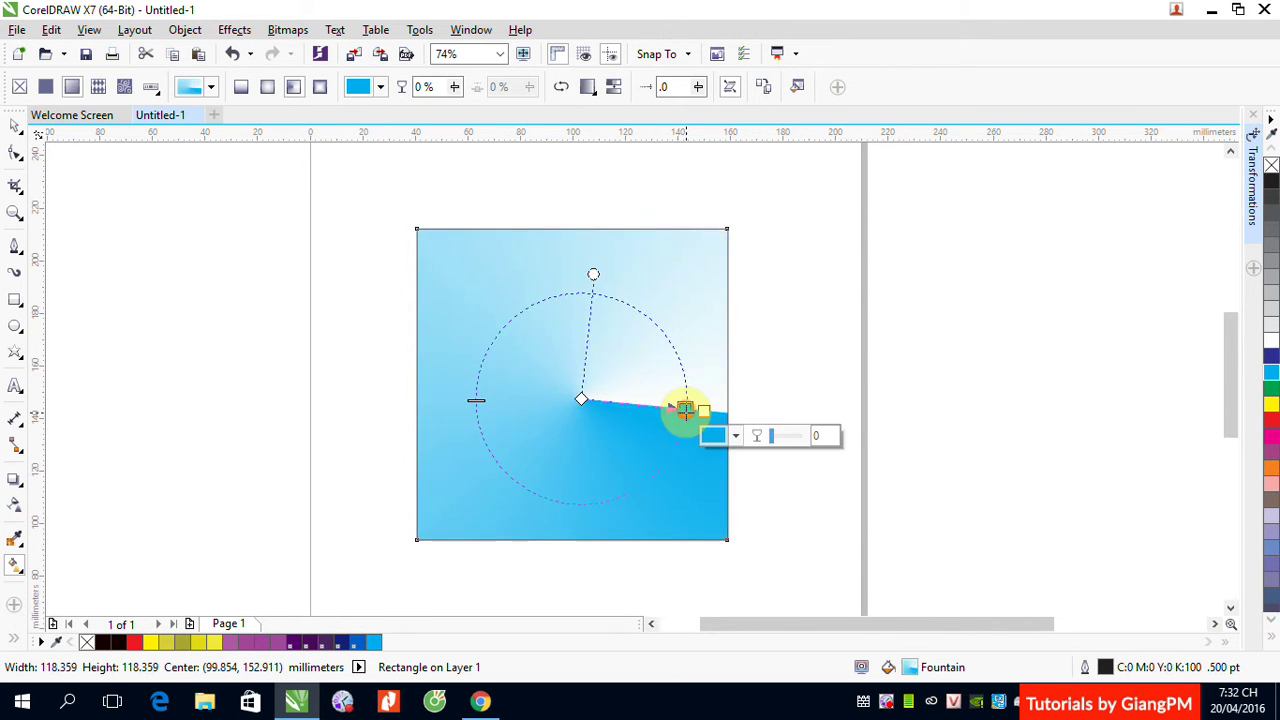
left_click_drag(586, 271, 523, 360)
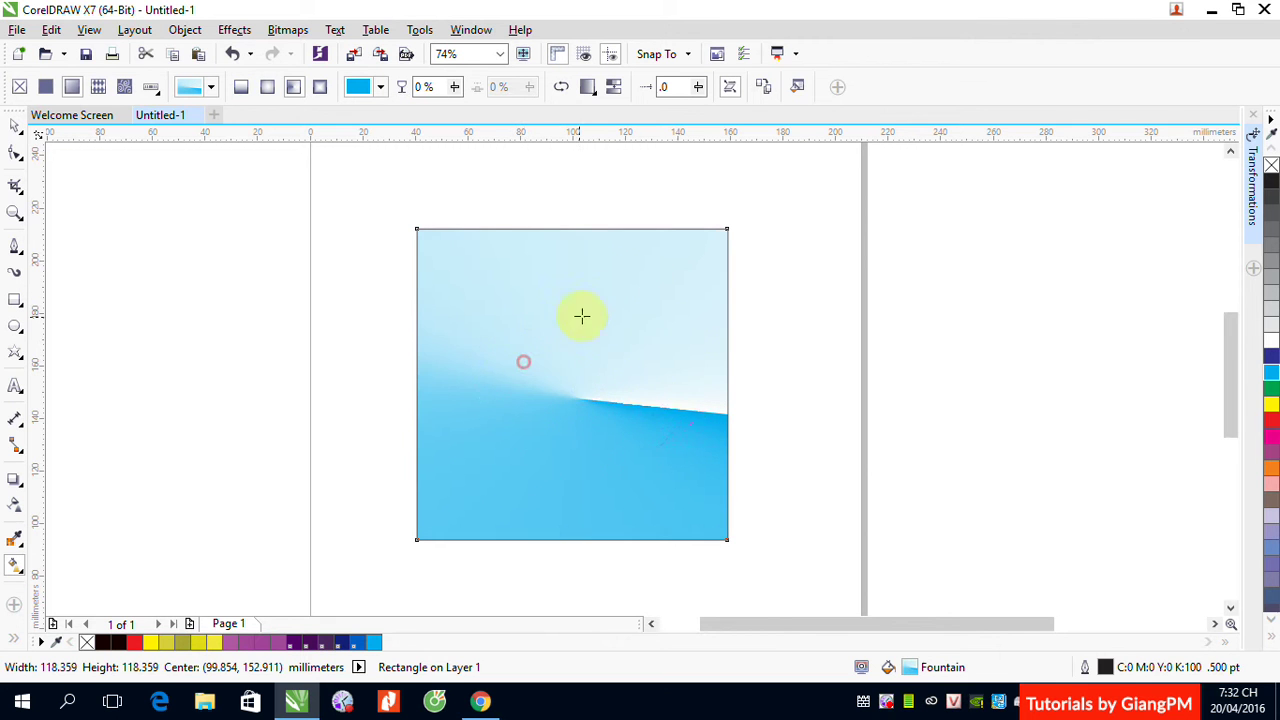
left_click_drag(582, 316, 652, 275)
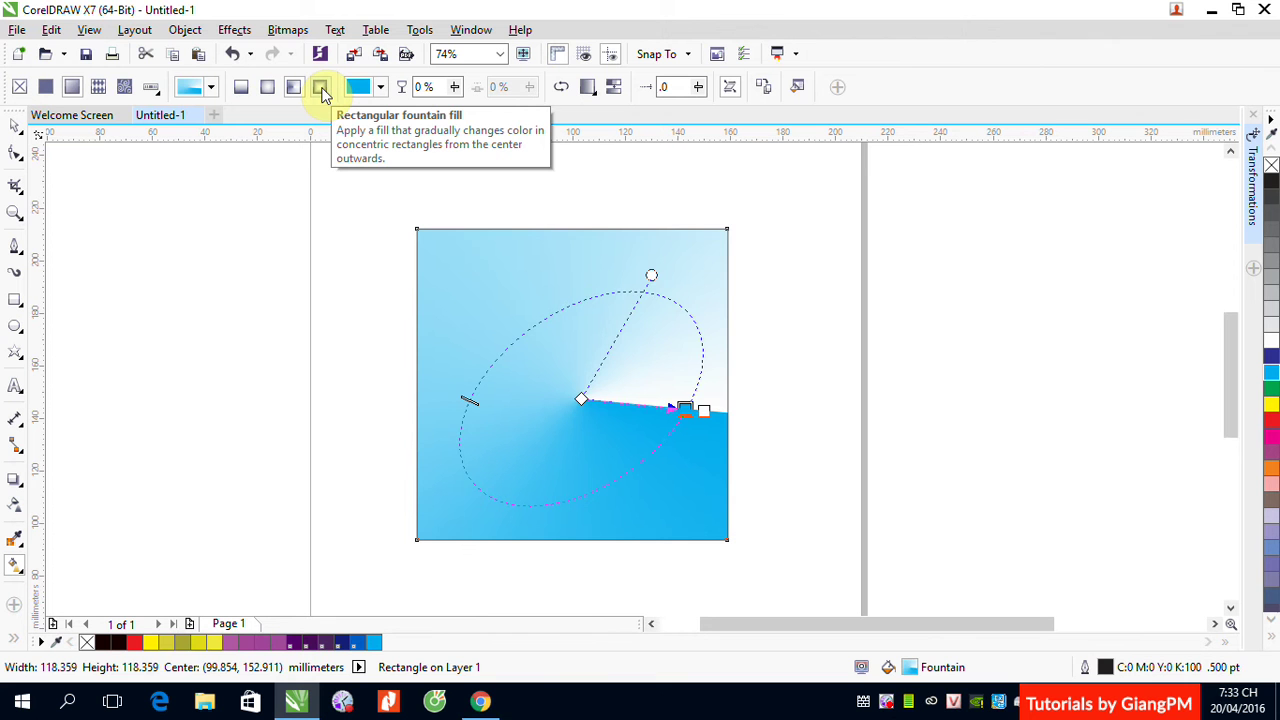
Change the square's fill to a rectangular fountain fill and straighten its skewed outline into a nearly upright rectangle
left_click(321, 89)
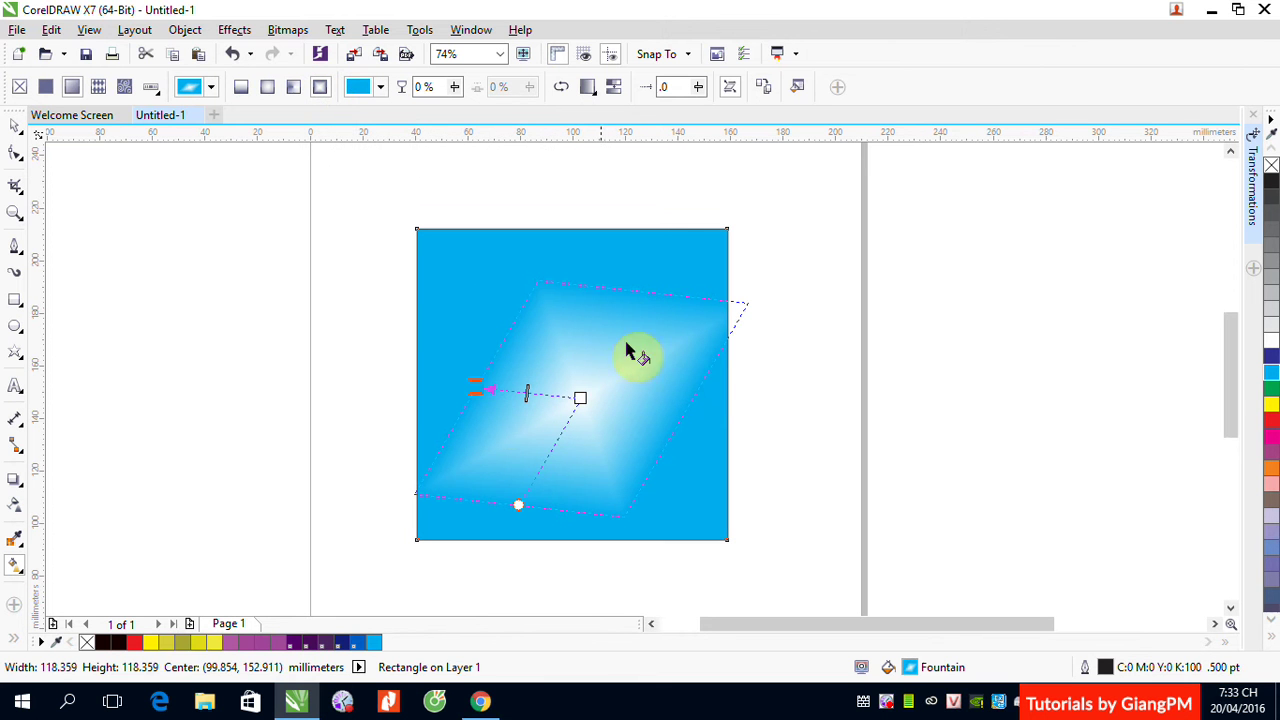
left_click_drag(500, 350, 452, 385)
left_click_drag(532, 531, 582, 517)
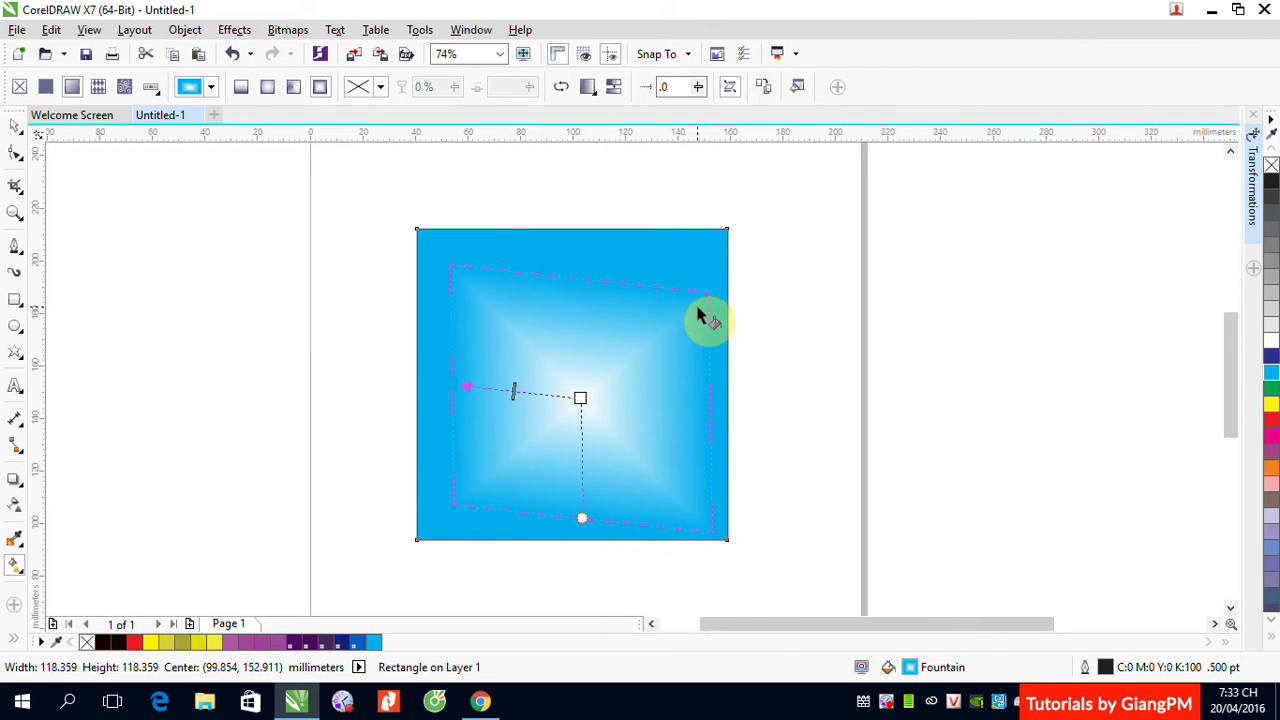
left_click(513, 391)
left_click_drag(520, 391, 449, 400)
left_click(450, 393)
left_click_drag(597, 517, 585, 515)
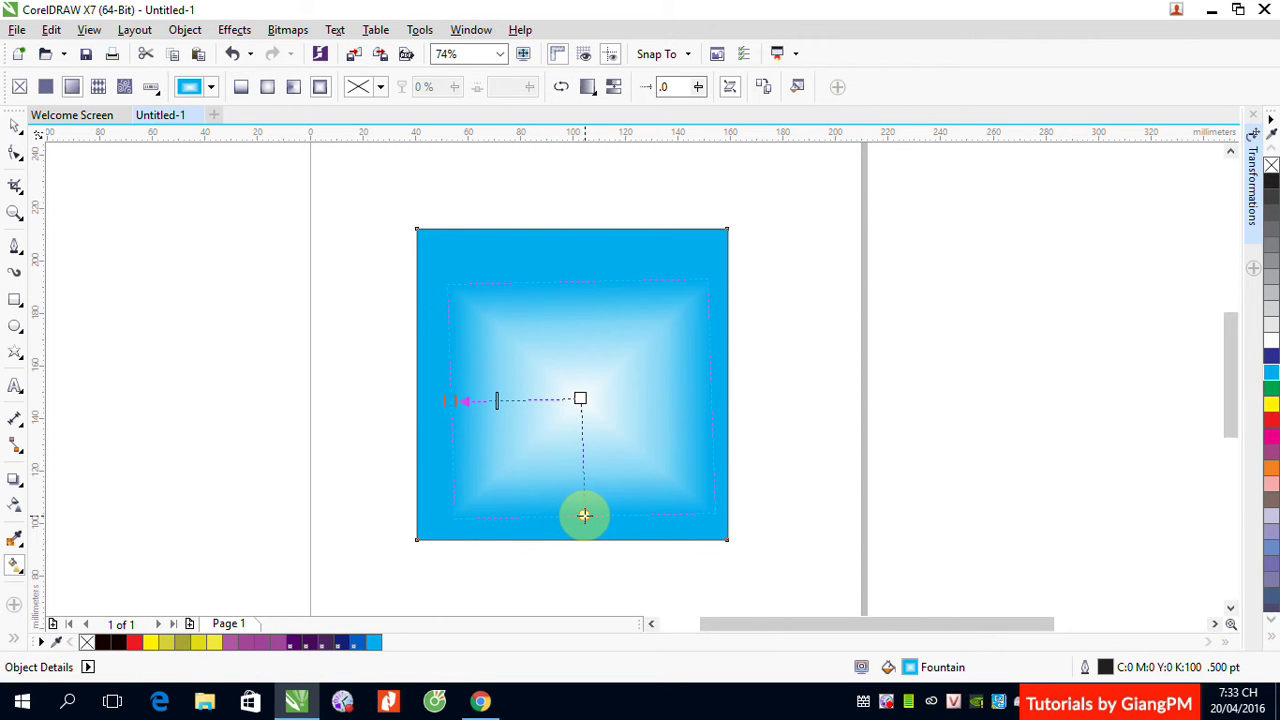
Shrink and skew the rectangular gradient into a narrow diamond, move its white centre, and undo the last gradient change
left_click_drag(447, 400, 515, 411)
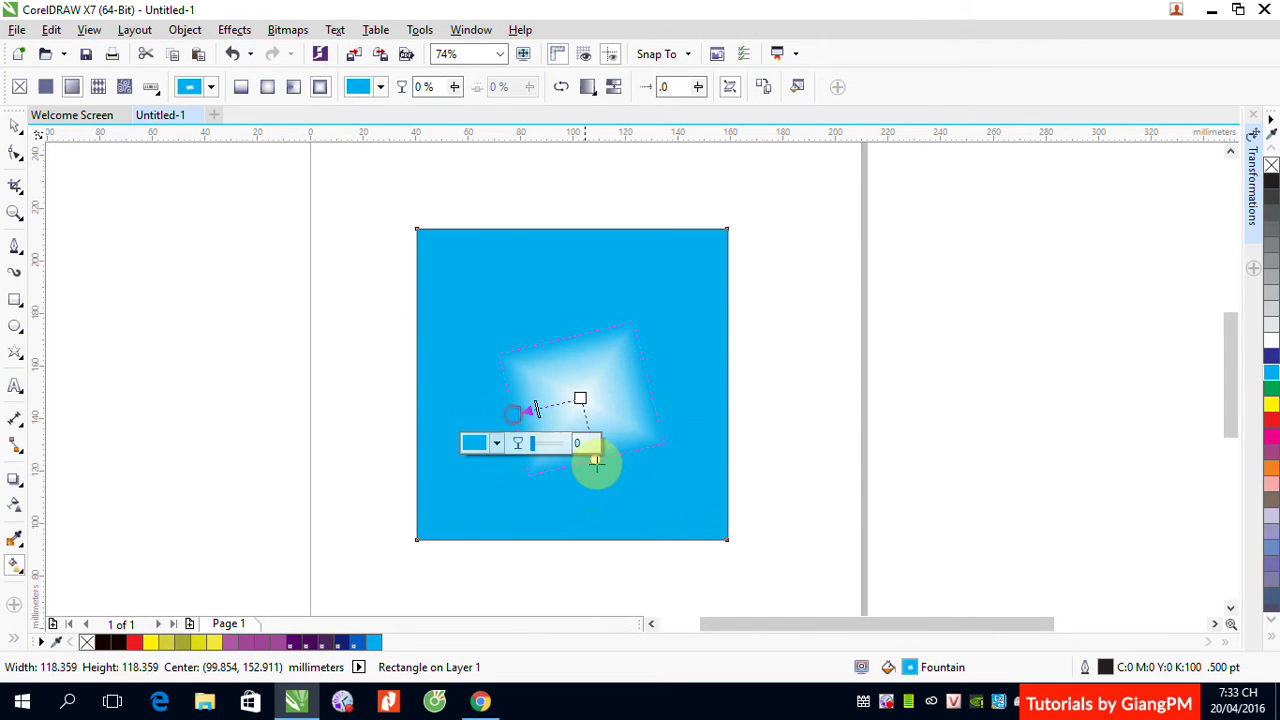
mouse_move(596, 462)
left_mouse_down()
mouse_move(543, 463)
mouse_move(674, 447)
mouse_move(516, 467)
left_mouse_up()
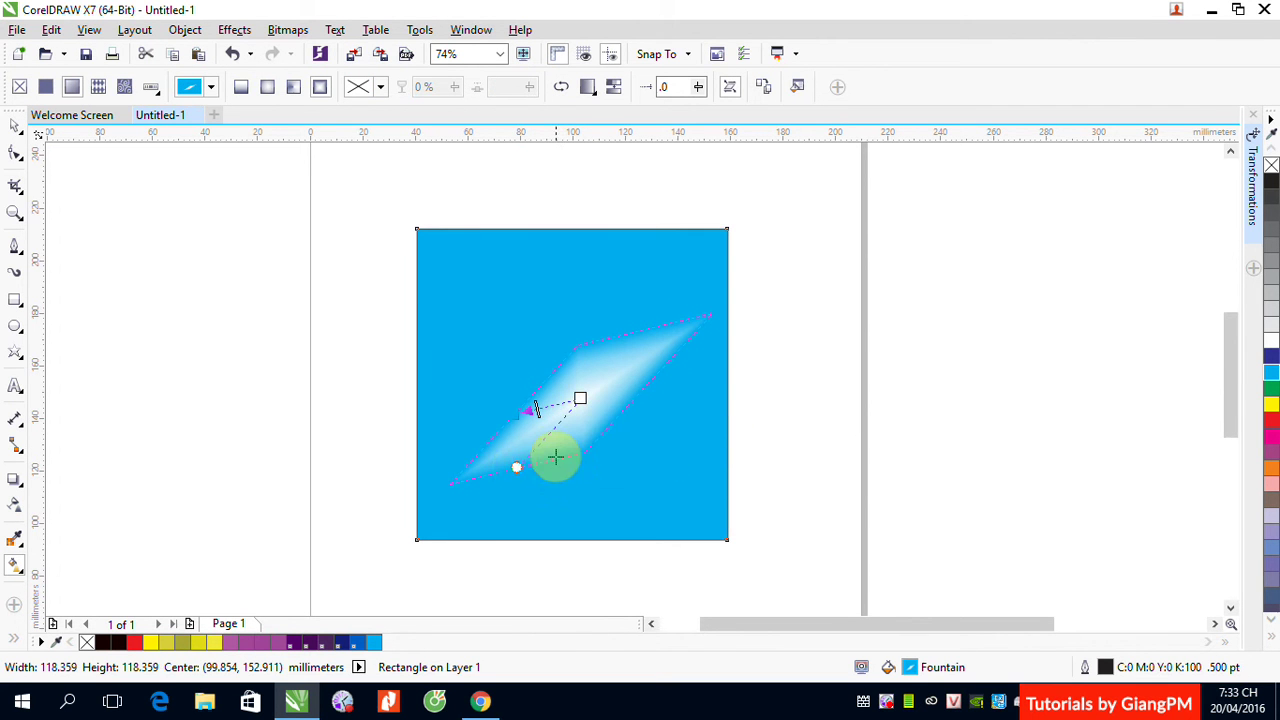
mouse_move(580, 399)
left_mouse_down()
mouse_move(495, 273)
mouse_move(677, 283)
mouse_move(670, 473)
mouse_move(629, 394)
left_mouse_up()
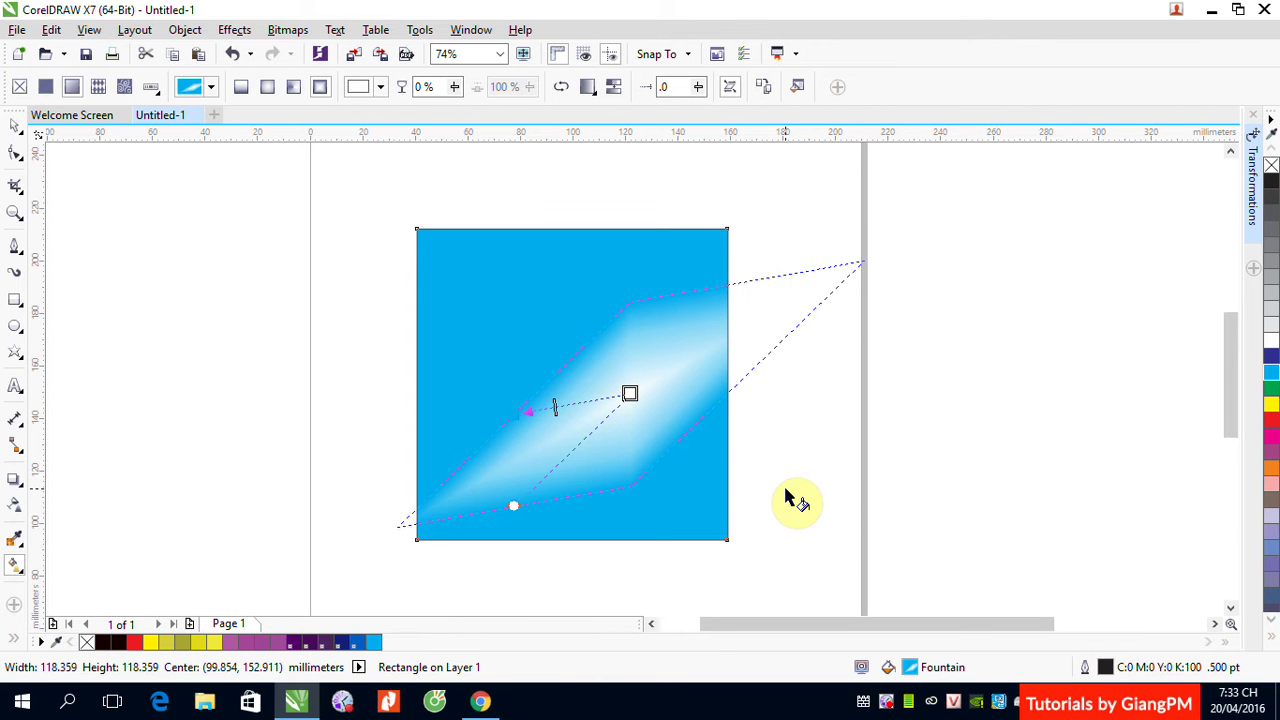
key("ctrl+z")
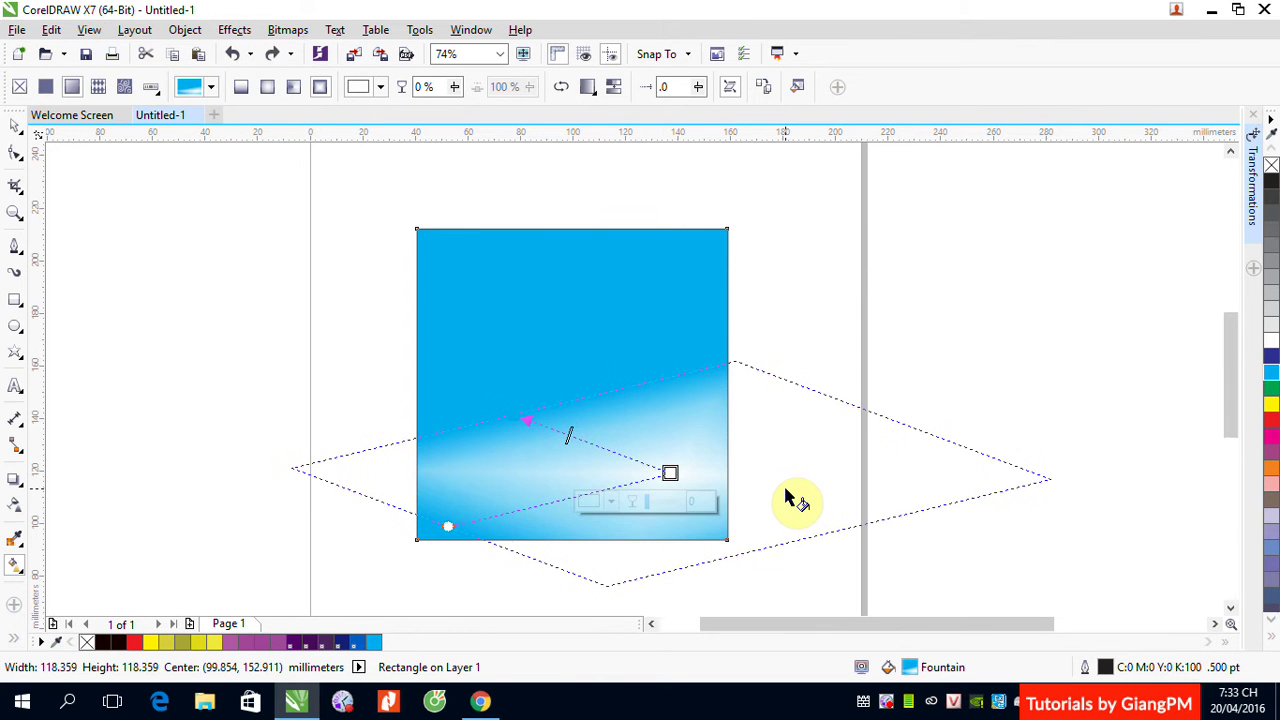
Delete the gradient-filled square from the page
left_click(15, 125)
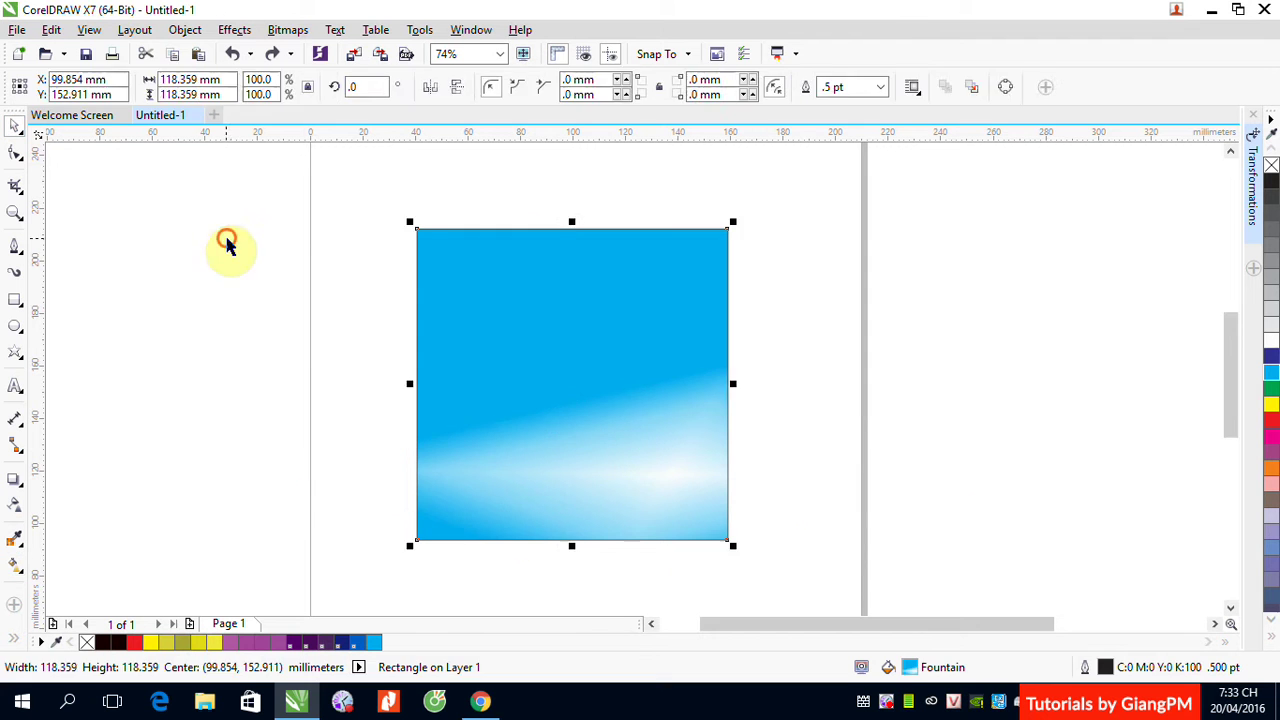
left_click(228, 243)
left_click_drag(371, 206, 808, 577)
key("Delete")
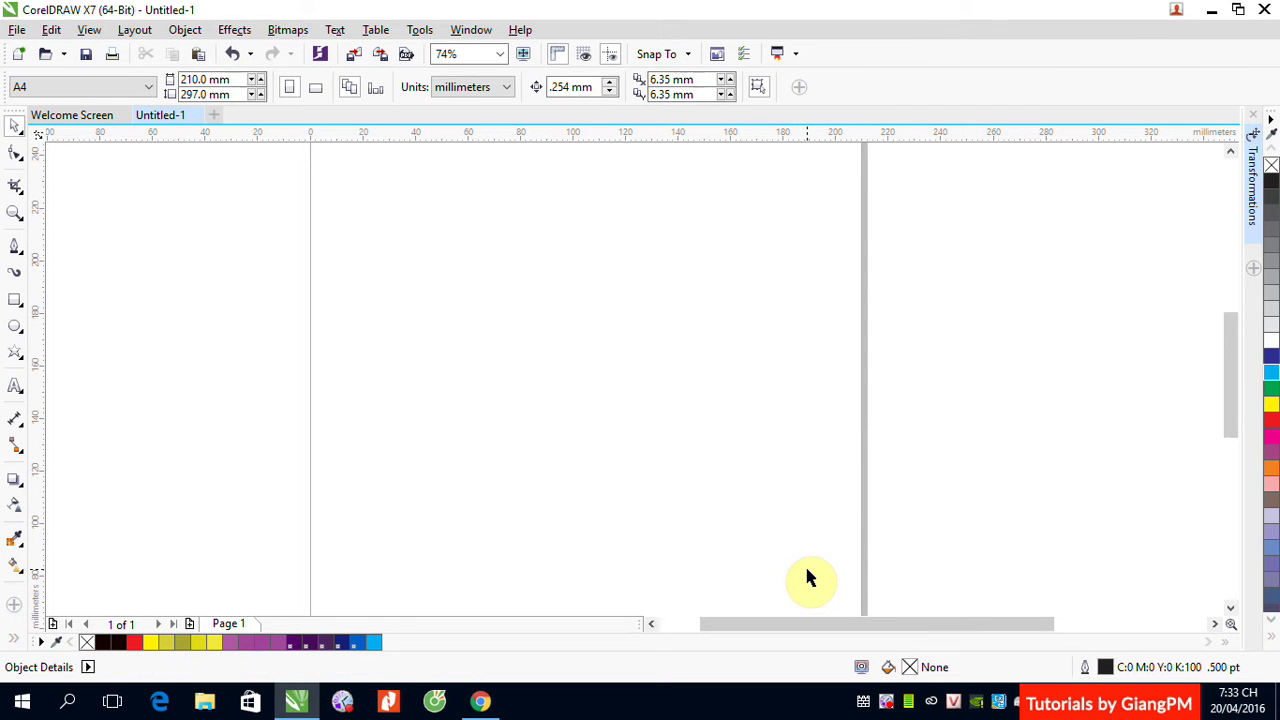
Draw a square about 75 mm wide near the page's middle and give it a cyan-to-white linear fountain fill
left_click(15, 300)
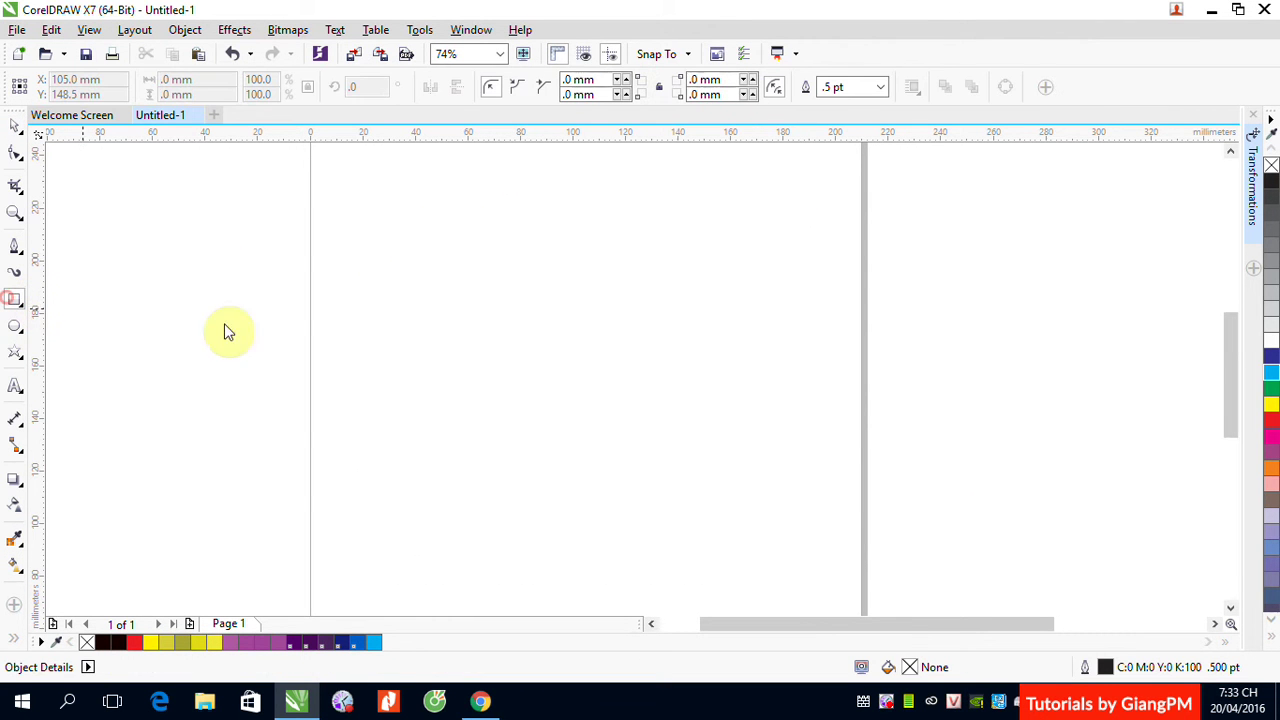
left_click_drag(454, 292, 652, 490)
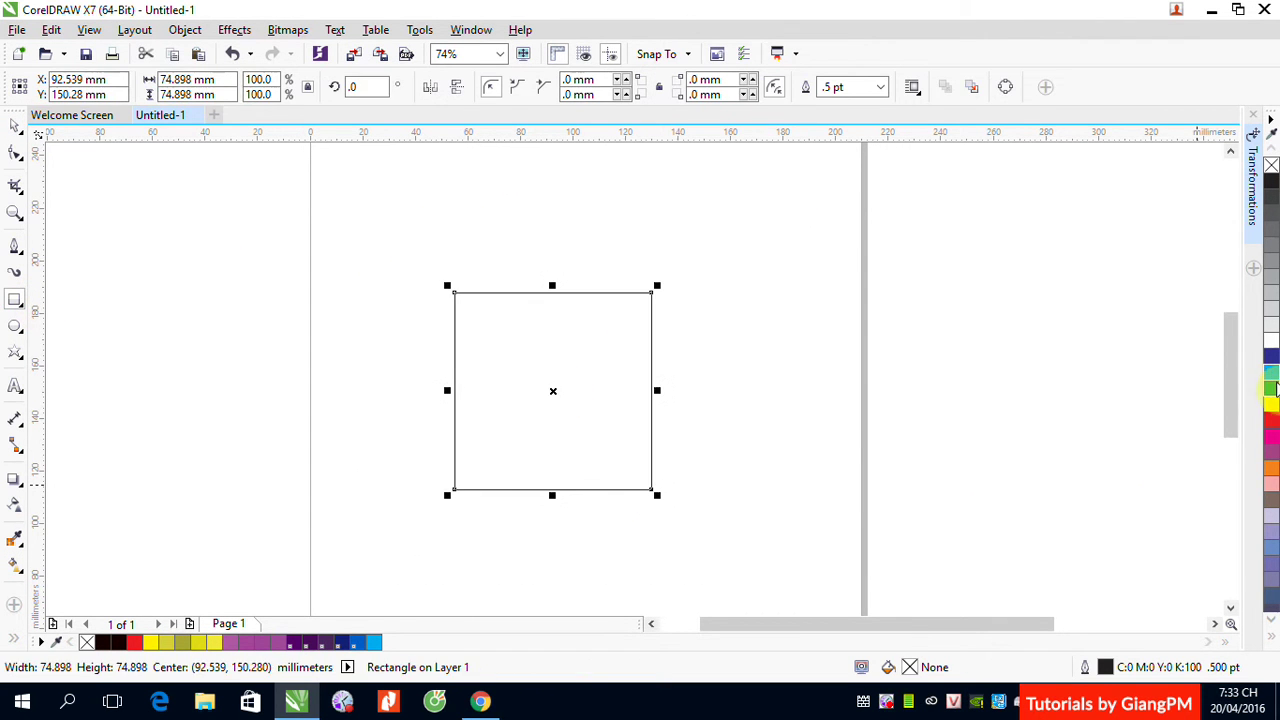
left_click(1271, 372)
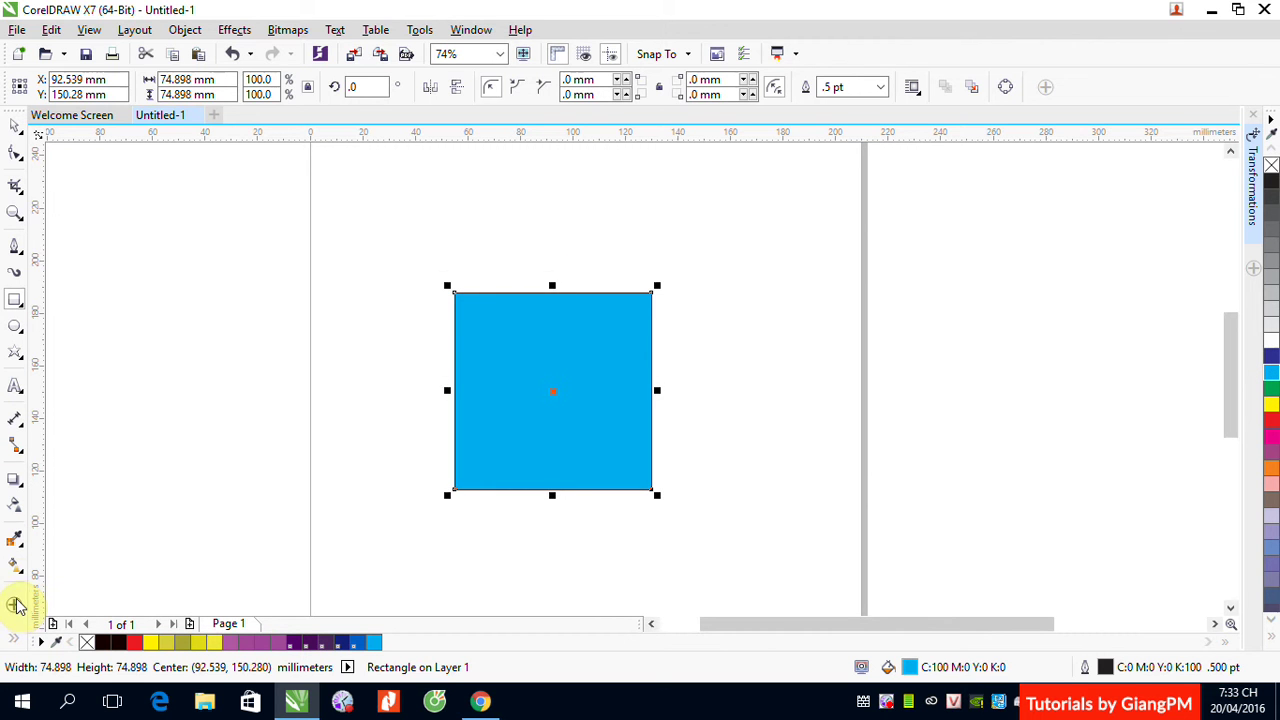
left_click(15, 570)
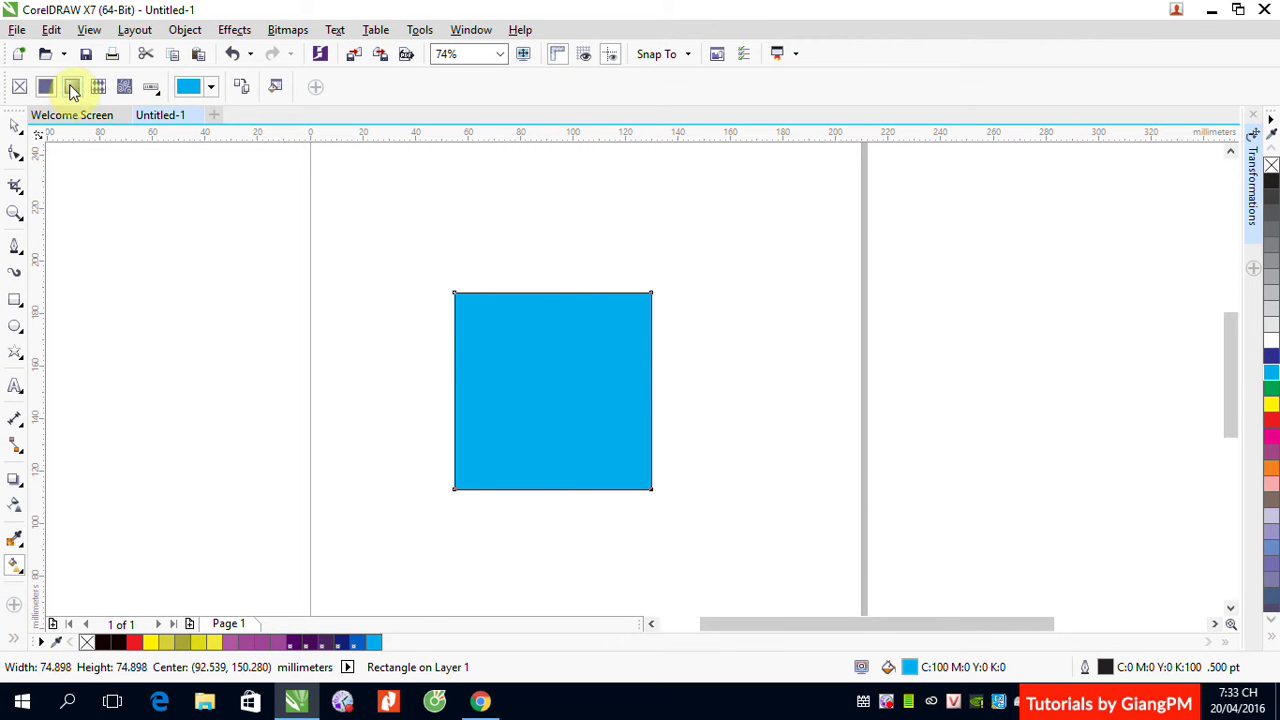
left_click(71, 86)
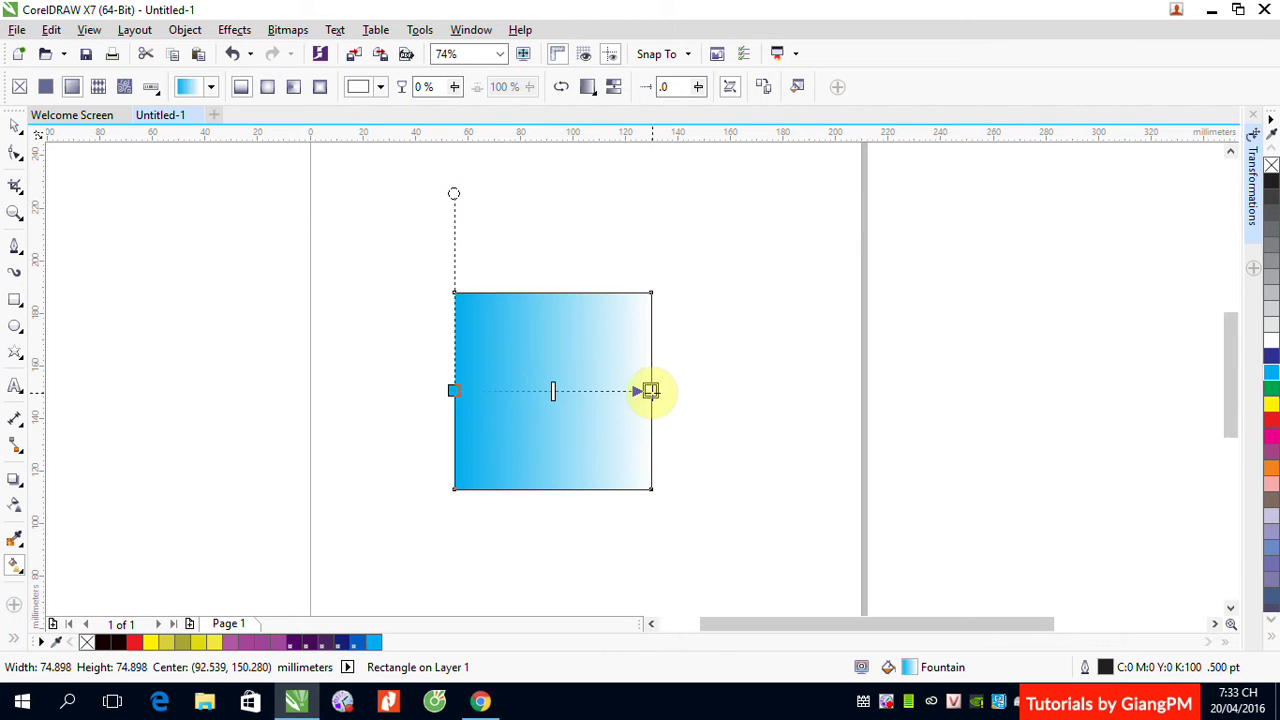
Recolour the linear gradient's white end node red with CMYK values 3, 100, 100, 0
left_click(650, 390)
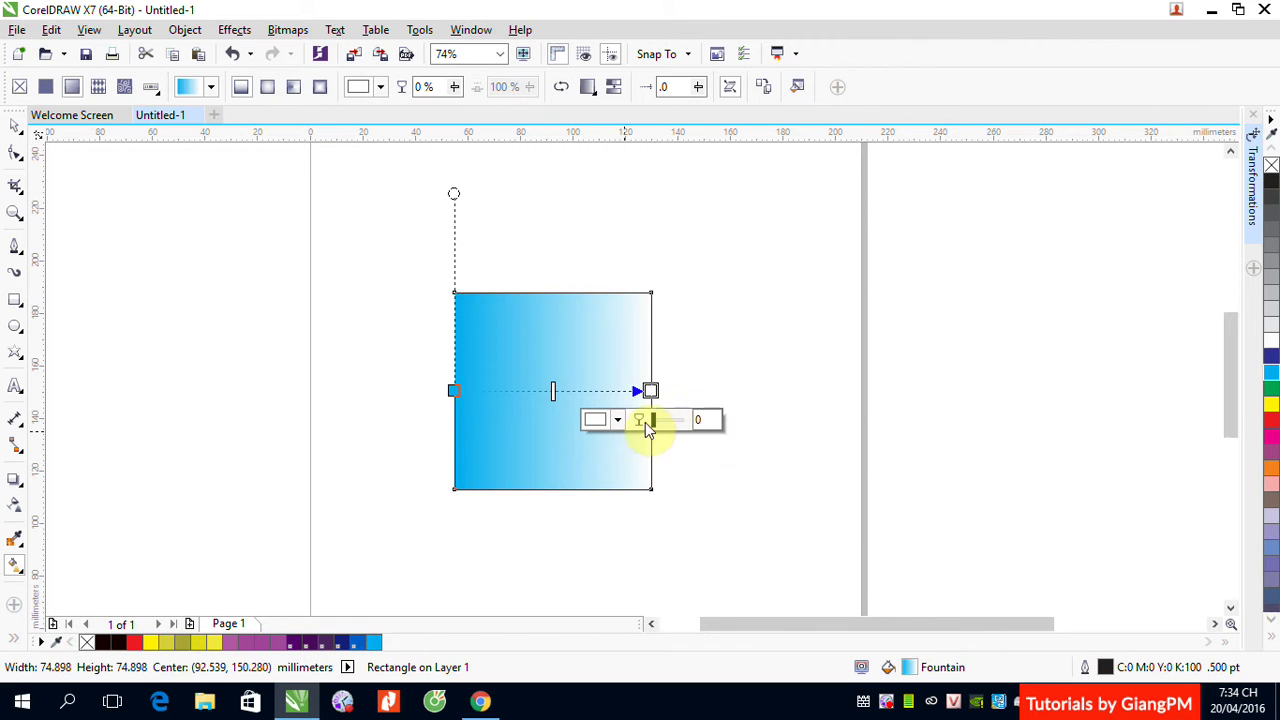
left_click(594, 422)
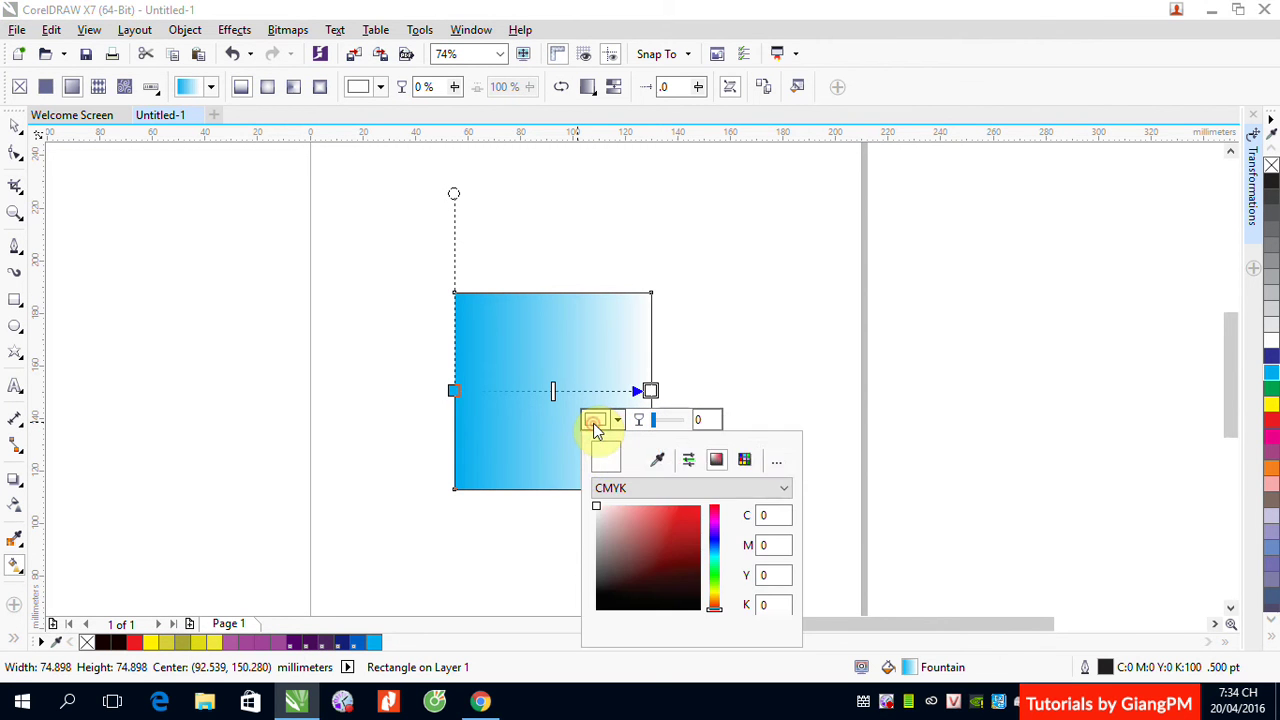
left_click(690, 516)
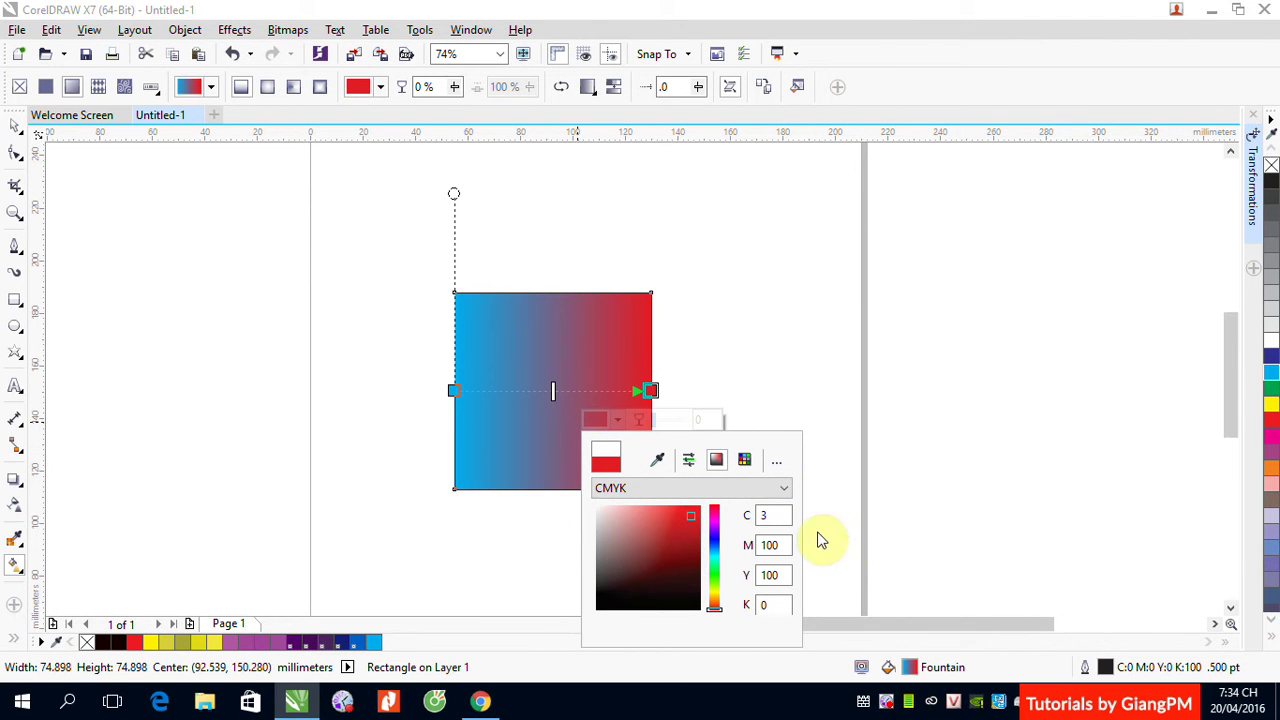
Recolour the linear gradient's cyan start node yellow with CMYK values 8, 1, 100, 0
left_click(845, 405)
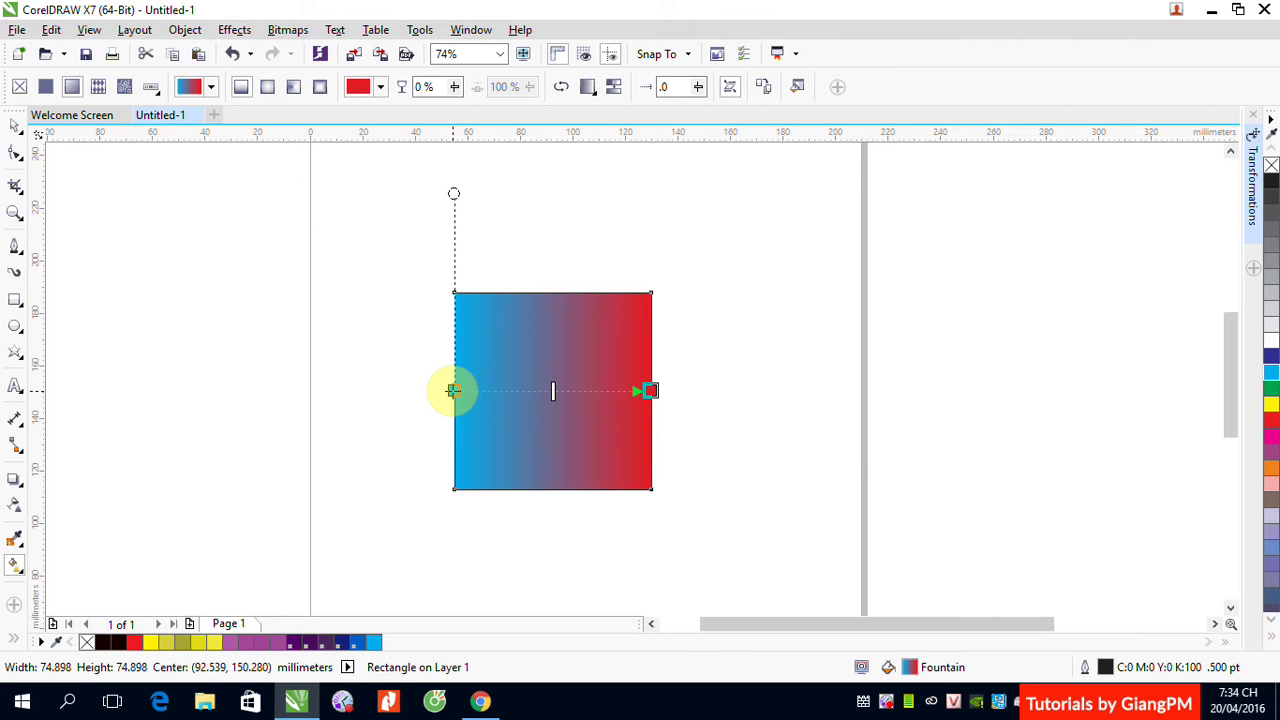
left_click(452, 390)
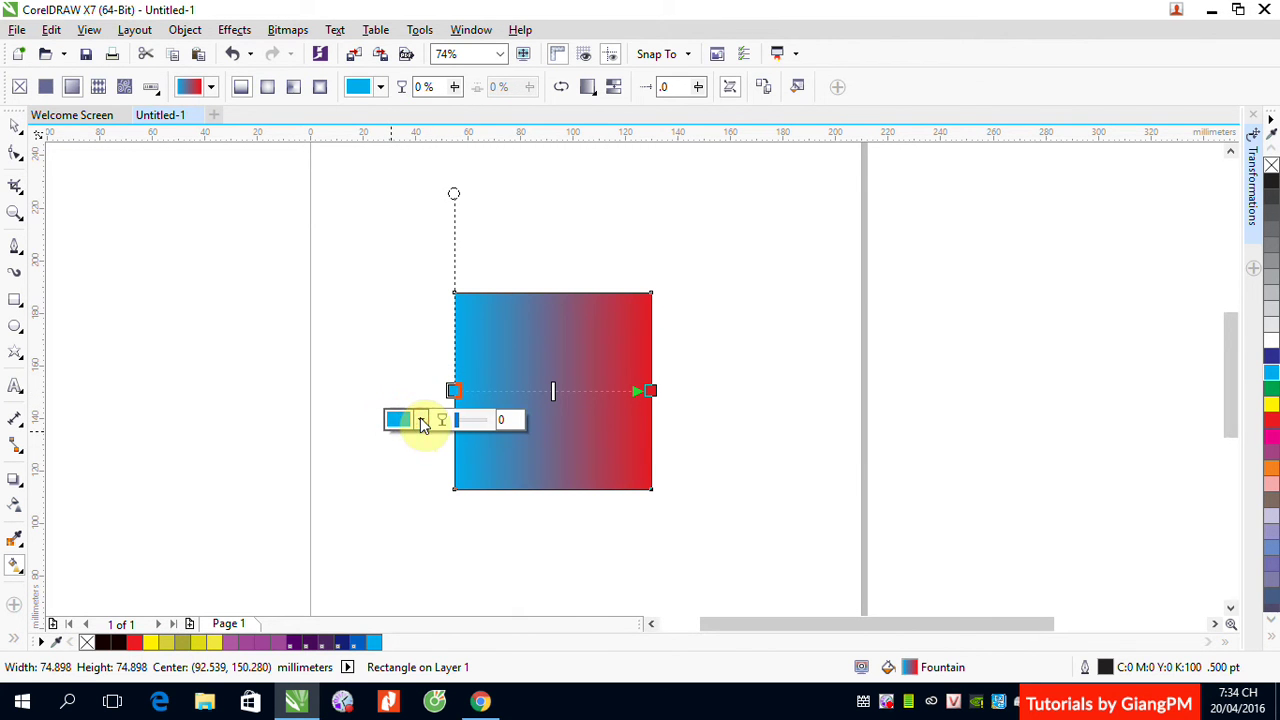
left_click(421, 419)
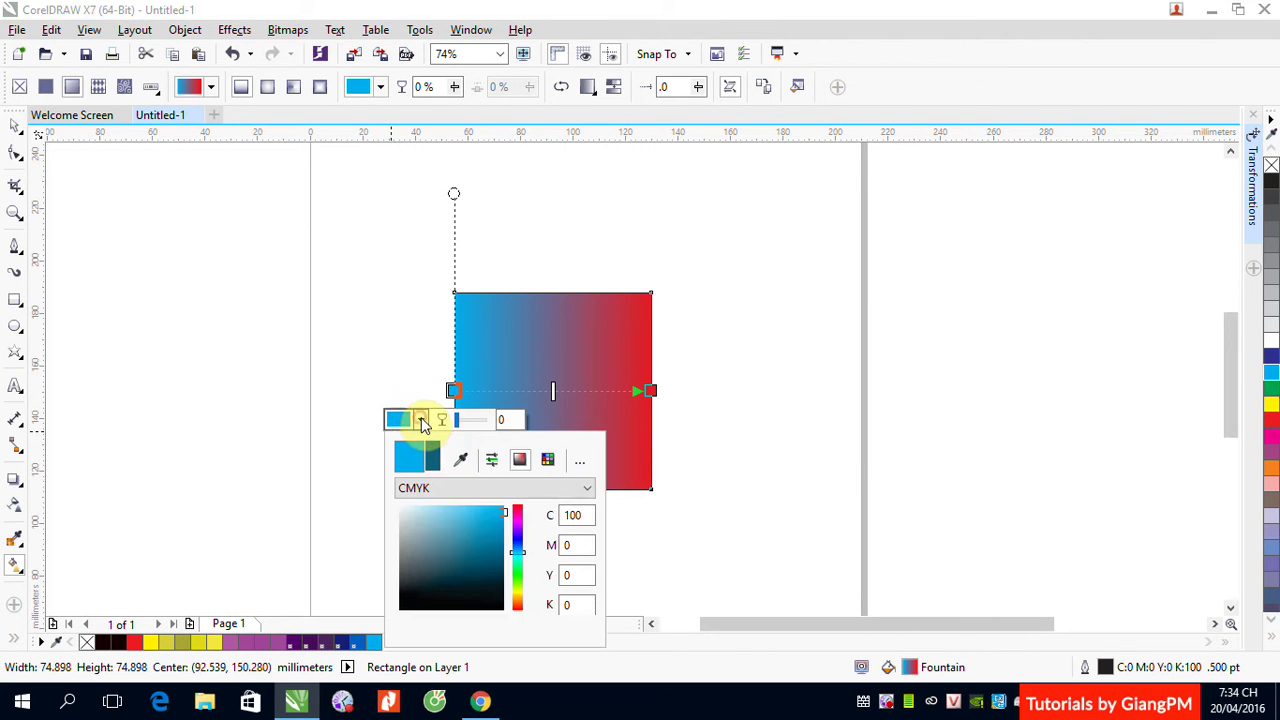
left_click(517, 593)
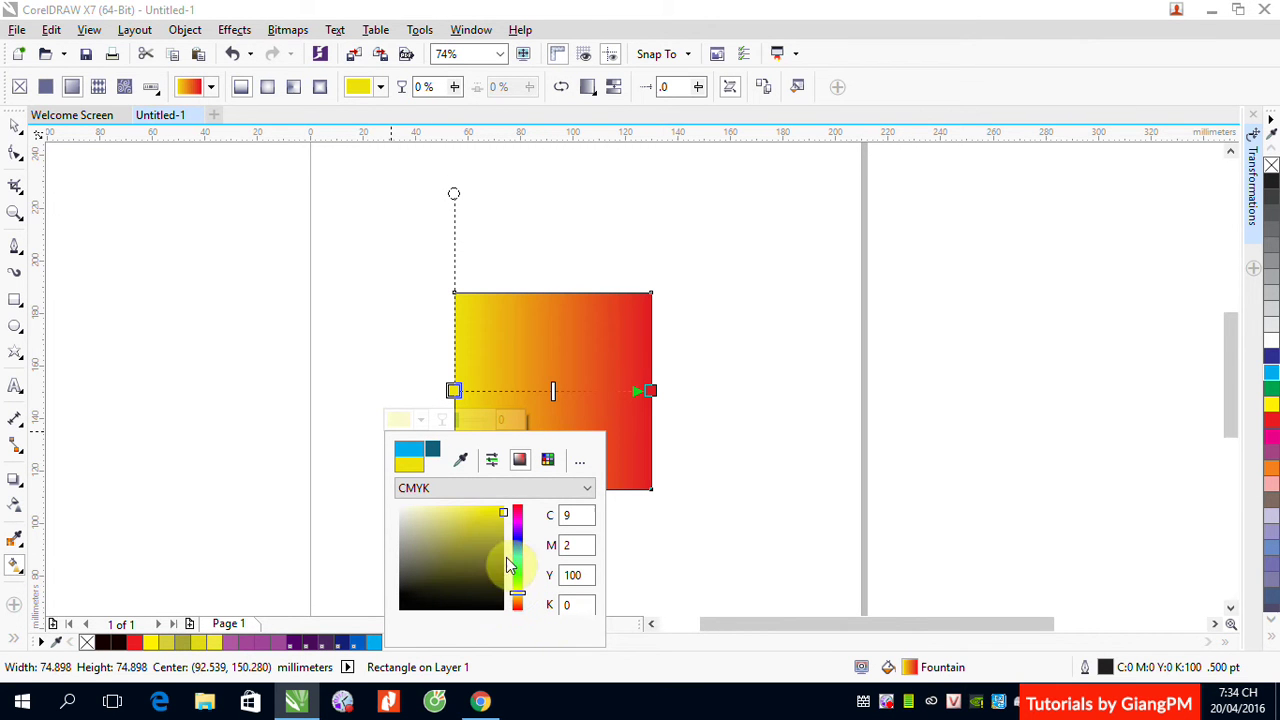
left_click(497, 517)
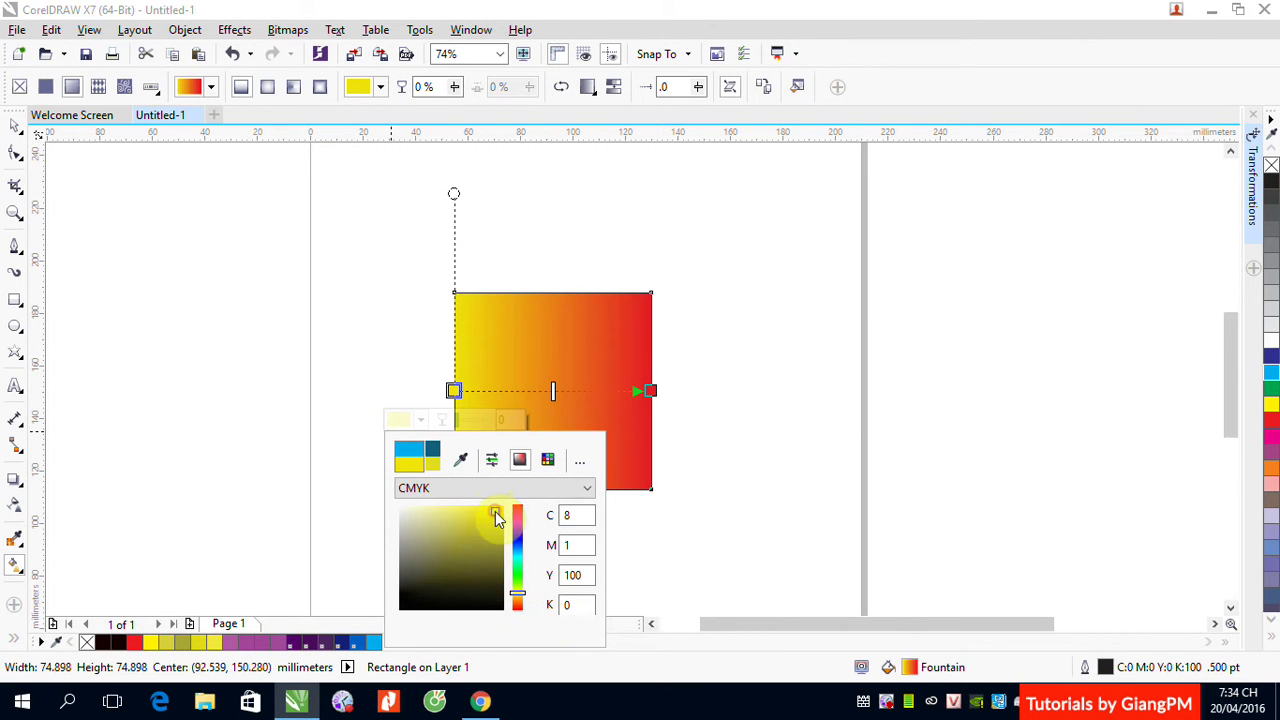
left_click(760, 425)
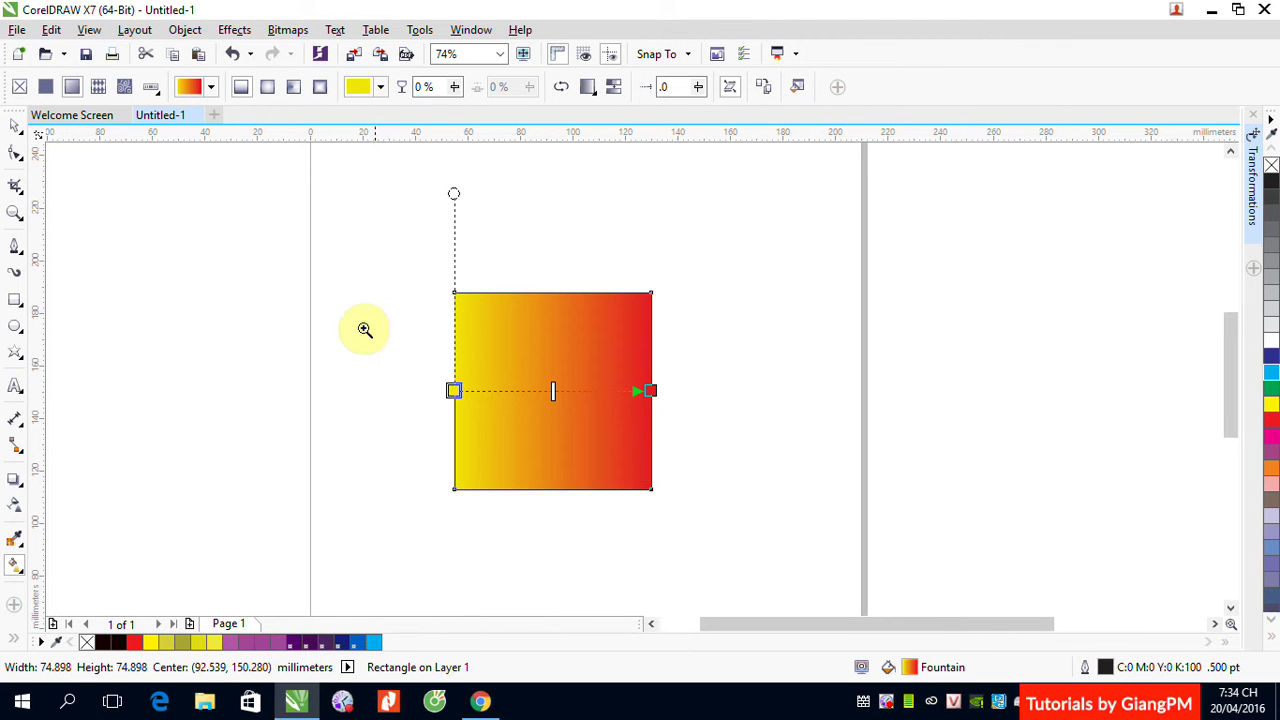
Add a gradient node at the 16% position and colour it green with RGB values 12, 239, 114
left_click_drag(423, 271, 698, 488)
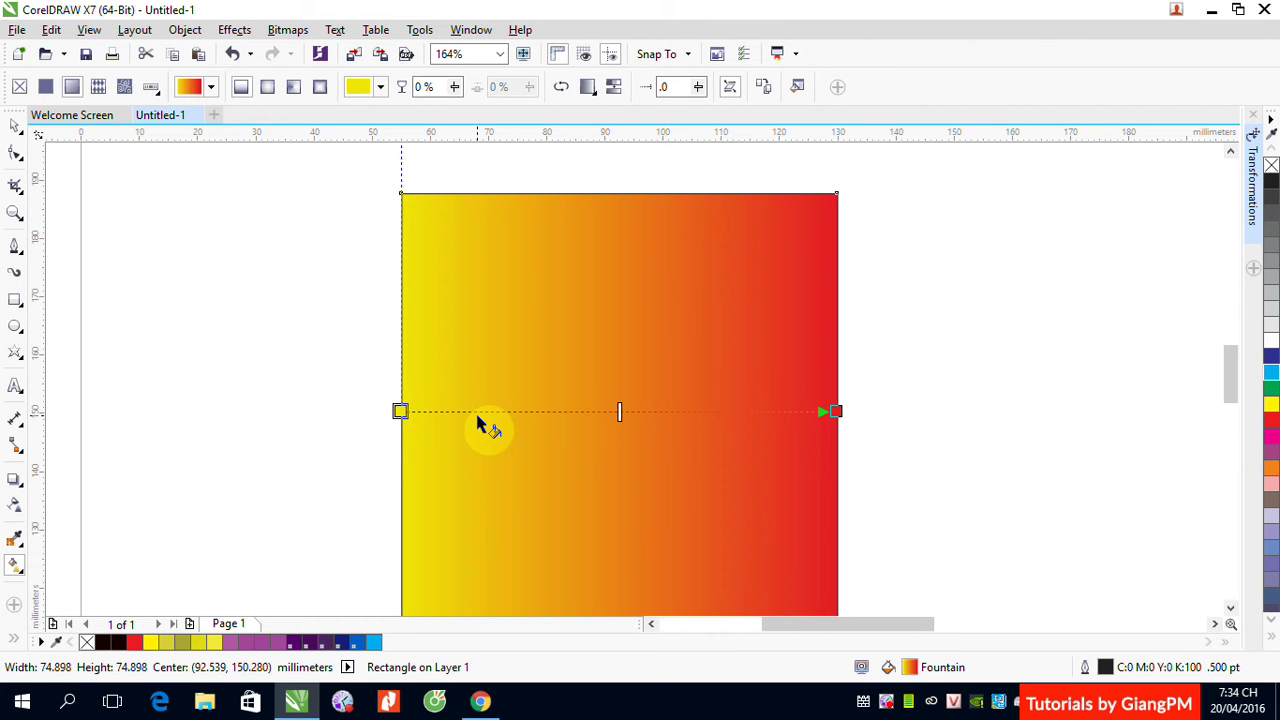
left_click(815, 410)
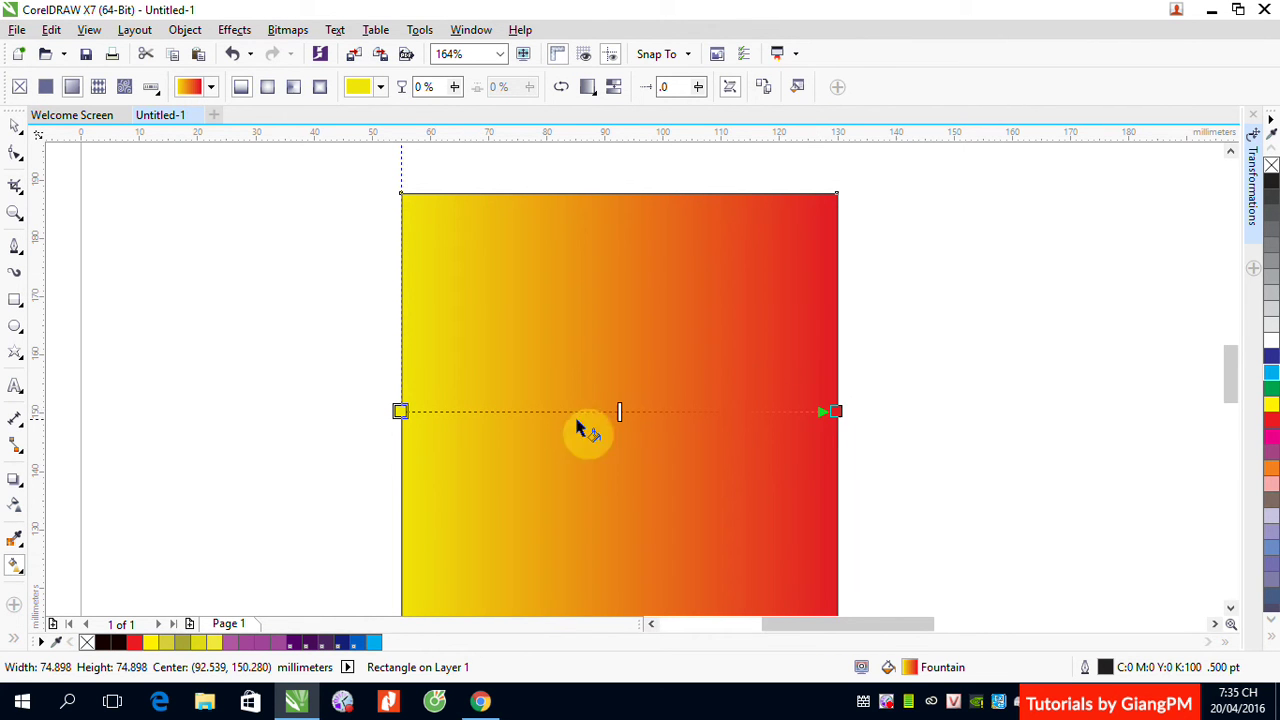
left_click(473, 418)
double_click(472, 413)
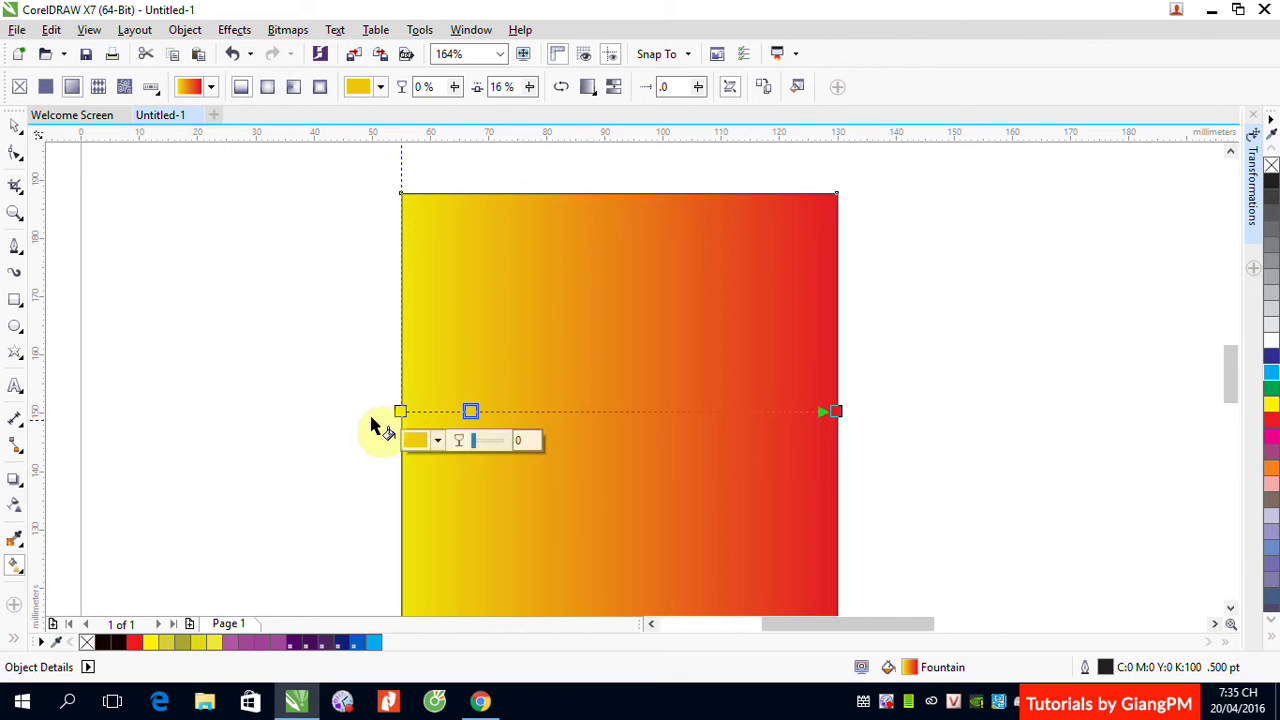
left_click(471, 411)
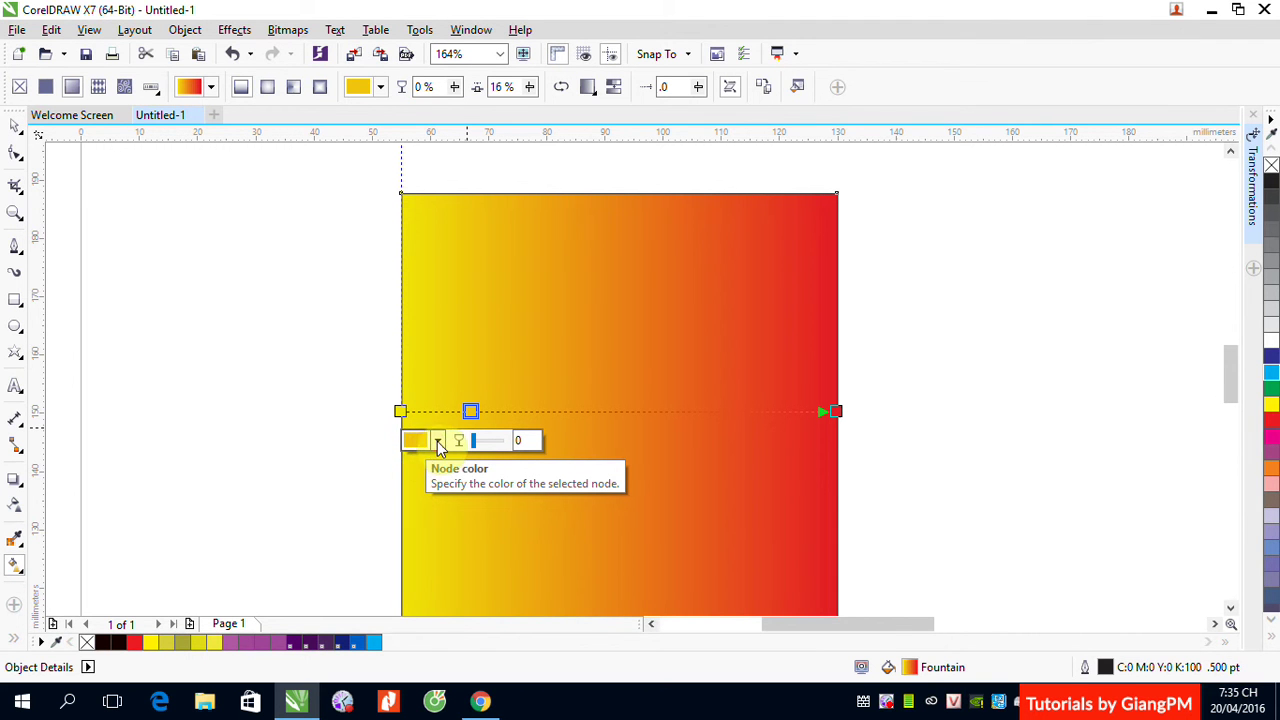
left_click(436, 441)
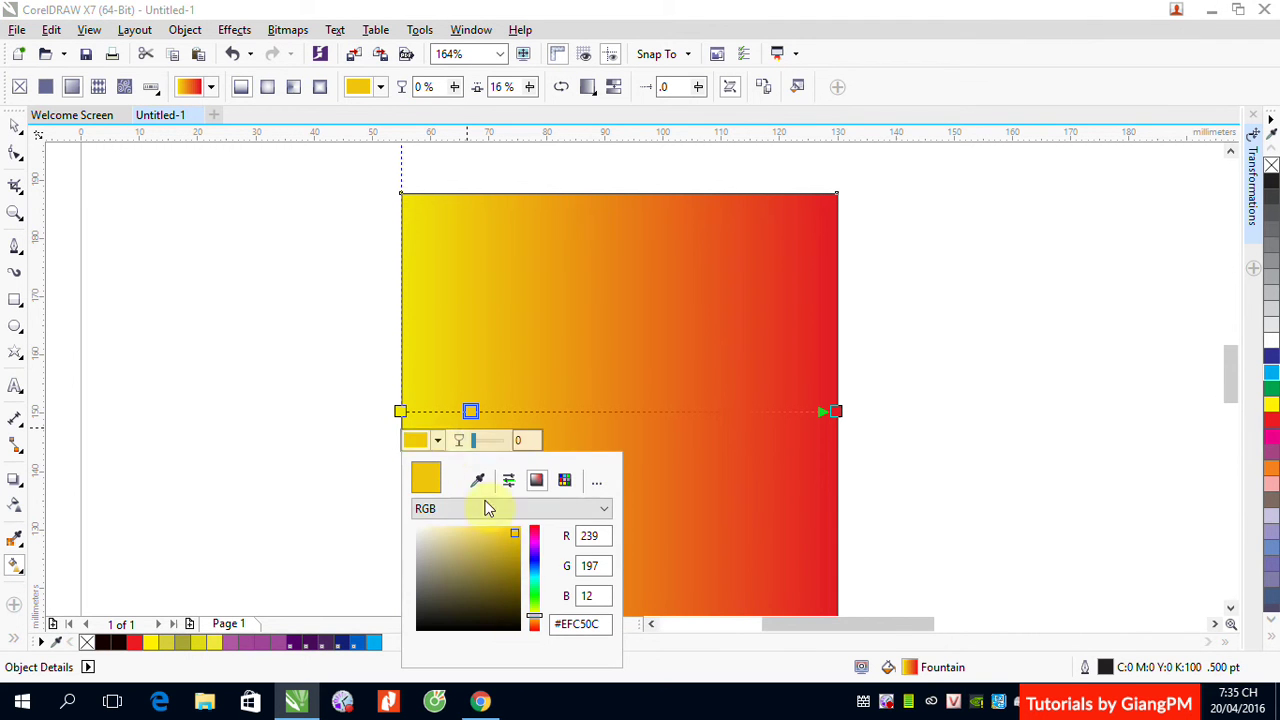
left_click(534, 587)
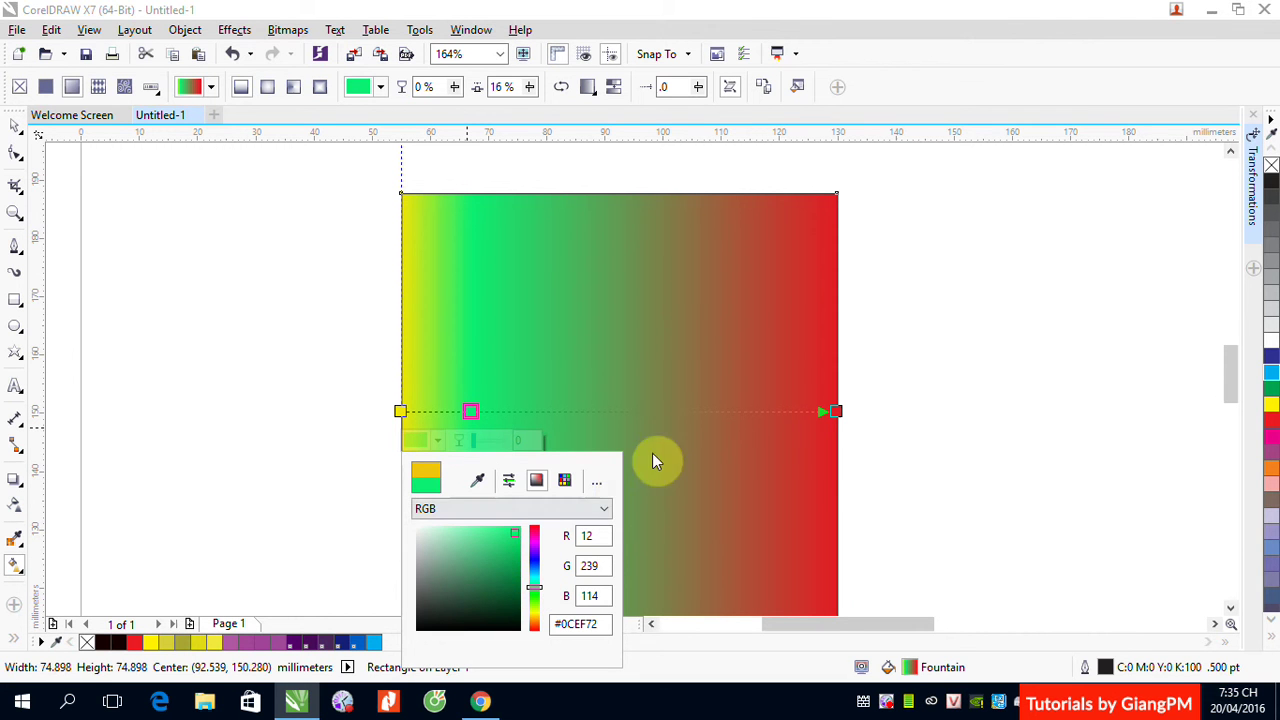
left_click(975, 425)
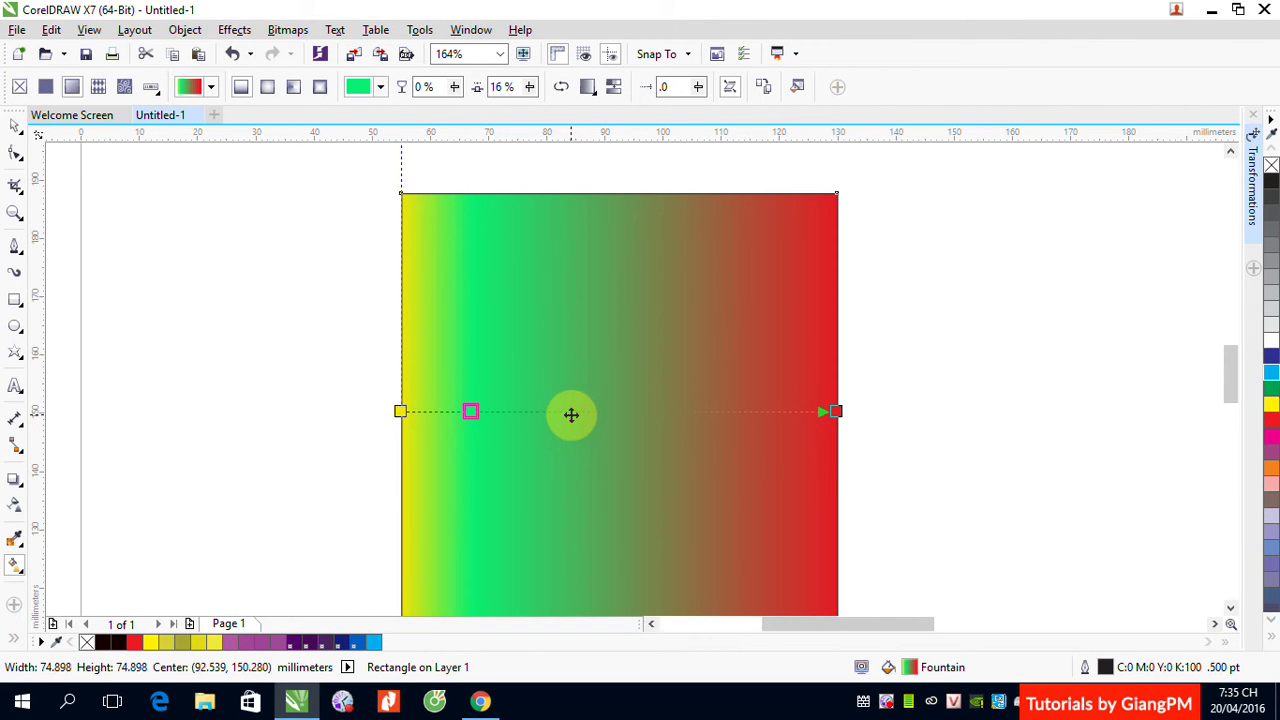
Add a gradient node at the 39% position and colour it magenta with RGB values 235, 21, 217
double_click(571, 411)
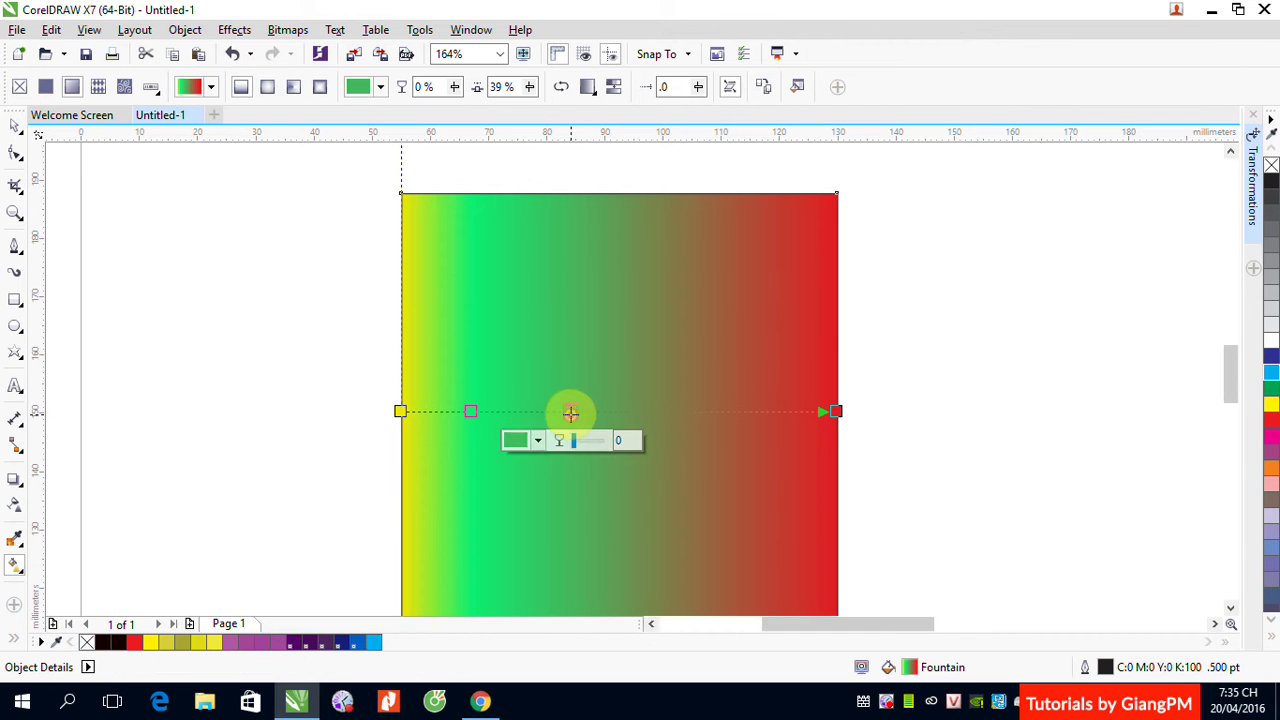
left_click(515, 441)
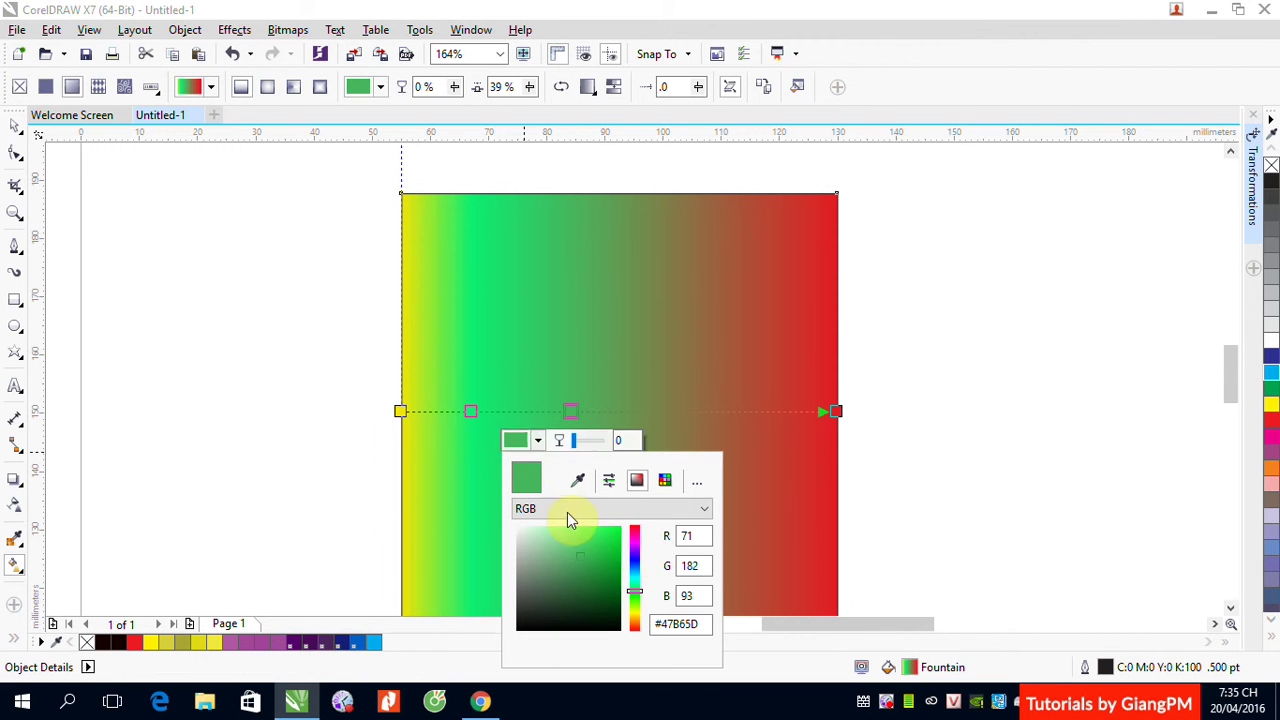
left_click(634, 541)
left_click(609, 536)
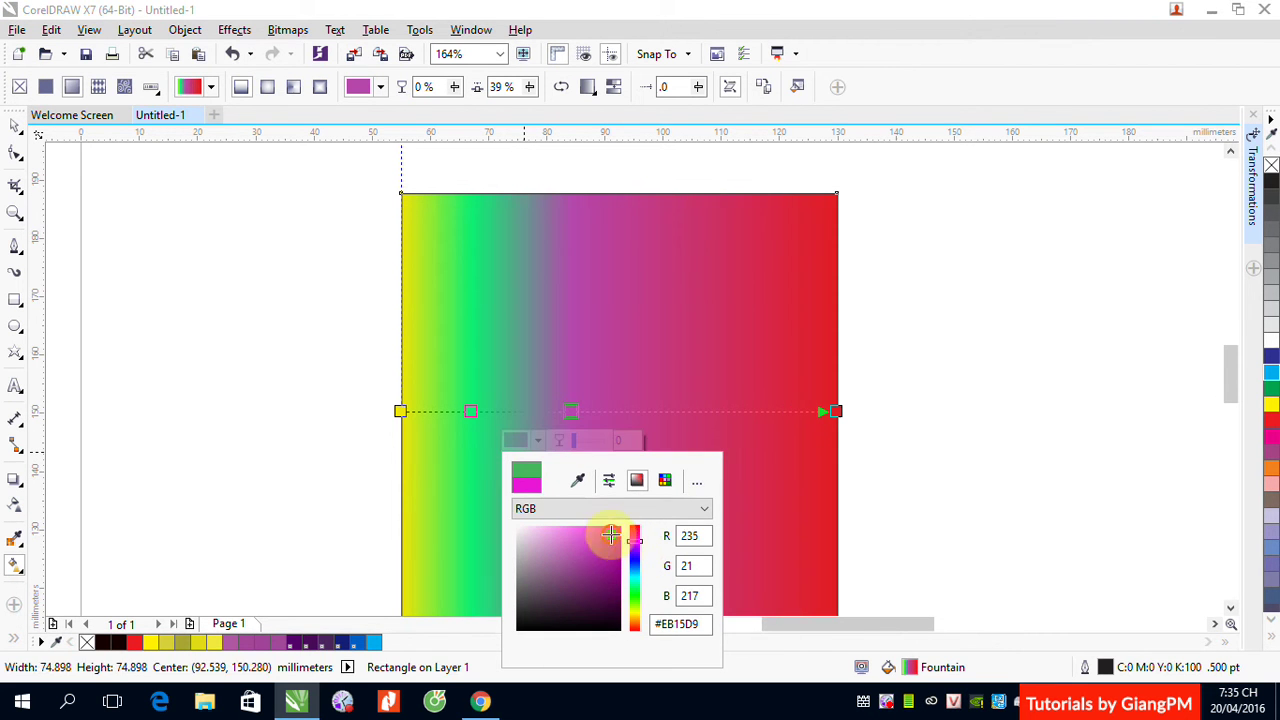
Add a gradient node at the 67% position and colour it blue
double_click(694, 411)
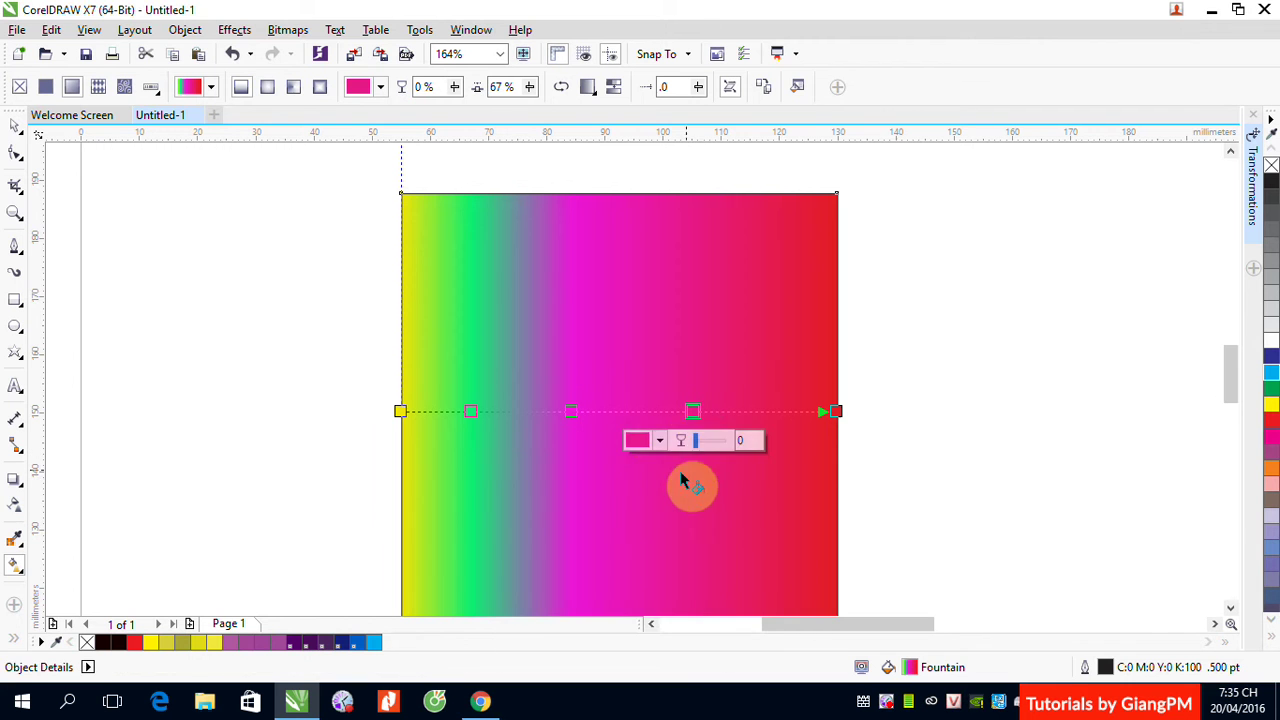
left_click(637, 441)
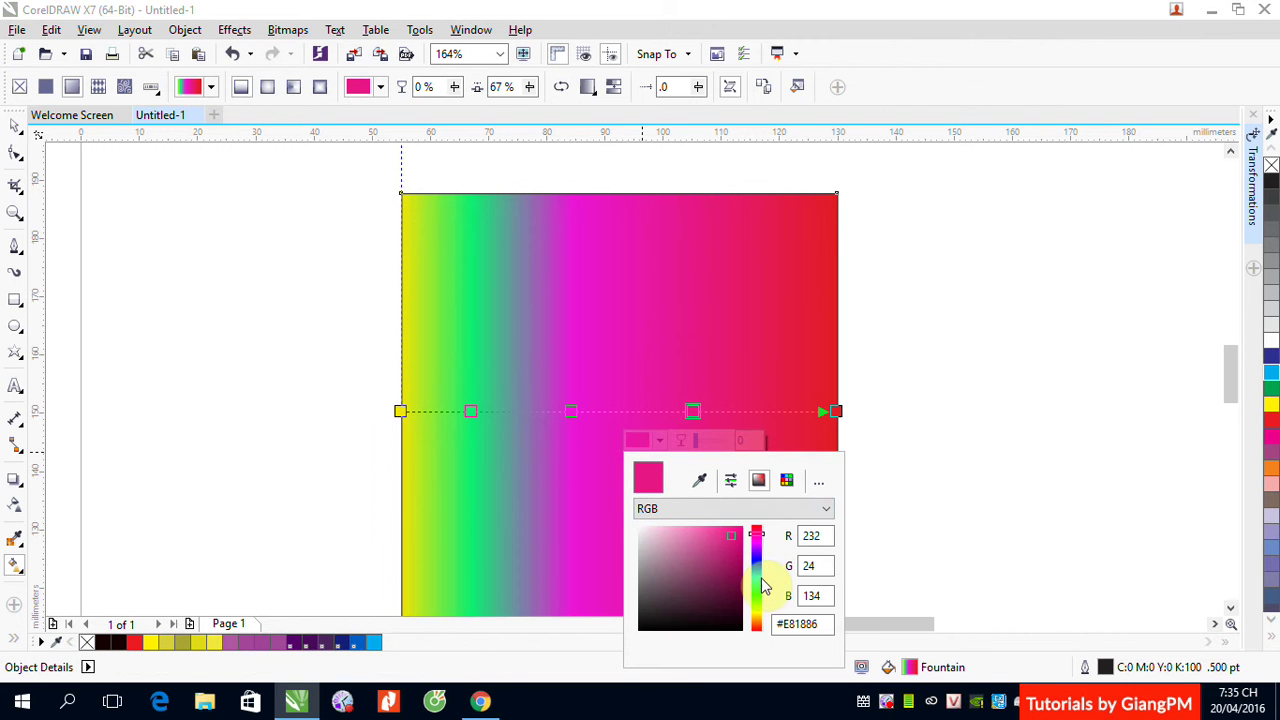
left_click(757, 557)
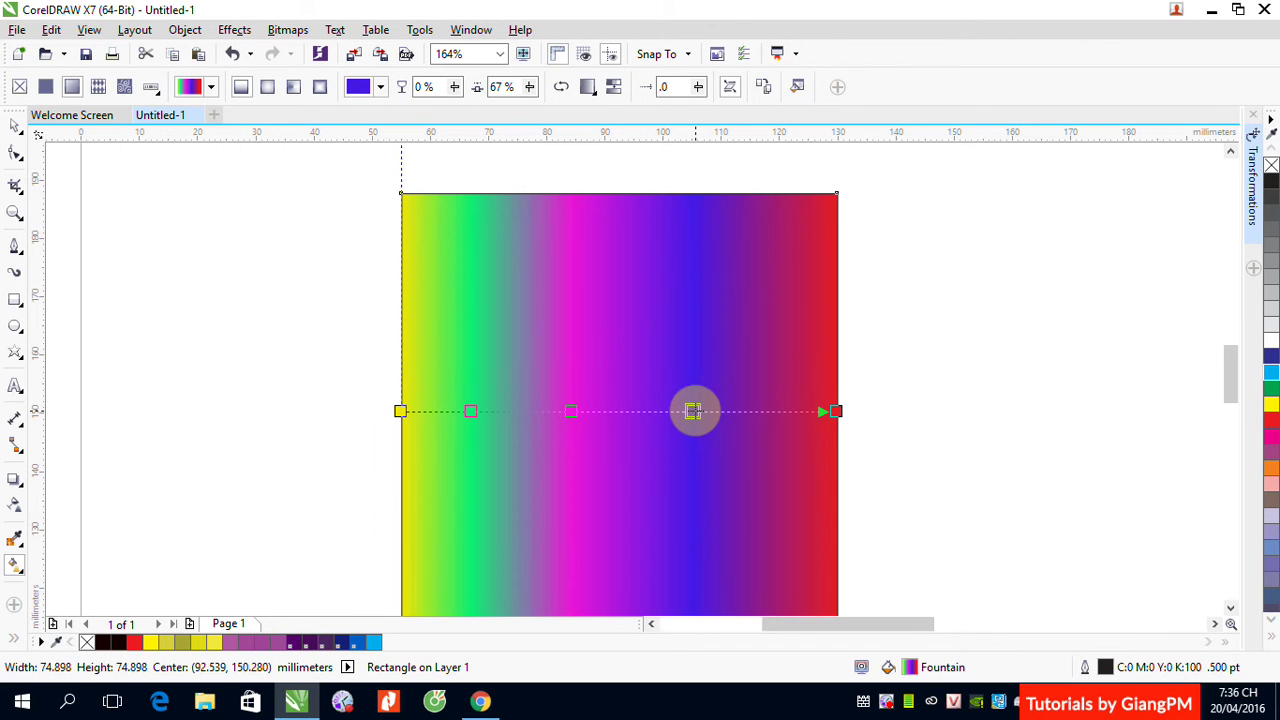
Remove the blue and green intermediate nodes from the linear gradient
double_click(693, 410)
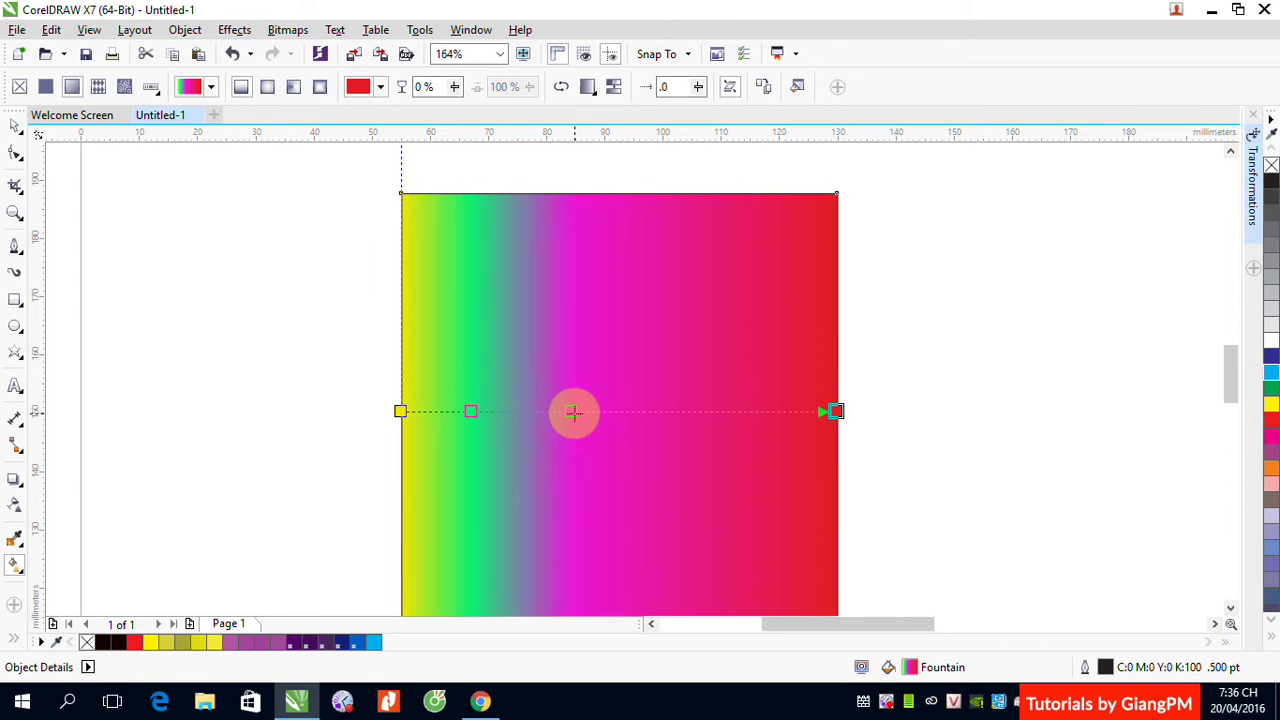
double_click(472, 410)
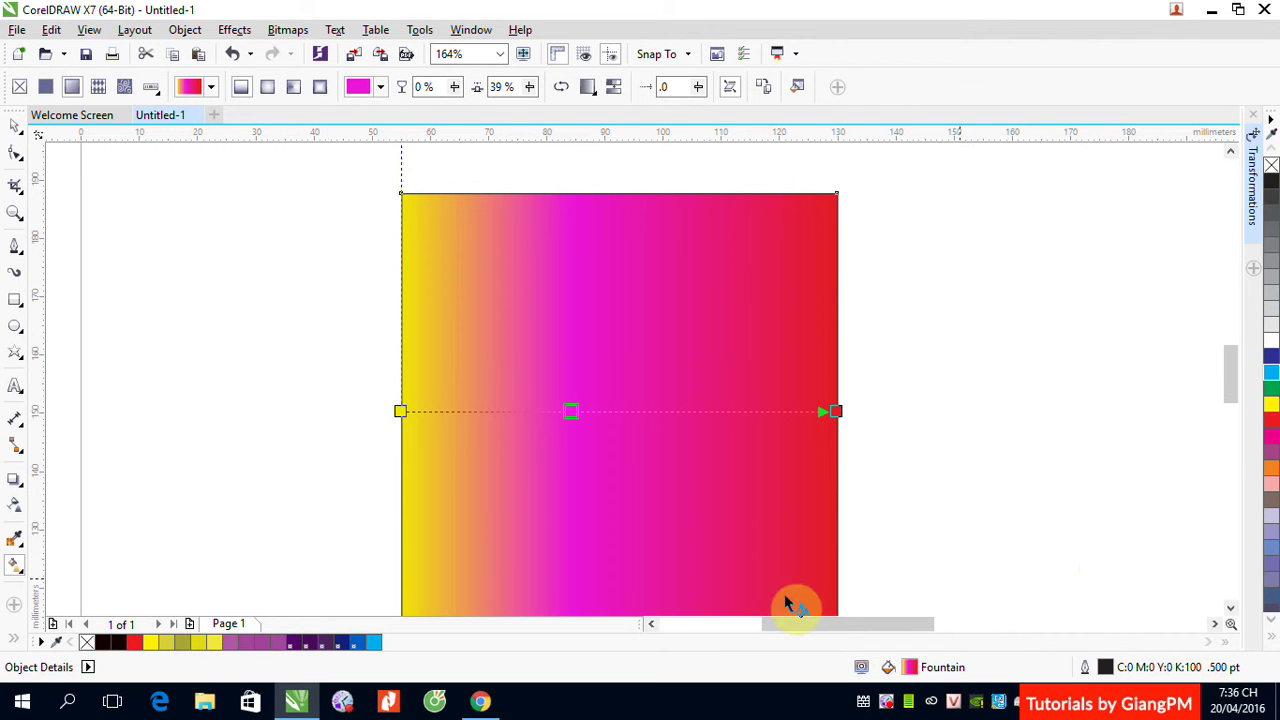
Raise the magenta gradient node's transparency to 66%, and finally to 100%
left_click(571, 411)
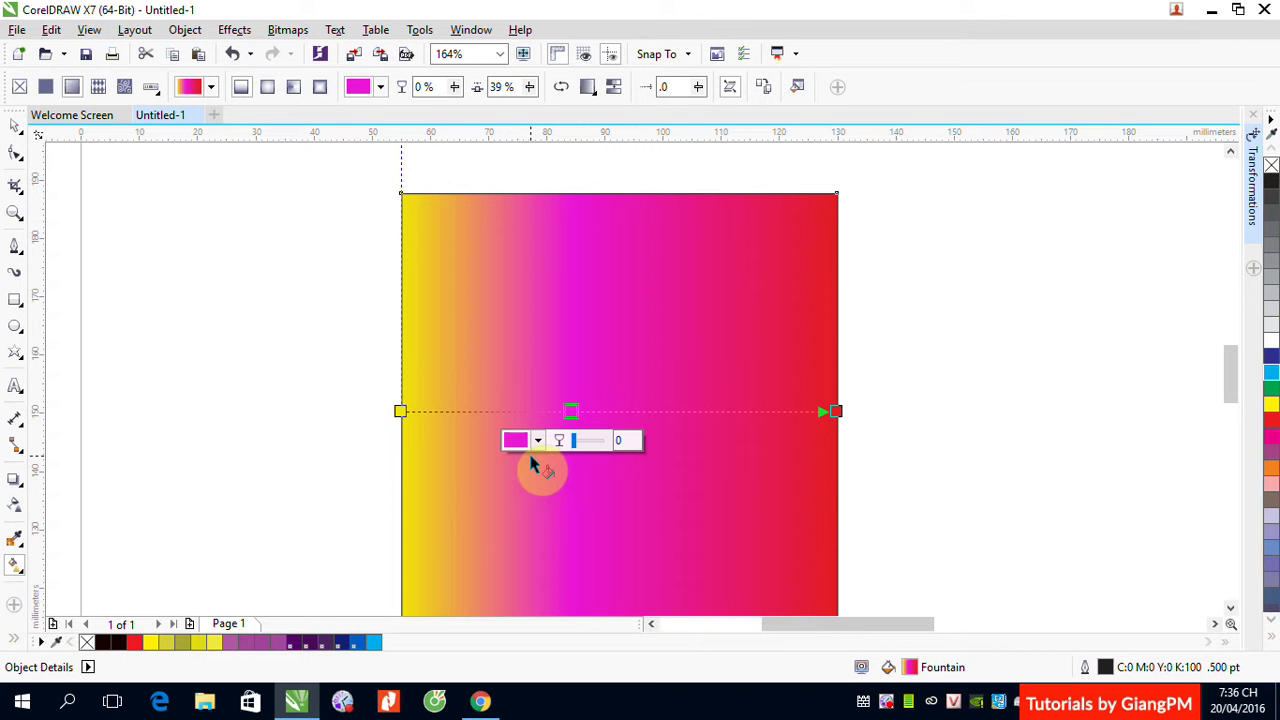
left_click(575, 442)
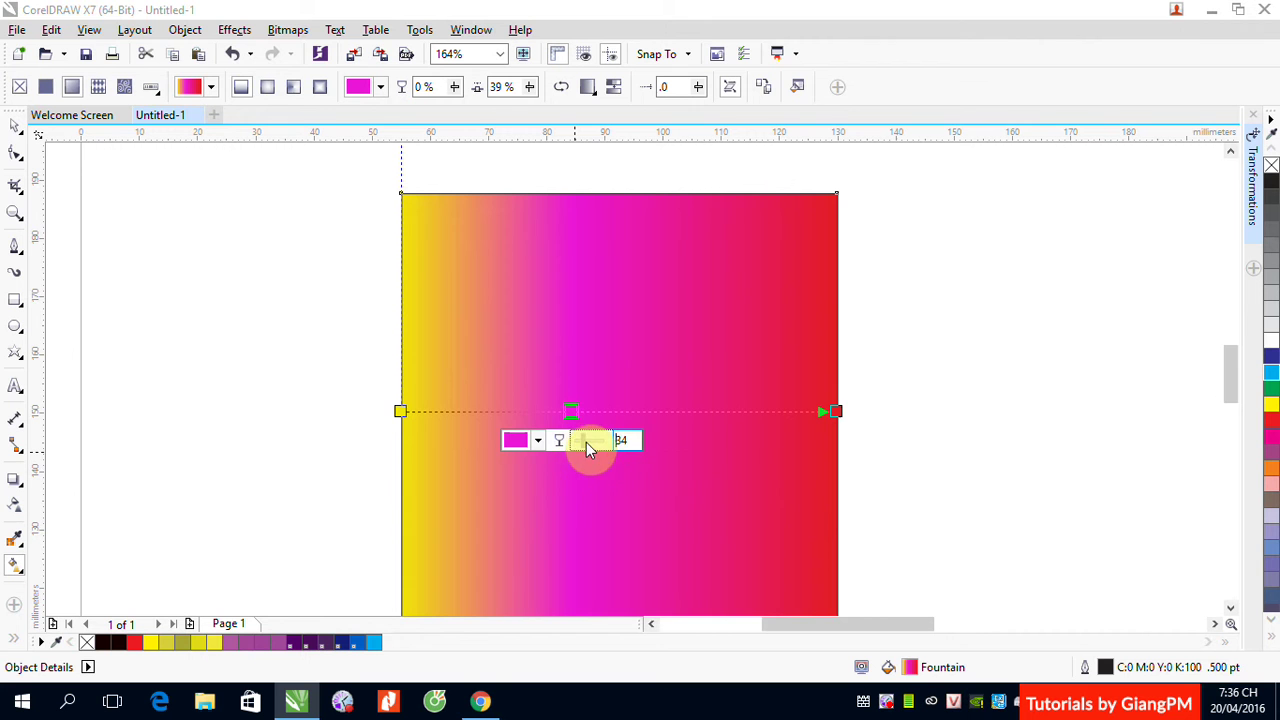
left_click_drag(590, 442, 594, 446)
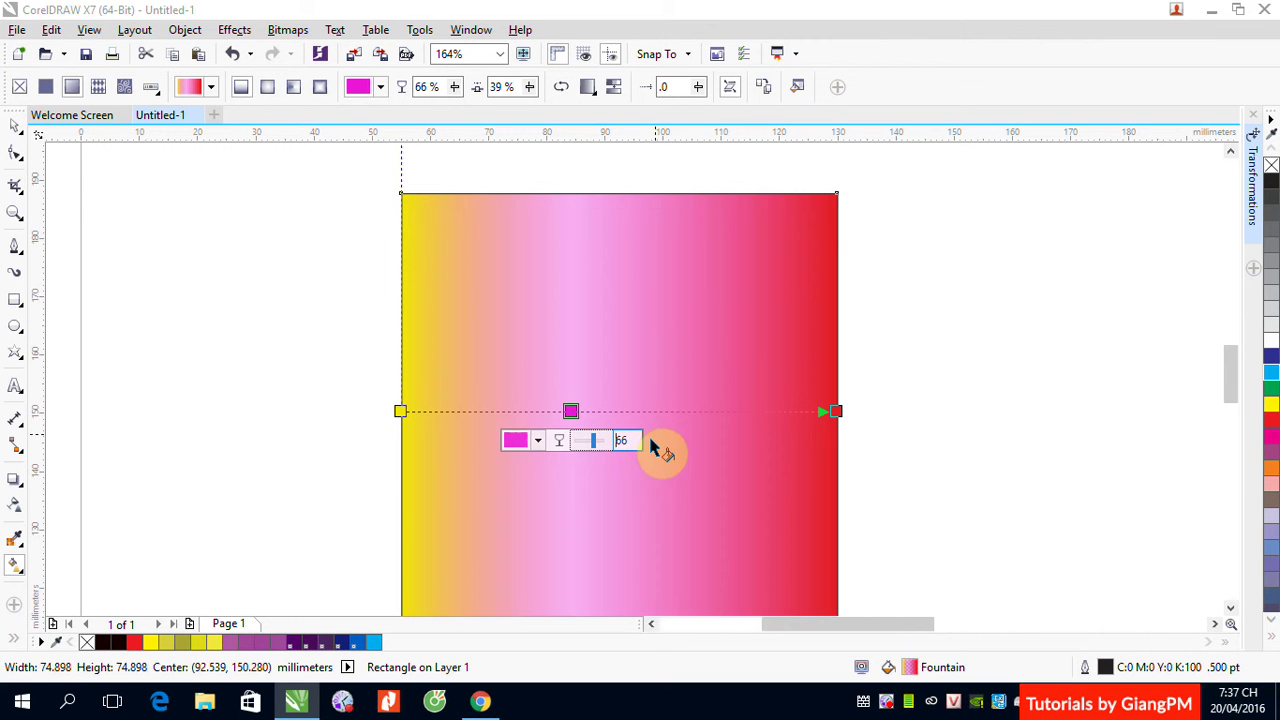
left_click_drag(594, 441, 608, 442)
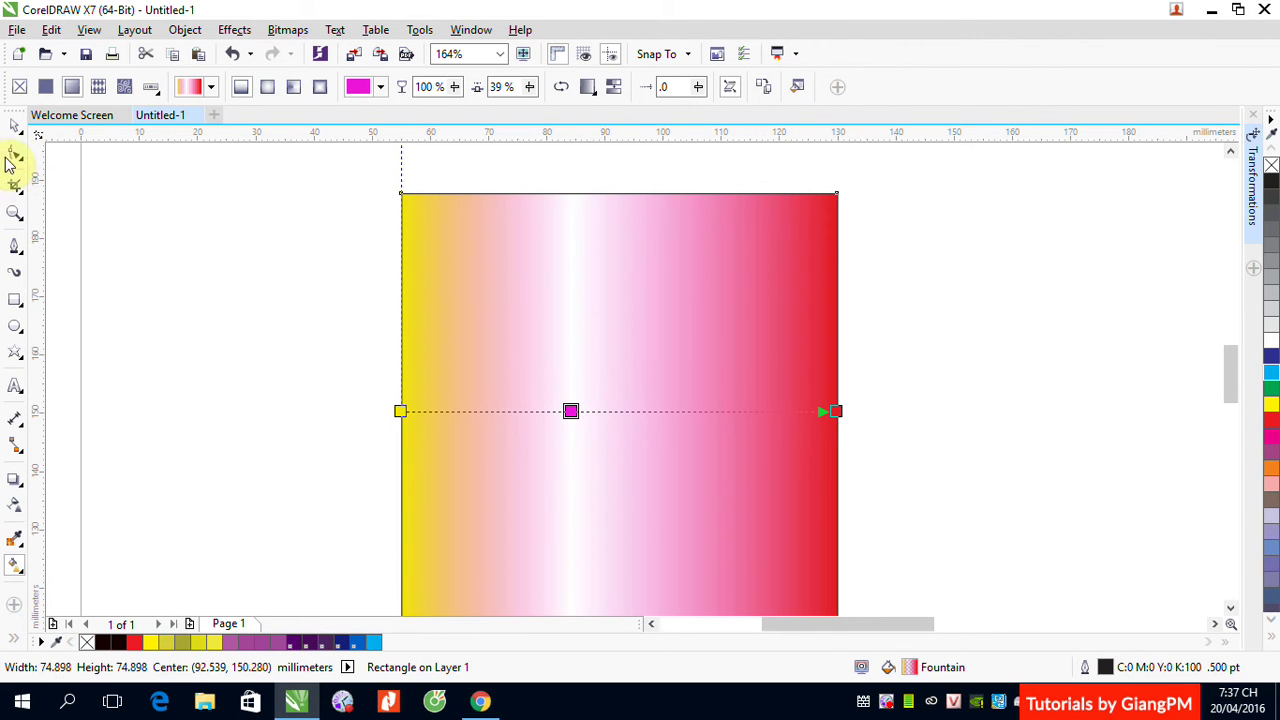
Draw a rectangle about 111 by 98 mm over the gradient square and fill it with green, CMYK 100, 0, 100, 0
left_click(14, 126)
left_click(112, 318)
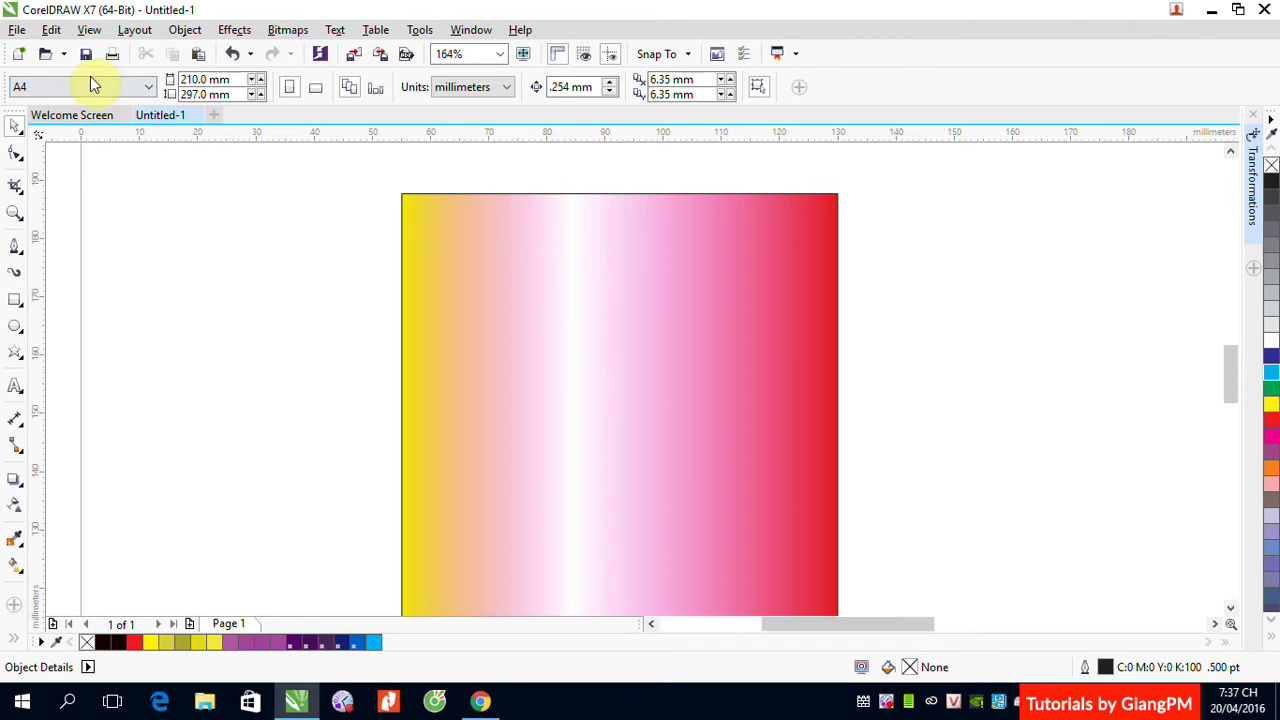
left_click(15, 298)
left_click_drag(252, 170, 897, 609)
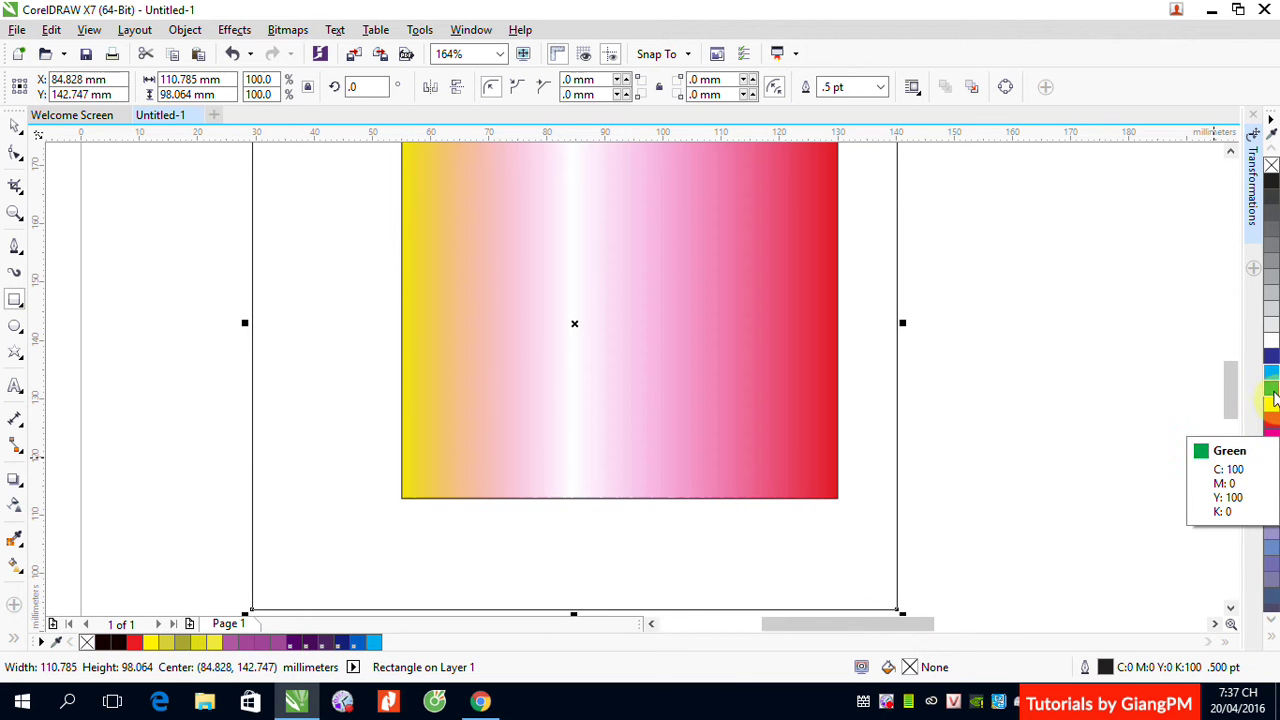
left_click(1271, 388)
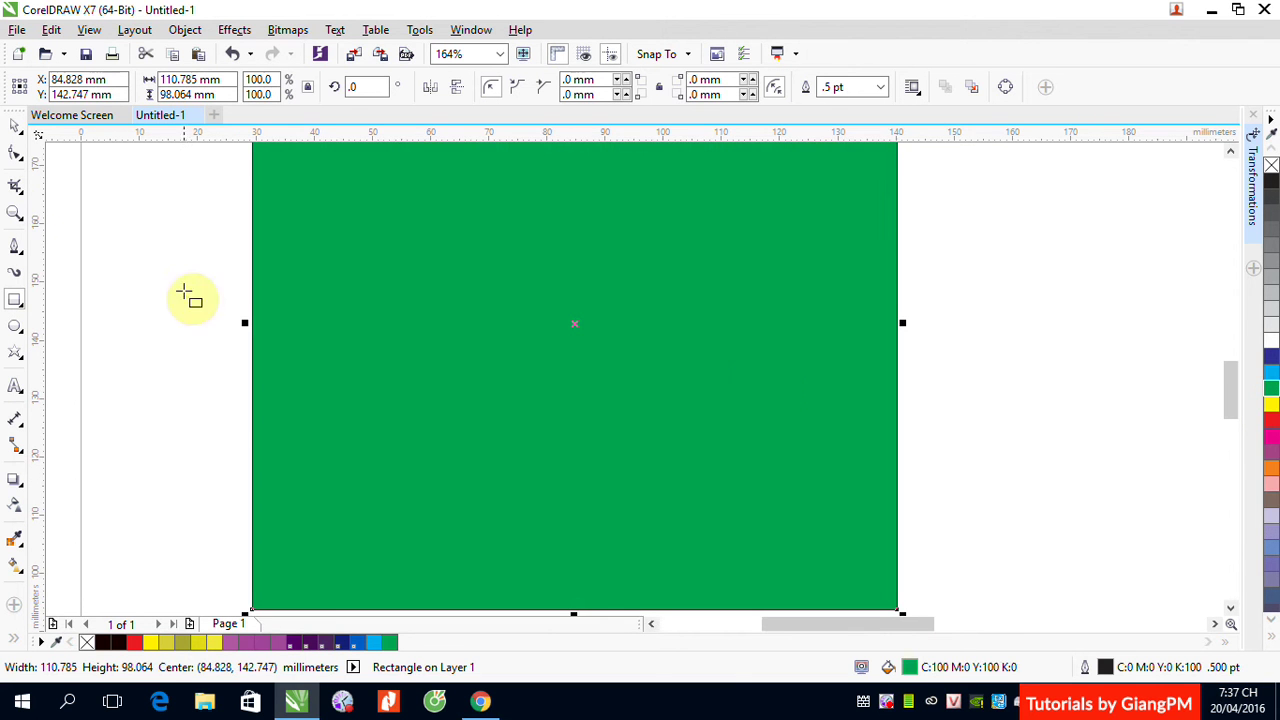
Send the green rectangle behind the gradient-filled square and clear the selection
left_click(15, 125)
key("F3")
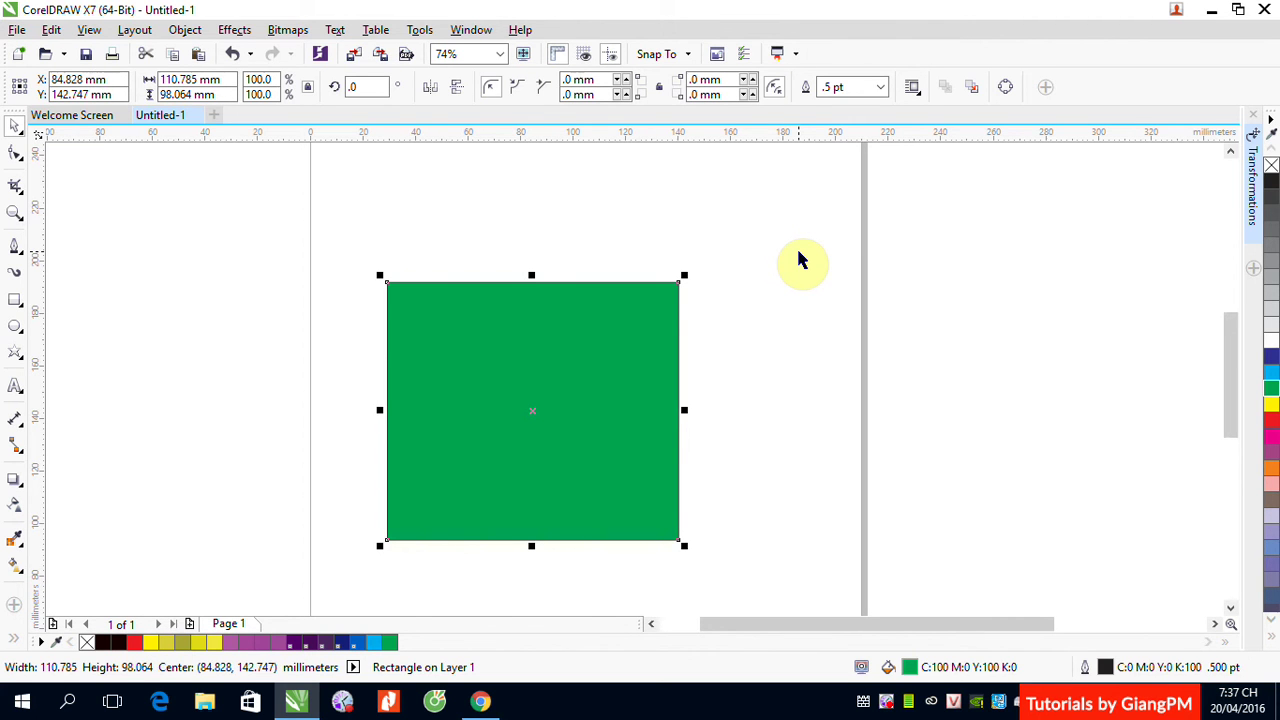
key("ctrl+v")
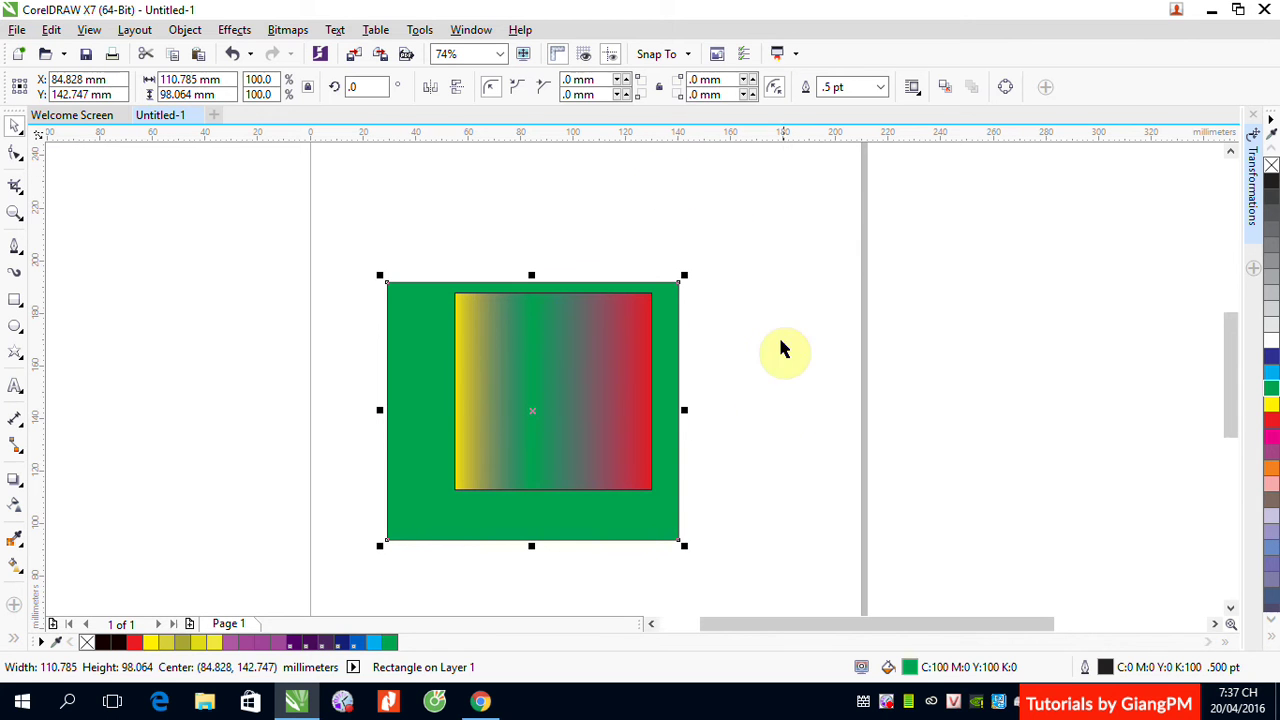
left_click(781, 366)
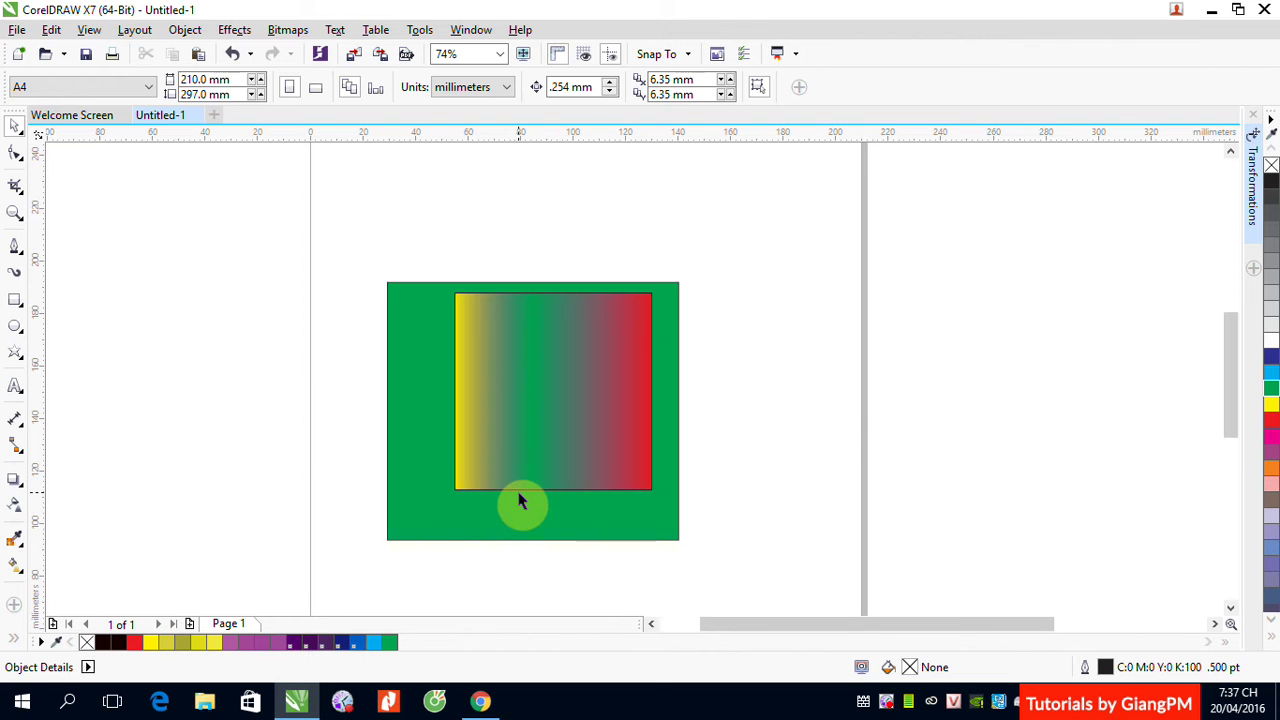
Set the transparency of the gradient square's magenta node to 0% using the Interactive Fill tool
left_click(523, 423)
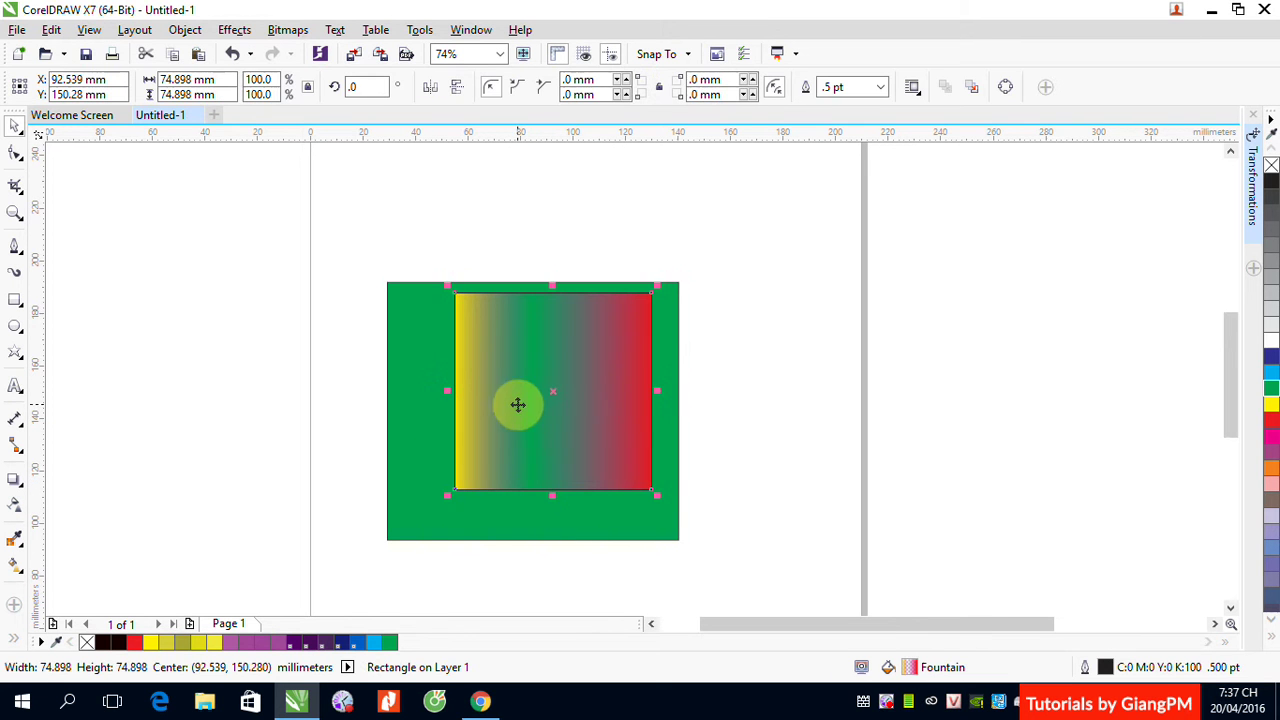
left_click(16, 566)
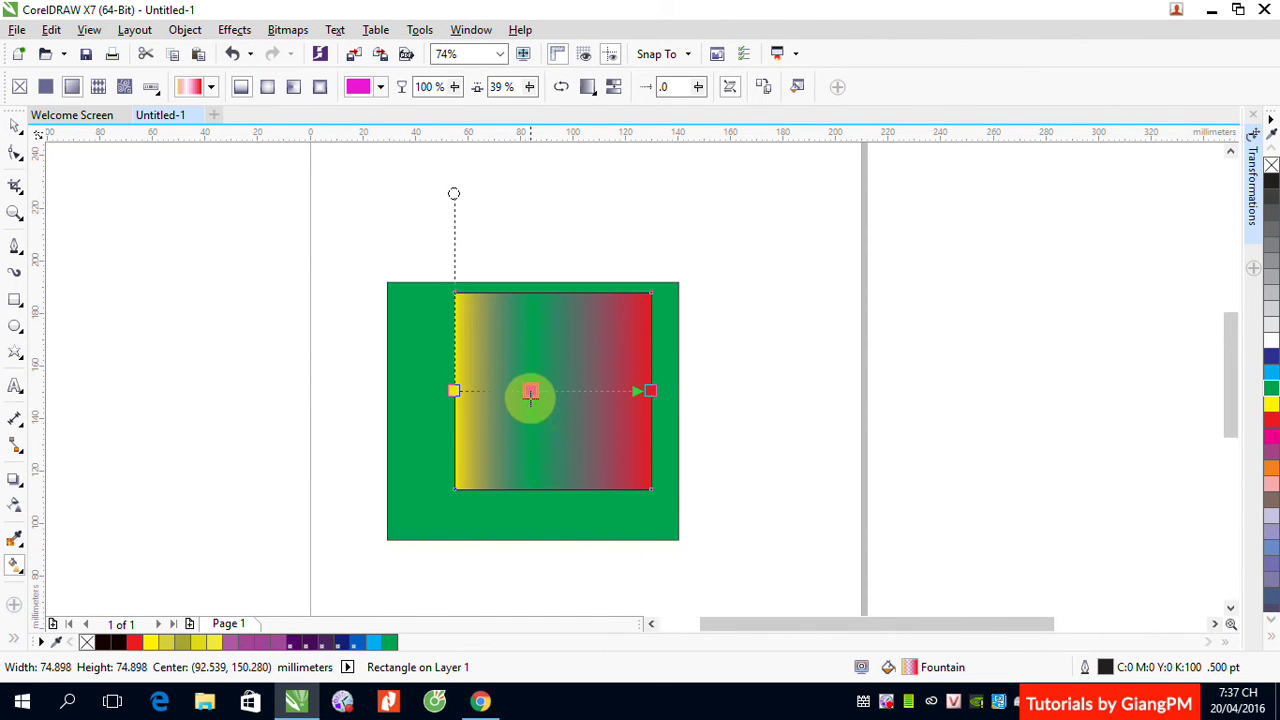
left_click(530, 390)
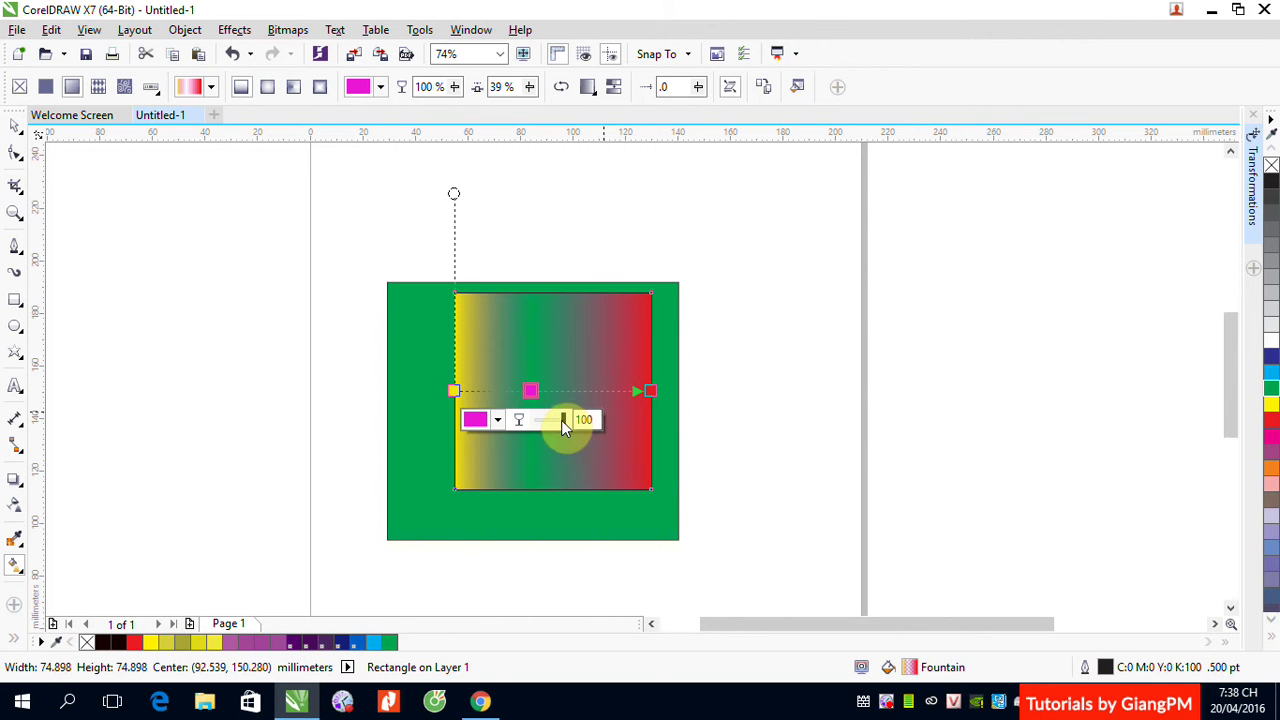
left_click_drag(564, 421, 525, 420)
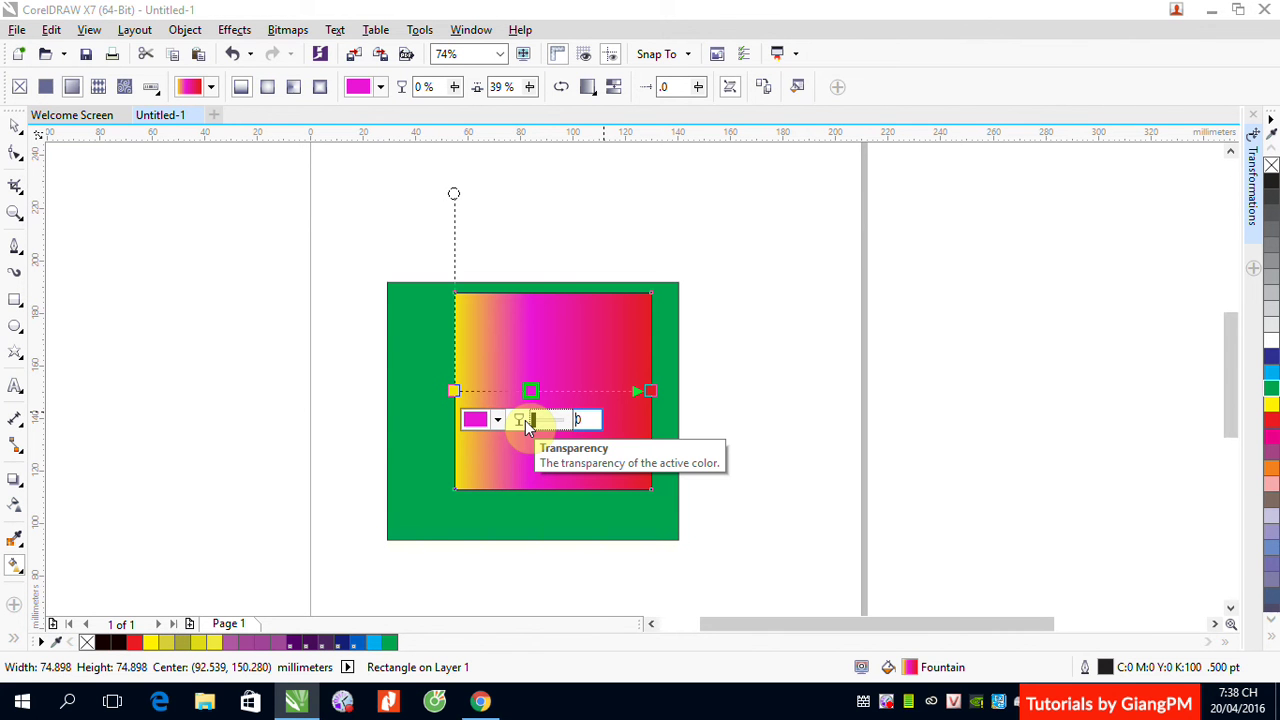
Reselect the gradient square and recolour its magenta middle node with PANTONE solid coated swatches, trying orange and pinks and finishing with grey
left_click(15, 131)
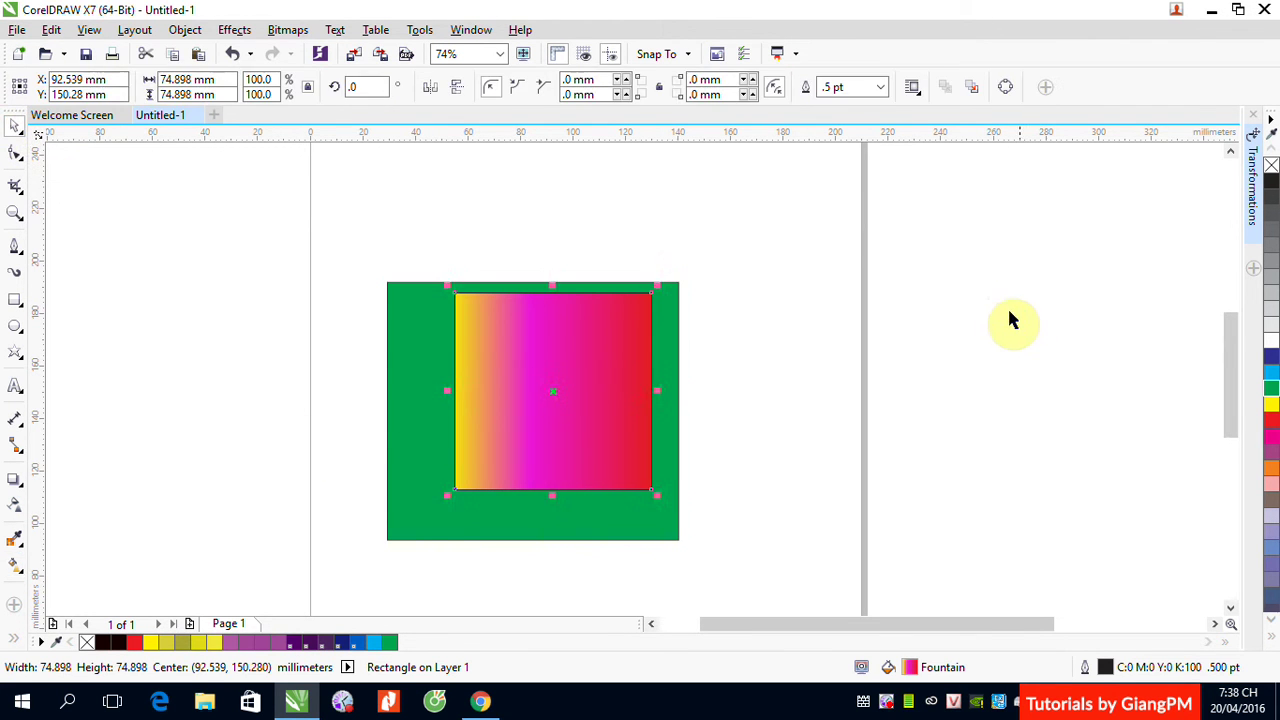
left_click(1003, 320)
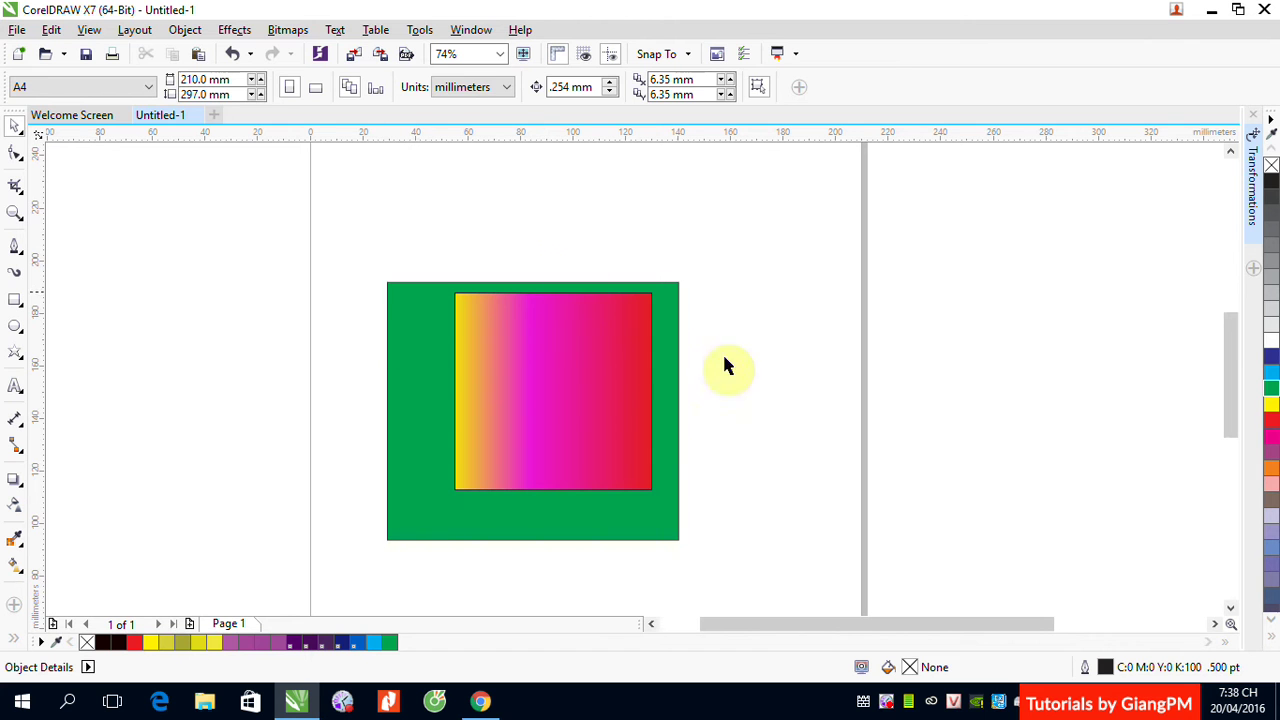
left_click(580, 374)
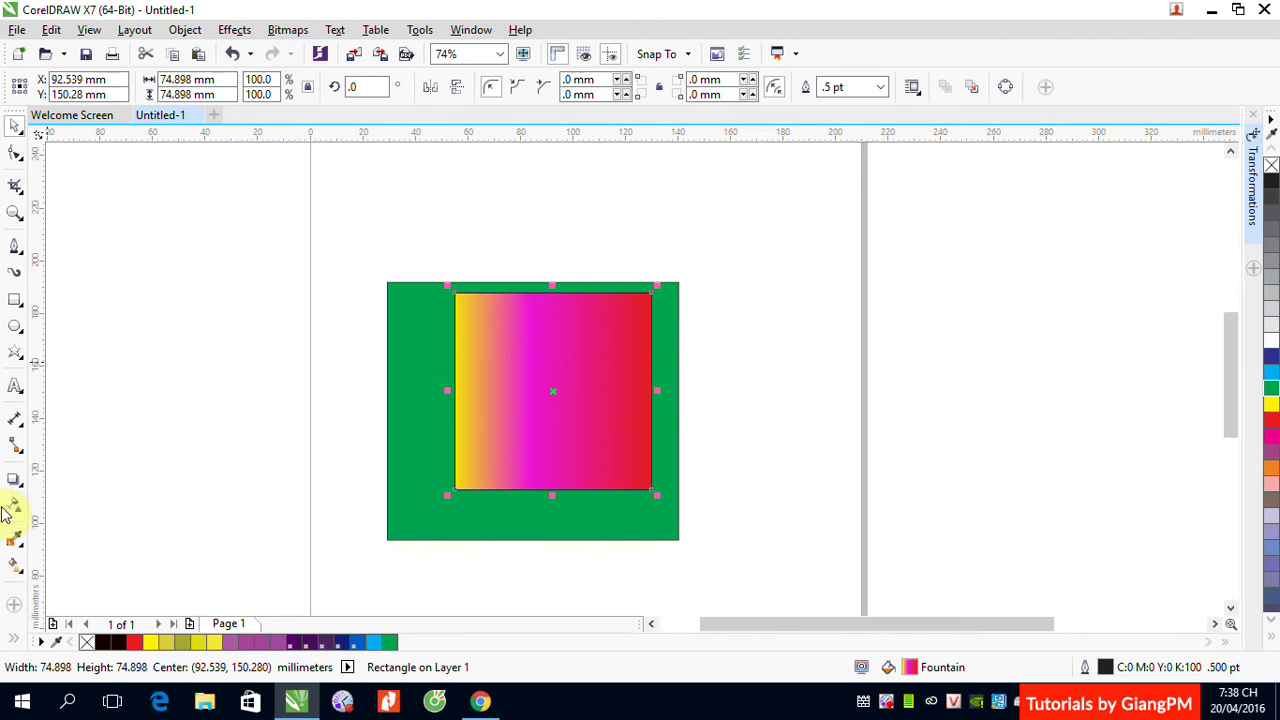
left_click(14, 564)
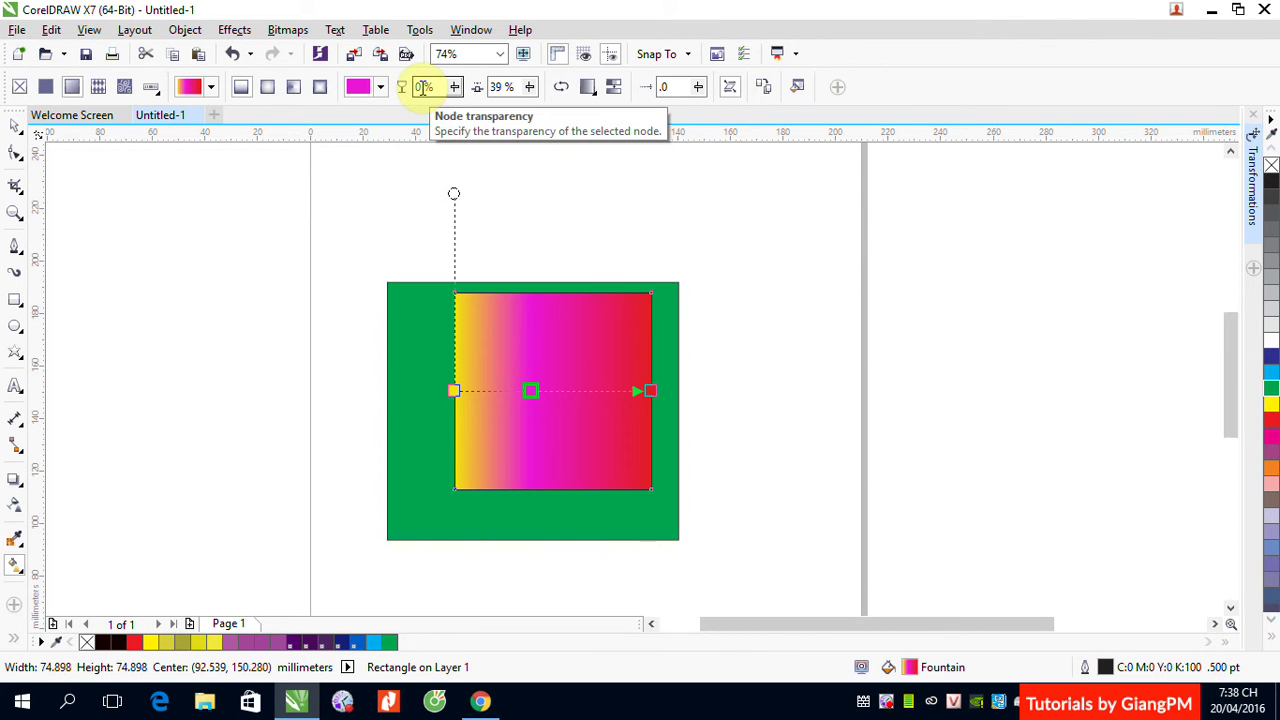
left_click(524, 394)
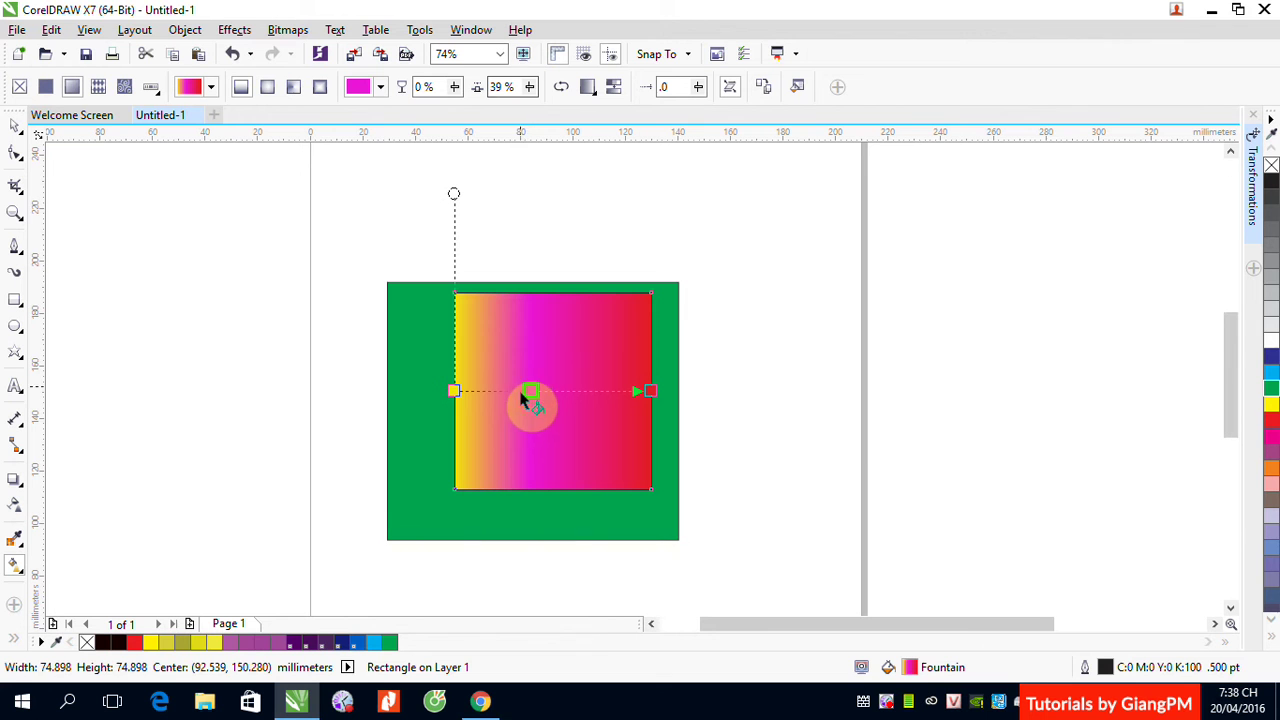
left_click(357, 88)
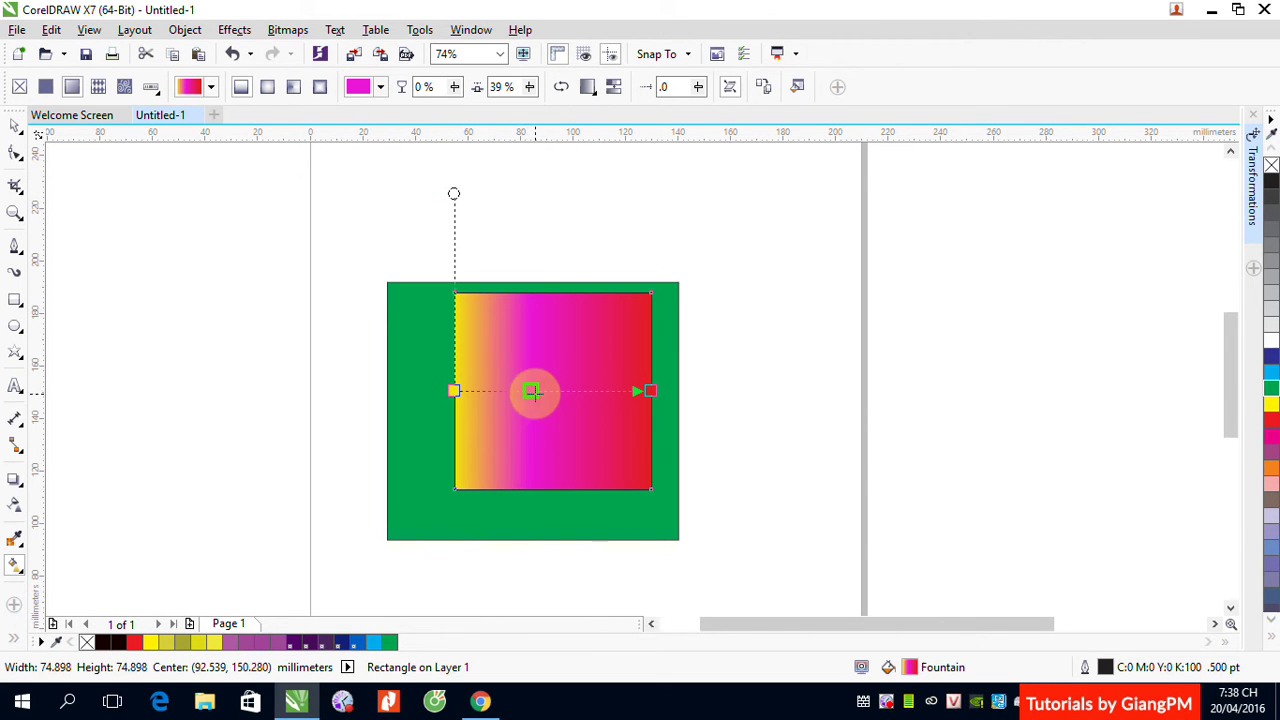
left_click(532, 392)
left_click(383, 88)
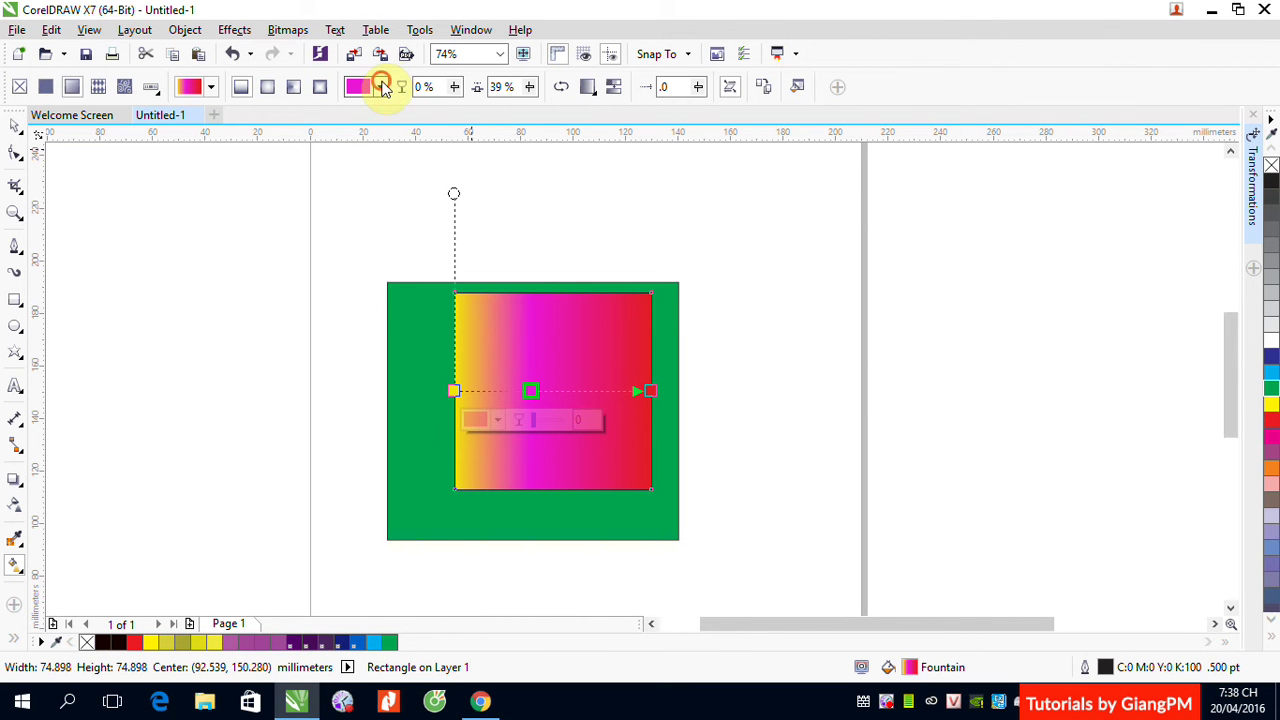
left_click(504, 130)
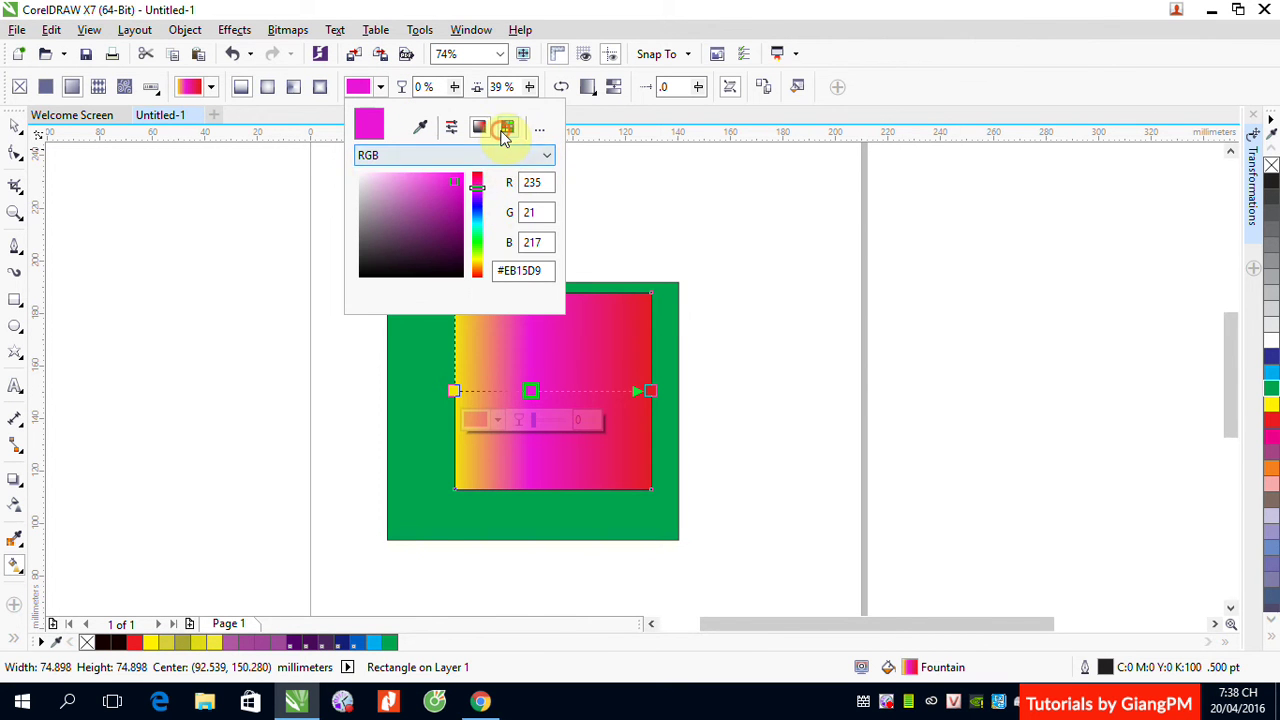
left_click(424, 241)
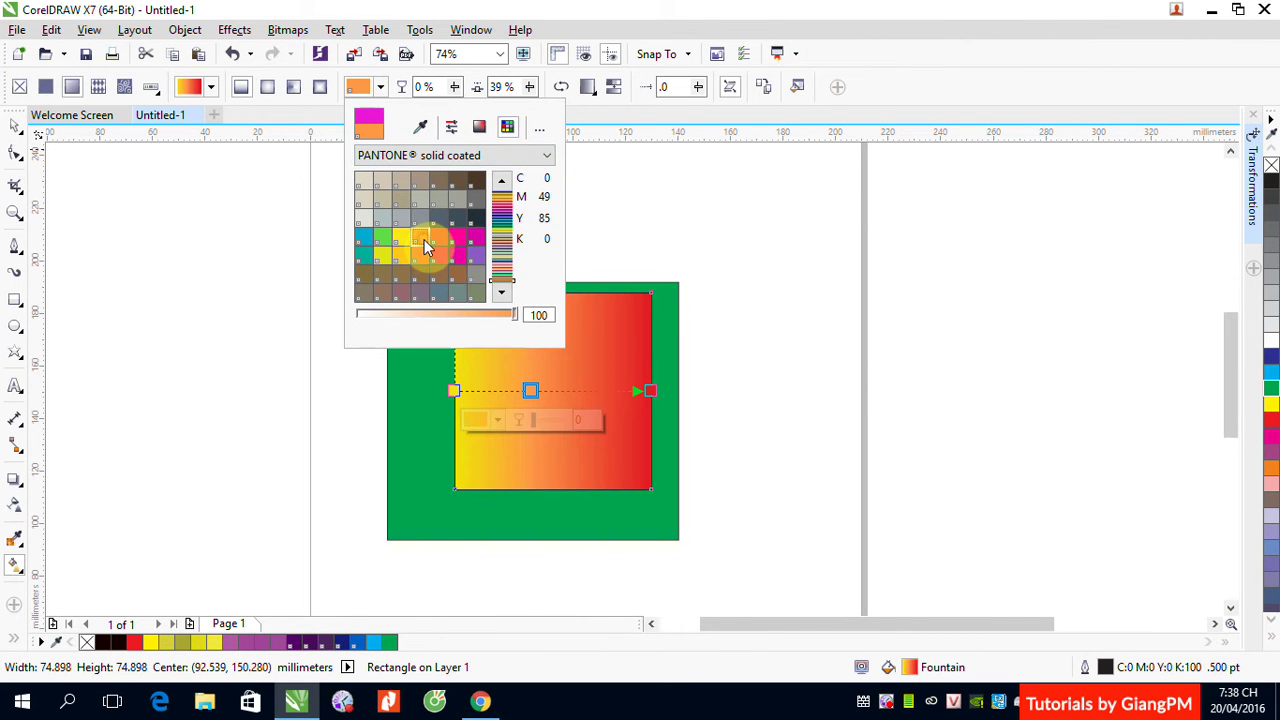
left_click(458, 240)
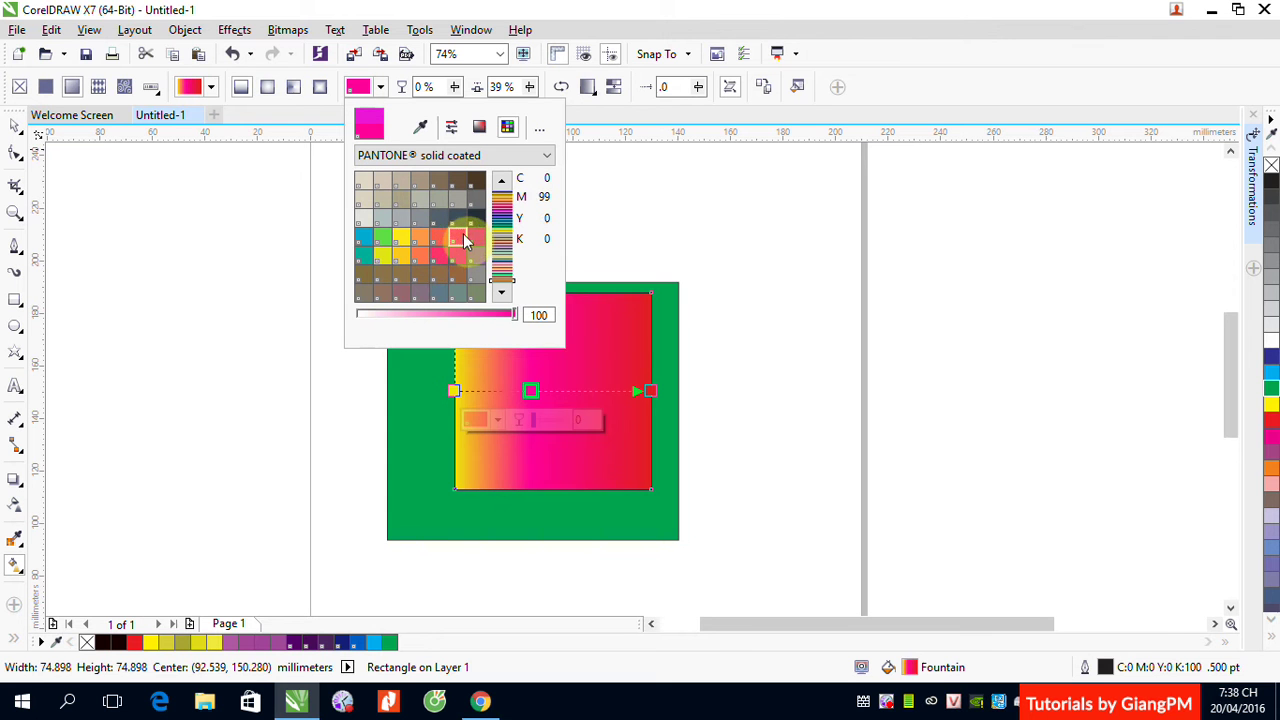
left_click(476, 238)
left_click(478, 200)
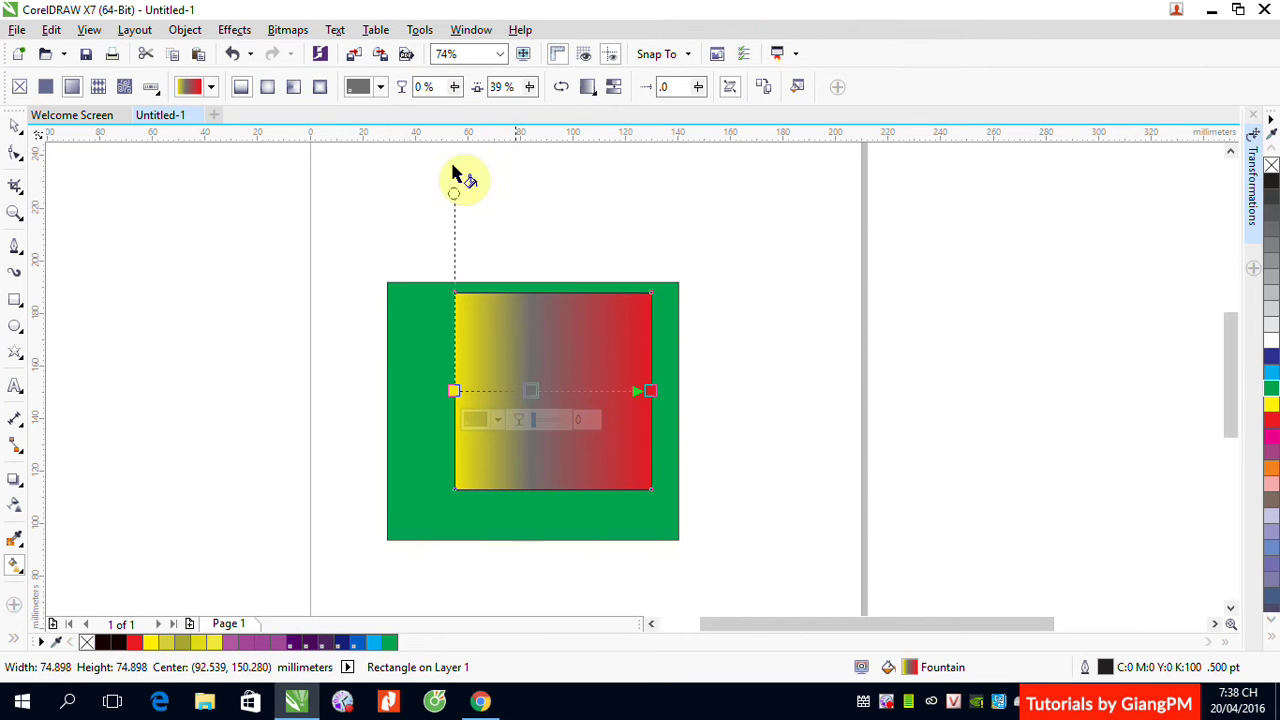
Set the grey middle node's transparency to 50%
left_click(415, 87)
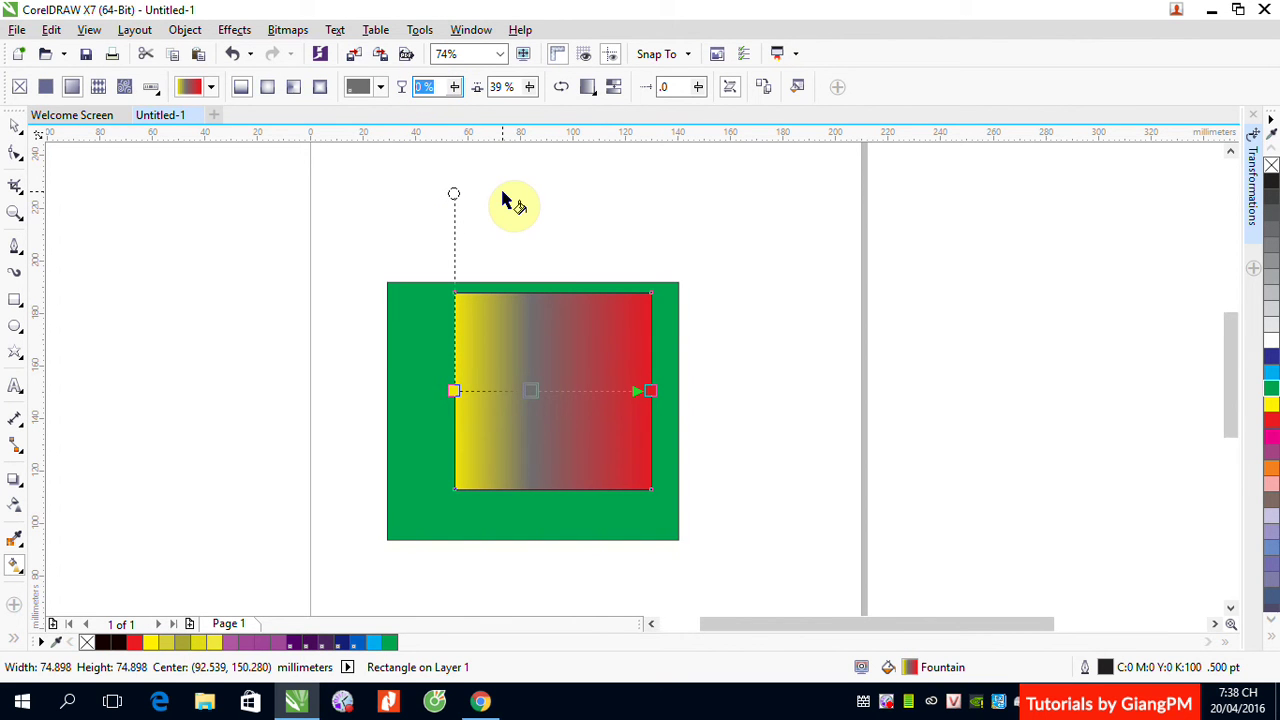
type("50")
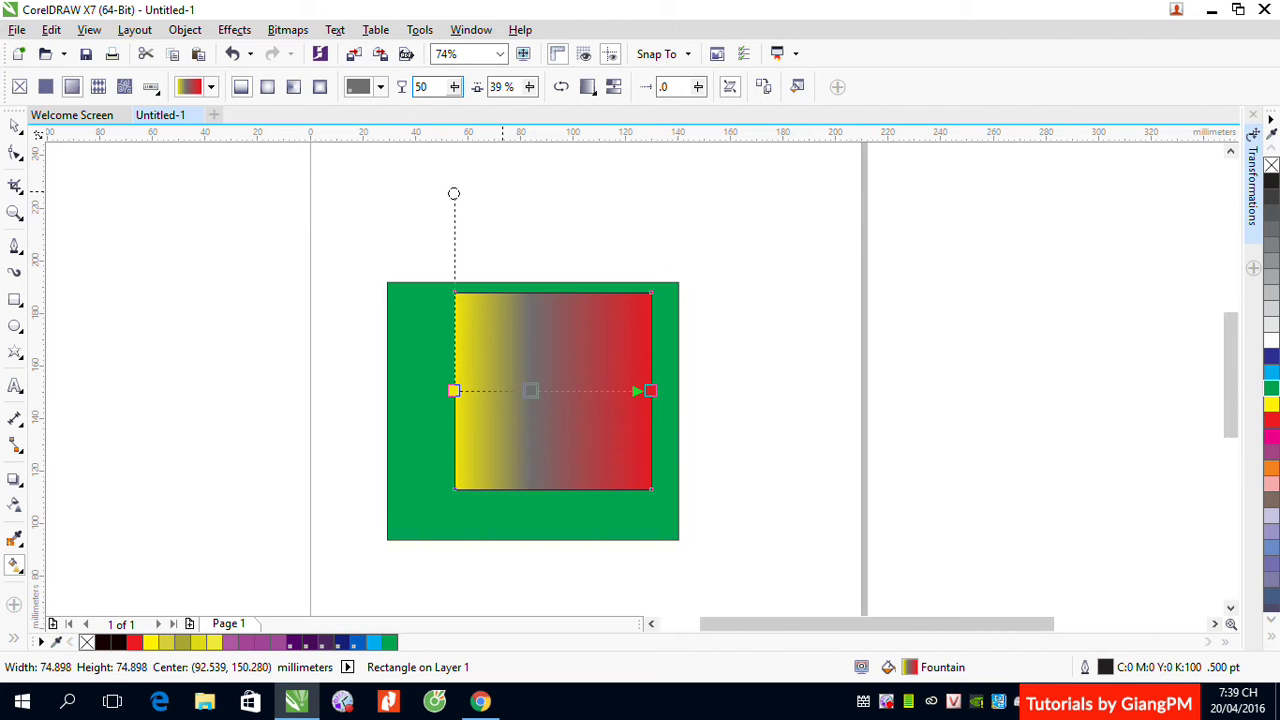
key("Return")
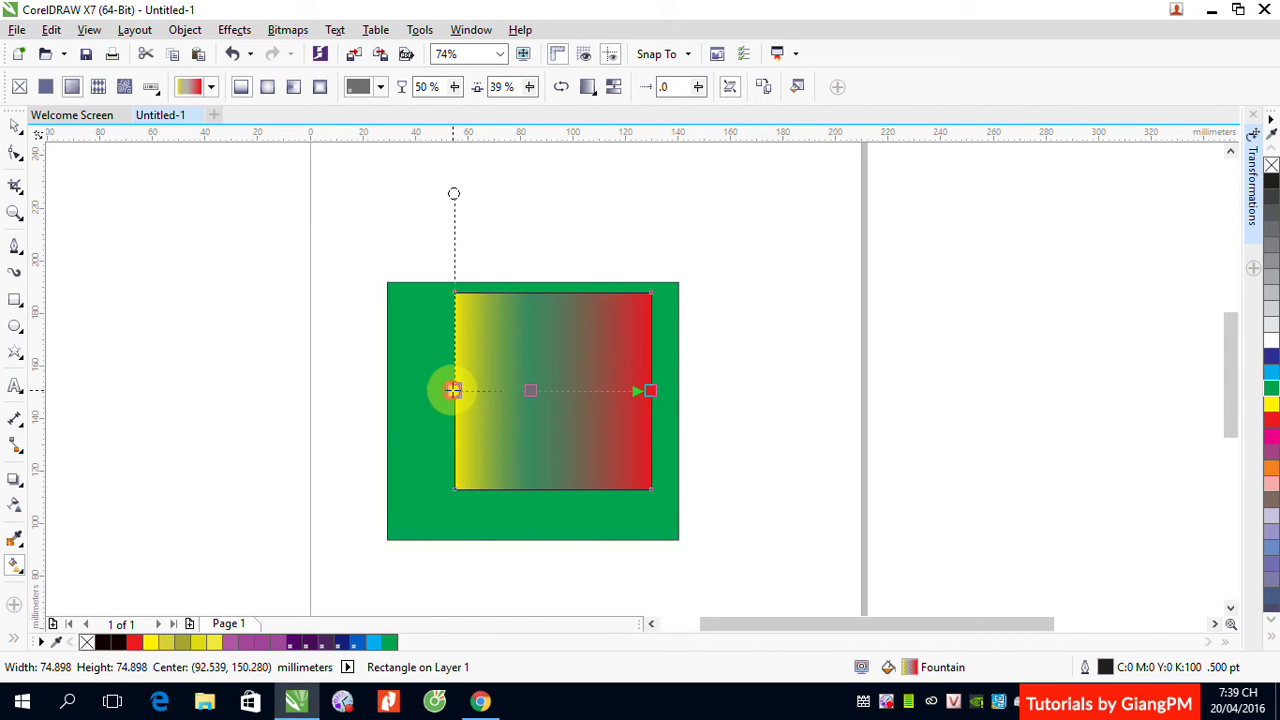
Check the yellow and red end nodes, and set the grey middle node's position to 50%
left_click(453, 389)
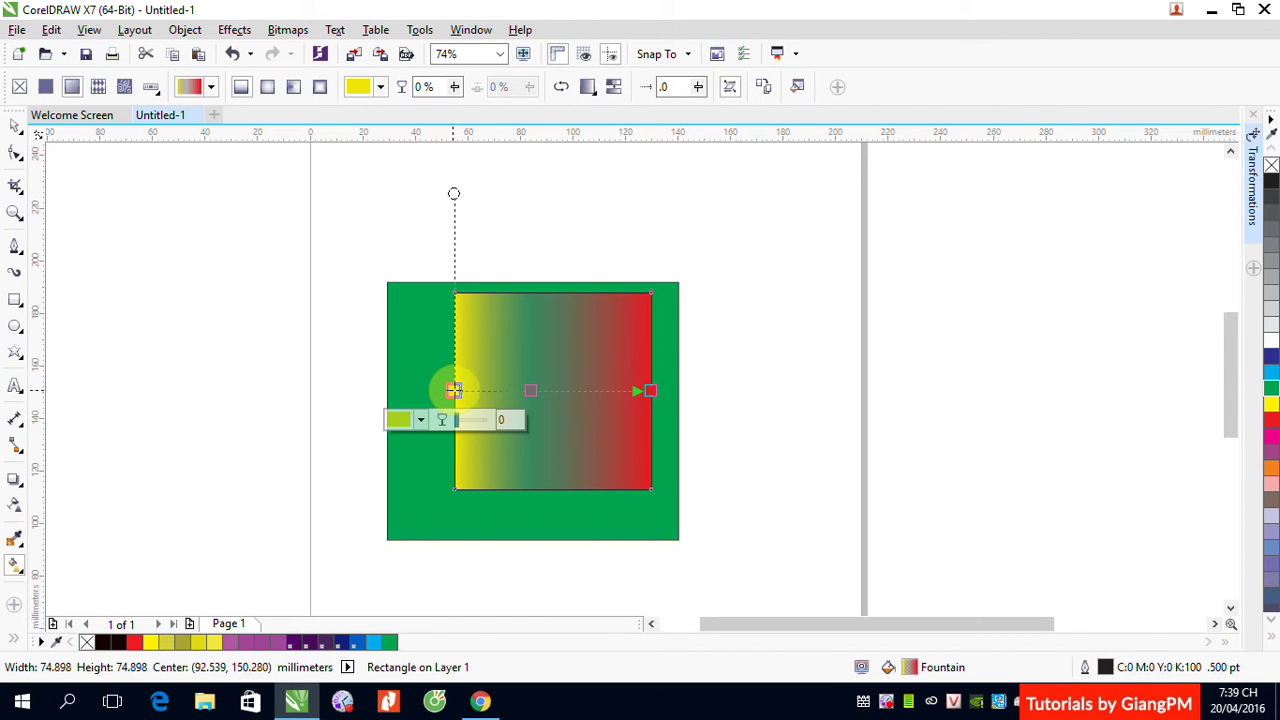
left_click(651, 389)
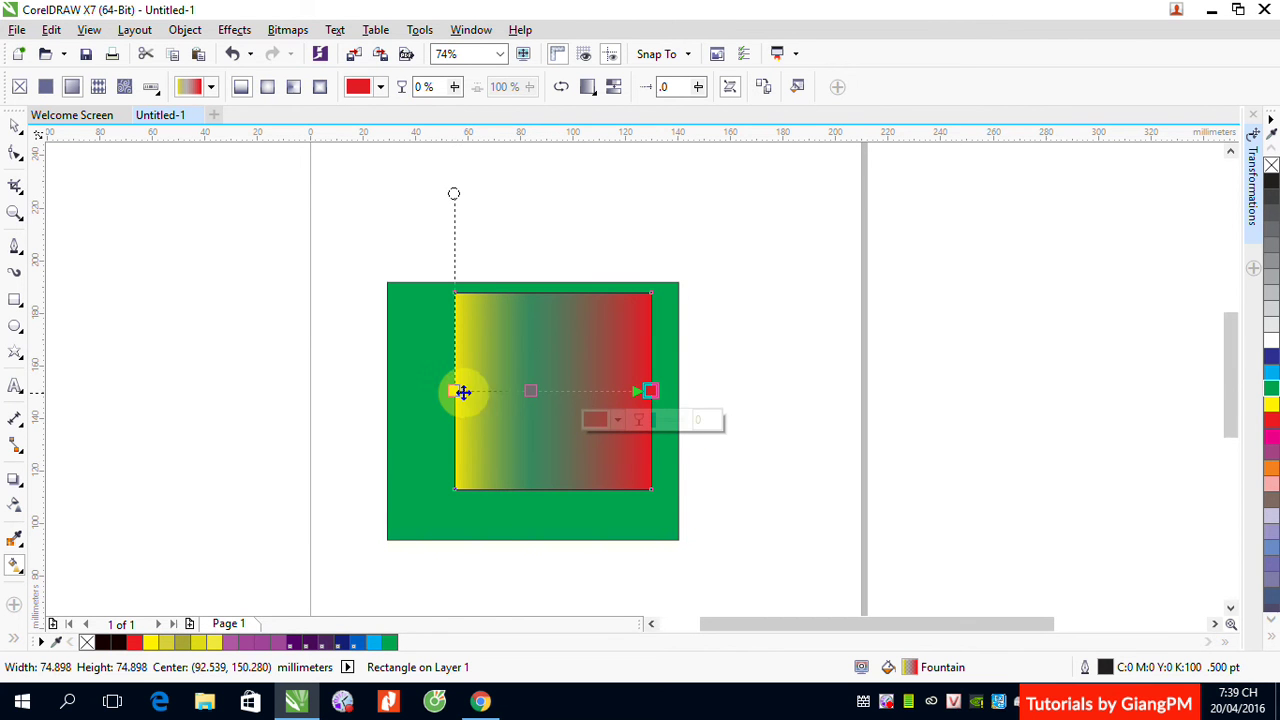
left_click(530, 390)
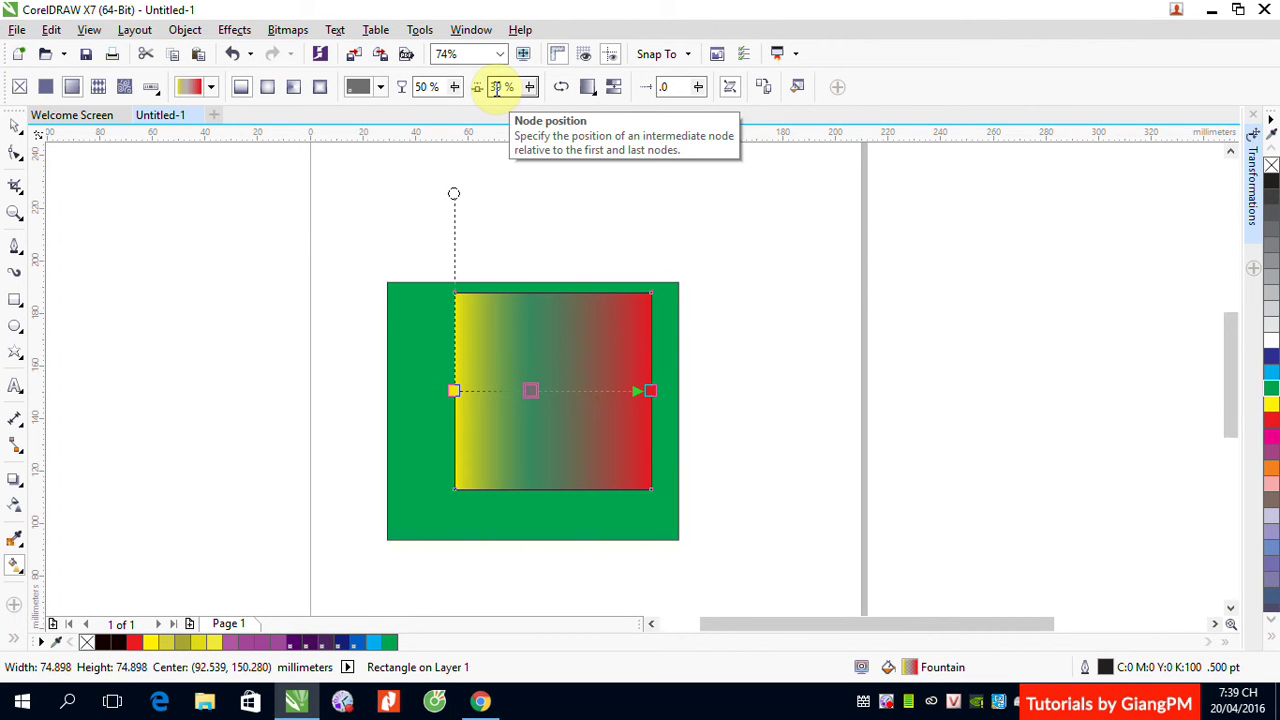
double_click(497, 88)
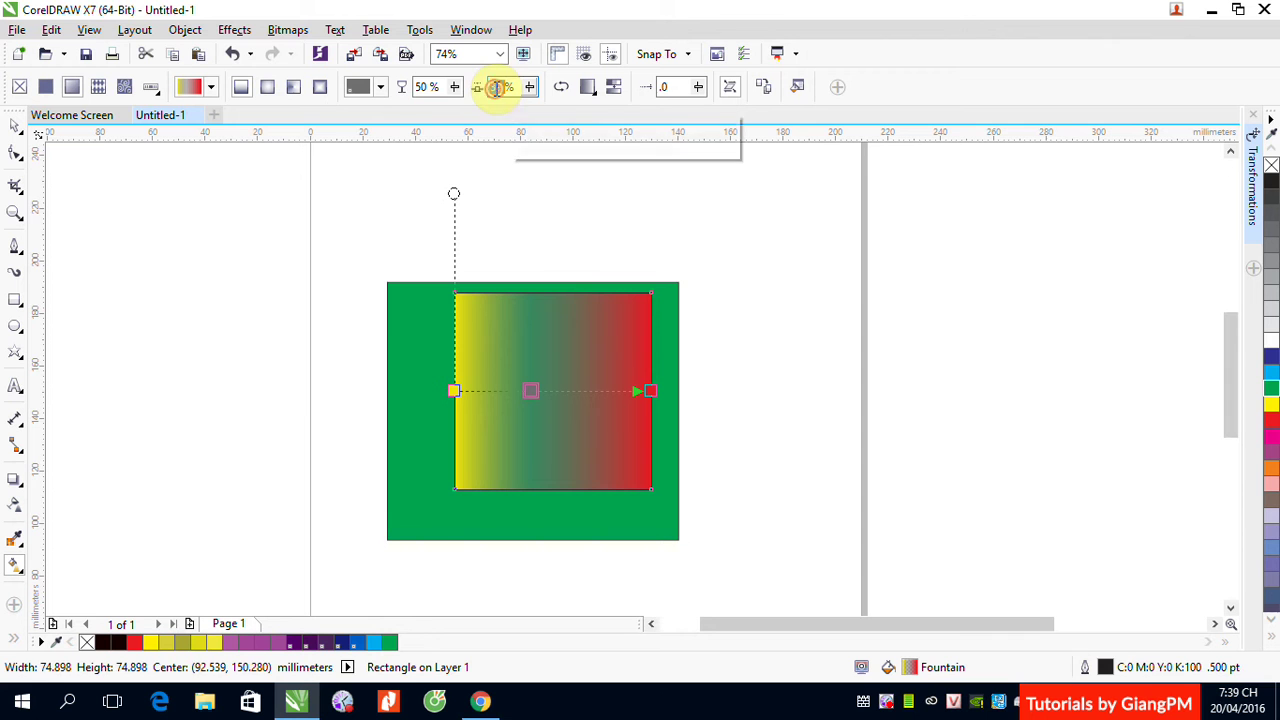
type("5")
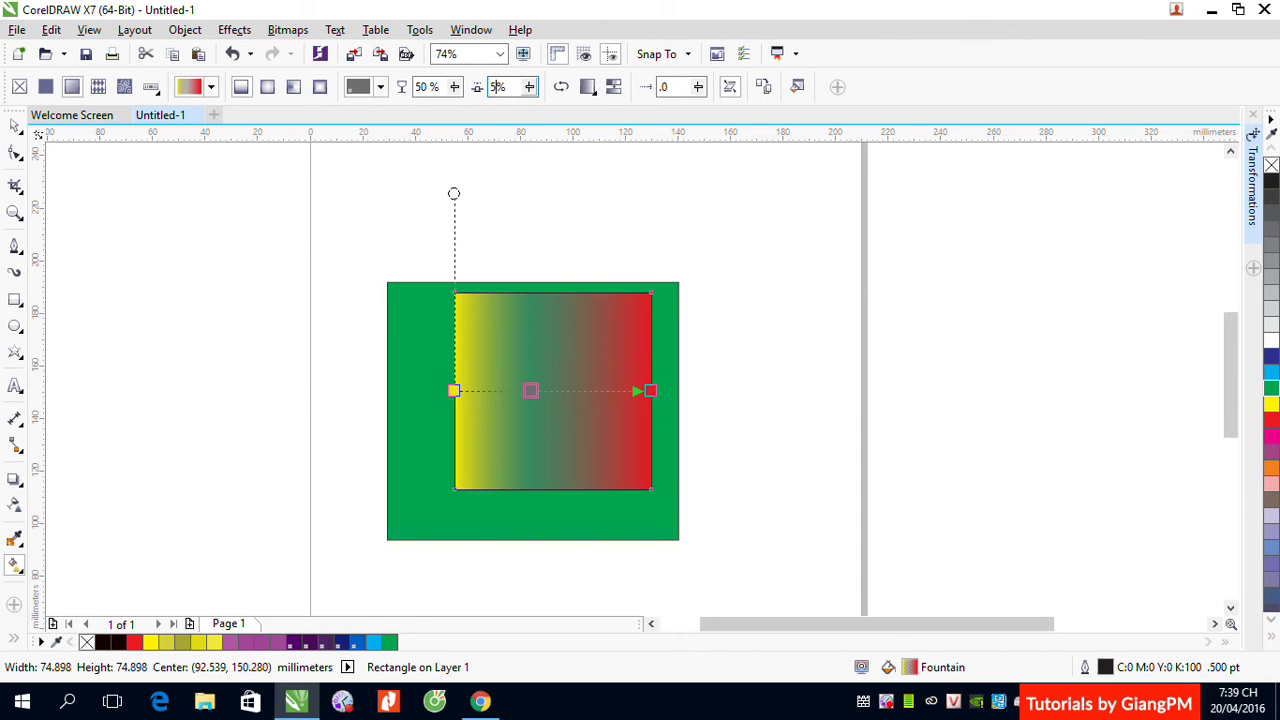
type("0")
key("Return")
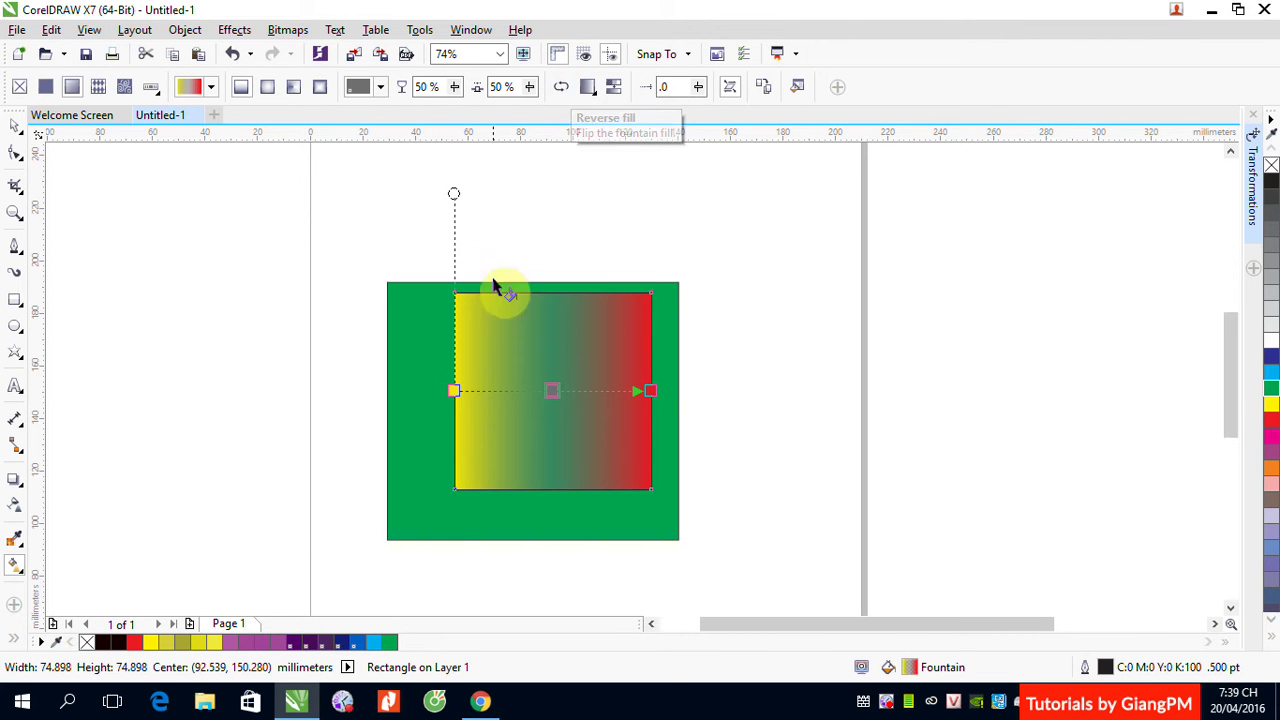
Reverse the square's fountain fill and apply the Default Fountain Fill arrangement
left_click(561, 88)
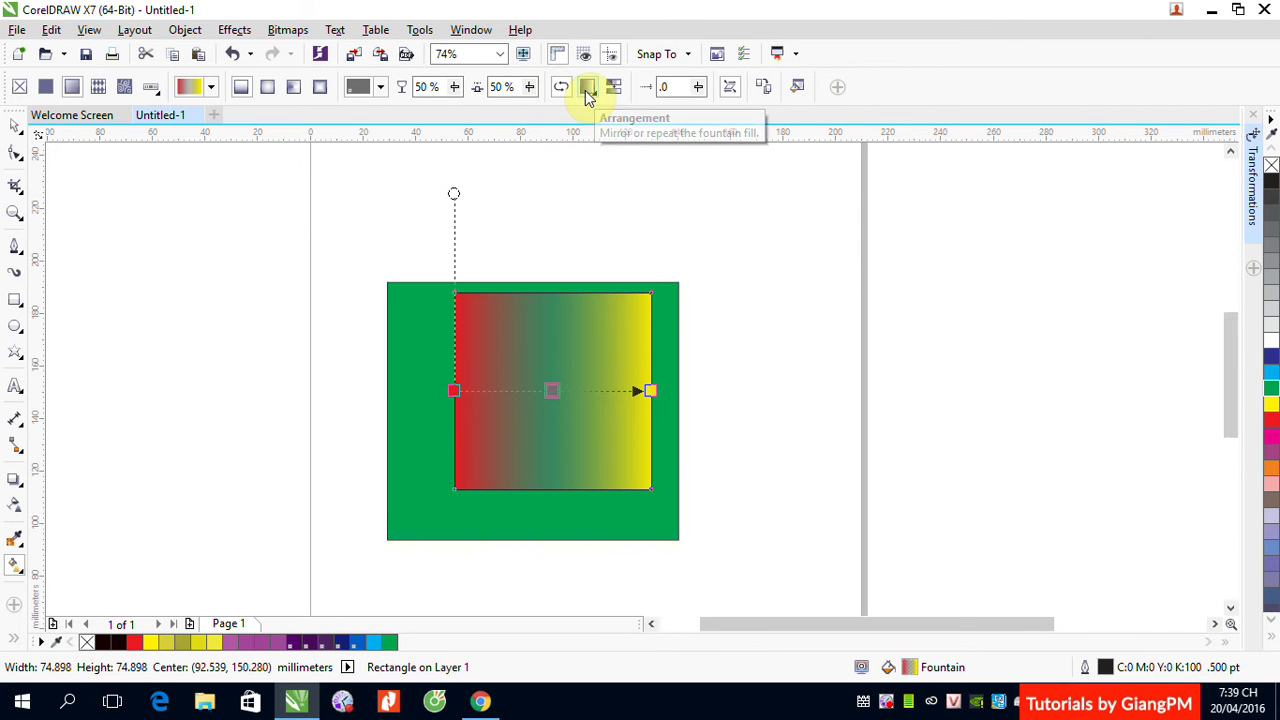
left_click(588, 90)
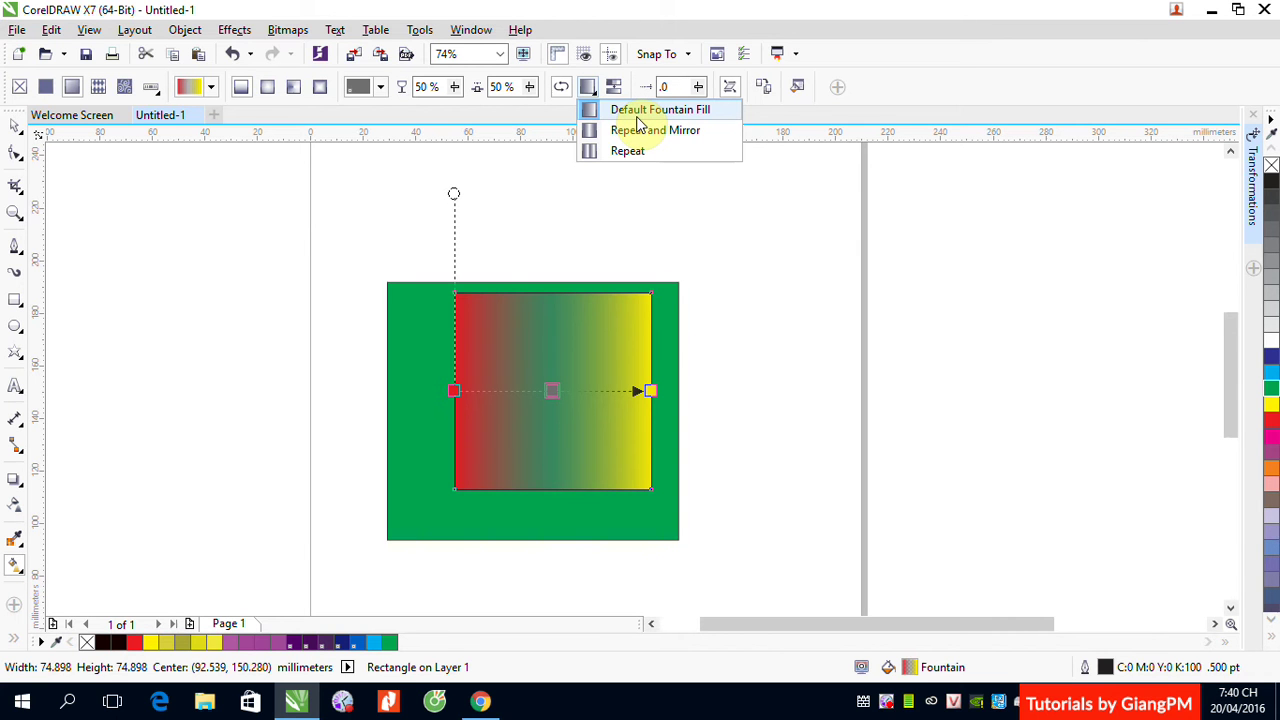
left_click(637, 116)
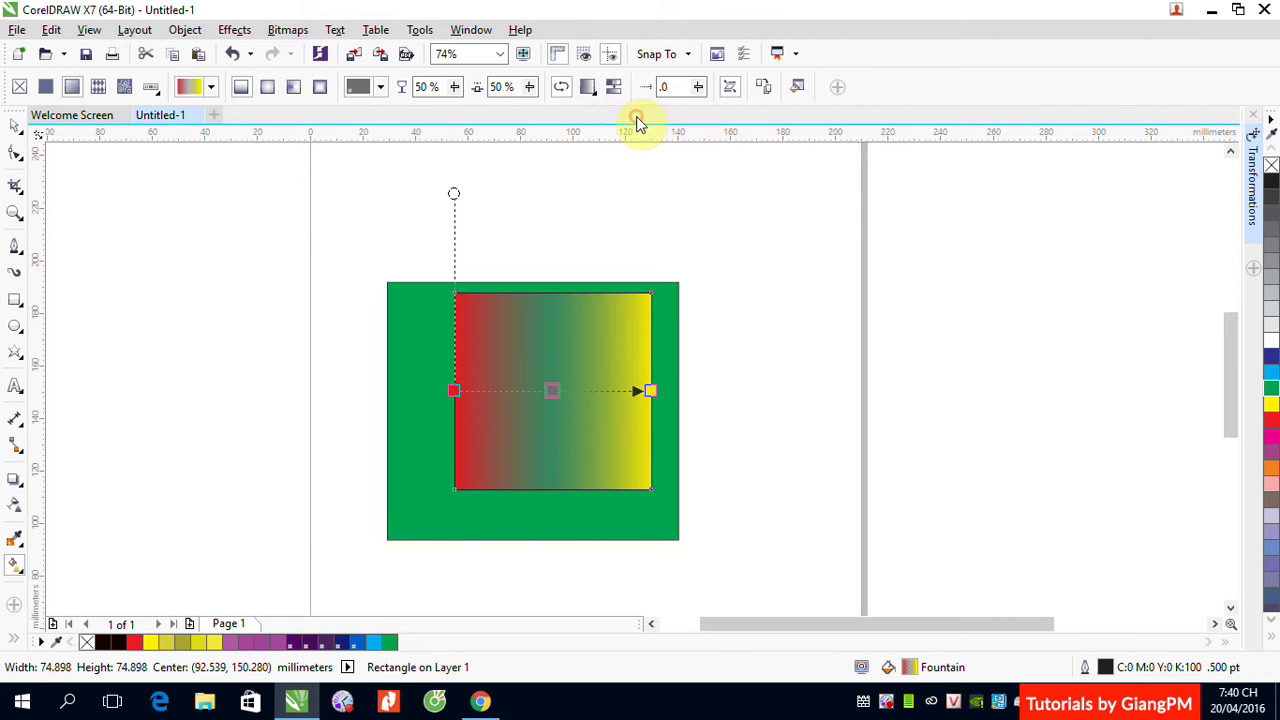
Set the fill arrangement to Repeat and Mirror and move the yellow end node to the centre of the square
left_click(588, 90)
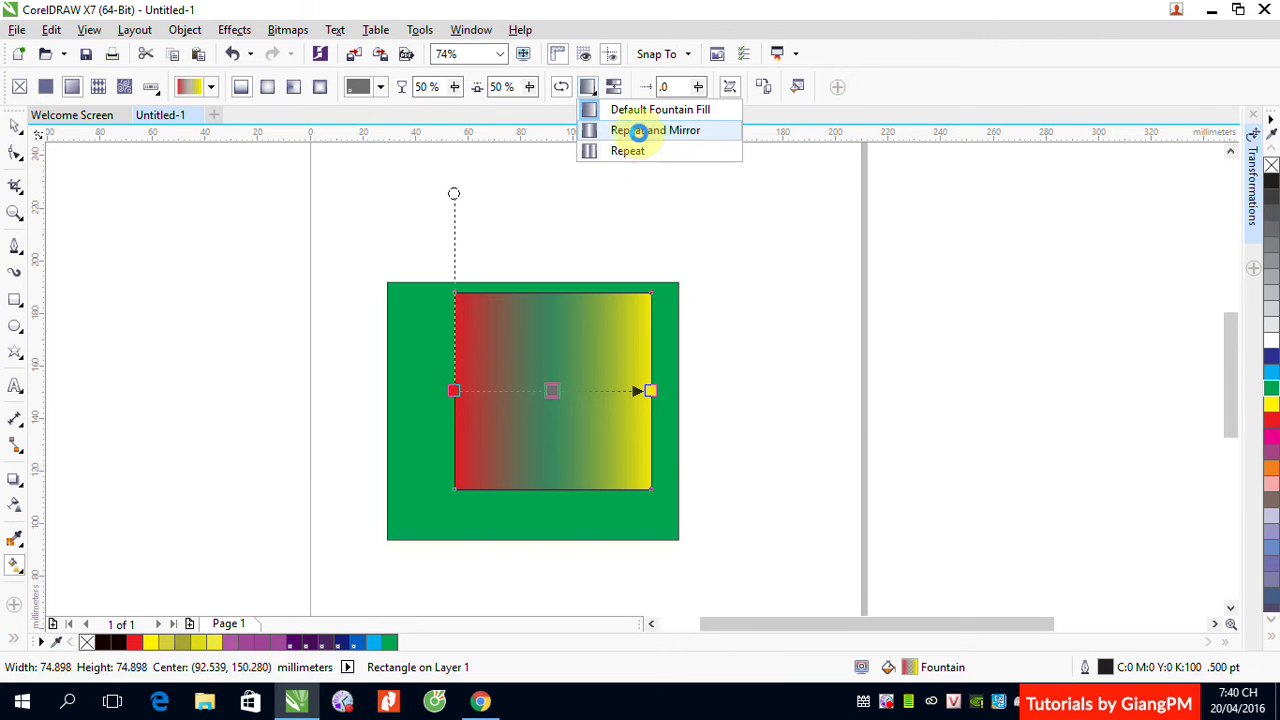
left_click(640, 134)
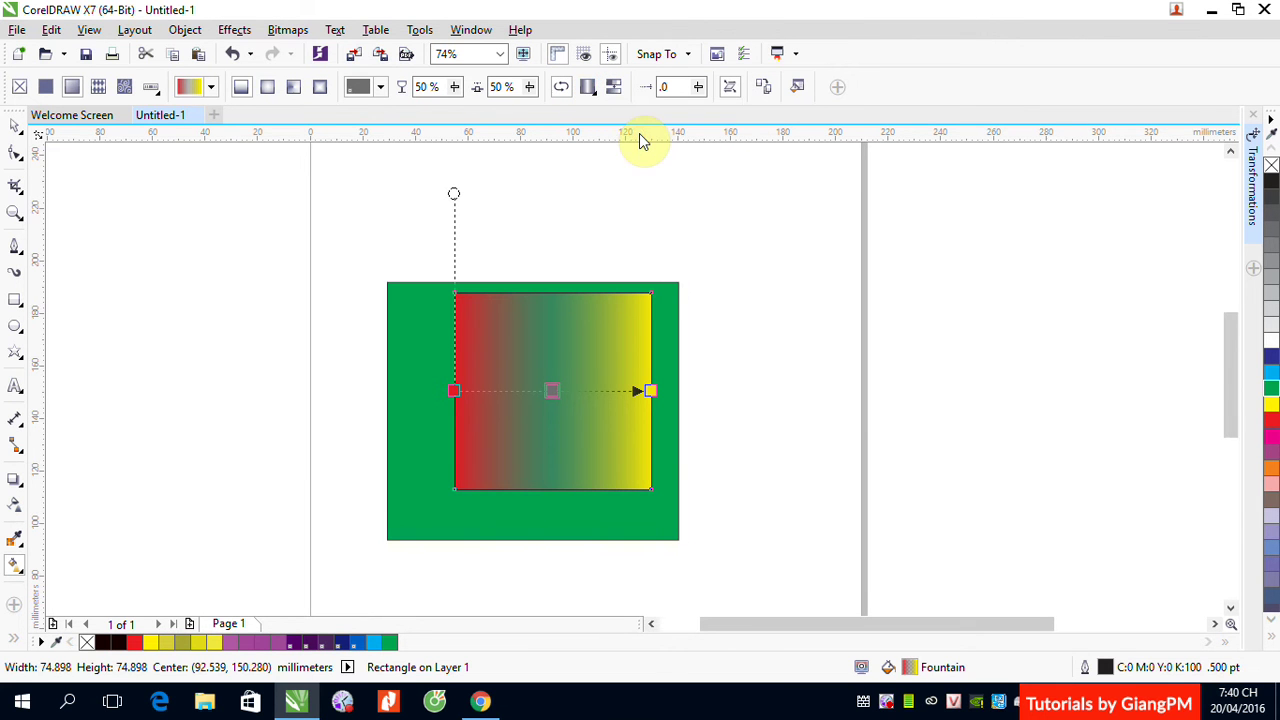
left_click(590, 90)
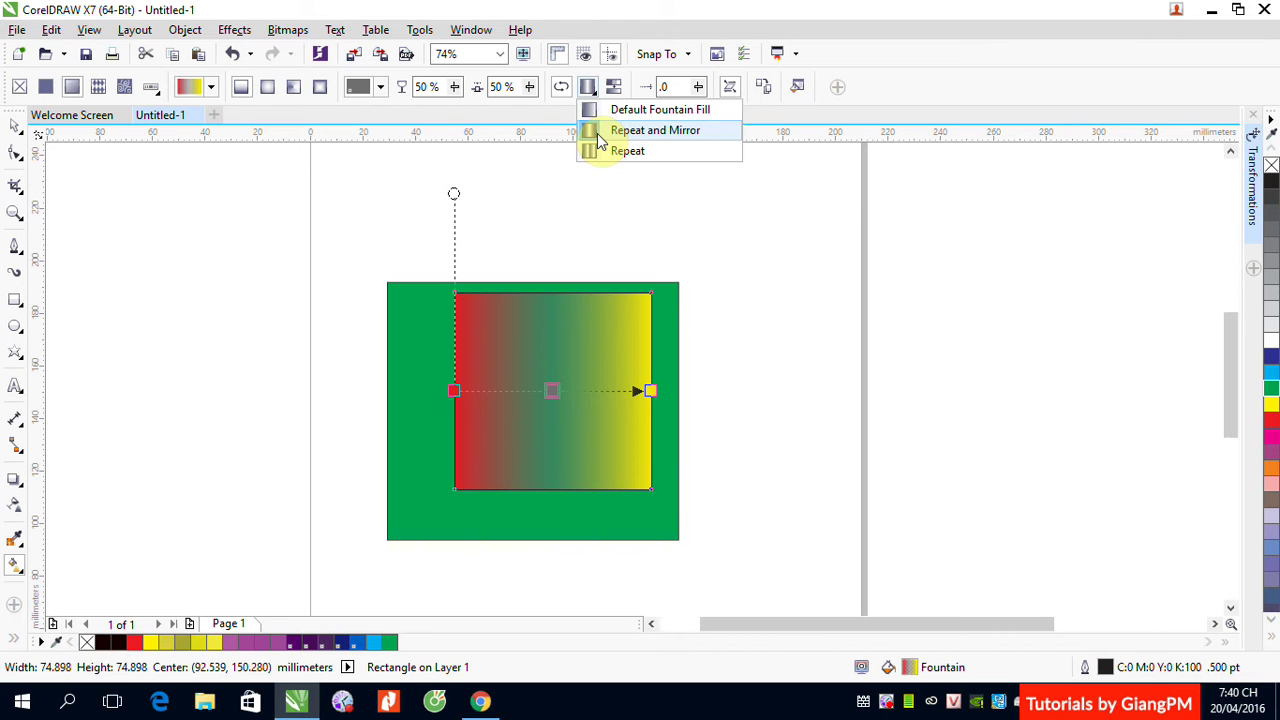
left_click(640, 390)
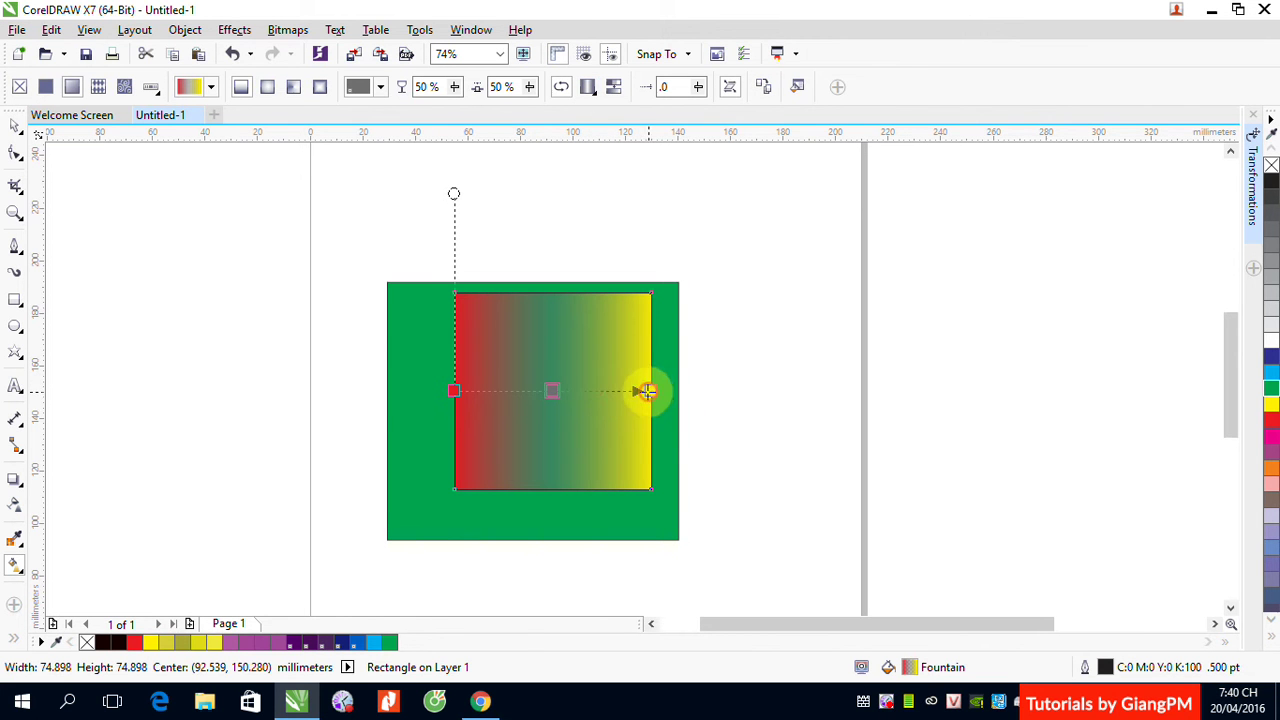
left_click_drag(647, 391, 551, 389)
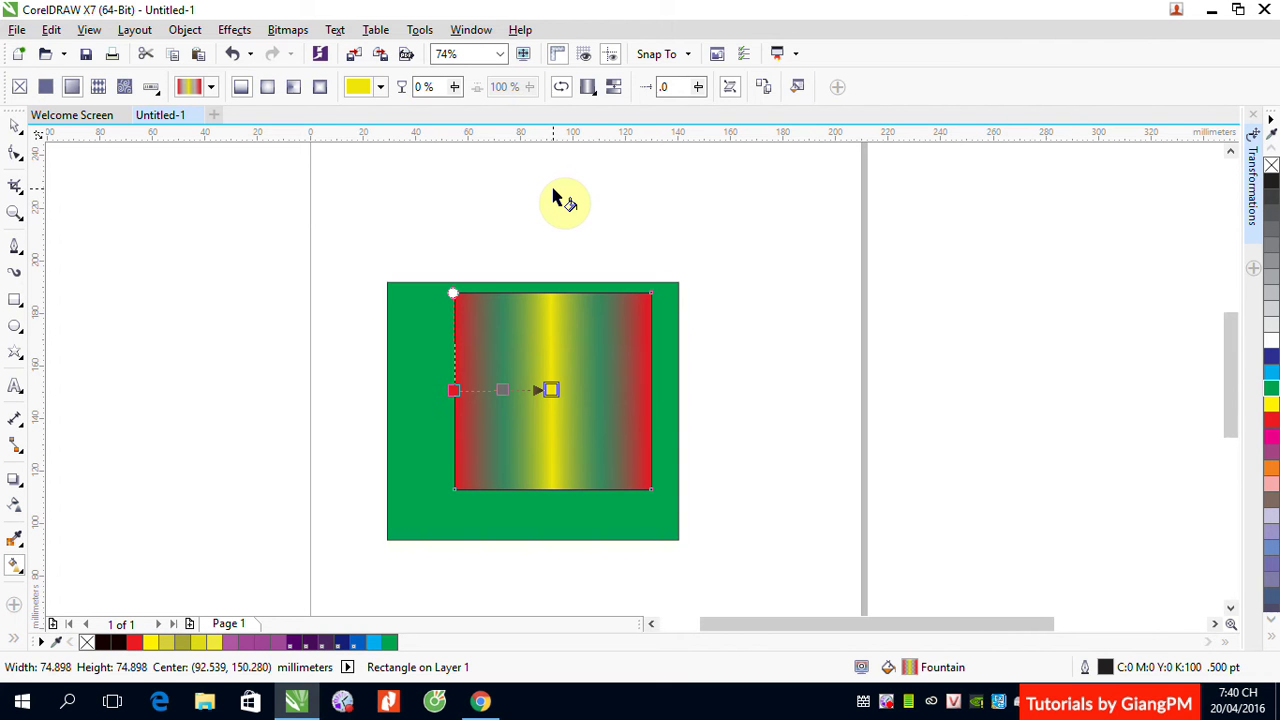
Change the shortened fountain fill's arrangement to Repeat
left_click(596, 91)
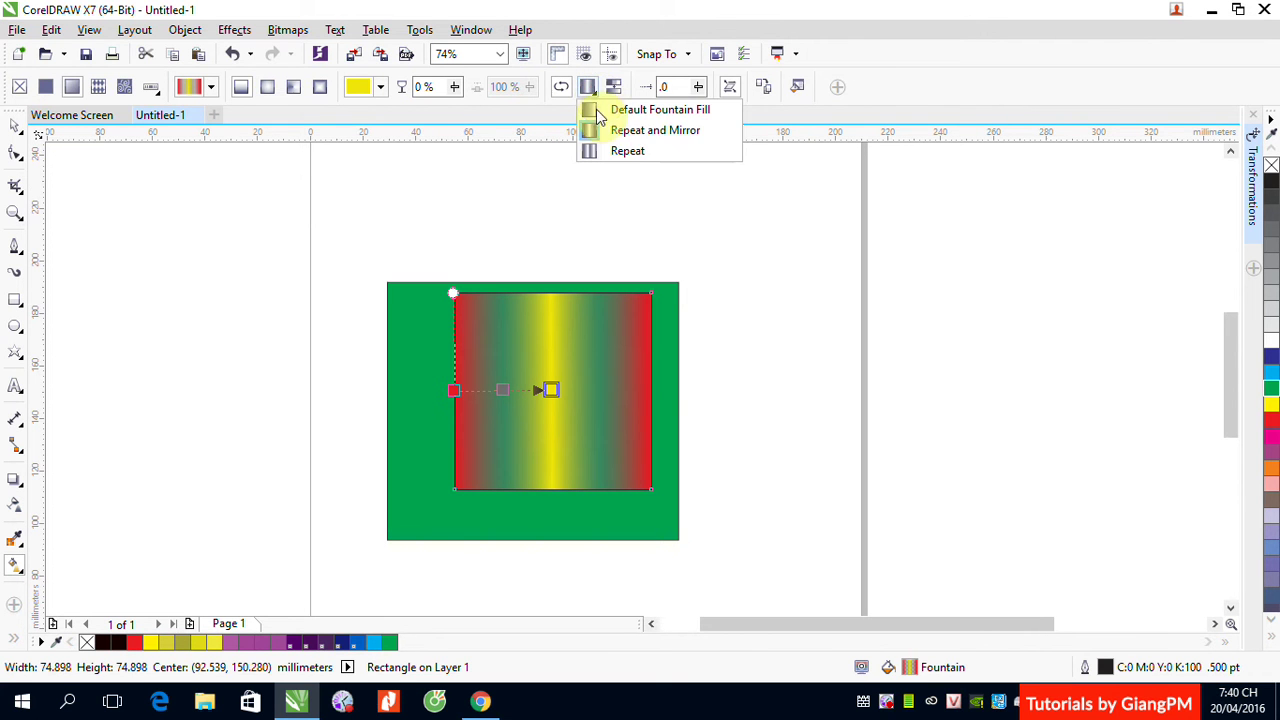
left_click(626, 153)
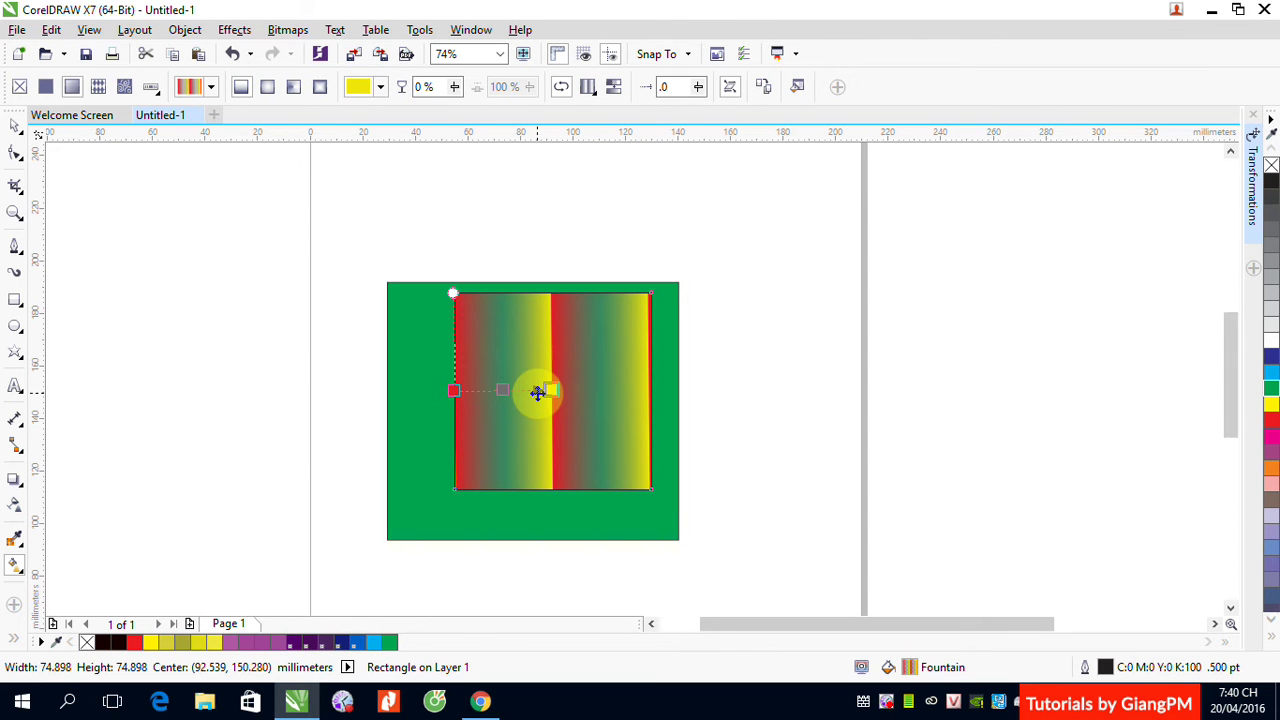
Restore the Default Fountain Fill arrangement and move the yellow end node back to the square's right edge
left_click(588, 88)
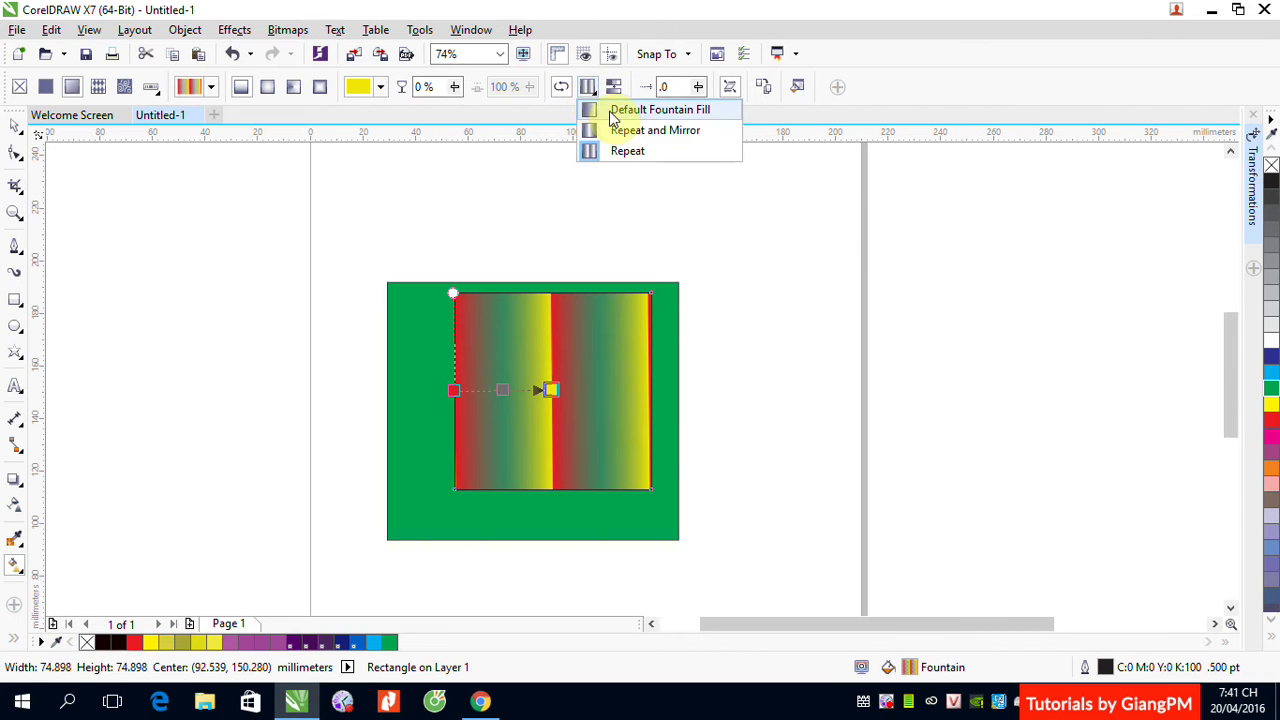
left_click(614, 112)
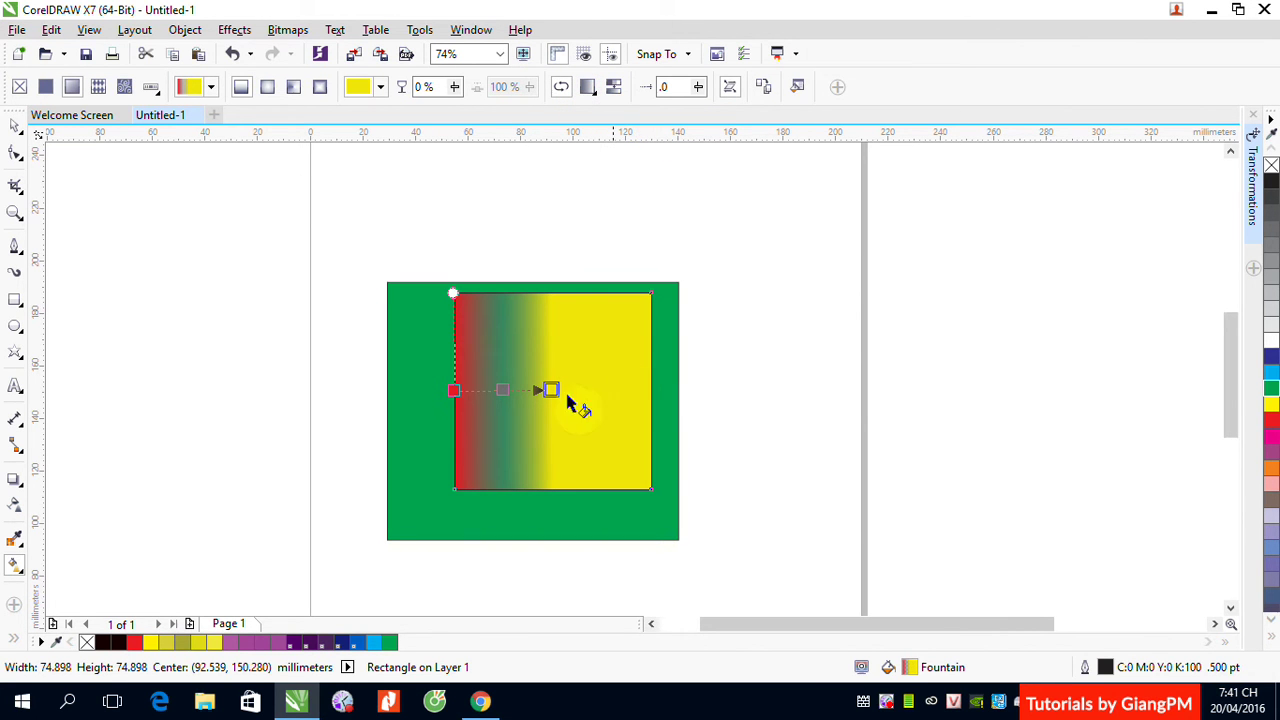
left_click_drag(551, 389, 649, 389)
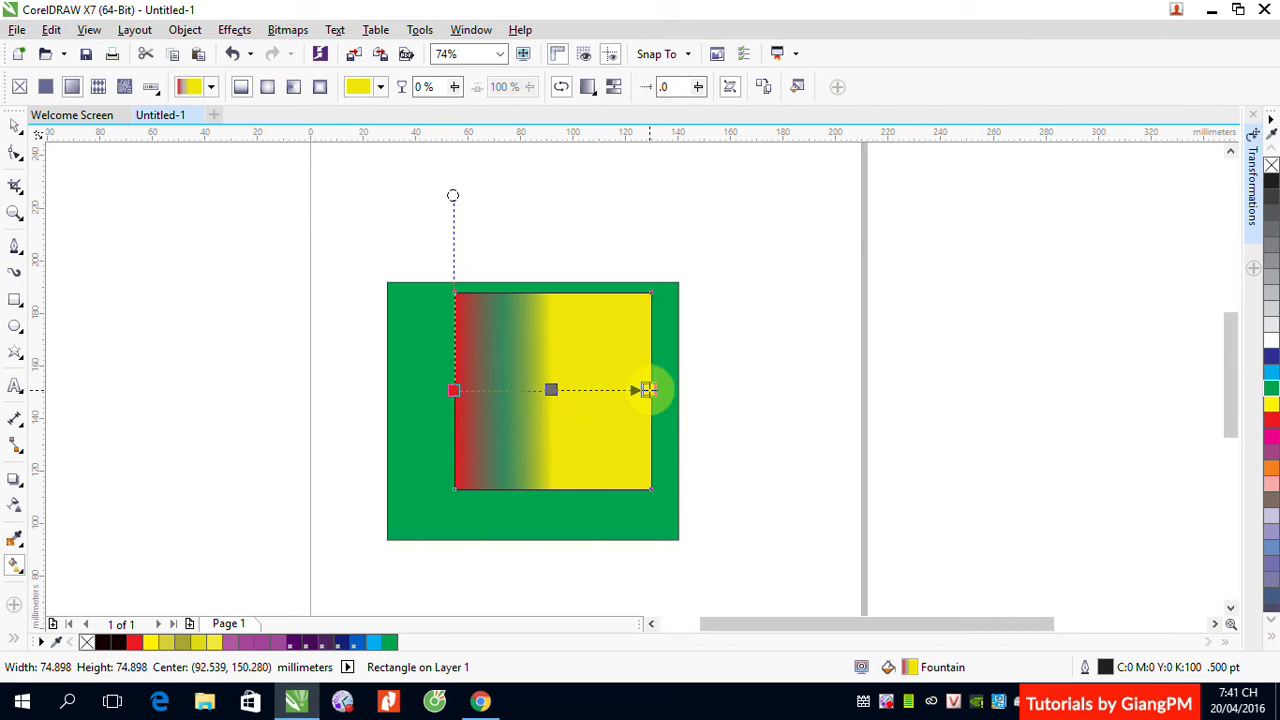
Turn on Smooth color transitions for the fountain fill and switch them off again
left_click(617, 92)
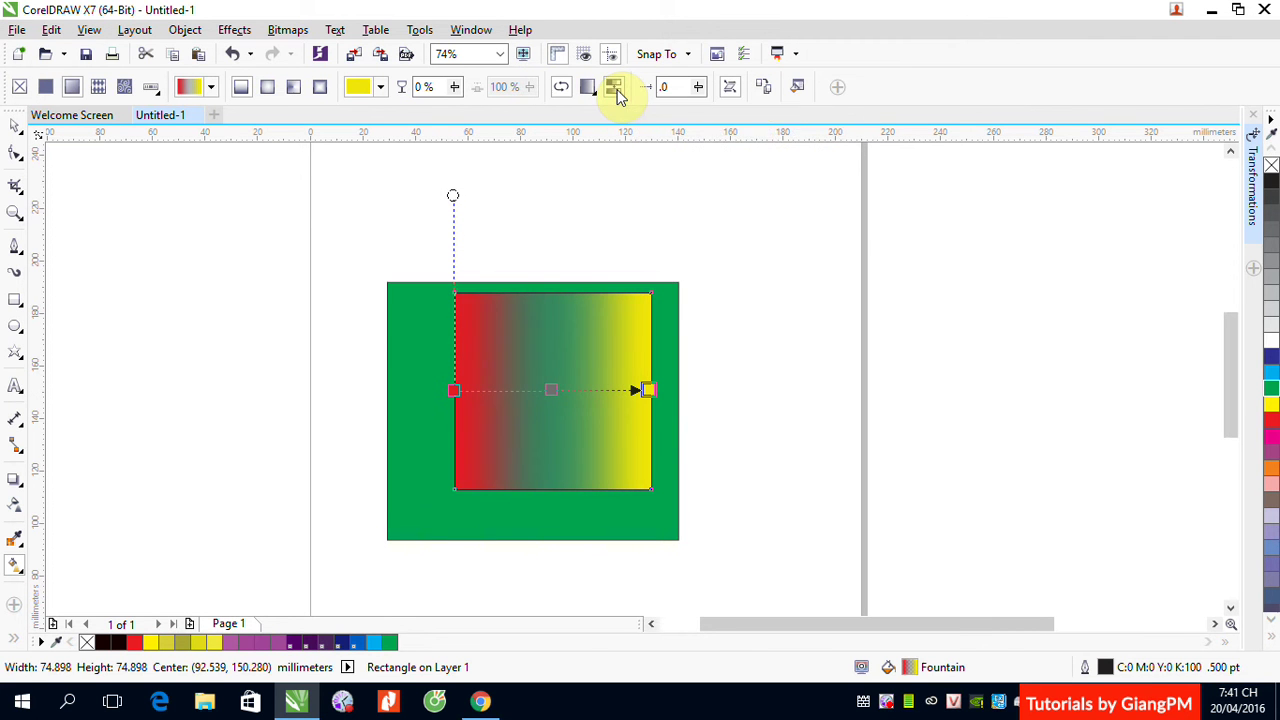
left_click(617, 92)
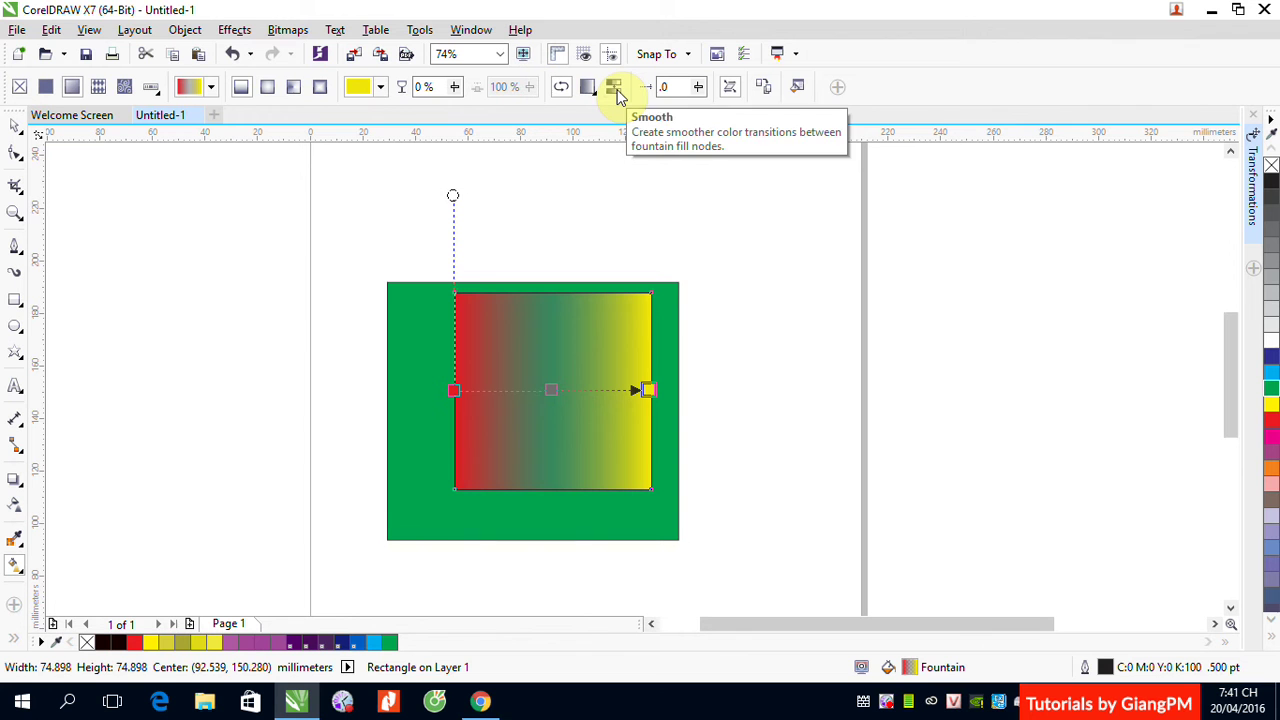
Toggle Smooth colour transitions on and off, reselect the gradient square and change its fountain fill to Elliptical
left_click(617, 92)
left_click(617, 92)
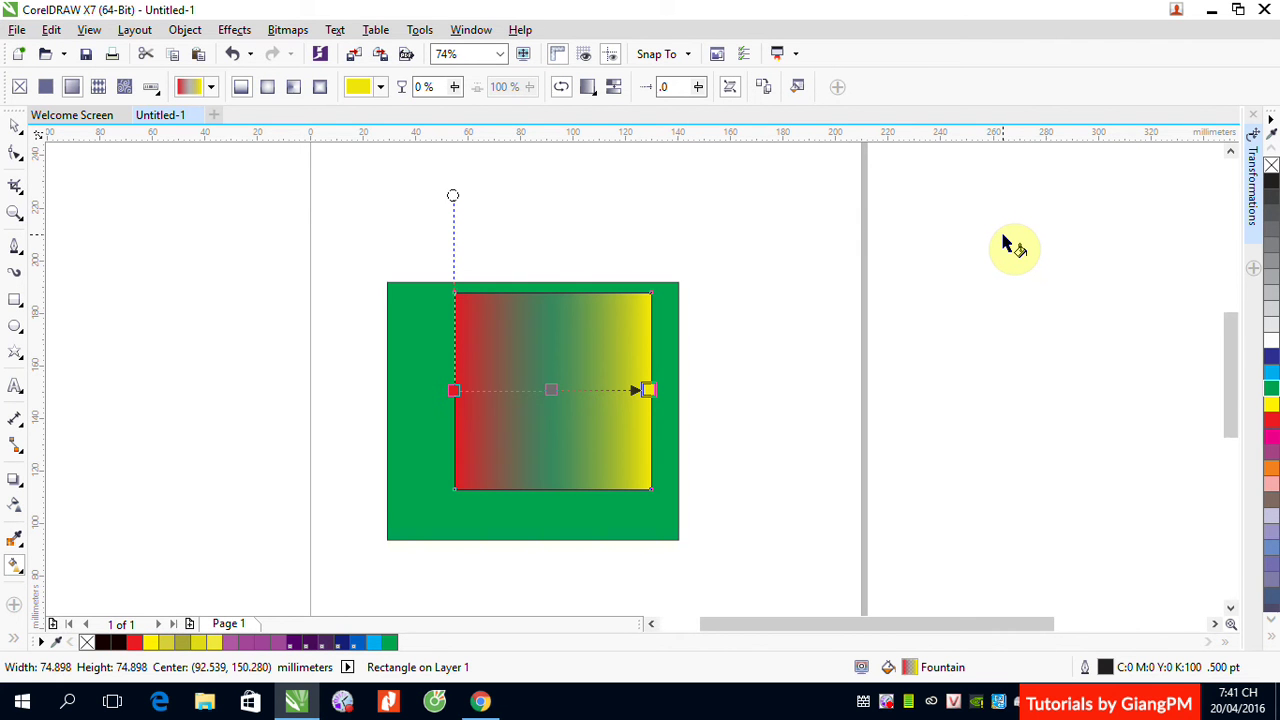
left_click(13, 126)
left_click(751, 320)
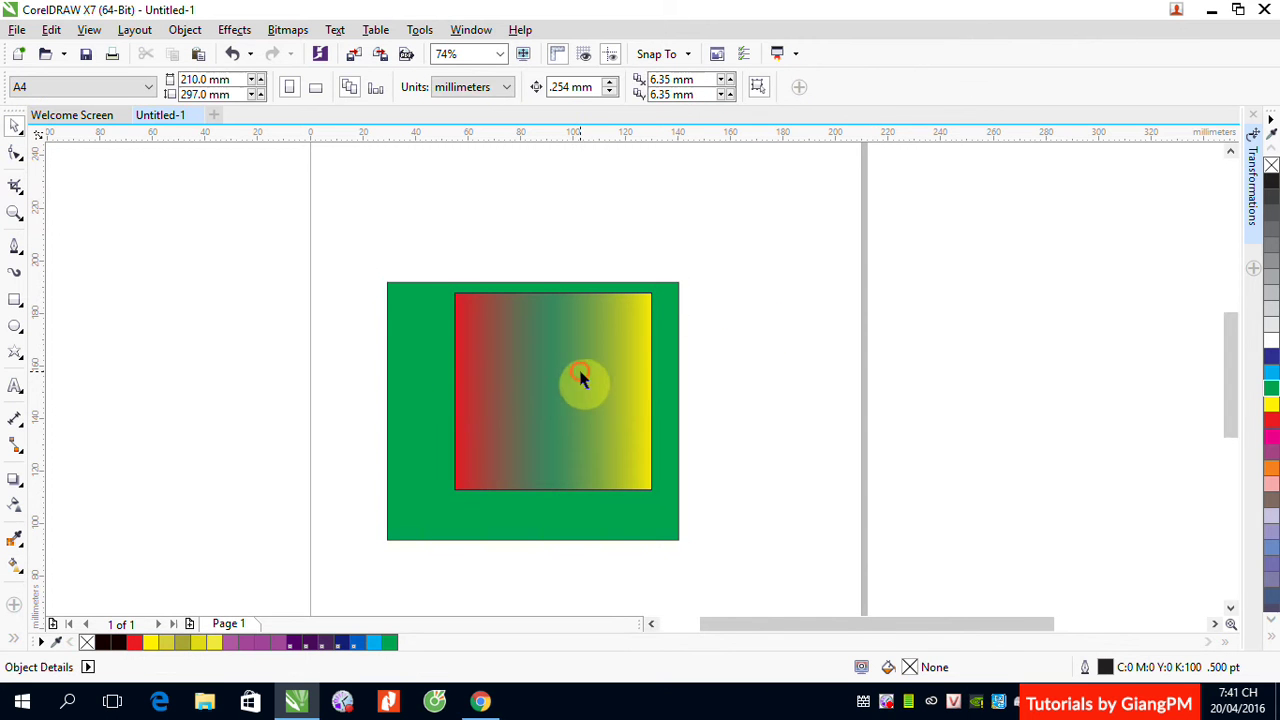
left_click(581, 372)
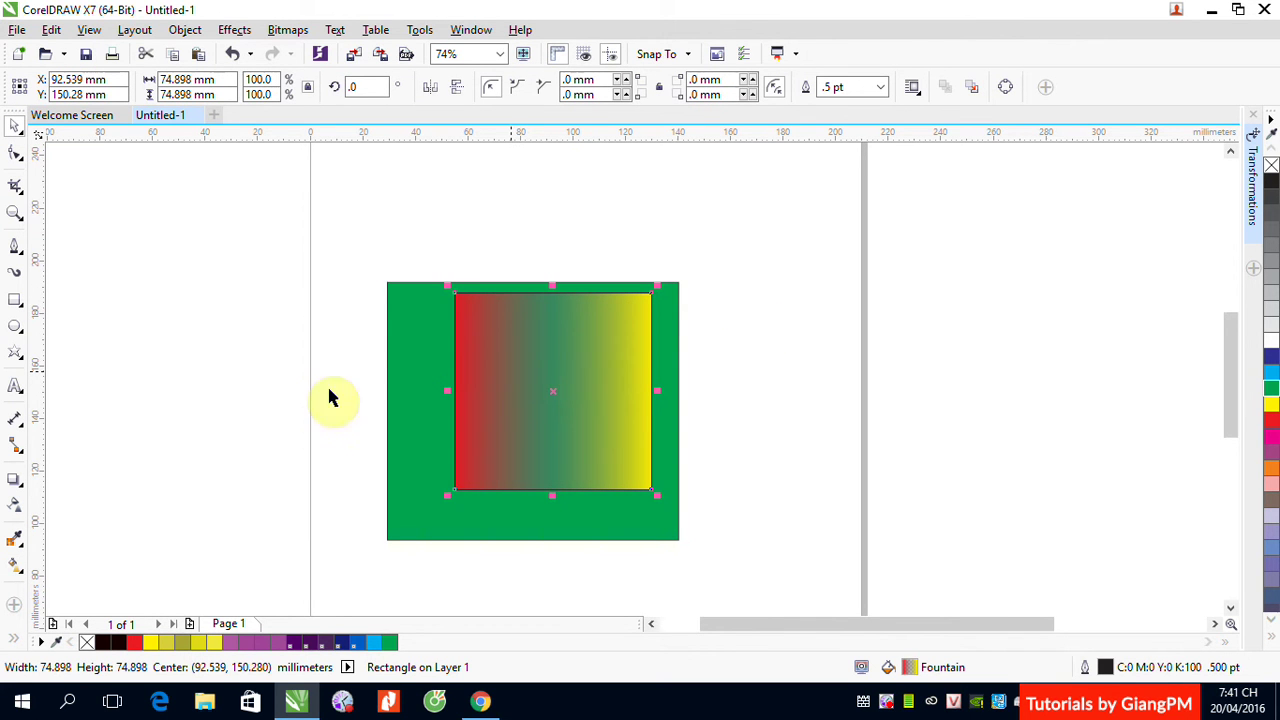
left_click(13, 568)
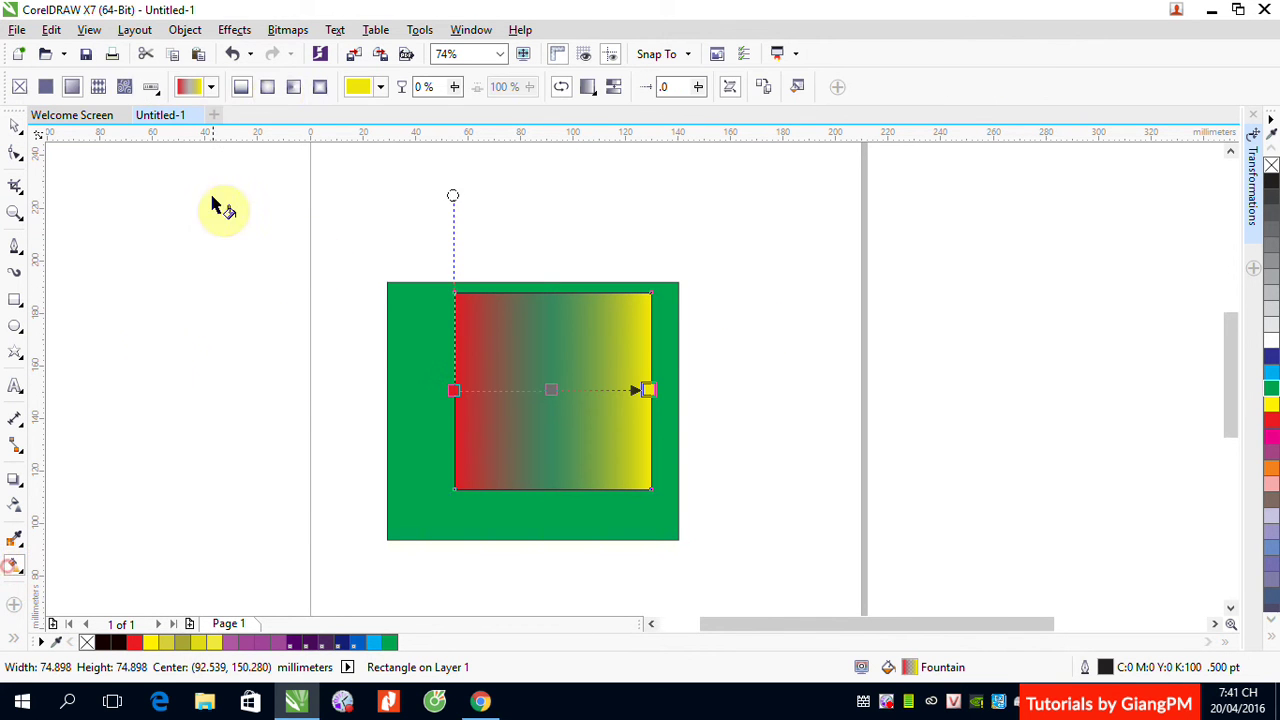
left_click(268, 87)
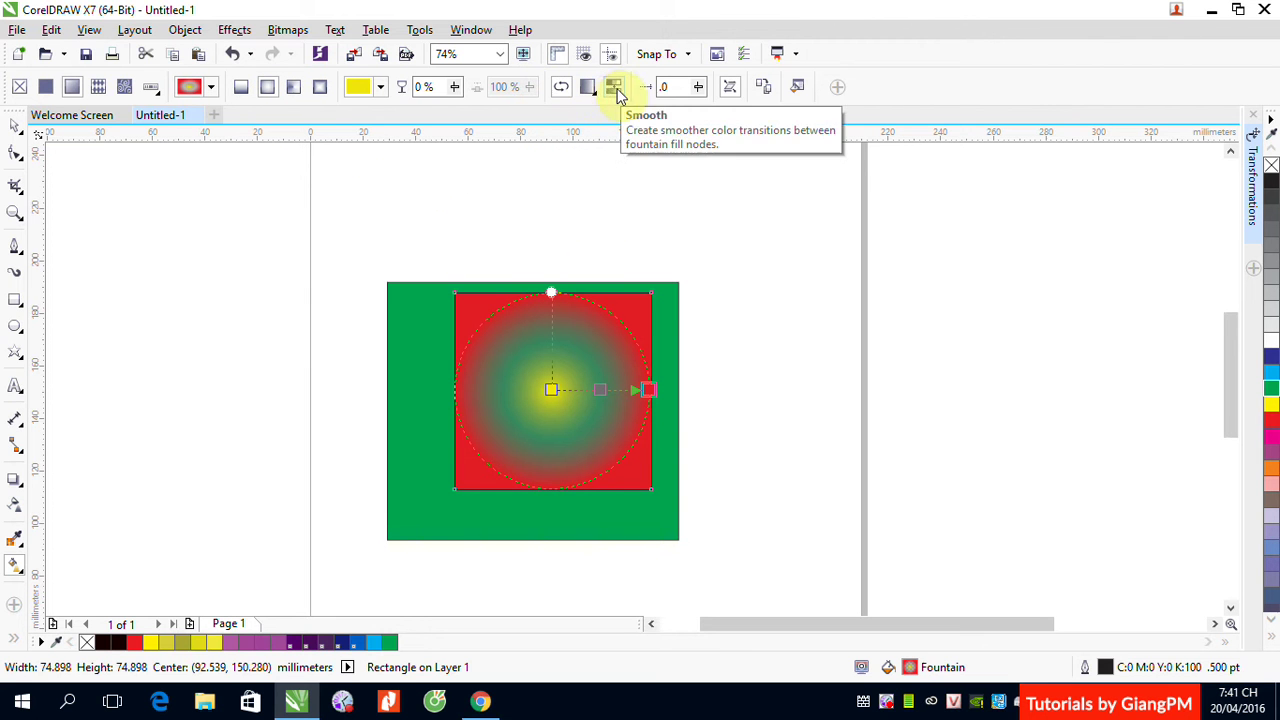
Add a node at the 75% position of the elliptical fill and colour it PANTONE solid coated blue, C82 M21 Y12 K0
double_click(576, 390)
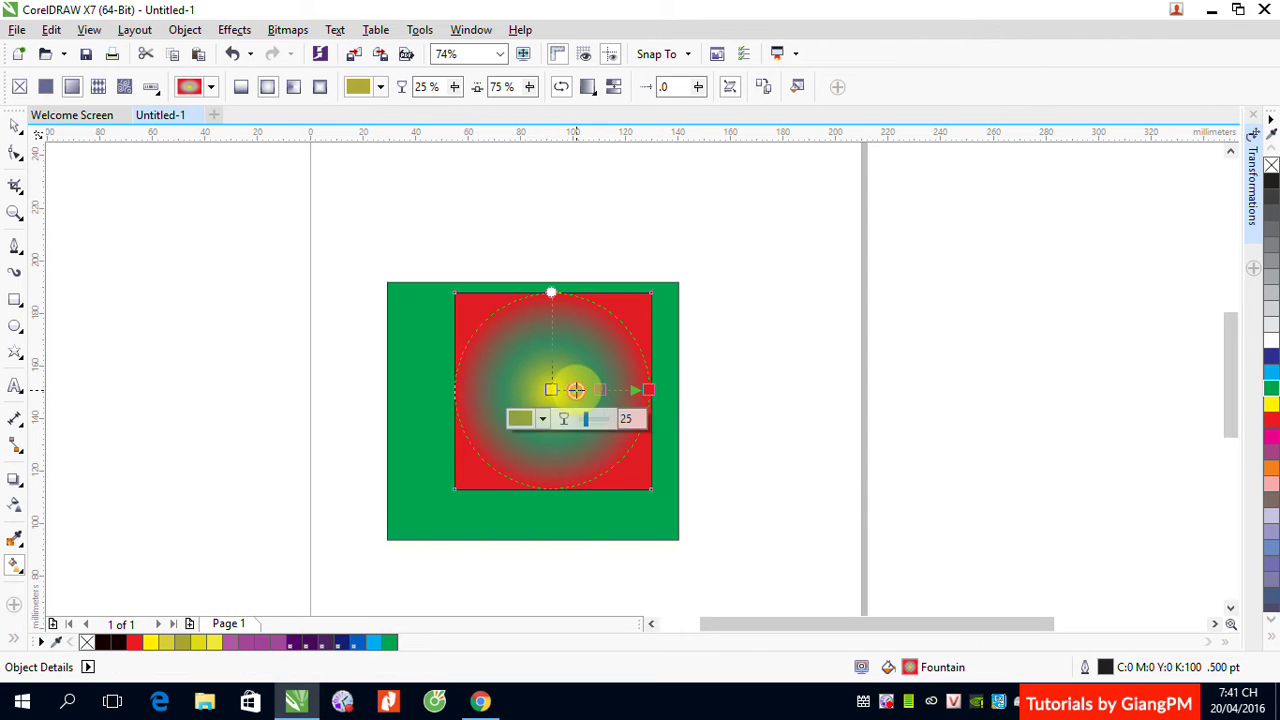
left_click(525, 419)
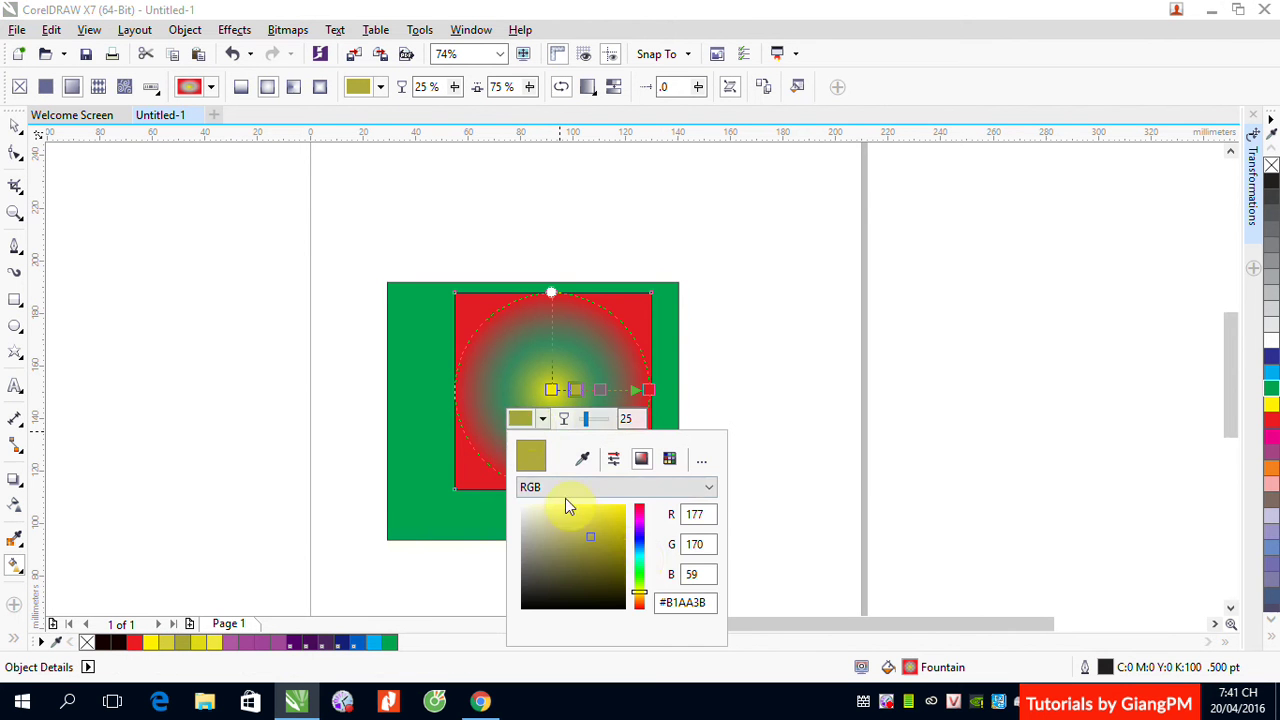
left_click(669, 460)
left_click(600, 552)
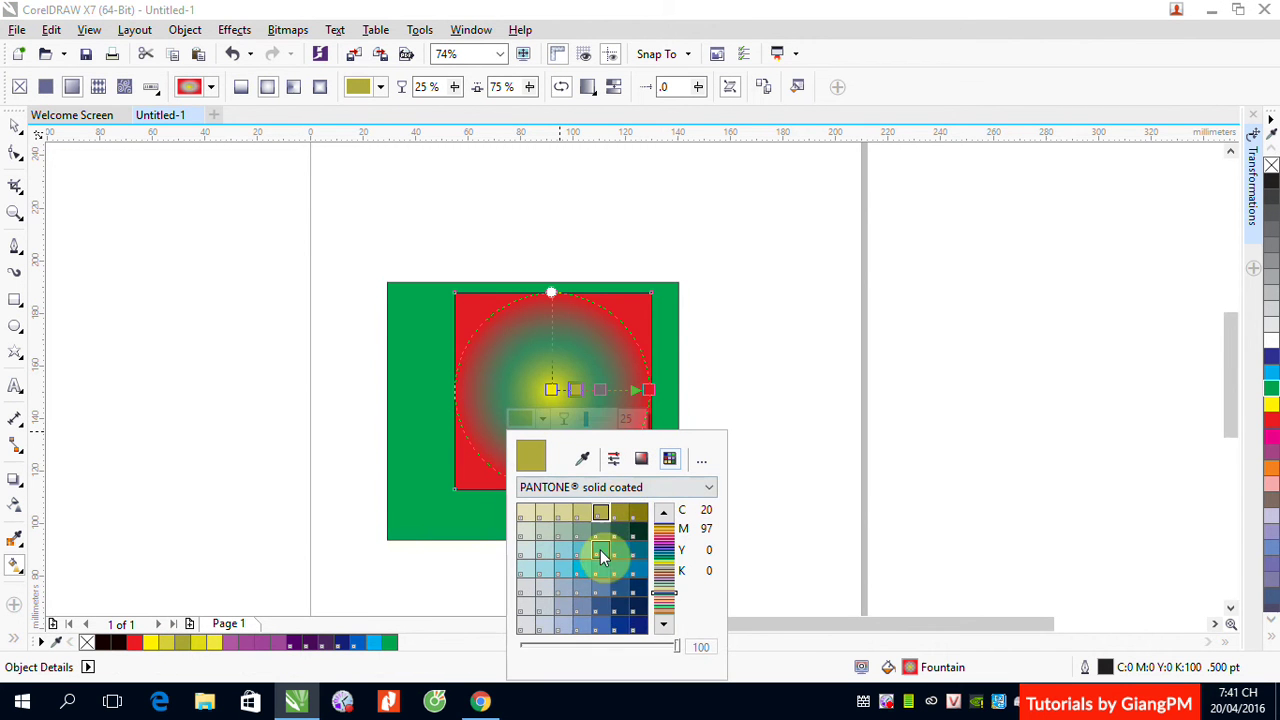
left_click(598, 566)
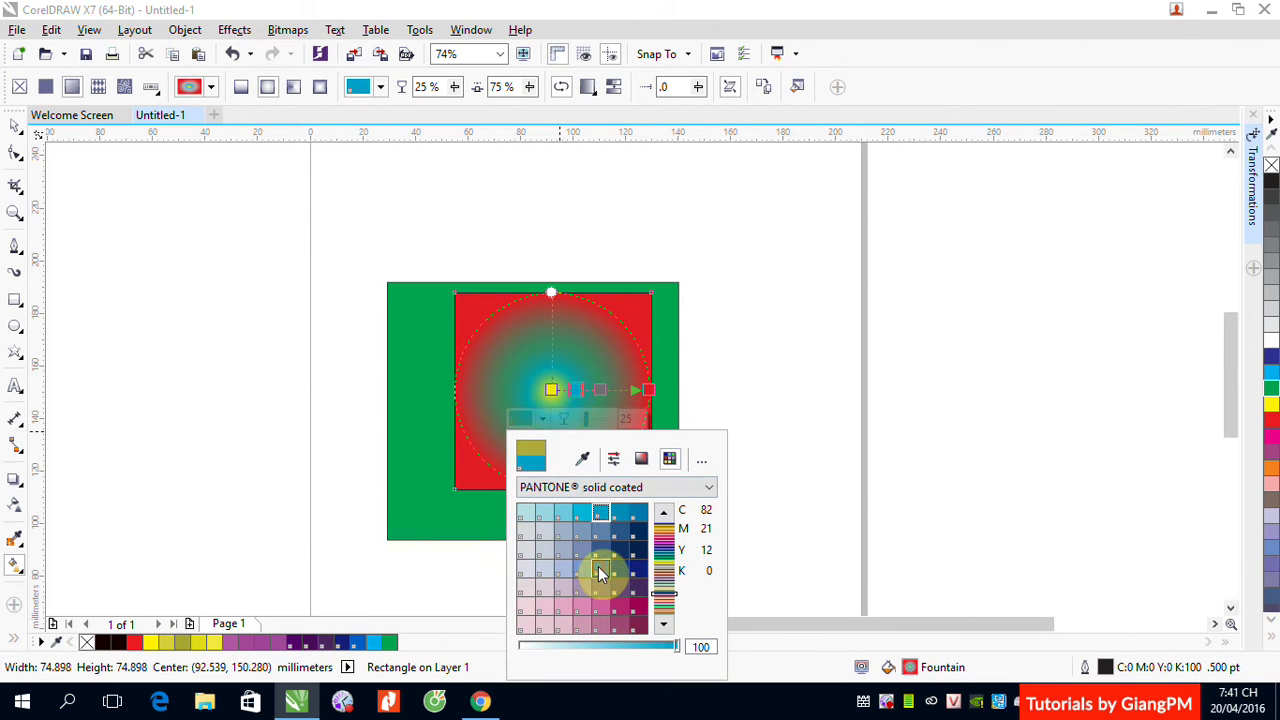
Add another node at the 30% position of the elliptical fill and set its colour to olive #9E9F4D
left_click(620, 391)
double_click(620, 390)
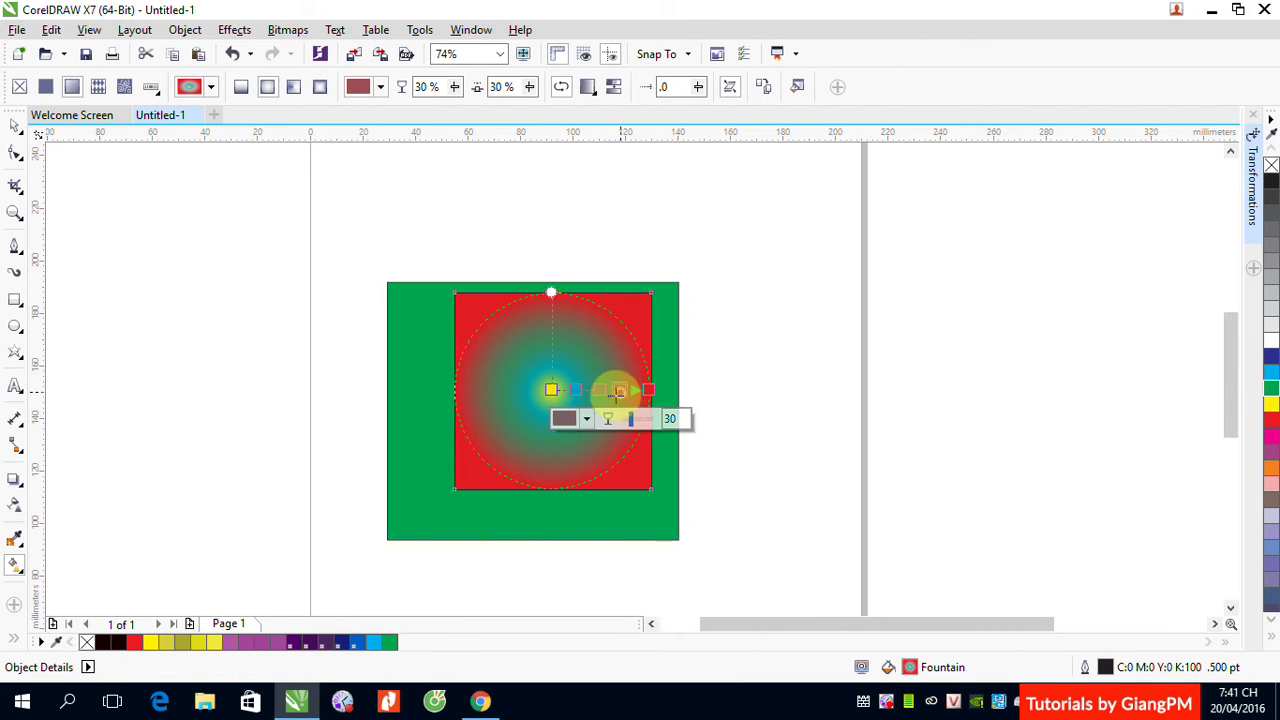
left_click(572, 420)
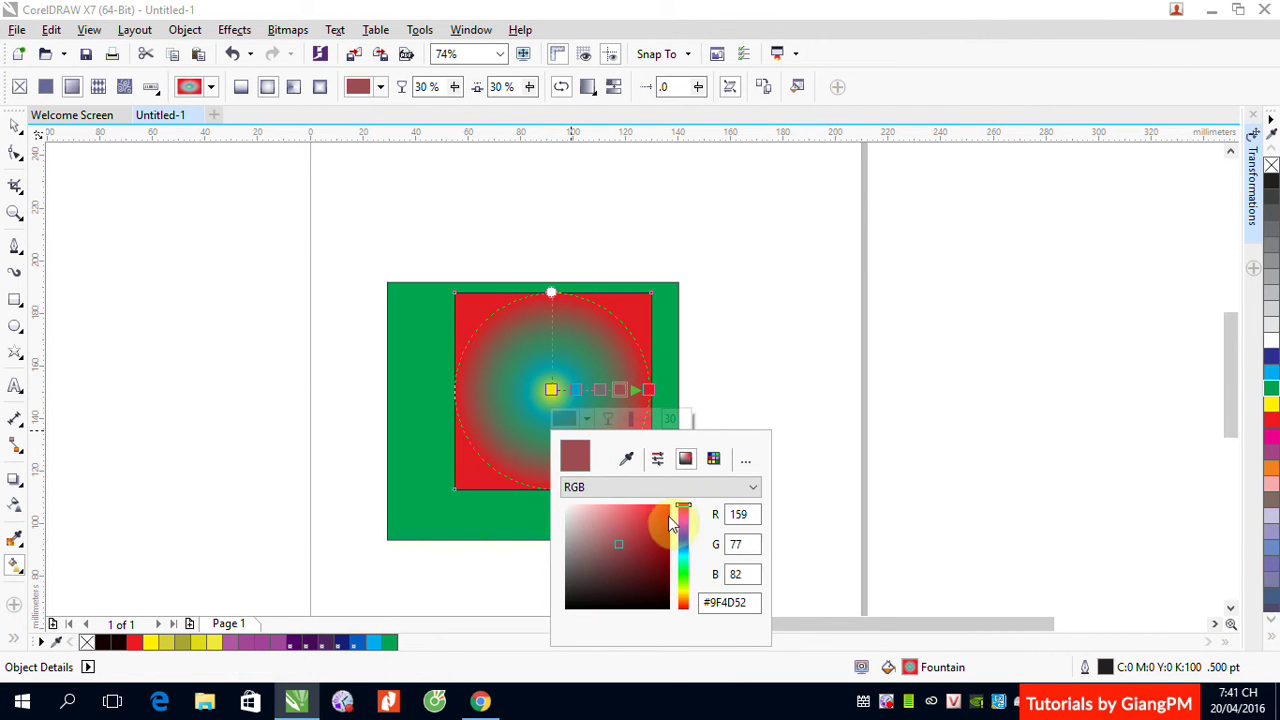
left_click_drag(672, 522, 684, 598)
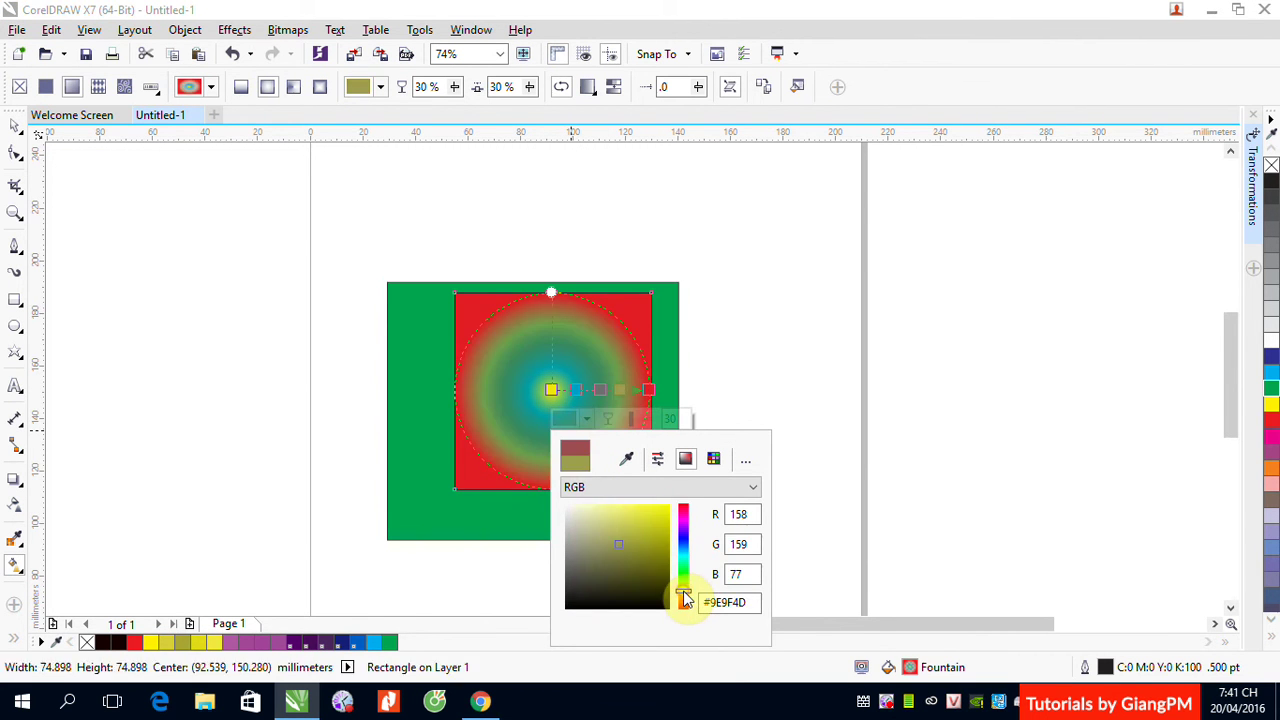
left_click(781, 358)
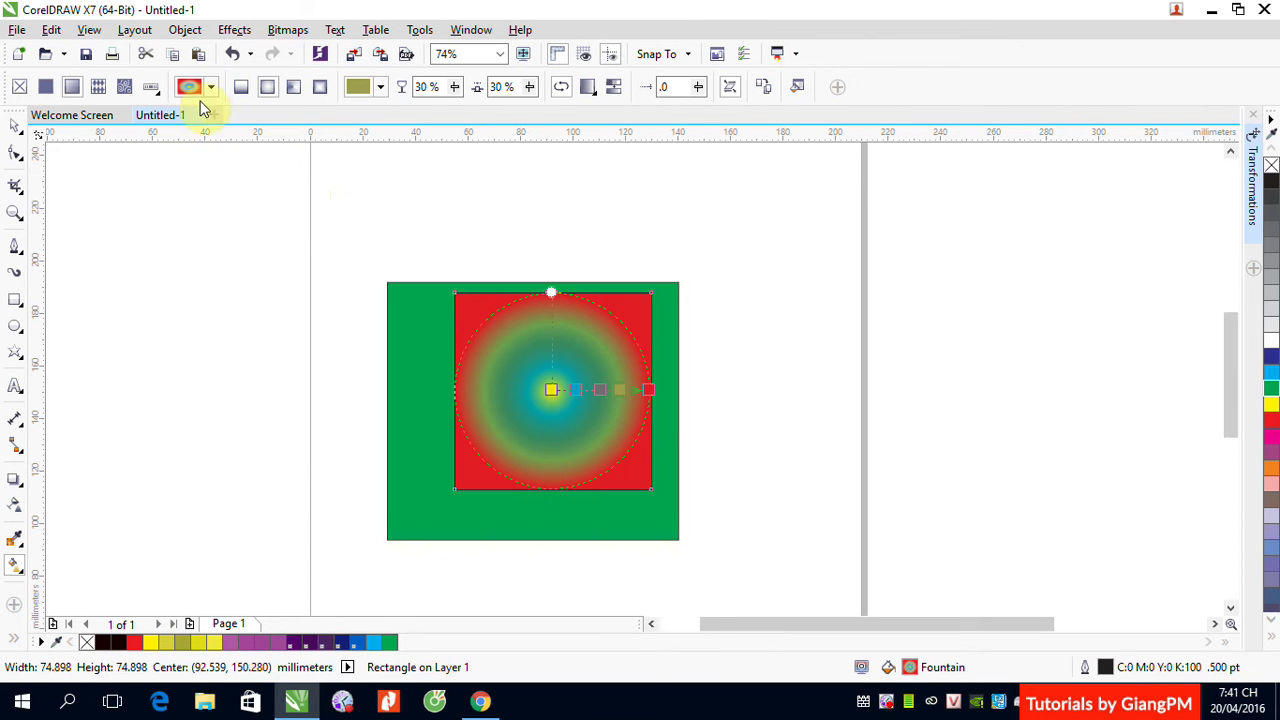
Change the multicoloured square's fountain fill type to Conical and after that to Rectangular
left_click(293, 86)
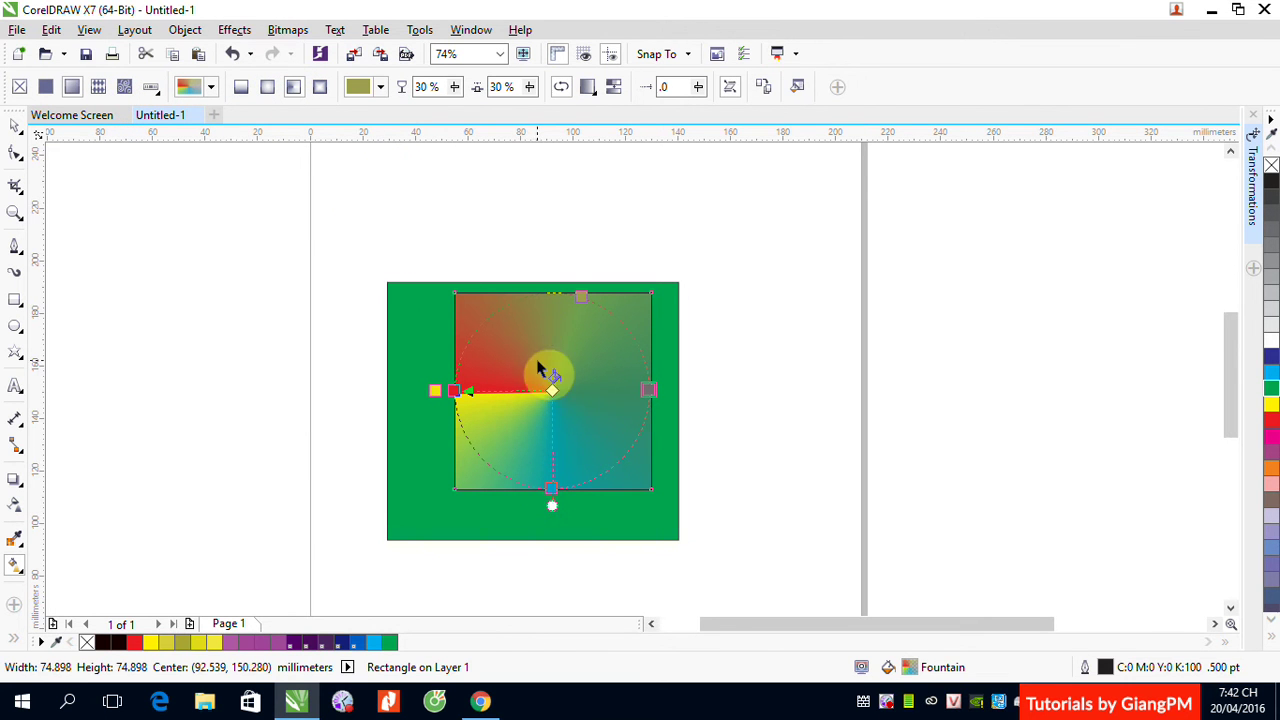
left_click(320, 87)
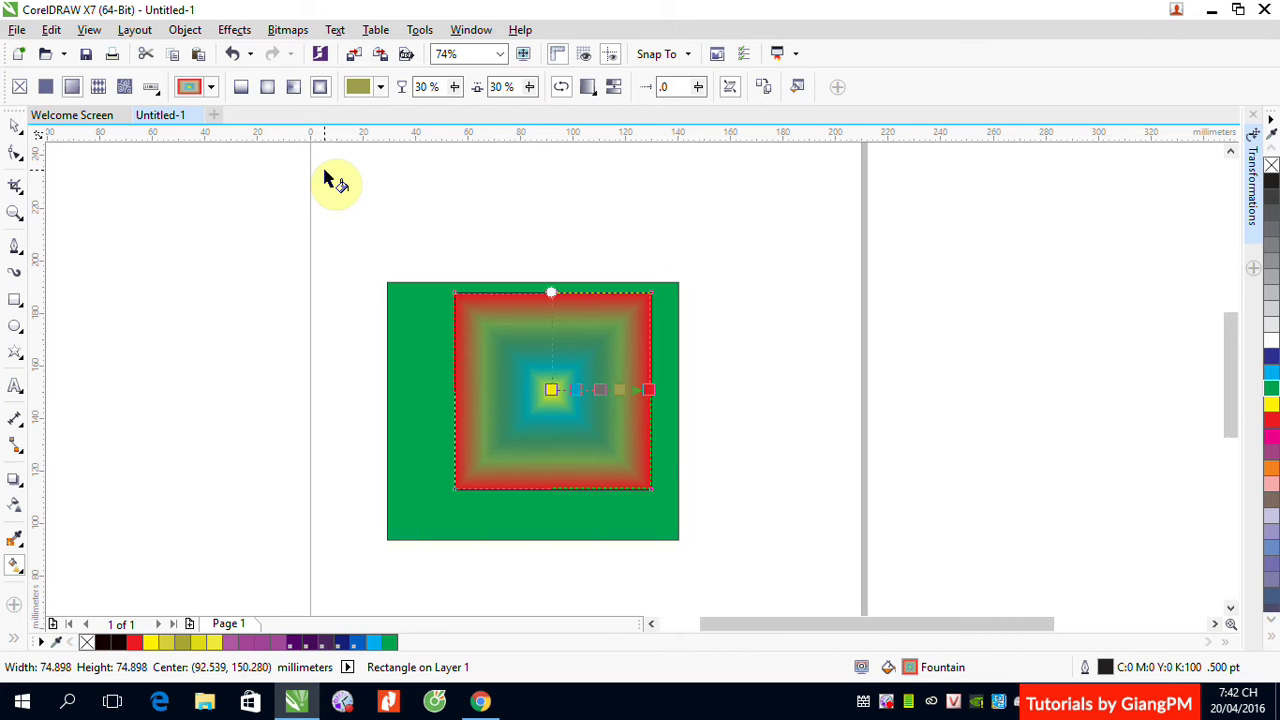
Delete the gradient square and the green rectangle behind it from the page
left_click(16, 126)
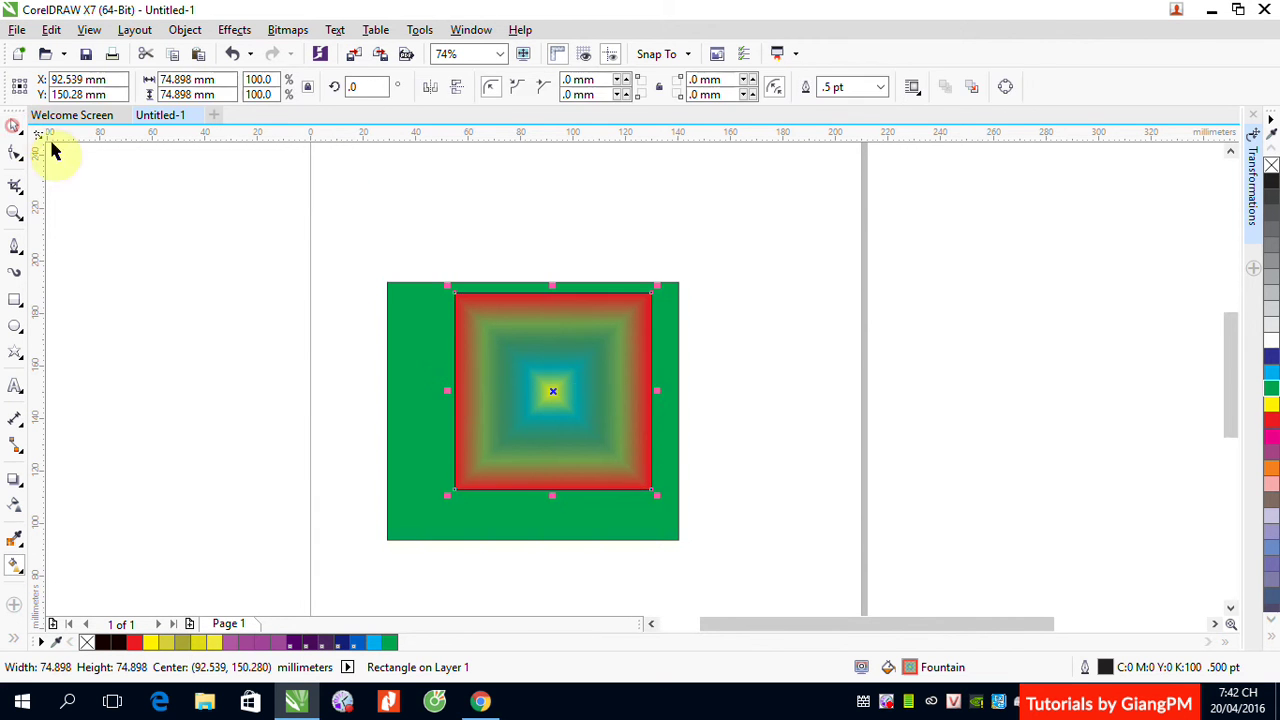
left_click(438, 228)
left_click(510, 325)
key("Delete")
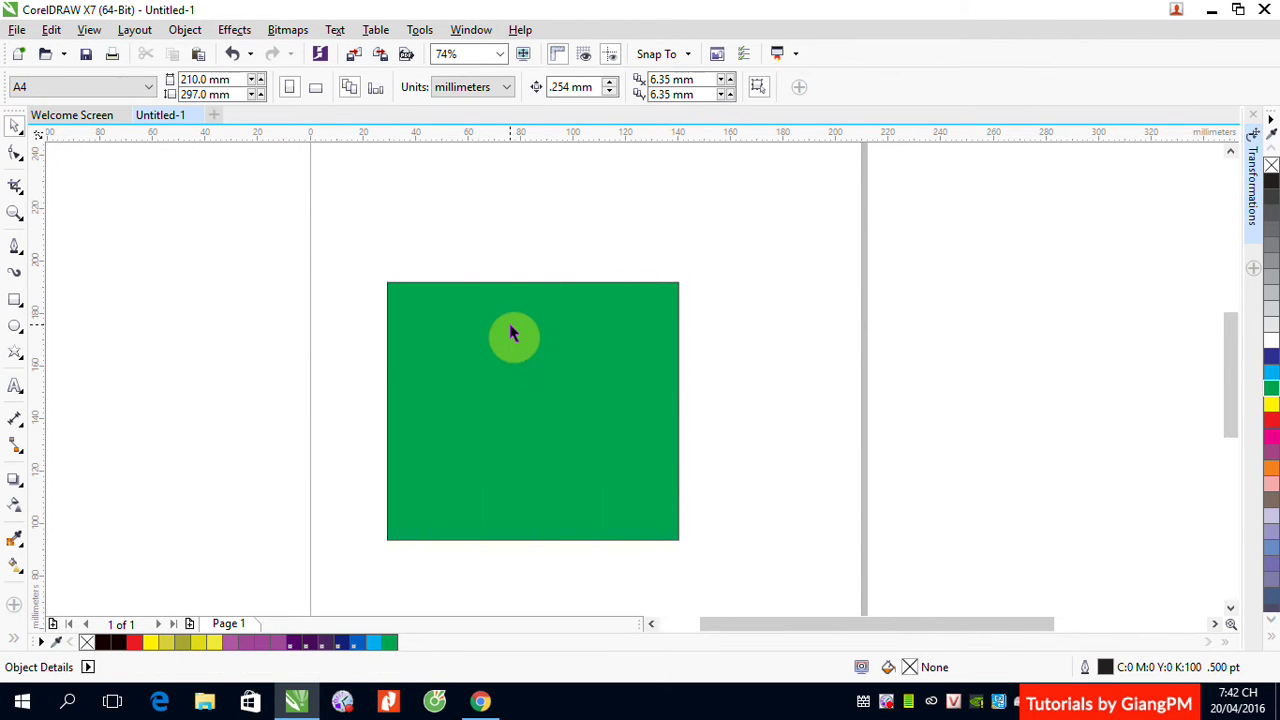
left_click(517, 437)
key("Delete")
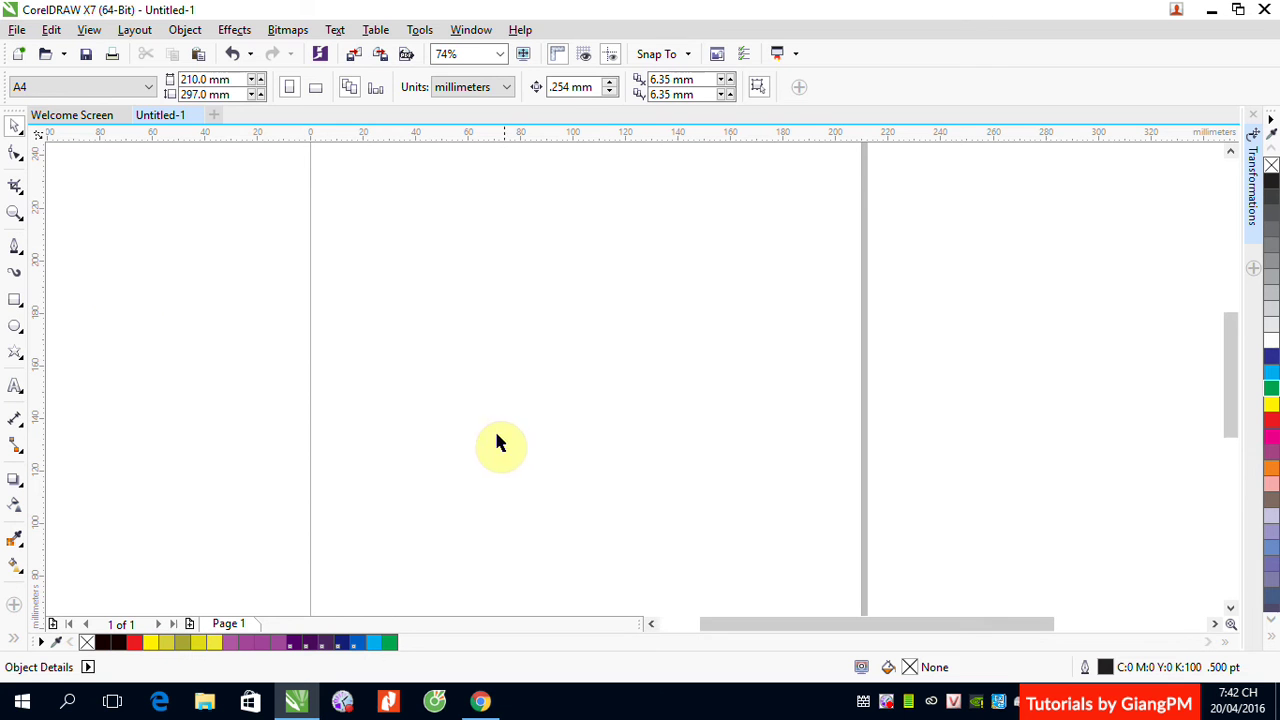
Draw a square about 69.5 mm wide on the page and apply a vector pattern fill to it
left_click(15, 299)
mouse_move(446, 290)
left_mouse_down()
mouse_move(623, 443)
mouse_move(630, 472)
left_mouse_up()
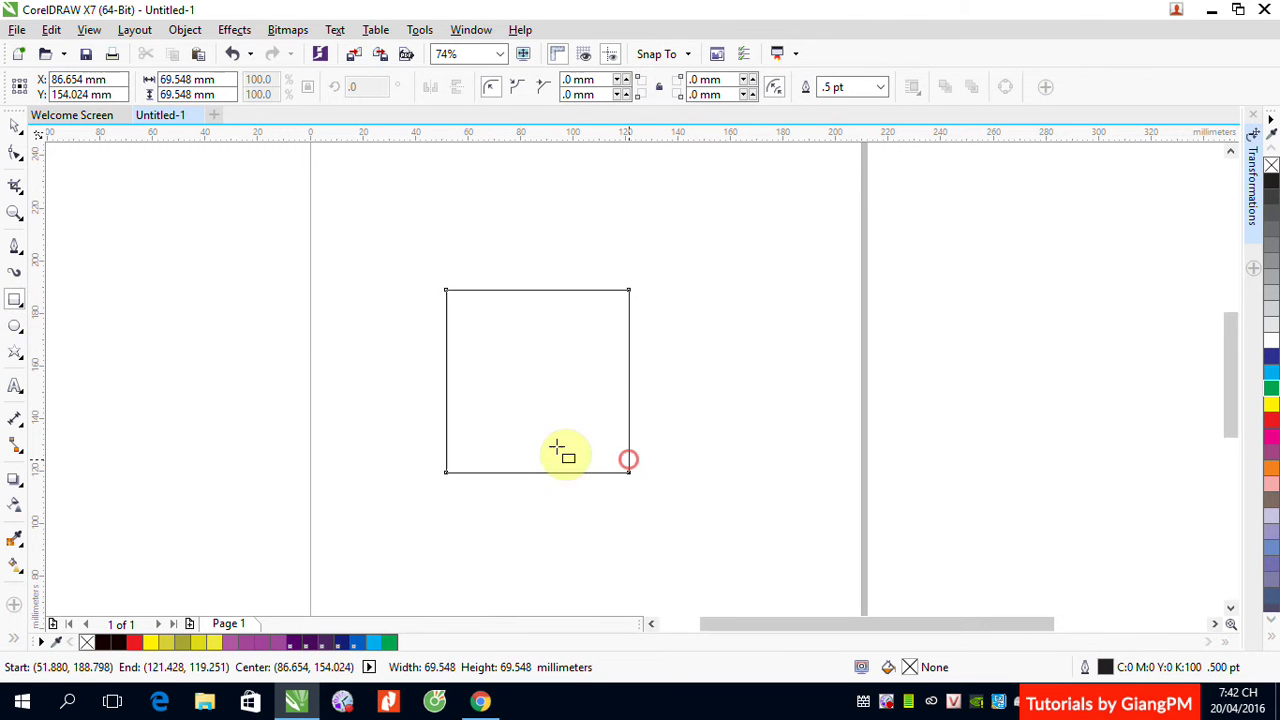
left_click(16, 566)
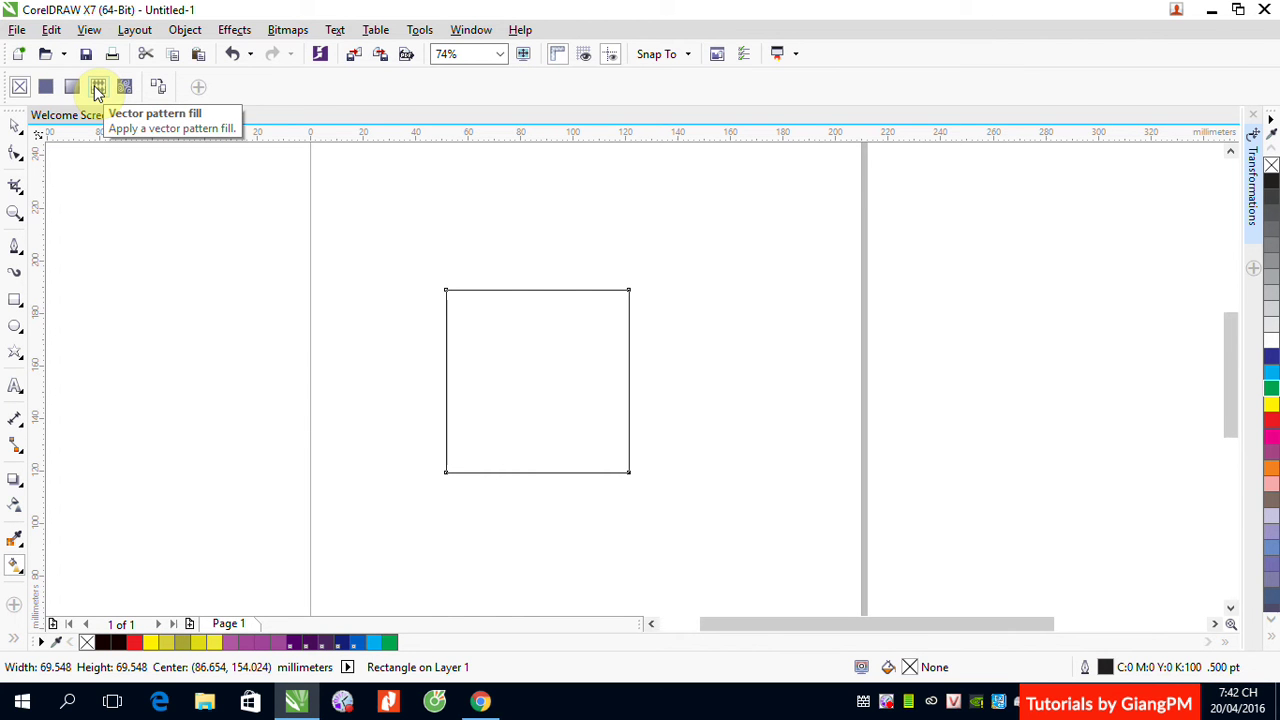
left_click(98, 90)
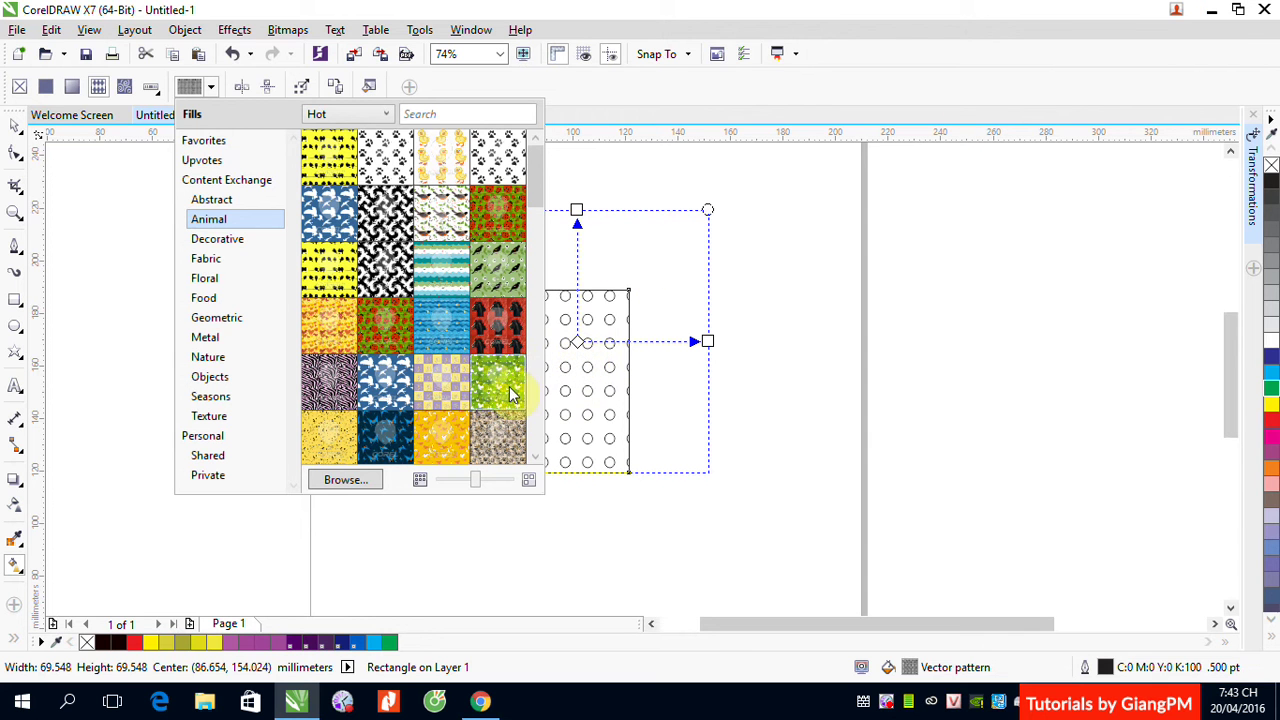
Try to apply a blue Animal pattern from Content Exchange, and check the Favorites and Upvotes collections
left_click(322, 222)
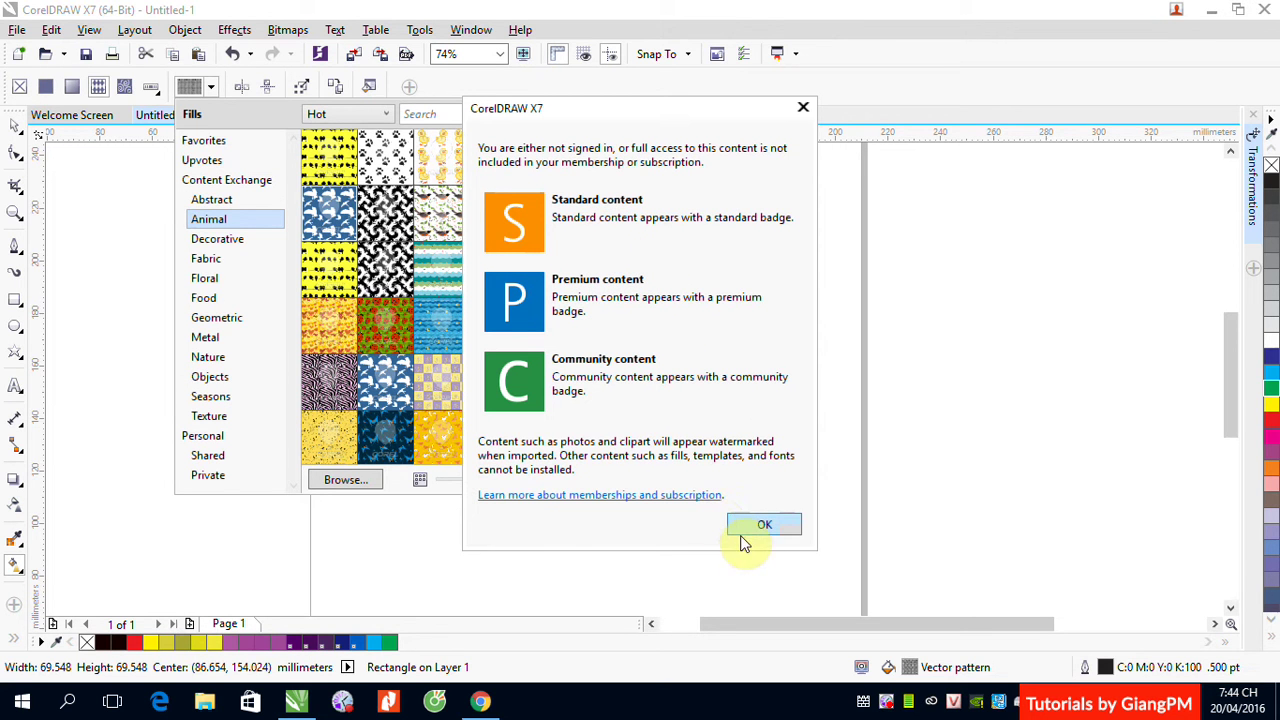
left_click(764, 527)
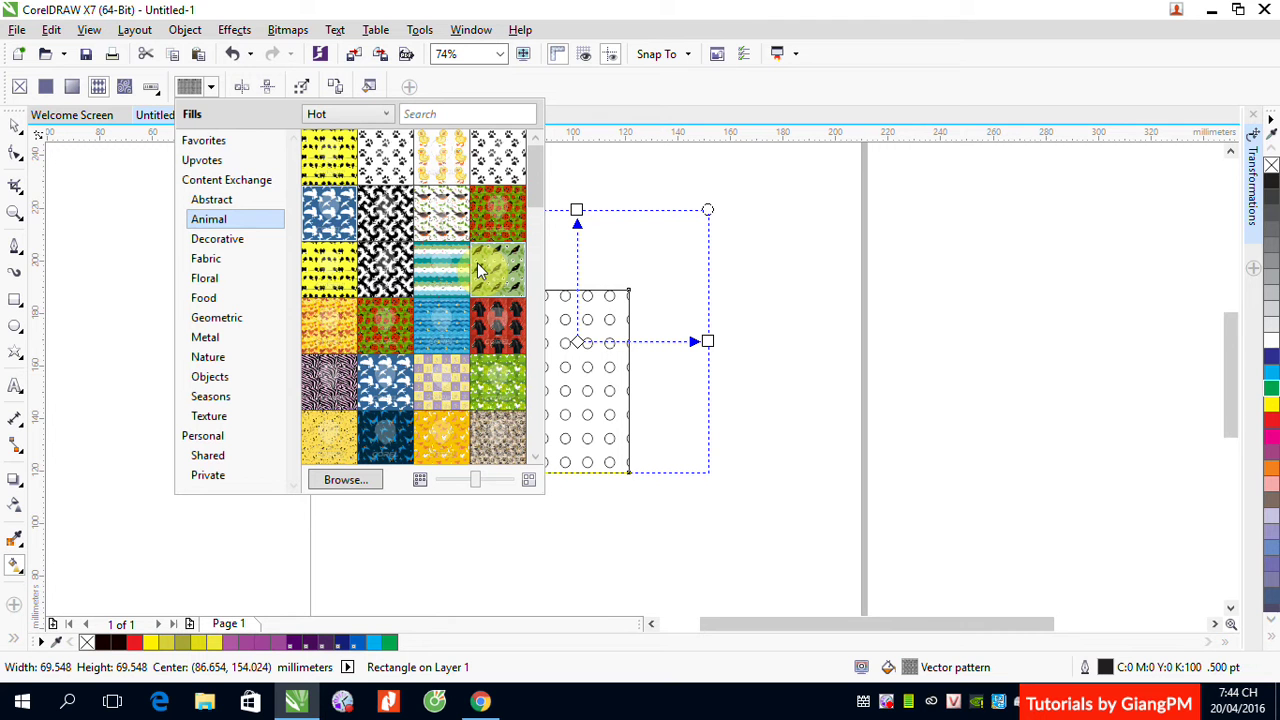
left_click(198, 145)
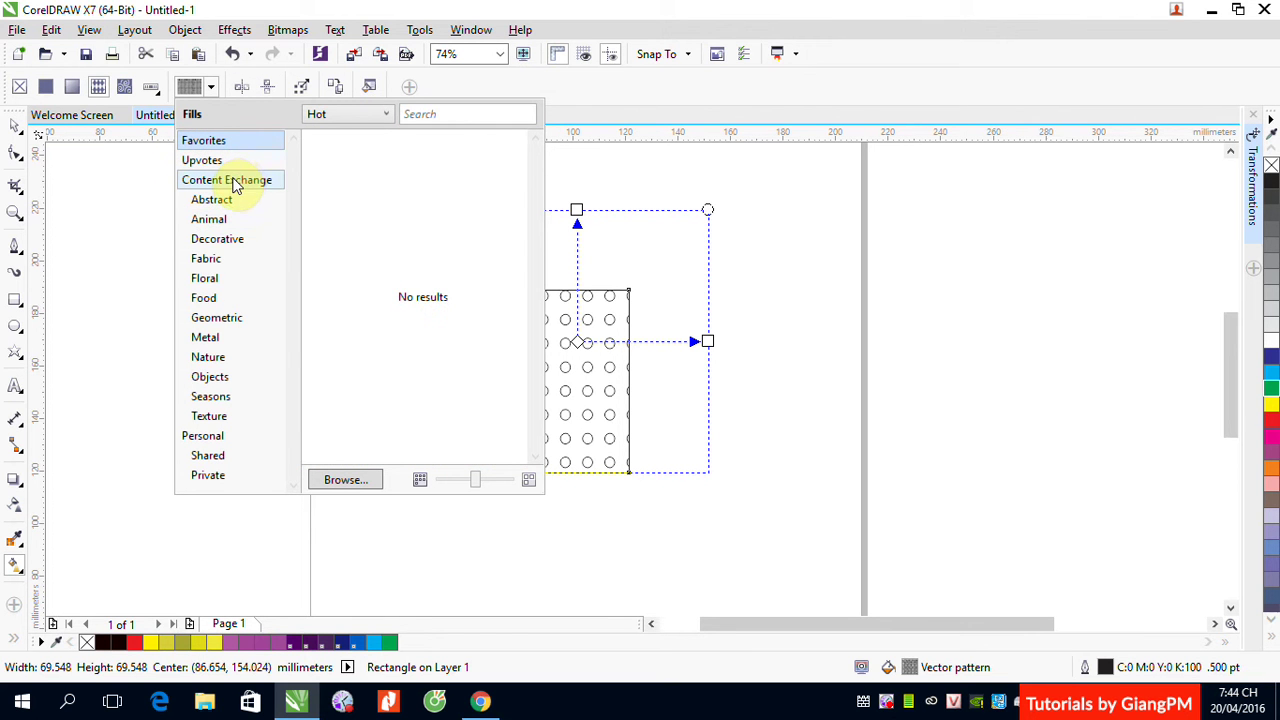
left_click(262, 188)
left_click(208, 161)
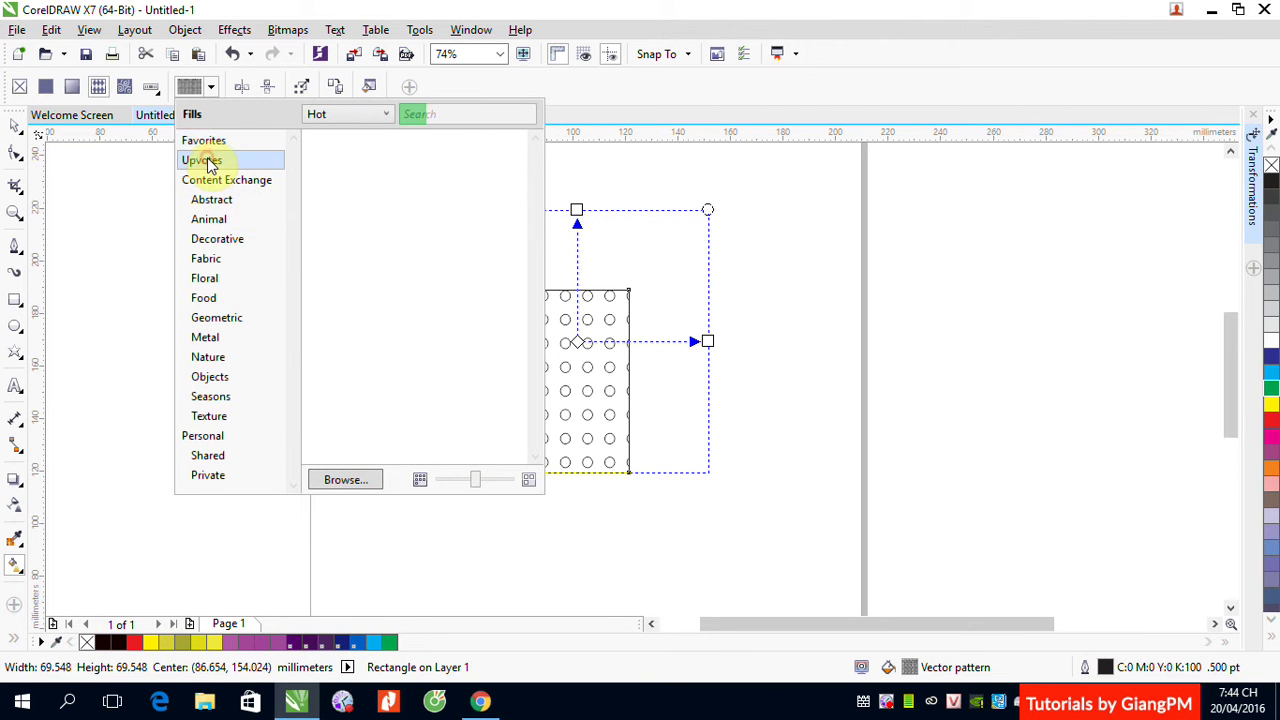
Apply the LED vector pattern from the Personal fills to the square
left_click(212, 436)
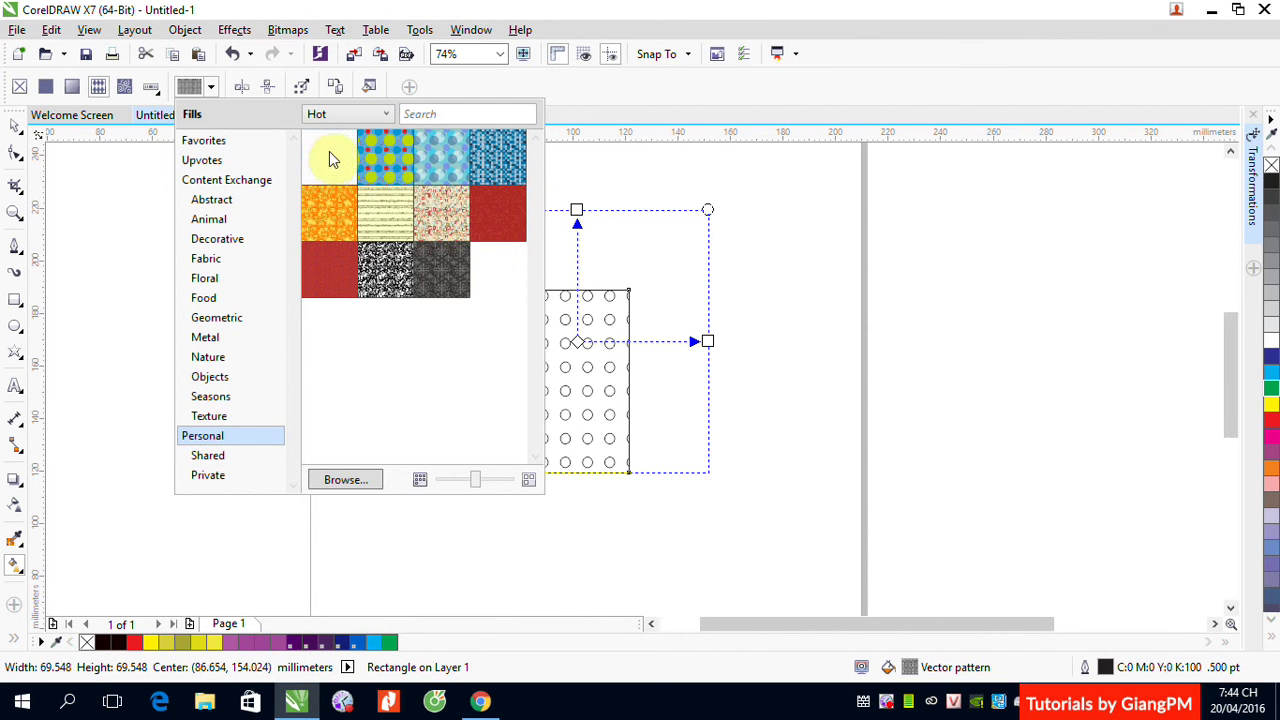
mouse_move(386, 176)
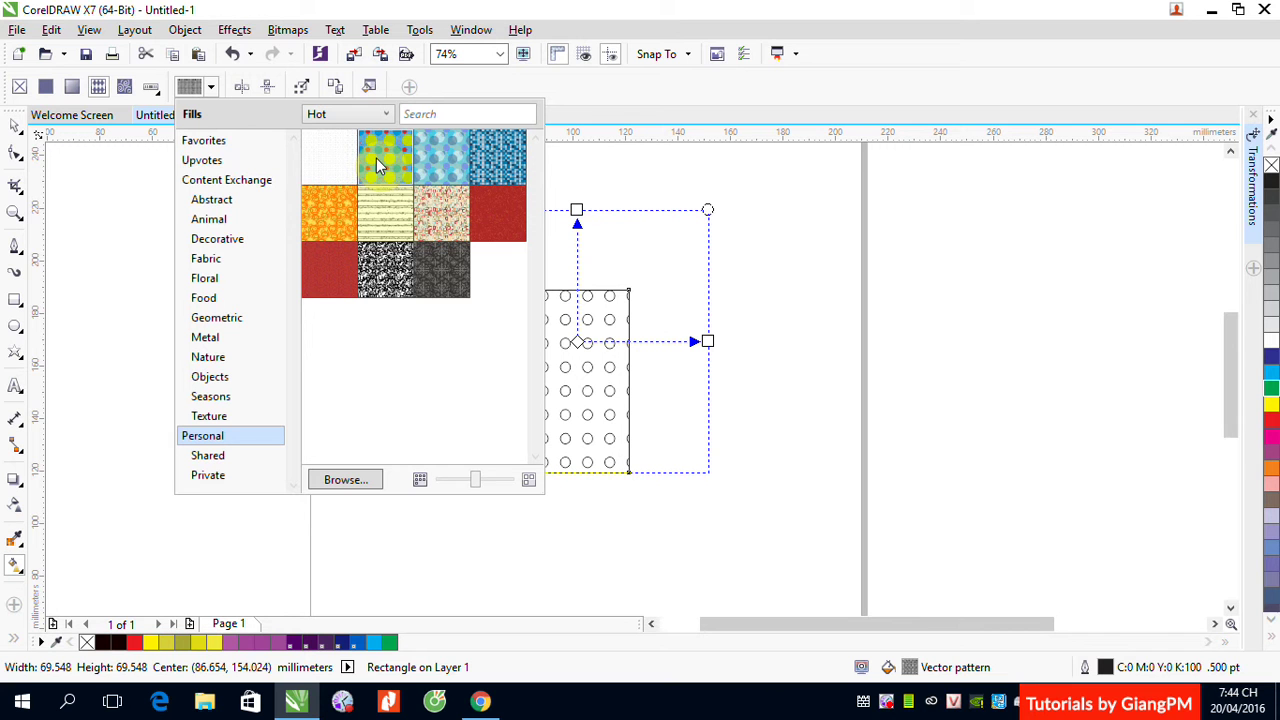
left_click(331, 161)
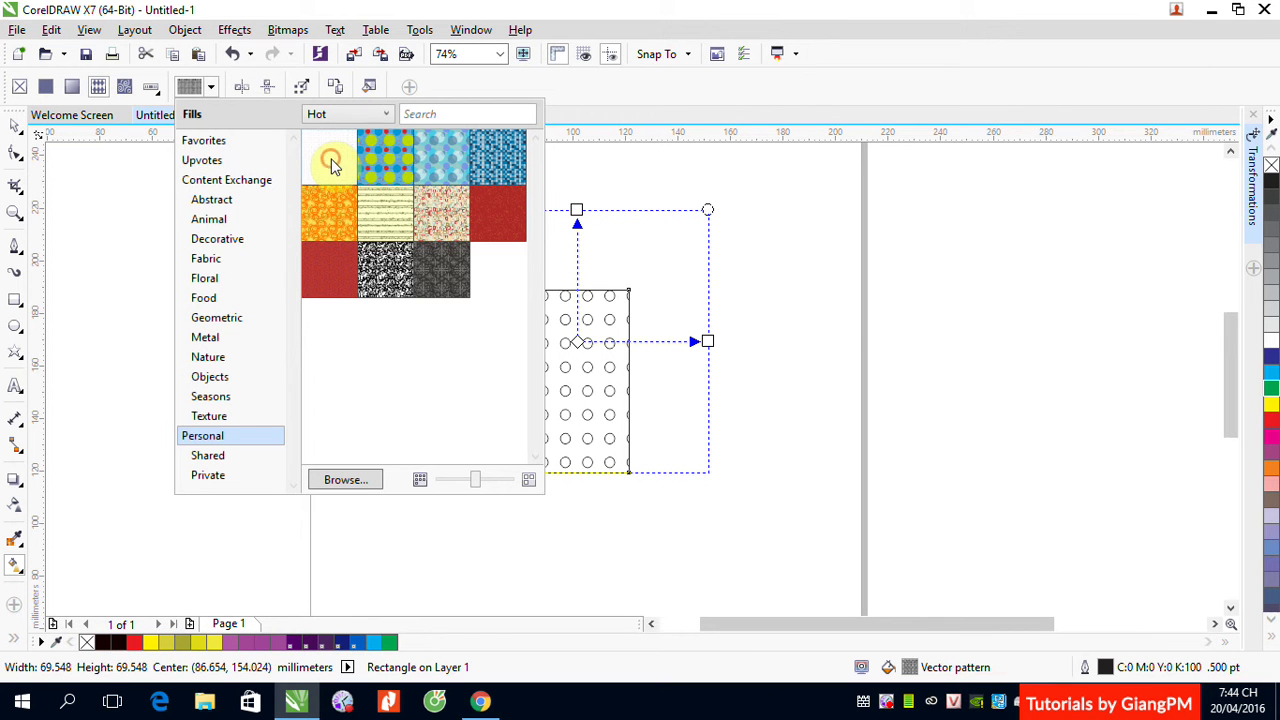
mouse_move(340, 175)
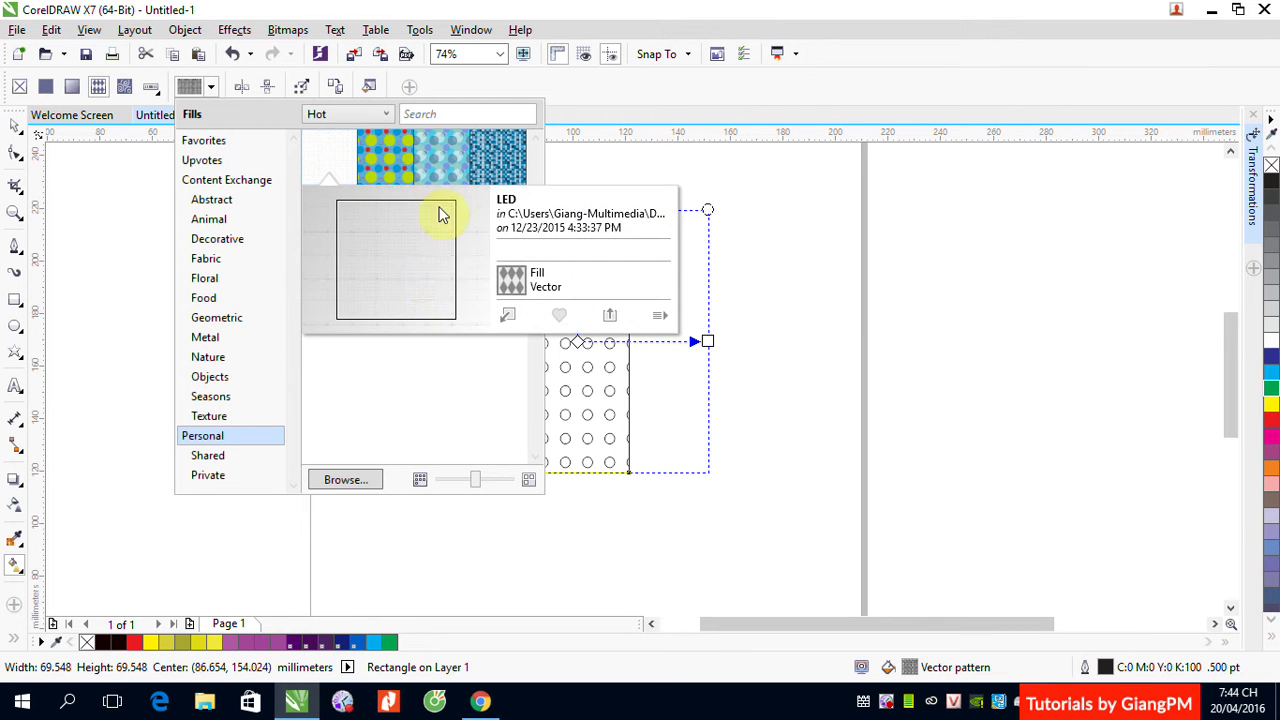
left_click(414, 271)
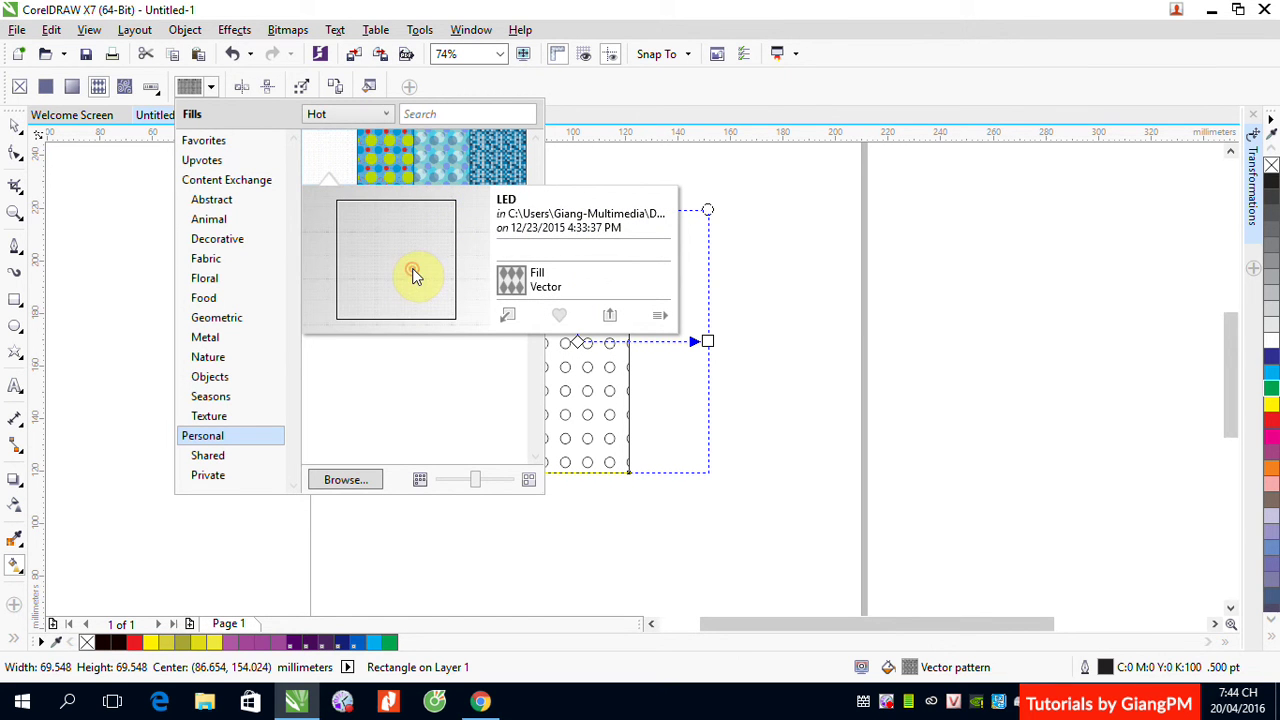
left_click(513, 316)
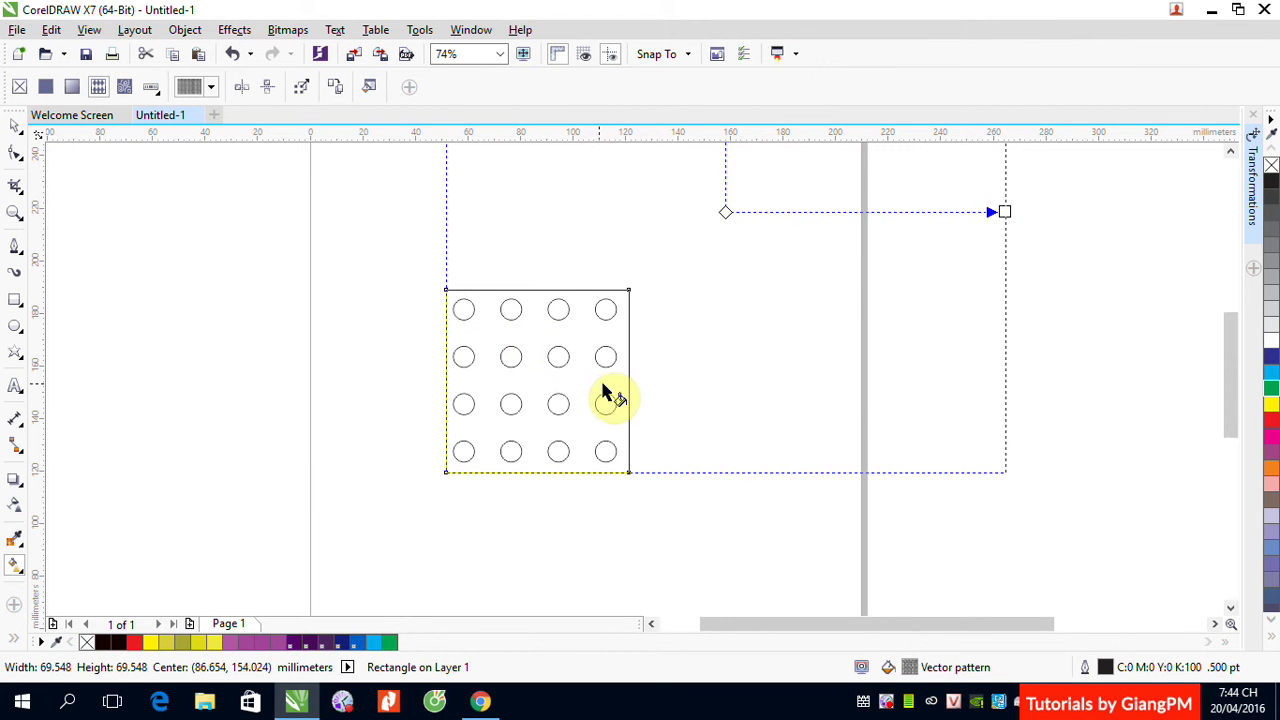
Leave fill editing, zoom in on the circle-patterned square and select it as an object
scroll(605, 398, "down", 4)
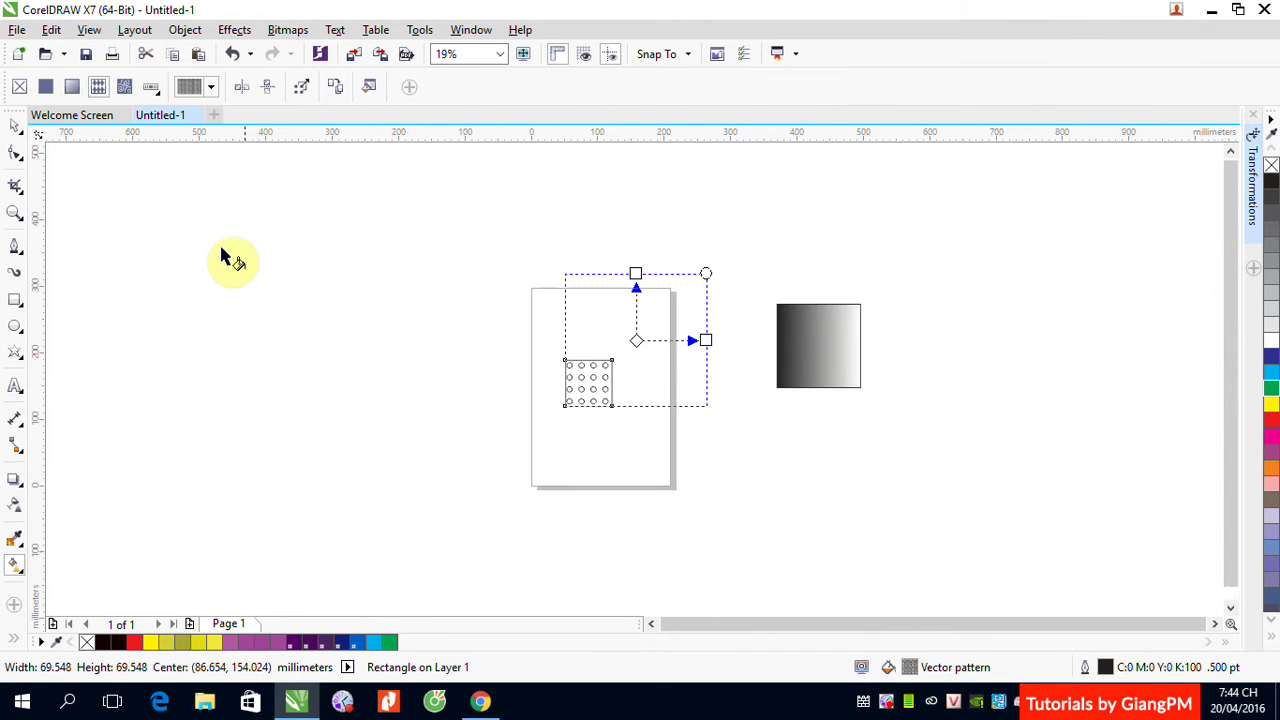
left_click(17, 127)
left_click(114, 228)
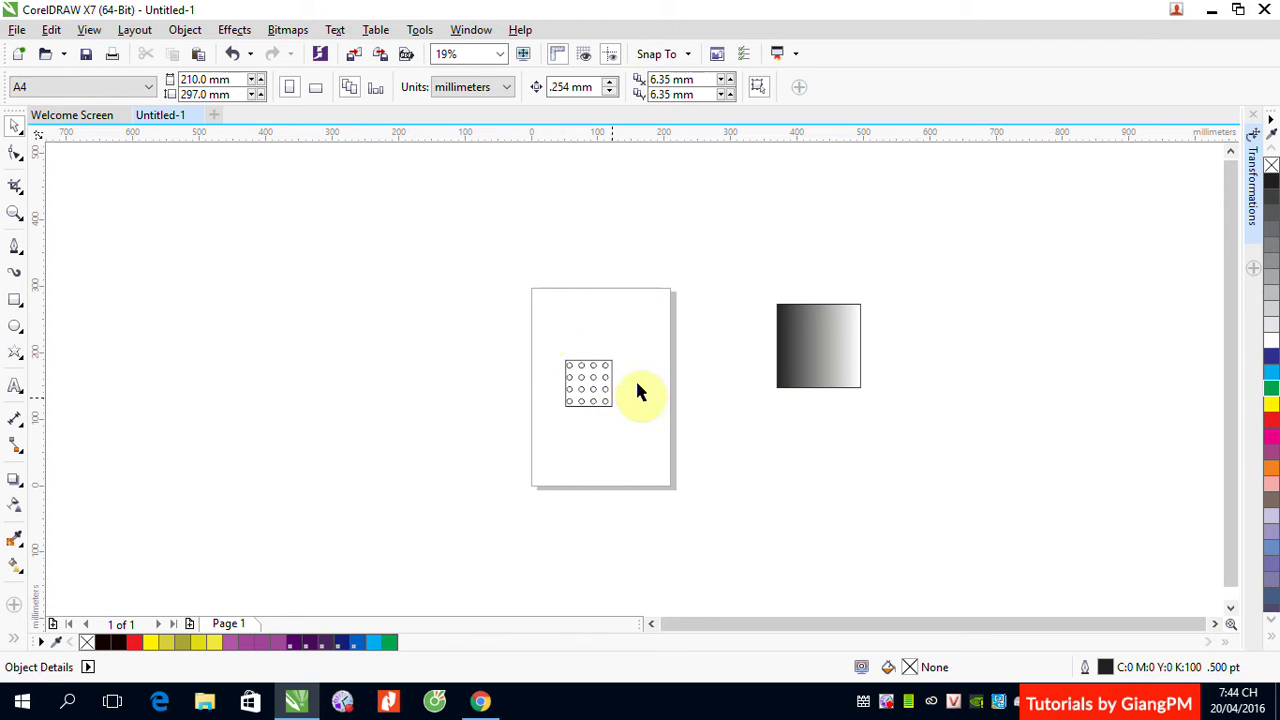
left_click(15, 126)
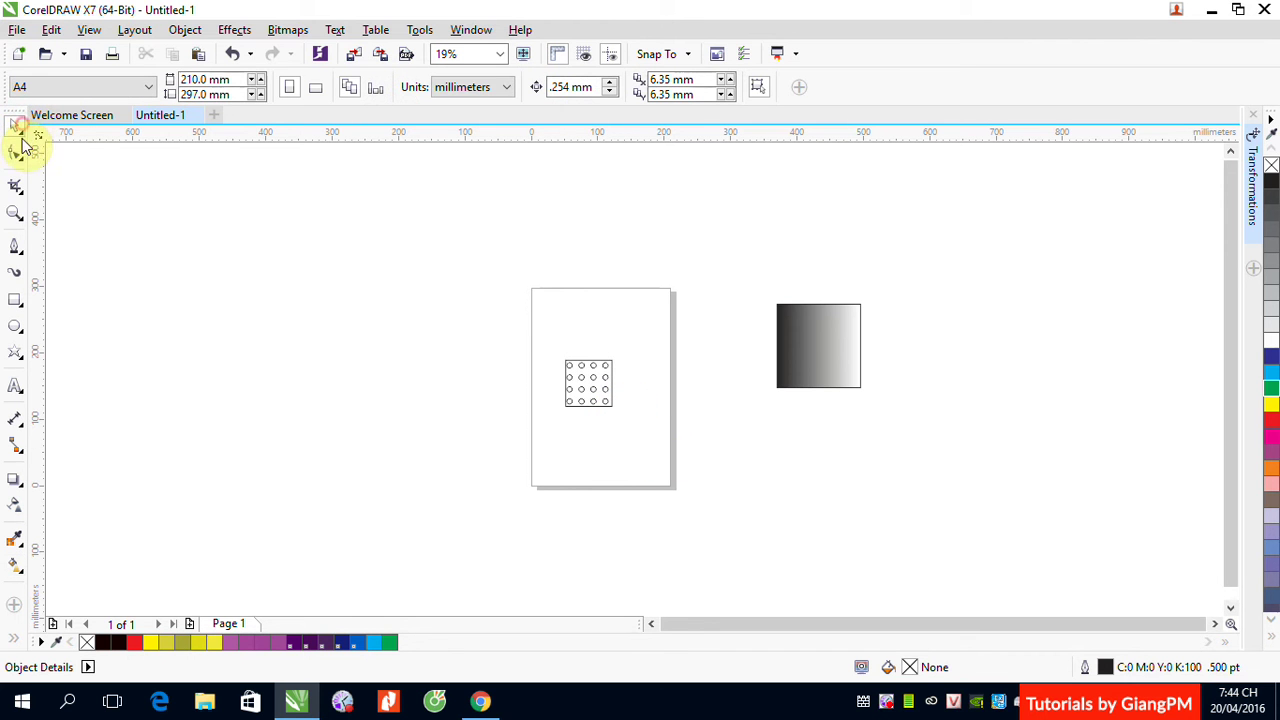
key("z")
left_click_drag(534, 346, 698, 444)
key("space")
left_click(543, 256)
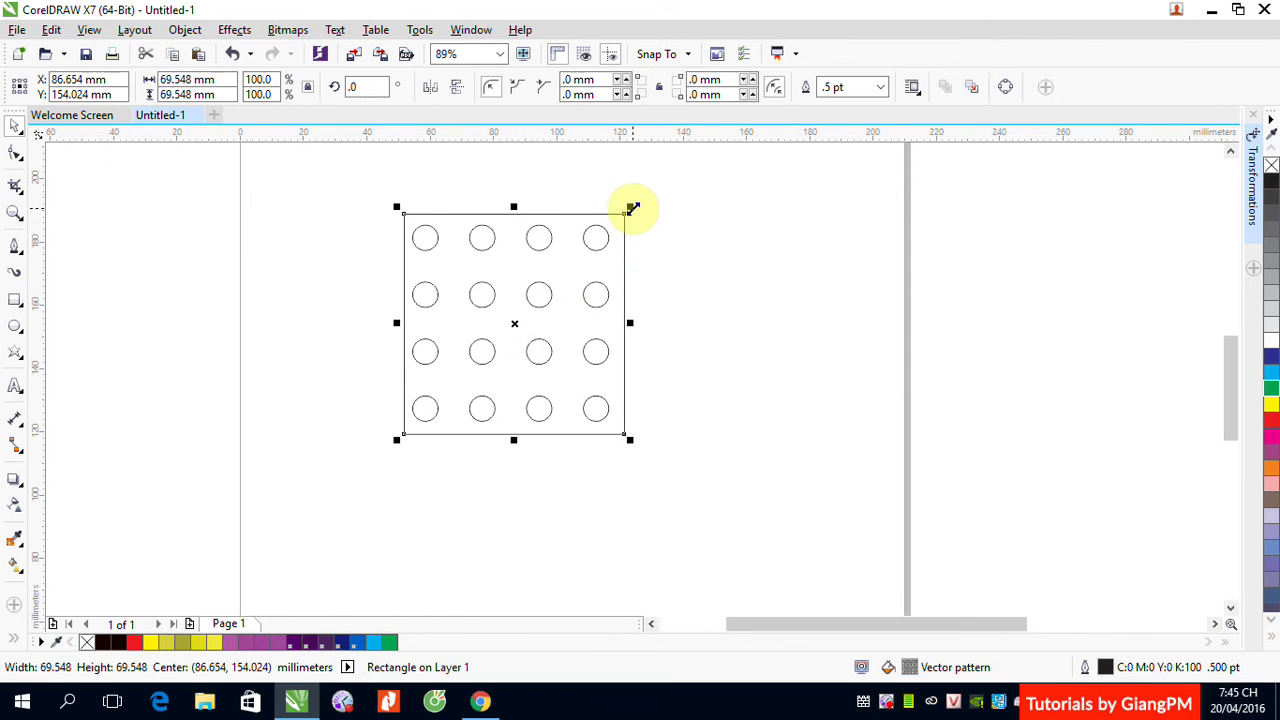
Scale the circle-patterned square to about 190.6 mm, 315.5 mm and back down to about 83.8 mm wide to test how its pattern tiles
scroll(634, 206, "down", 4)
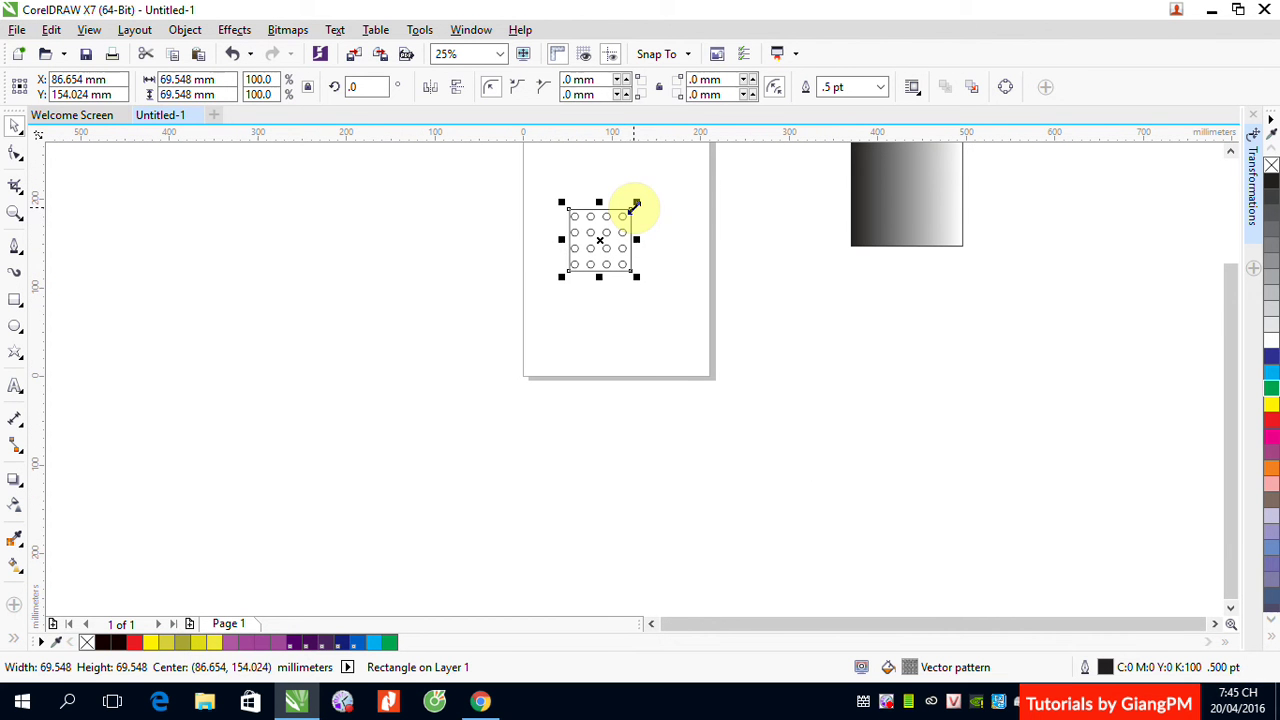
left_click_drag(562, 277, 323, 385)
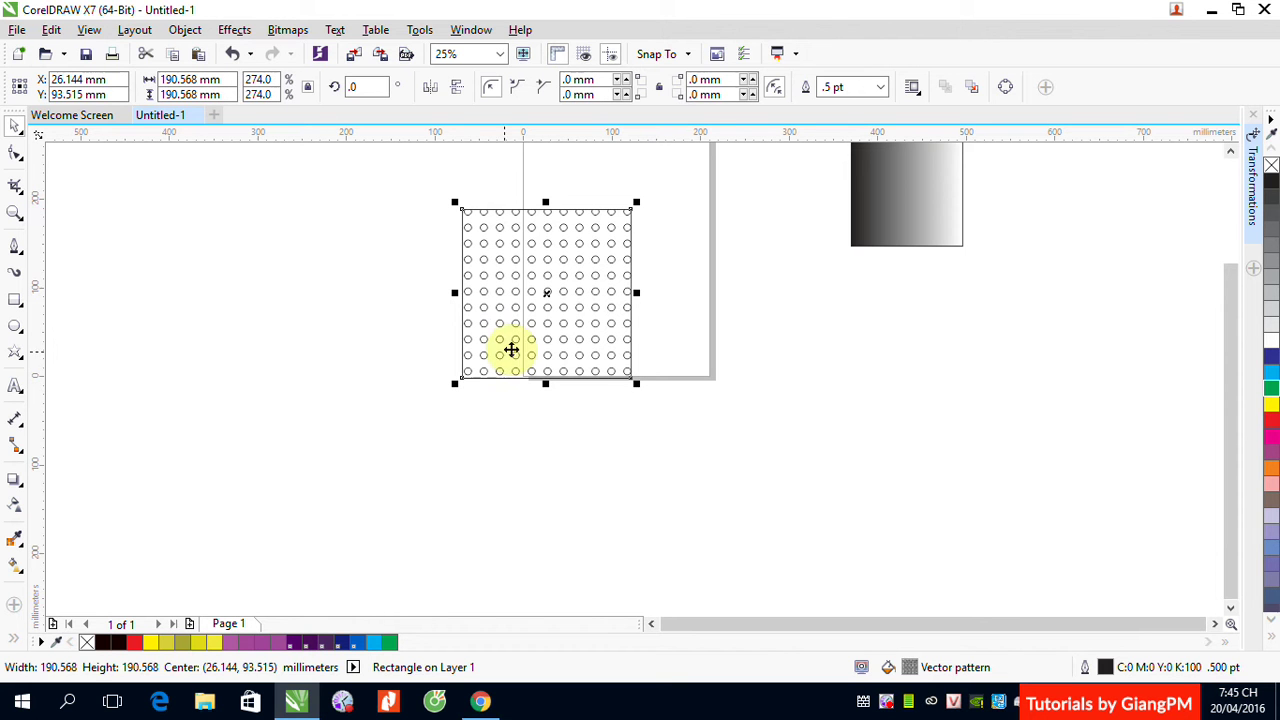
left_click_drag(455, 384, 273, 508)
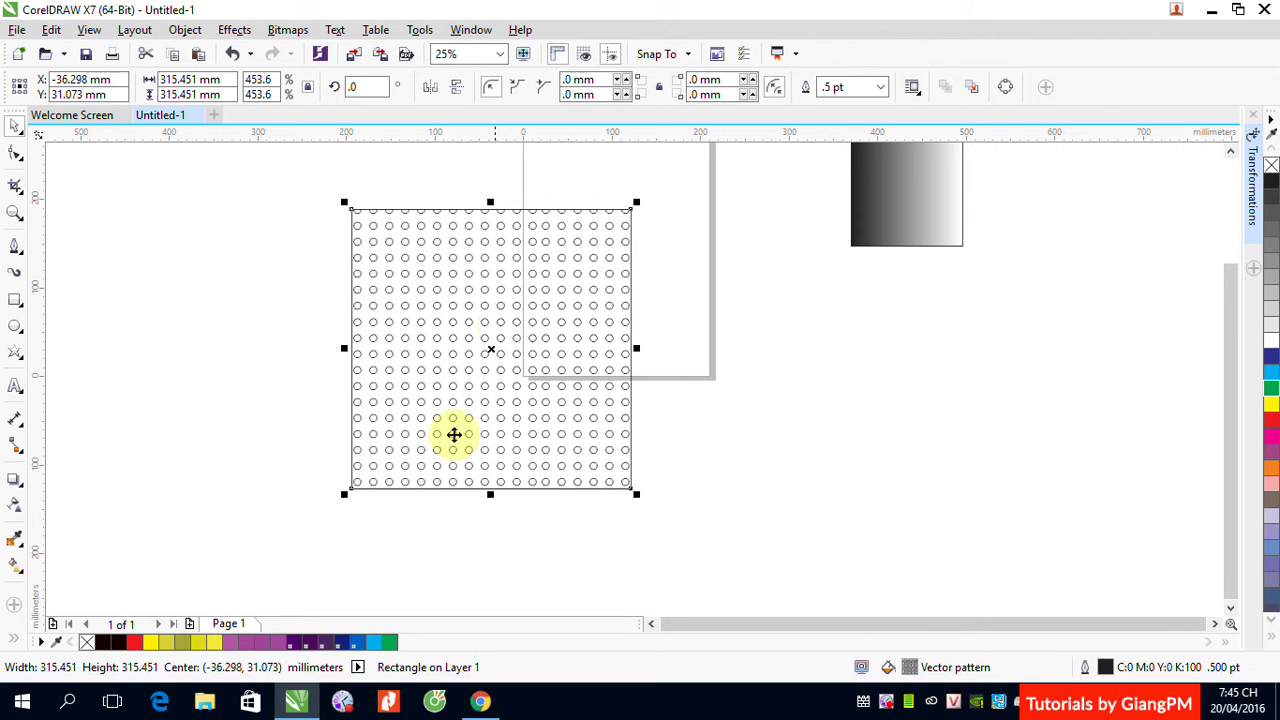
left_click_drag(345, 492, 549, 289)
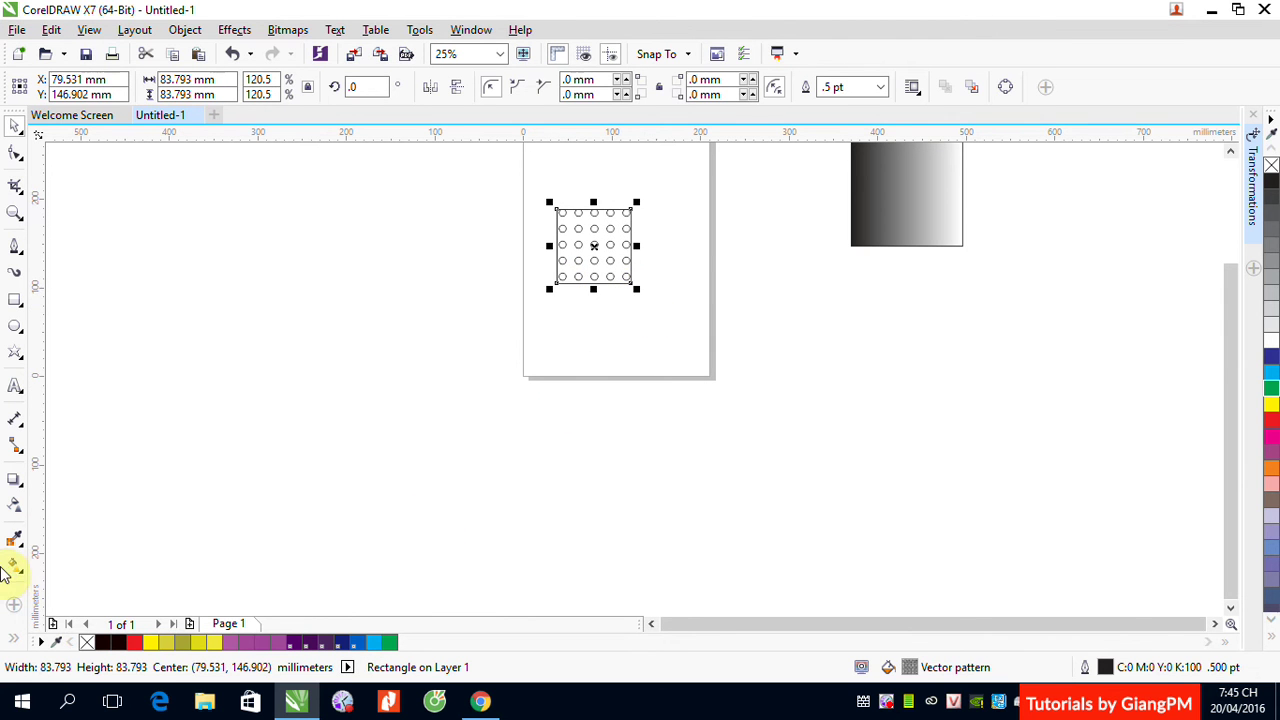
Examine the square's vector pattern settings in Edit Fill, including its mirroring and transformation options, and leave them without changes
left_click(15, 566)
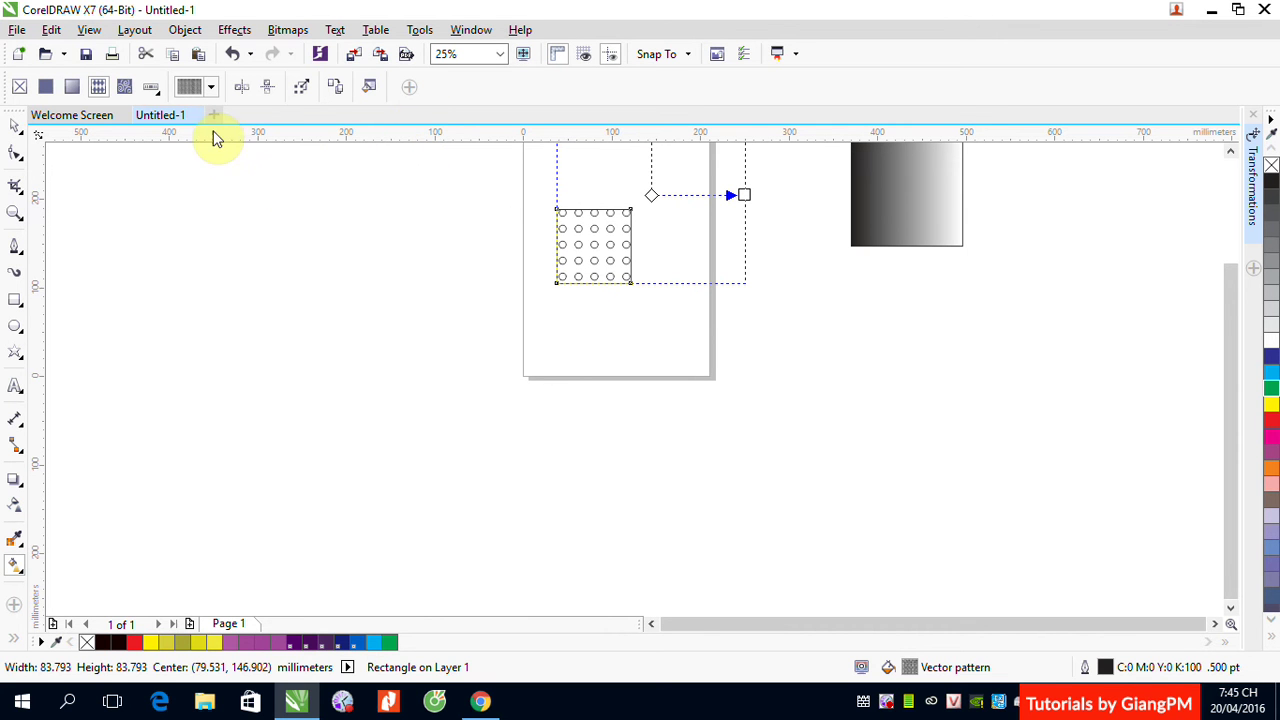
left_click(410, 88)
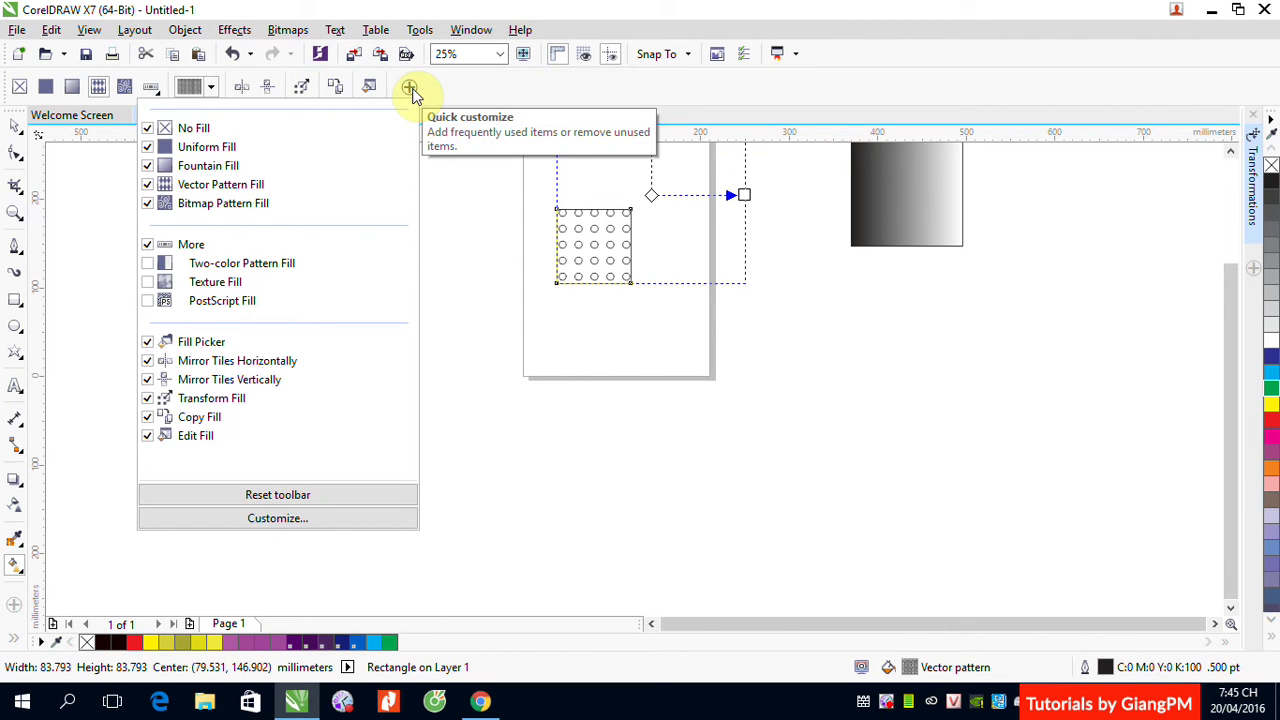
left_click(370, 88)
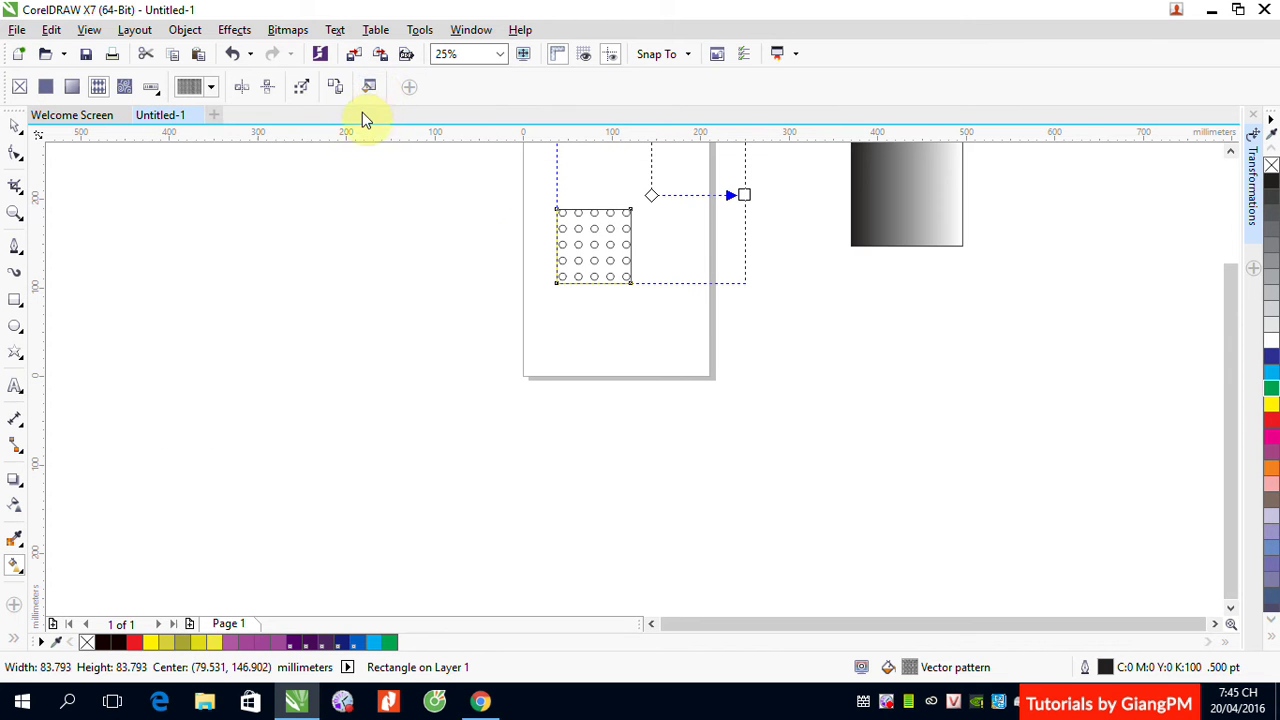
left_click(370, 87)
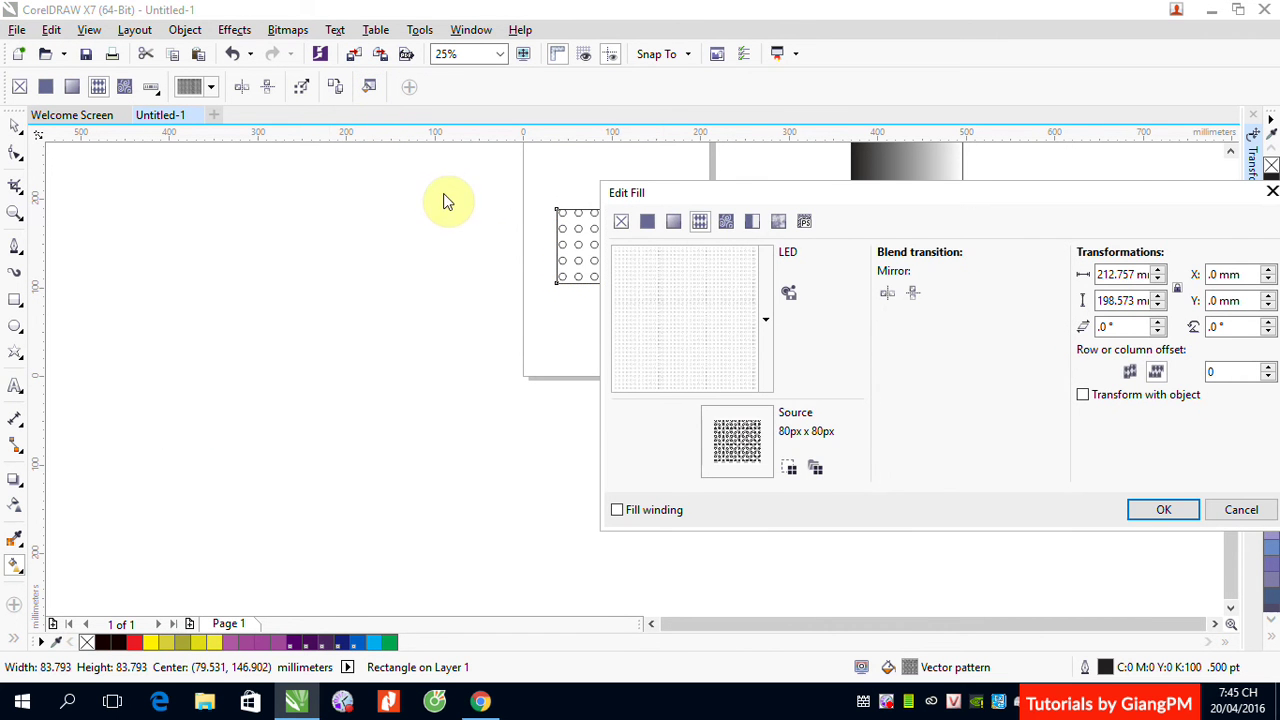
left_click_drag(713, 194, 298, 155)
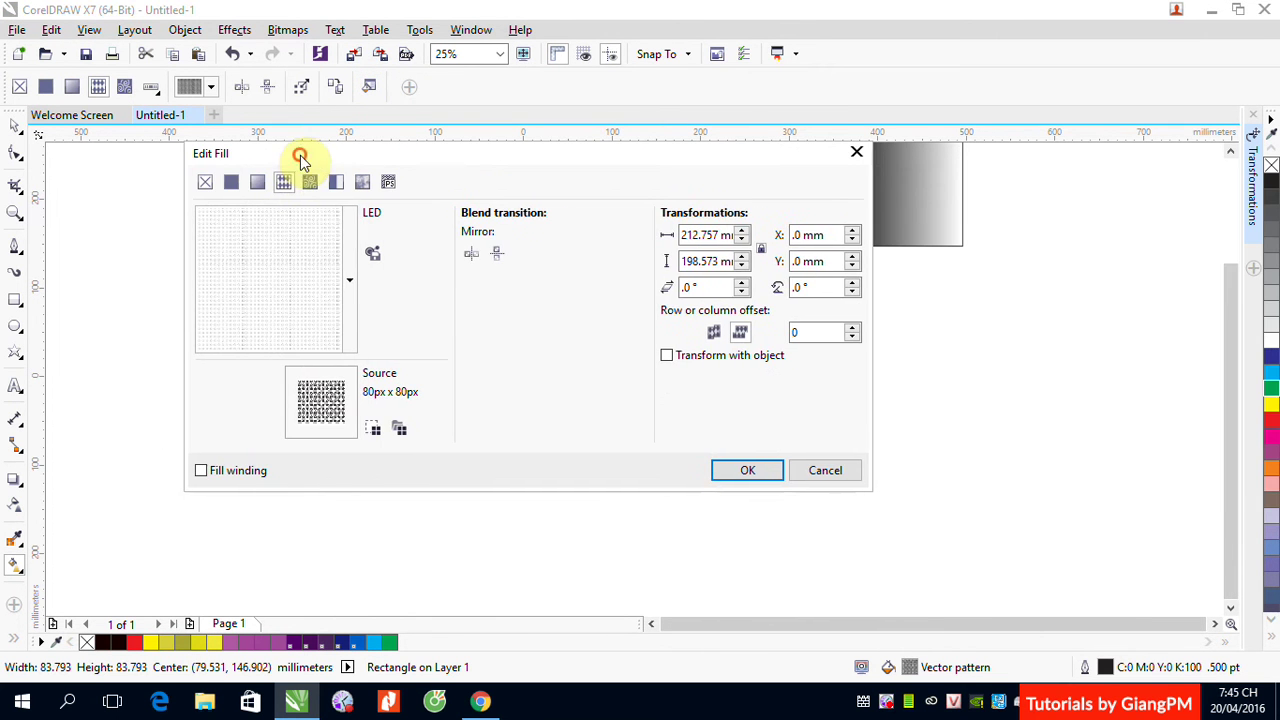
left_click(857, 151)
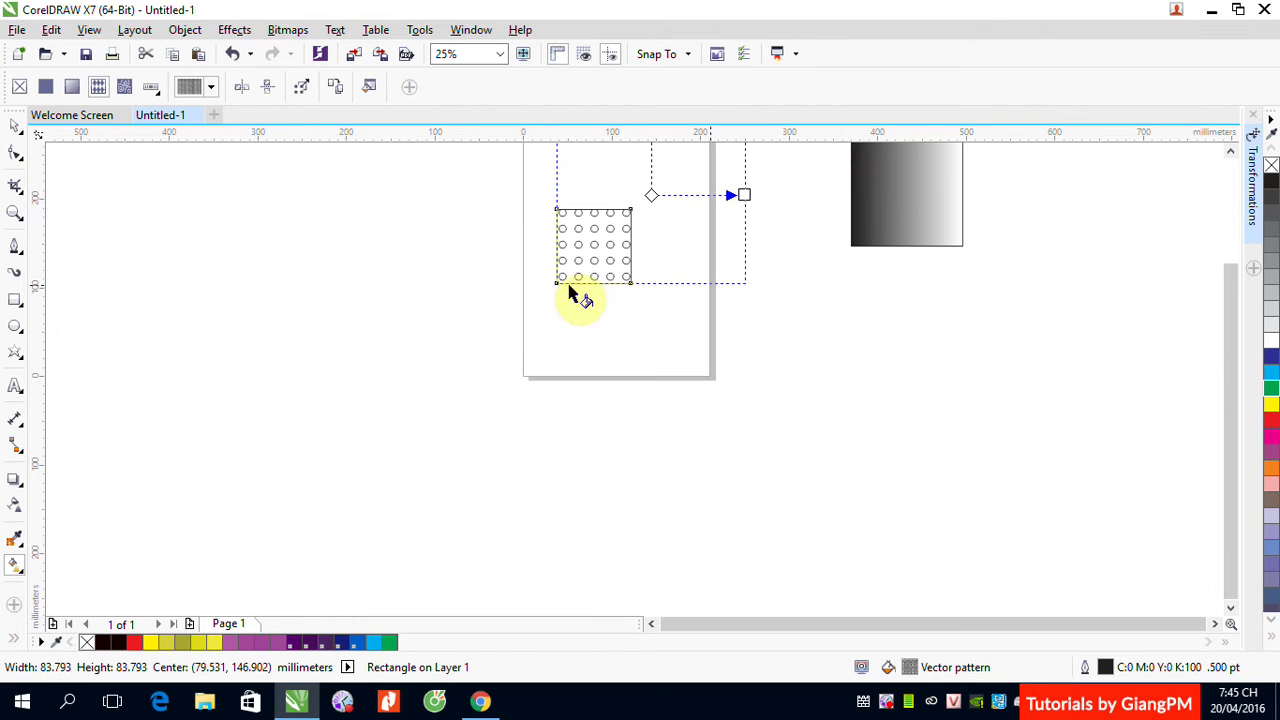
Delete the circle-patterned square from the page
left_click(14, 125)
left_click(455, 346)
left_click_drag(537, 205, 714, 374)
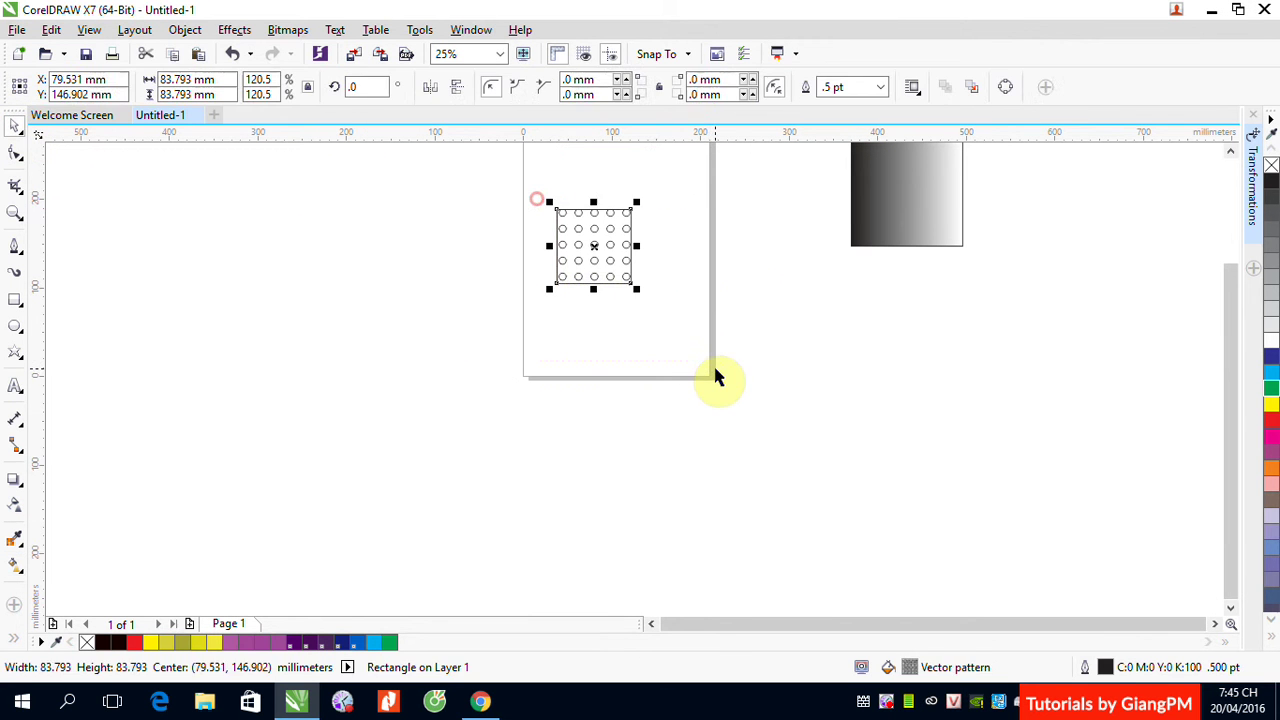
key("Delete")
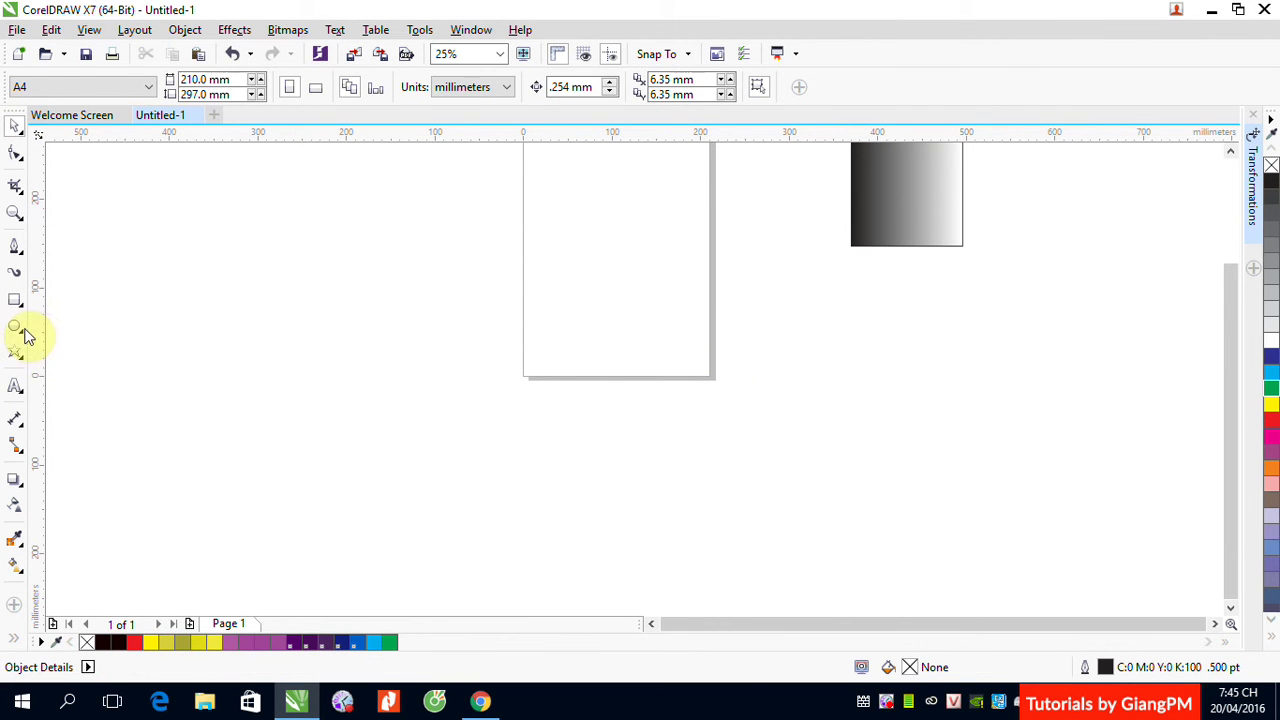
Draw a rectangle about 114.3 mm wide and 115.4 mm high in the lower half of the page
left_click(14, 299)
left_click_drag(565, 231, 667, 333)
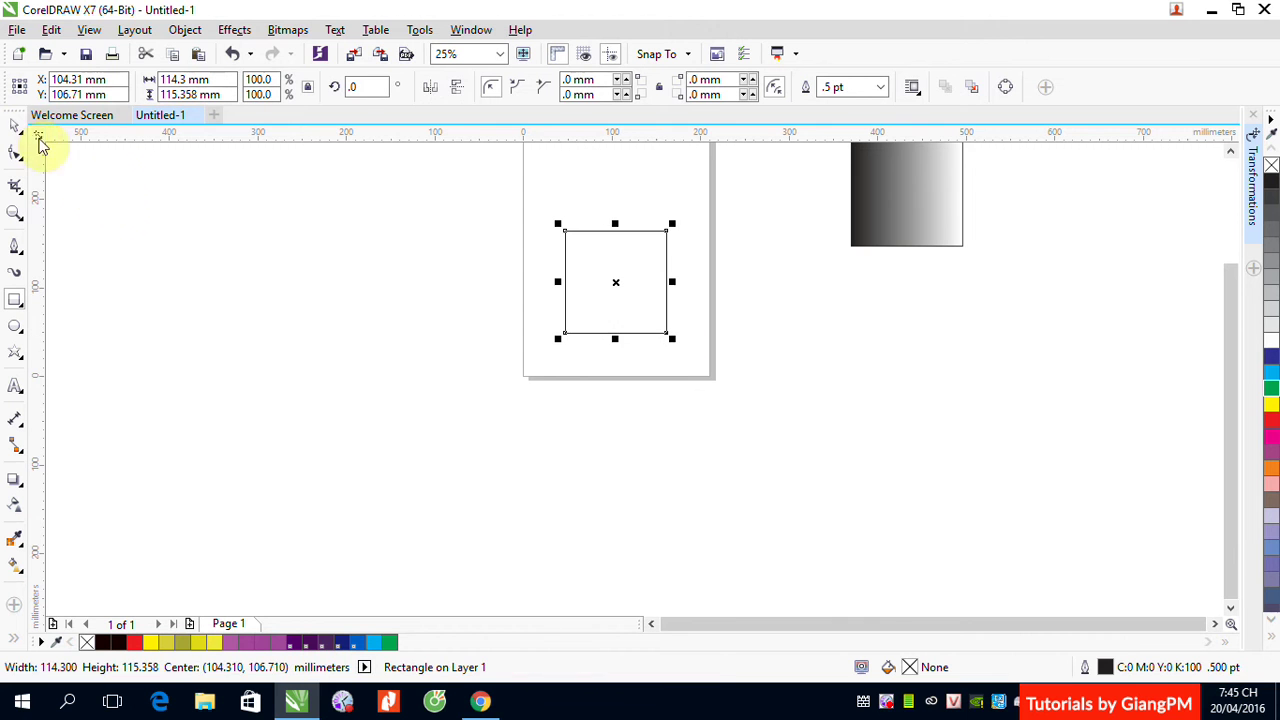
left_click(14, 125)
left_click(1230, 150)
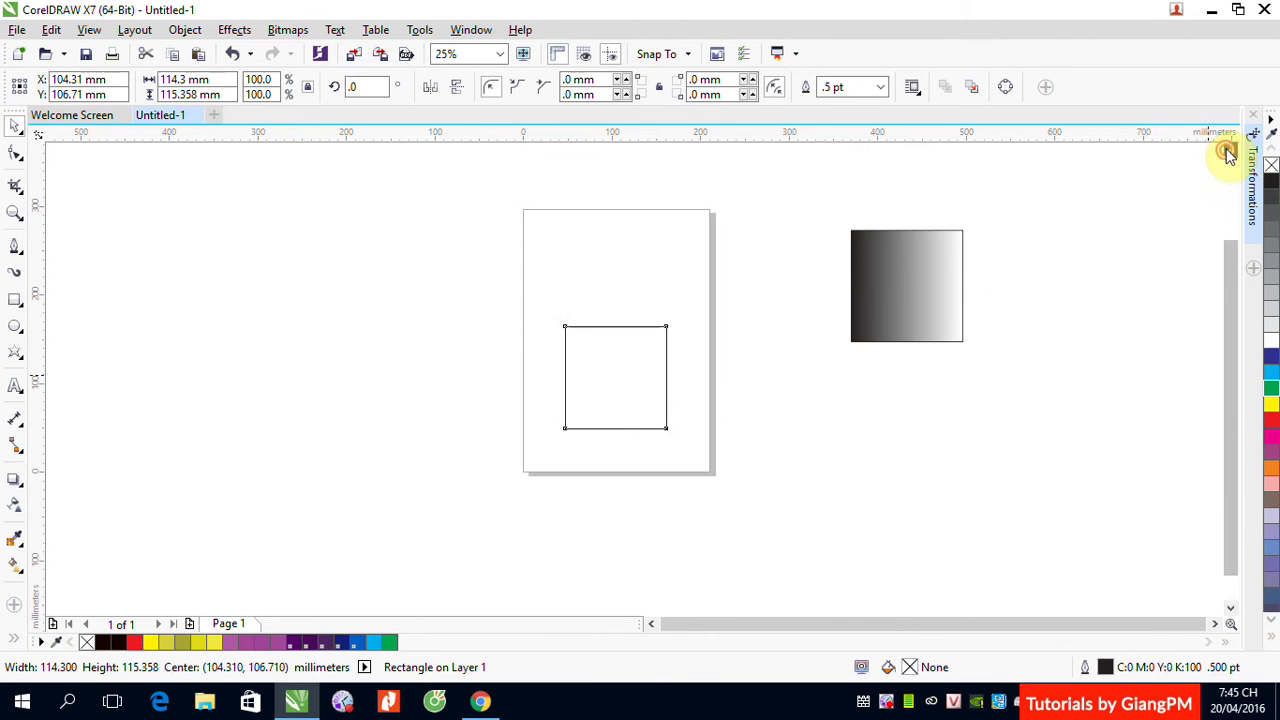
Colour the new rectangle green (C:100 M:0 Y:100 K:0) and give it a fountain fill from green to white
left_click(1271, 388)
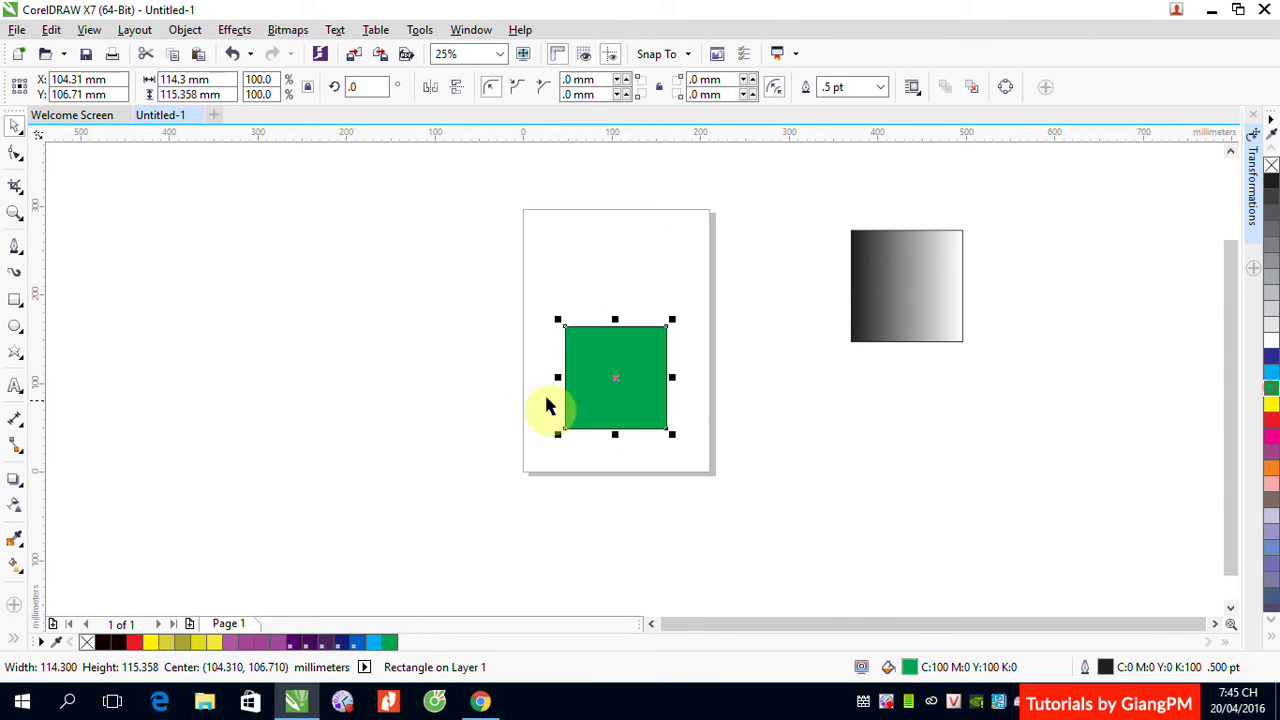
left_click(14, 565)
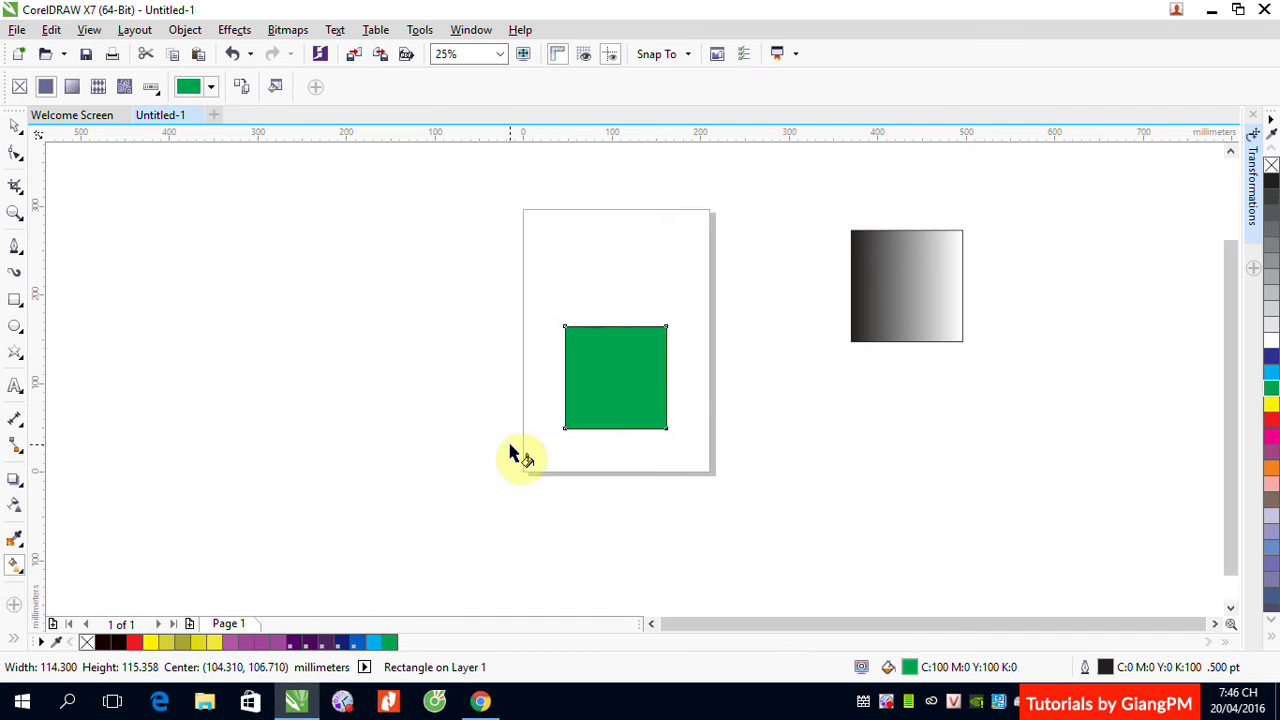
left_click(71, 88)
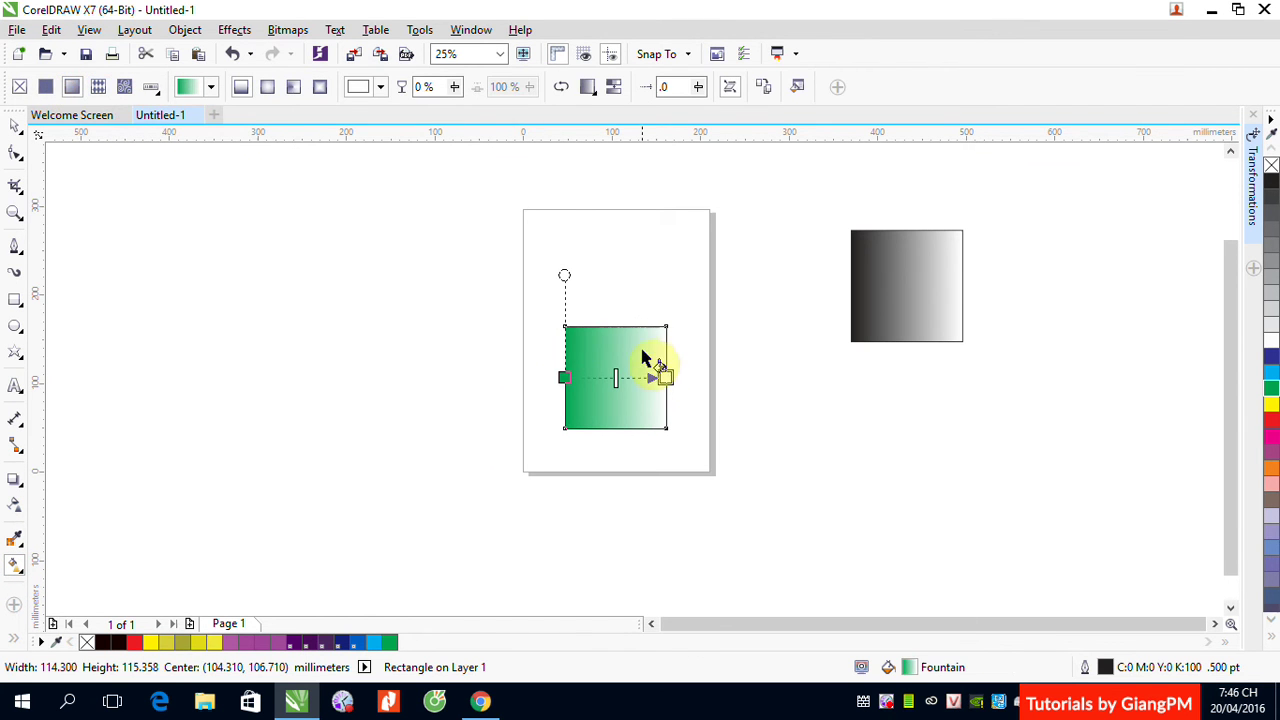
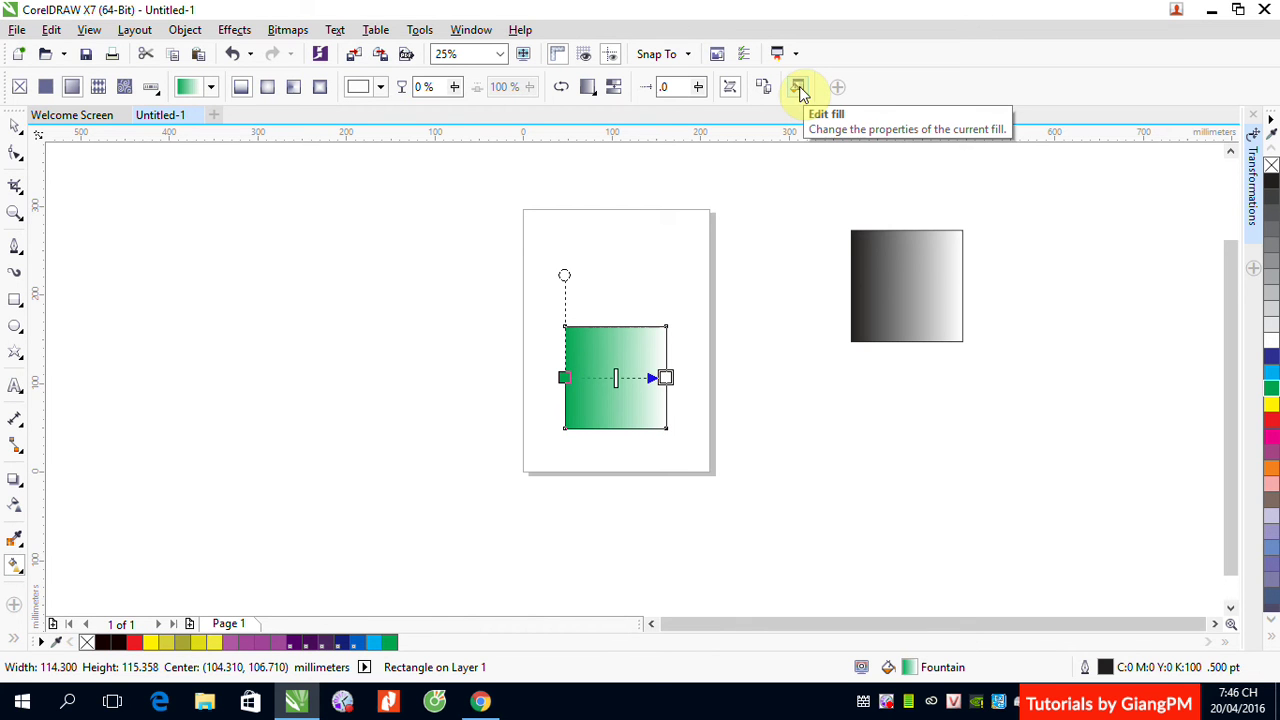
Open the Edit Fill settings for the rectangle's green fountain fill and move the dialog off the rectangle
left_click(799, 90)
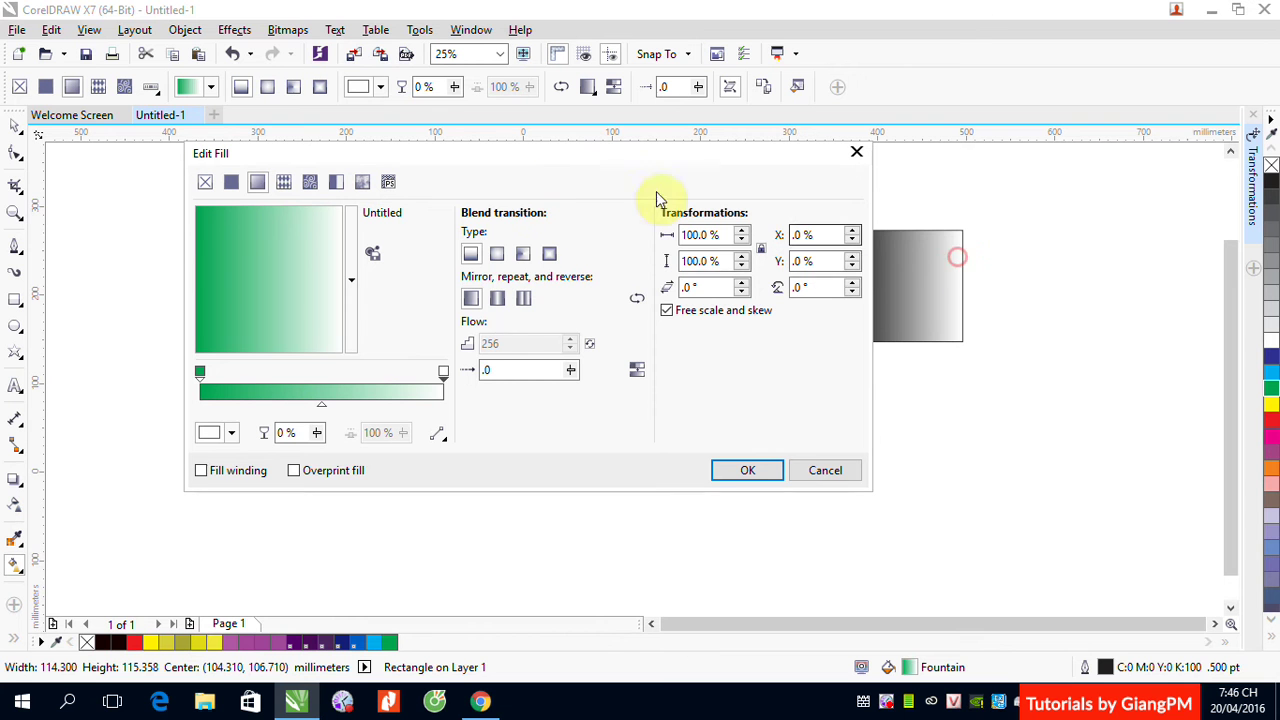
left_click_drag(441, 153, 898, 207)
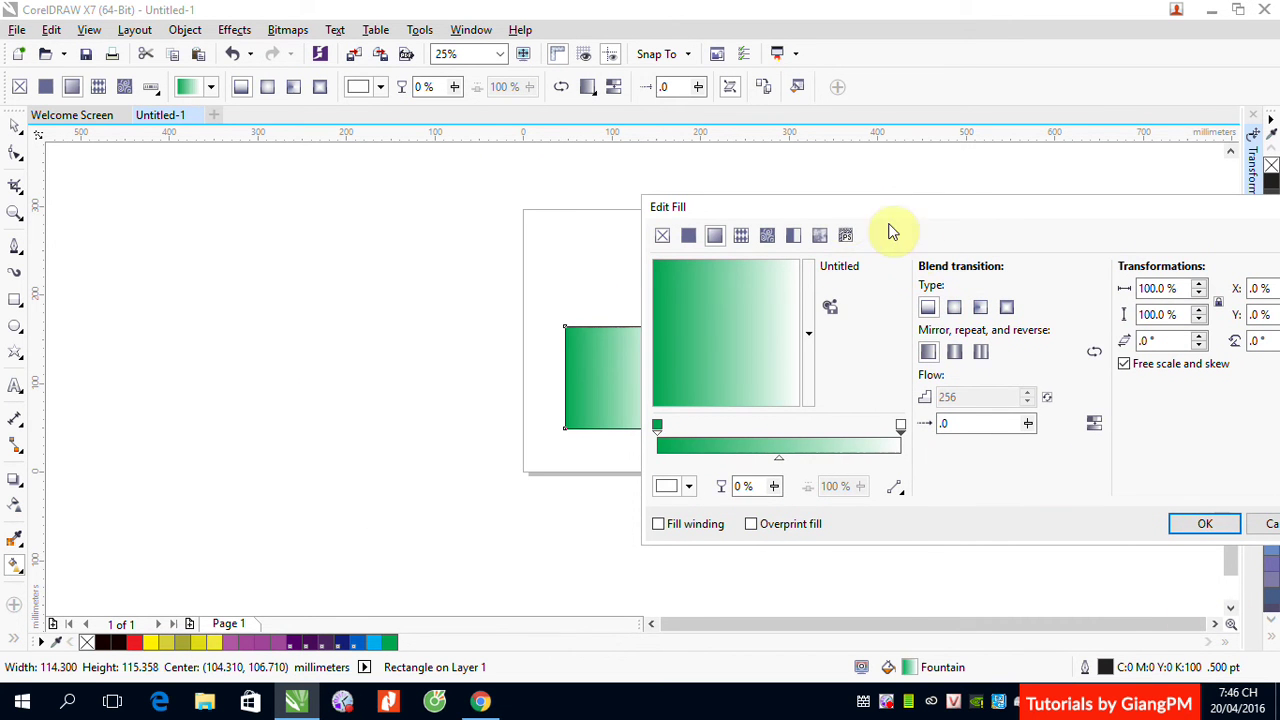
left_click_drag(935, 210, 250, 161)
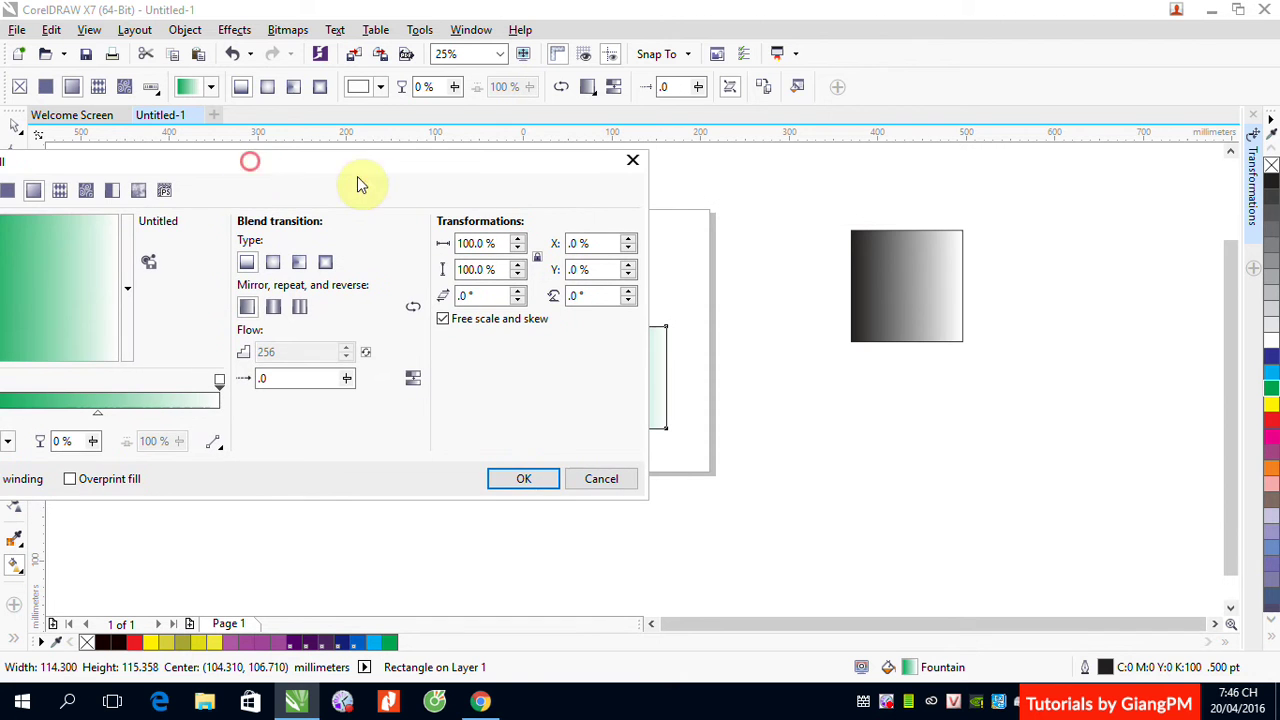
left_click_drag(403, 177, 309, 185)
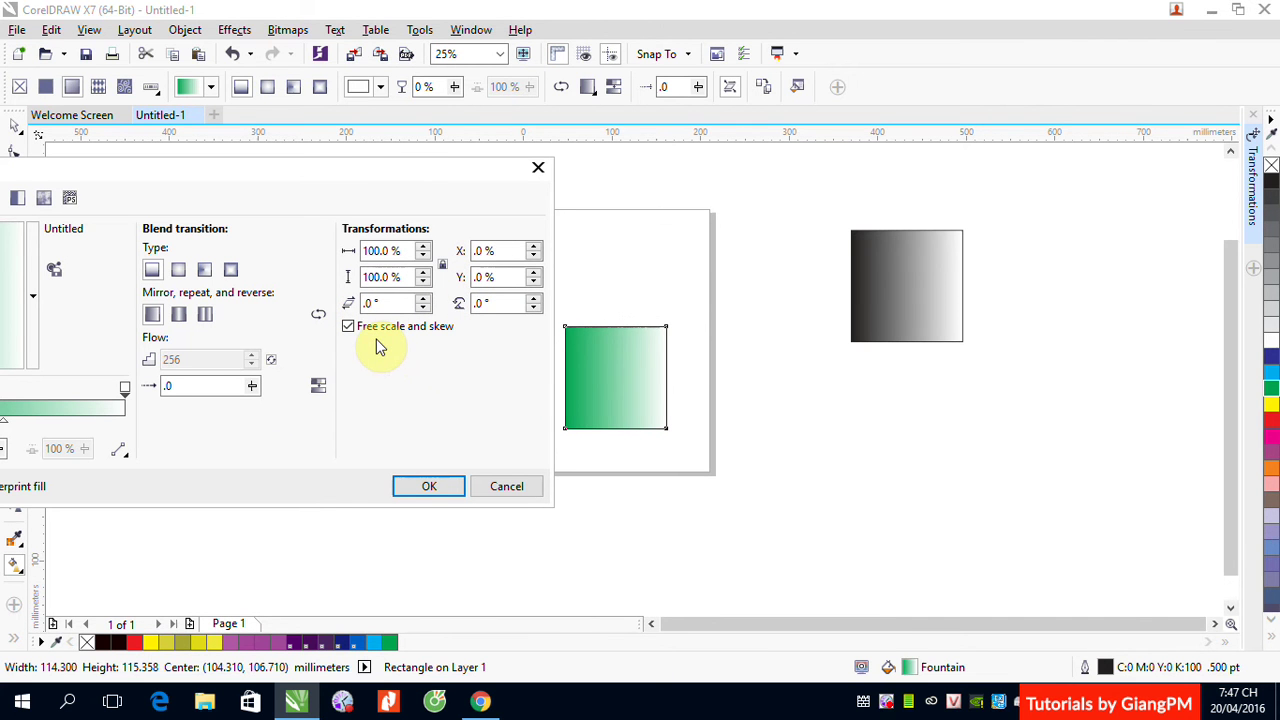
left_click_drag(255, 174, 770, 254)
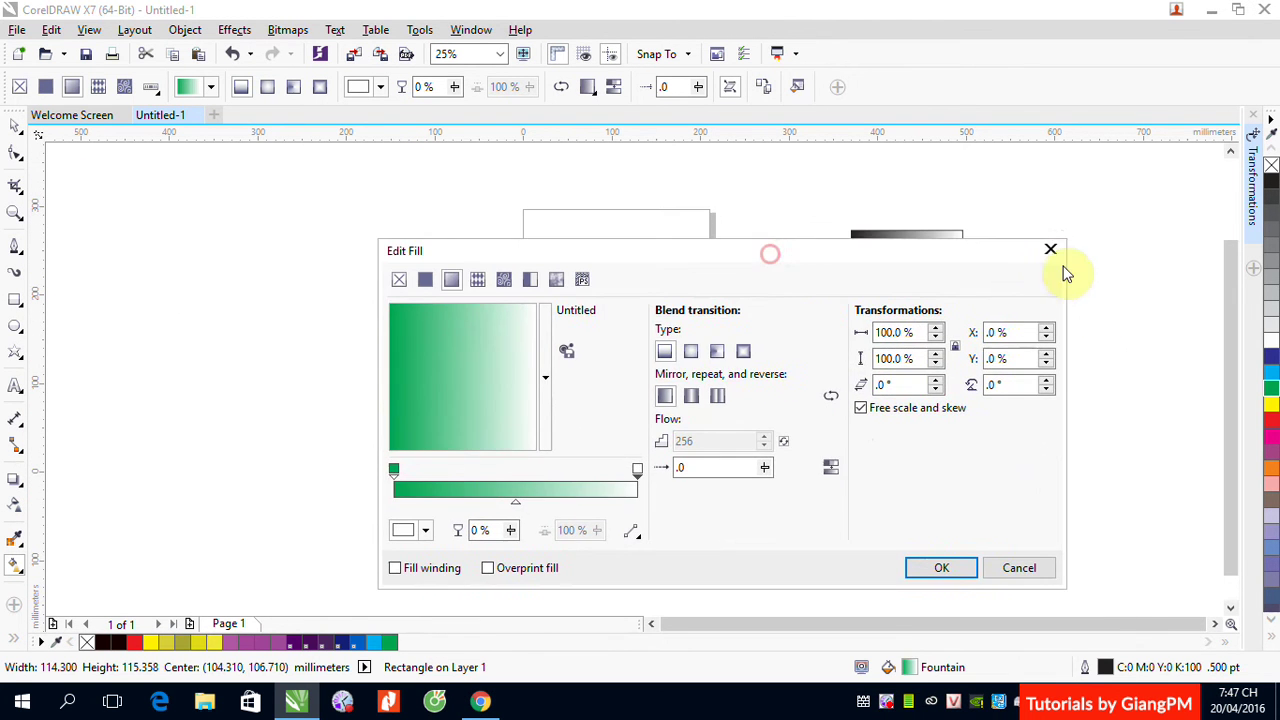
left_click(1050, 250)
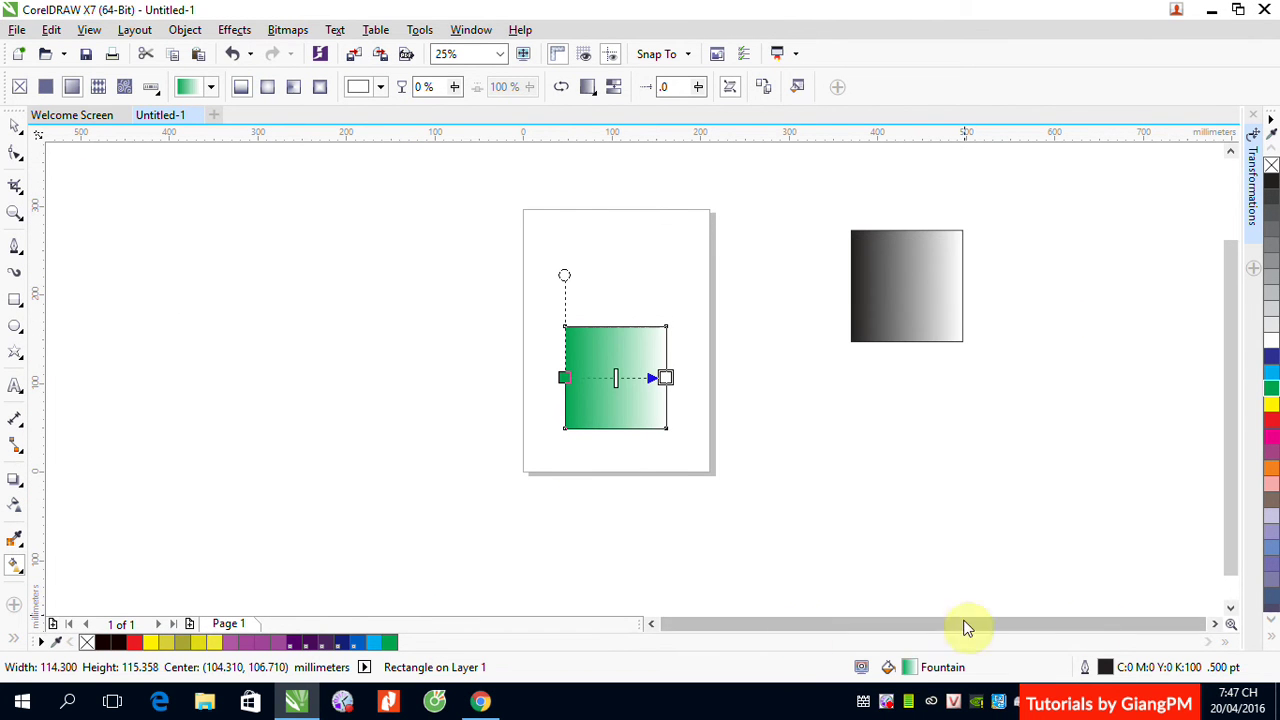
Try changing the white end of the green rectangle's fountain fill to red
key("F2")
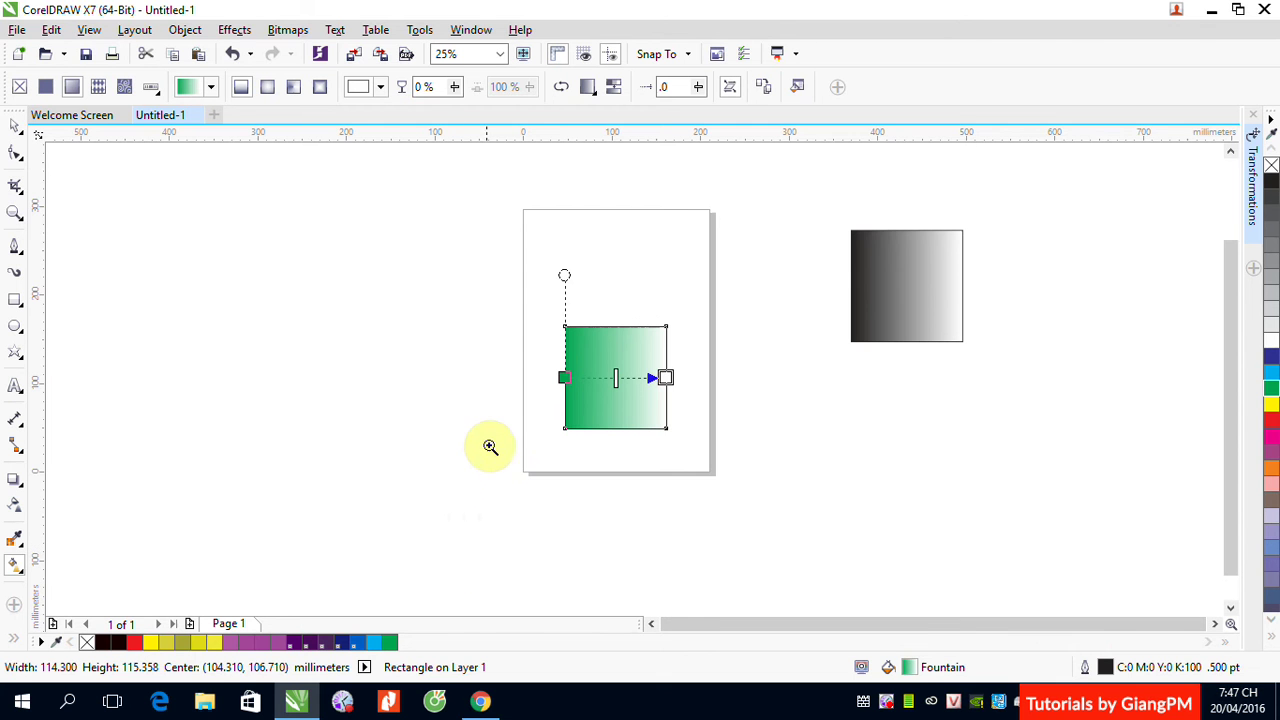
left_click_drag(548, 311, 700, 437)
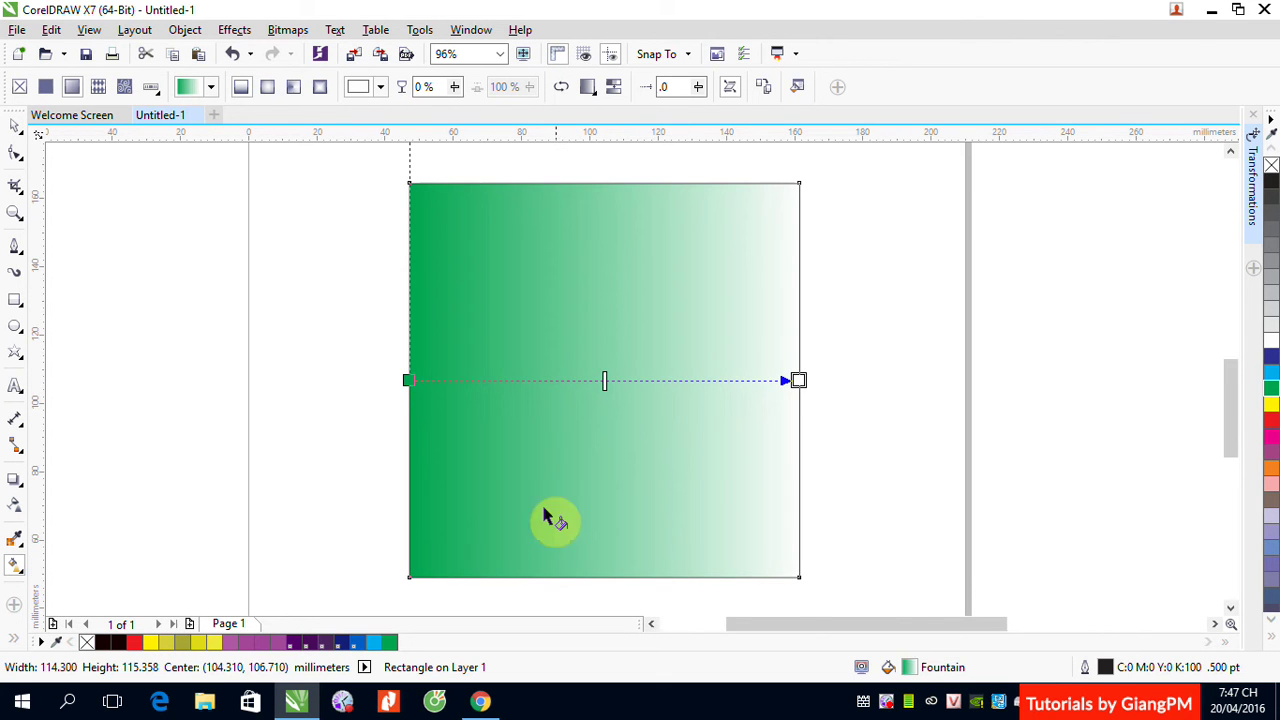
left_click_drag(800, 625, 869, 623)
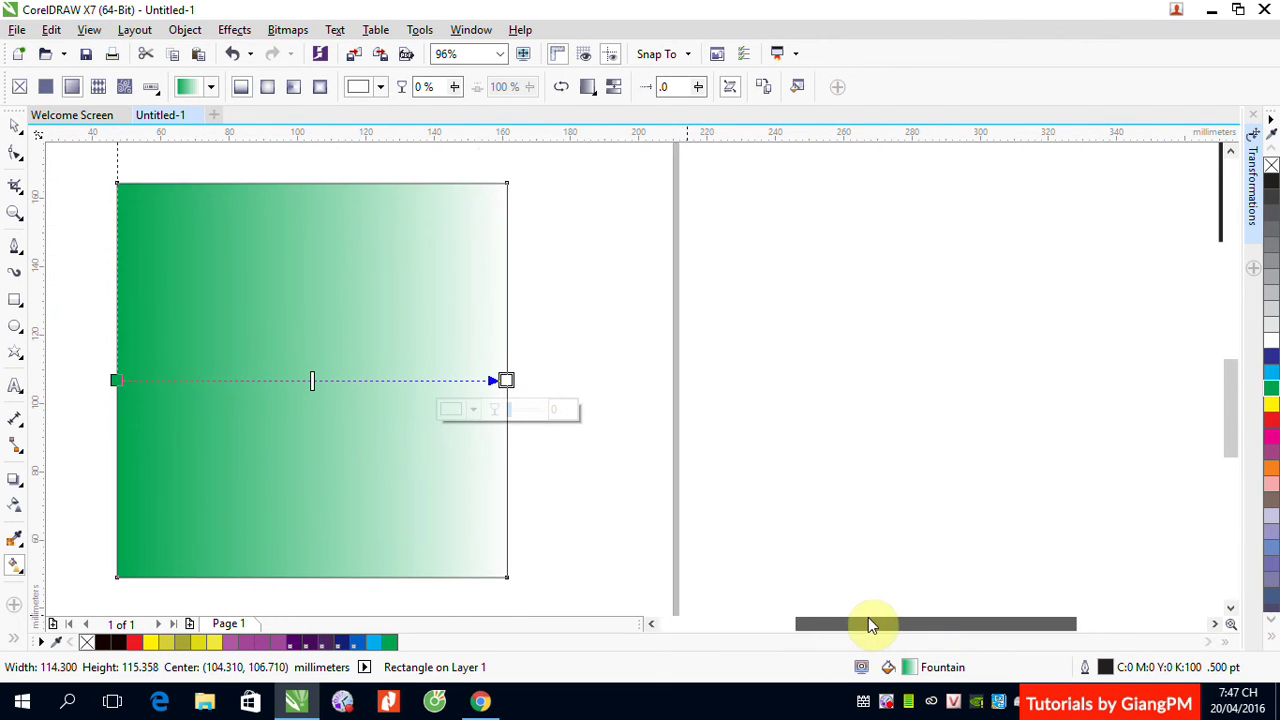
left_click(797, 87)
left_click_drag(835, 203, 889, 209)
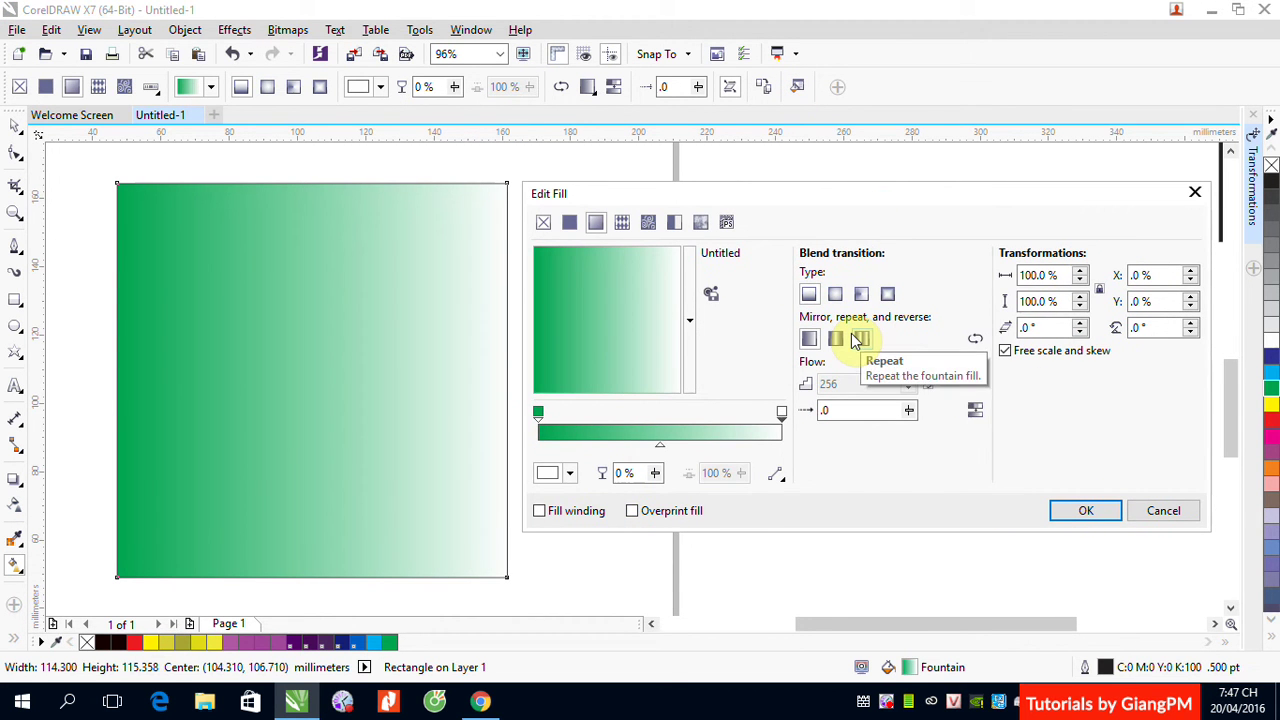
left_click(858, 418)
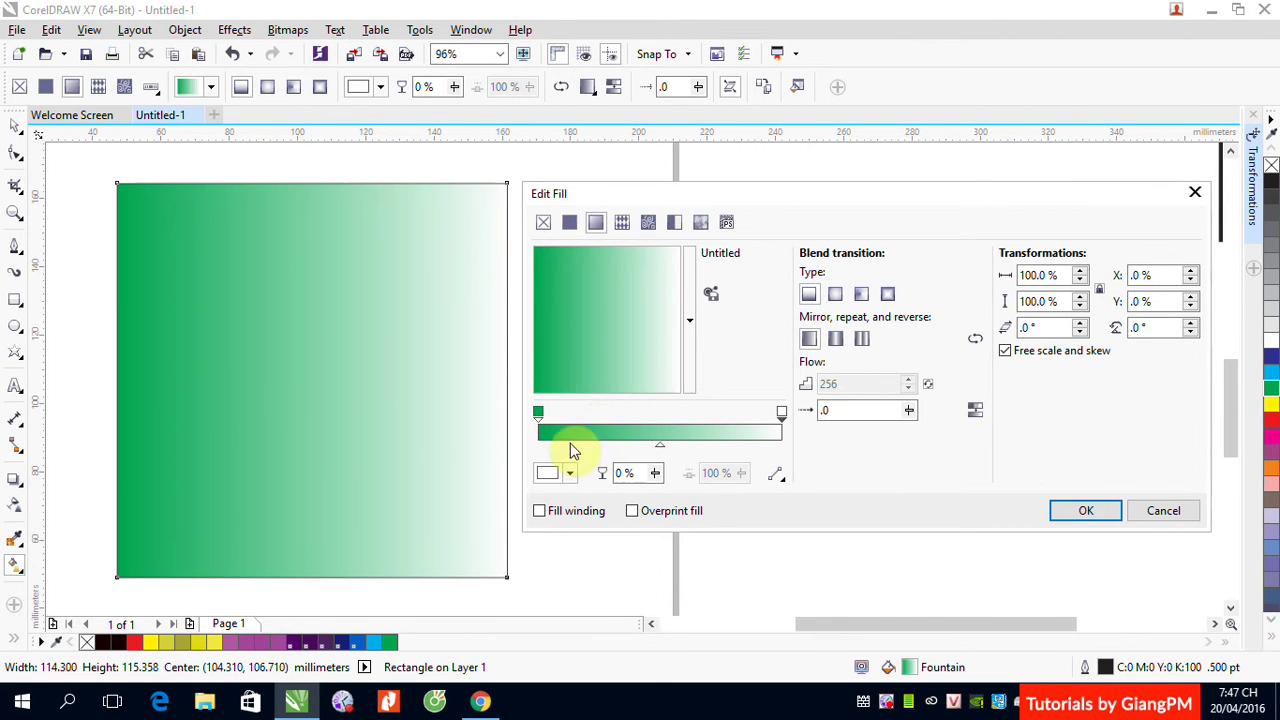
left_click(538, 412)
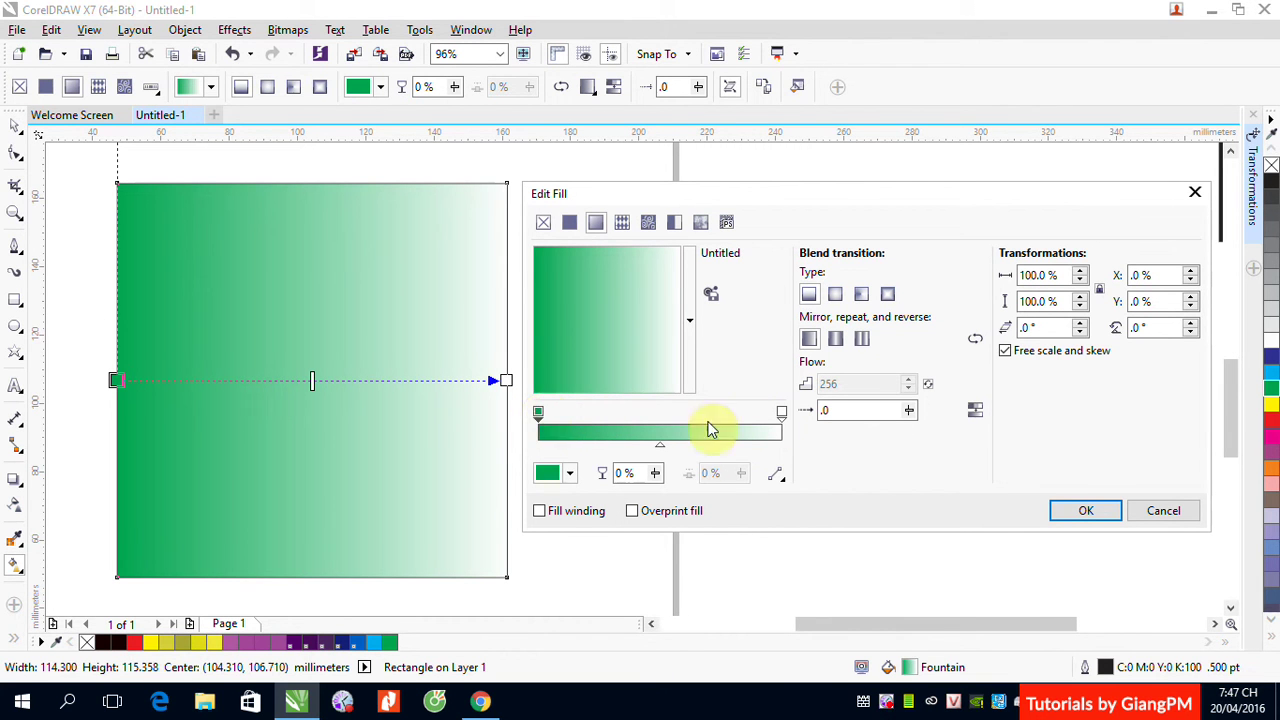
left_click(782, 413)
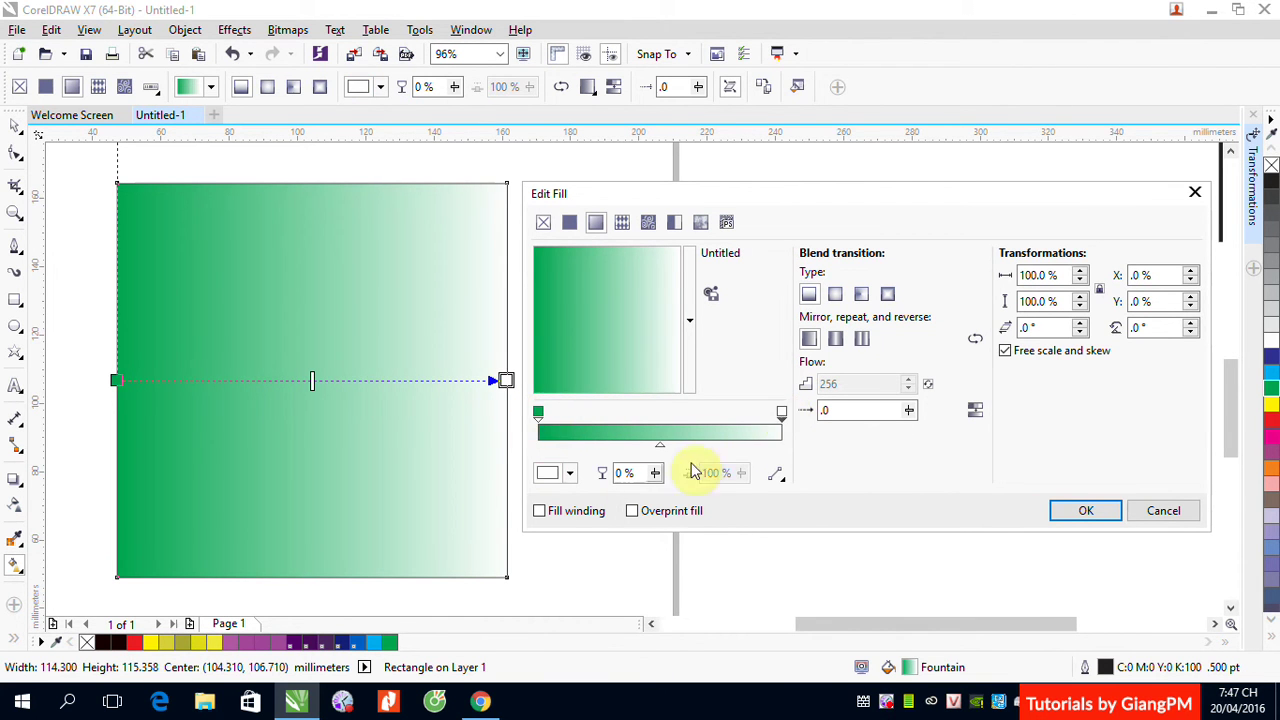
left_click(571, 473)
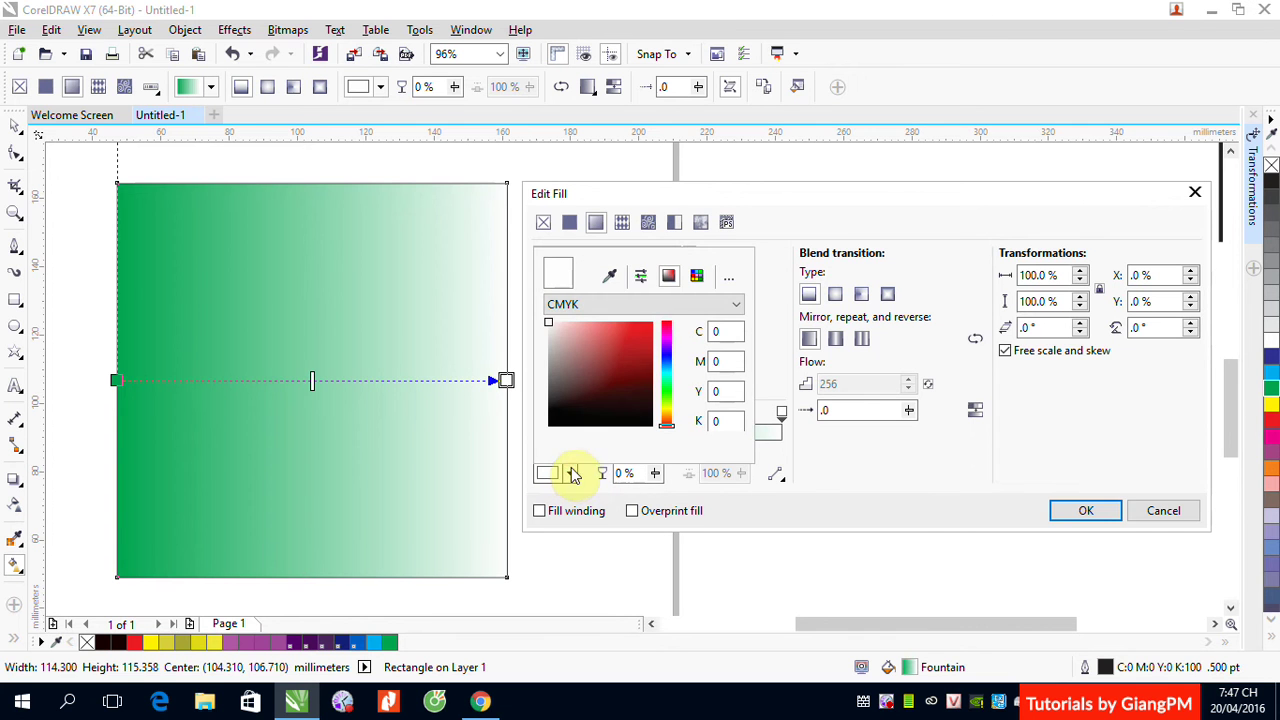
left_click(632, 343)
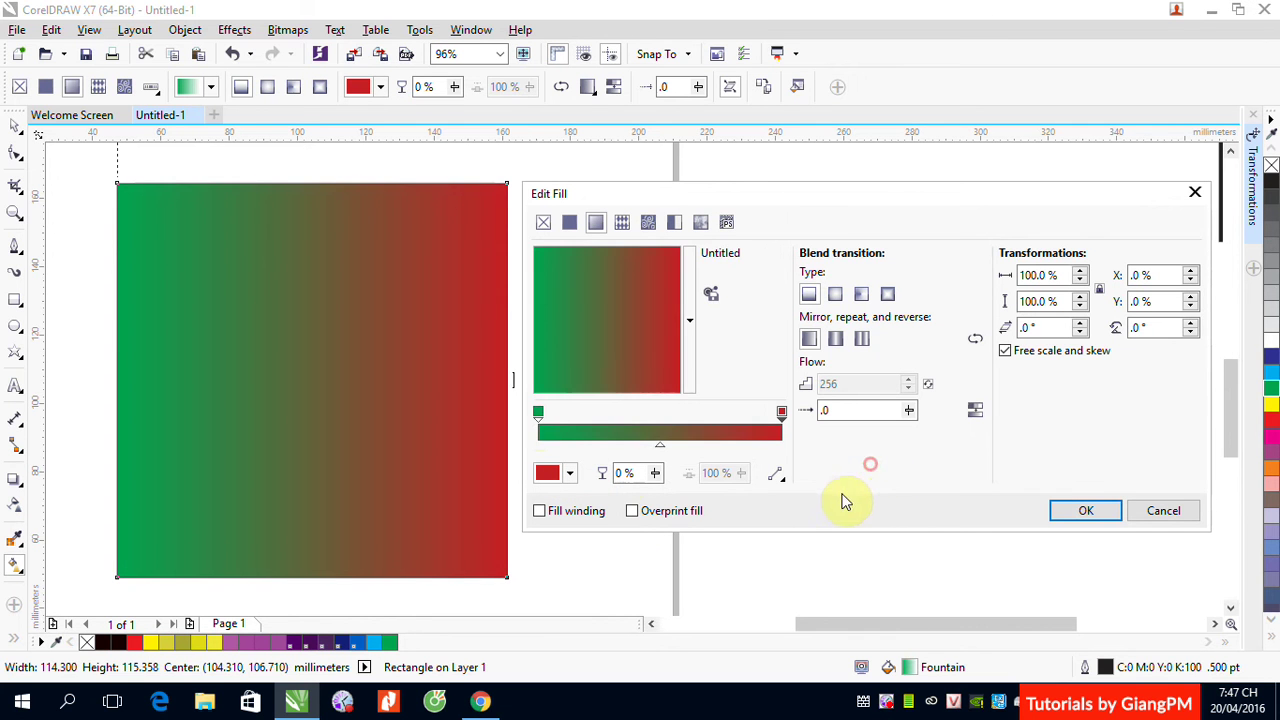
Try changing the fountain fill's green start colour to yellow and discard the fill edits
left_click(538, 412)
left_click(556, 478)
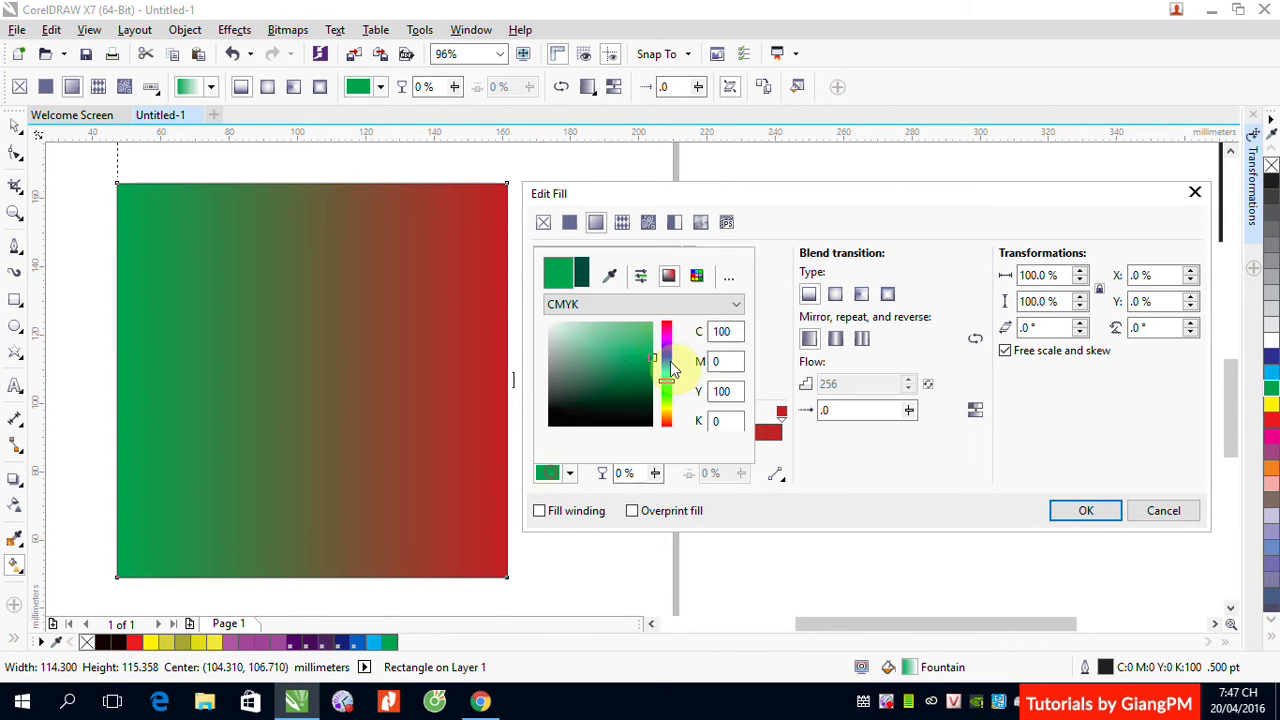
left_click(667, 416)
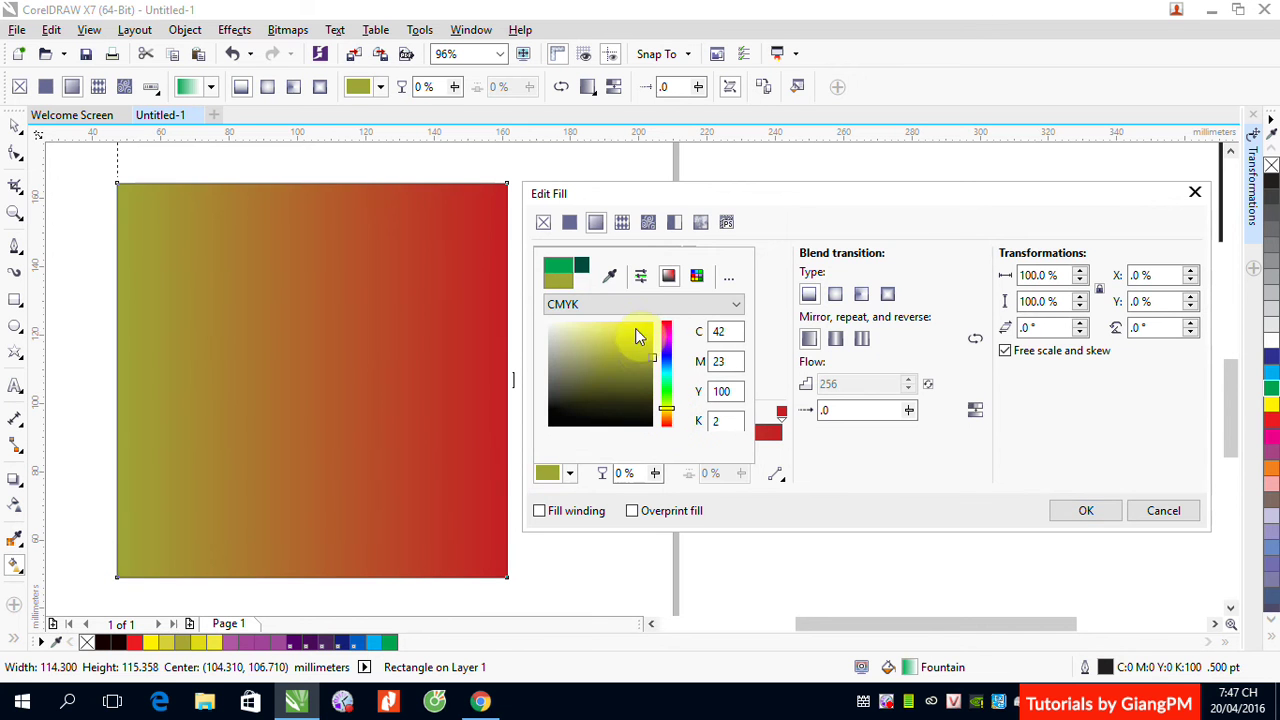
left_click(636, 331)
left_click(918, 449)
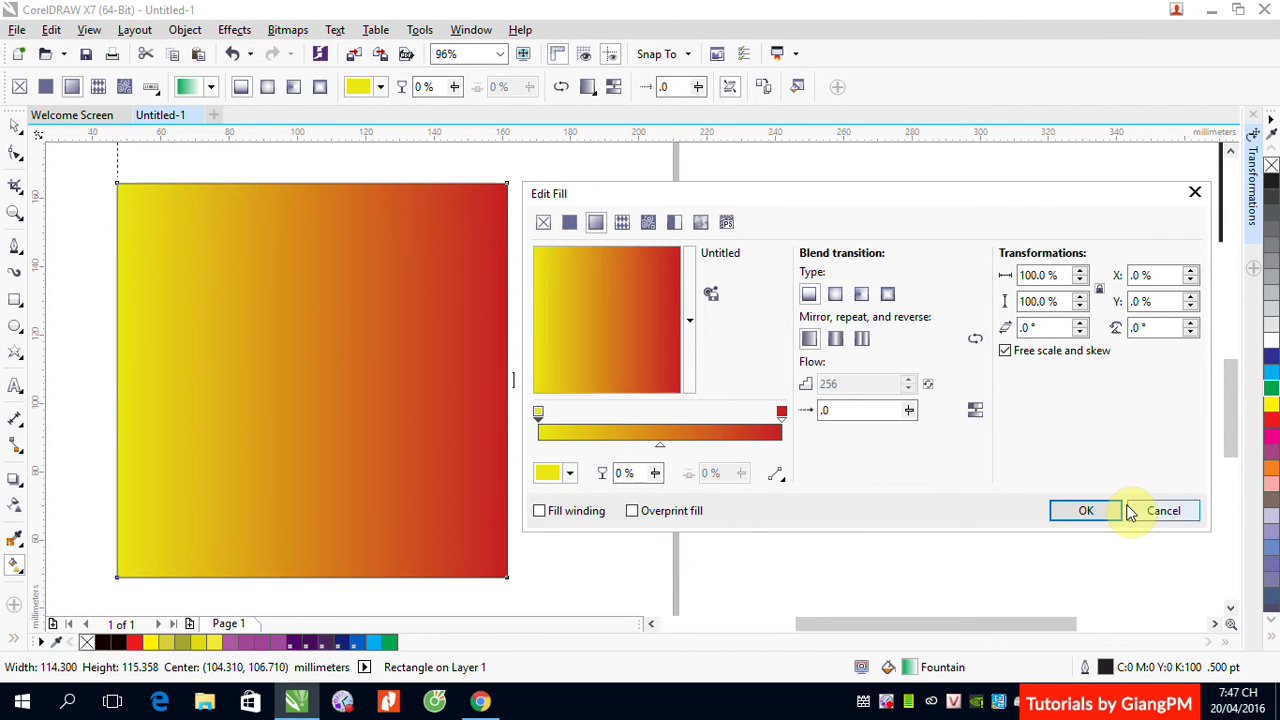
left_click(1165, 511)
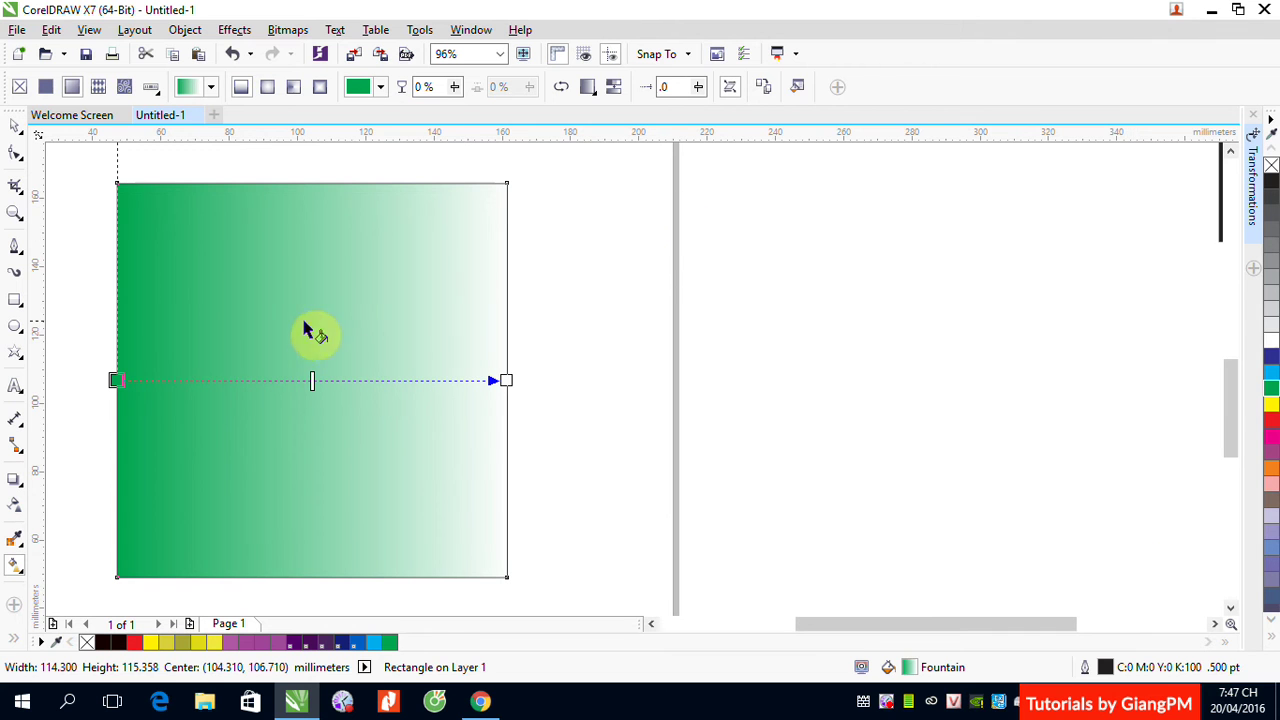
Edit the rectangle's fountain fill and change its green start colour to bright yellow
left_click(797, 91)
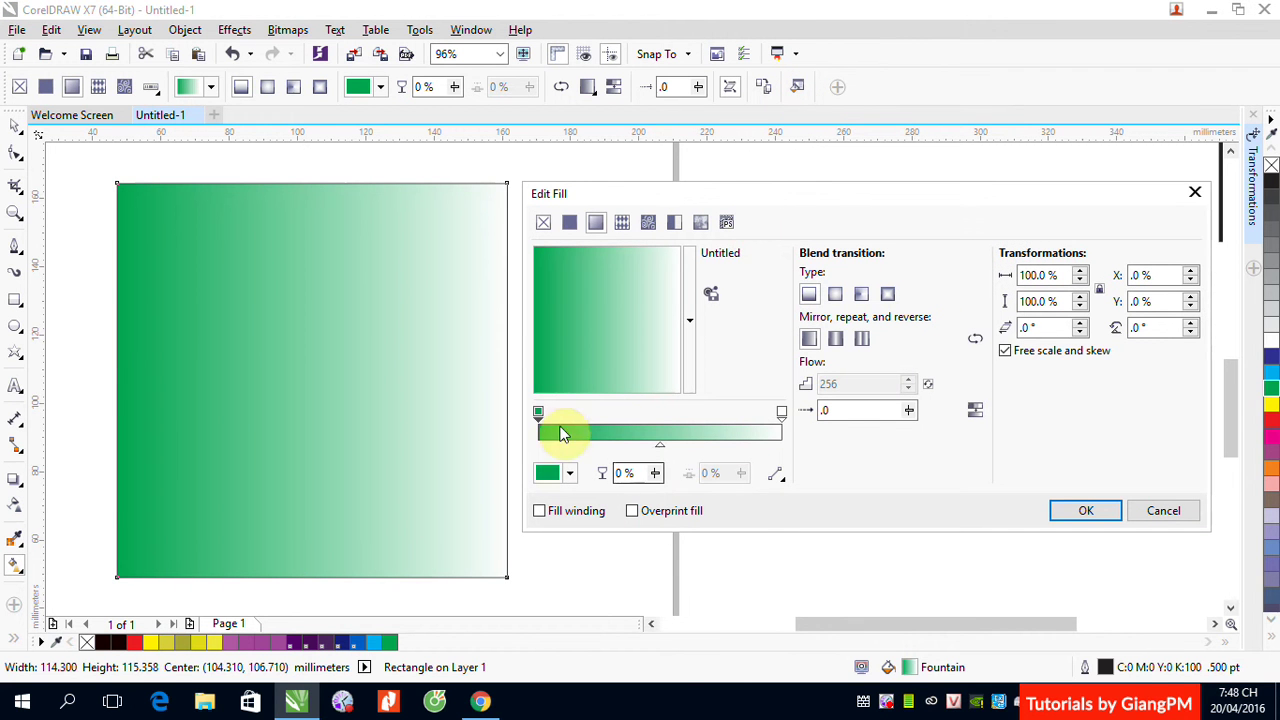
left_click(565, 473)
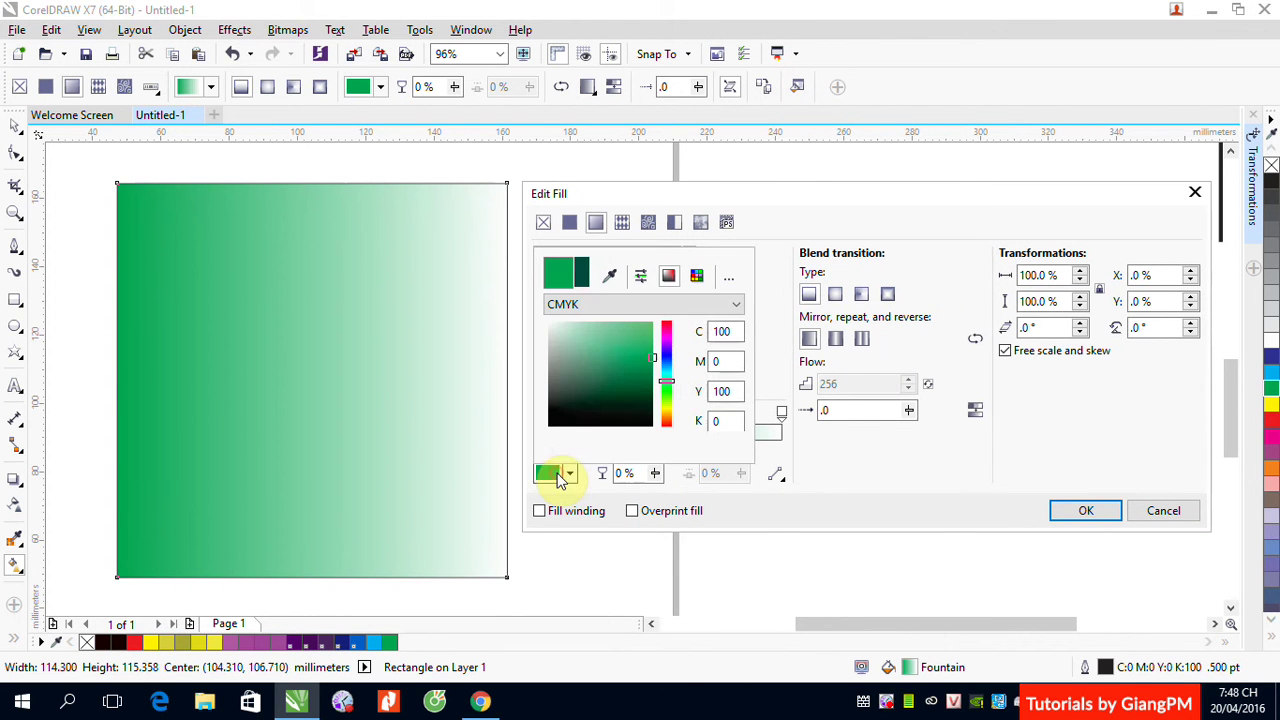
left_click(670, 411)
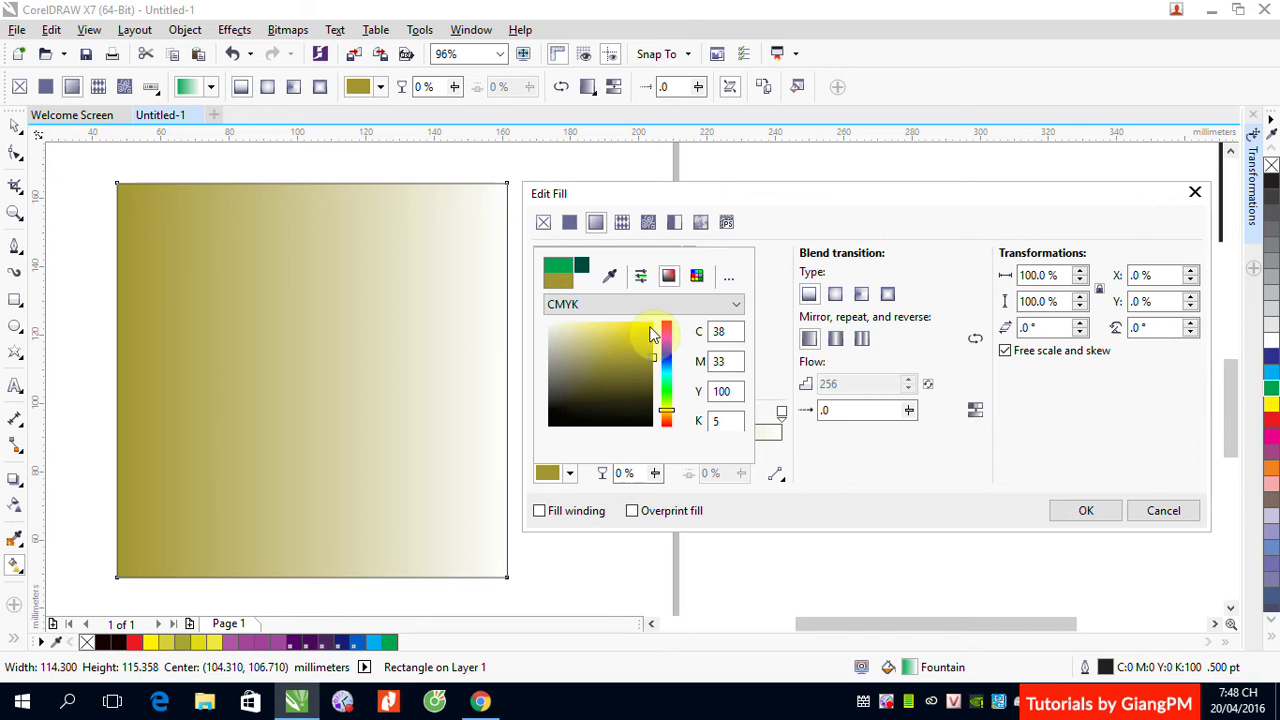
left_click(649, 328)
left_click(885, 513)
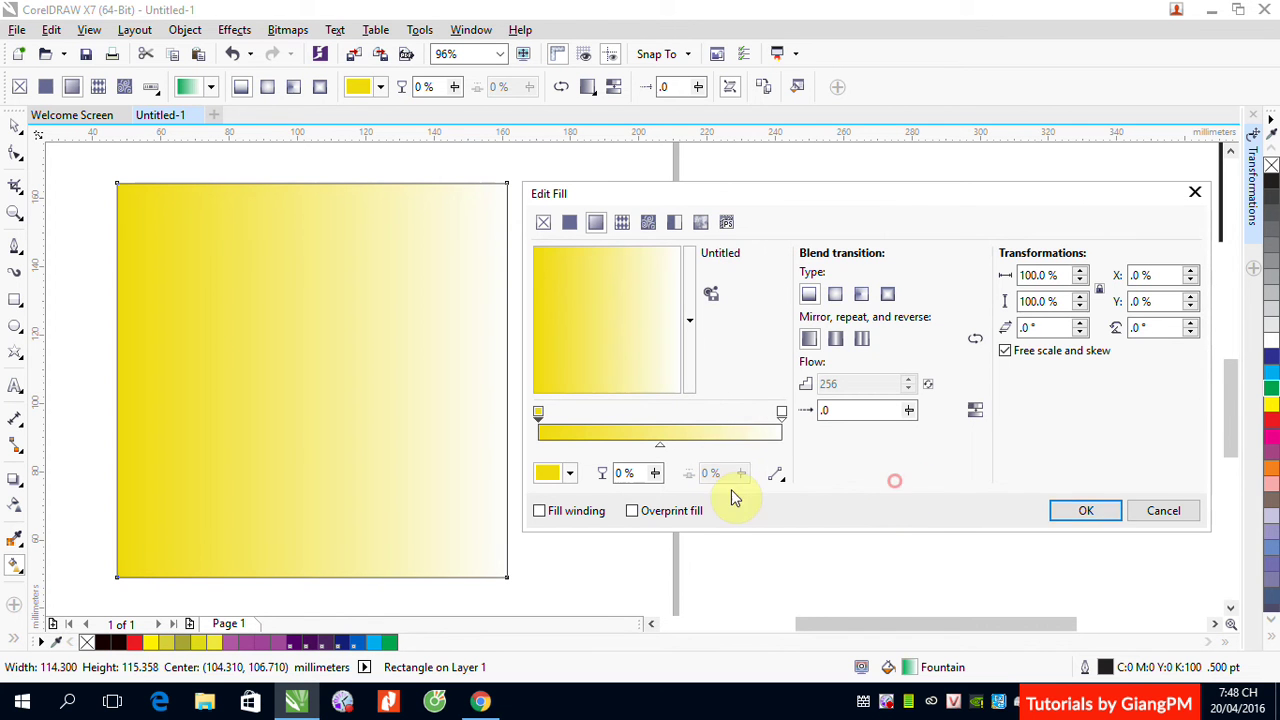
Set the white end colour of the fountain fill to red, CMYK 0, 100, 100, 0
left_click(781, 413)
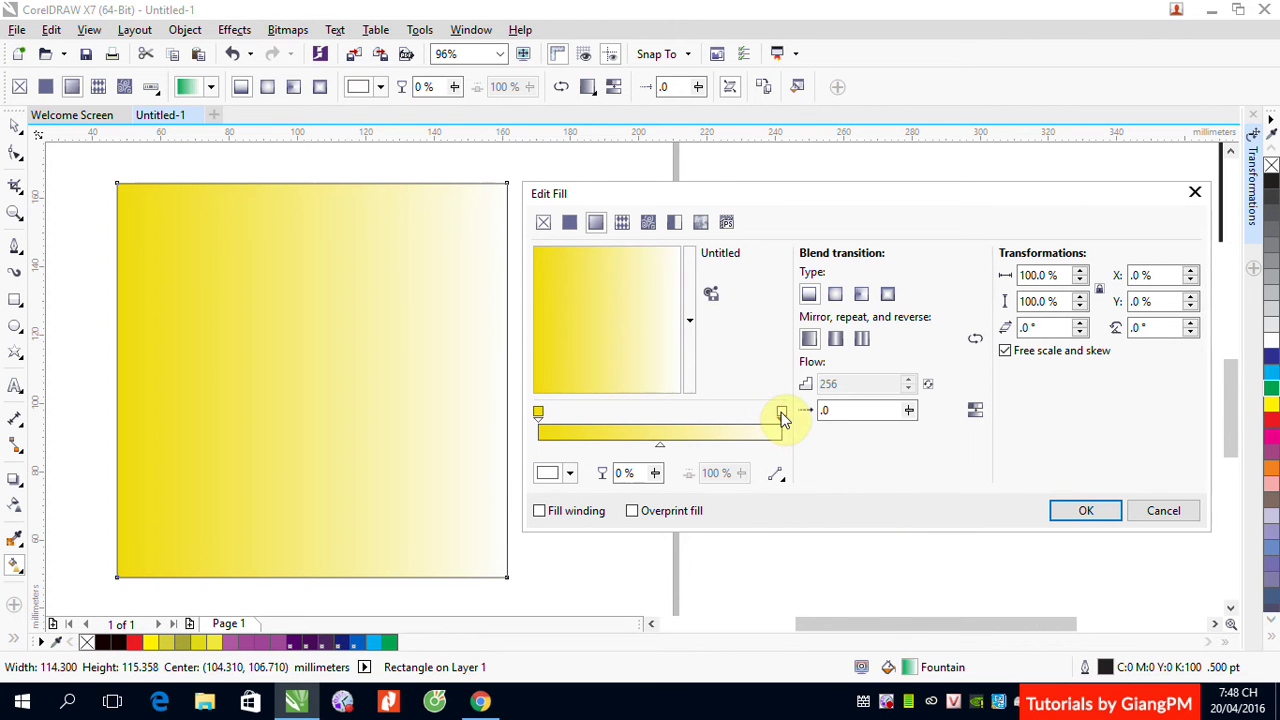
left_click(571, 473)
left_click(647, 333)
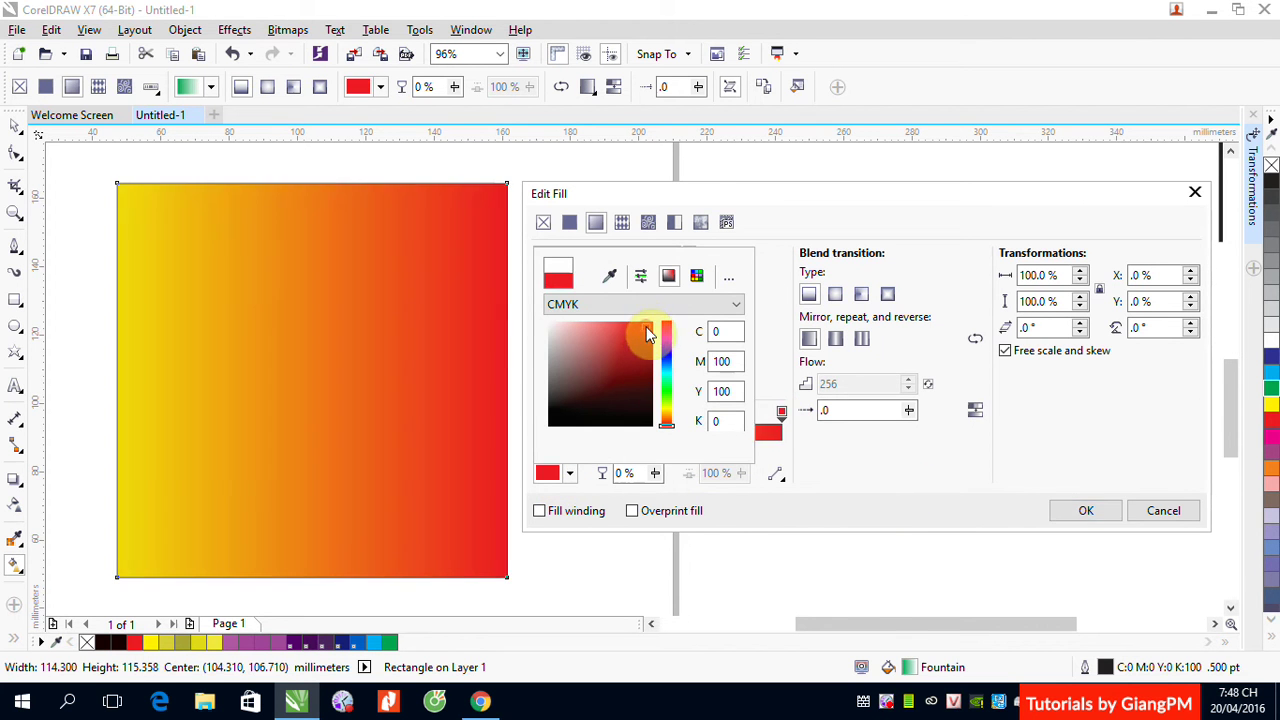
left_click(963, 462)
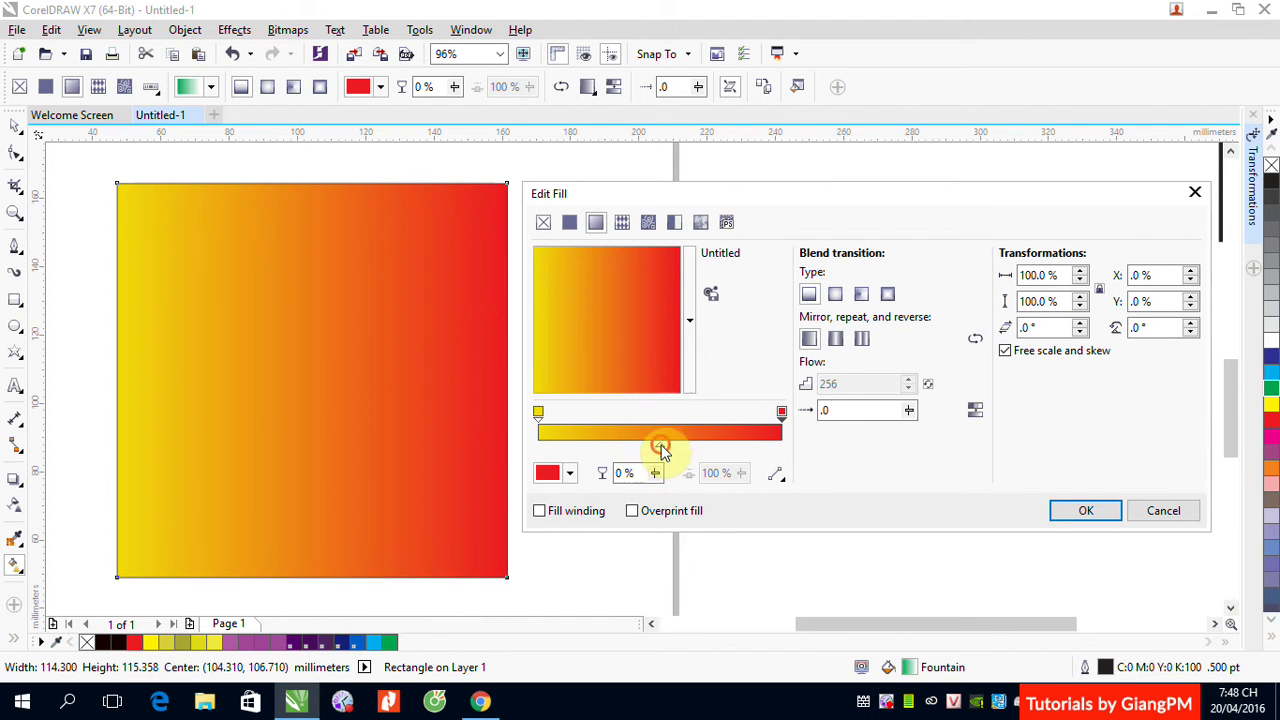
Move the gradient's midpoint to 47% and add a teal colour node at 46%
mouse_move(660, 447)
left_mouse_down()
mouse_move(589, 456)
mouse_move(737, 452)
mouse_move(651, 452)
left_mouse_up()
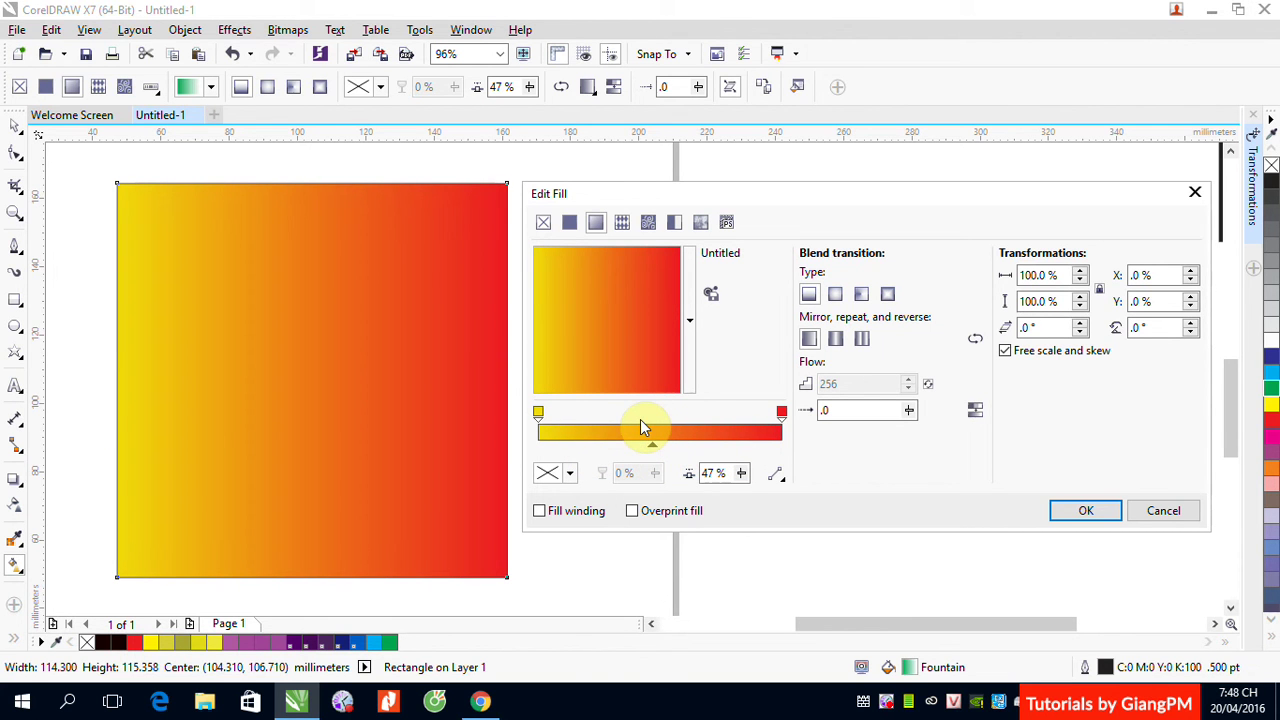
double_click(649, 421)
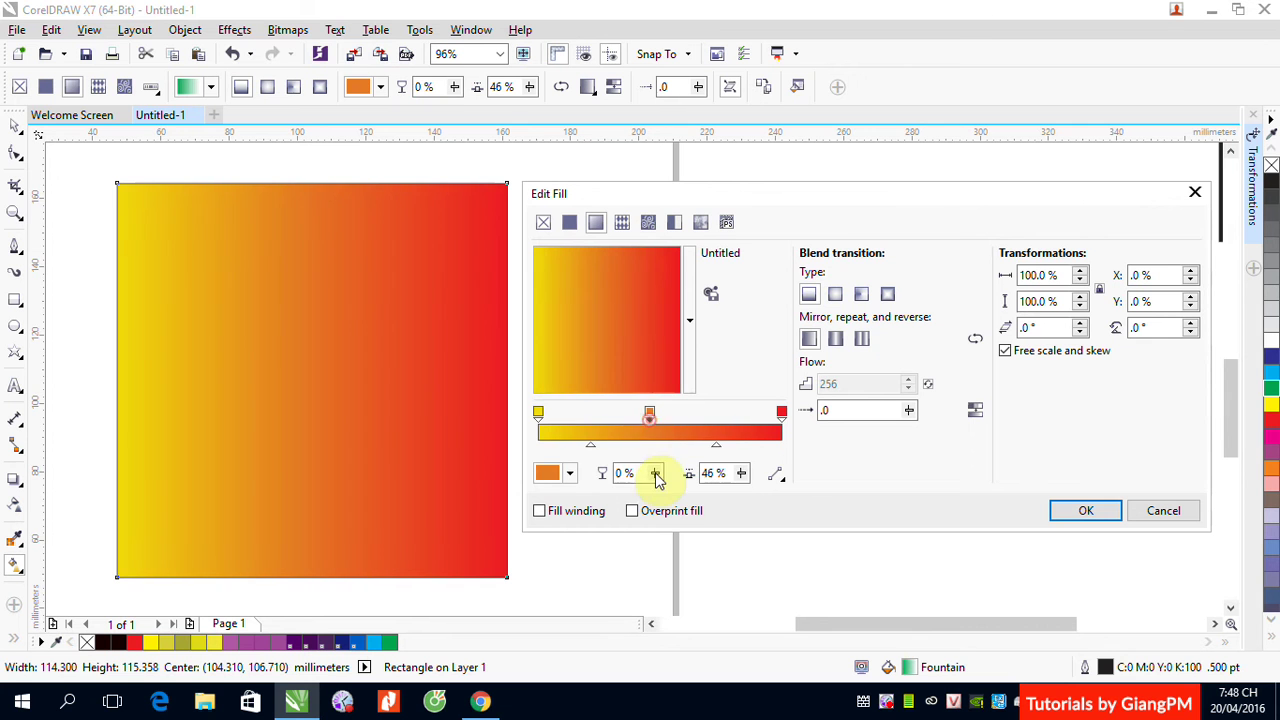
left_click(568, 474)
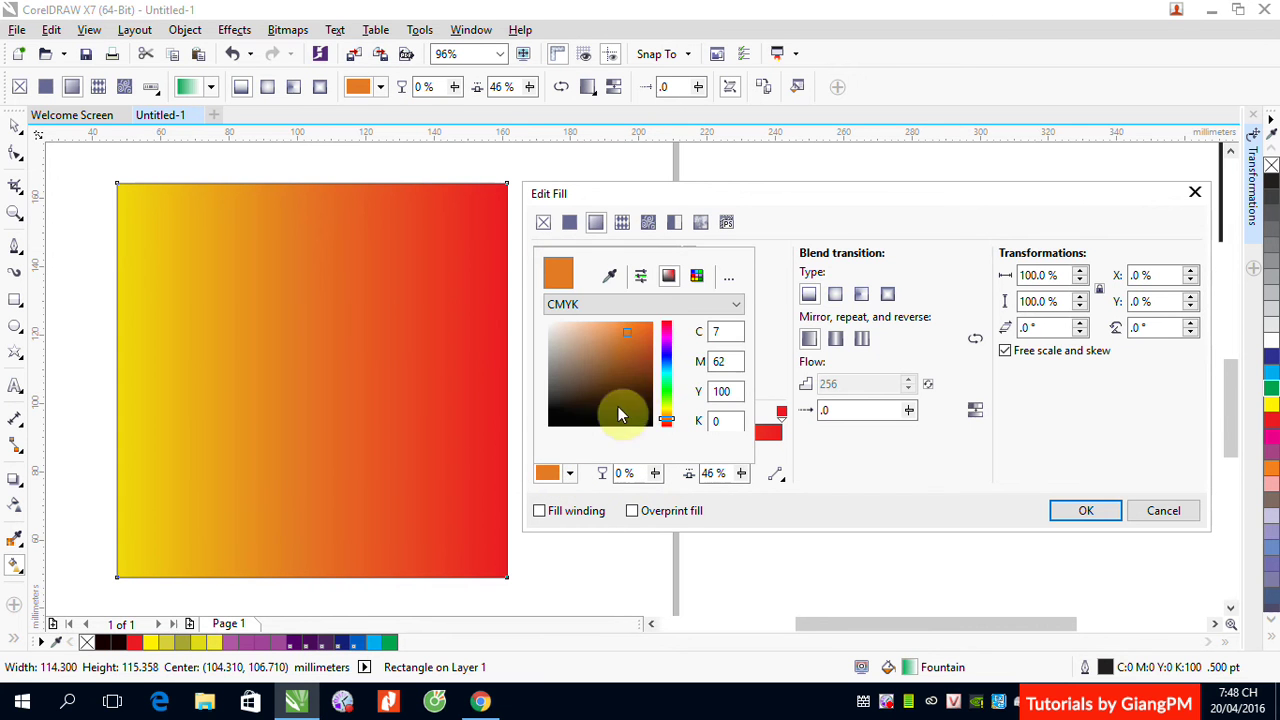
left_click(667, 379)
left_click(814, 205)
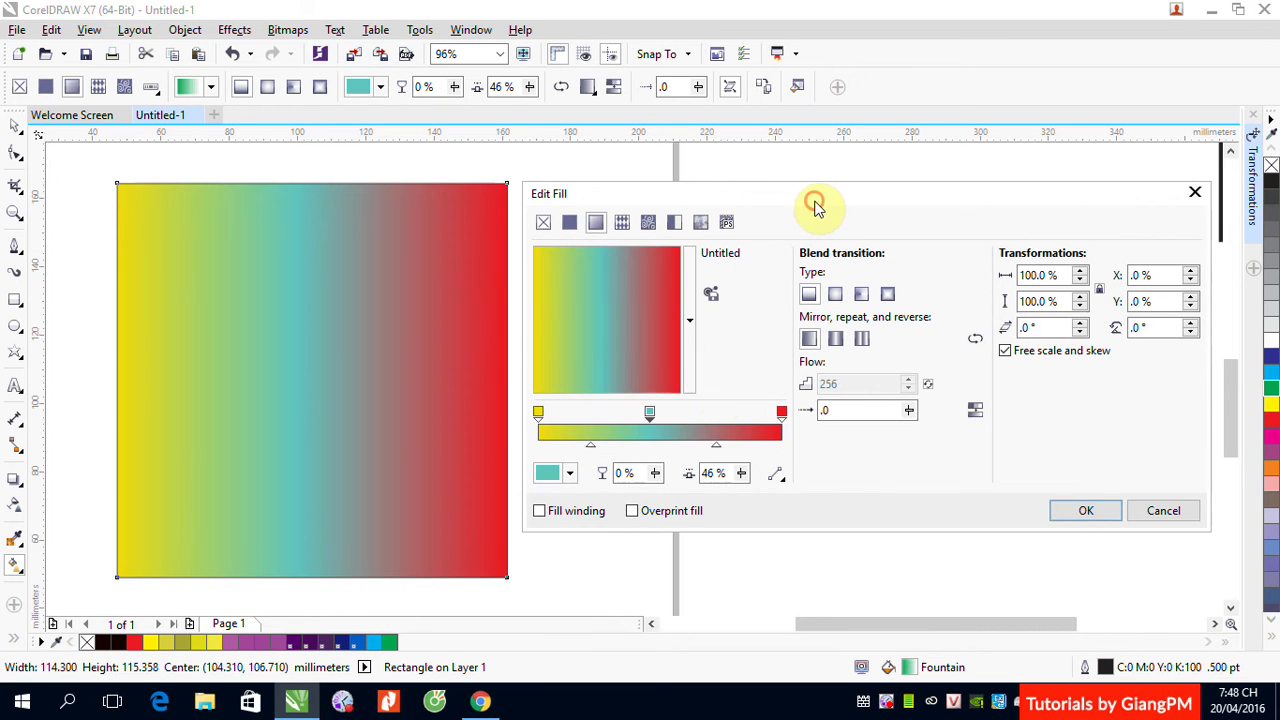
Add a bluish-violet colour node at 73%, between the teal and red nodes
double_click(716, 425)
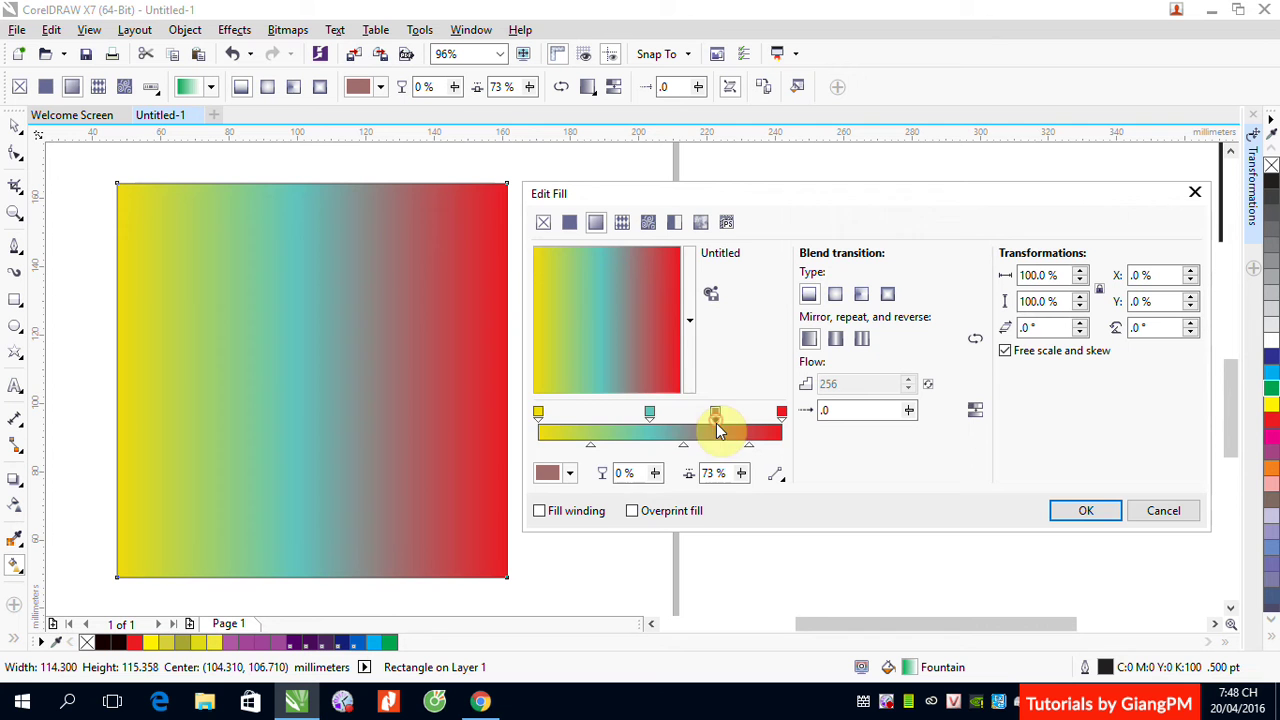
left_click(569, 474)
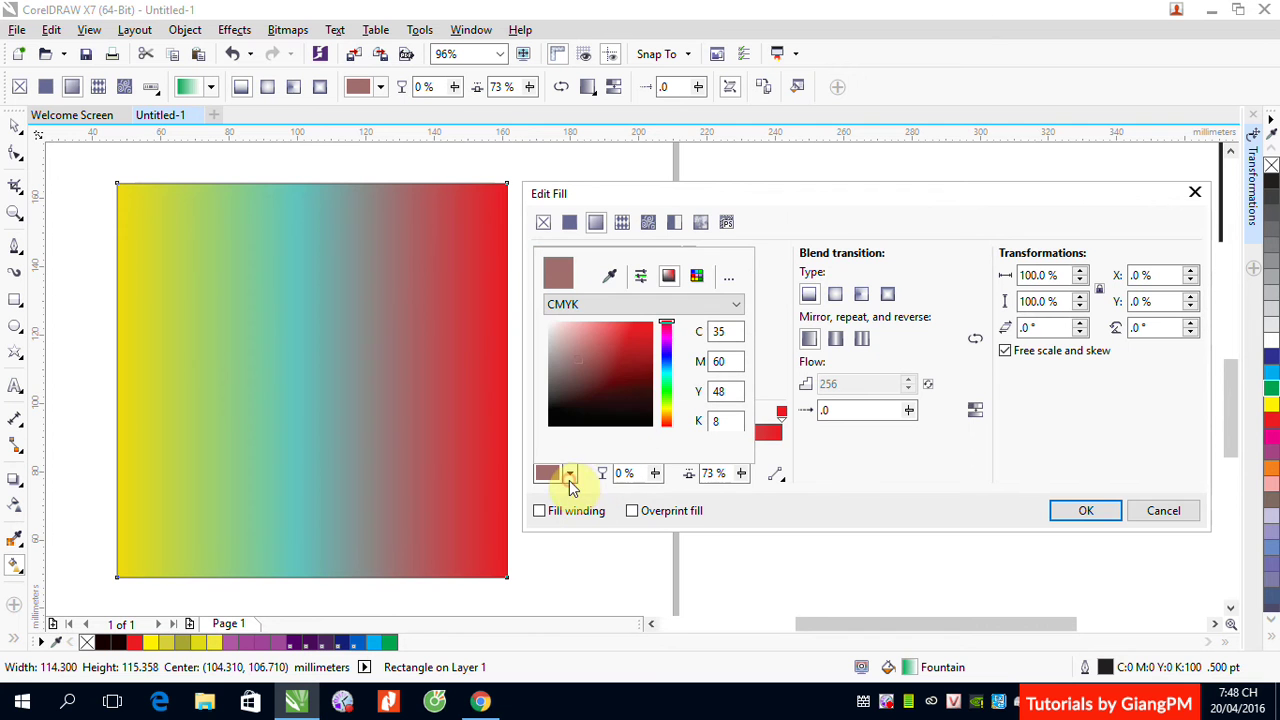
left_click(669, 357)
left_click(937, 455)
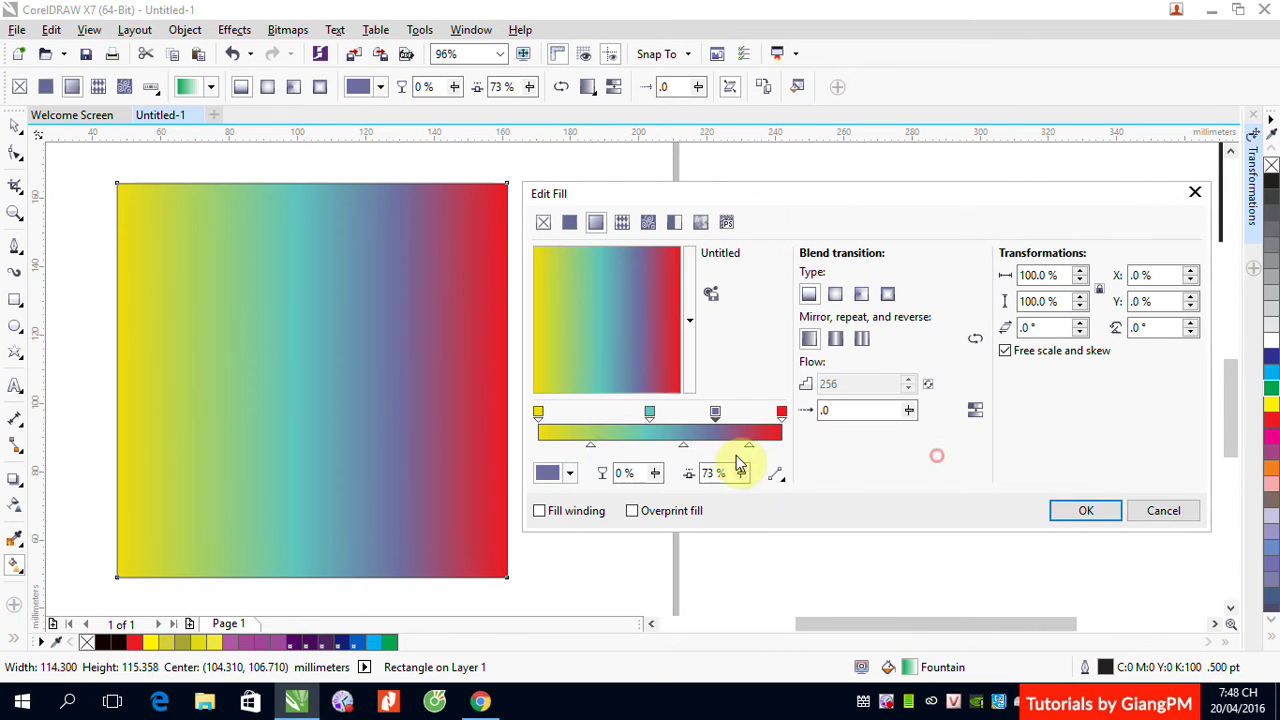
Add a magenta-purple colour node at 22%, between the yellow and teal nodes
double_click(591, 428)
left_click(549, 475)
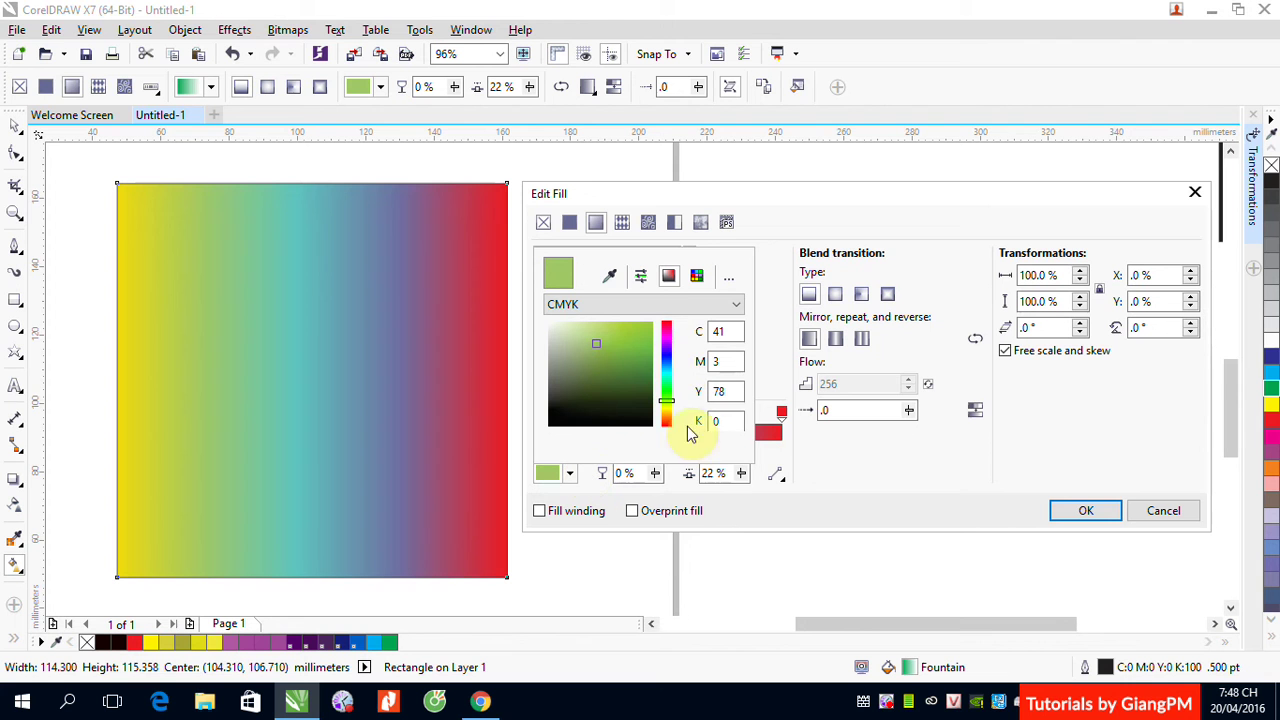
left_click(672, 344)
left_click(1048, 446)
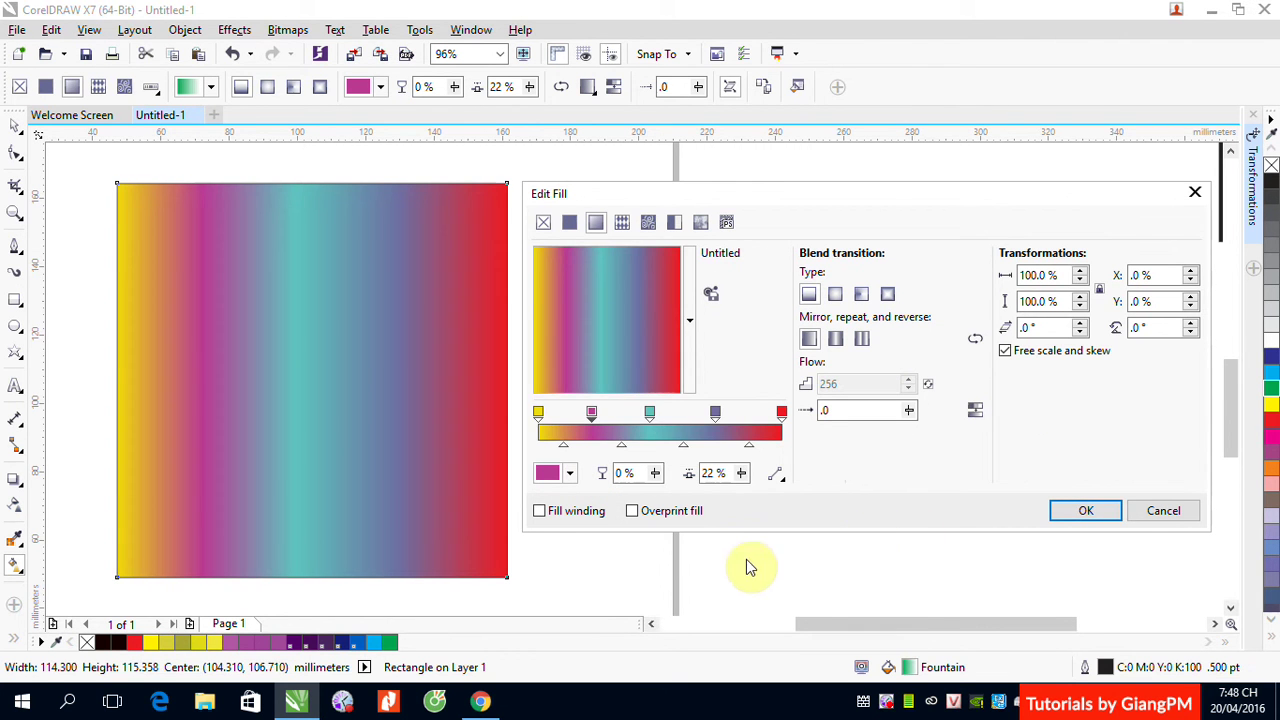
Remove the violet and magenta colour nodes from the gradient
double_click(715, 411)
double_click(590, 412)
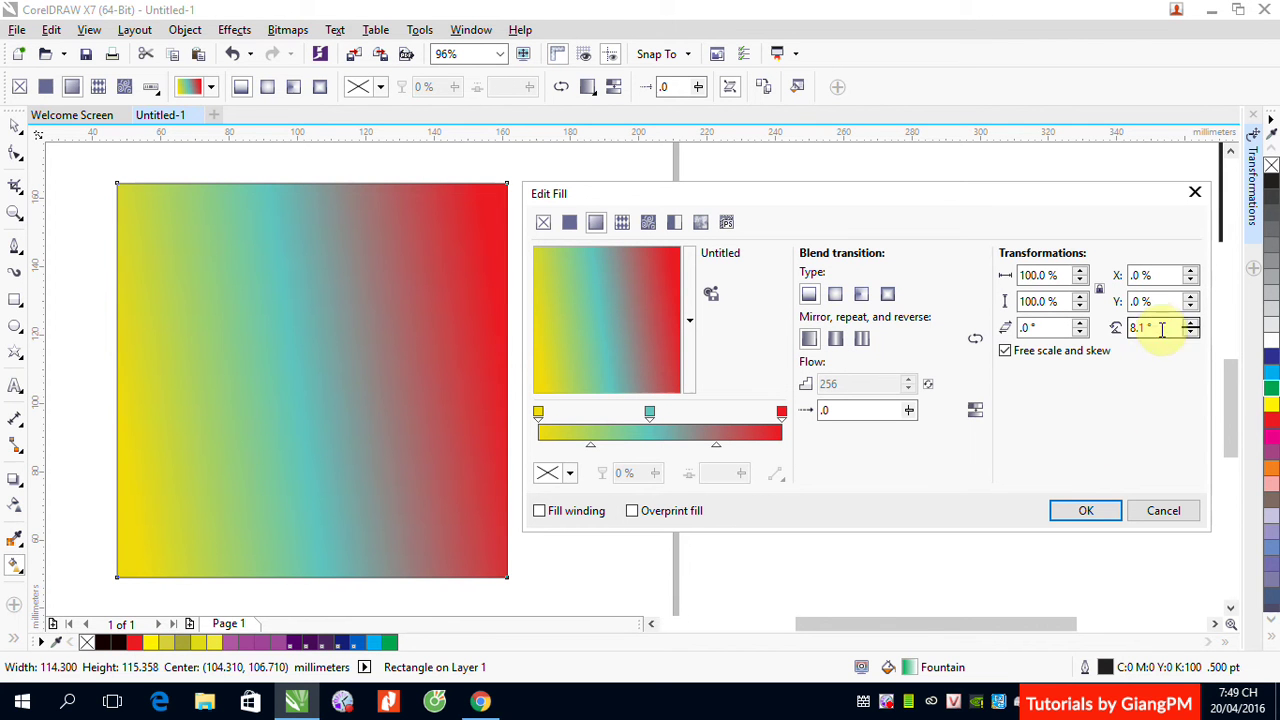
Set the fountain fill's rotation angle to 15°
left_click_drag(1161, 329, 1120, 326)
key("End")
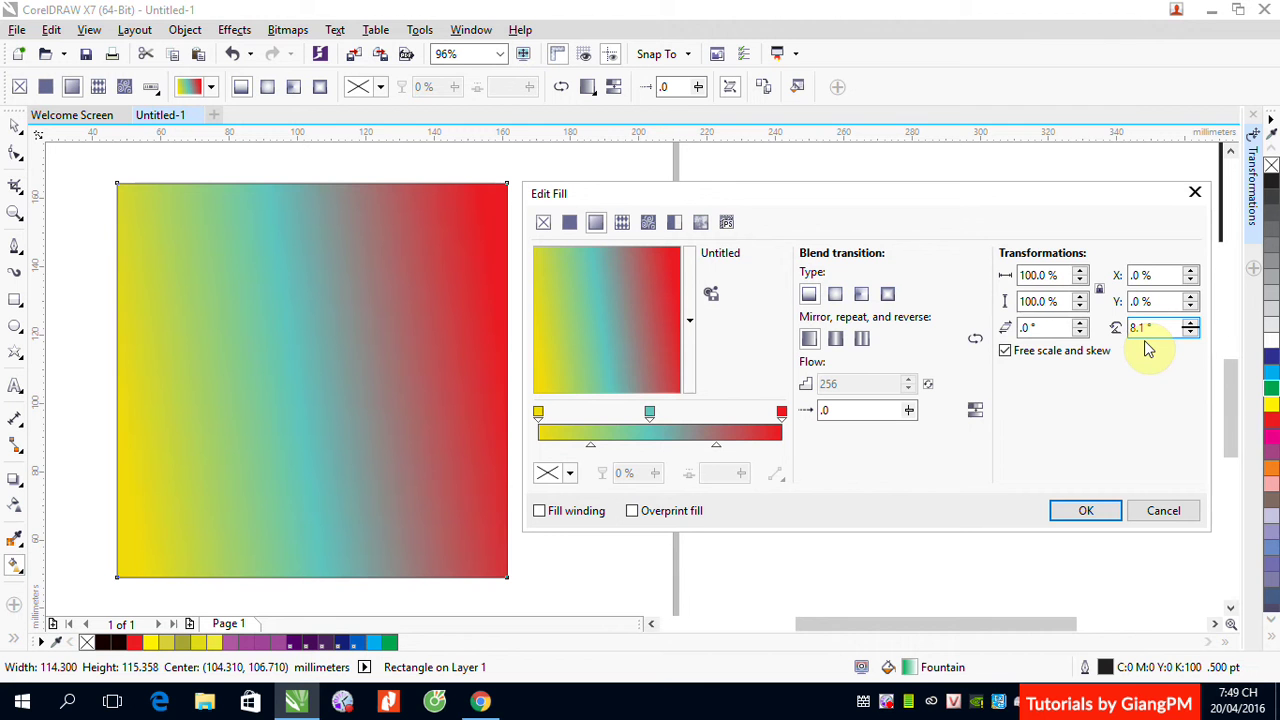
left_click_drag(1170, 328, 1128, 328)
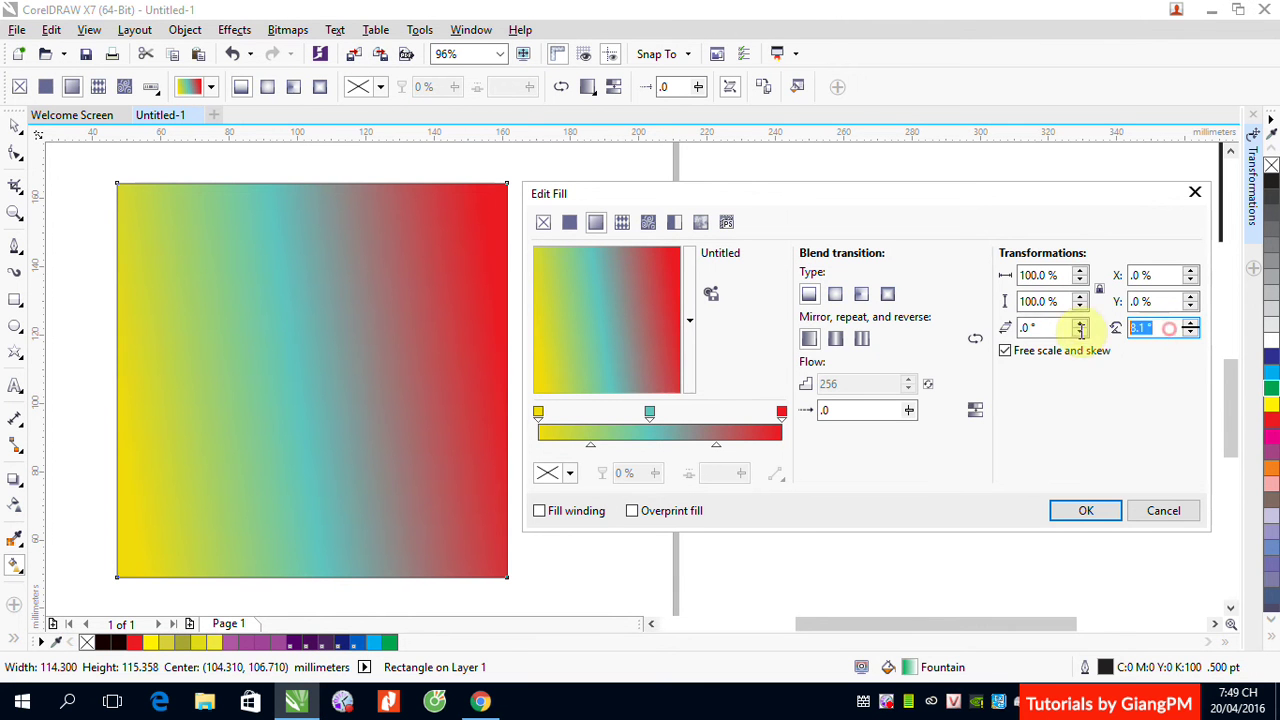
type("15")
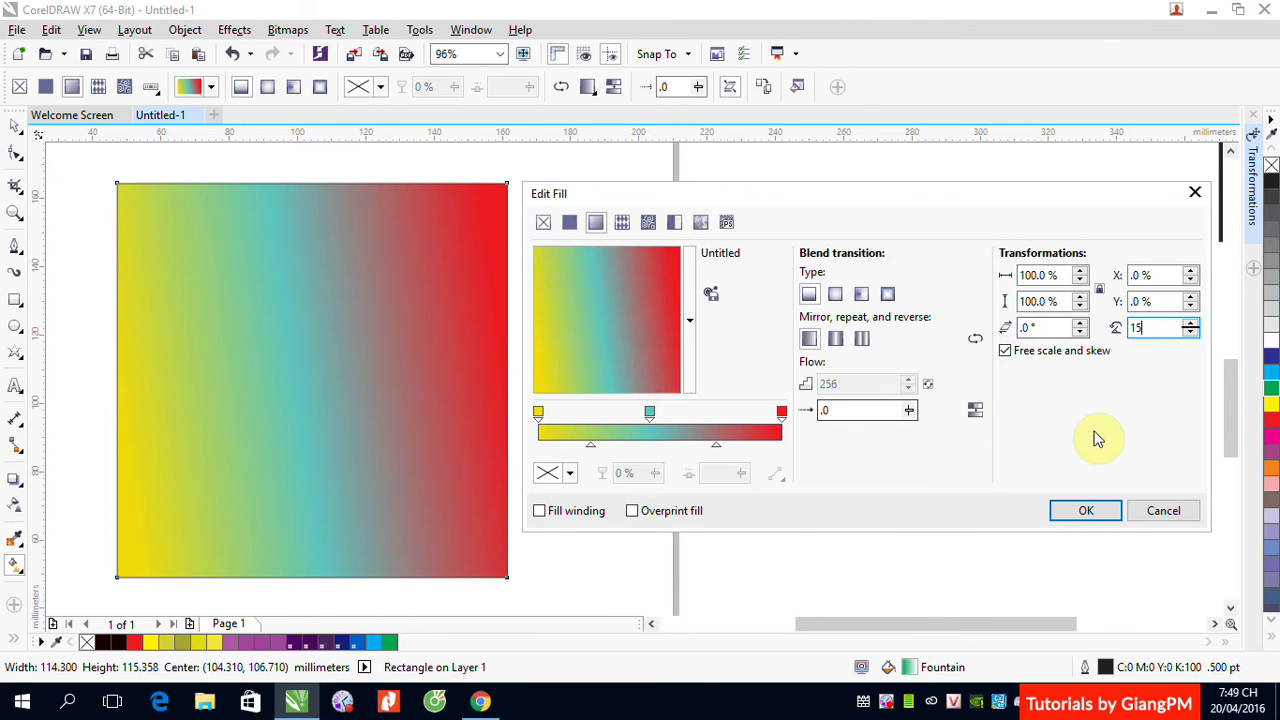
left_click(1136, 300)
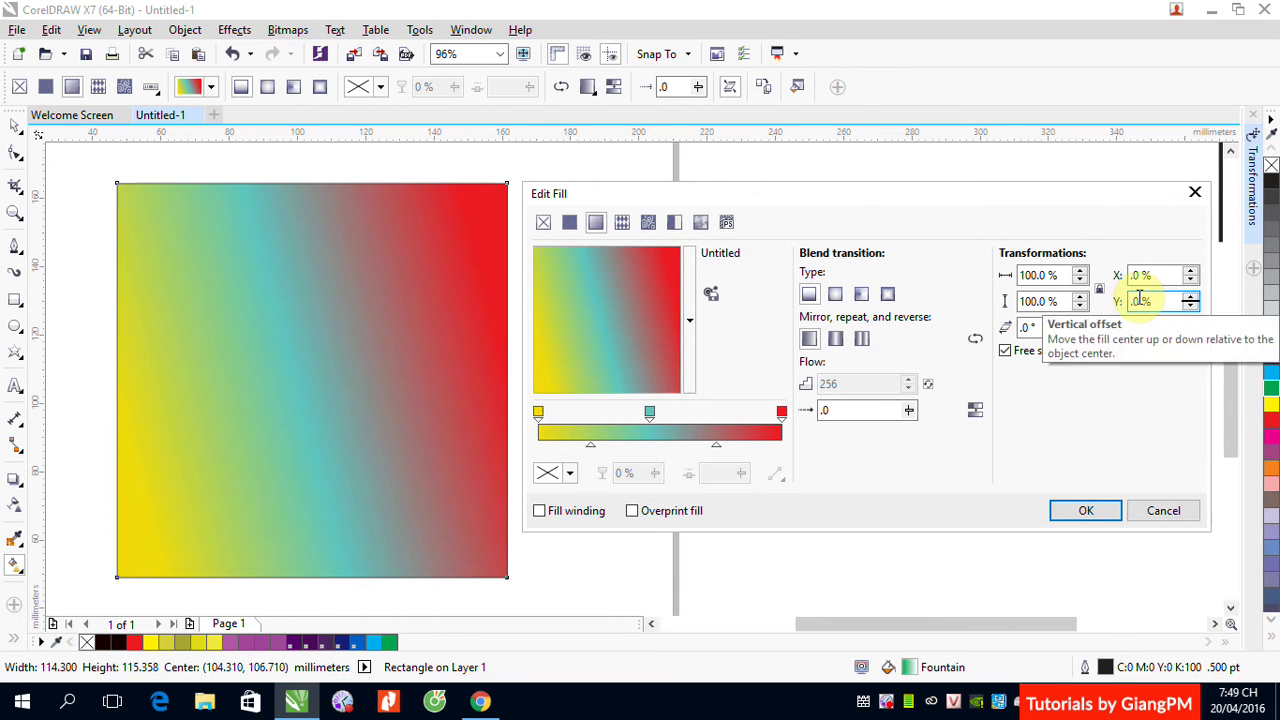
Rotate the rectangle's gradient to a 45° angle
left_click_drag(1172, 328, 1130, 328)
type("45")
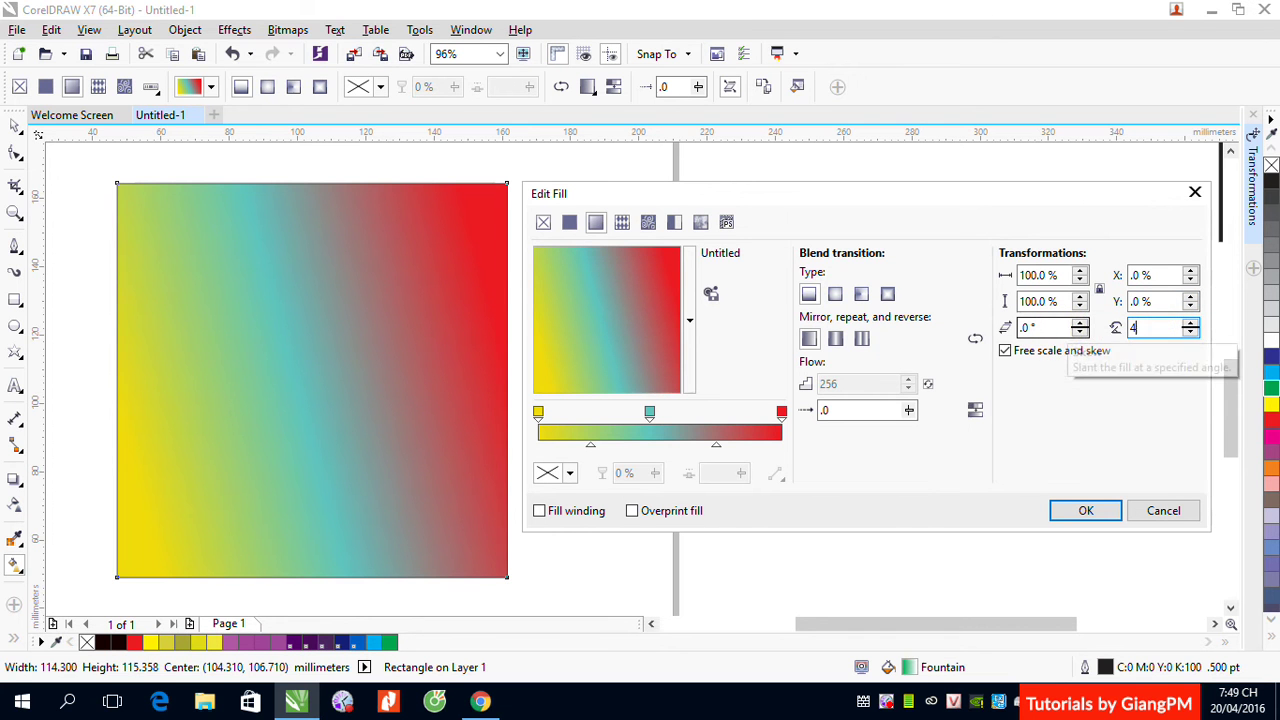
left_click(1160, 301)
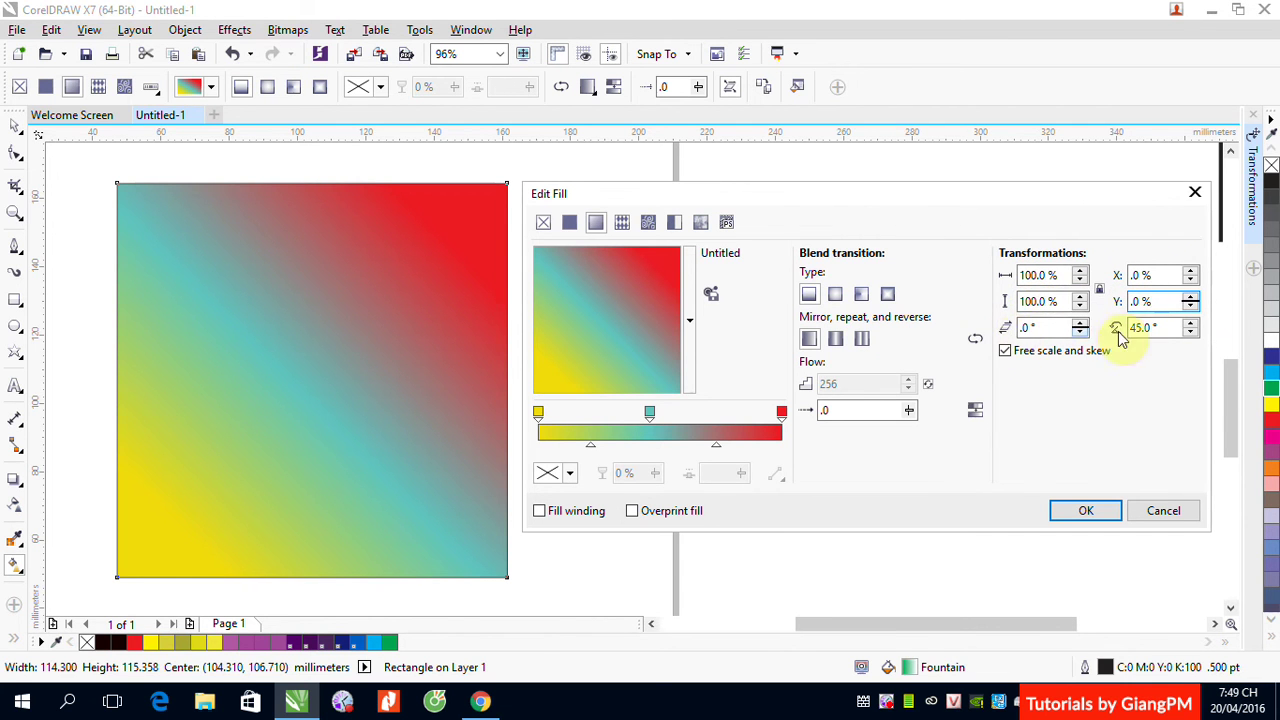
Offset the fill's centre by 50% horizontally and 50% vertically
left_click(1148, 276)
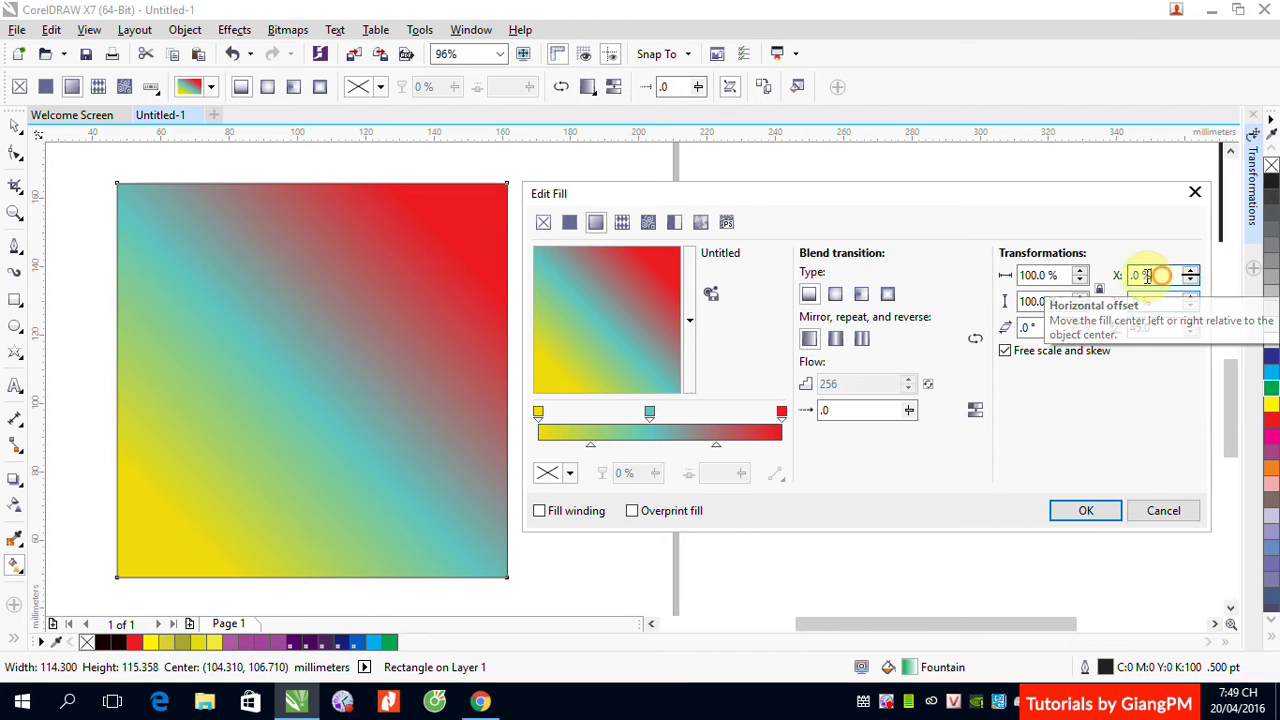
type("50")
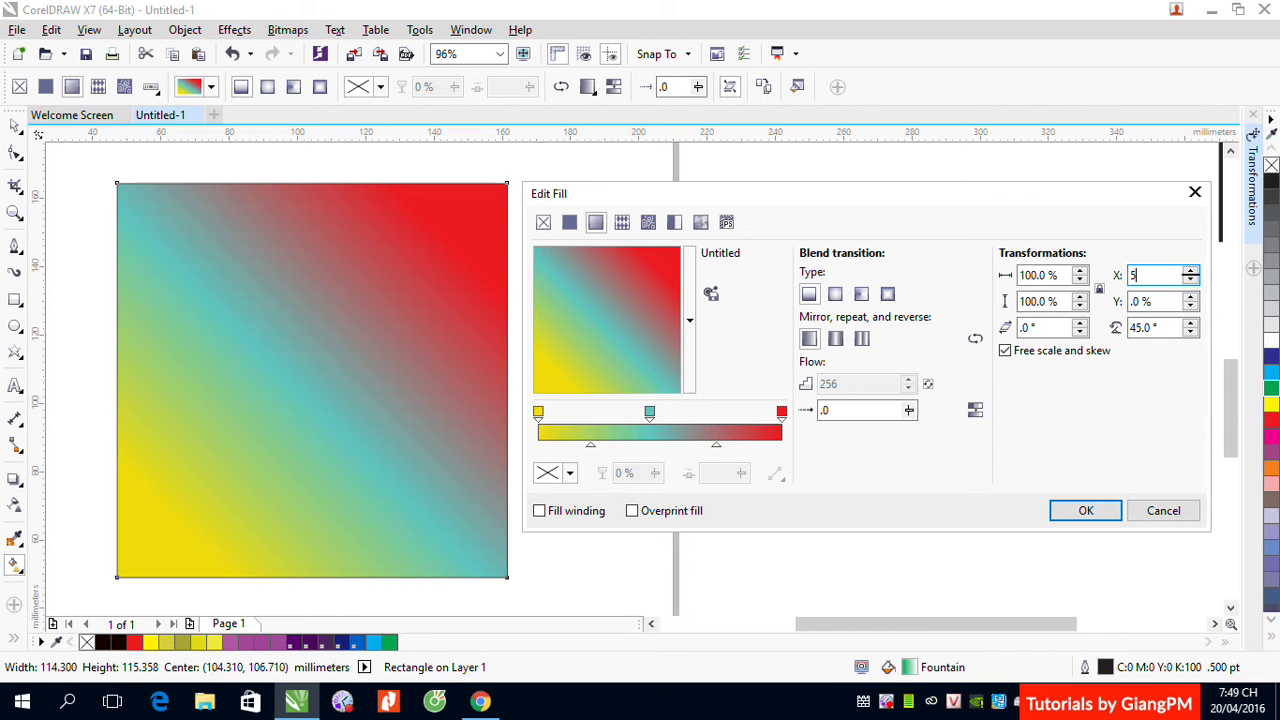
left_click(1156, 302)
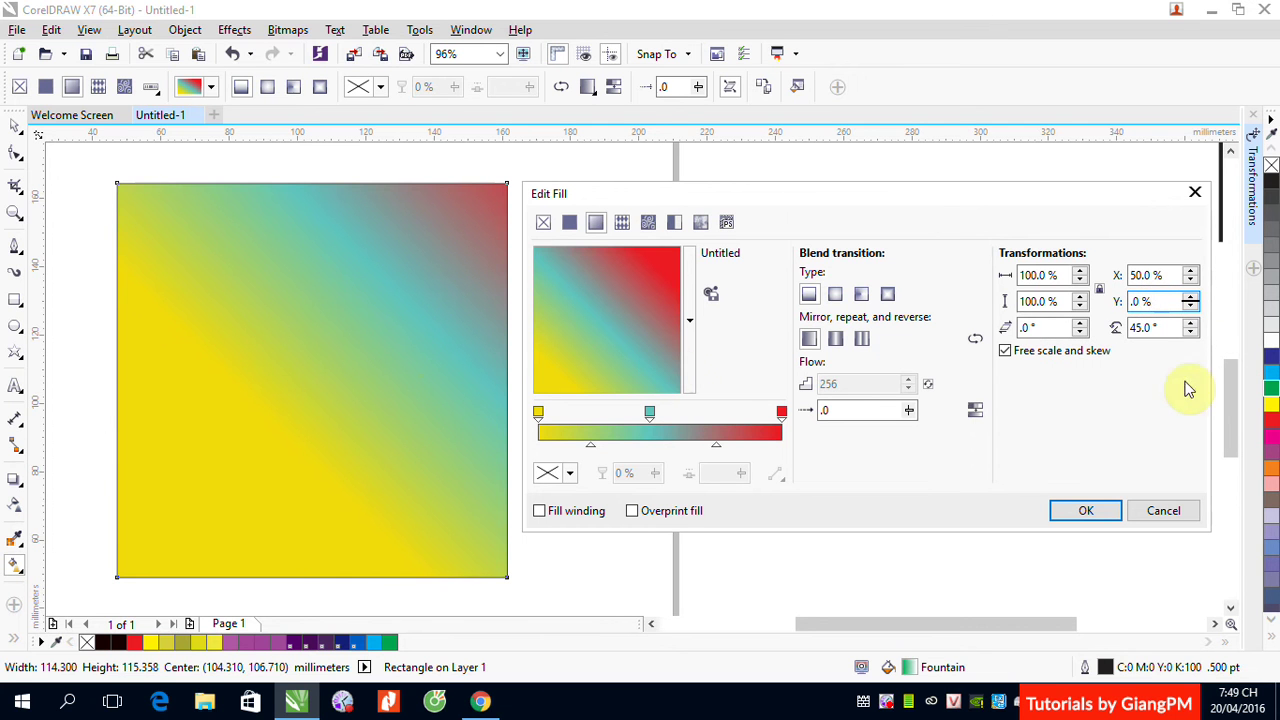
left_click(1150, 301)
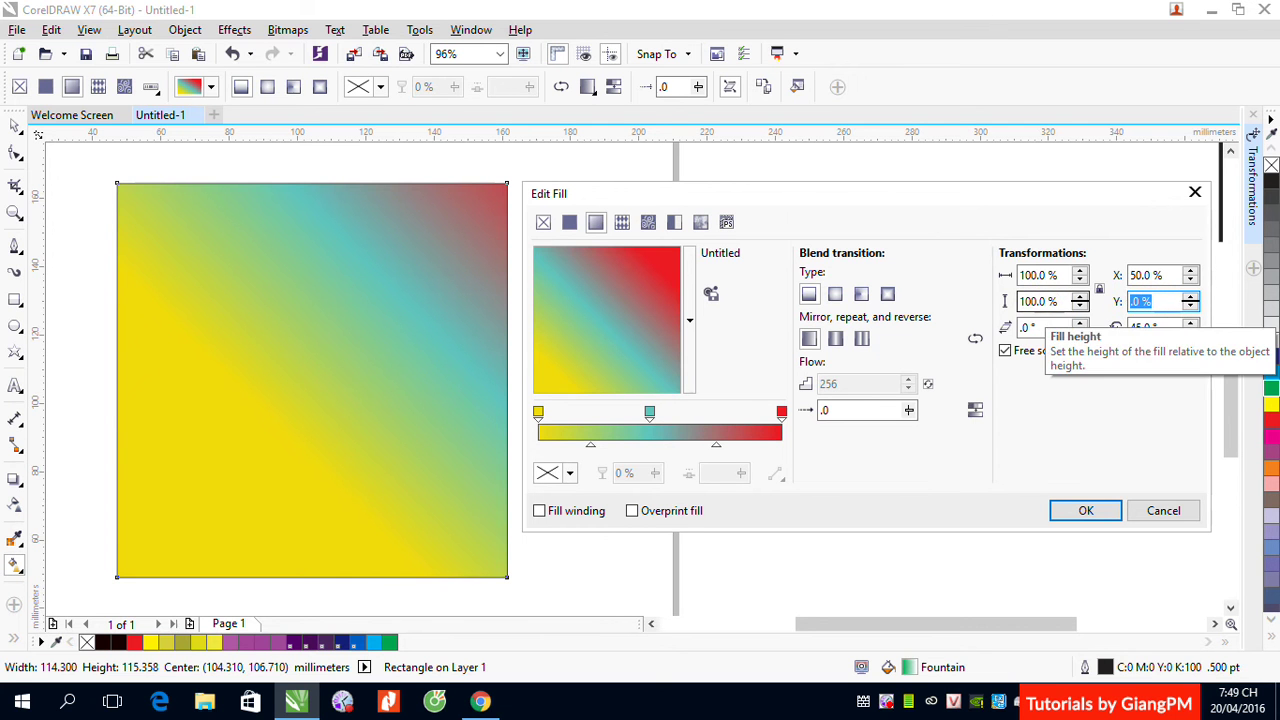
left_click(1166, 330)
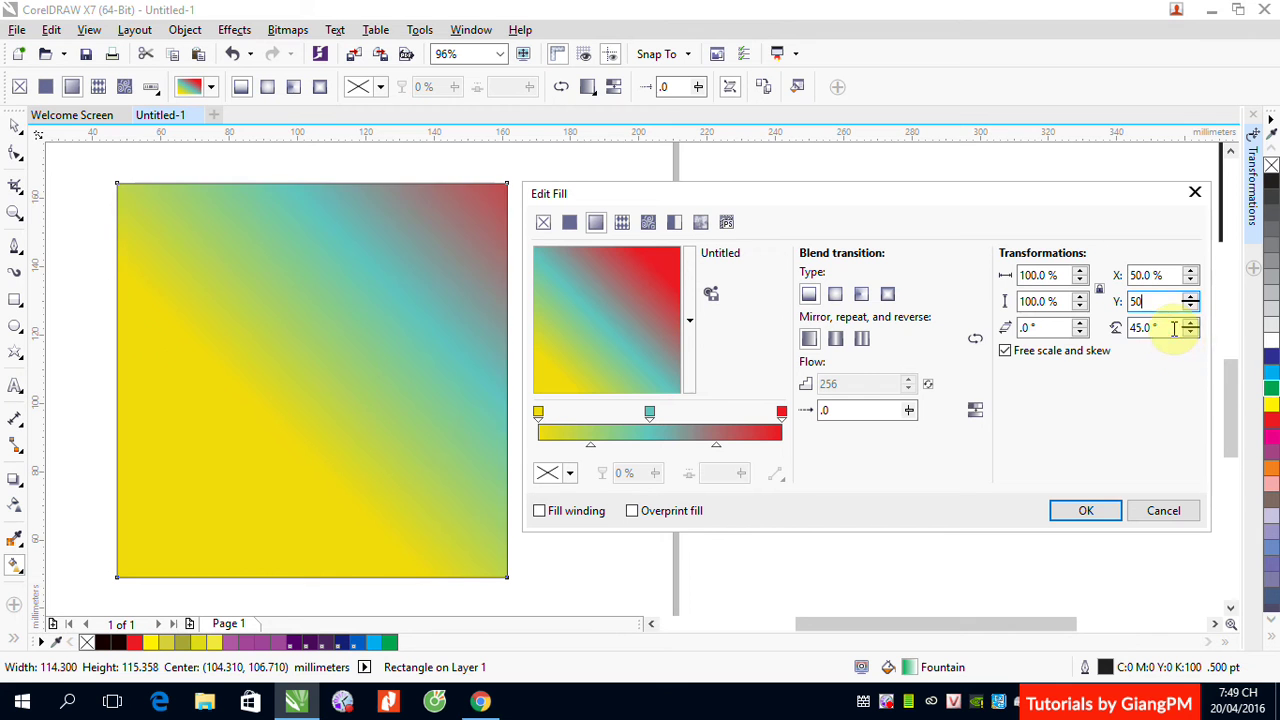
Reset the fill's vertical and horizontal offsets to 0%
double_click(1166, 298)
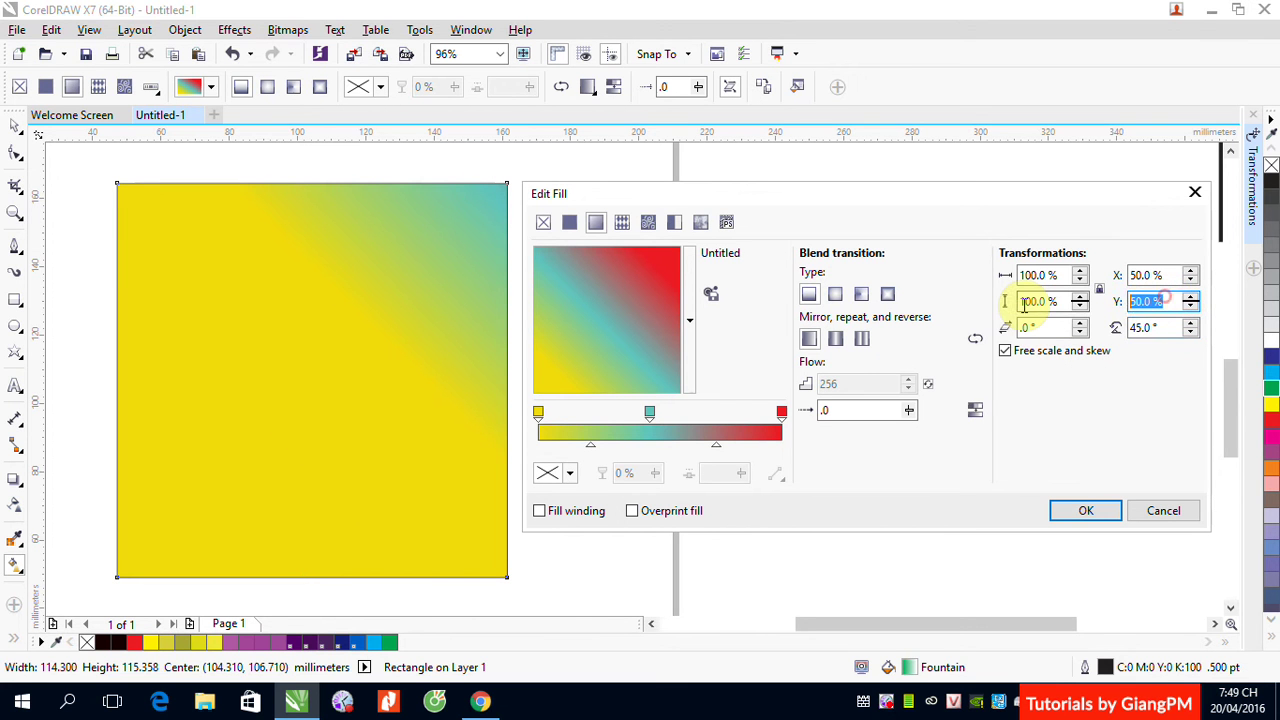
type("0")
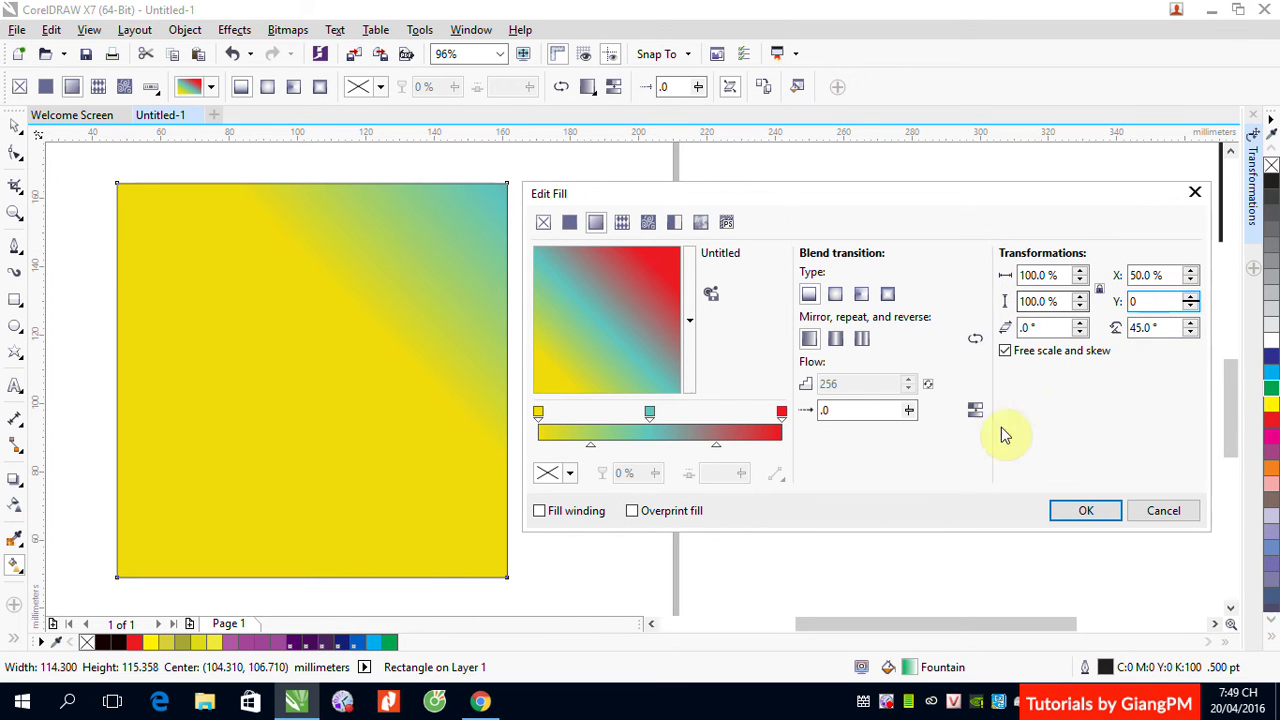
key("Return")
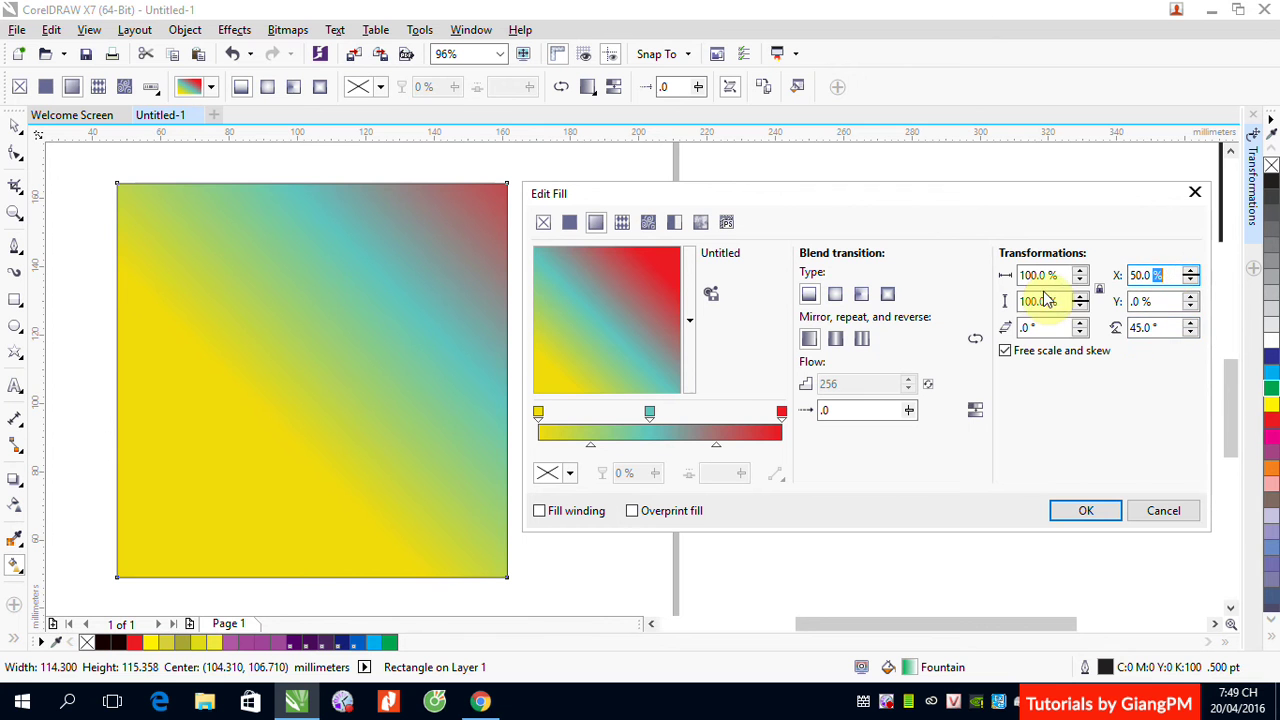
double_click(1166, 276)
type("0")
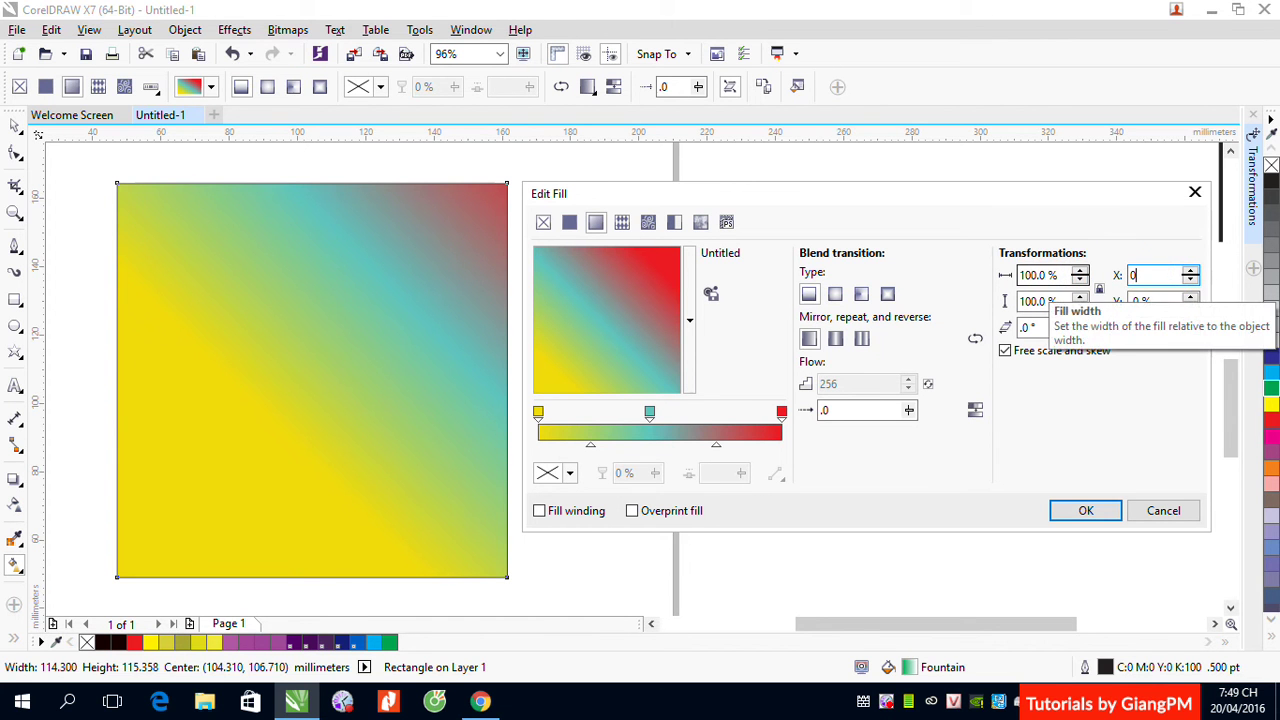
key("Return")
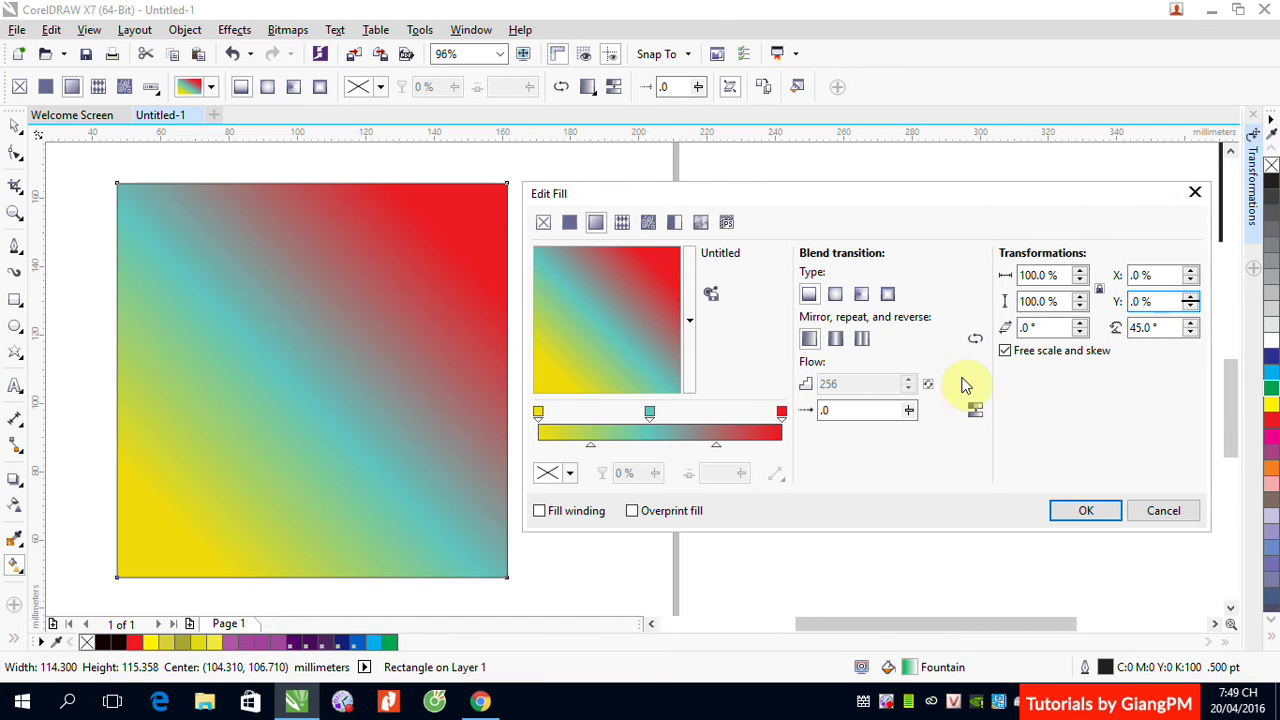
Increase the fill's skew to 16°
left_click(1081, 324)
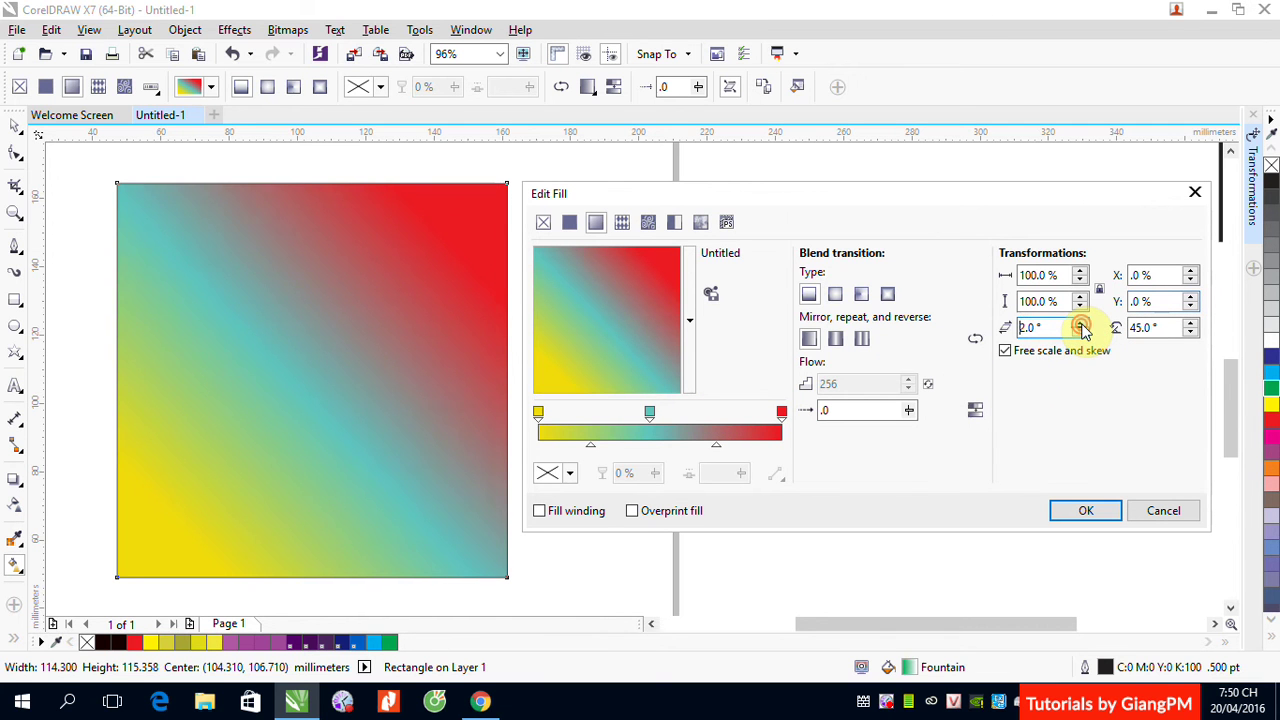
left_click(1081, 324)
left_click(1081, 324)
left_click(1081, 324)
left_click(1081, 324)
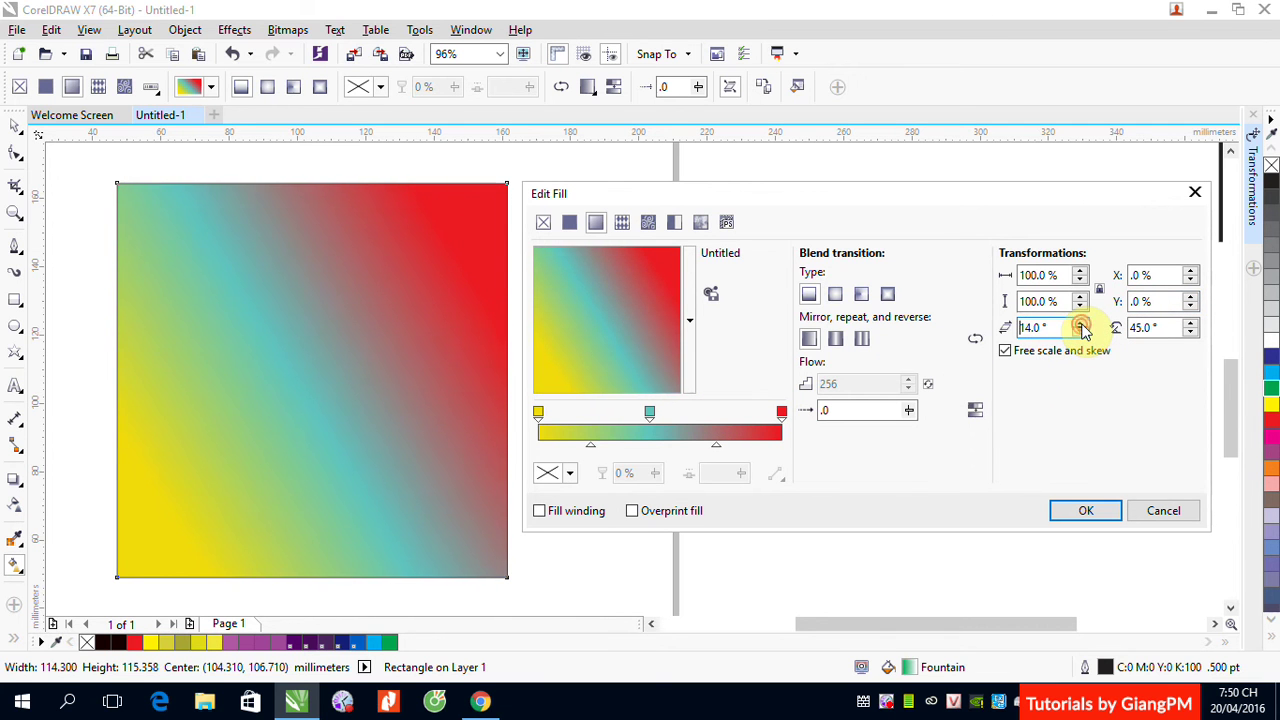
left_click(1082, 324)
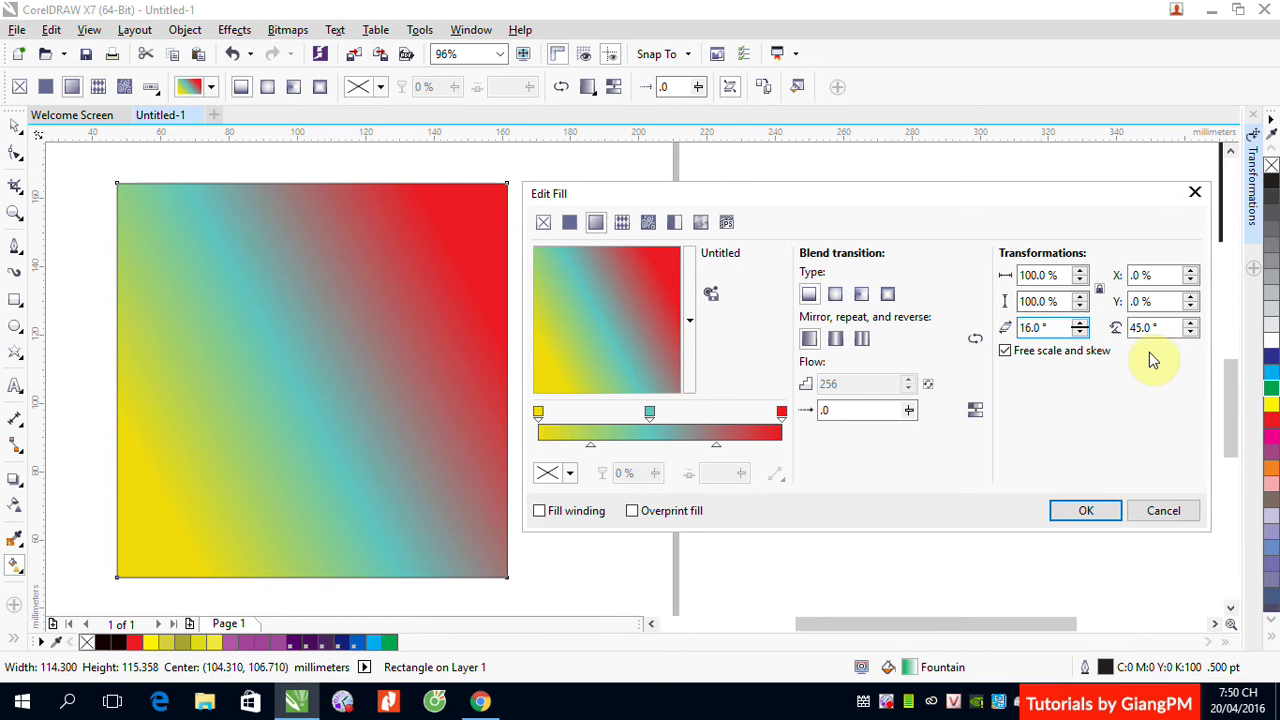
Reset both the skew and the rotation angle of the fill to 0°
left_click_drag(1052, 327, 914, 337)
type("0")
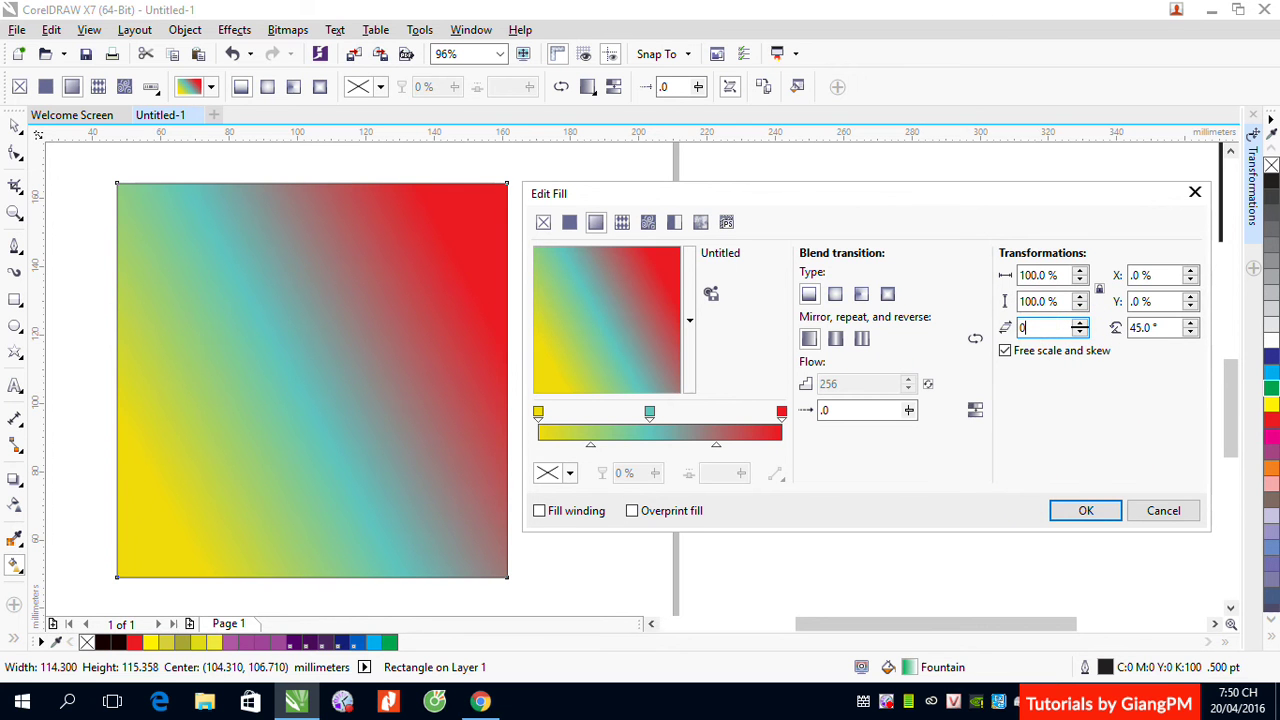
left_click_drag(1167, 327, 1127, 328)
type("0")
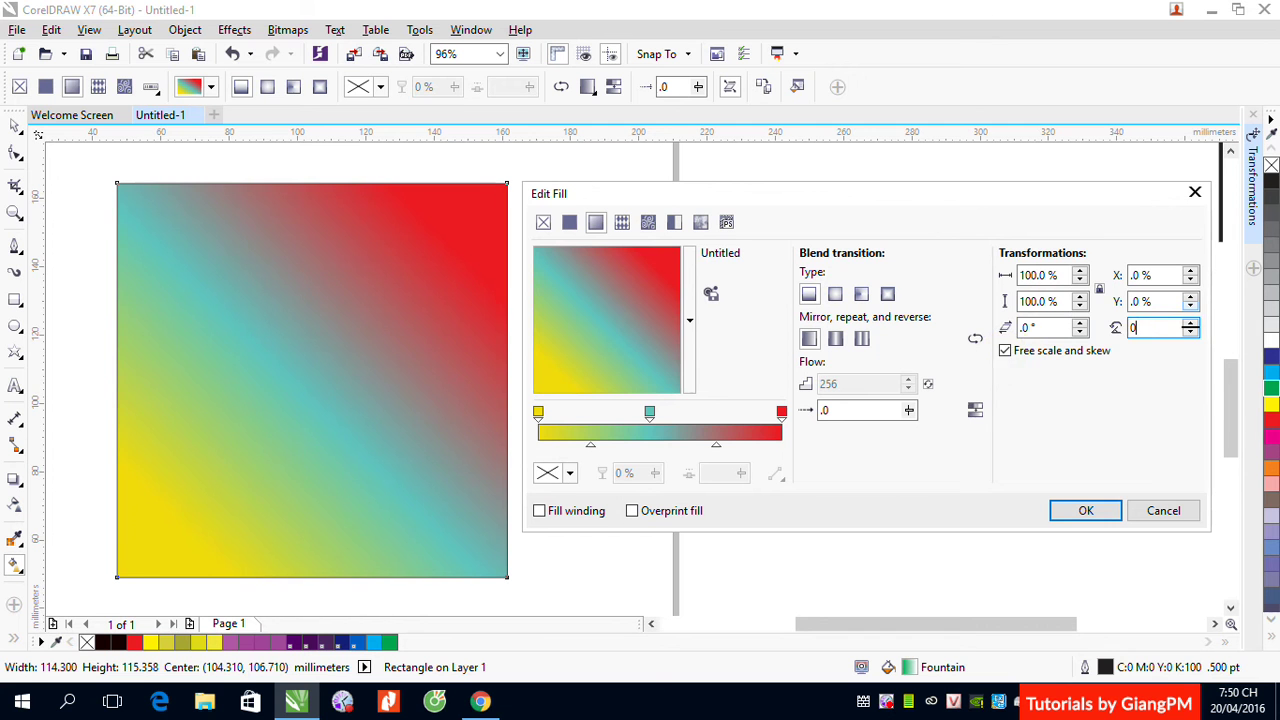
left_click(1157, 301)
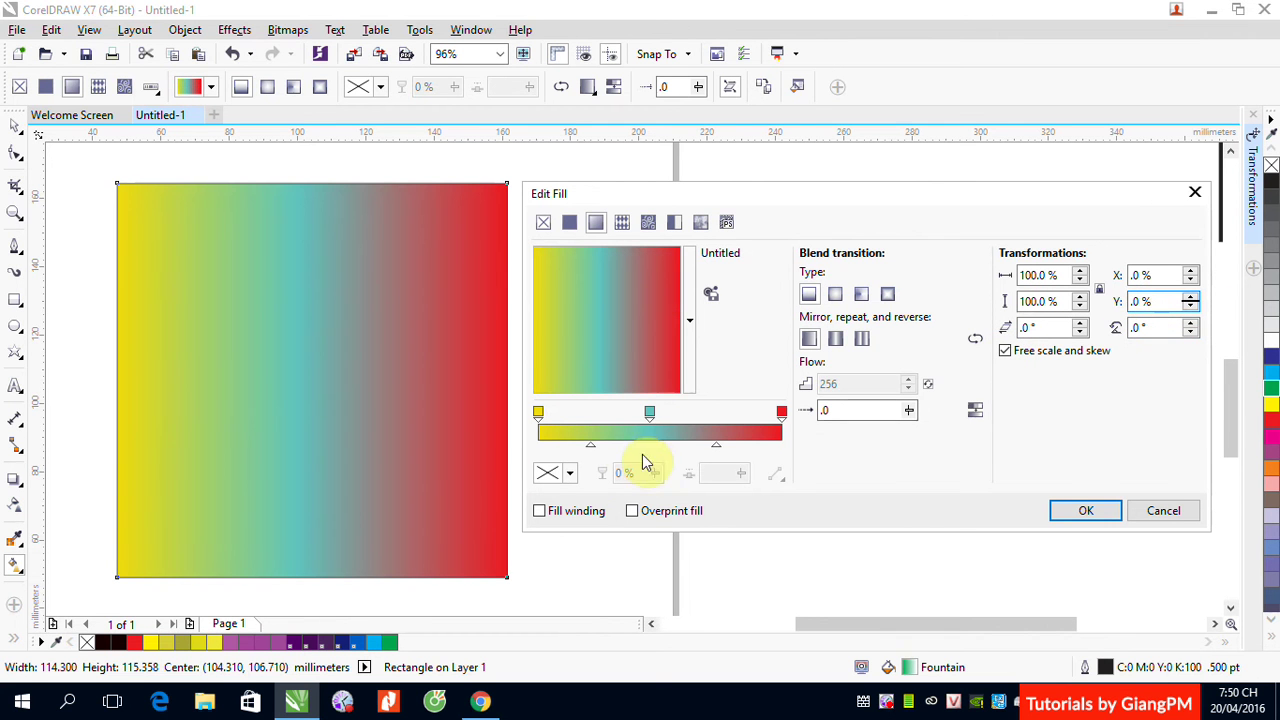
Remove the teal colour node from the gradient, leaving only the yellow and red end nodes
double_click(650, 412)
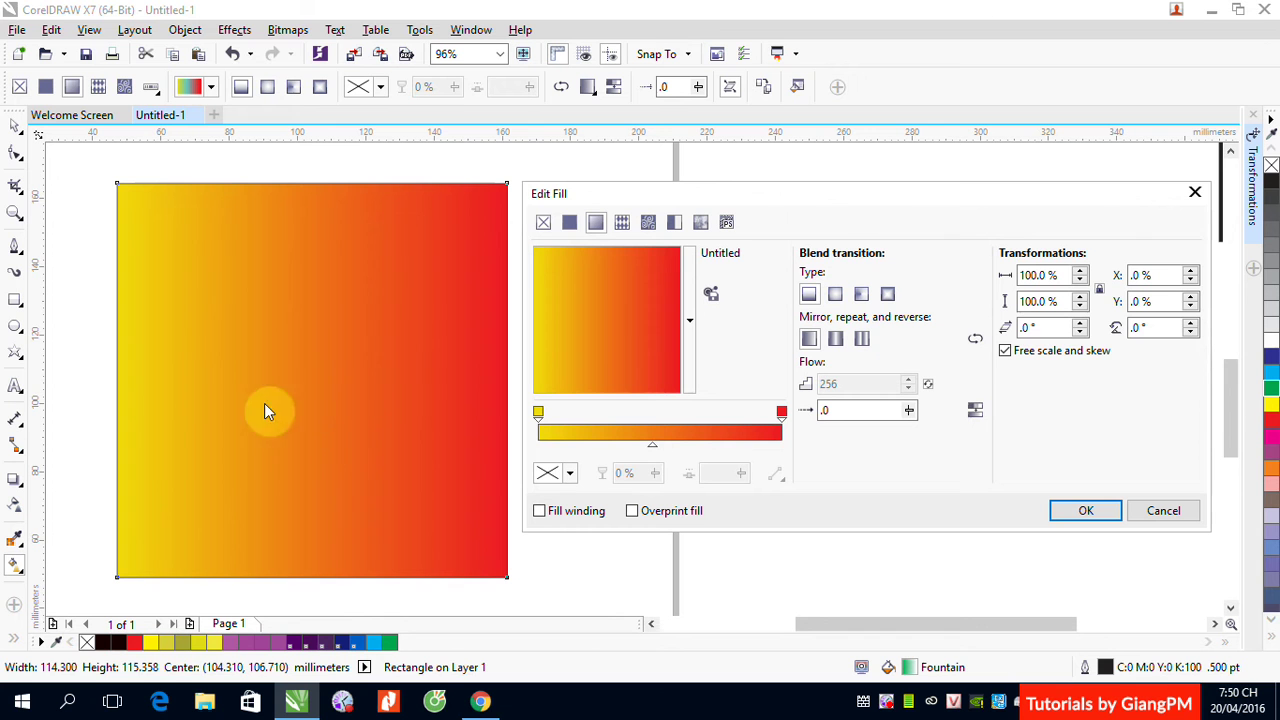
left_click(1150, 328)
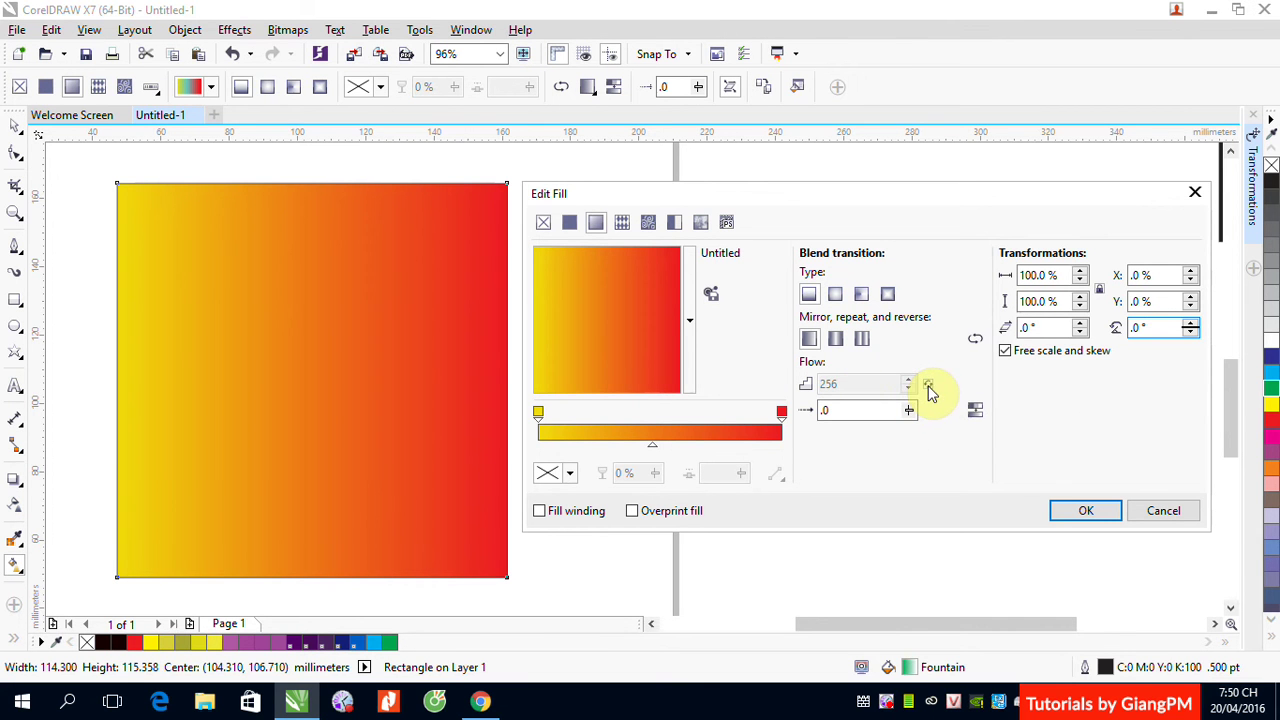
Unlock the fountain step count in the flow settings and set it to 10
left_click(843, 386)
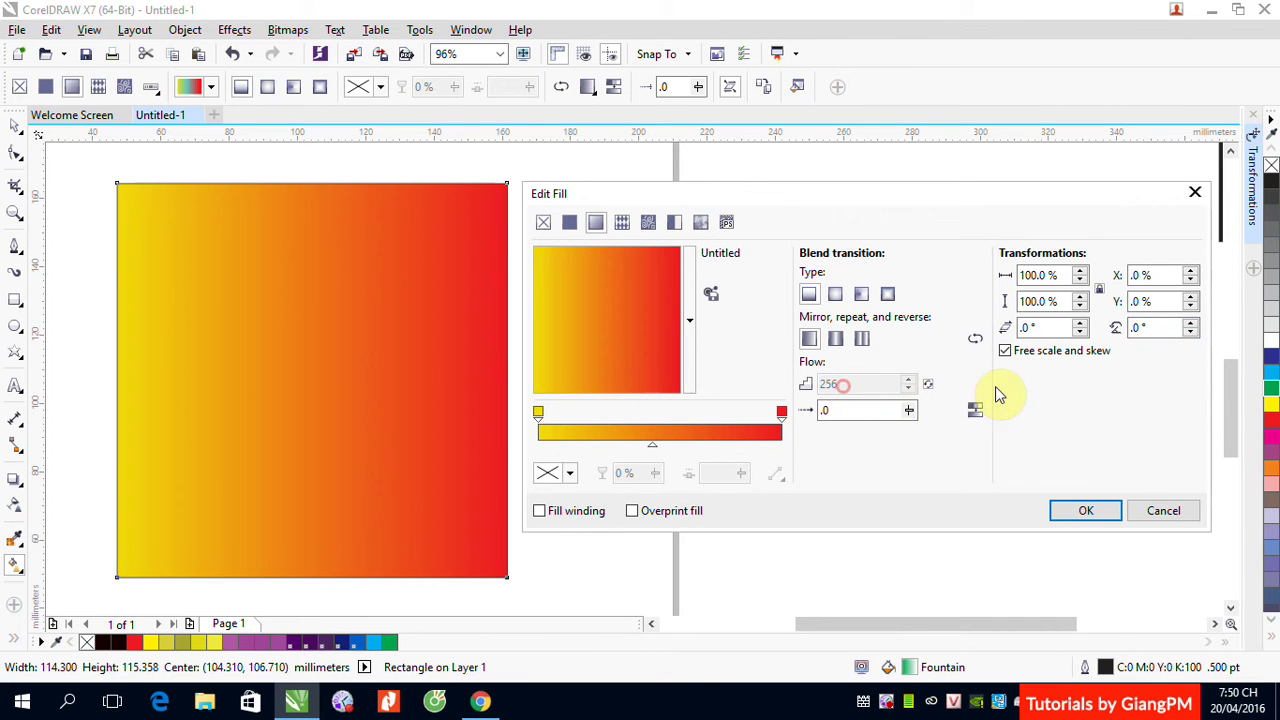
left_click(928, 386)
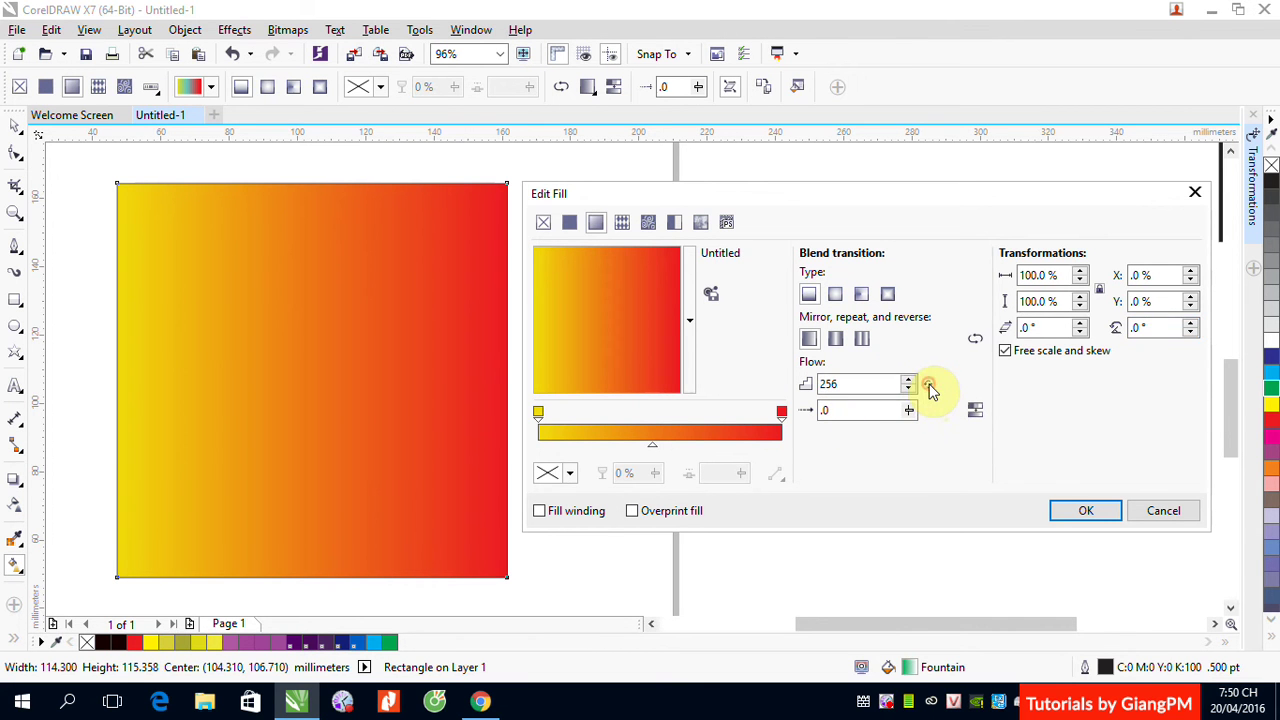
double_click(829, 384)
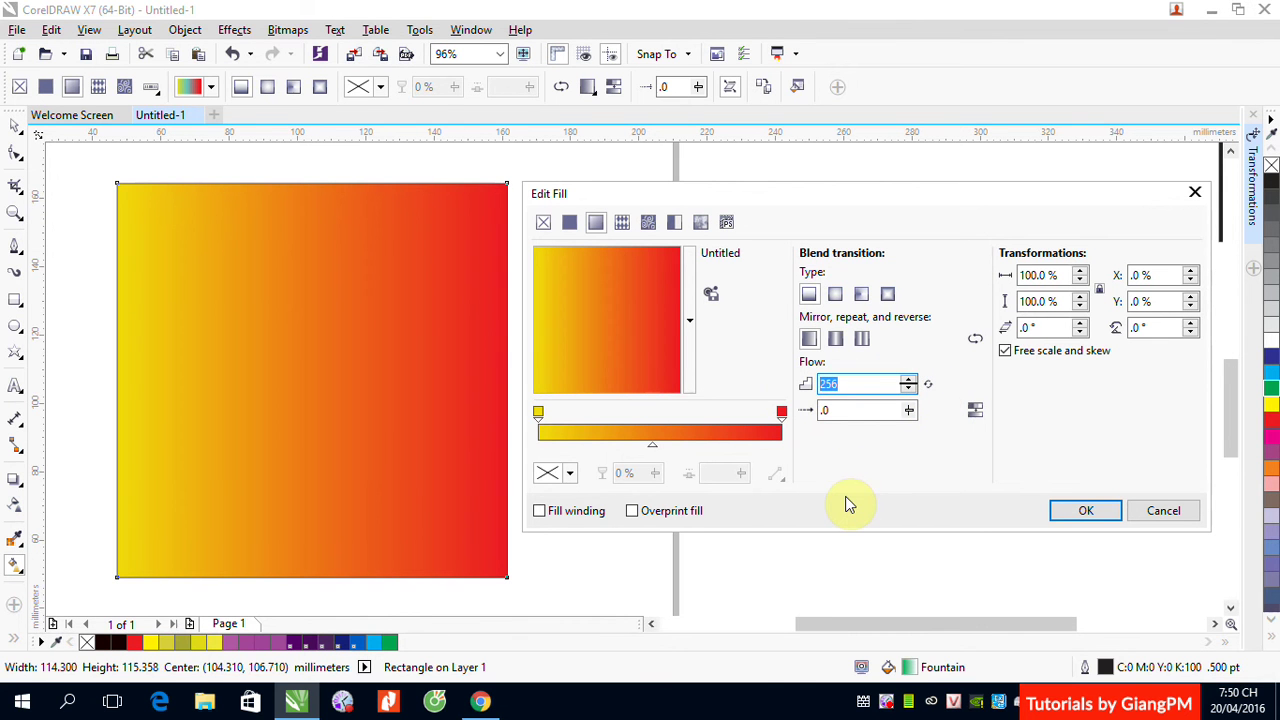
type("10")
left_click(836, 410)
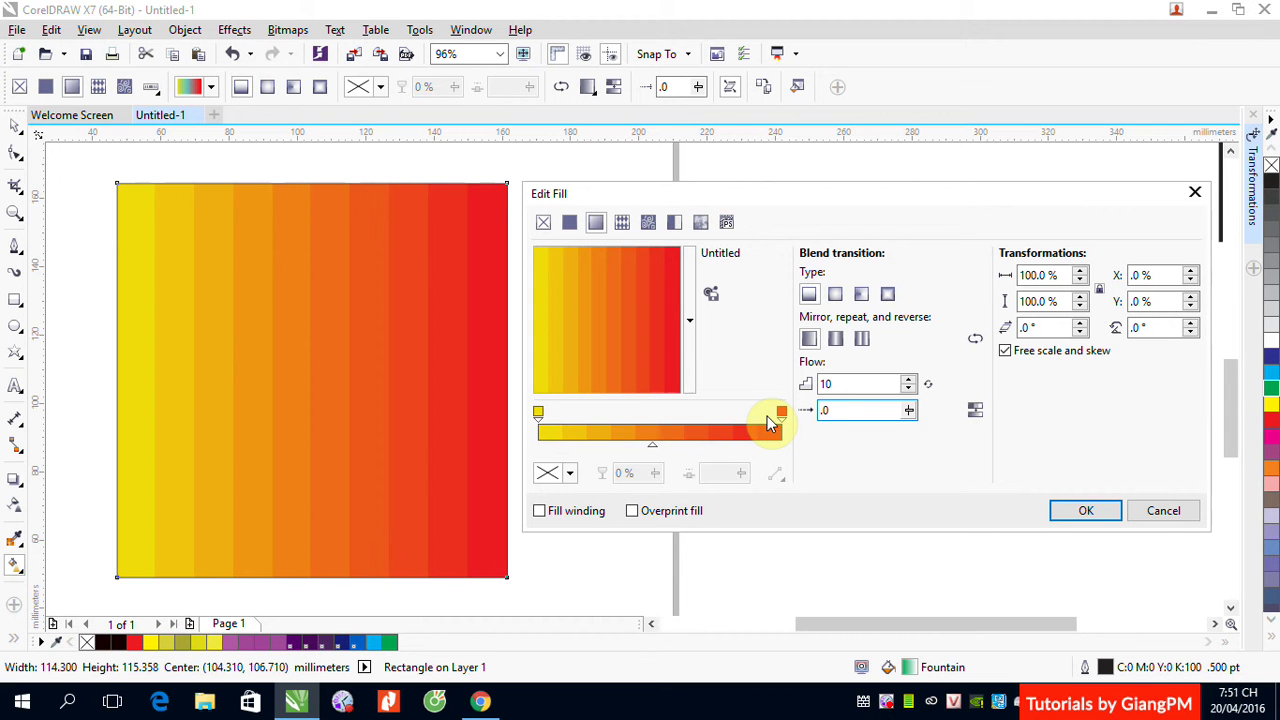
Try a fountain step count of 1, and raise the count to 3
left_click_drag(846, 386, 806, 384)
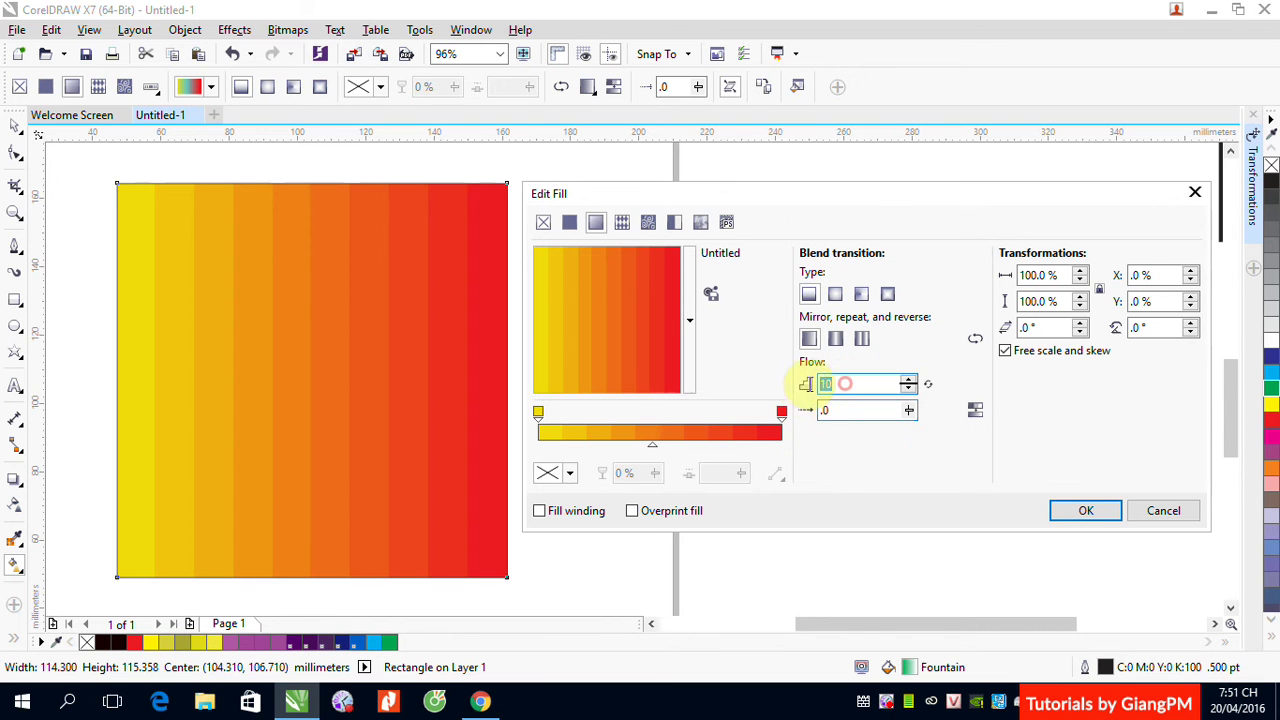
type("1")
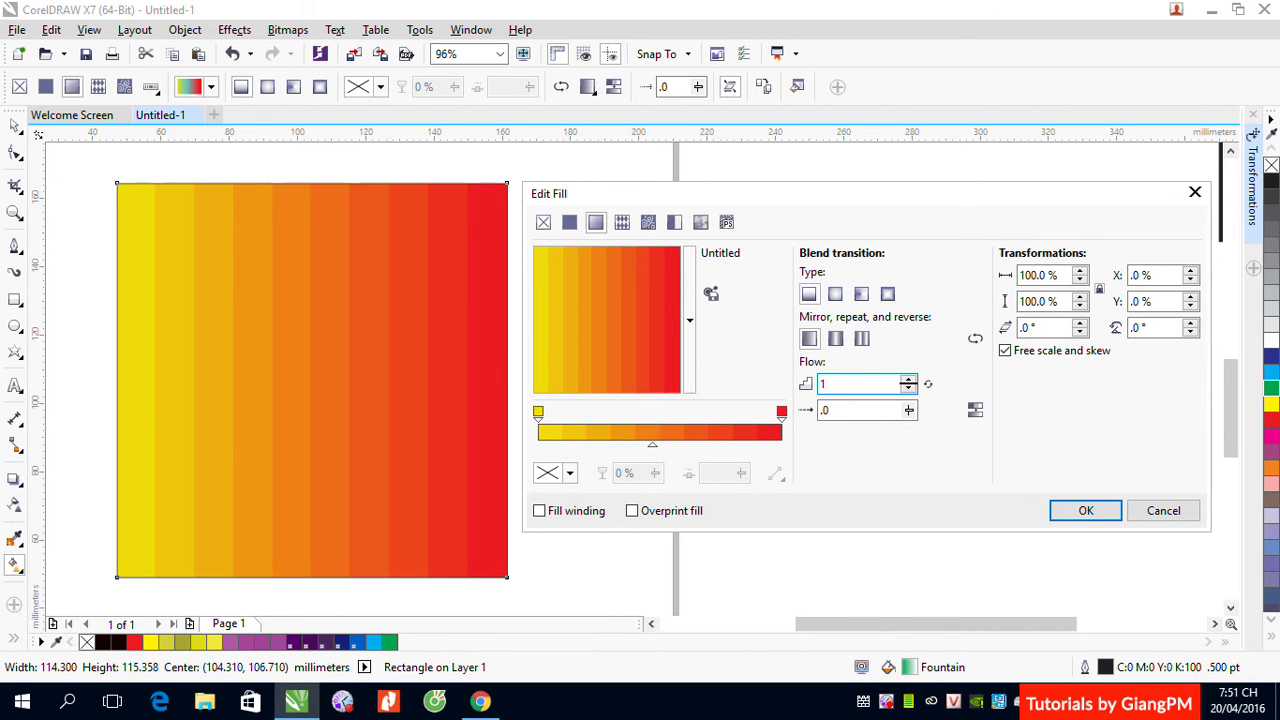
left_click(848, 411)
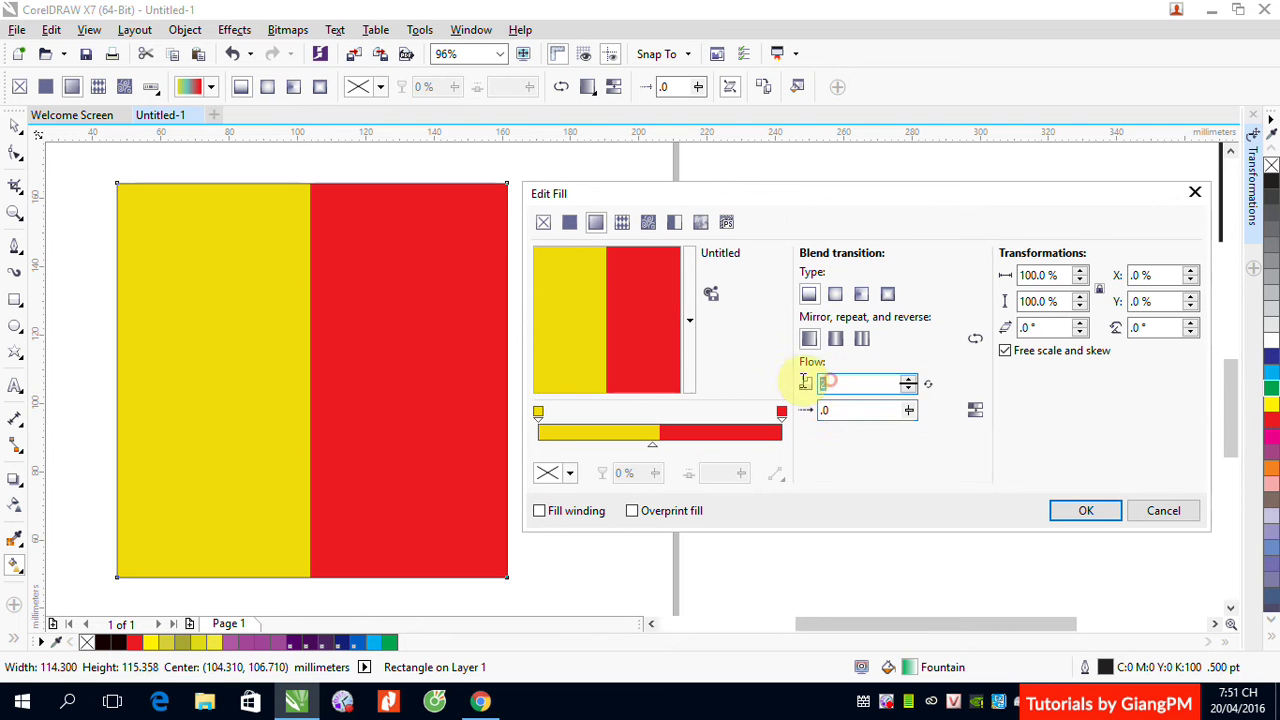
left_click_drag(810, 383, 893, 390)
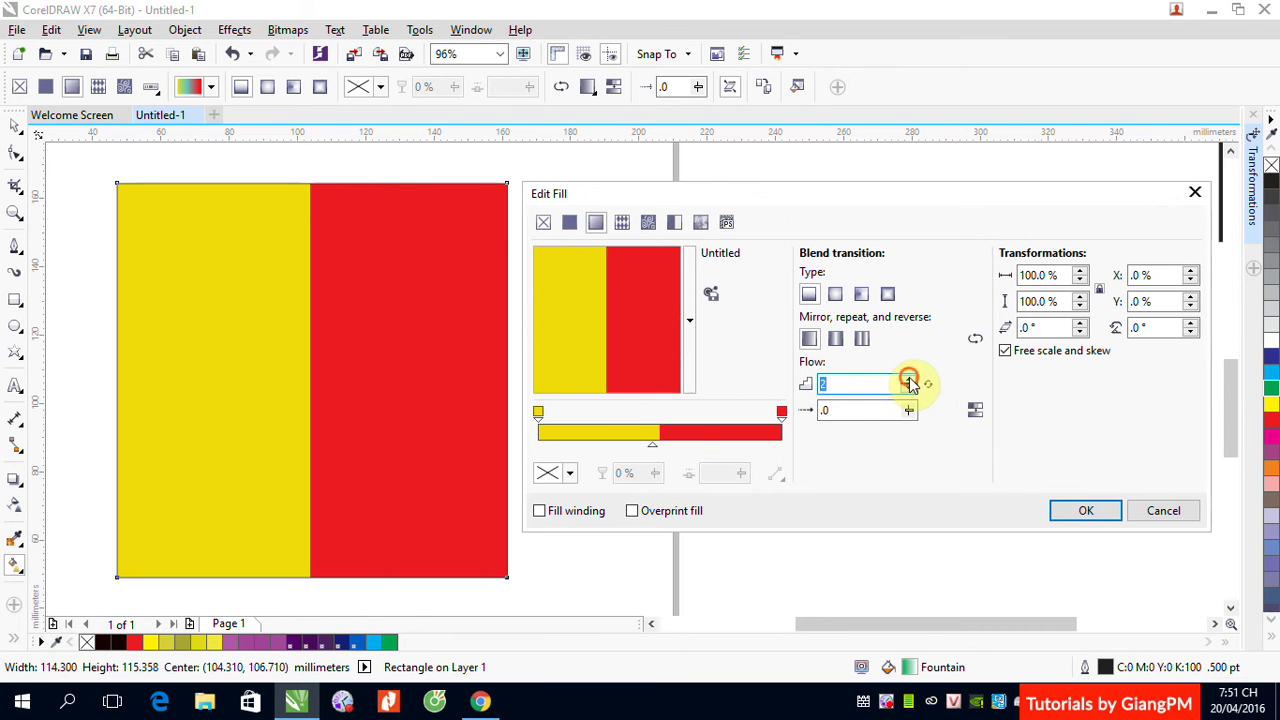
left_click(907, 380)
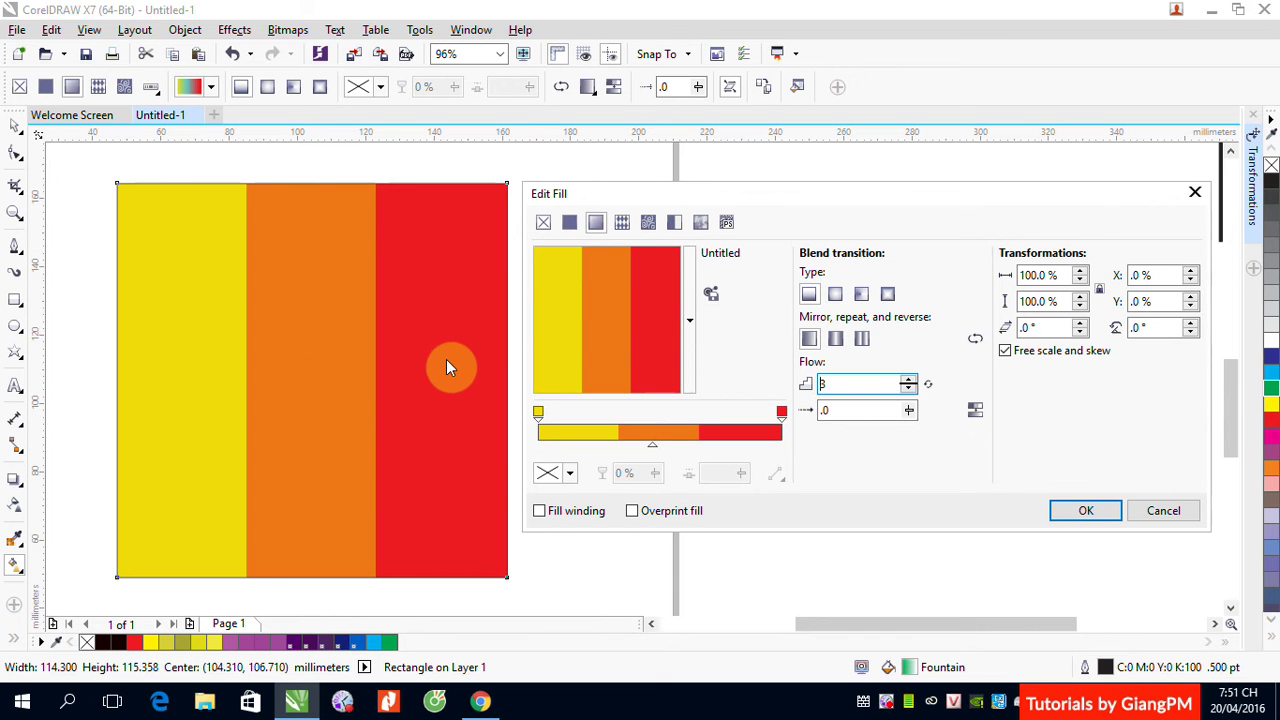
Set the fountain step count to 256 and apply the fill to the rectangle
left_click_drag(851, 386, 766, 383)
type("256")
key("Return")
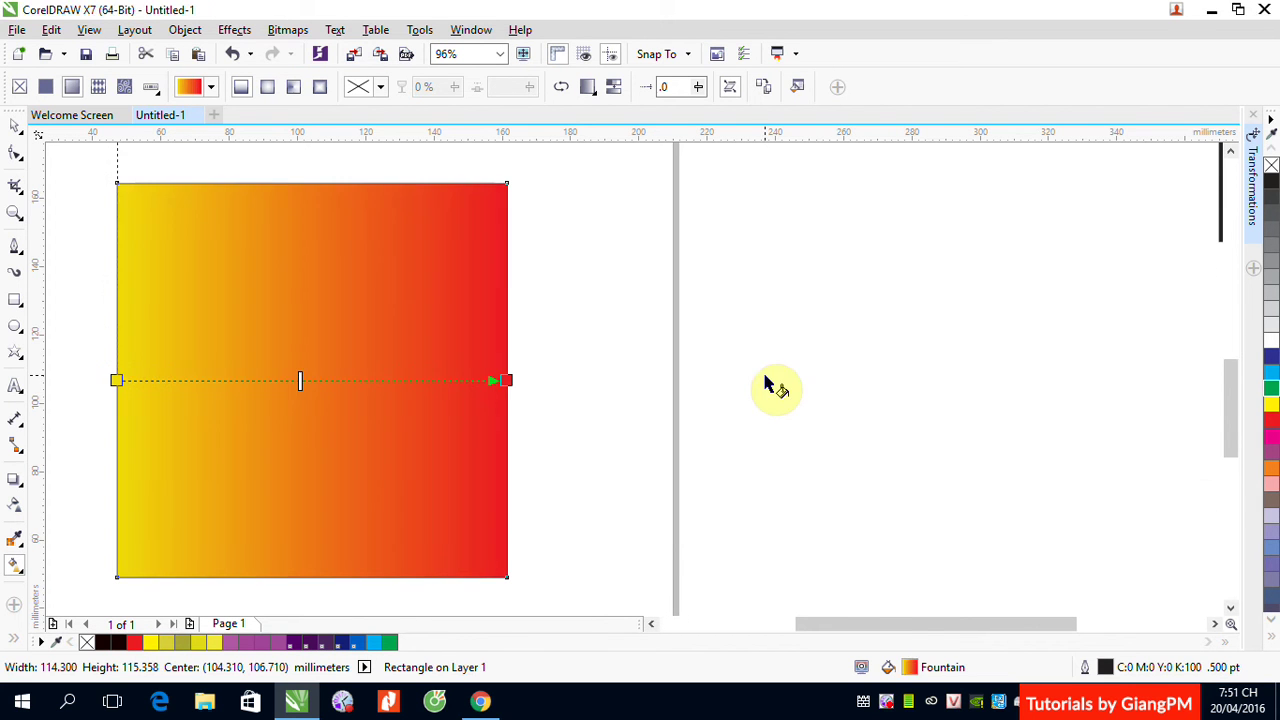
left_click(351, 334)
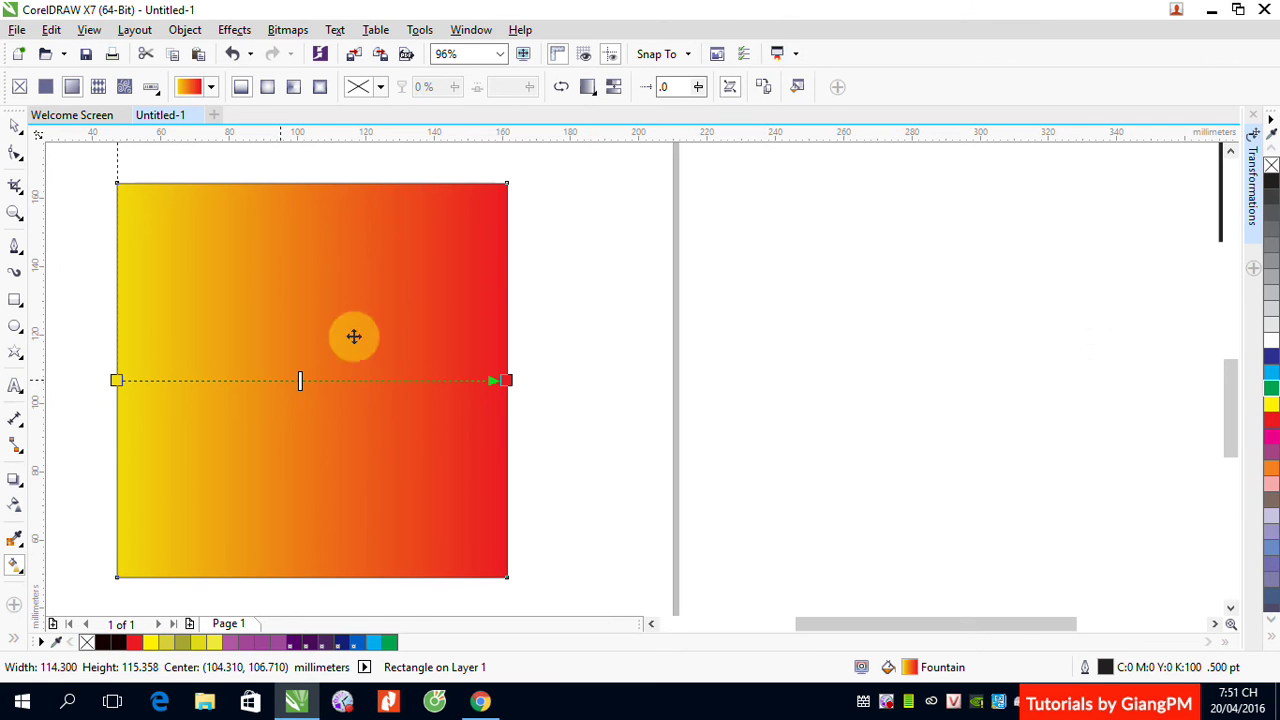
Reopen the rectangle's fill settings and try fountain fill accelerations of 93 and -9
left_click(801, 87)
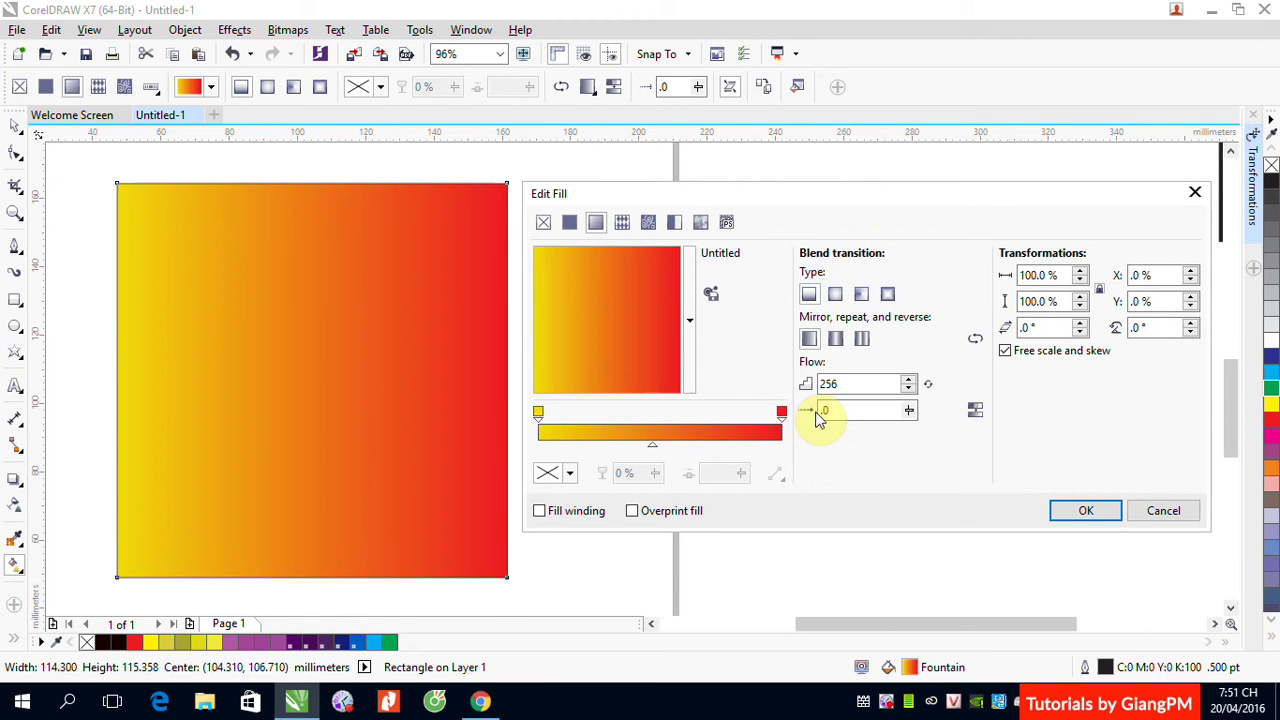
left_click(909, 410)
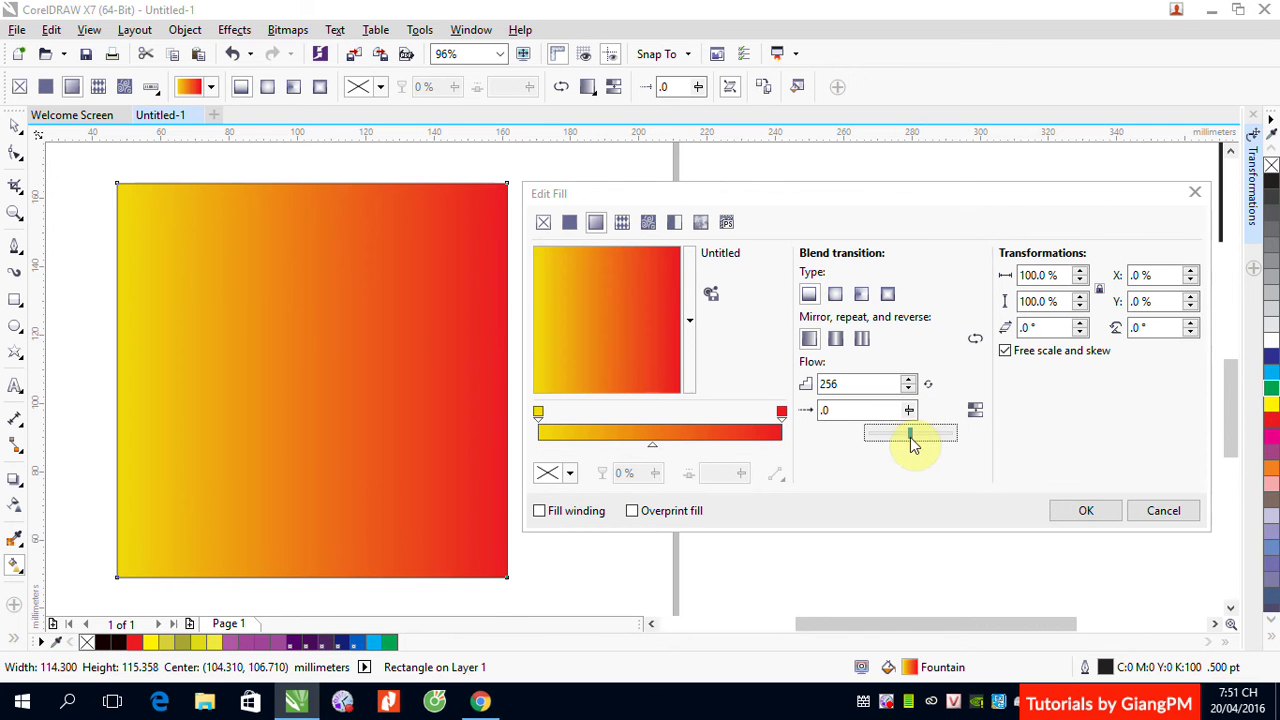
left_click_drag(909, 437, 988, 447)
left_click(909, 410)
left_click(909, 410)
left_click(909, 410)
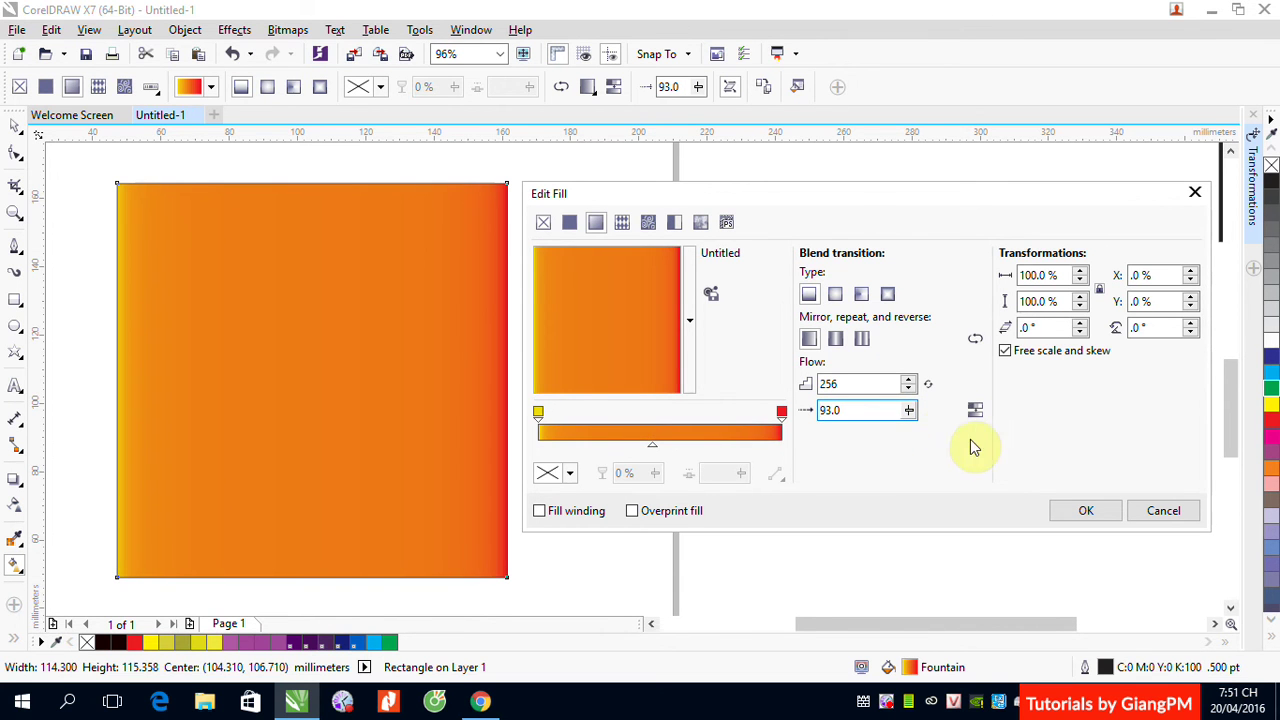
left_click(909, 410)
left_click_drag(908, 432, 866, 437)
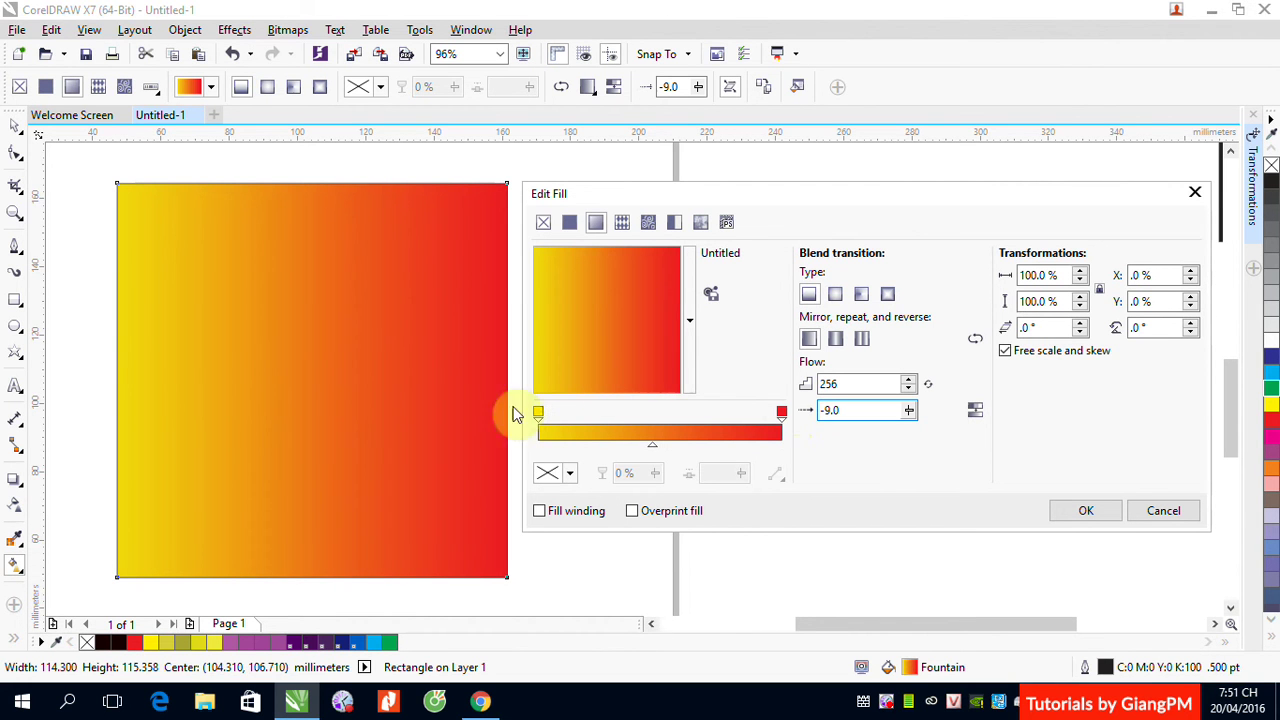
Try a fountain fill acceleration of 50, and set the acceleration back to 0
double_click(845, 412)
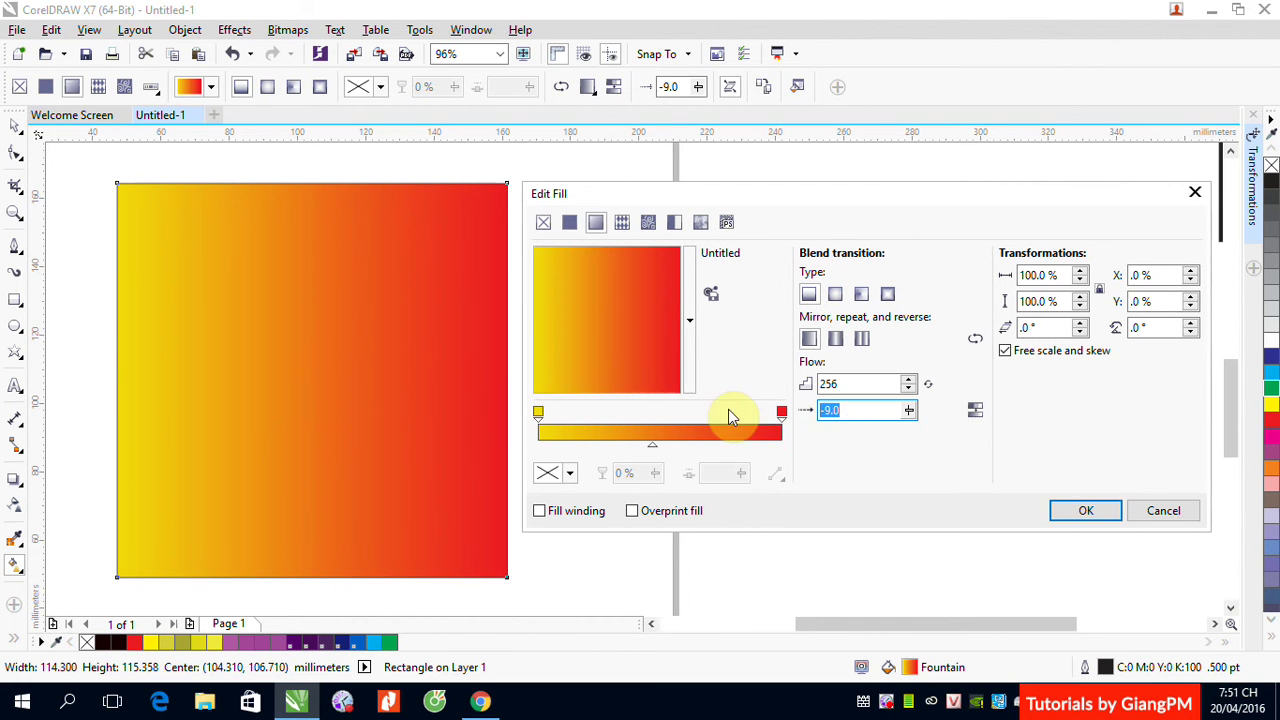
type("50")
key("Return")
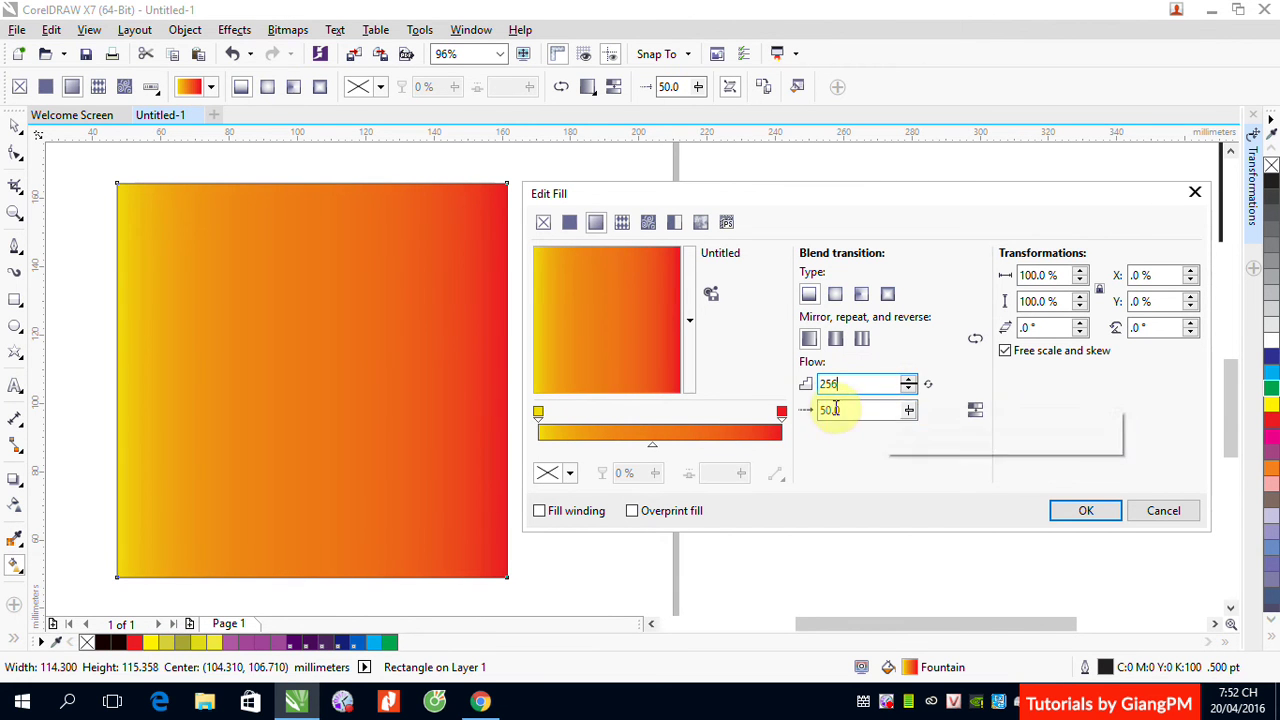
double_click(846, 411)
type("0")
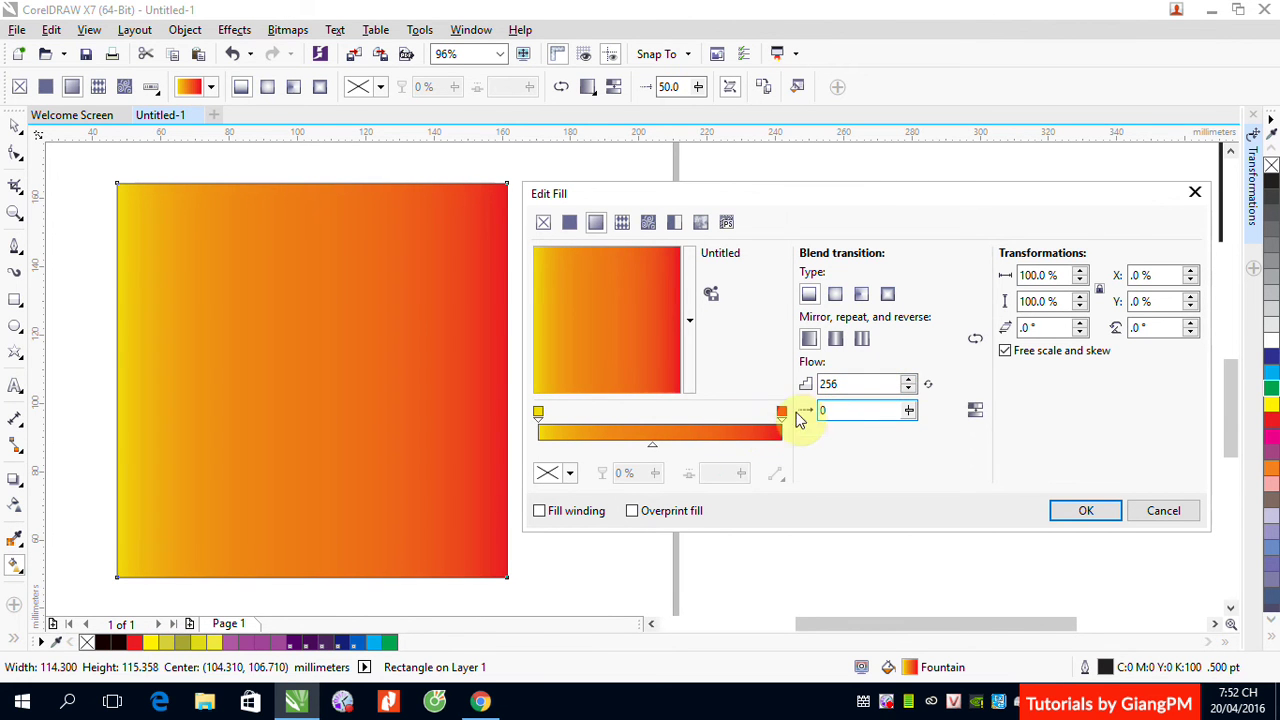
left_click(874, 386)
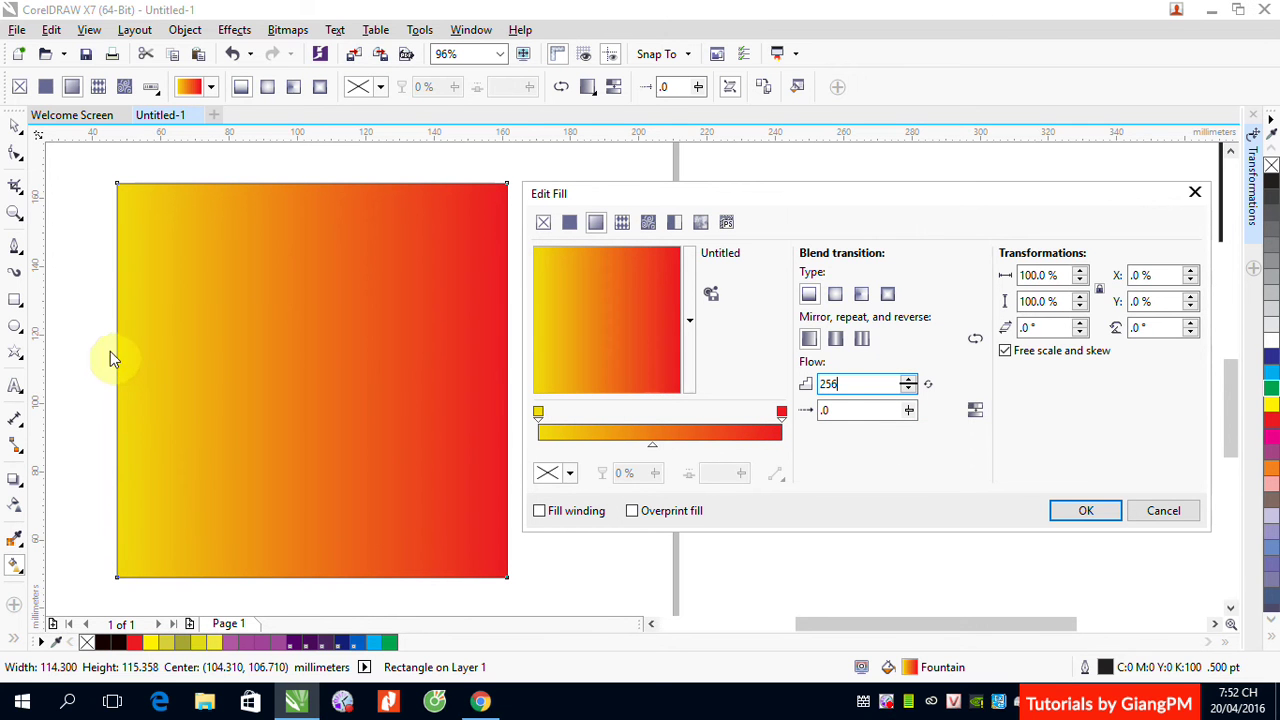
Try a negative fountain fill acceleration of -44
left_click(383, 370)
left_click(909, 410)
left_click_drag(909, 441, 894, 443)
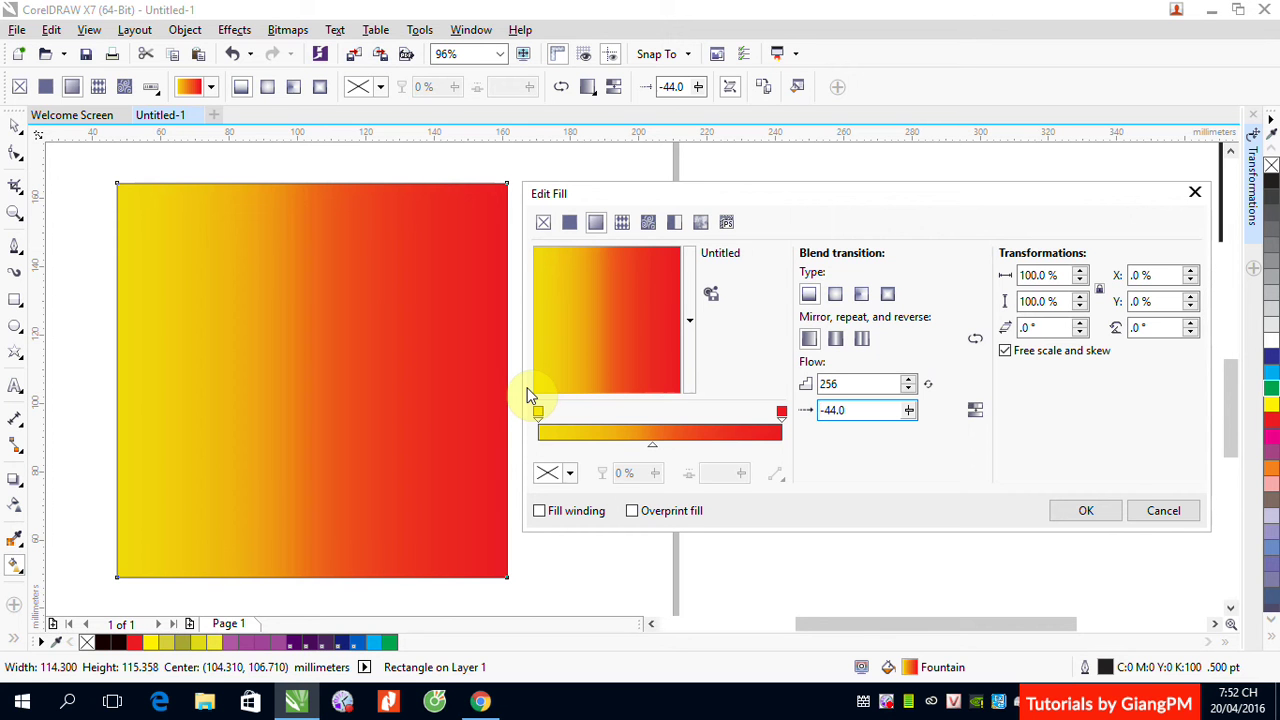
double_click(886, 414)
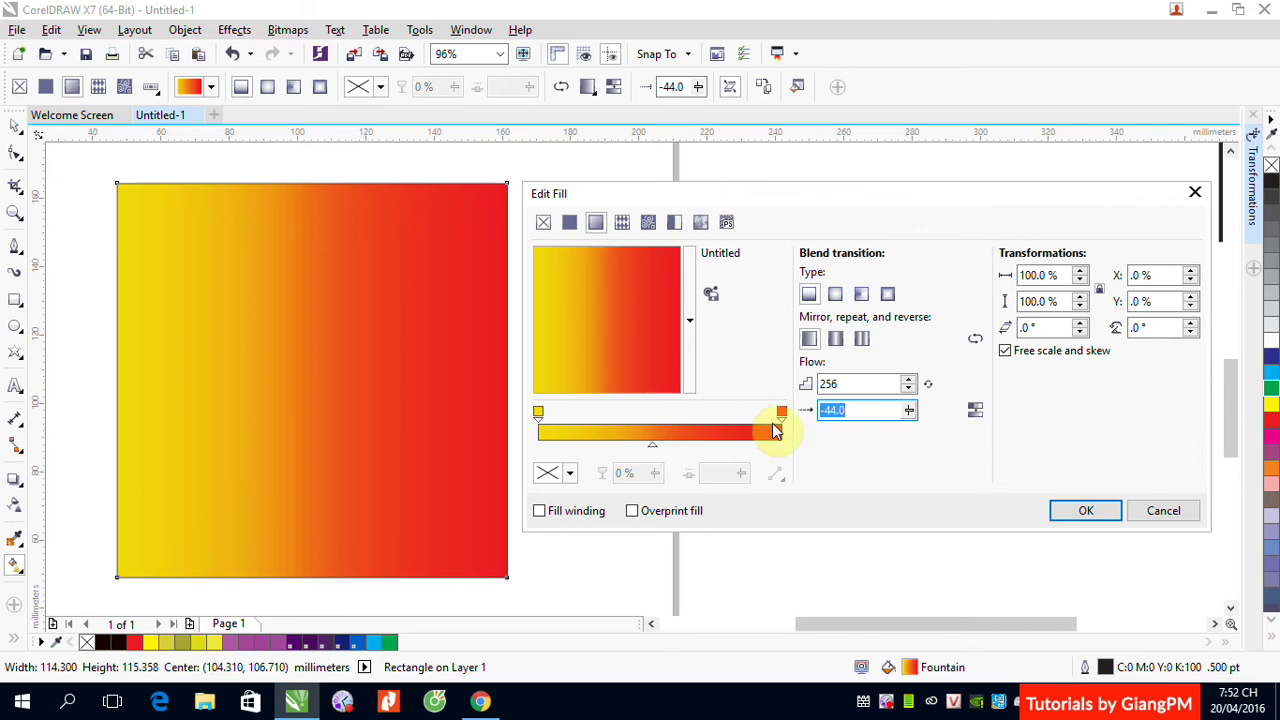
Try a fountain step count of 10 with the accelerated blend, and discard the fill changes
double_click(848, 383)
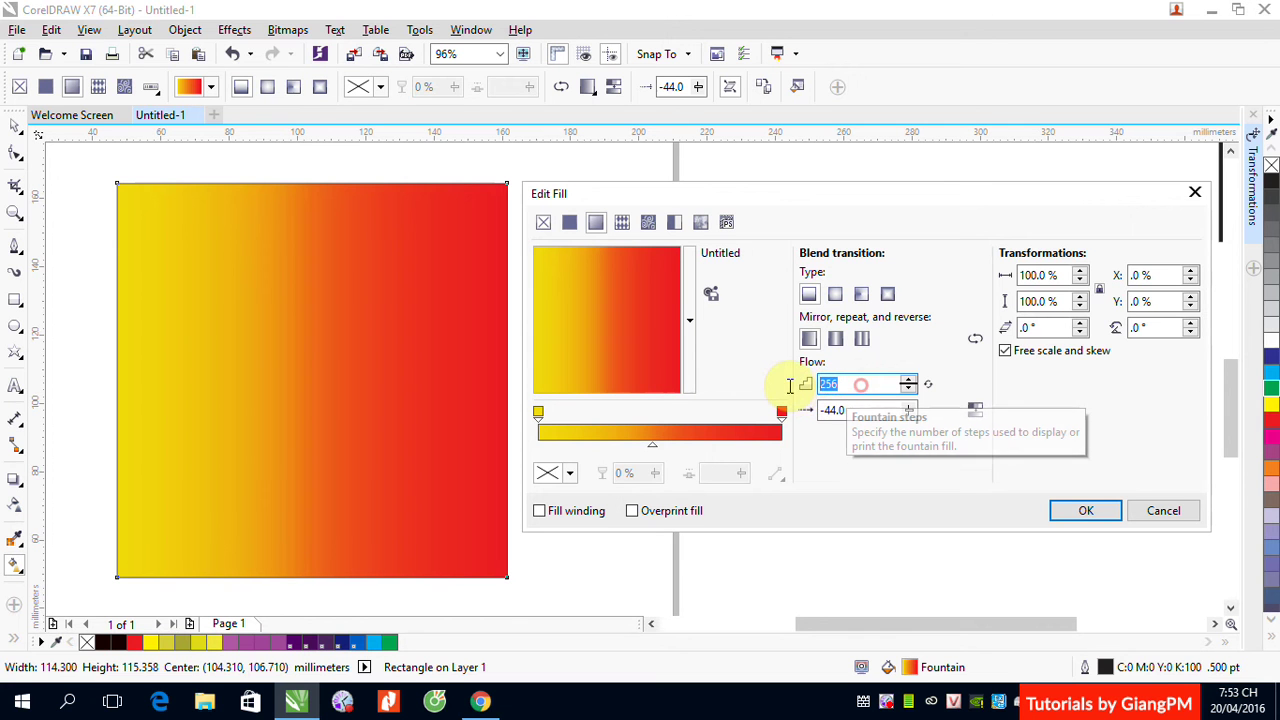
type("10")
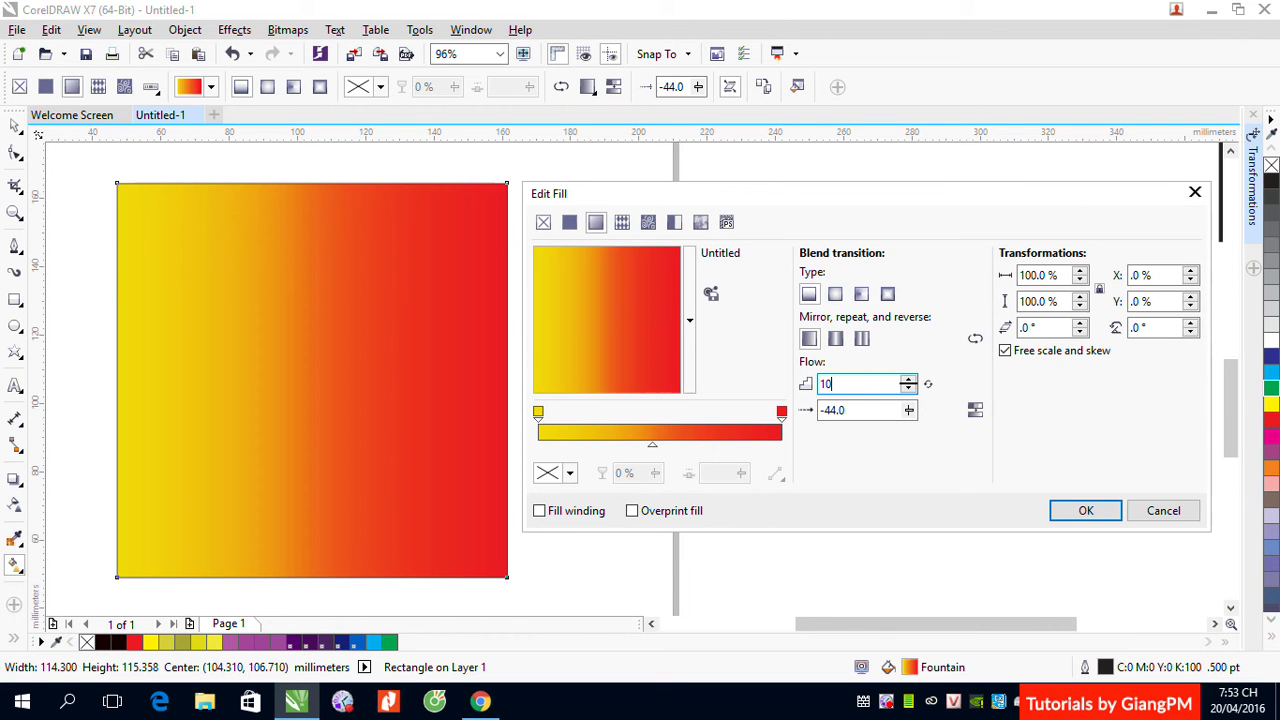
left_click(868, 410)
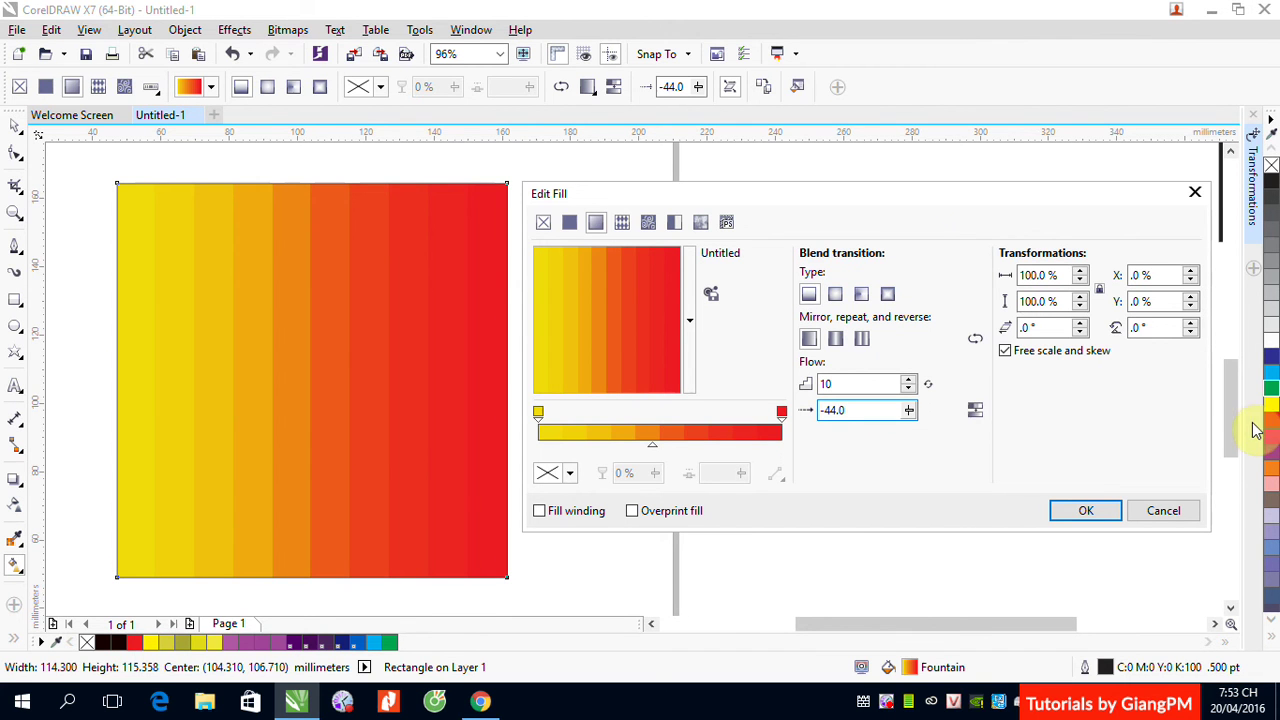
left_click(1140, 508)
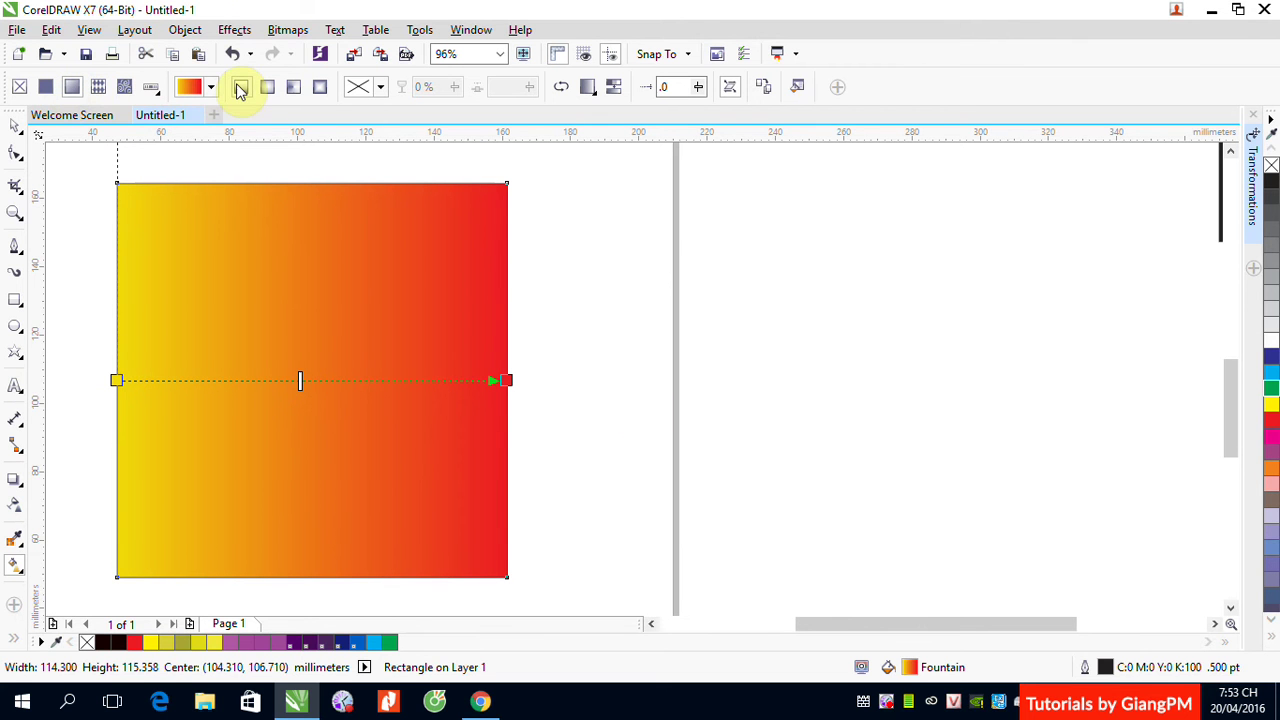
Switch the rectangle to an elliptical fountain fill and offset its centre to X 41% and Y 41% in the fill settings
left_click(269, 89)
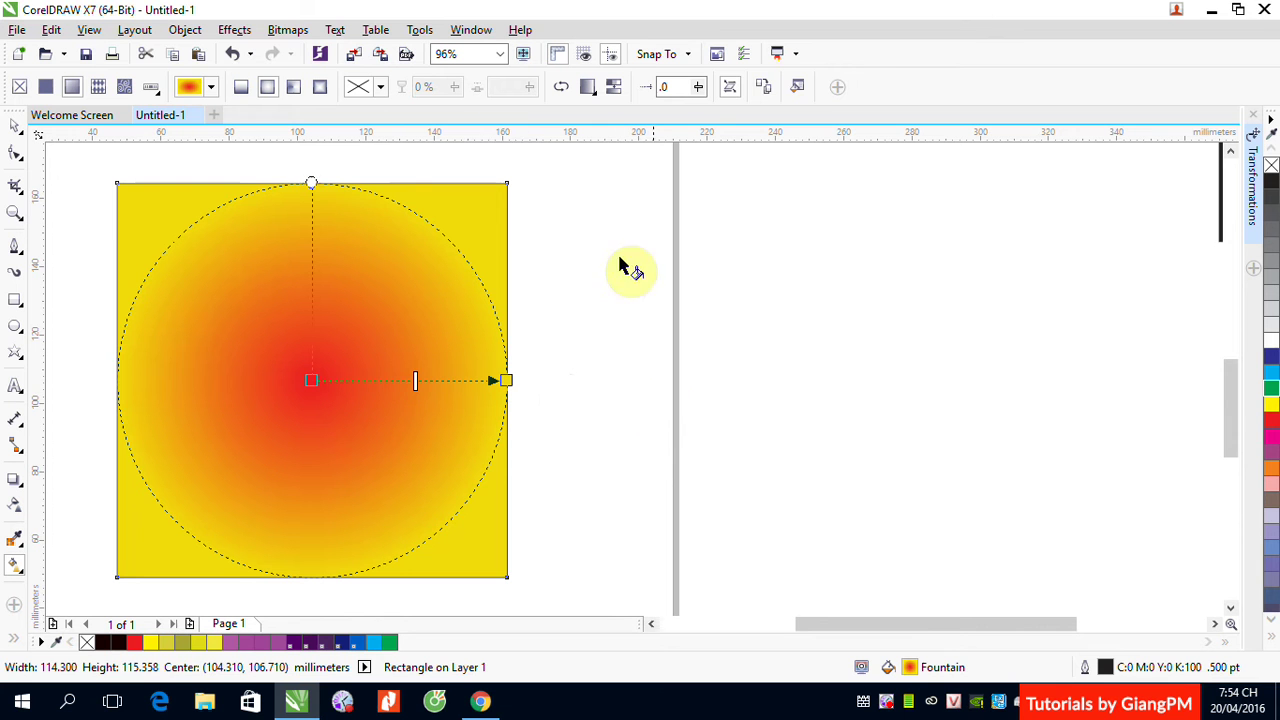
left_click(796, 87)
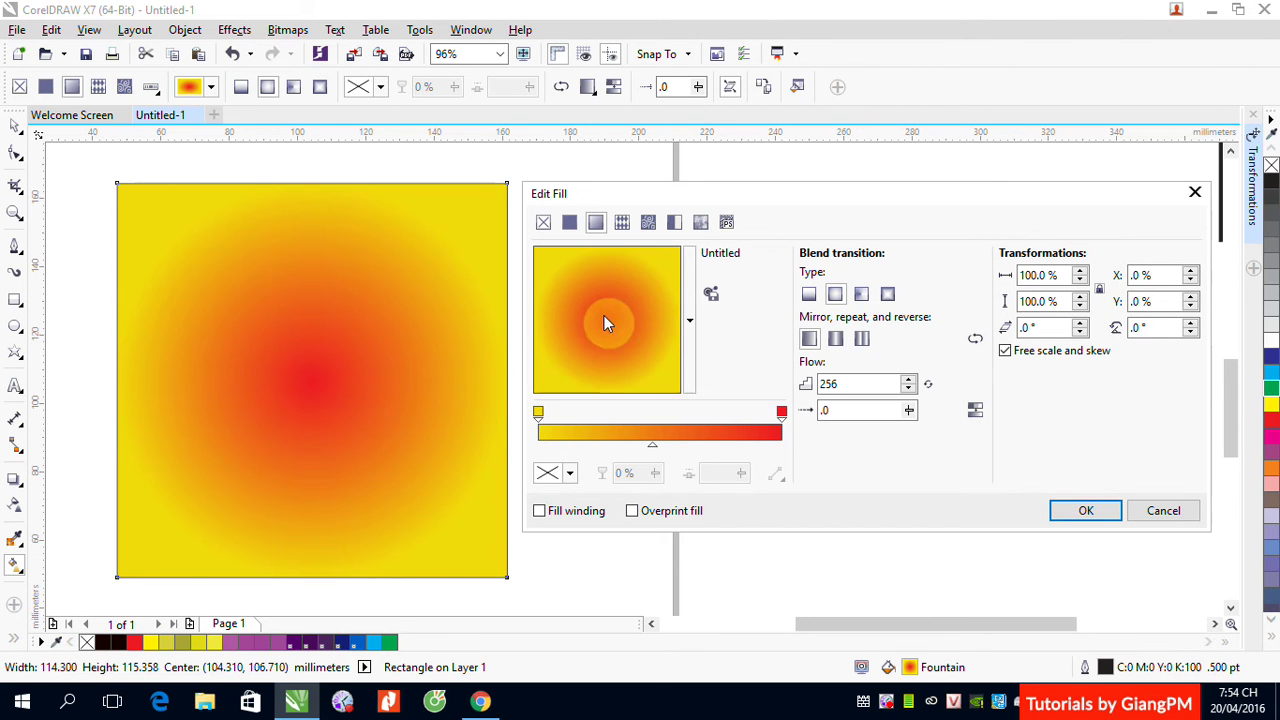
left_click_drag(604, 316, 656, 279)
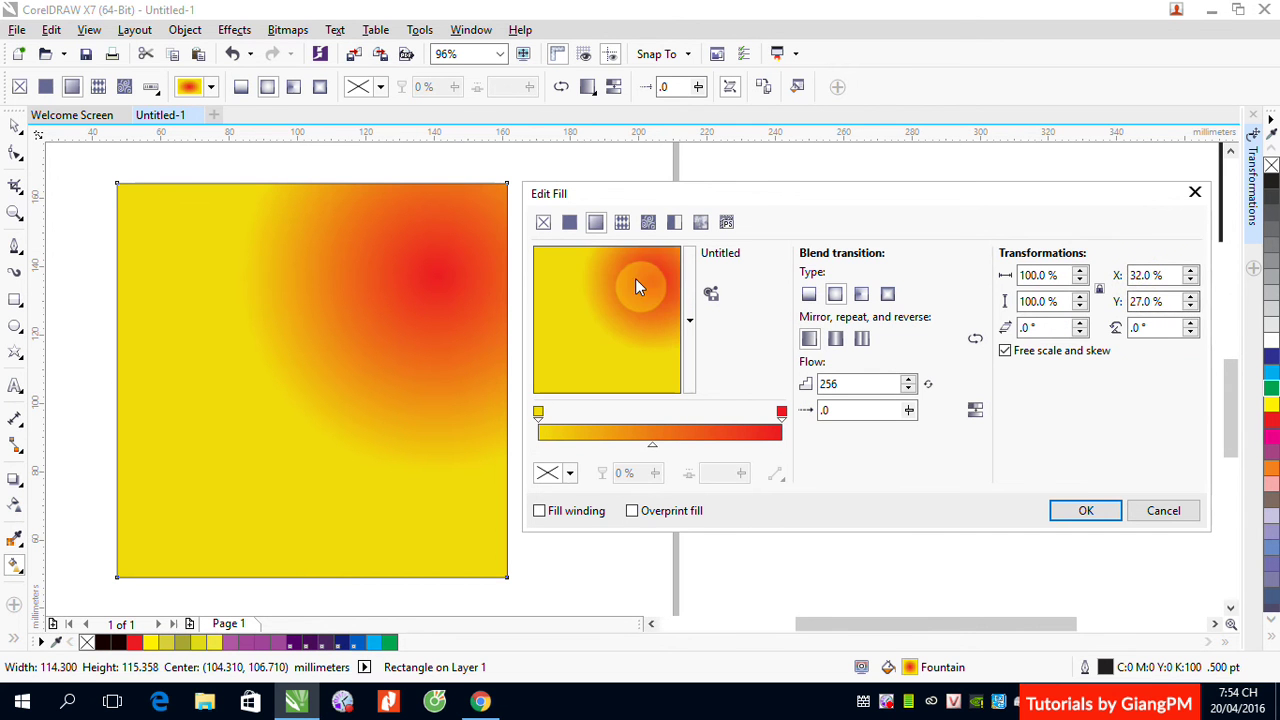
left_click_drag(670, 265, 677, 258)
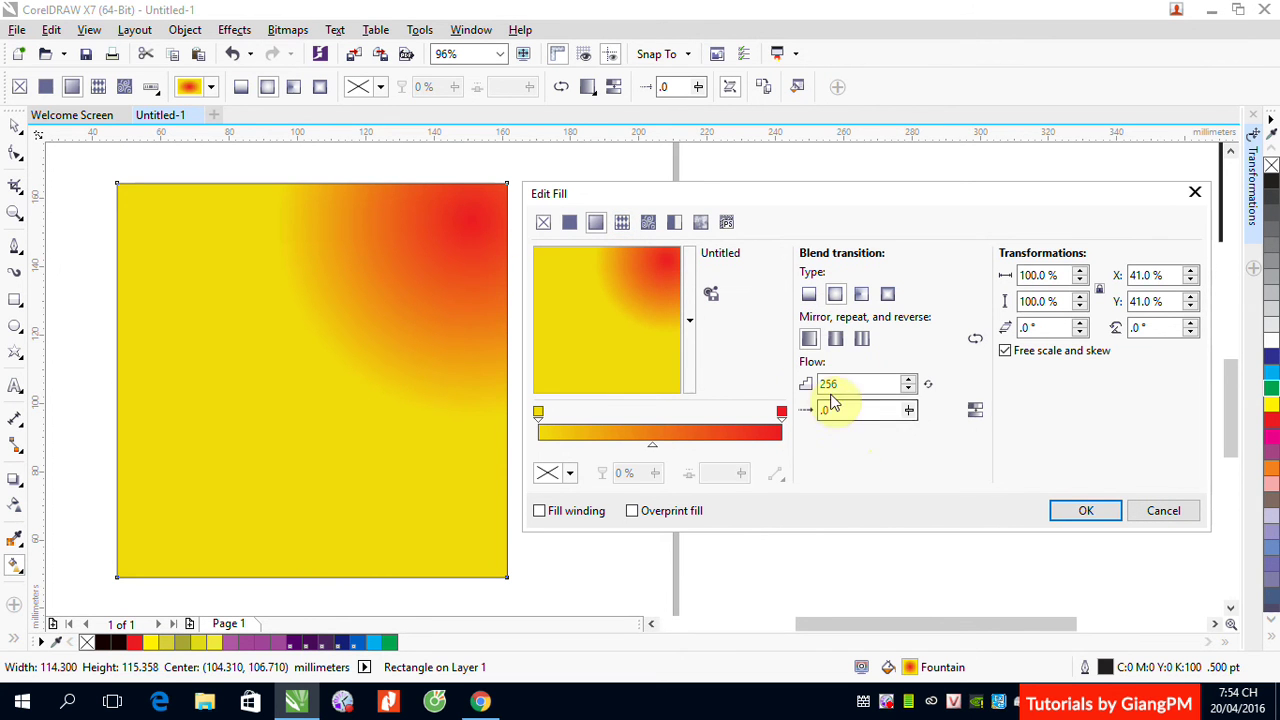
Change the blend to a conical fountain fill and recentre it with X and Y offsets of 0%
left_click(861, 295)
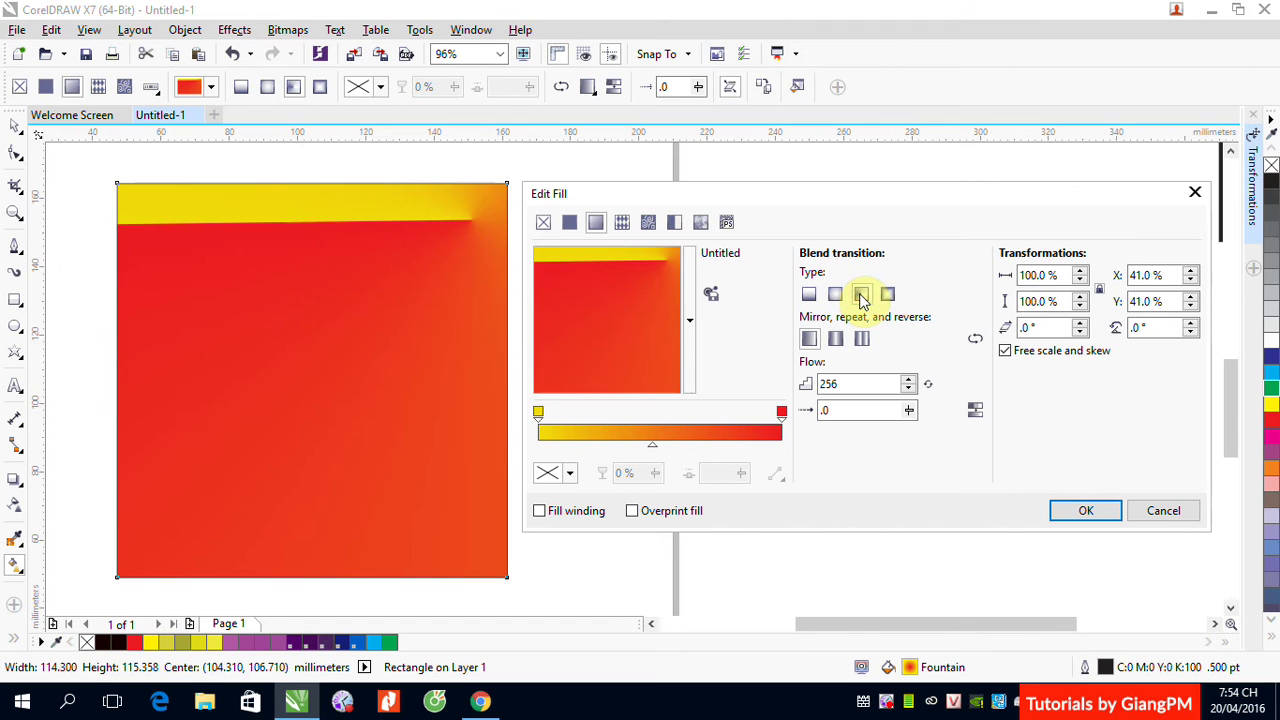
double_click(1140, 275)
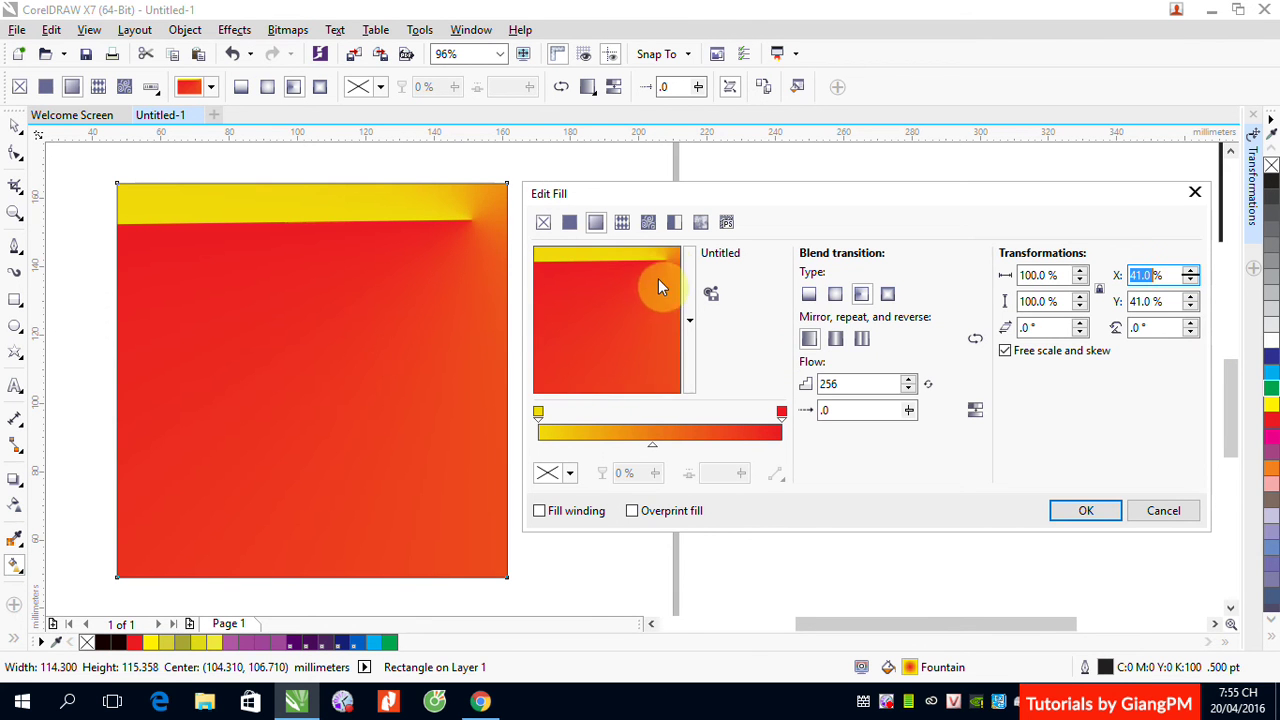
left_click_drag(655, 279, 612, 316)
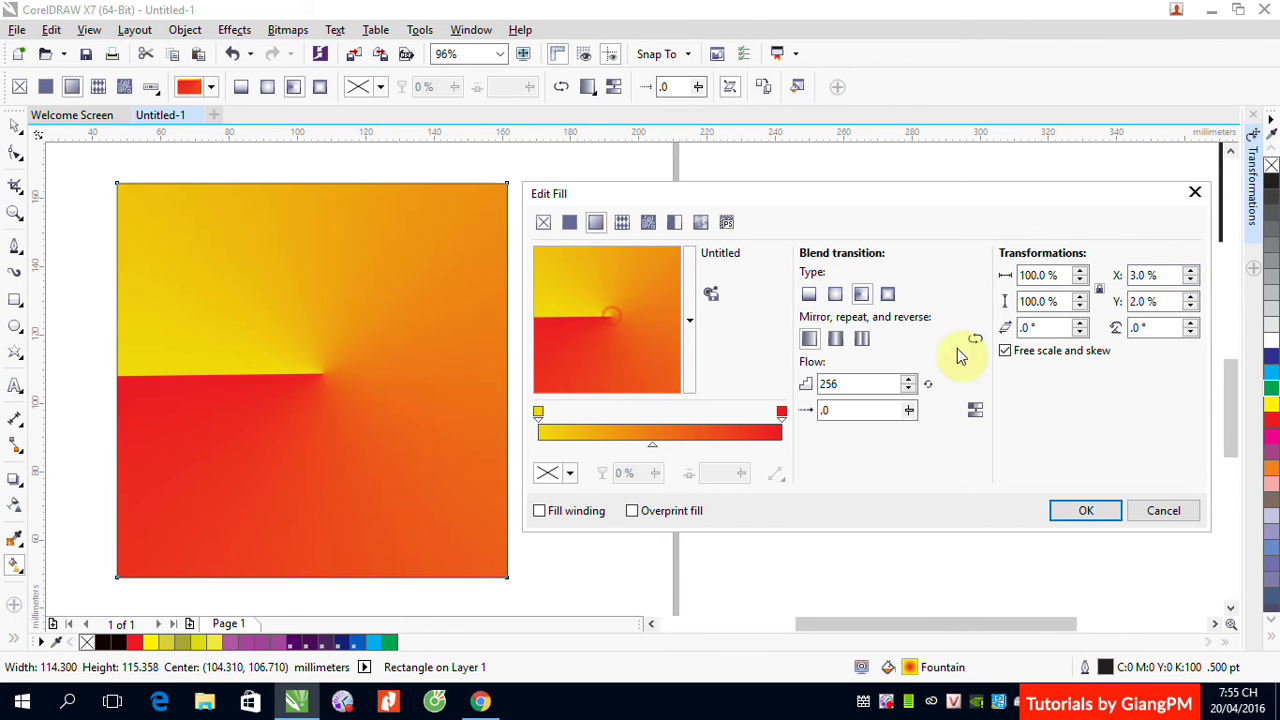
double_click(1140, 275)
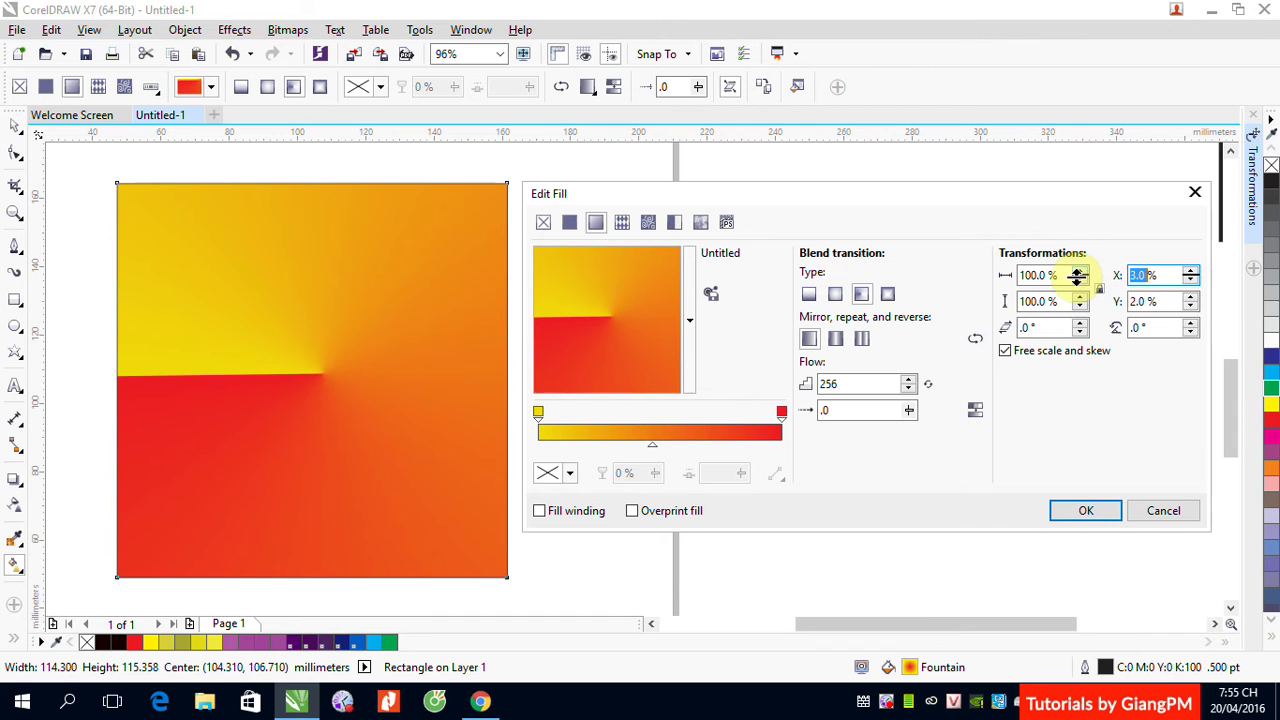
type("0")
double_click(1140, 301)
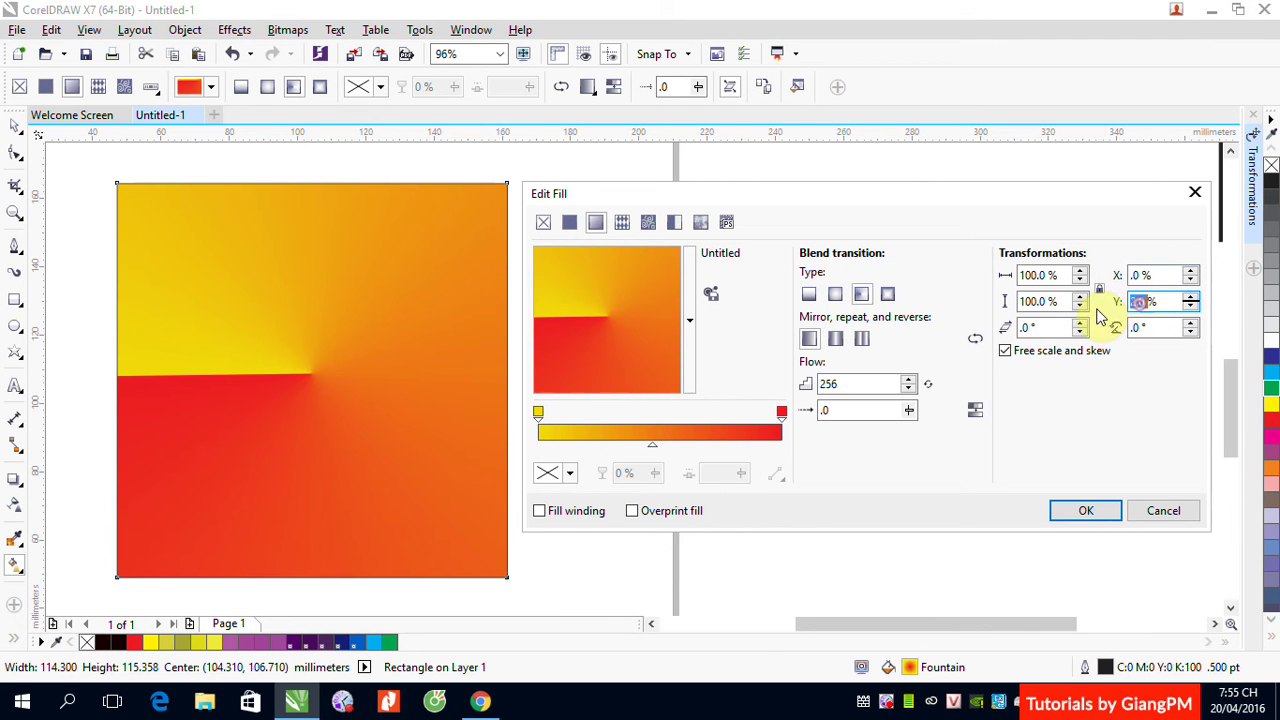
type("0")
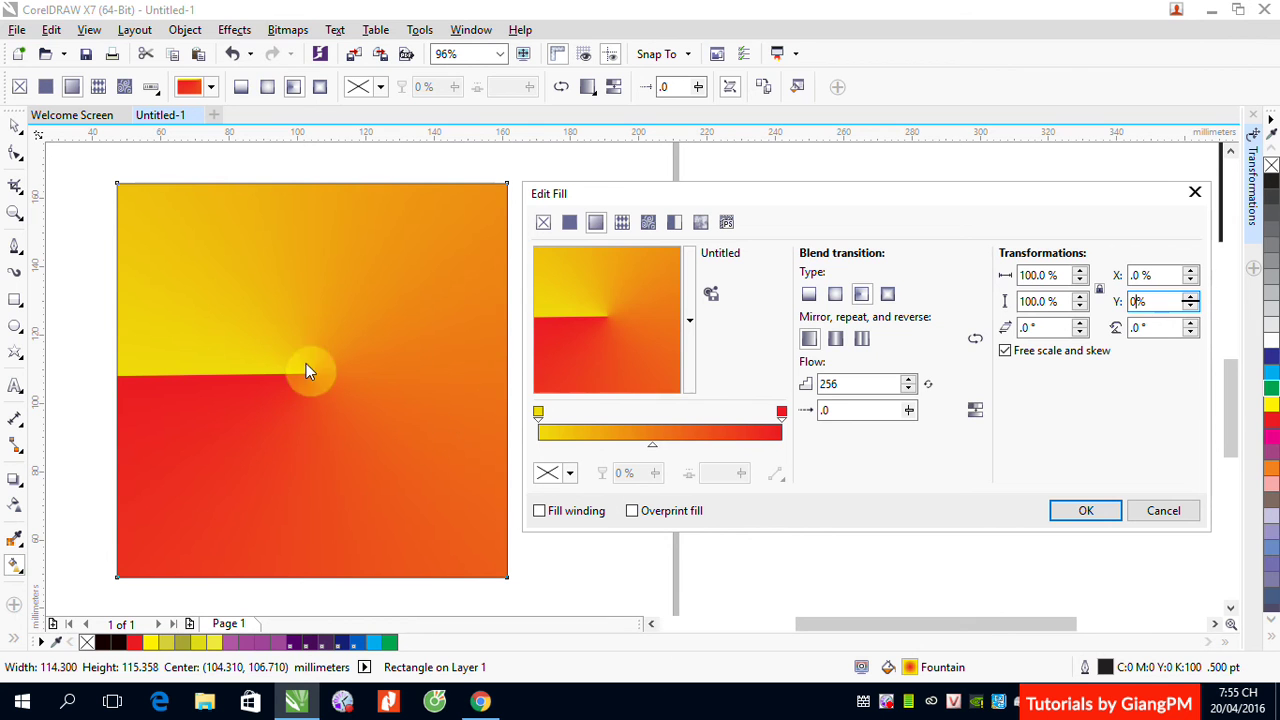
Change the fill to the LED vector pattern, browse the available pattern fills, and dismiss the display driver notification
left_click(622, 222)
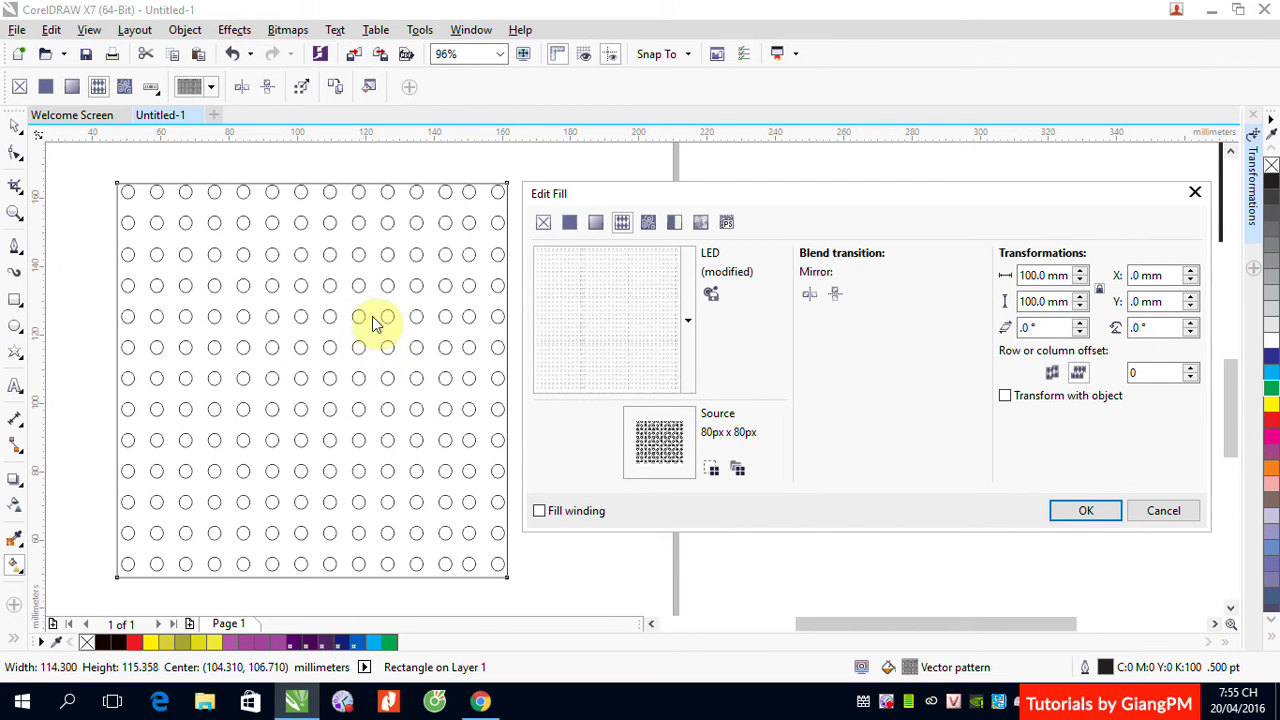
left_click(689, 318)
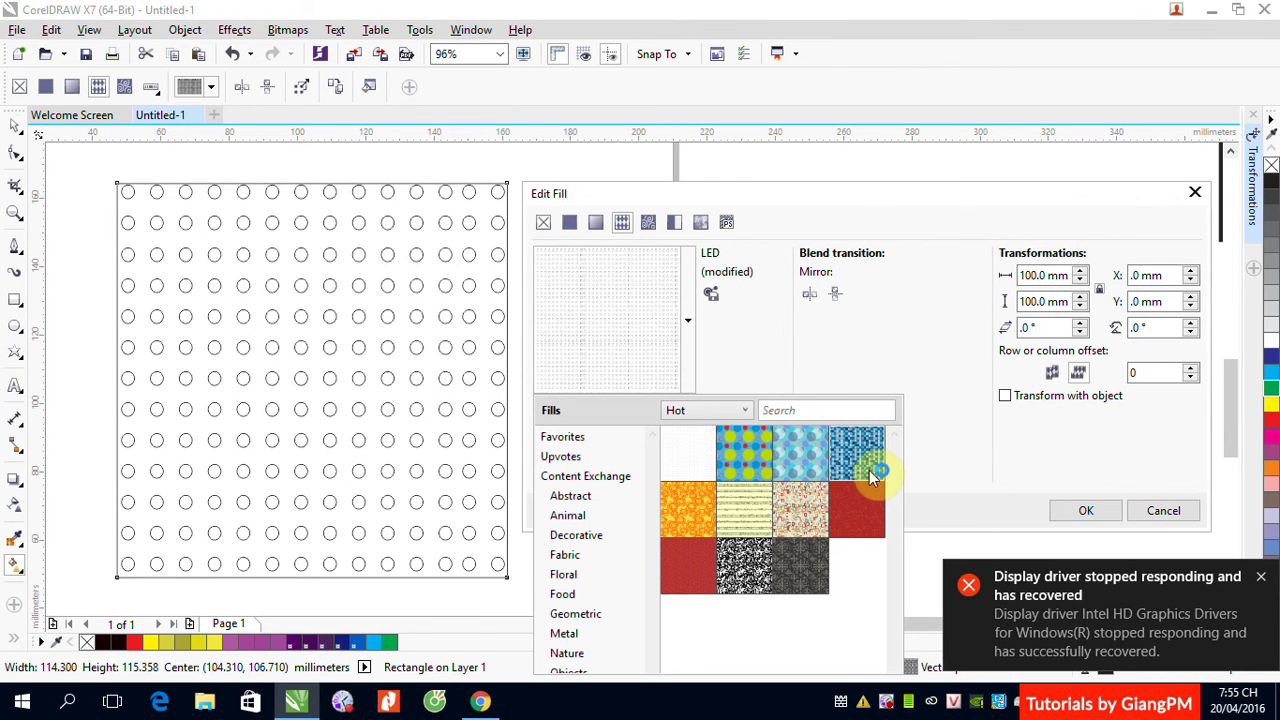
left_click(1222, 556)
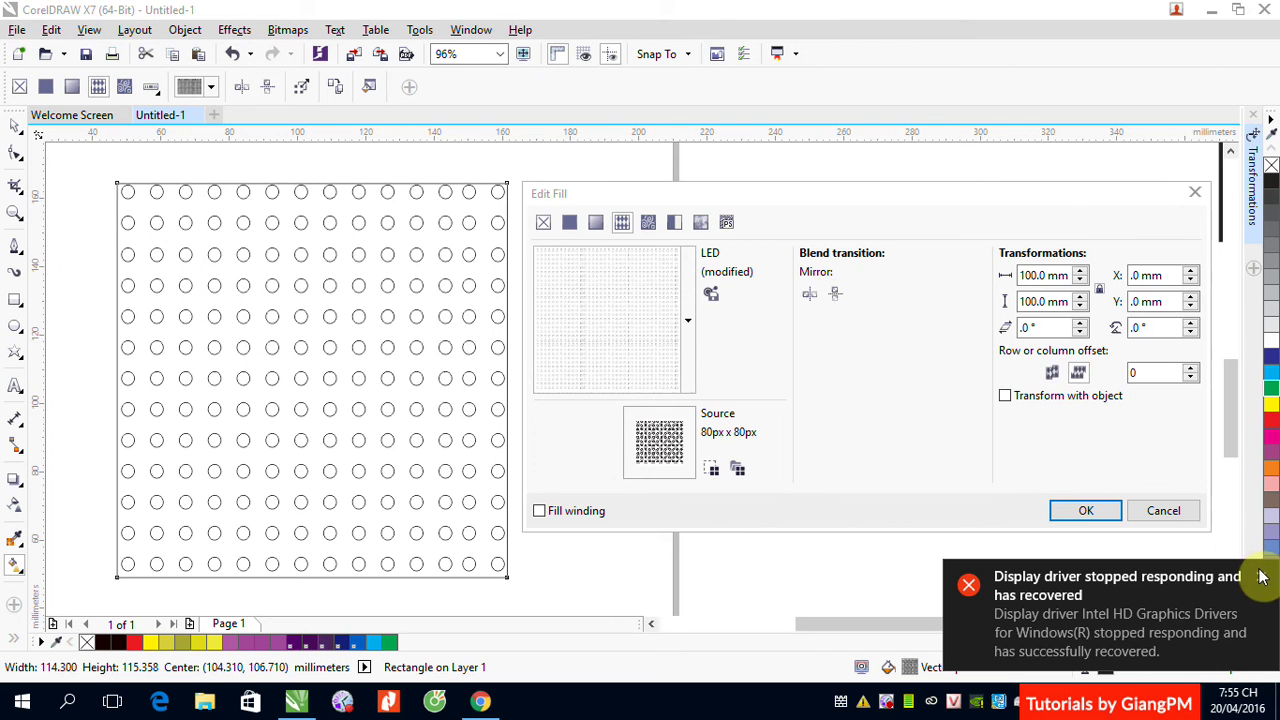
left_click(1262, 579)
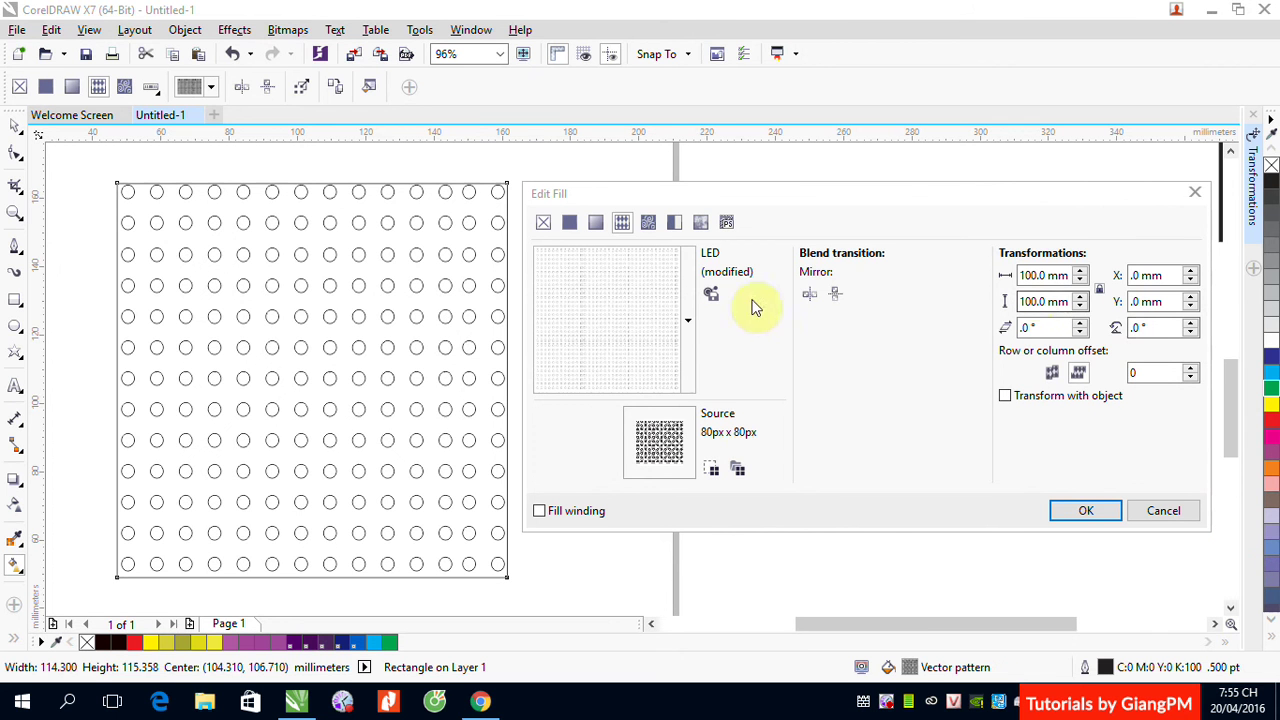
Set the vector pattern's fill width and fill height to 50 mm each
double_click(1028, 275)
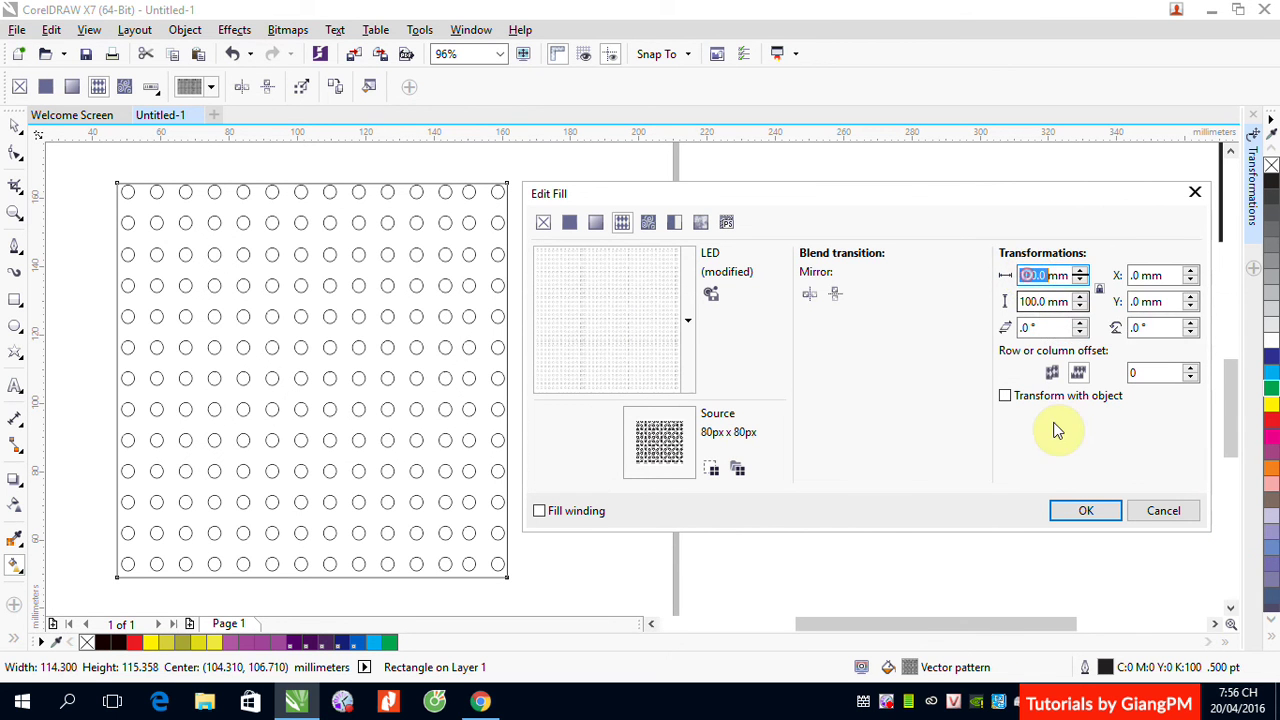
double_click(1030, 301)
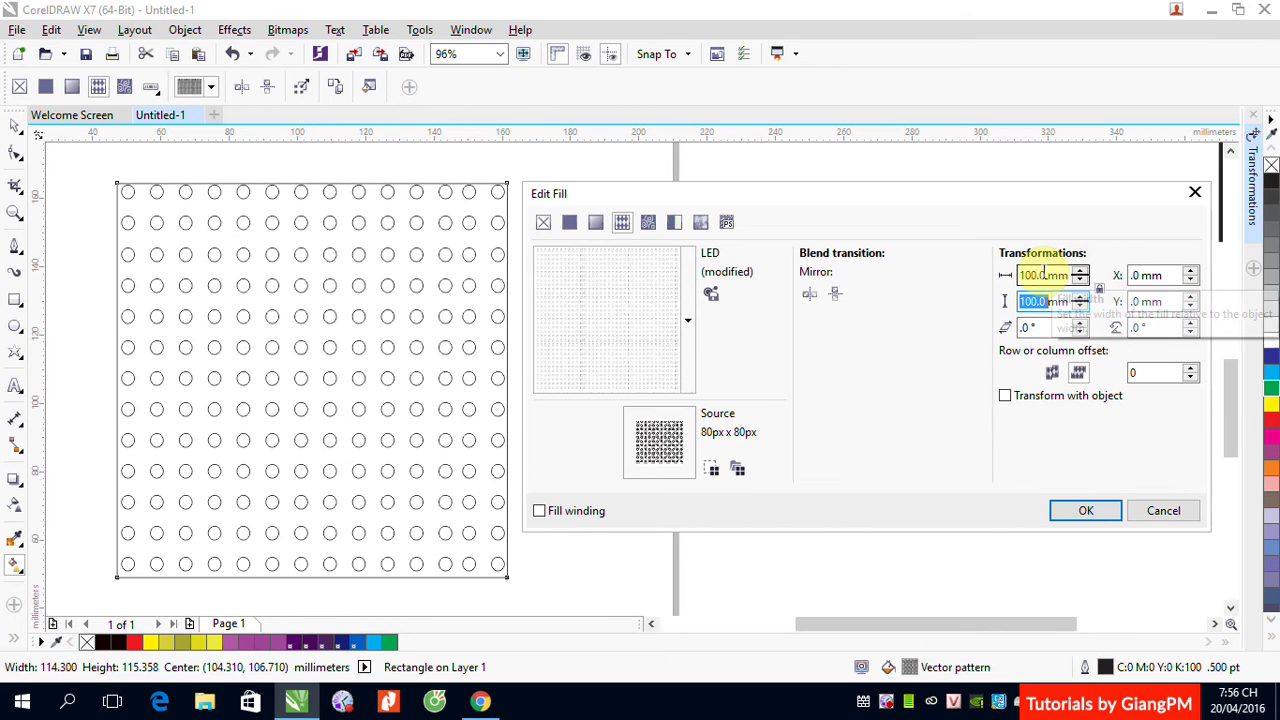
left_click_drag(1045, 275, 1022, 276)
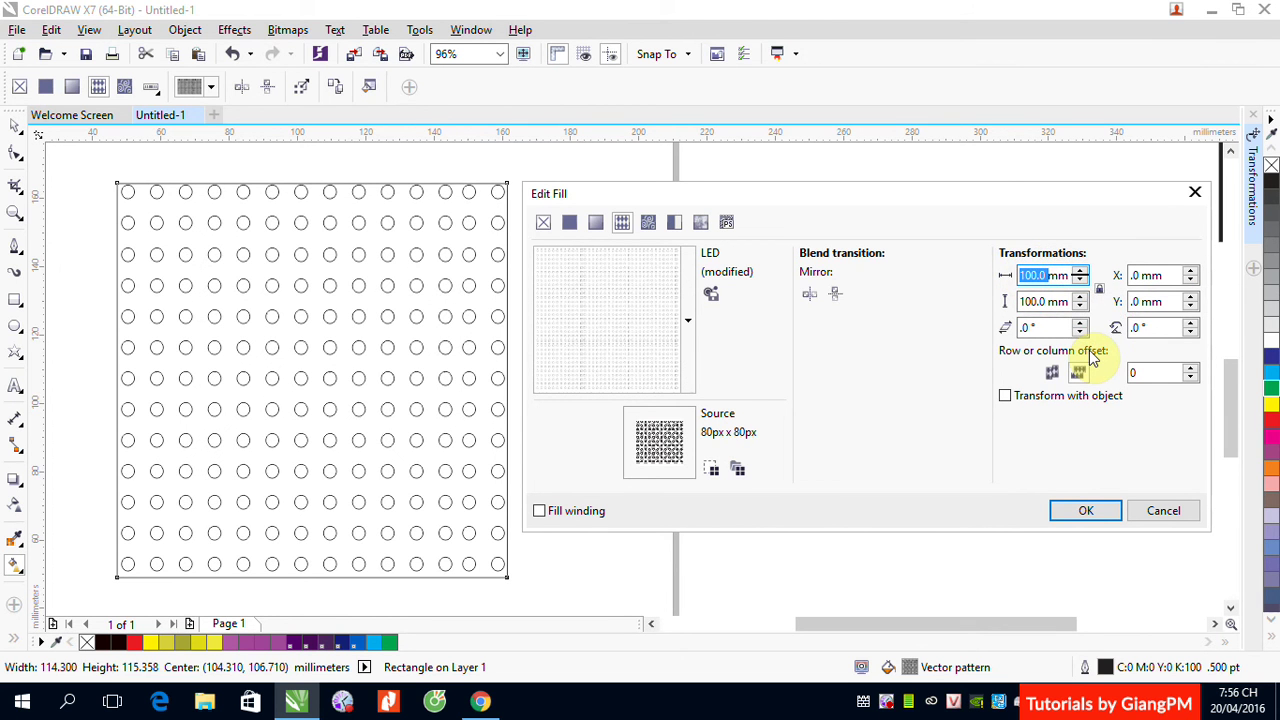
type("50")
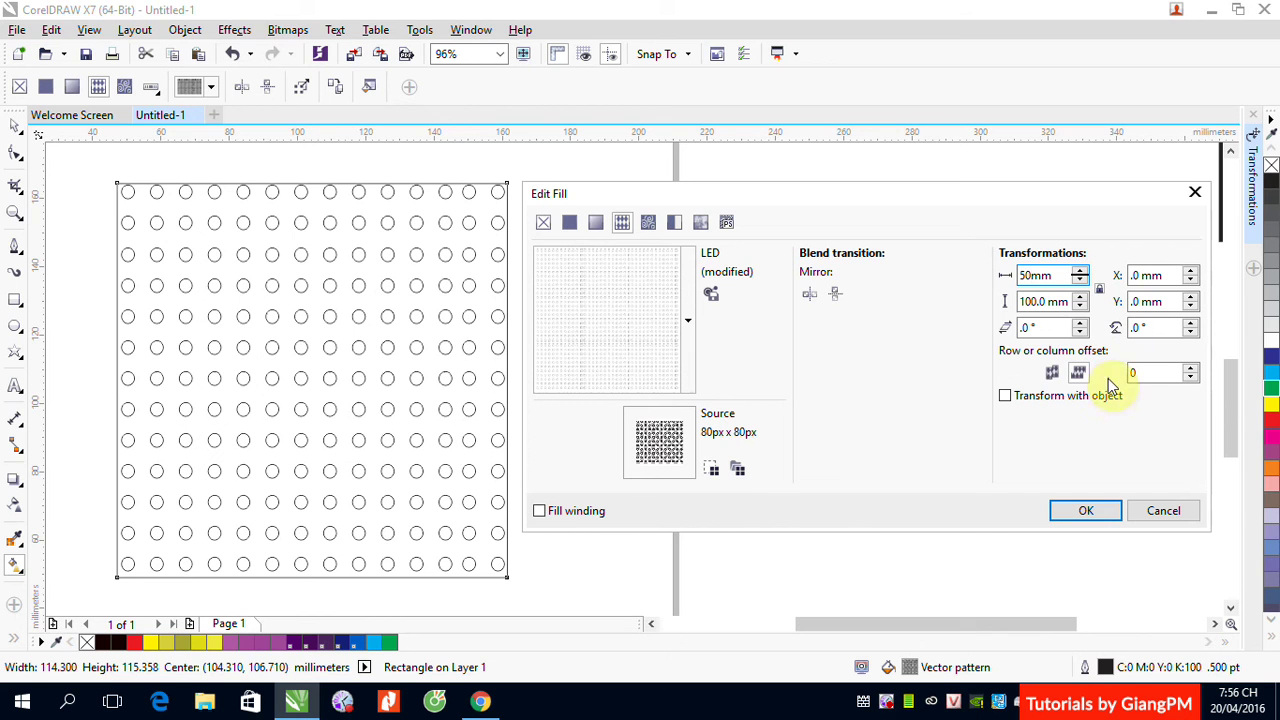
left_click(1035, 305)
type("50mm")
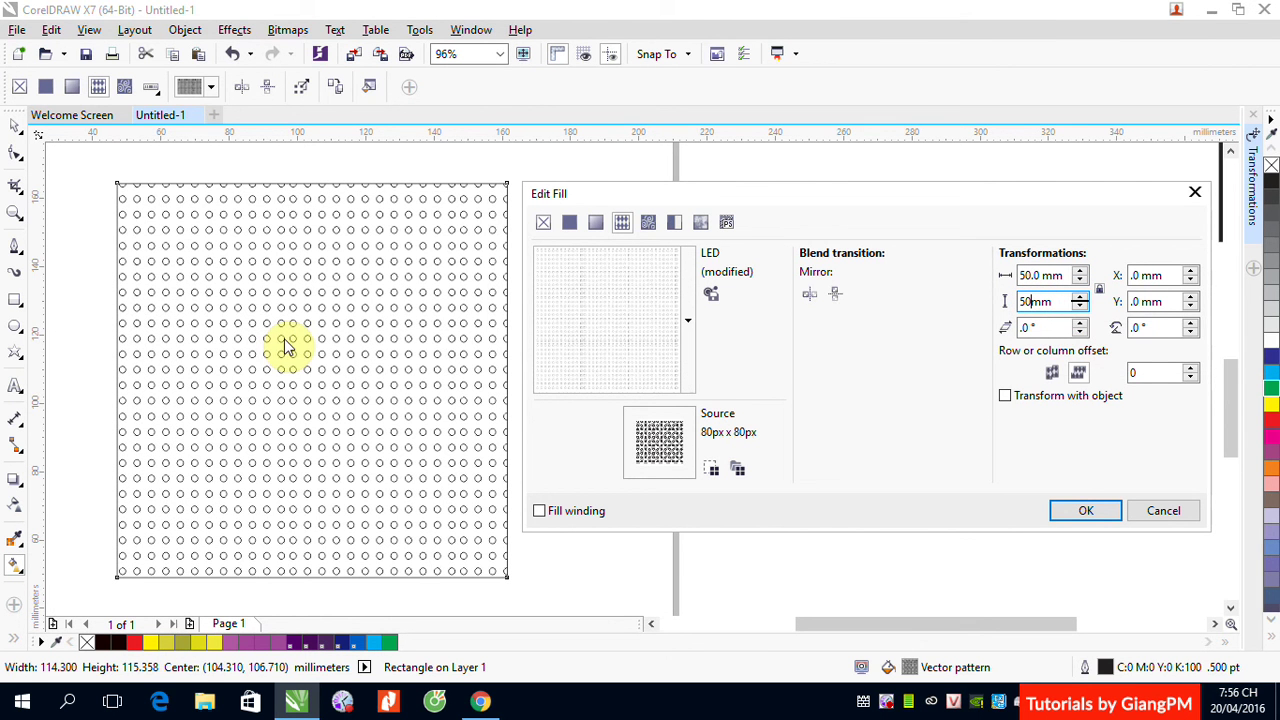
left_click(1034, 327)
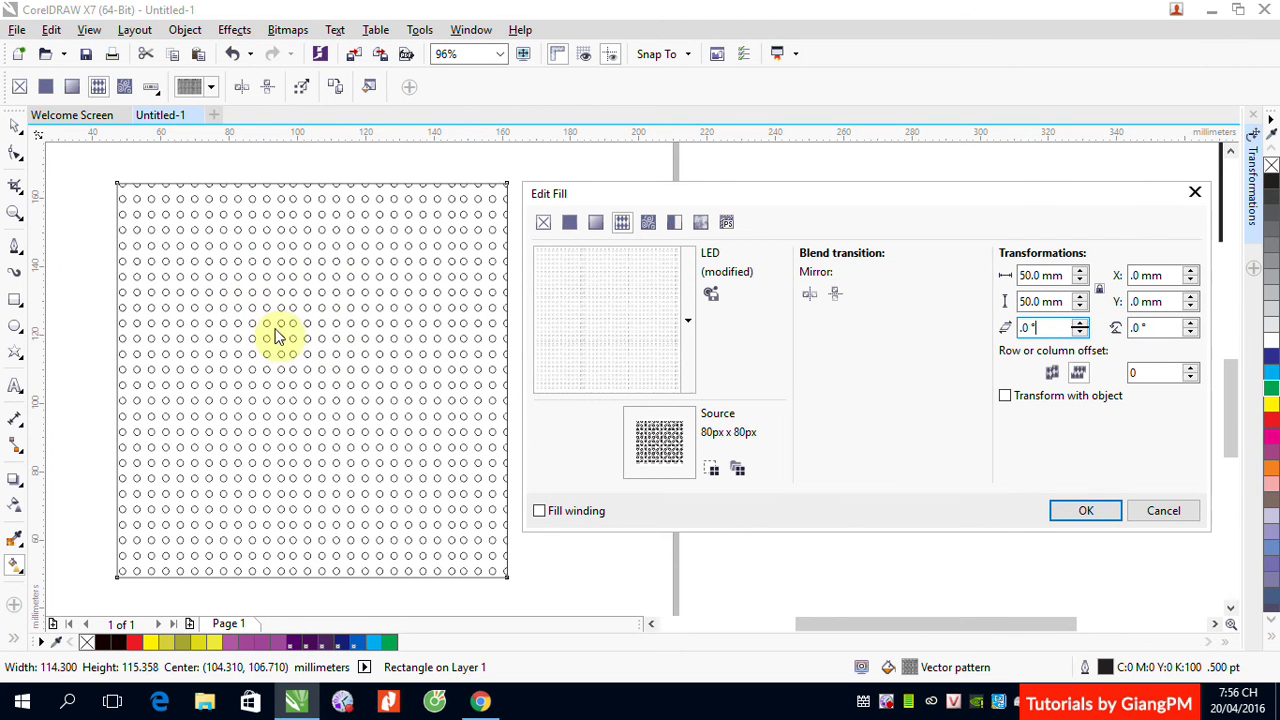
left_click(1041, 274)
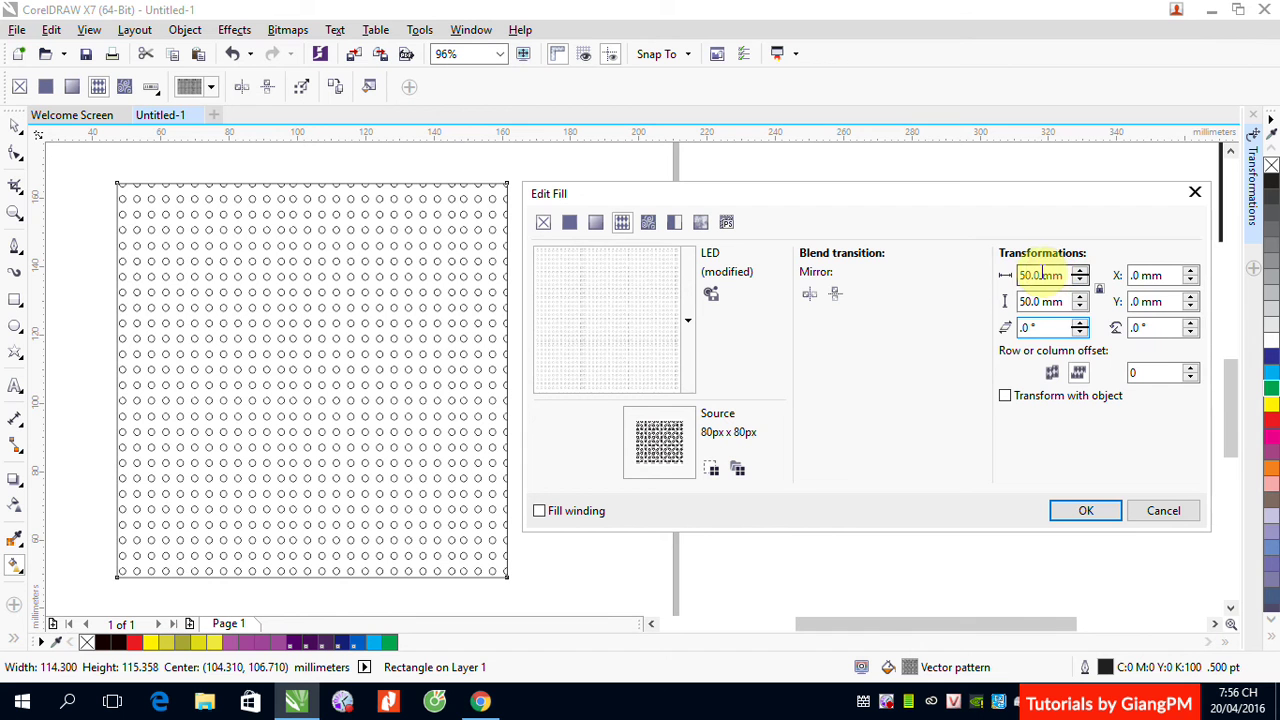
Set the LED vector pattern's fill width and fill height to 200 mm each
double_click(1031, 274)
type("2")
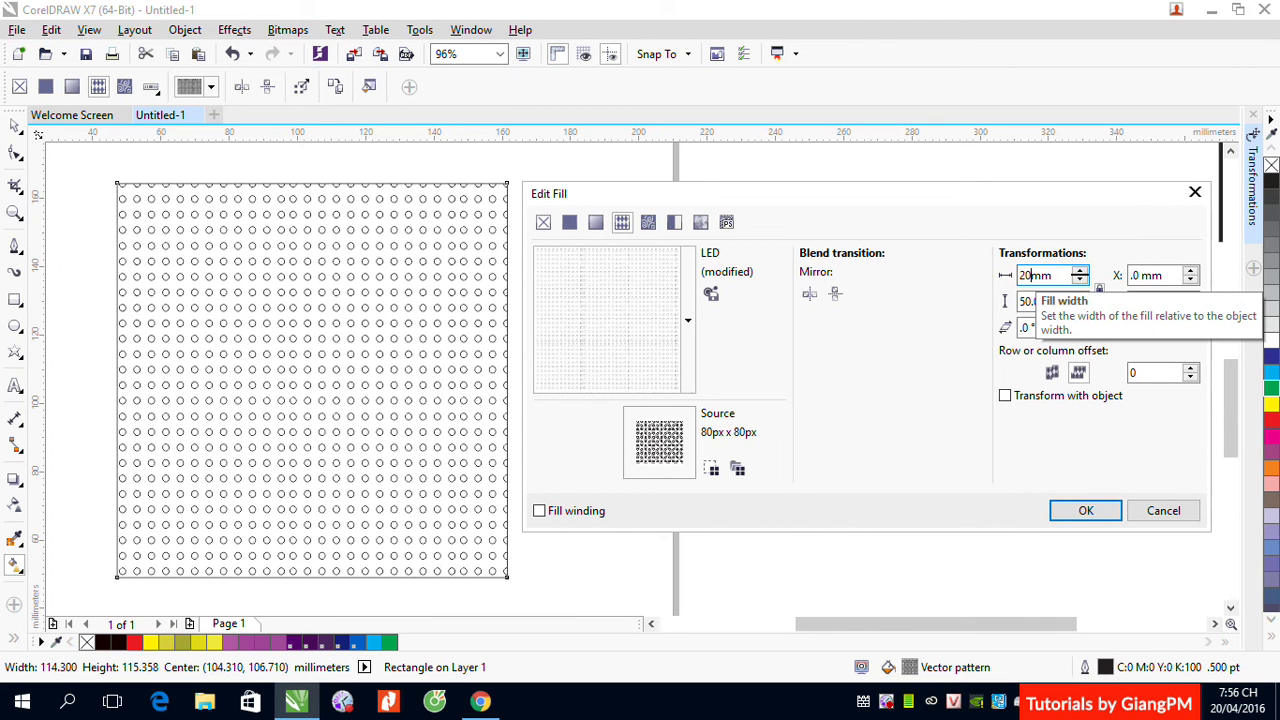
key("Tab")
left_click(1028, 304)
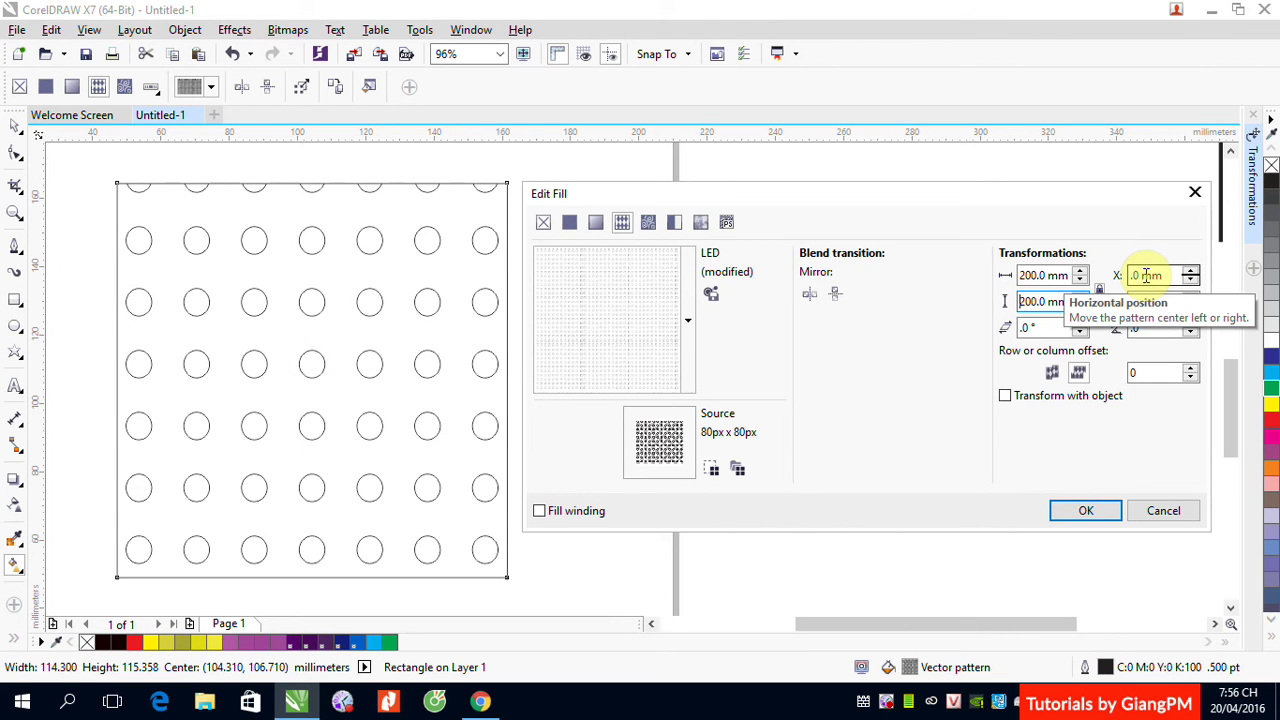
Rotate the vector pattern by 45° and skew it by 30°
double_click(1140, 328)
type("4")
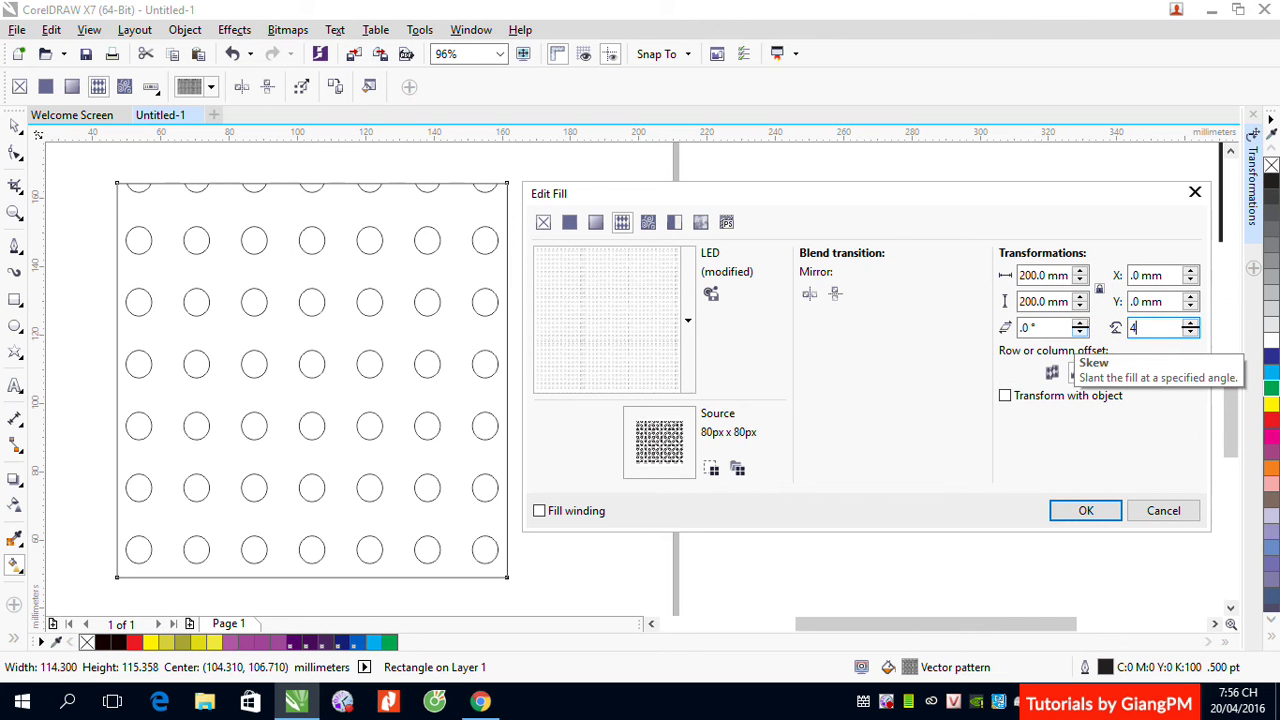
type("5")
key("Tab")
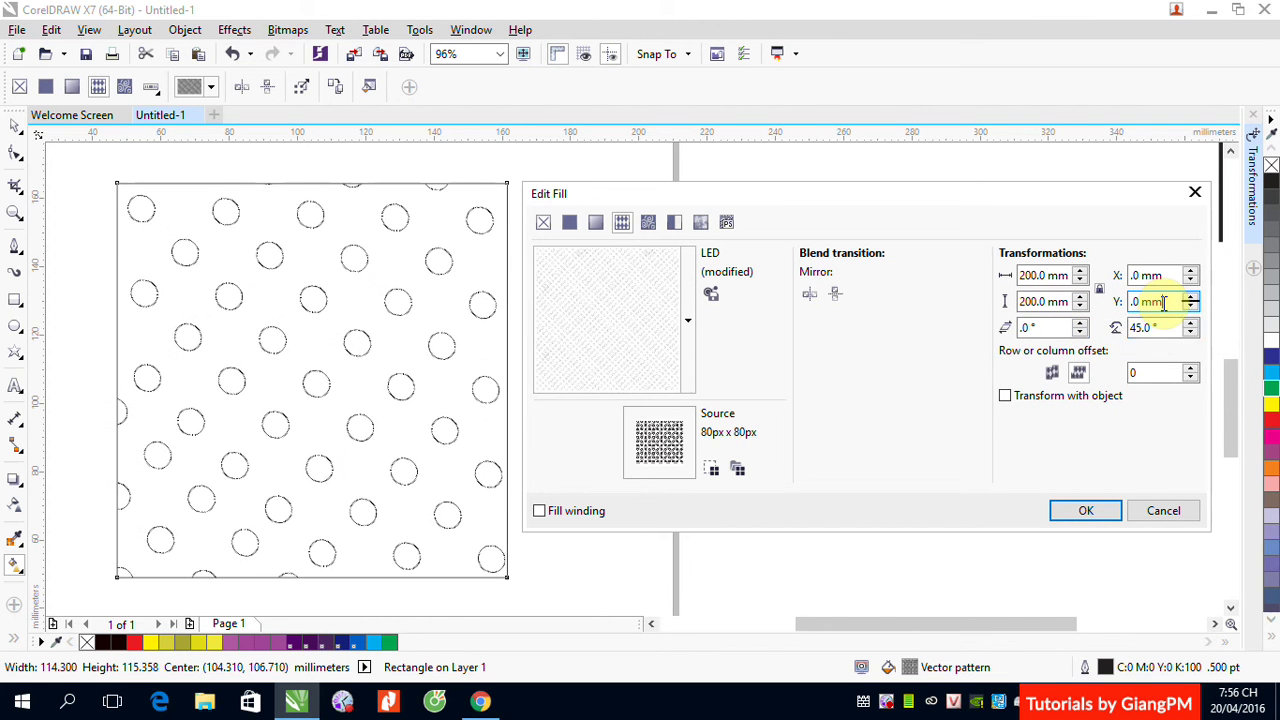
double_click(1039, 327)
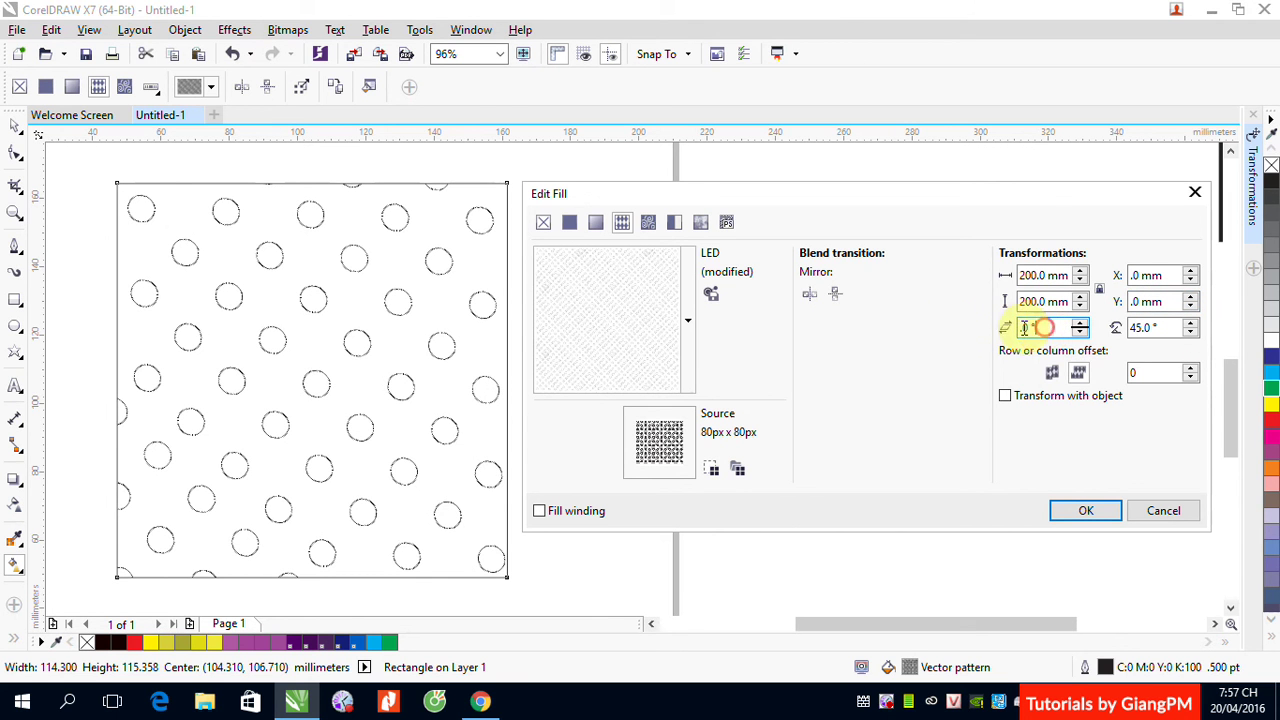
type("30")
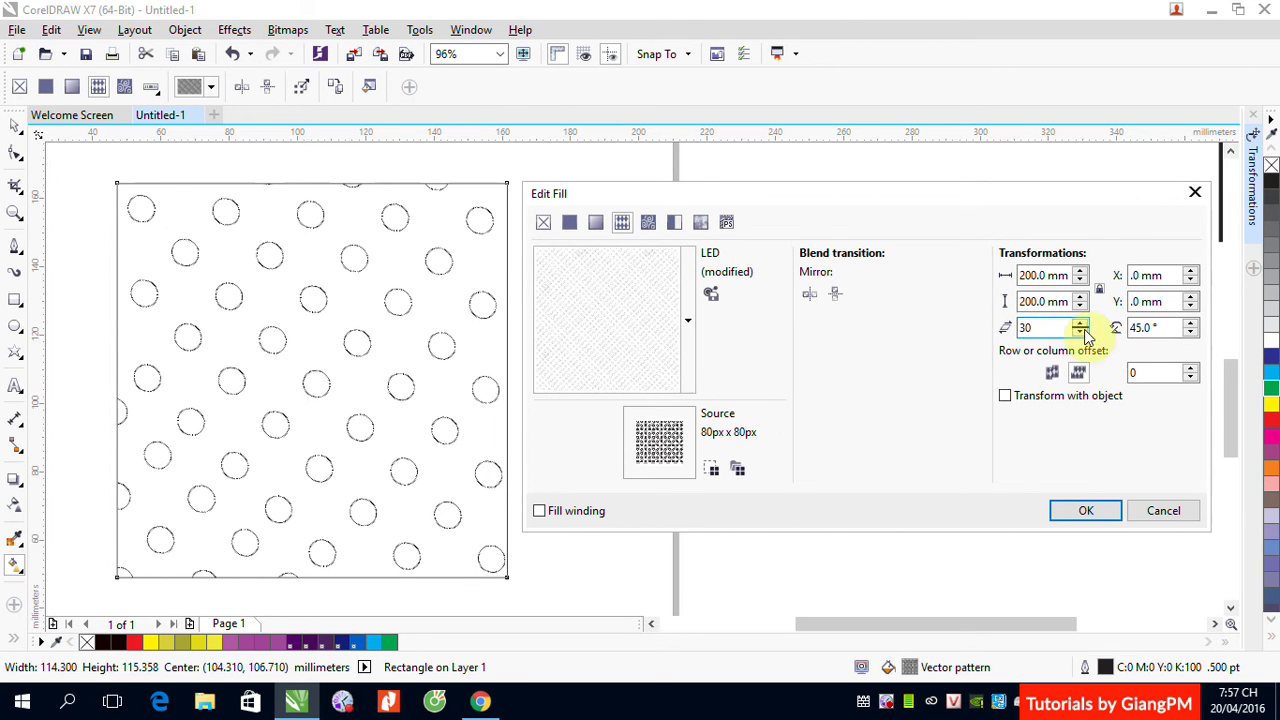
left_click(1037, 301)
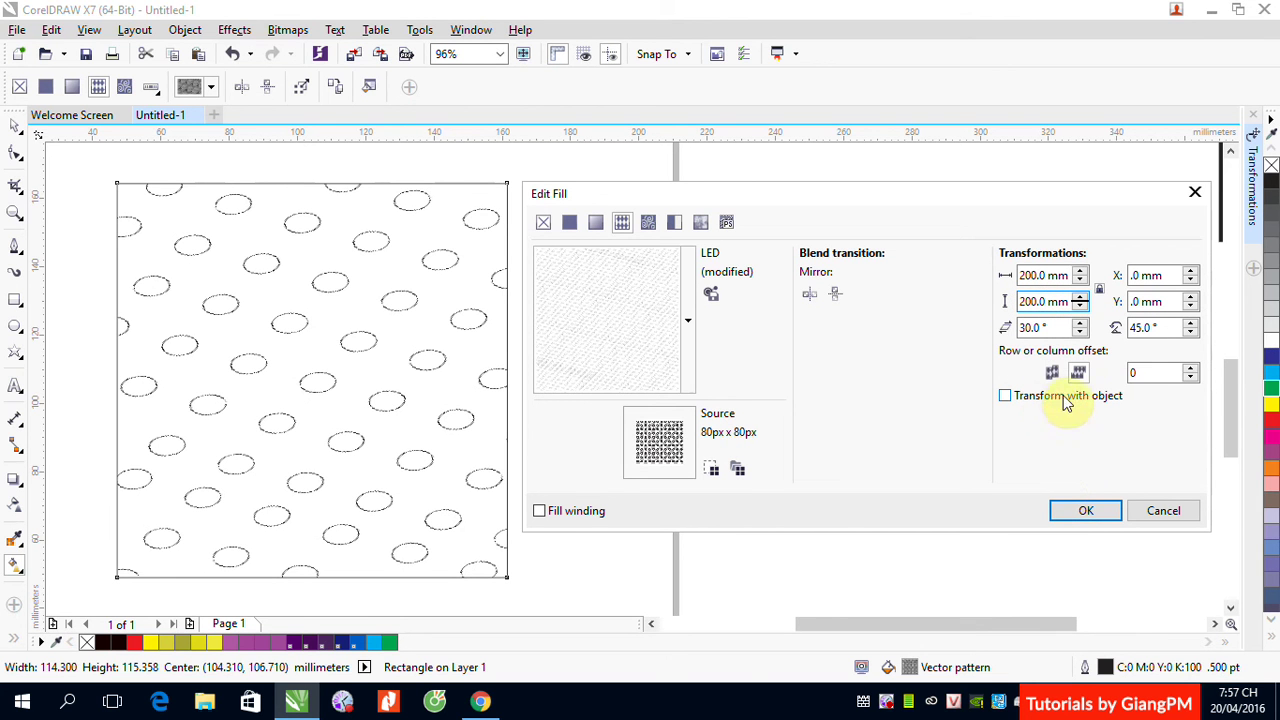
Reset the vector pattern's skew and rotation to 0°
double_click(1040, 330)
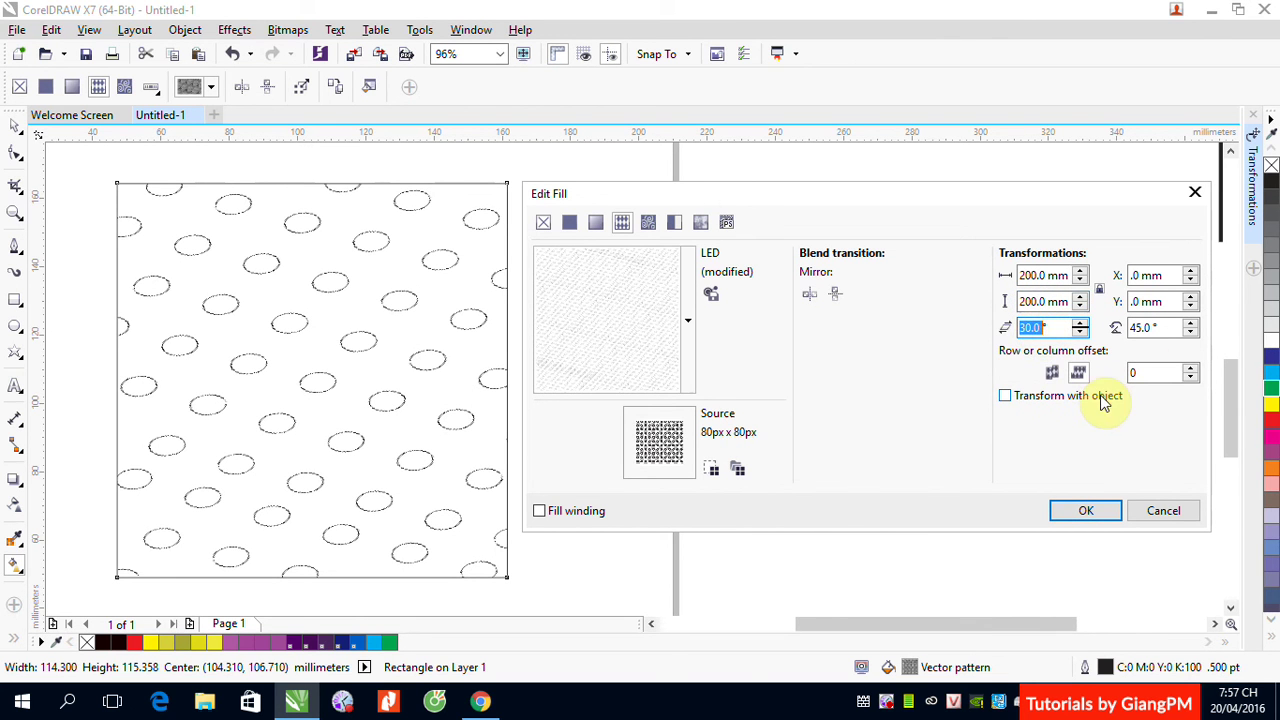
type("0")
double_click(1163, 328)
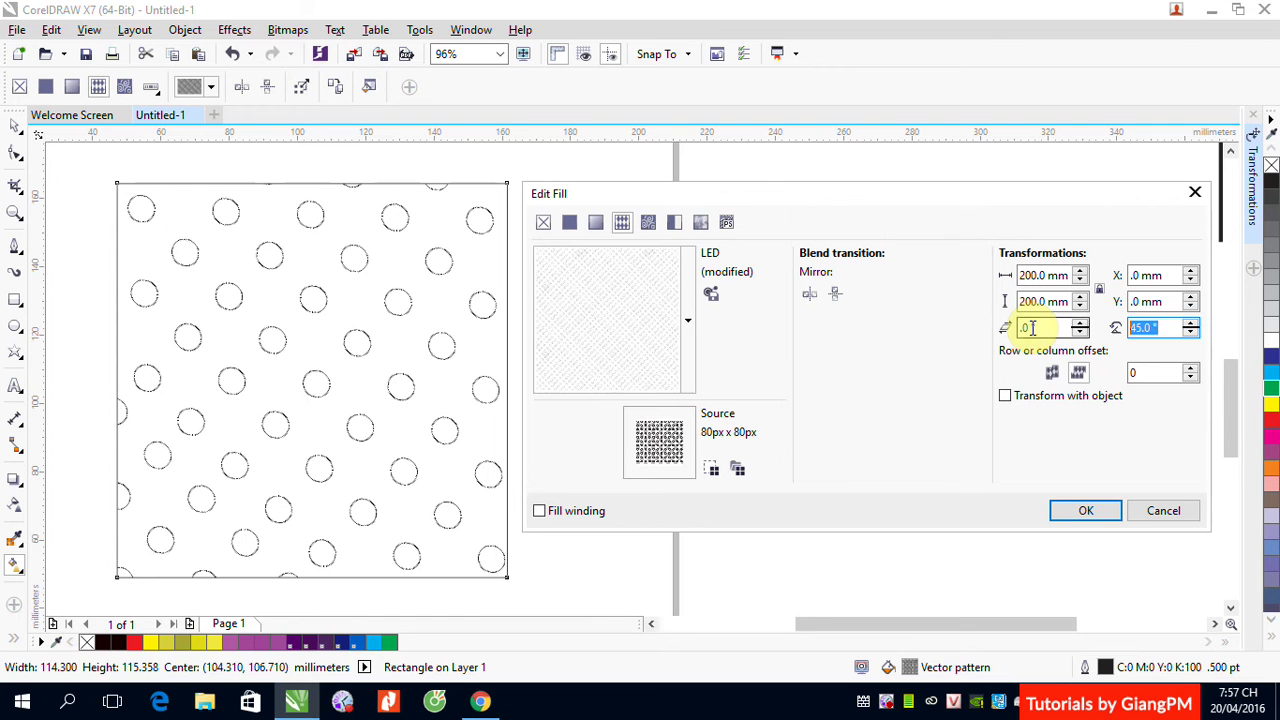
type("0")
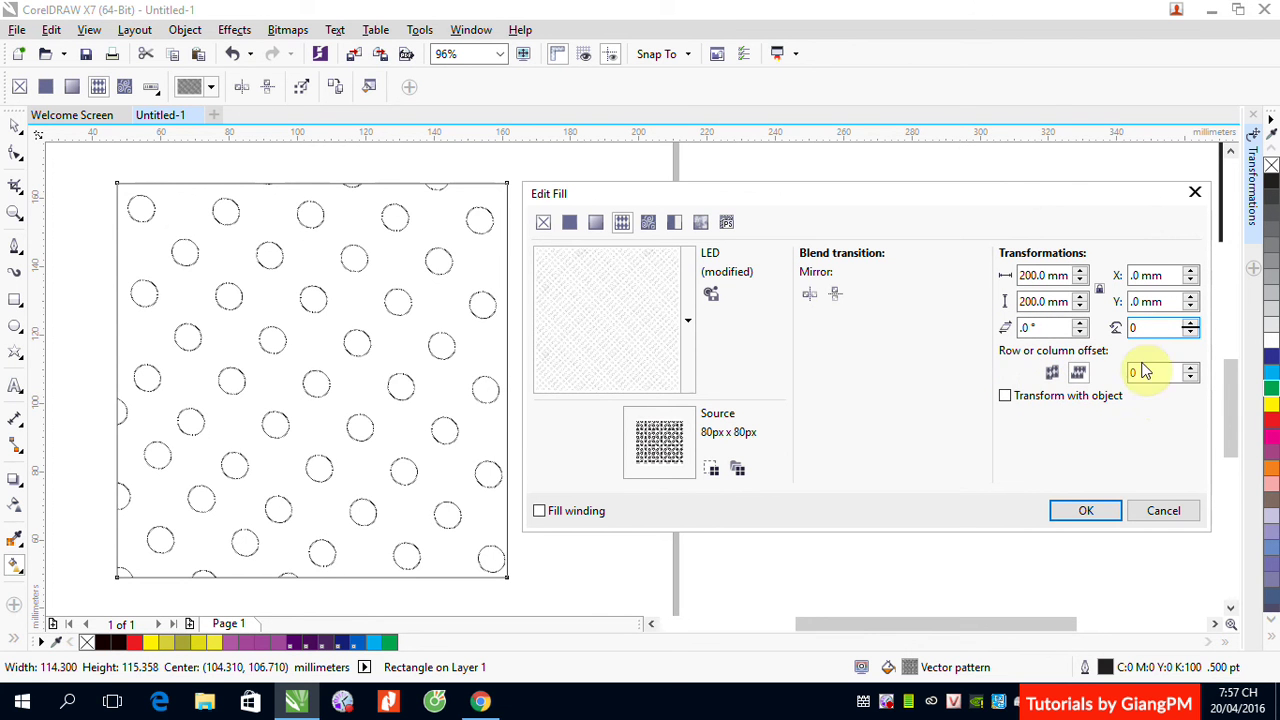
left_click(1163, 372)
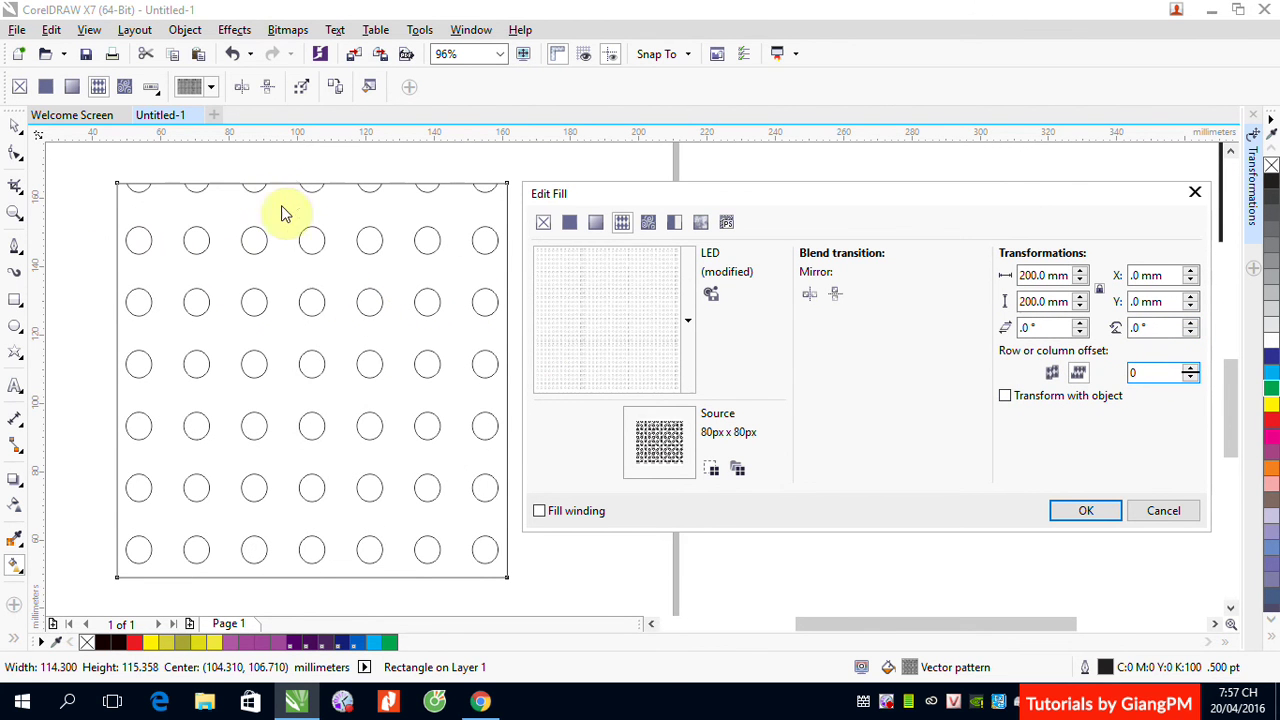
Switch the pattern's row or column offset direction, set the offset to 8% of tile, and enable Transform with object
left_click(1053, 374)
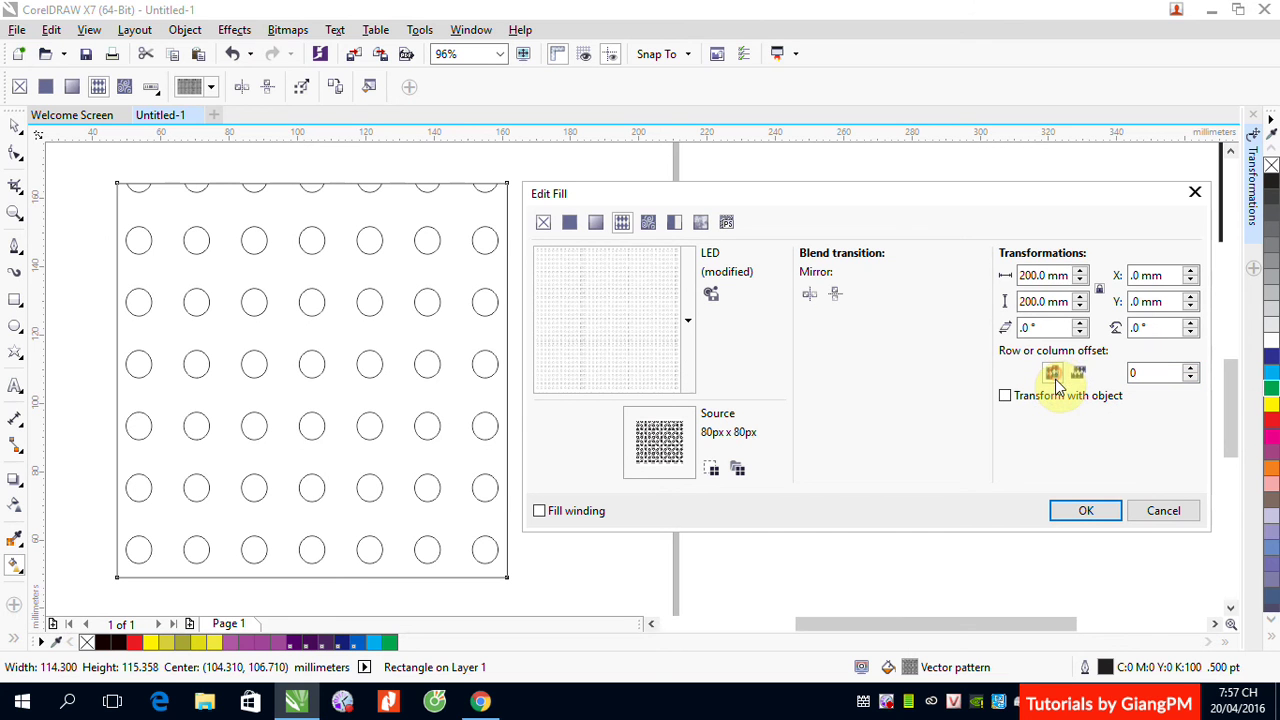
left_click(1192, 368)
left_click(1192, 368)
left_click(1192, 368)
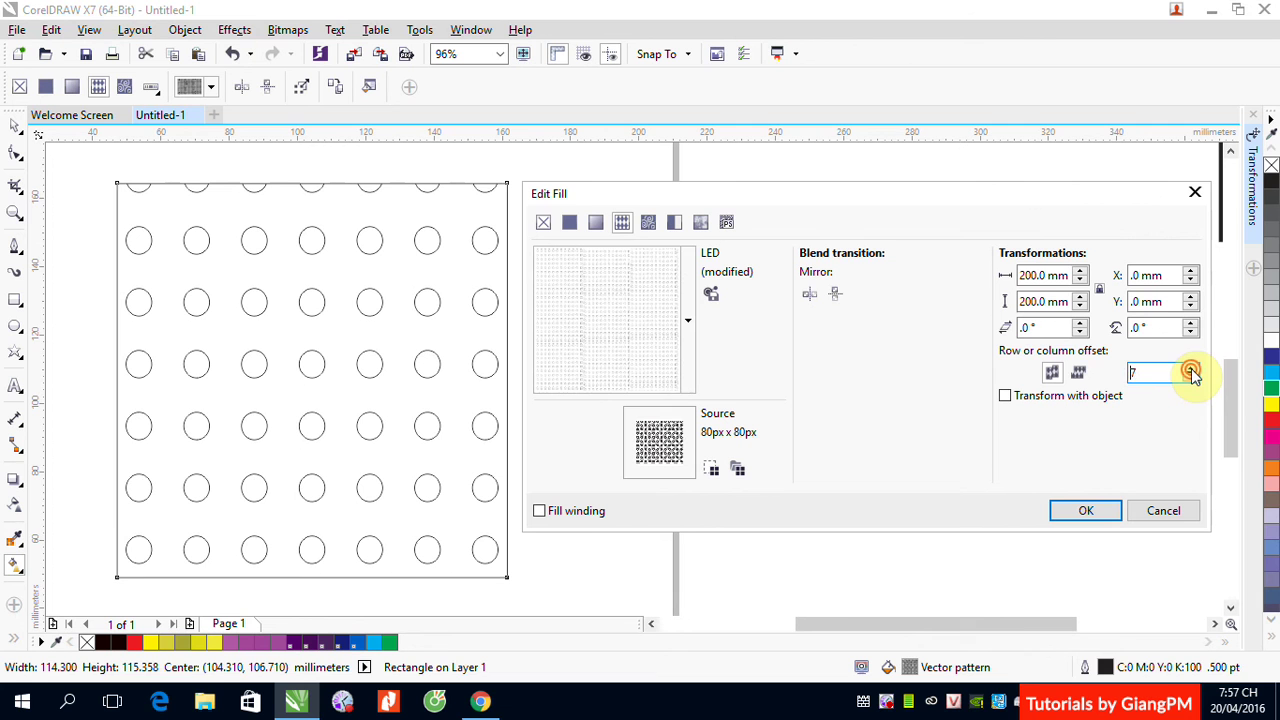
left_click(1155, 328)
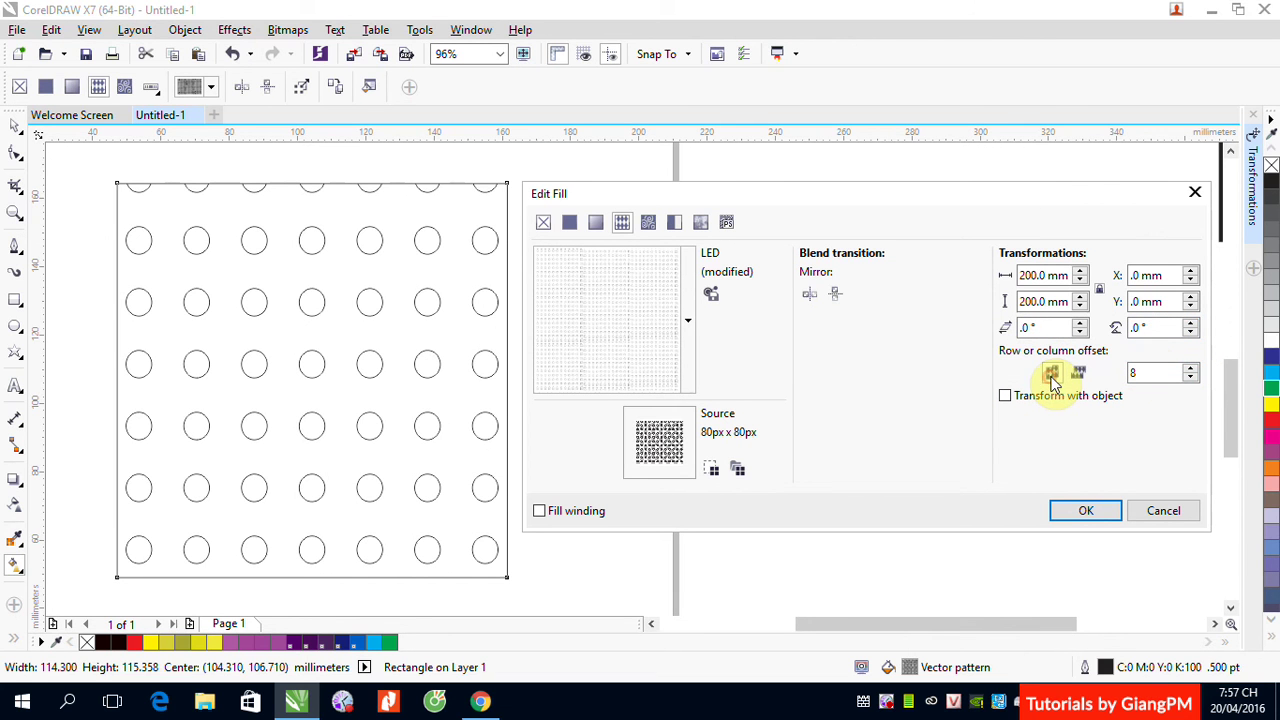
left_click(1005, 398)
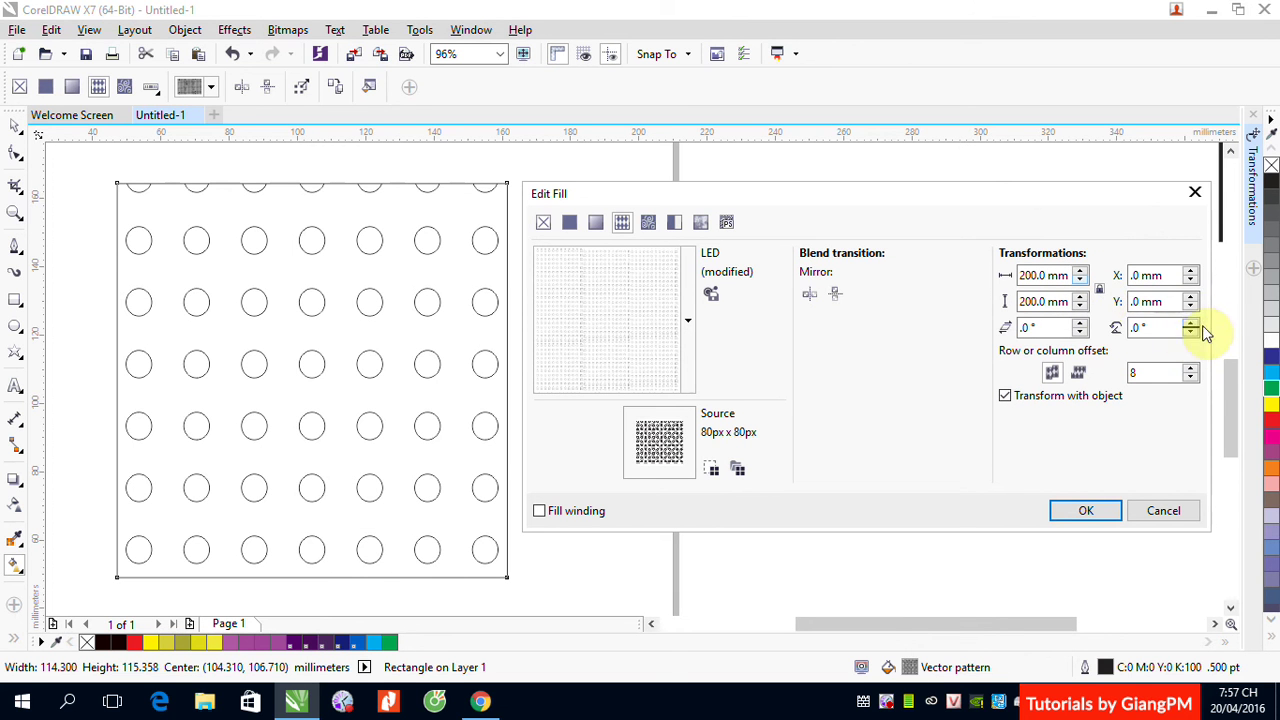
Try skewing the pattern by 3° and rotating it by 3°, returning each angle to 0°
left_click(1080, 323)
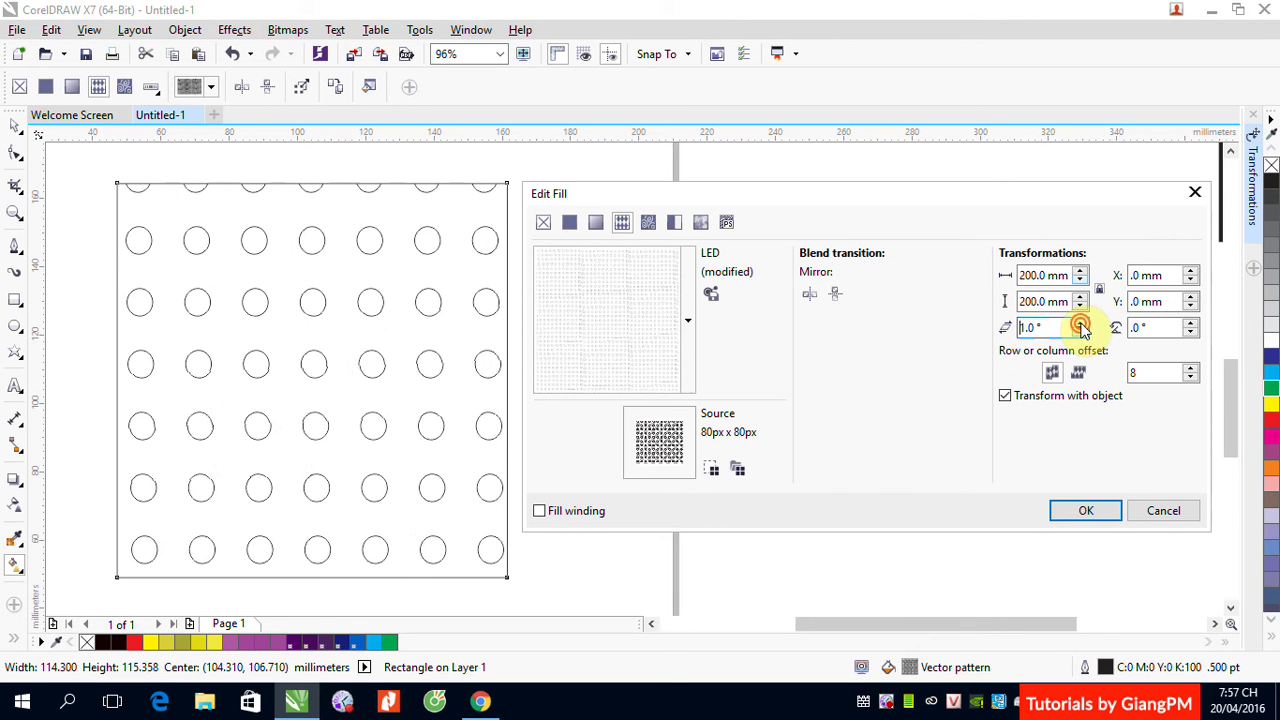
left_click(1080, 323)
left_click(1080, 323)
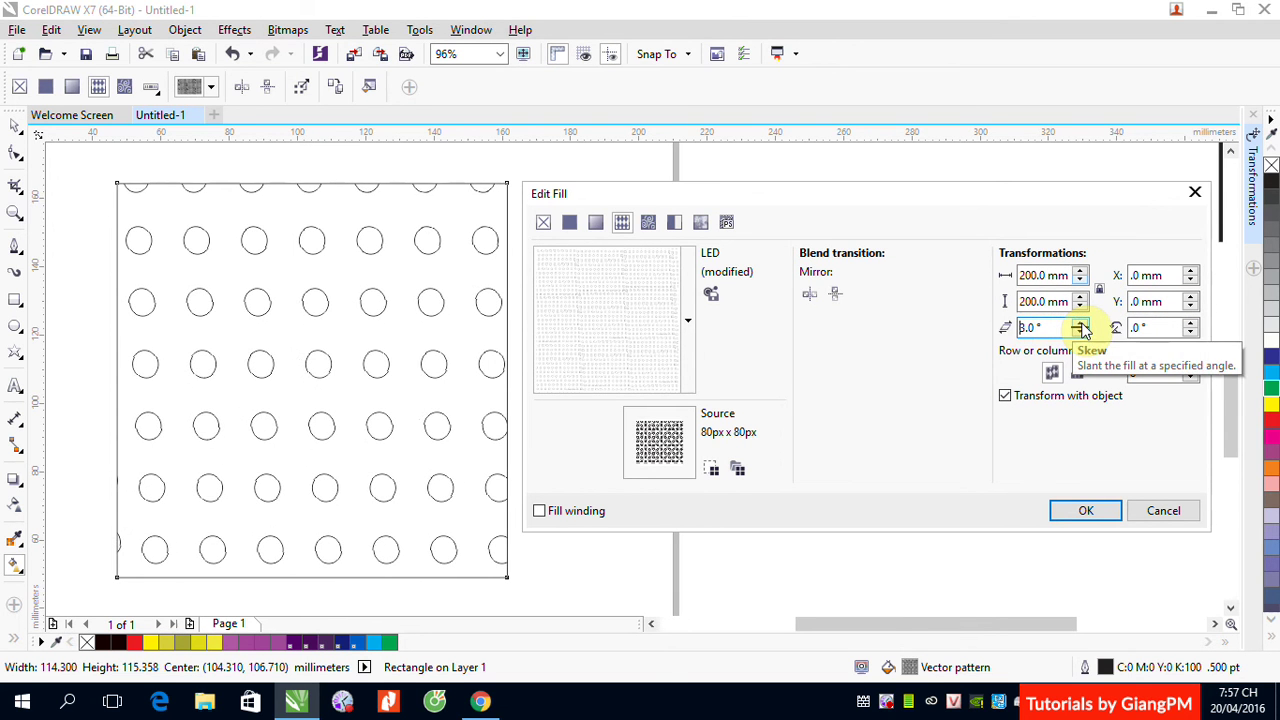
left_click(1080, 332)
left_click(1080, 332)
left_click(1080, 332)
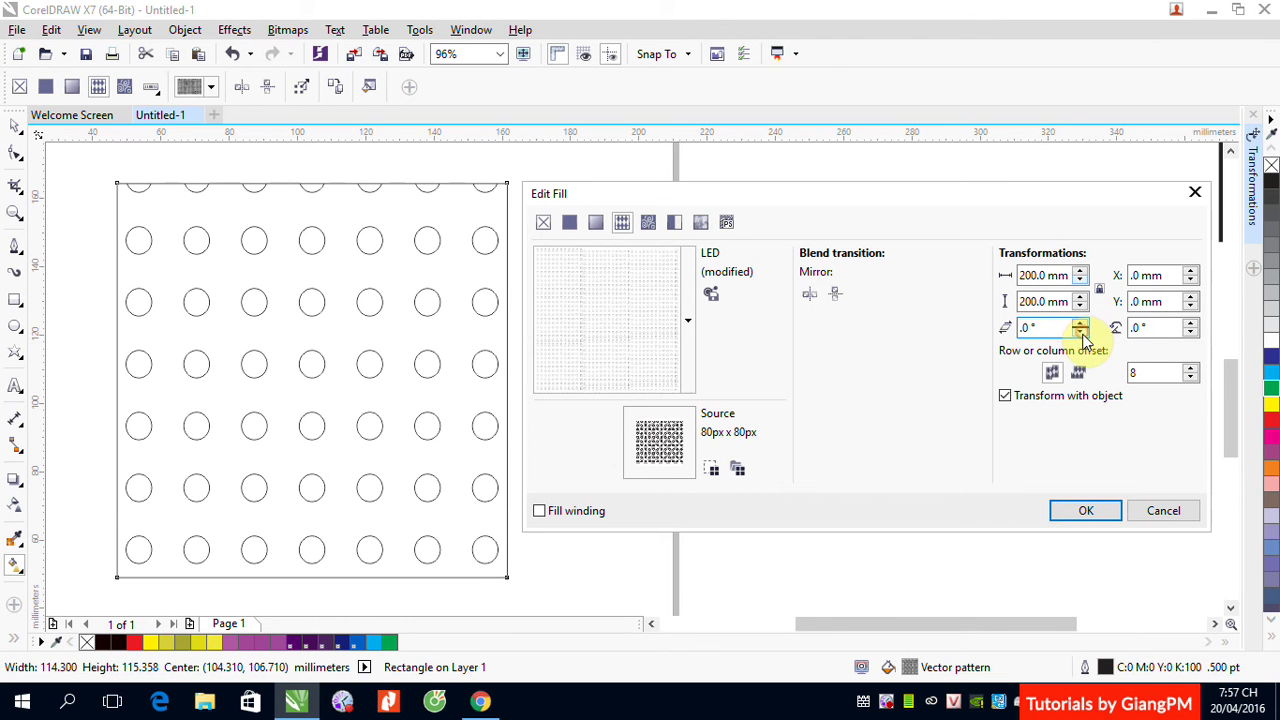
left_click(1191, 324)
left_click(1191, 324)
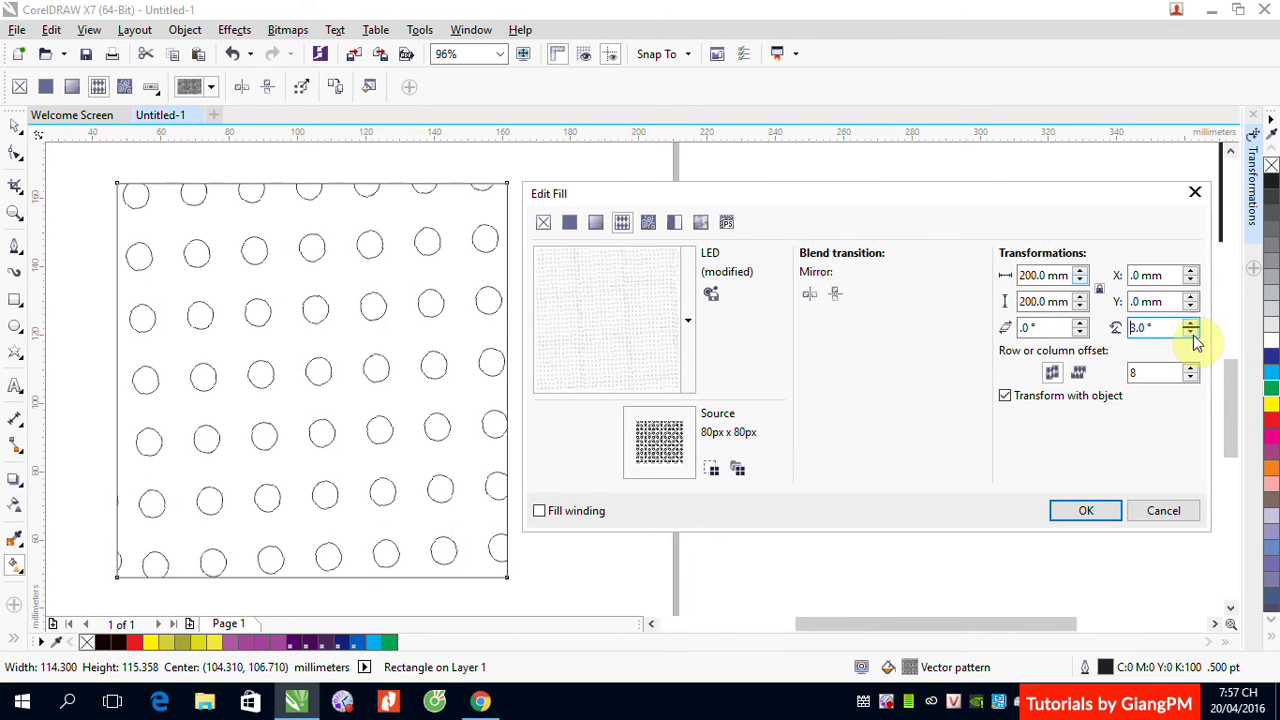
left_click(1191, 333)
left_click(1191, 333)
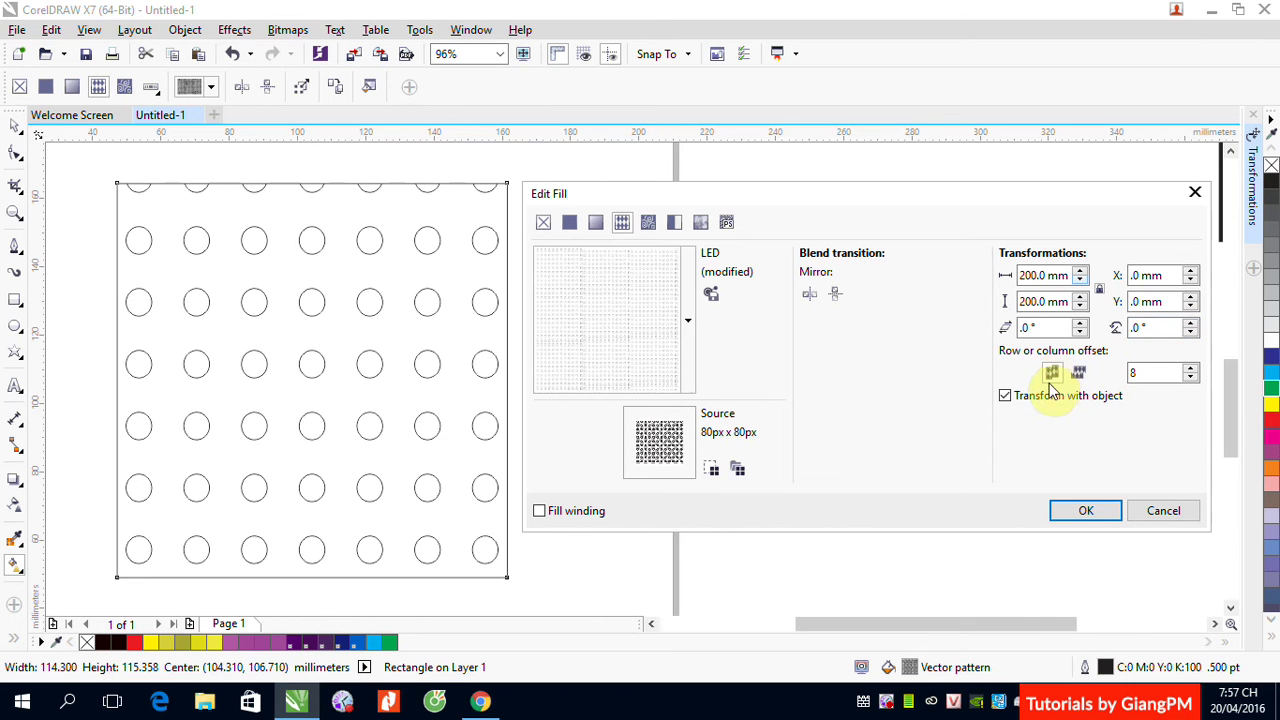
Compare the other offset direction, return to the previous one with an offset of 6% of tile, and apply the fill
left_click(1078, 373)
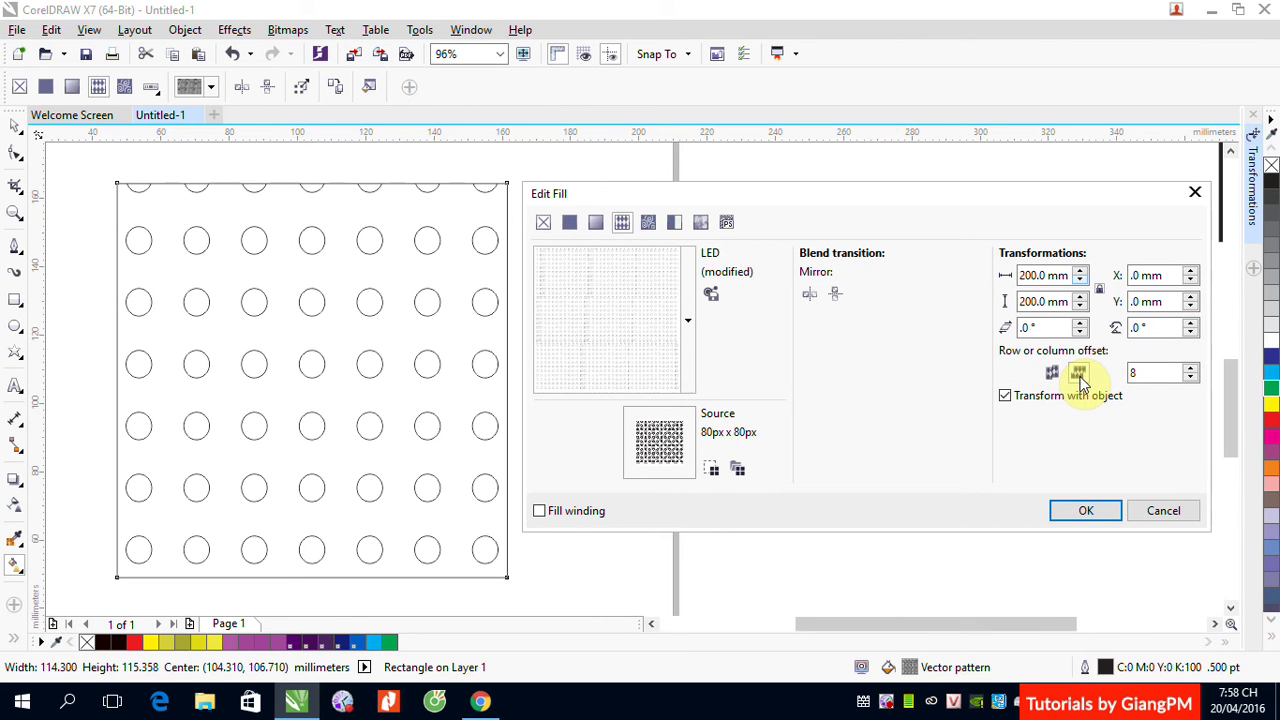
double_click(1170, 373)
type("0")
left_click(1052, 376)
left_click(1192, 369)
left_click(1192, 369)
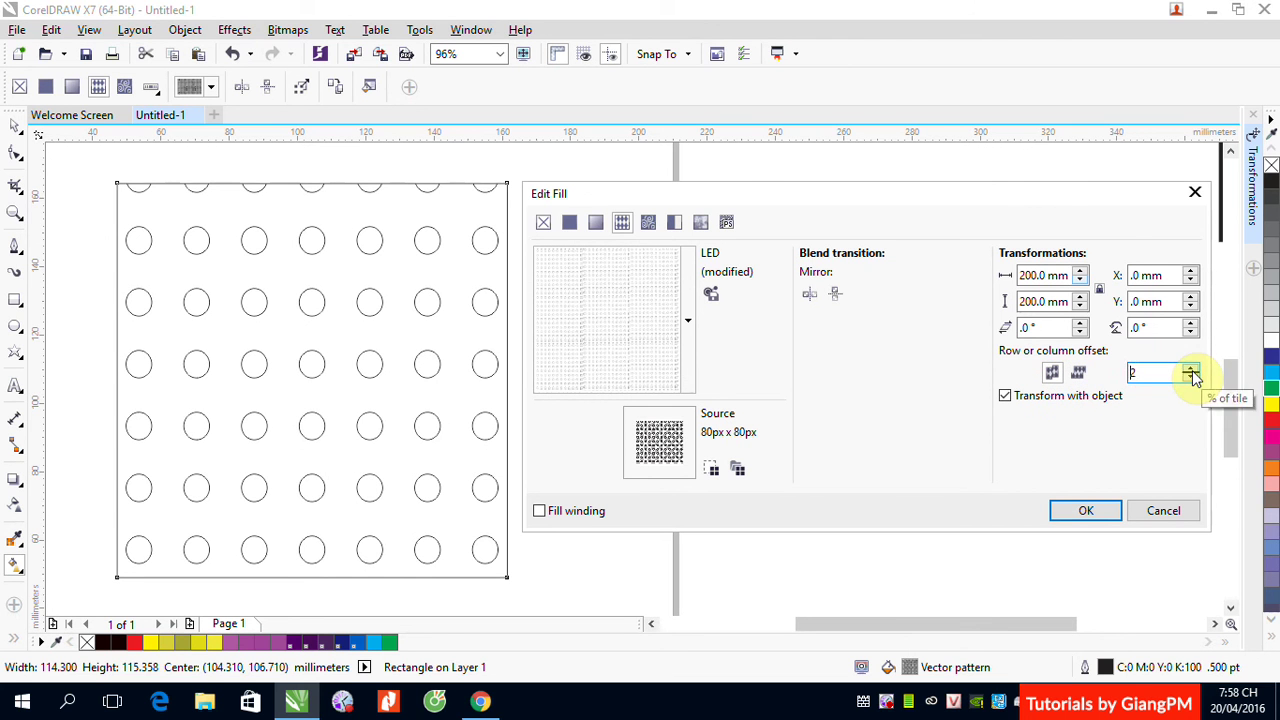
left_click(1192, 369)
left_click(1192, 369)
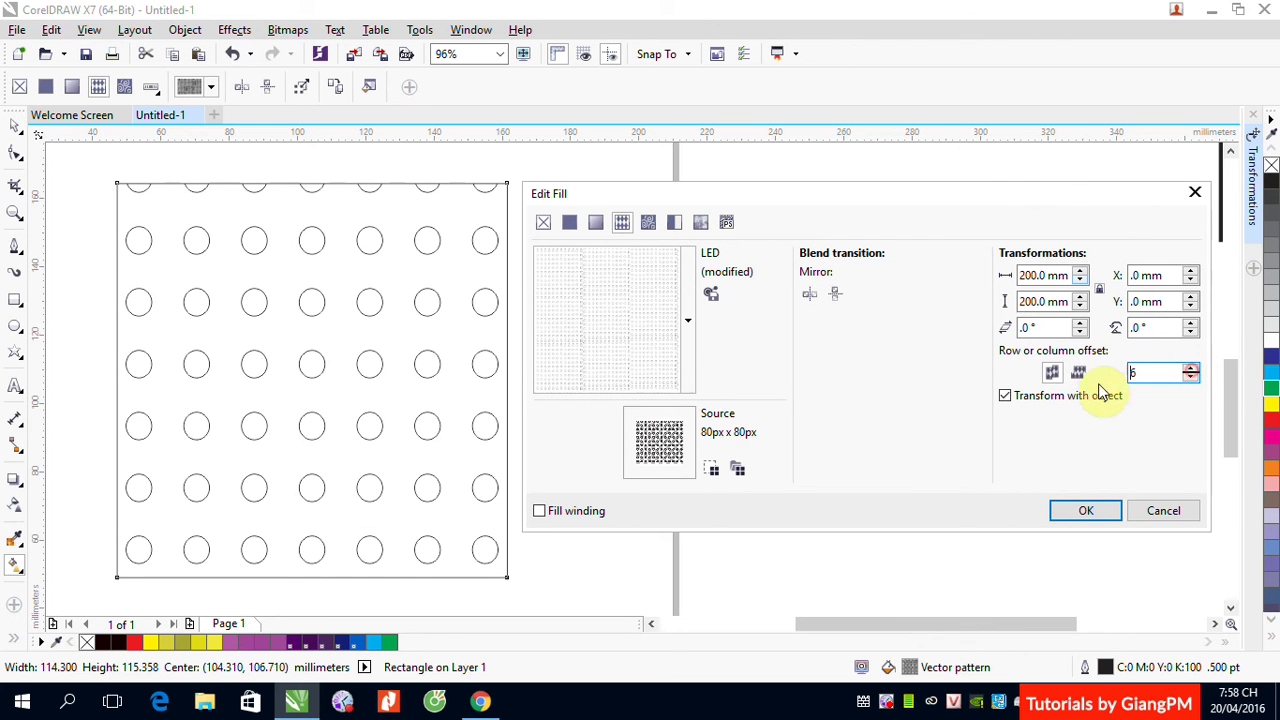
left_click(1088, 514)
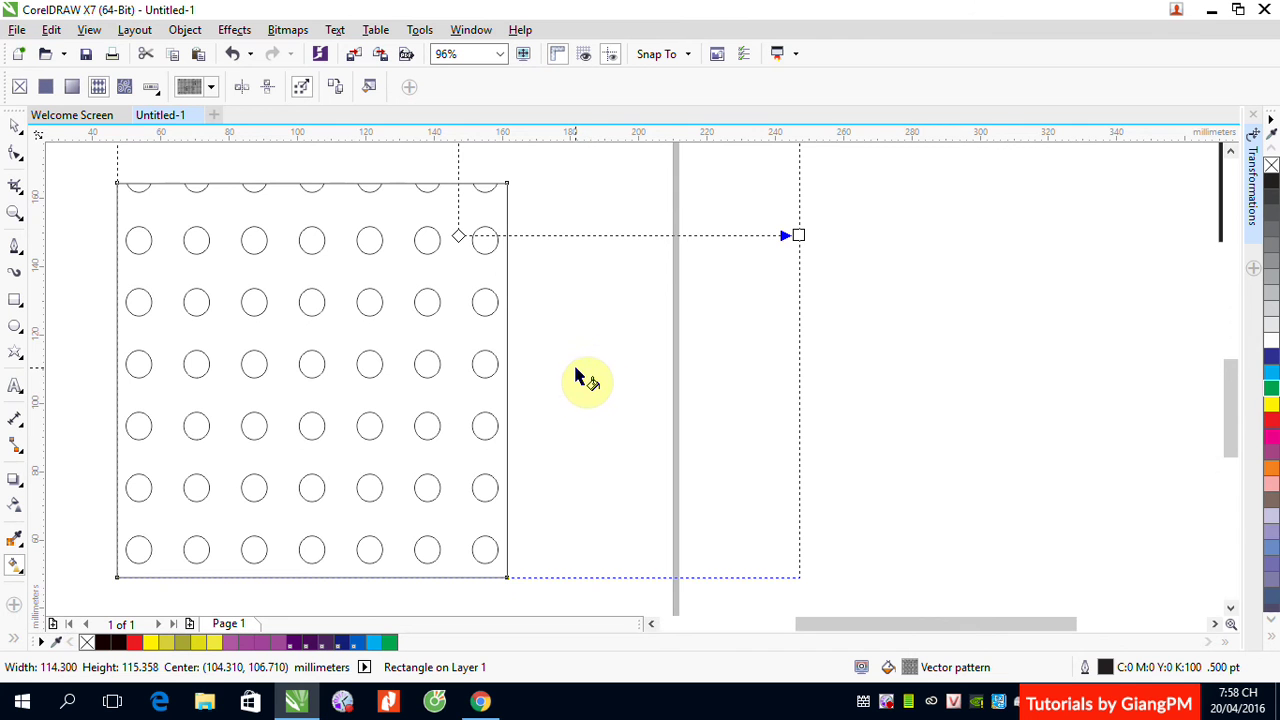
Stretch the pattern fill's tile on the rectangle to about 219 mm high, slanting it by about -3.6°
scroll(594, 370, "down", 3)
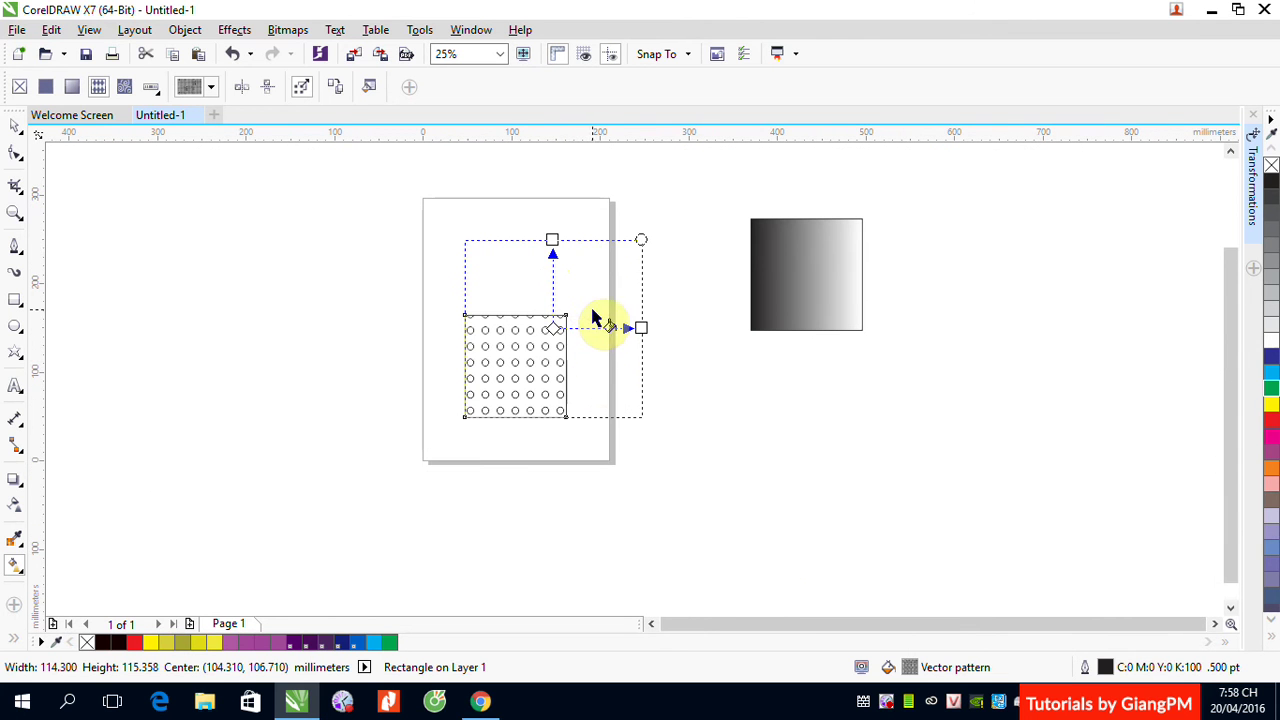
mouse_move(548, 240)
left_mouse_down()
mouse_move(549, 268)
mouse_move(558, 231)
left_mouse_up()
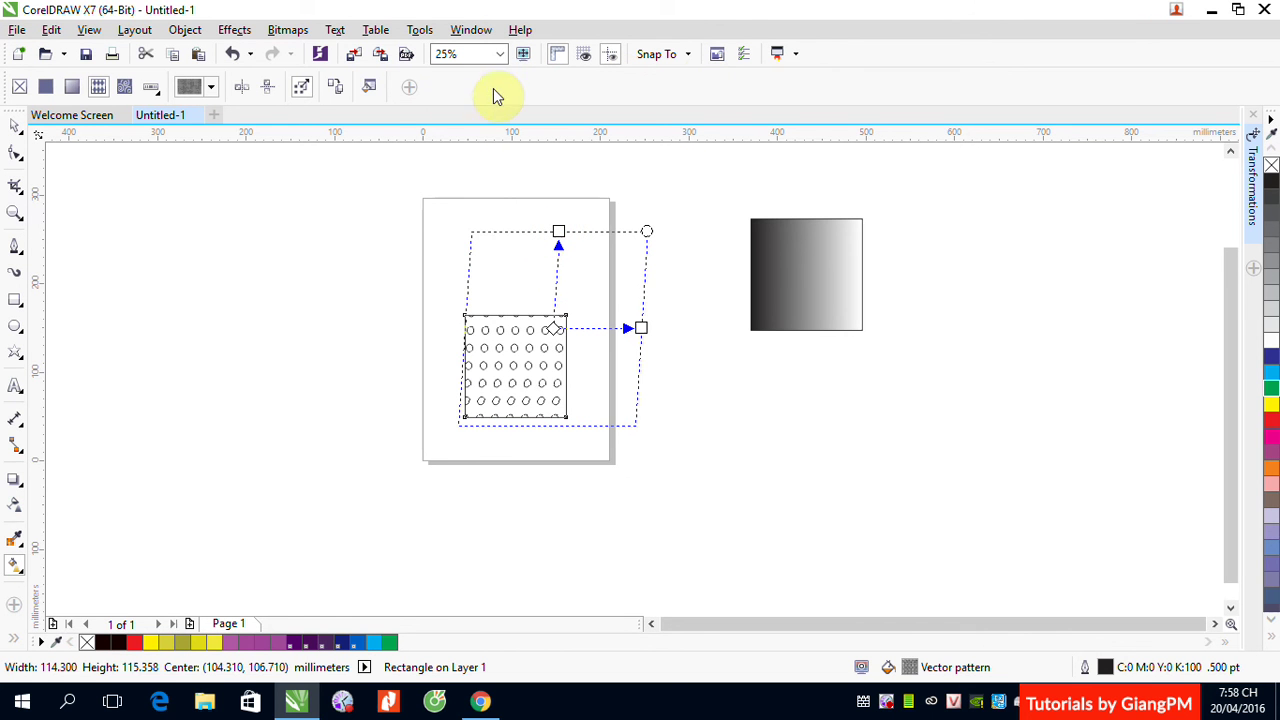
Reset the pattern fill's skew to 0° and its vertical position to 0 mm, and apply the changes
left_click(369, 89)
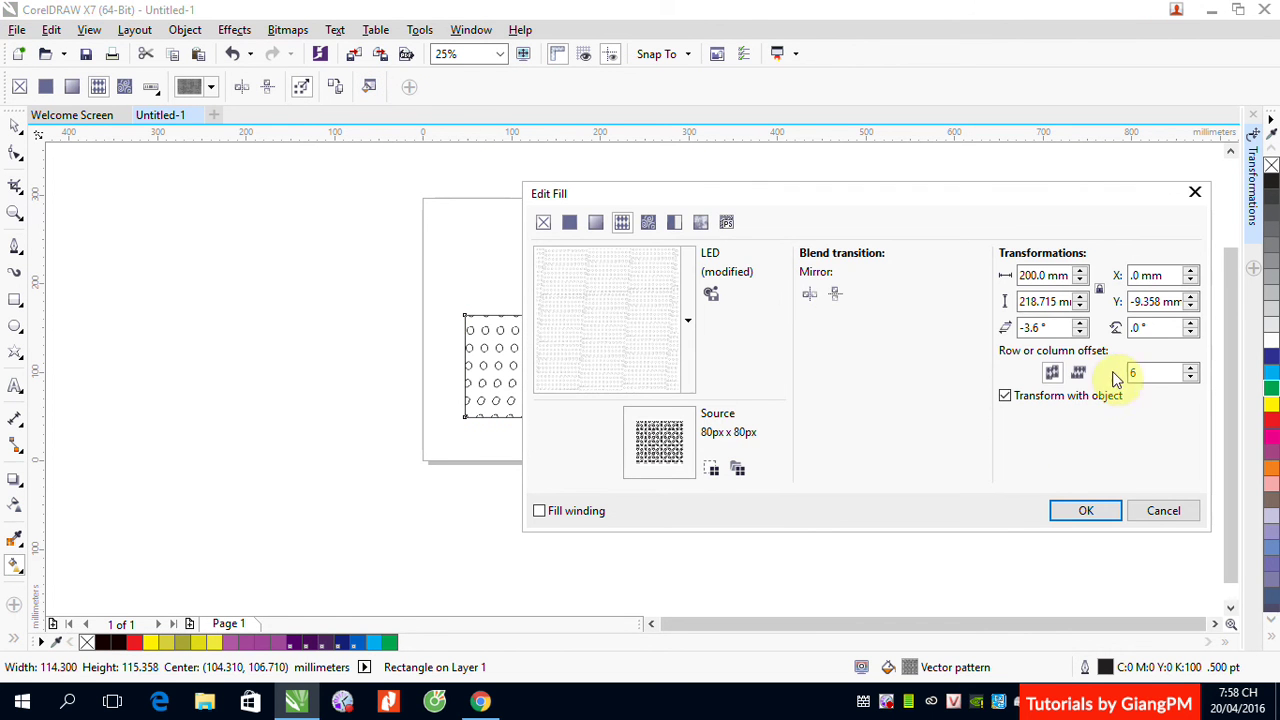
double_click(1038, 328)
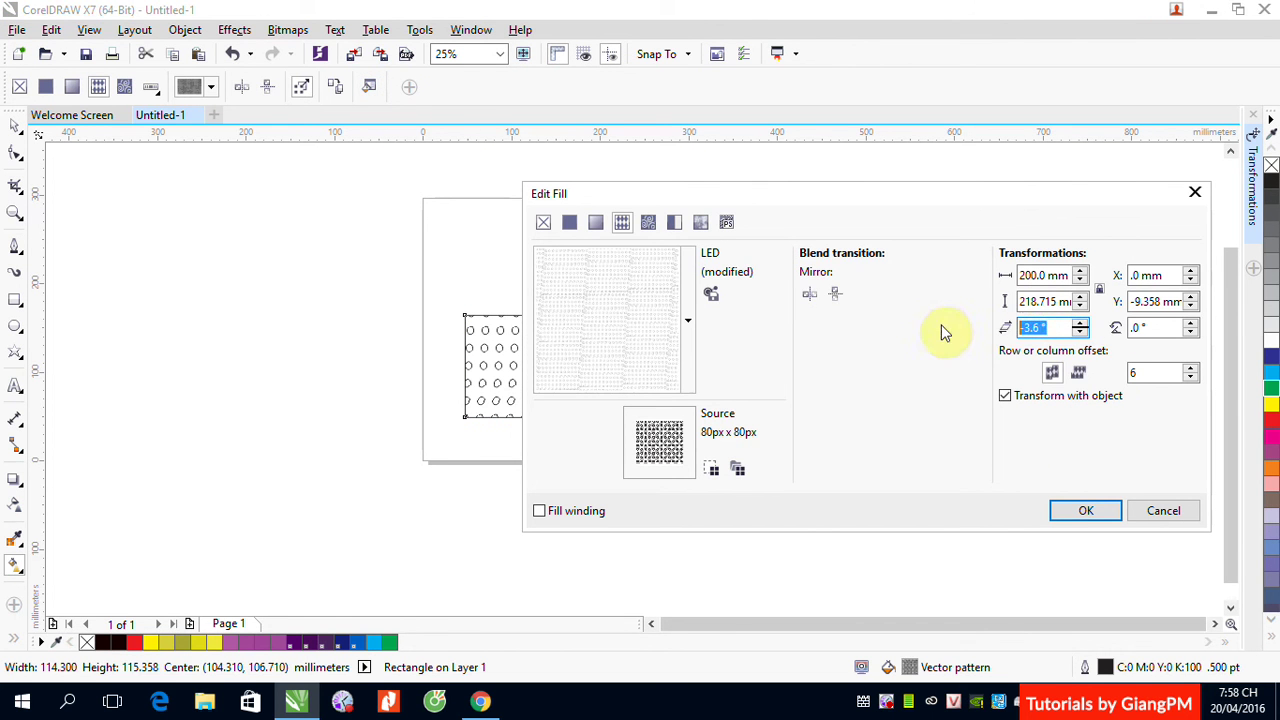
type("0")
double_click(1150, 301)
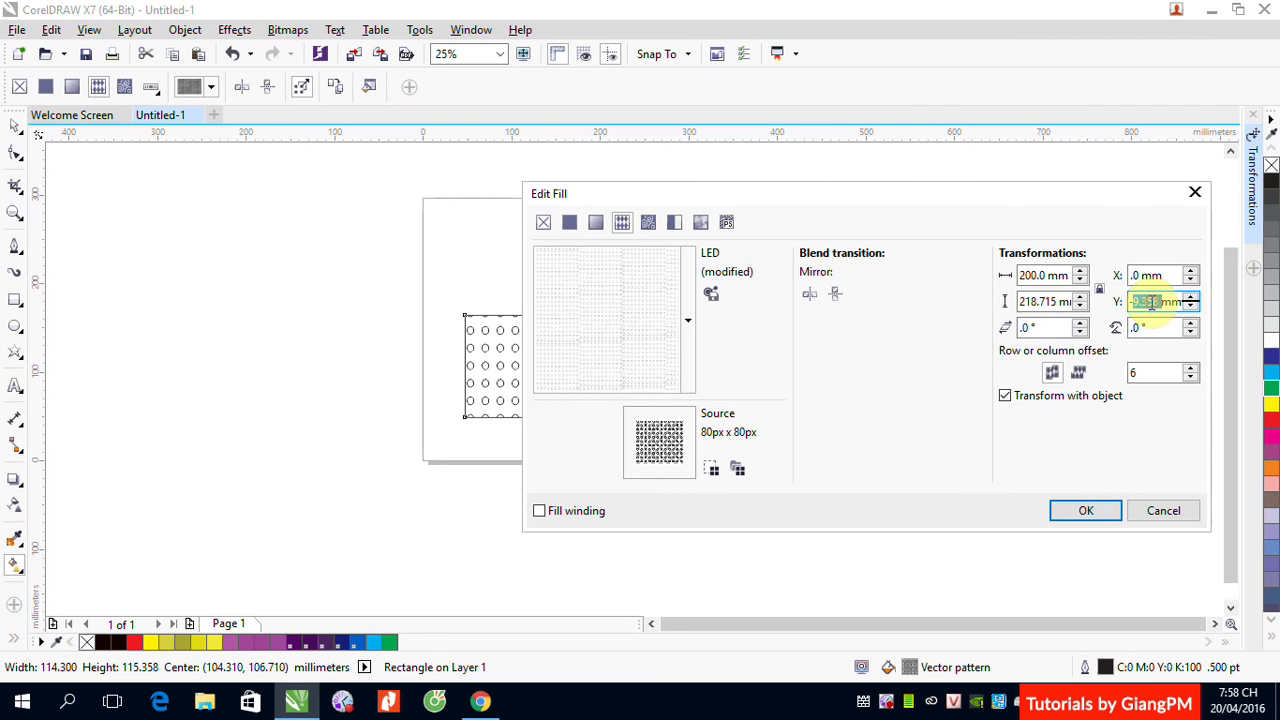
type("0")
left_click(1086, 510)
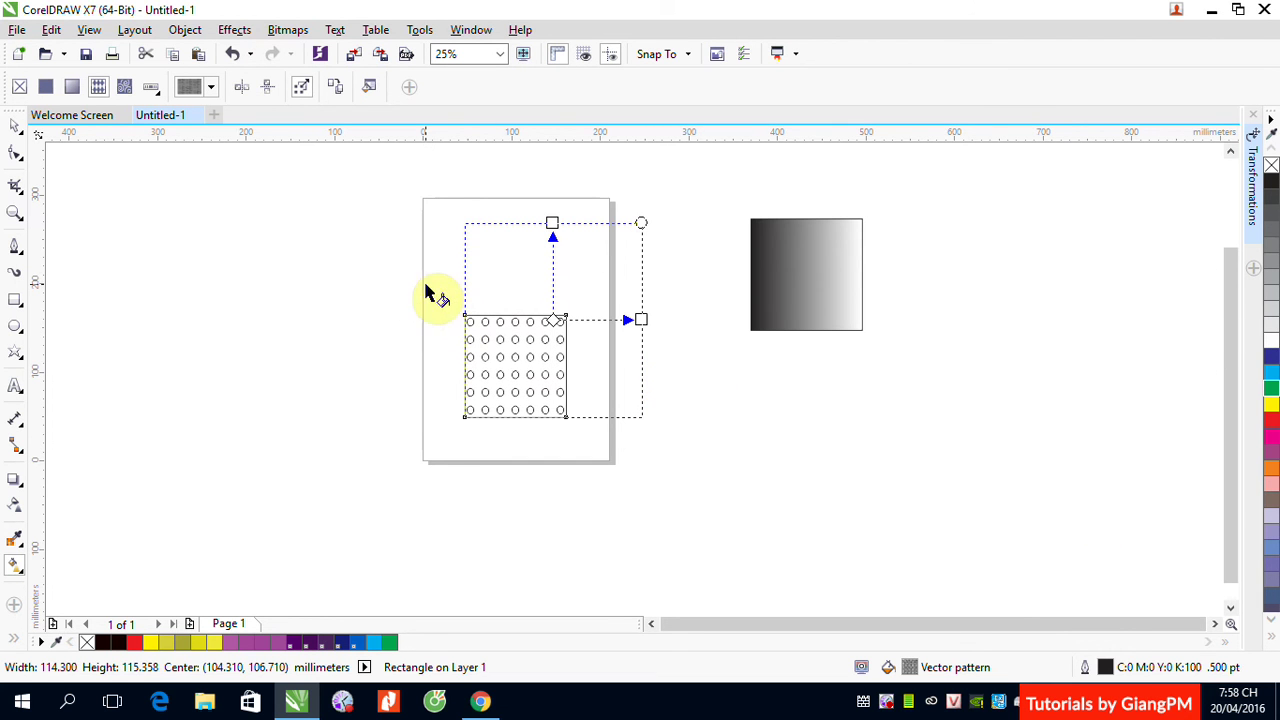
Switch the rectangle between bitmap and vector pattern fills, choose the Grey Brick bitmap pattern in the fill settings, and move the dialog clear of the rectangle
left_click(124, 90)
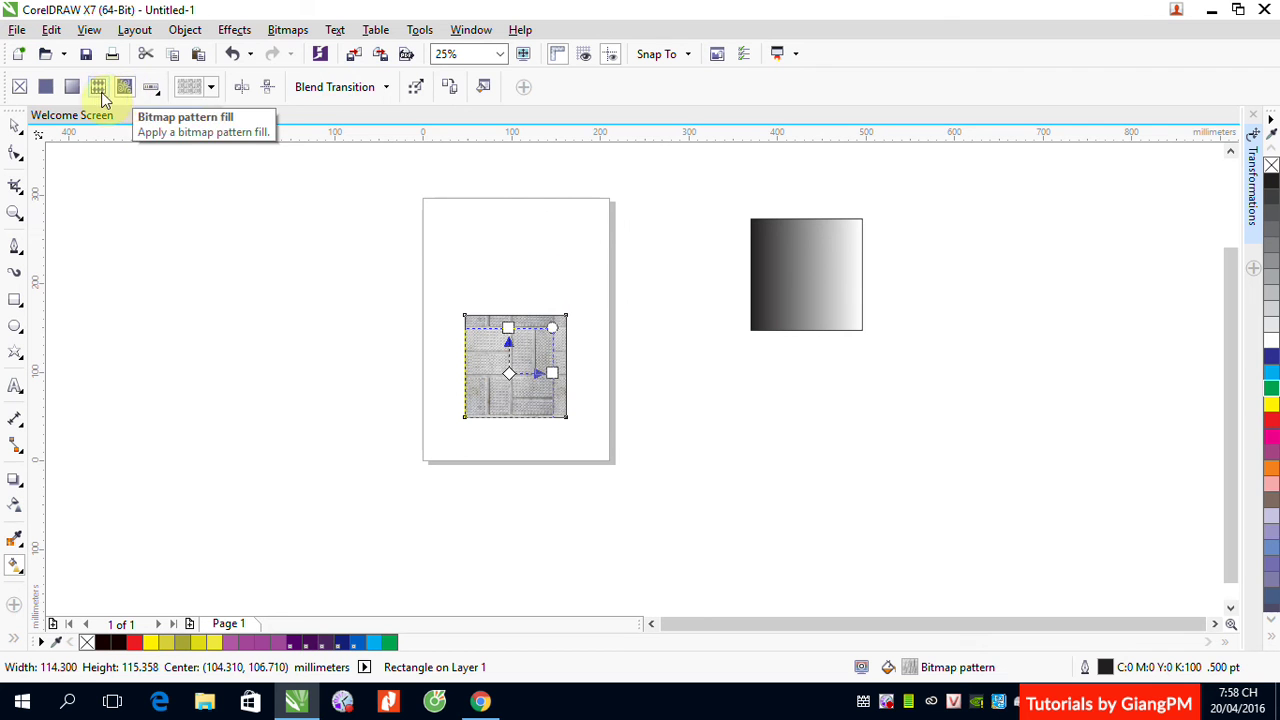
left_click(99, 90)
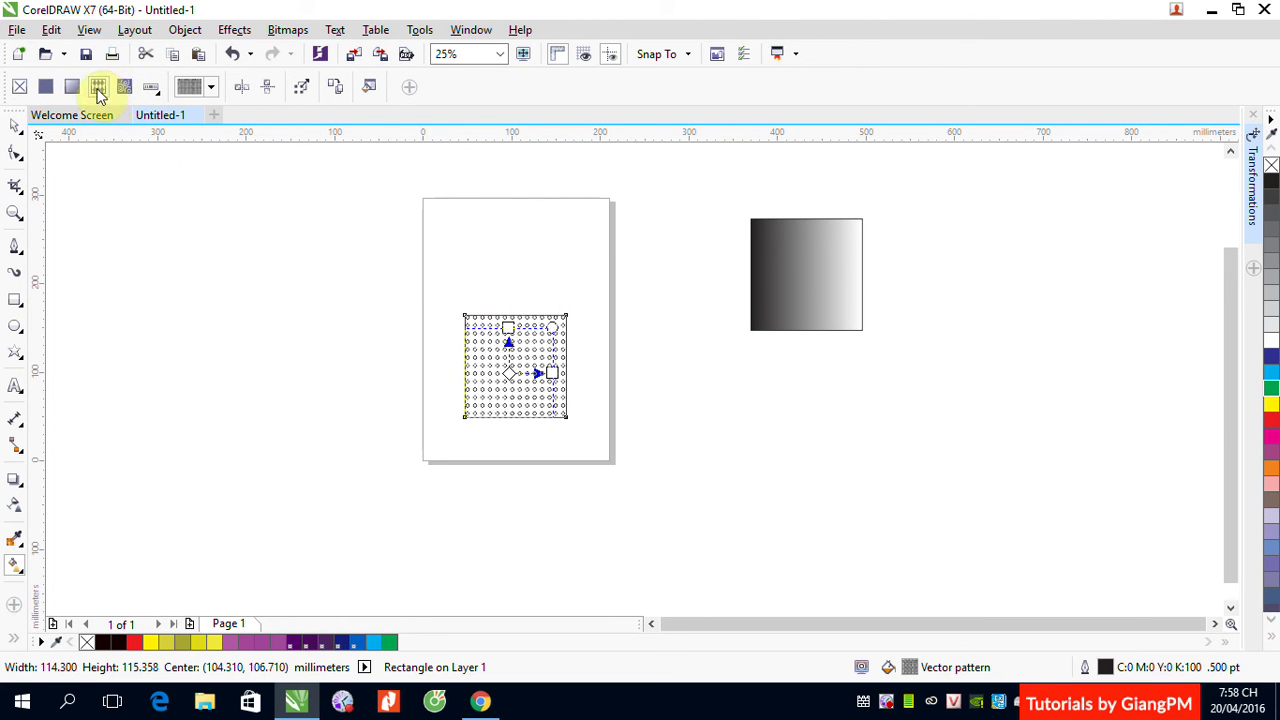
left_click(375, 88)
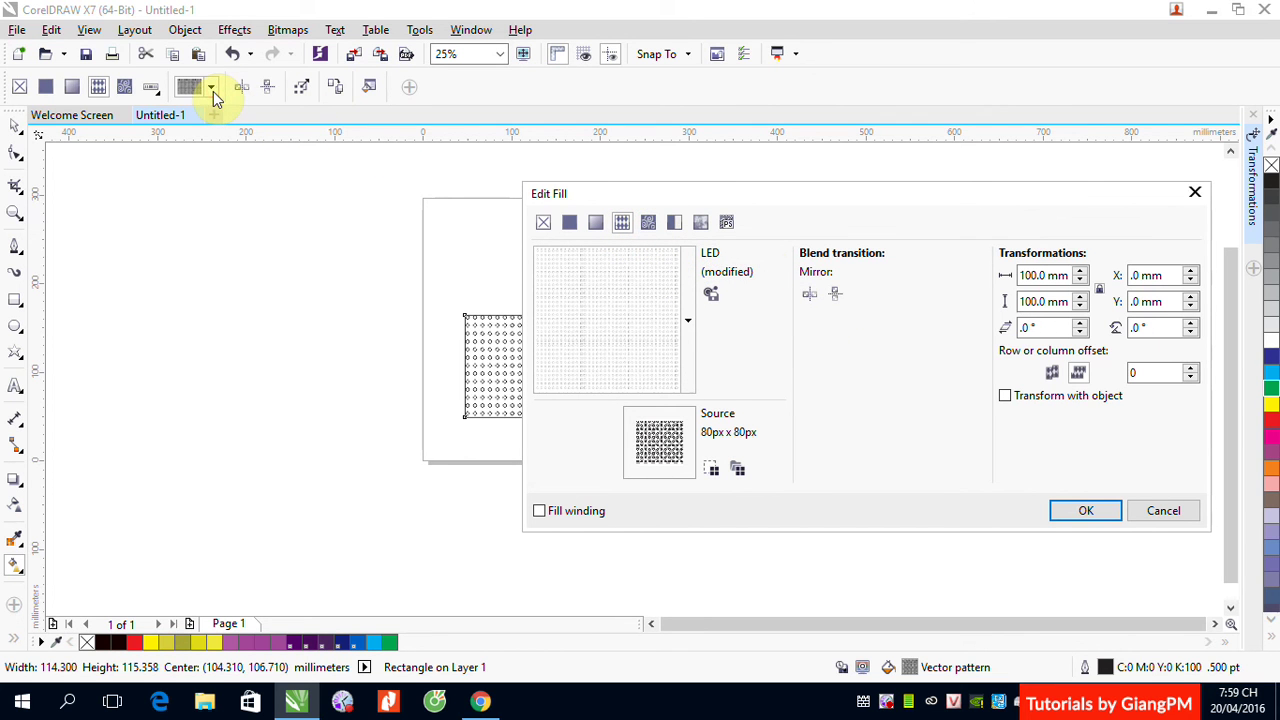
left_click(651, 227)
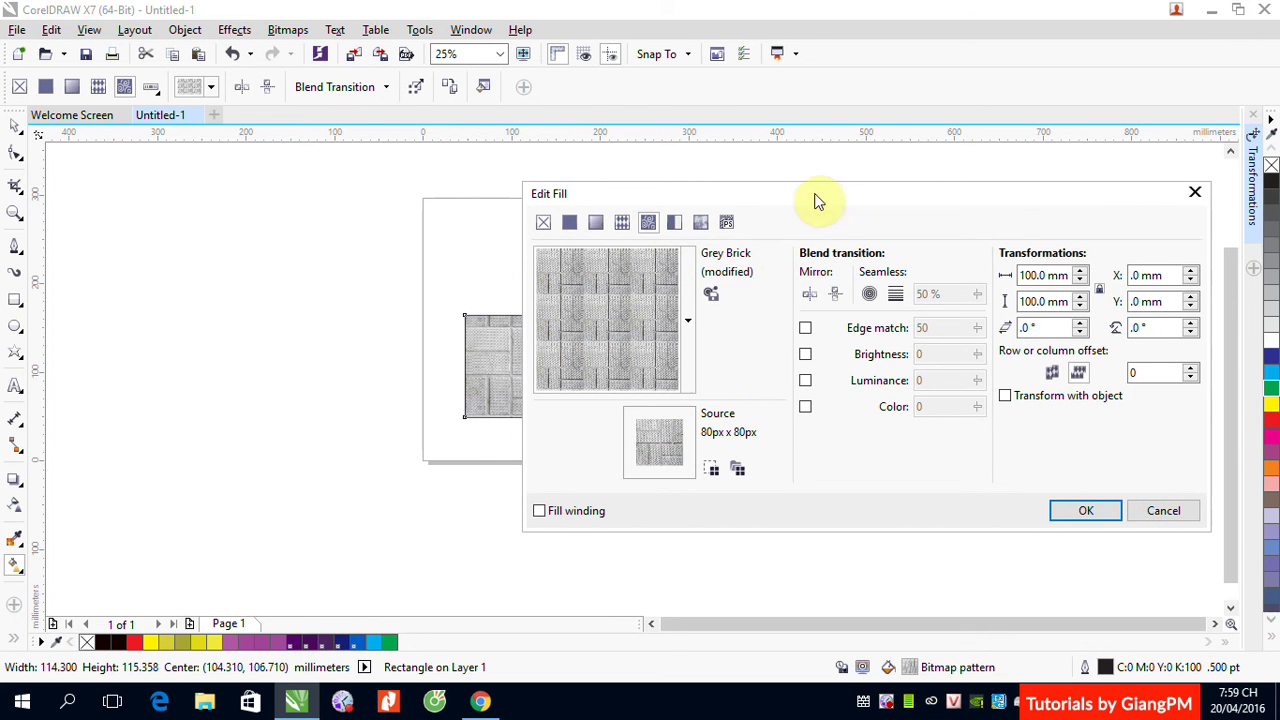
left_click_drag(771, 192, 886, 171)
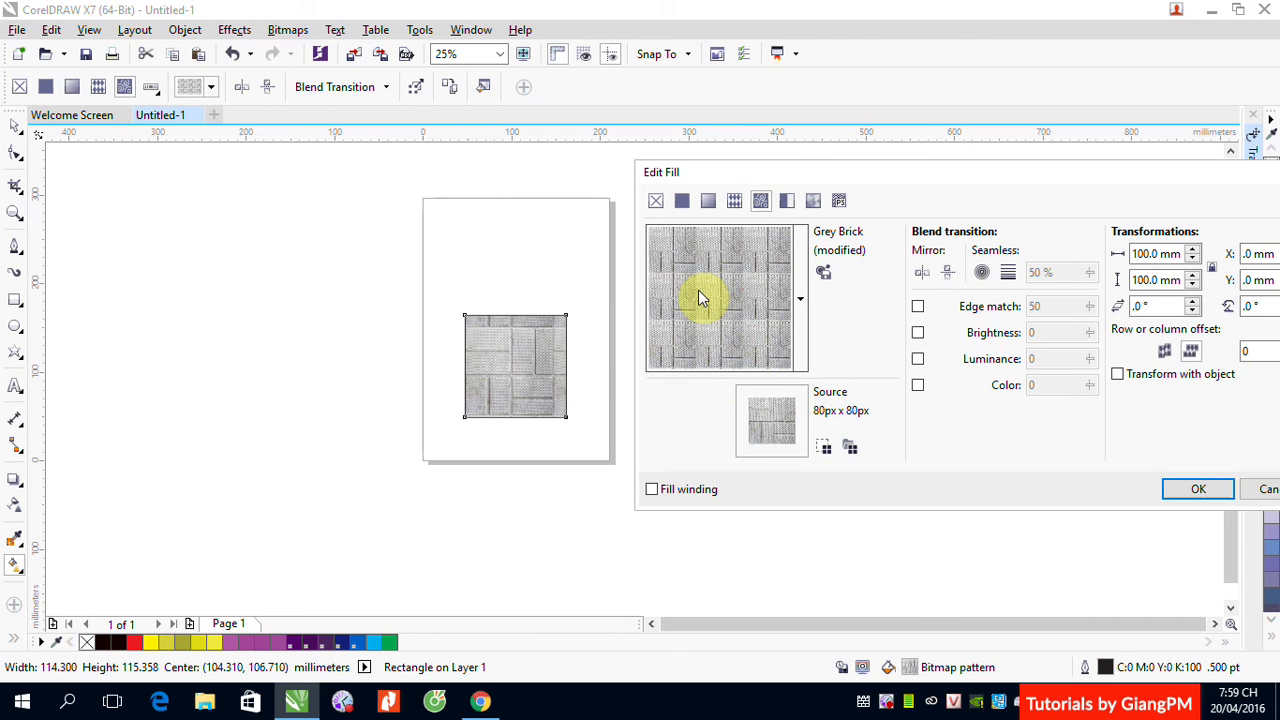
Compare the LED vector pattern with the Grey Brick bitmap pattern on the rectangle, and bring the whole fill dialog into view
left_click(734, 201)
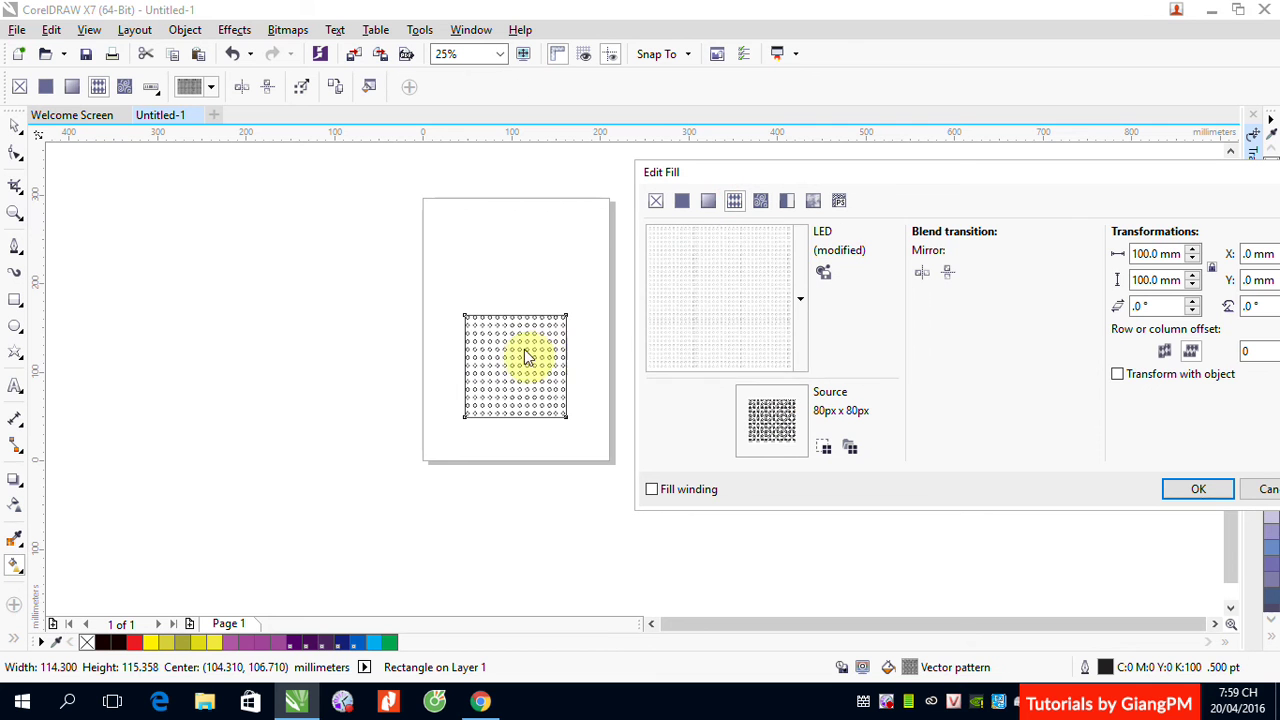
left_click(760, 202)
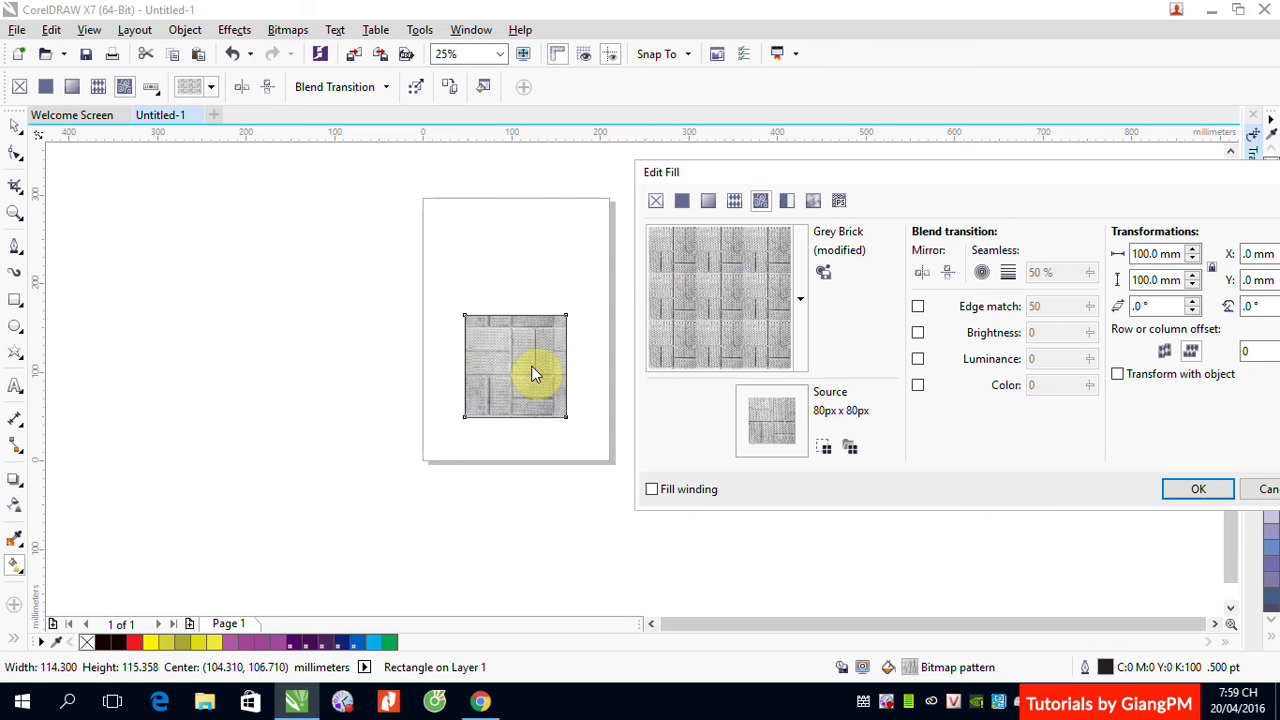
left_click_drag(971, 177, 844, 168)
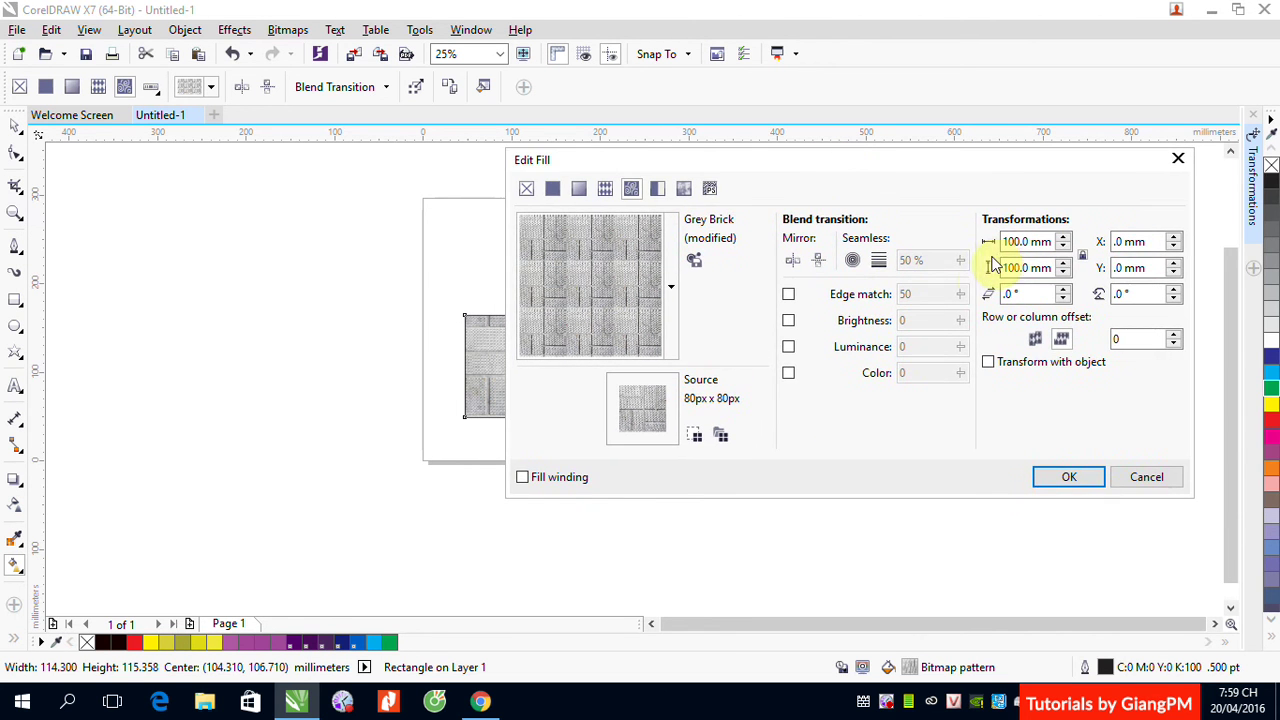
Try horizontal and vertical tile mirroring and the radial and linear seamless blends on the Grey Brick pattern, and turn them off again
left_click(796, 264)
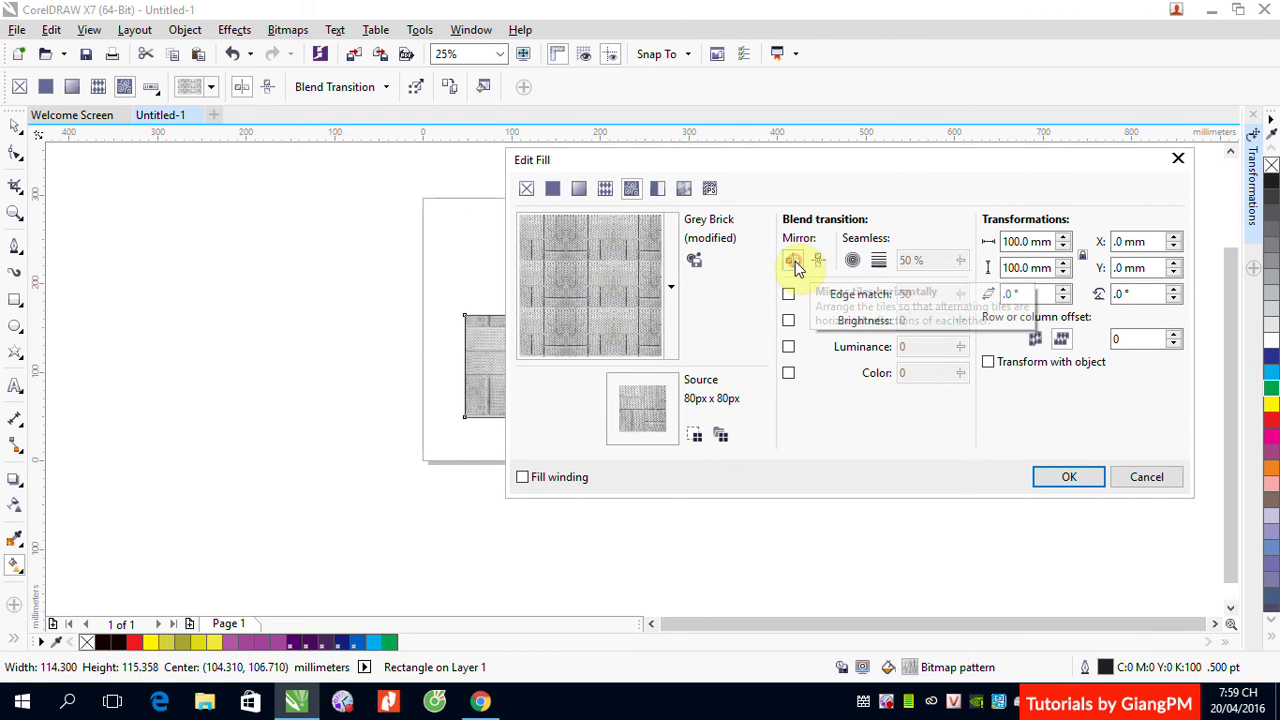
left_click(826, 270)
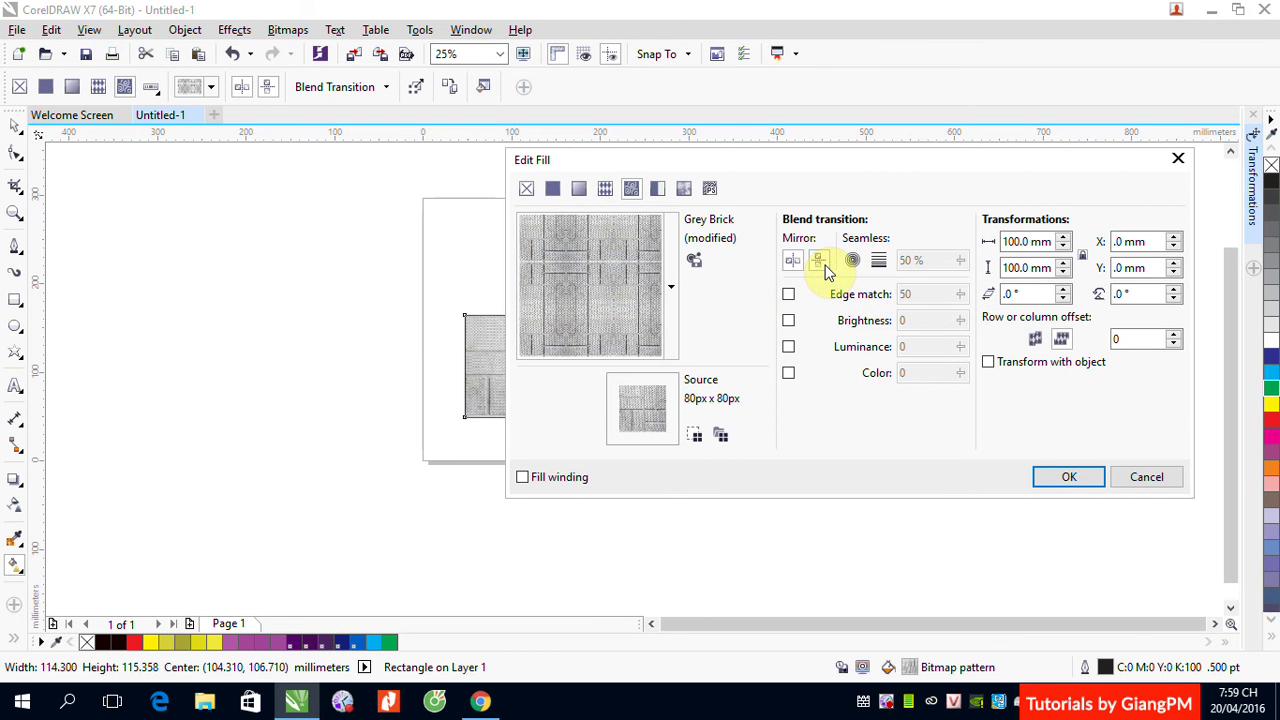
left_click(787, 268)
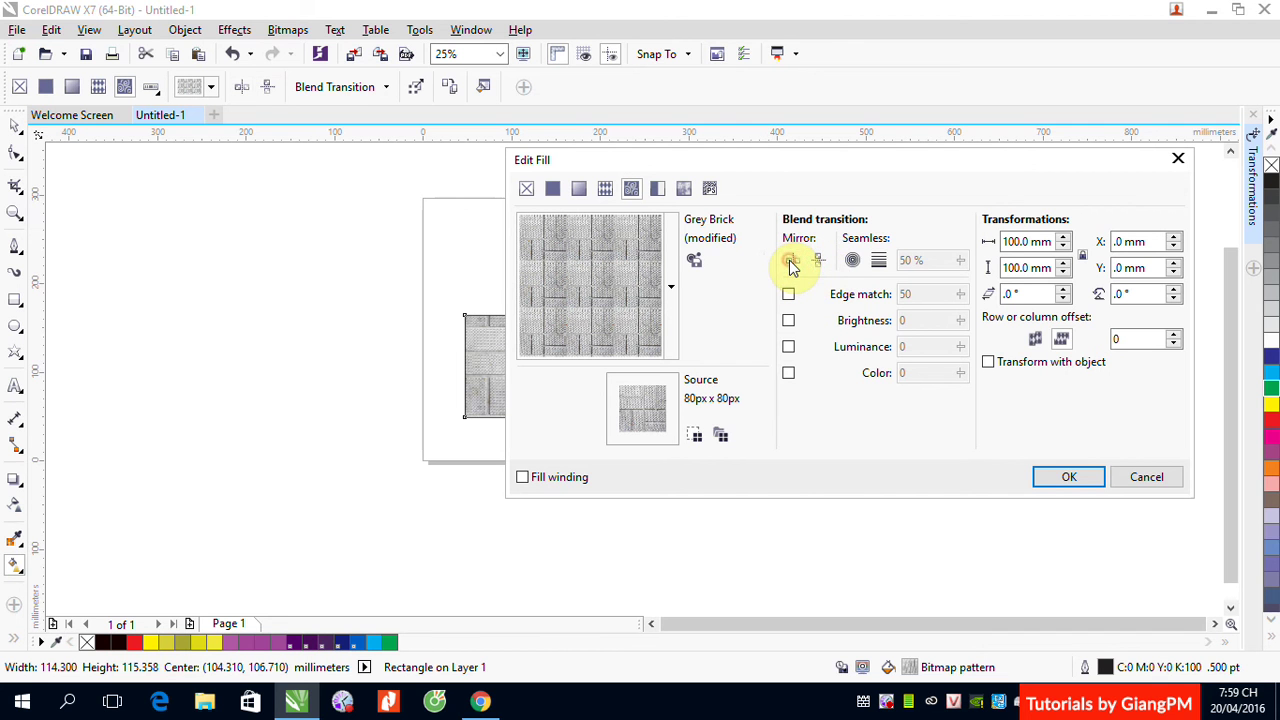
left_click(852, 265)
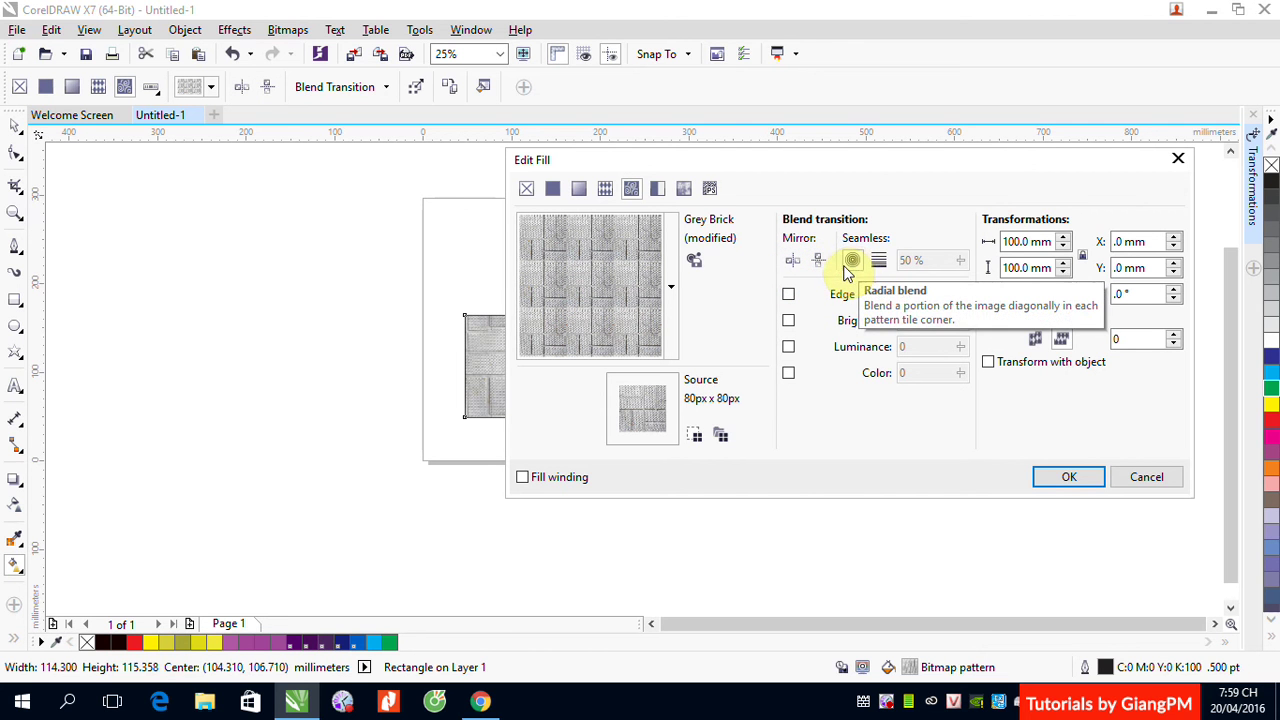
left_click(877, 266)
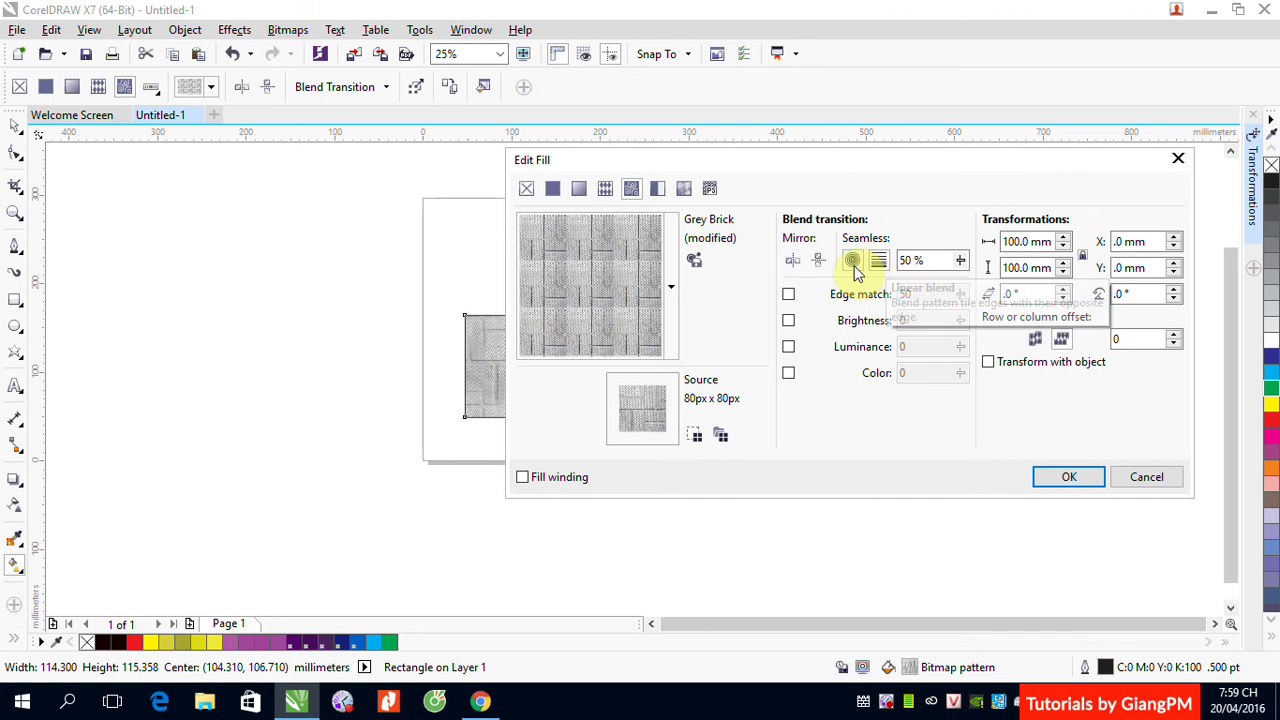
left_click(852, 260)
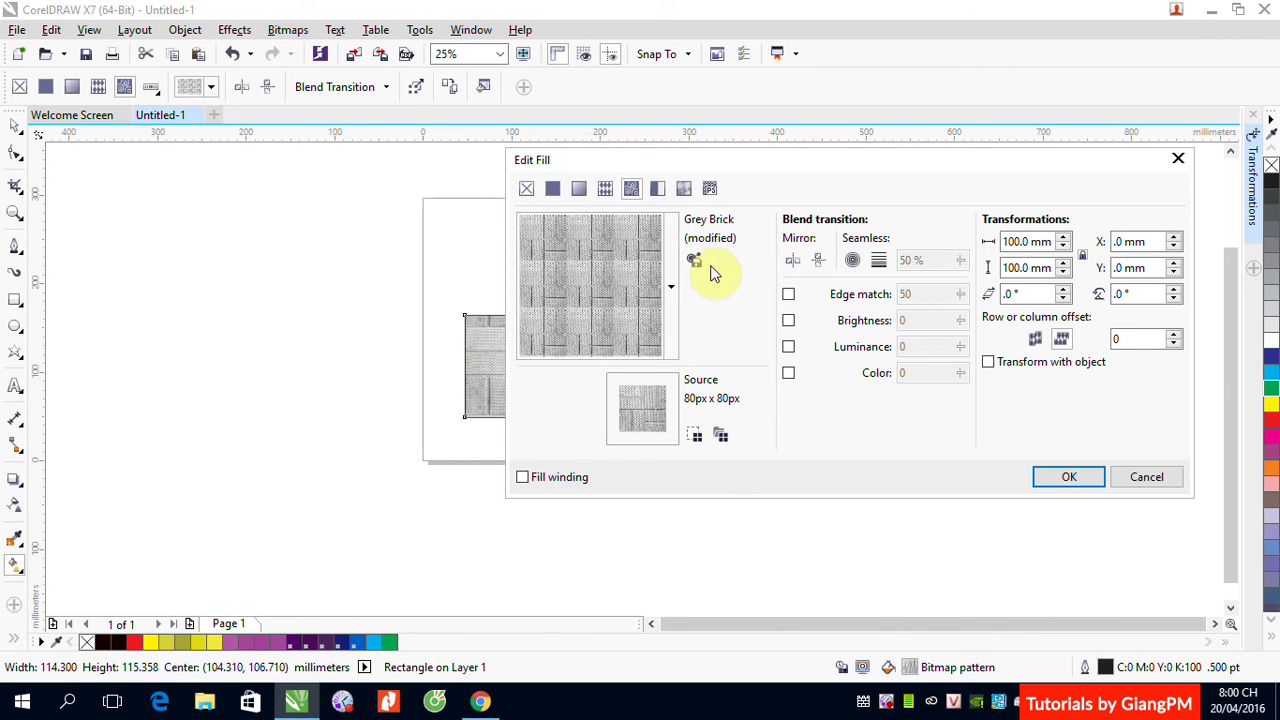
Browse the Content Exchange bitmap fills, try to choose one, and dismiss the membership notice and the fill library
left_click(671, 287)
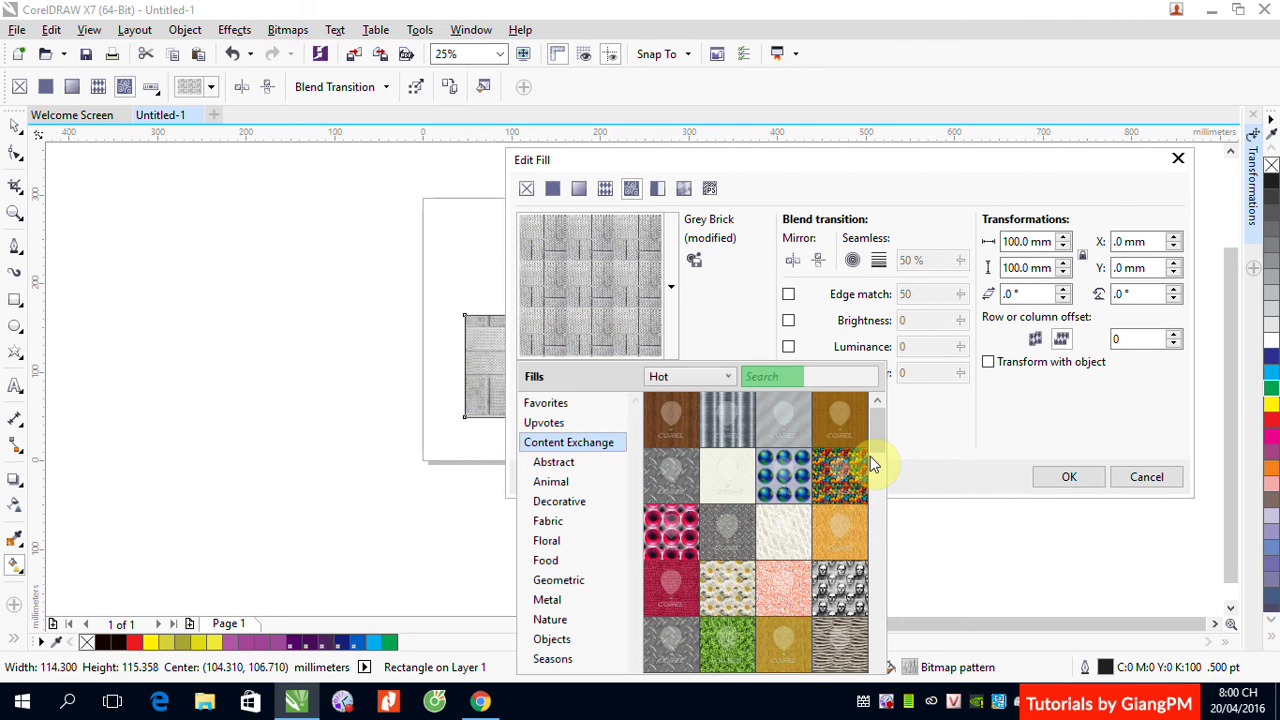
scroll(870, 456, "down", 3)
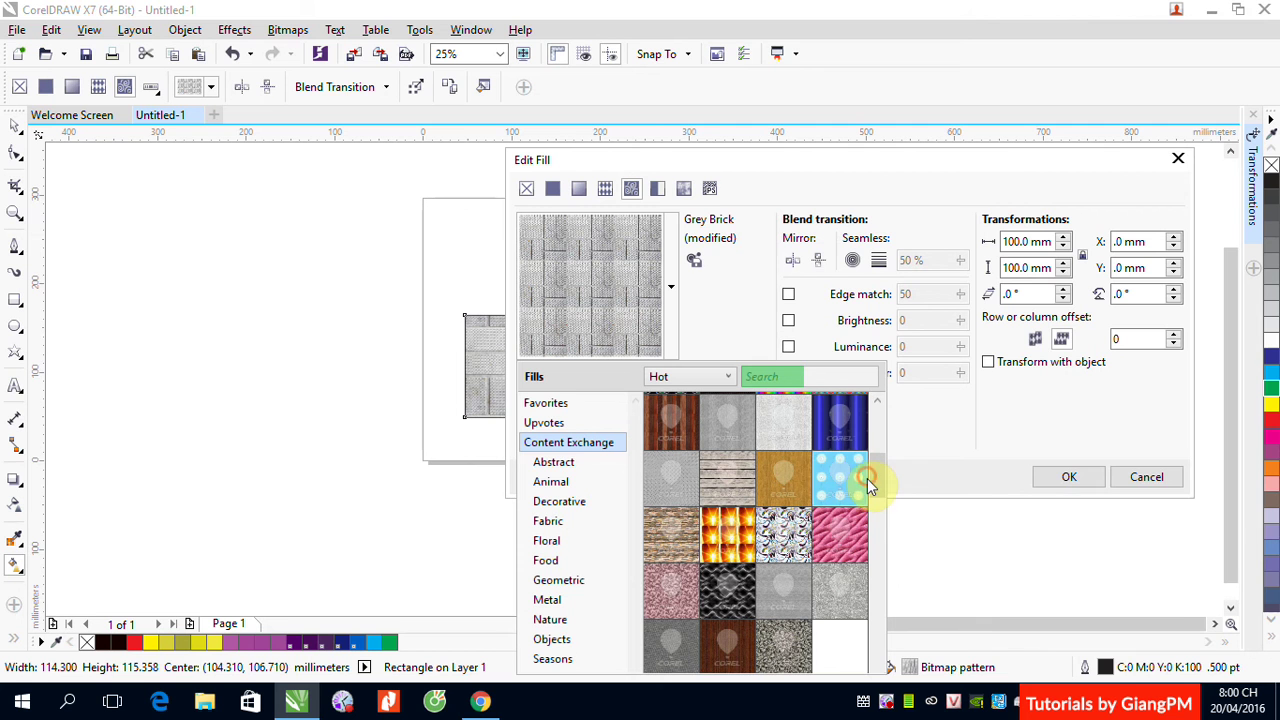
mouse_move(840, 550)
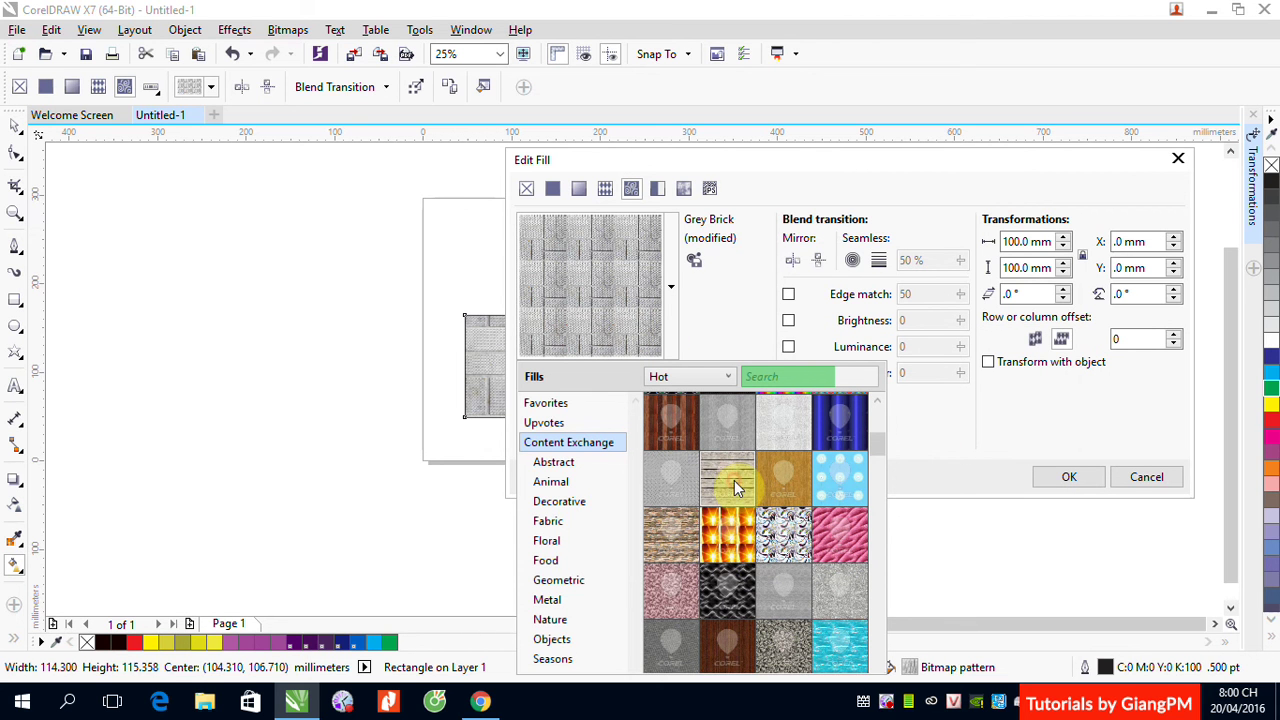
mouse_move(734, 480)
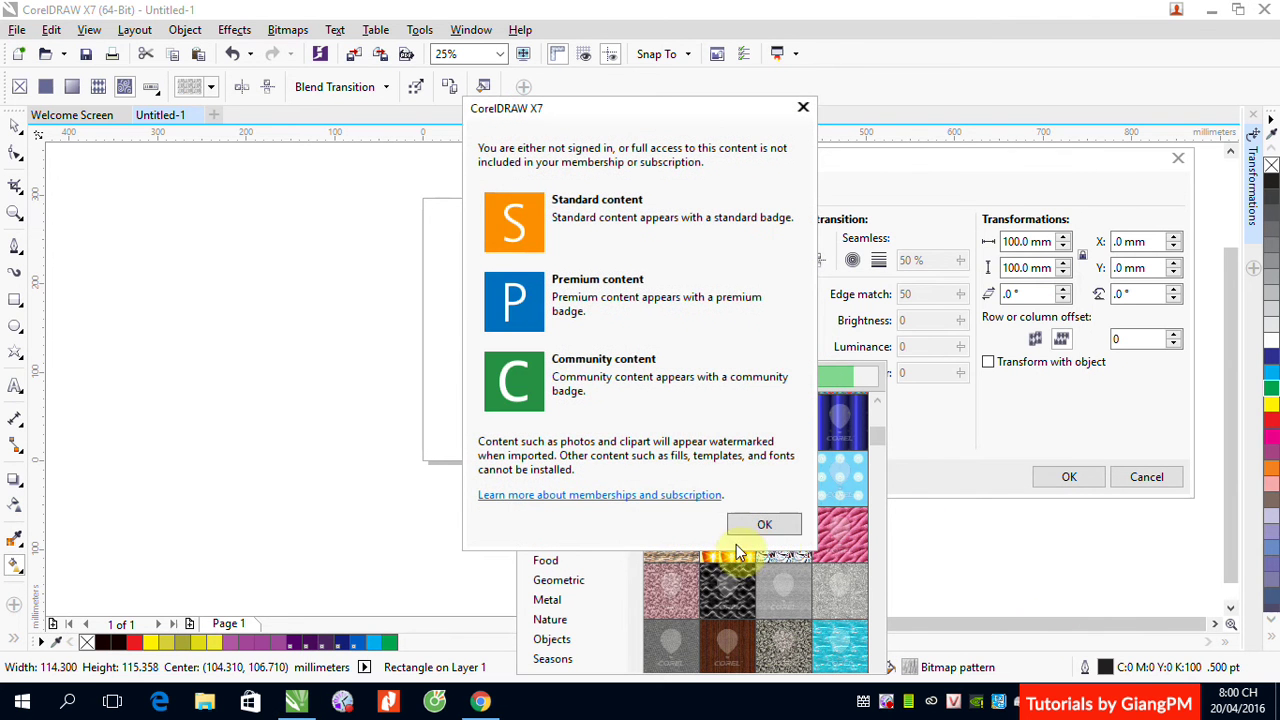
left_click(803, 107)
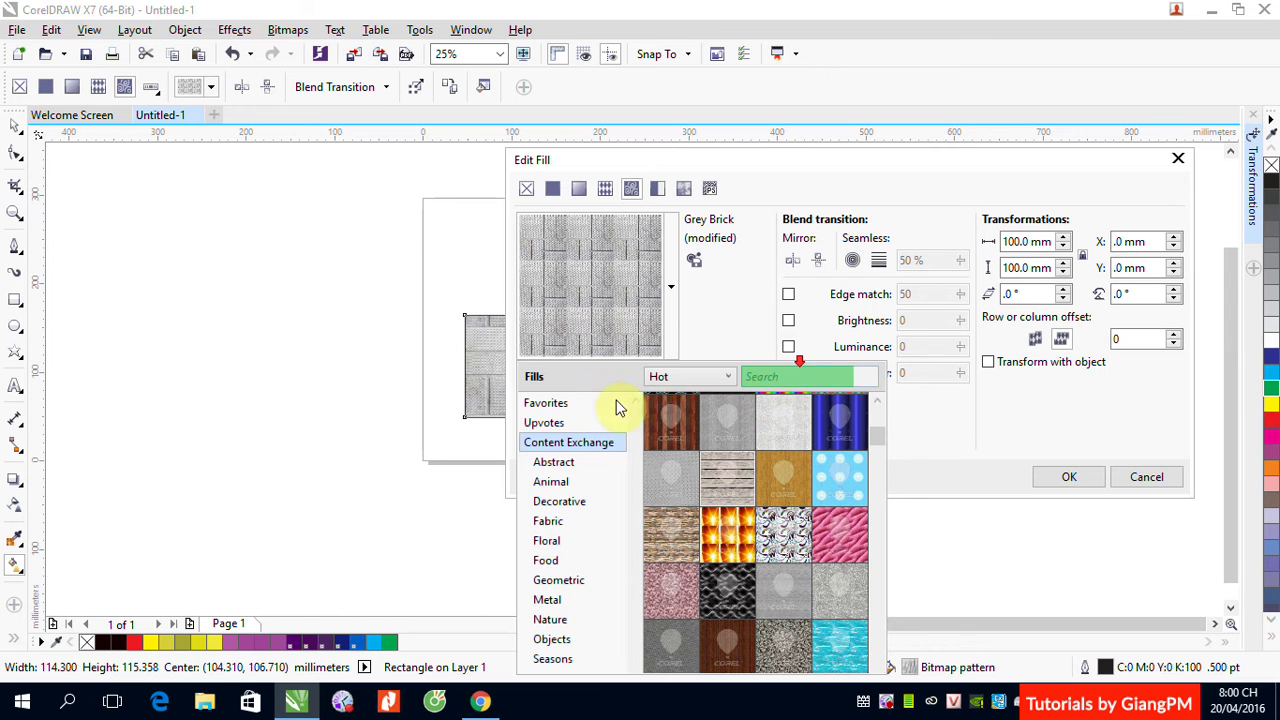
left_click(943, 445)
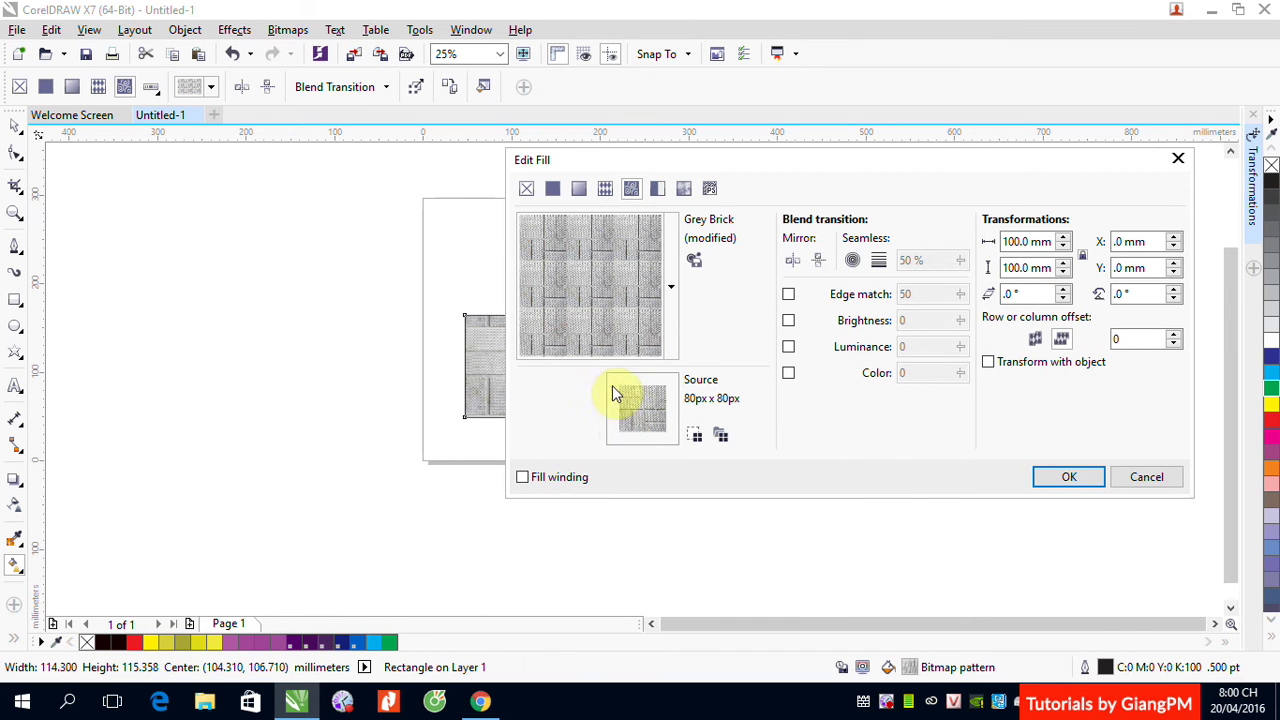
Browse the Objects category of the bitmap fill library and dismiss the system notifications
left_click(673, 288)
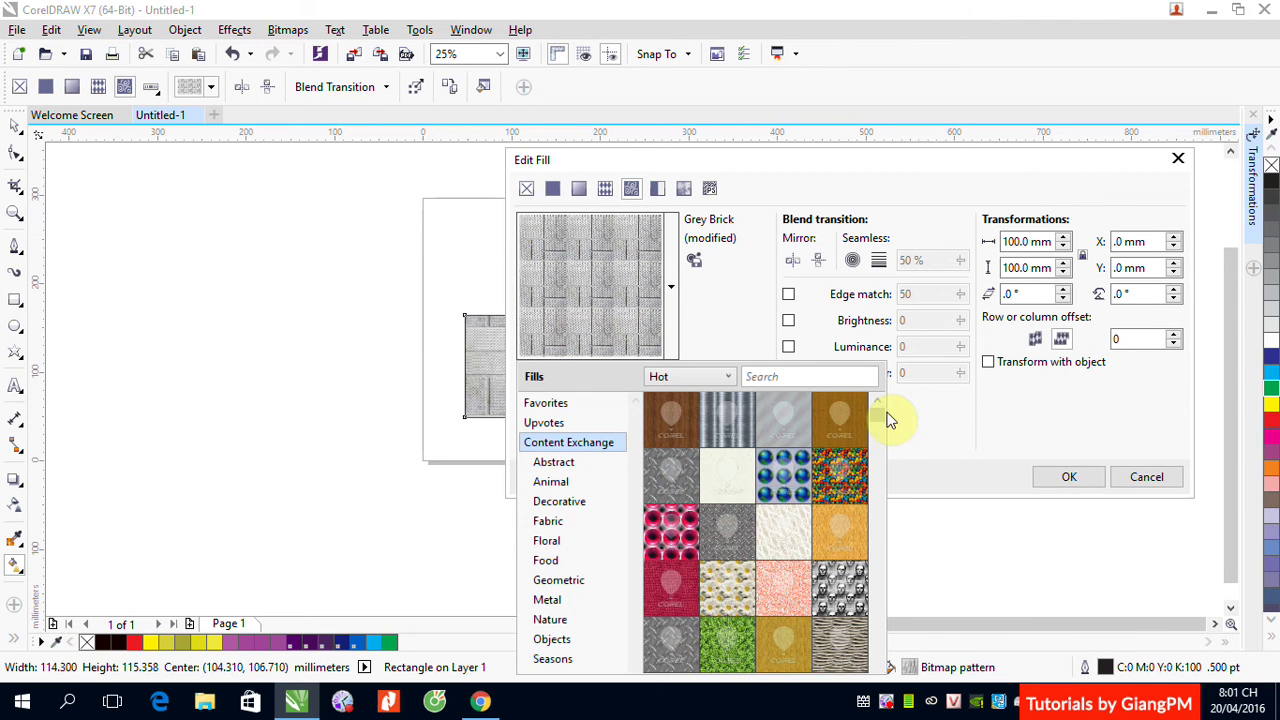
left_click(551, 643)
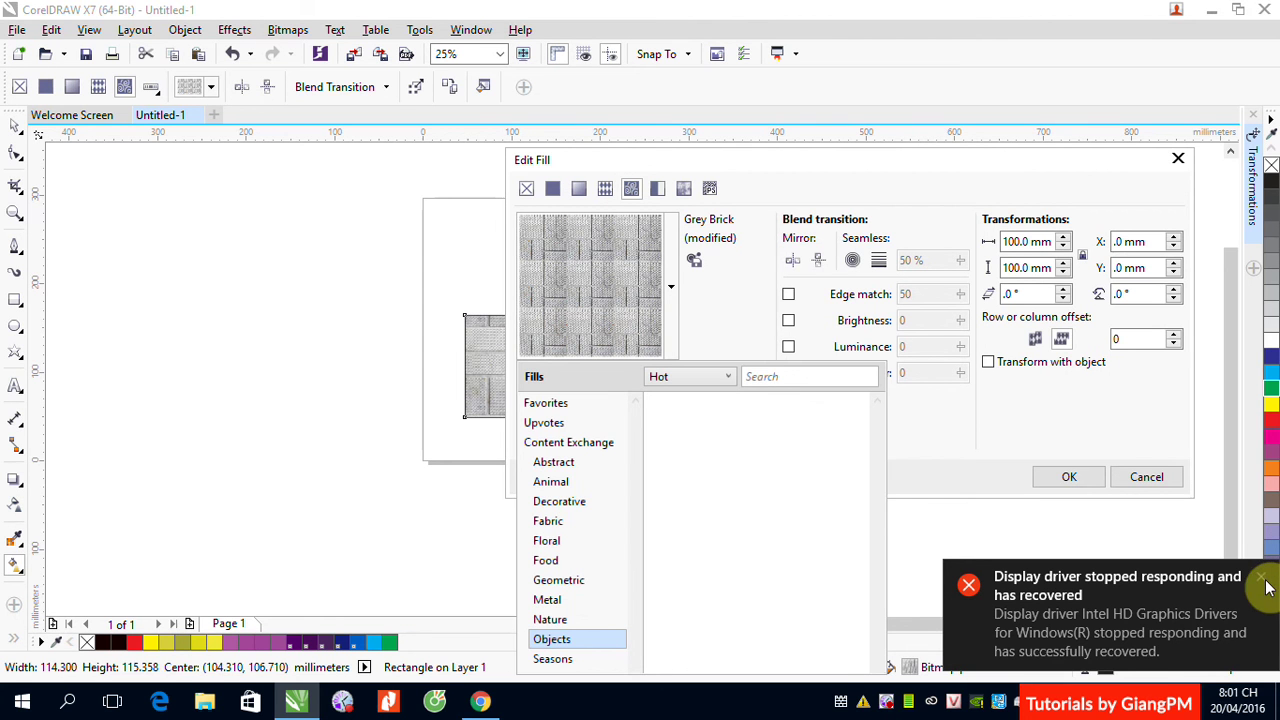
left_click(1266, 586)
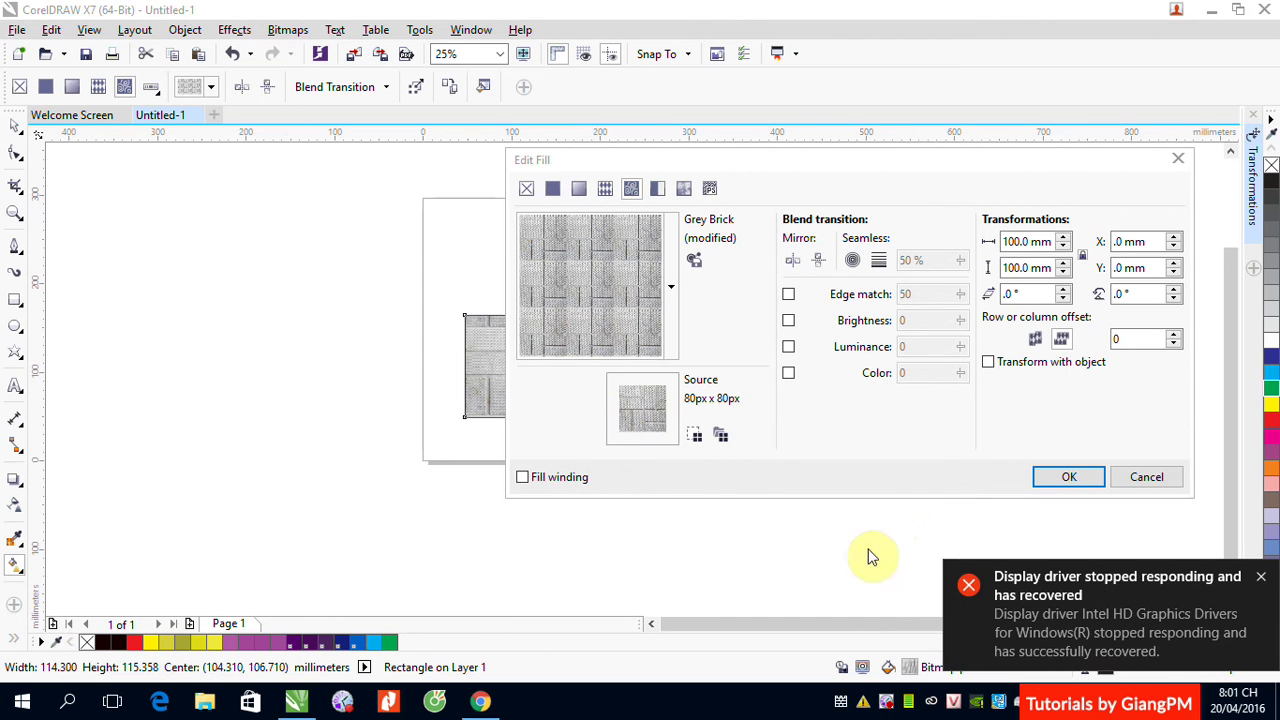
left_click(673, 290)
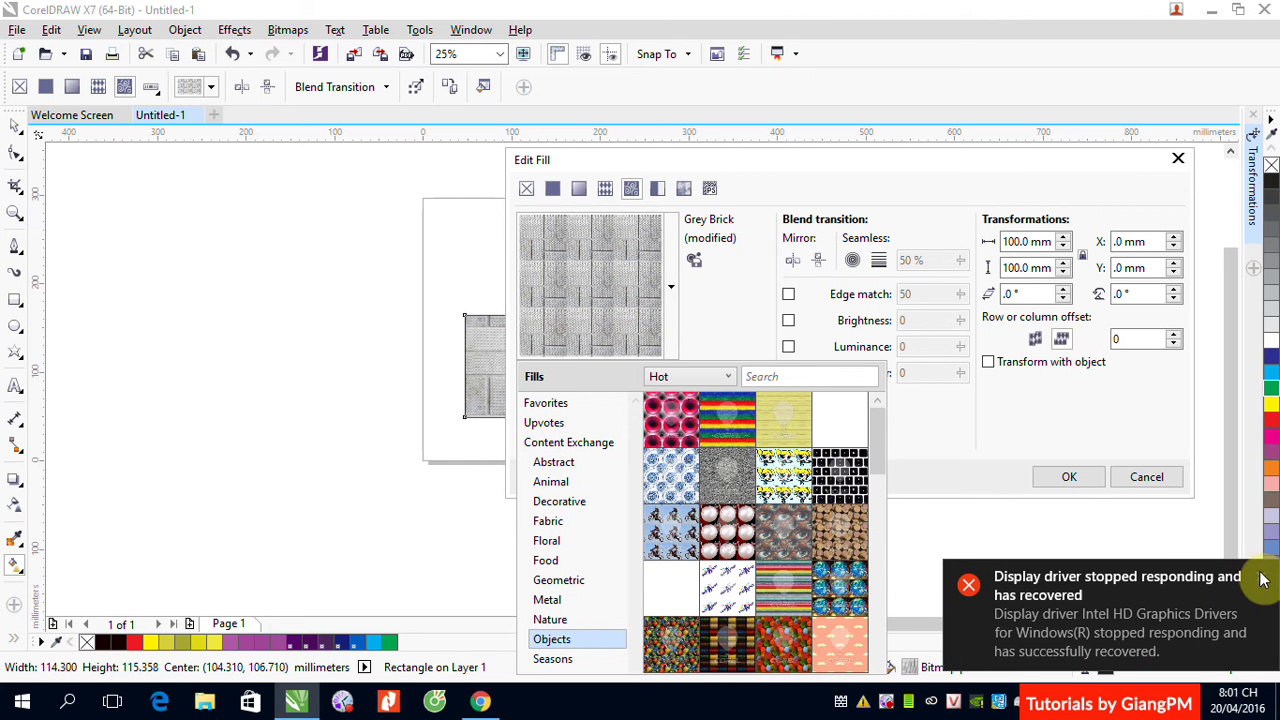
left_click(1263, 580)
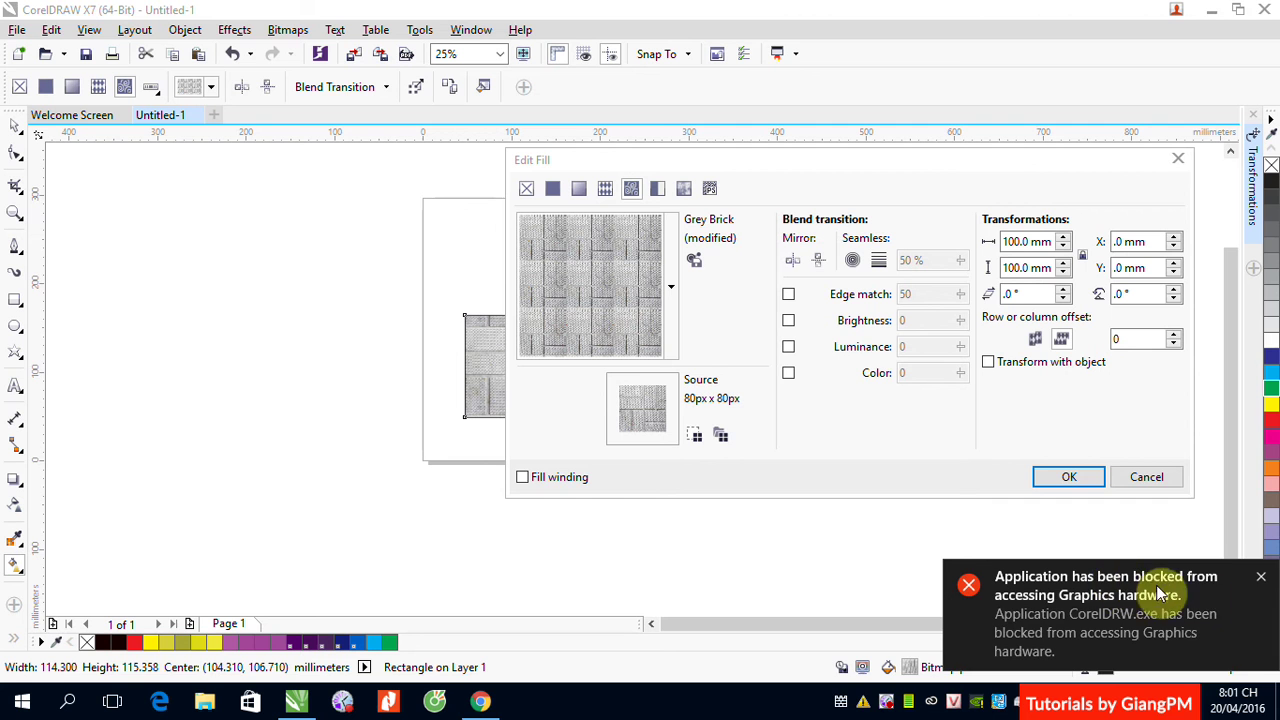
left_click(671, 288)
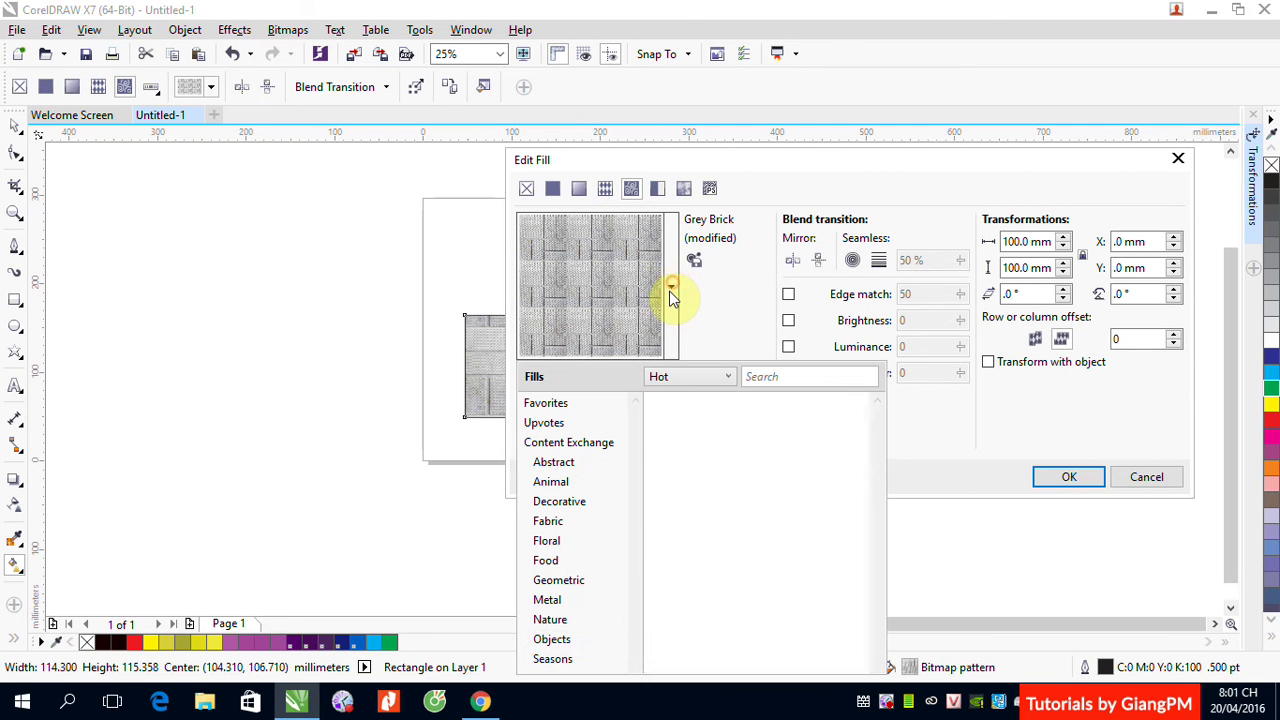
left_click_drag(875, 426, 887, 660)
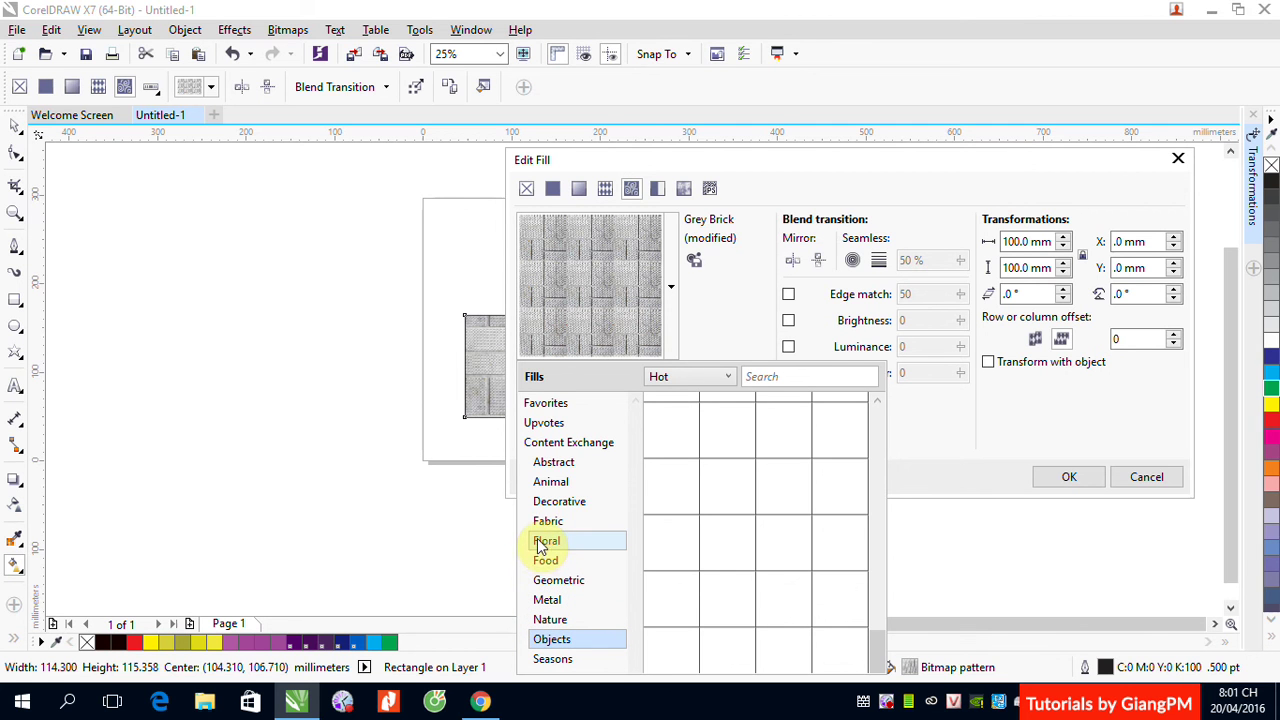
Sort the fills by Popular, look through Favorites, Upvotes and Content Exchange, and try to choose a pattern from the Abstract category
left_click(538, 405)
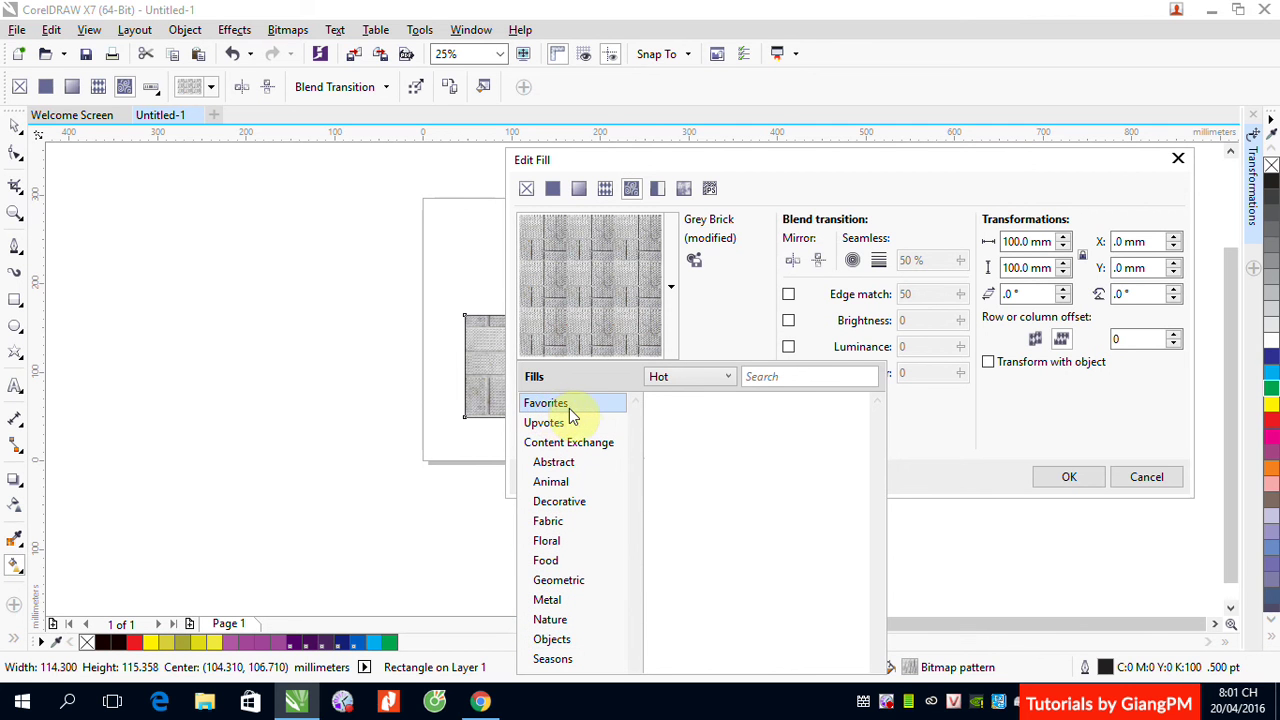
left_click(731, 380)
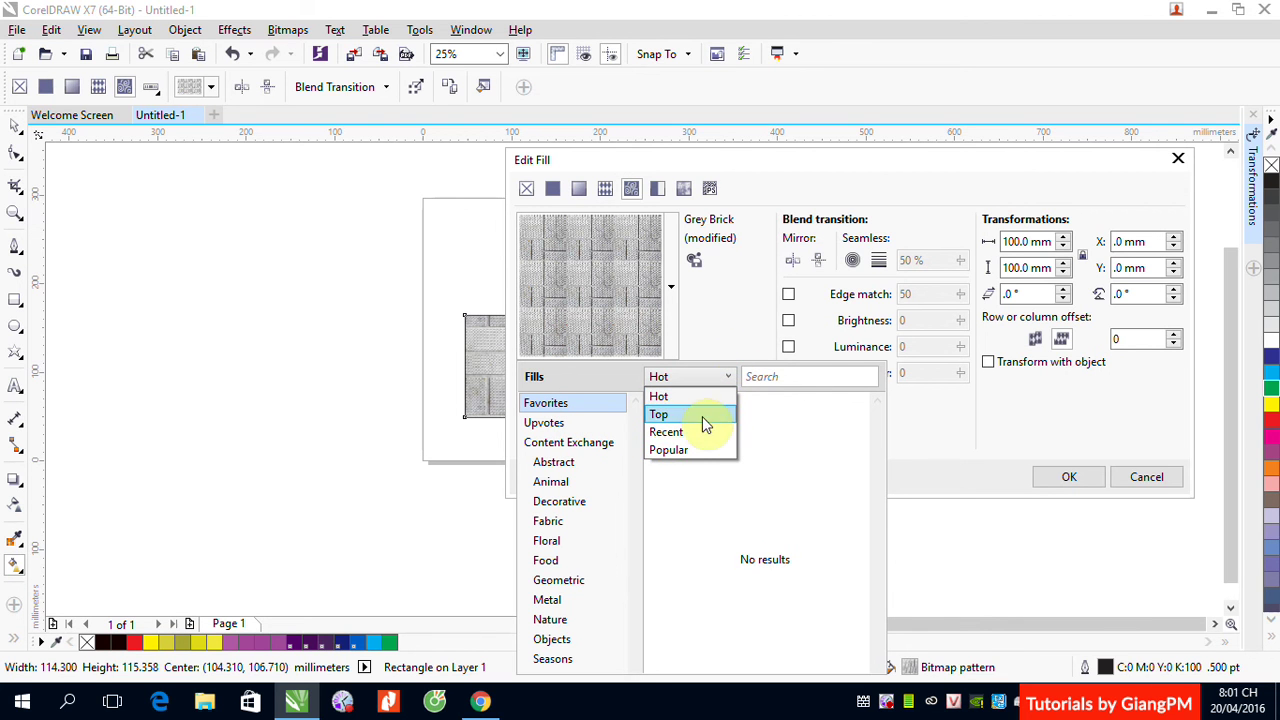
left_click(665, 450)
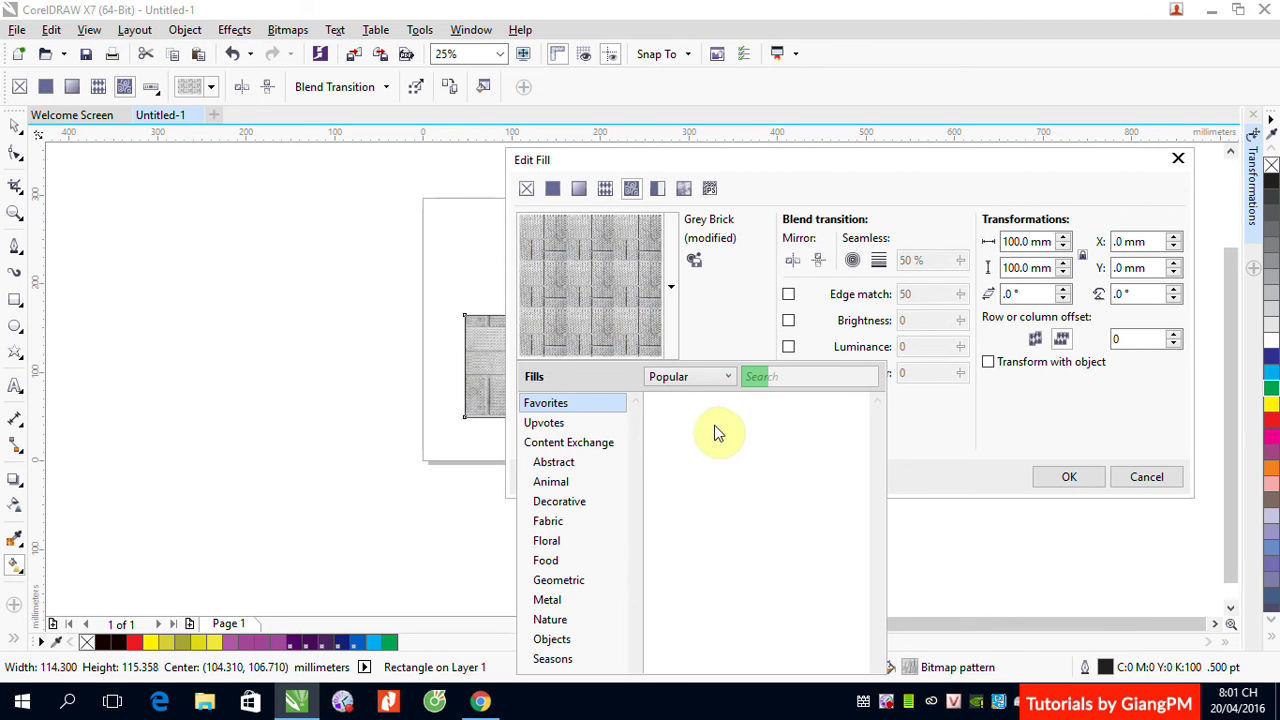
left_click(544, 426)
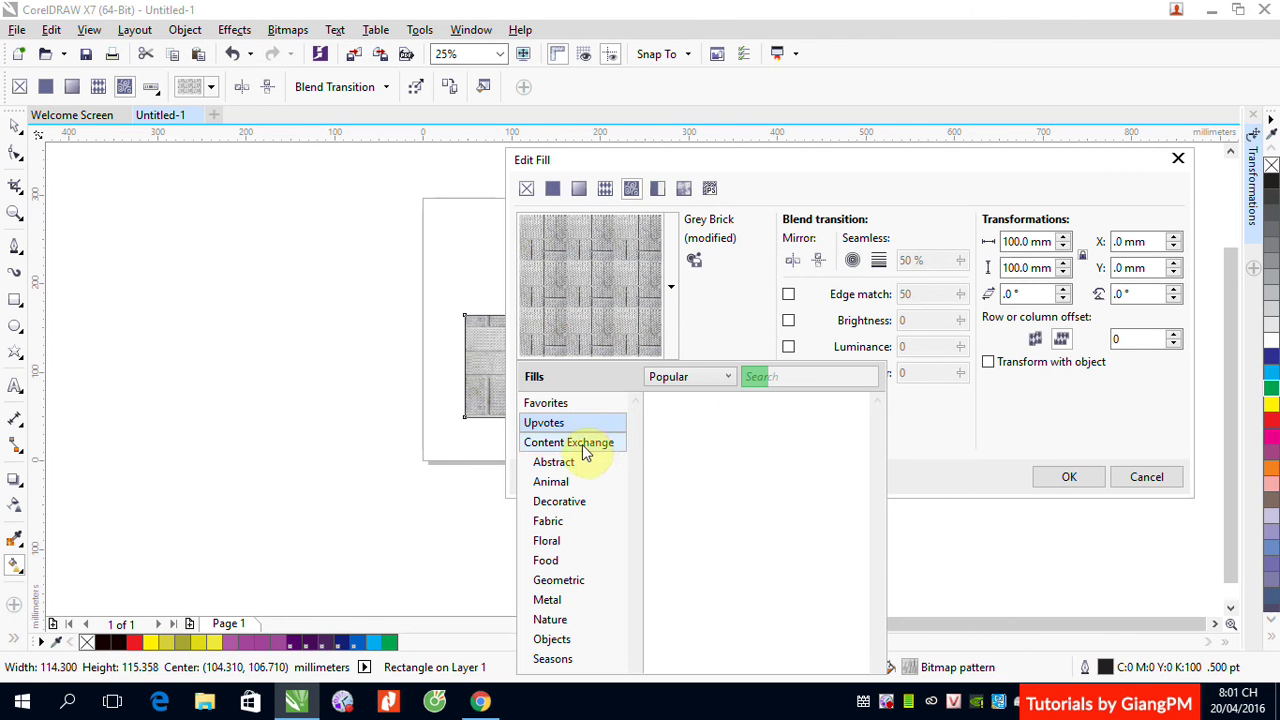
left_click(585, 447)
left_click(570, 464)
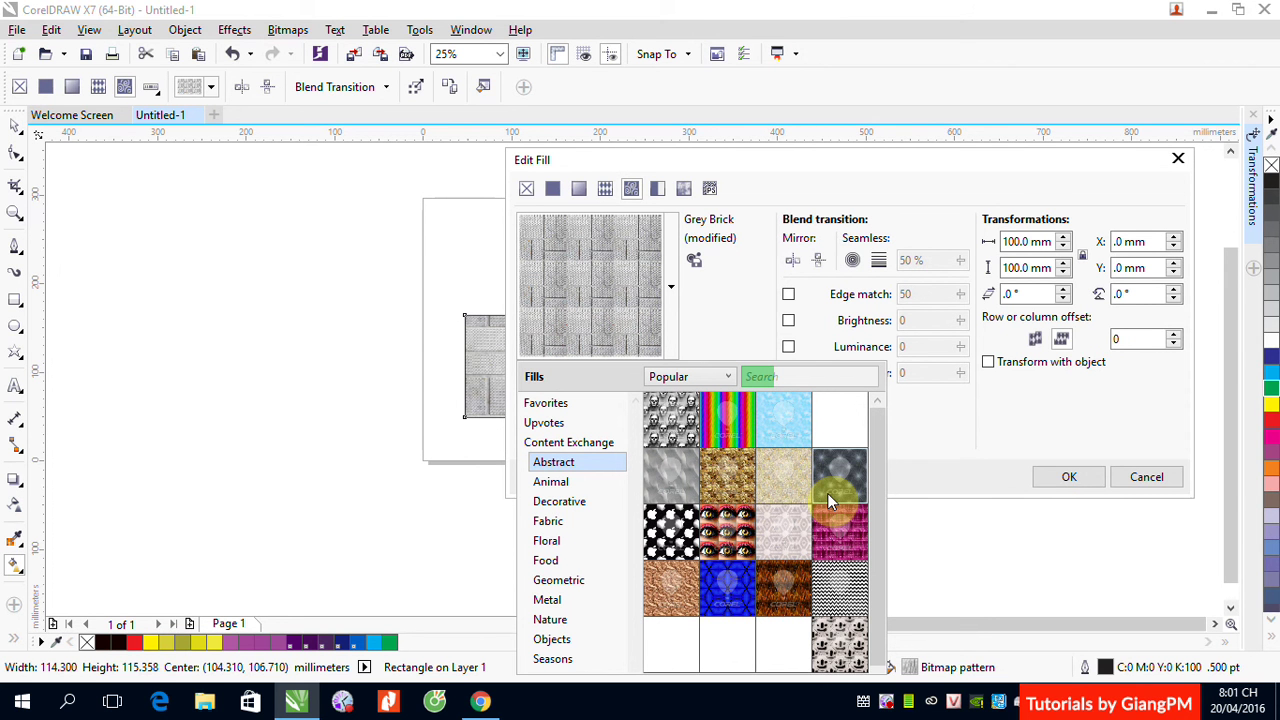
scroll(879, 637, "down", 1)
left_click(876, 614)
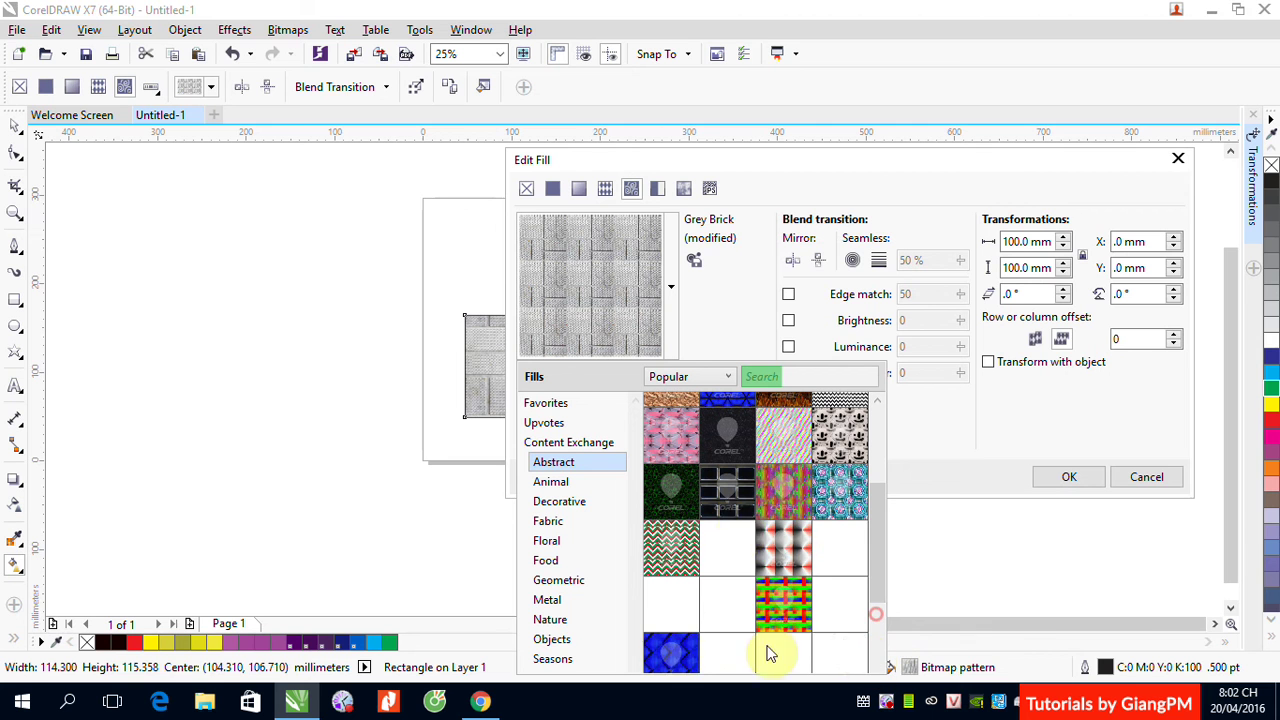
mouse_move(684, 656)
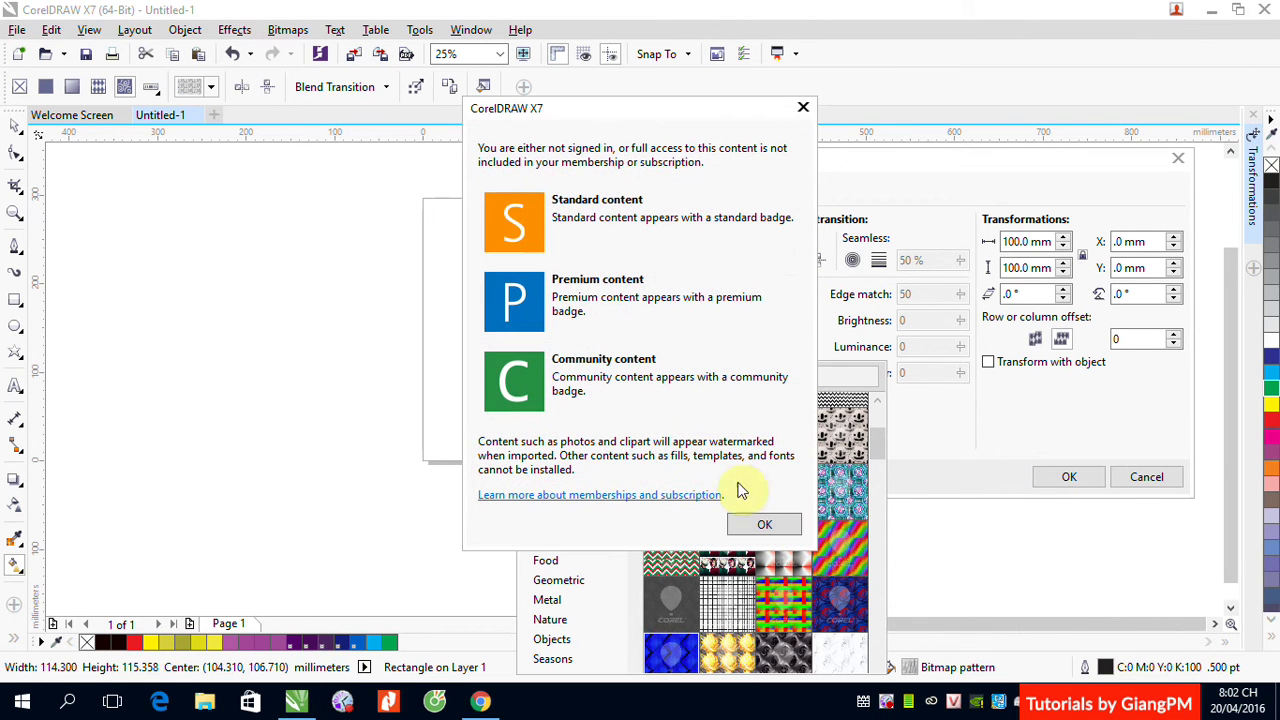
left_click(760, 524)
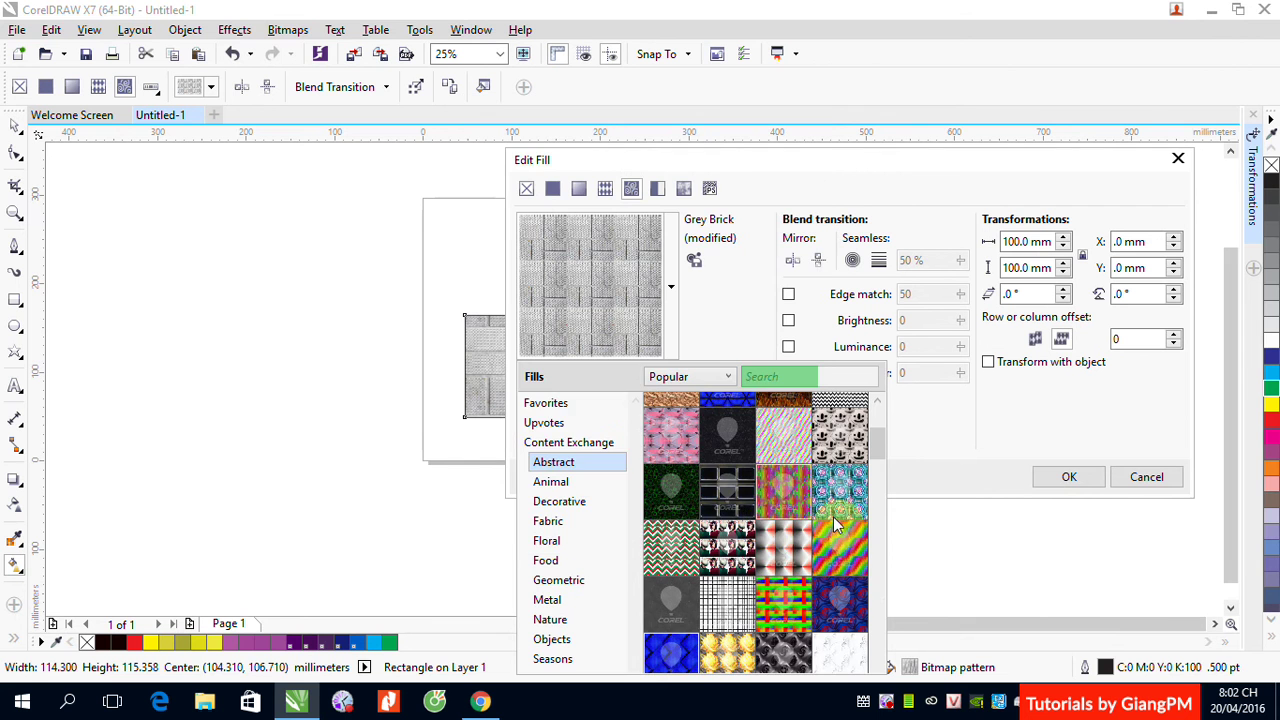
right_click(887, 700)
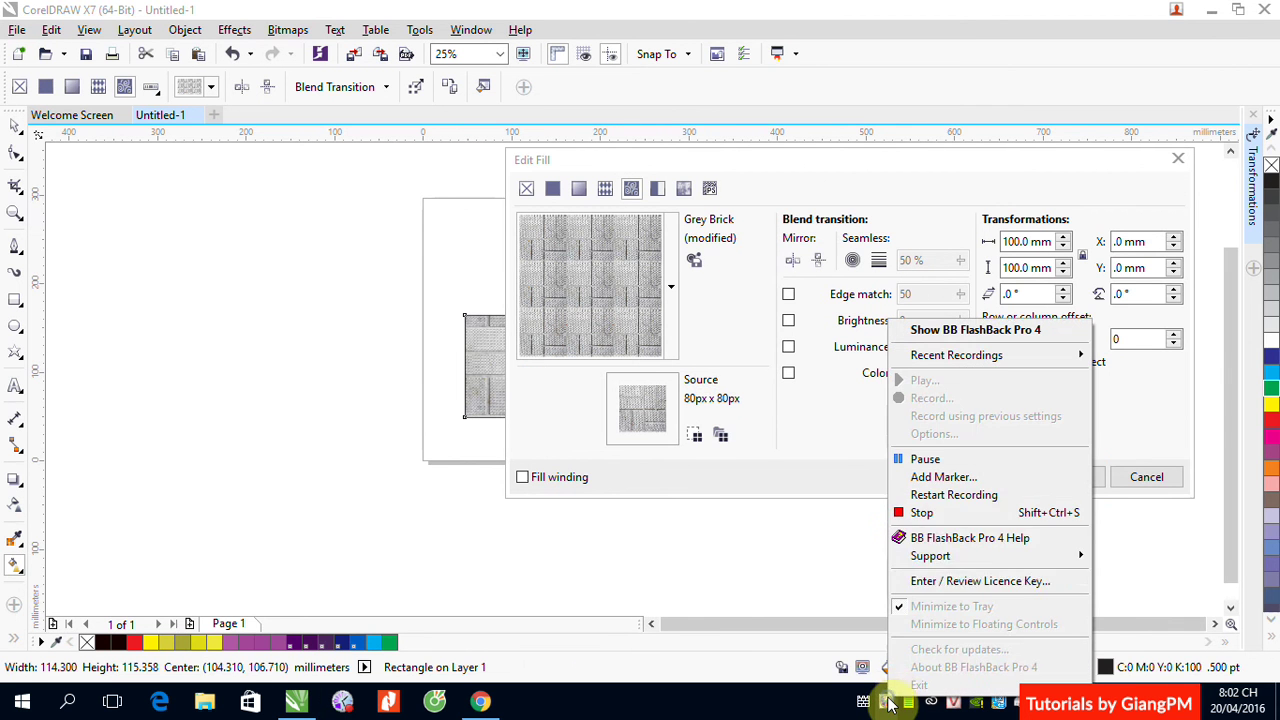
left_click(926, 459)
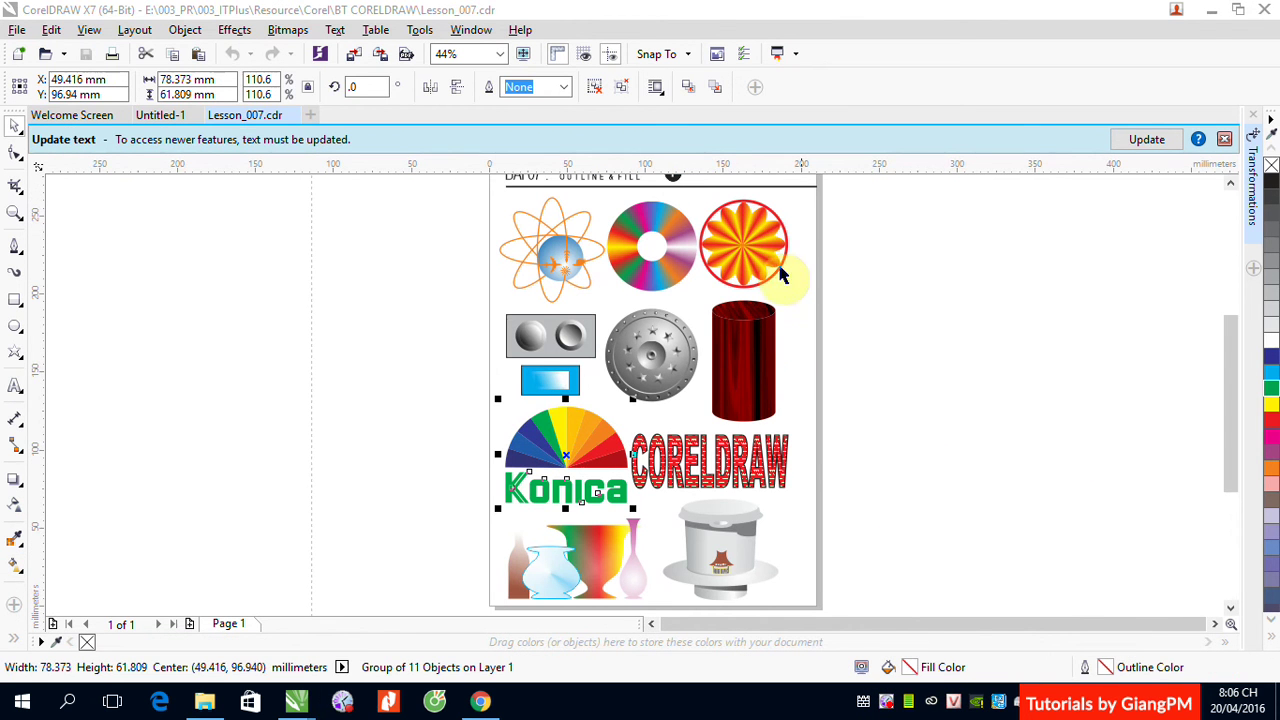
Draw a five-pointed star about 103 mm wide and 98 mm high to the right of the page, and fill it green (C:100 M:0 Y:100 K:0)
left_click(943, 349)
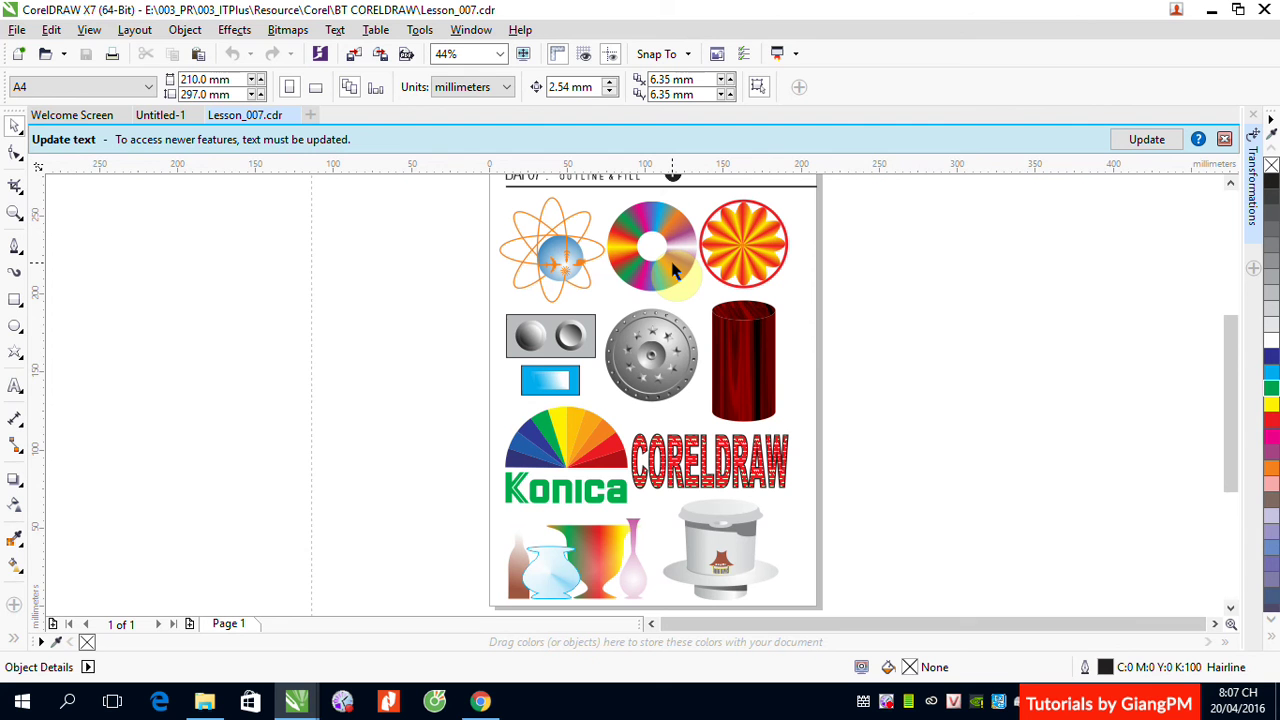
left_click(13, 304)
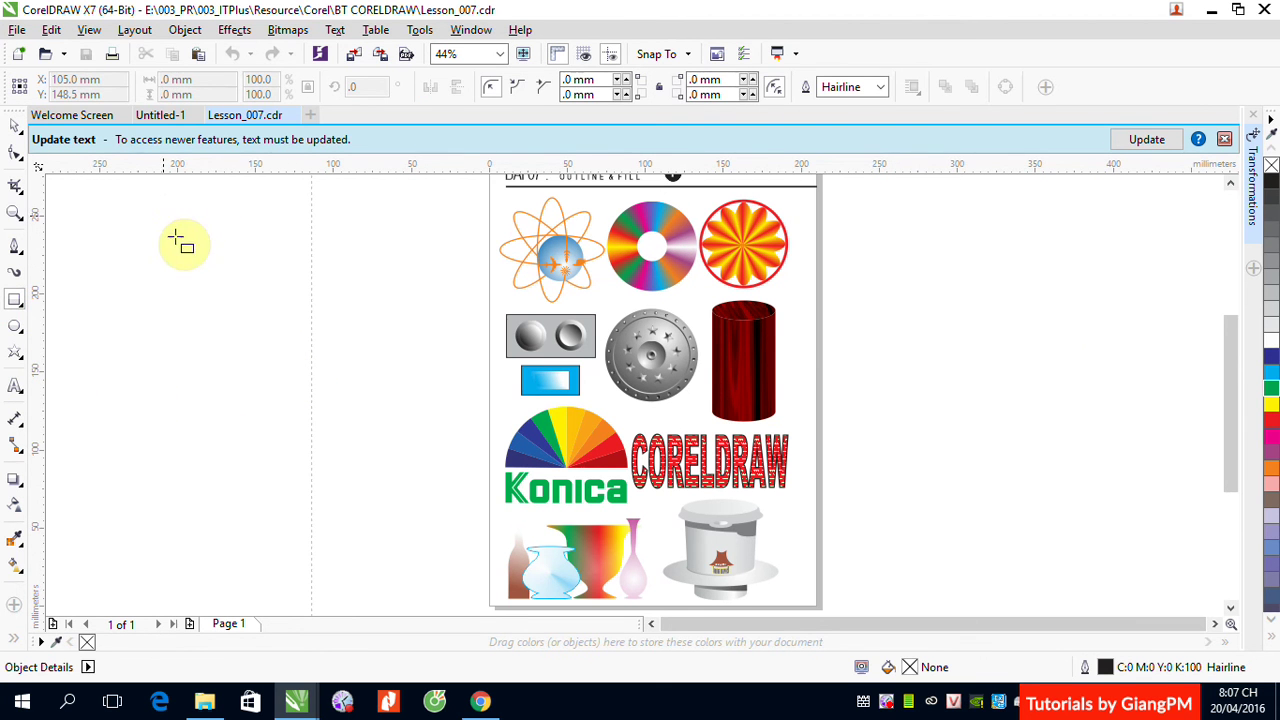
left_click(16, 350)
left_click_drag(944, 322, 1107, 462)
left_click(1271, 390)
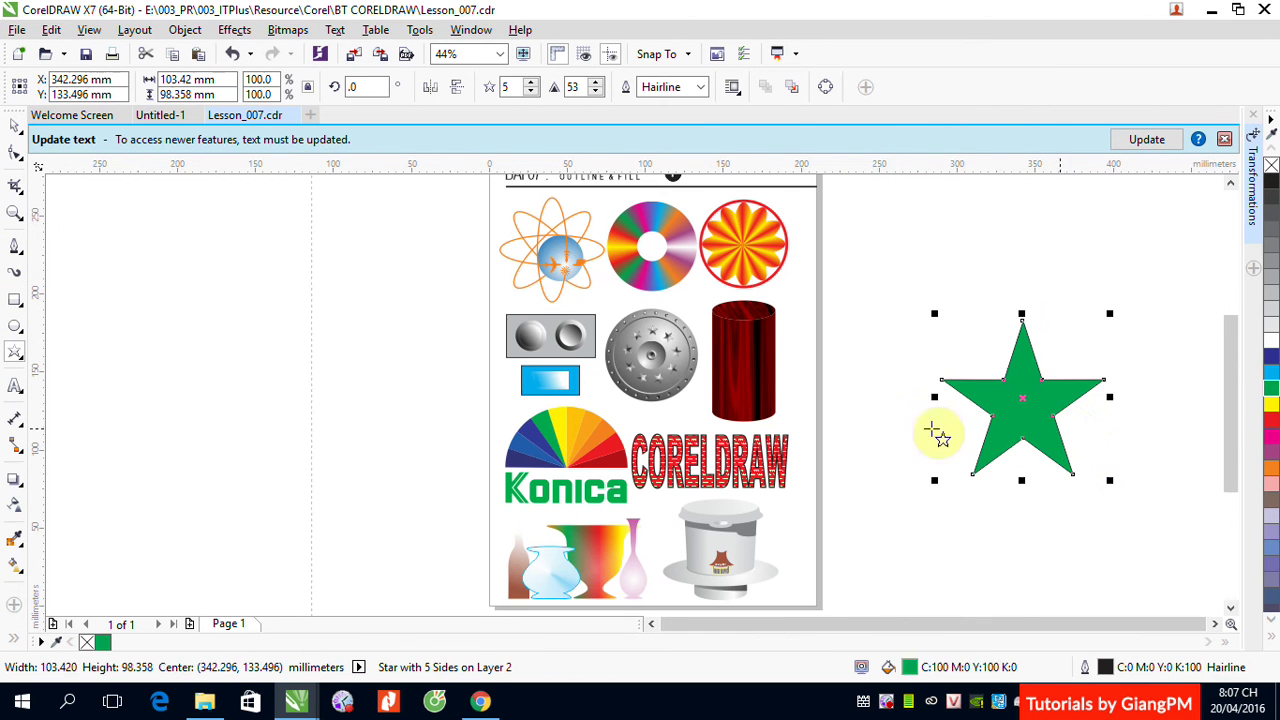
Draw a circle about 59 mm in diameter over the green star and move it to the star's centre
left_click(14, 152)
left_click(95, 285)
left_click(15, 325)
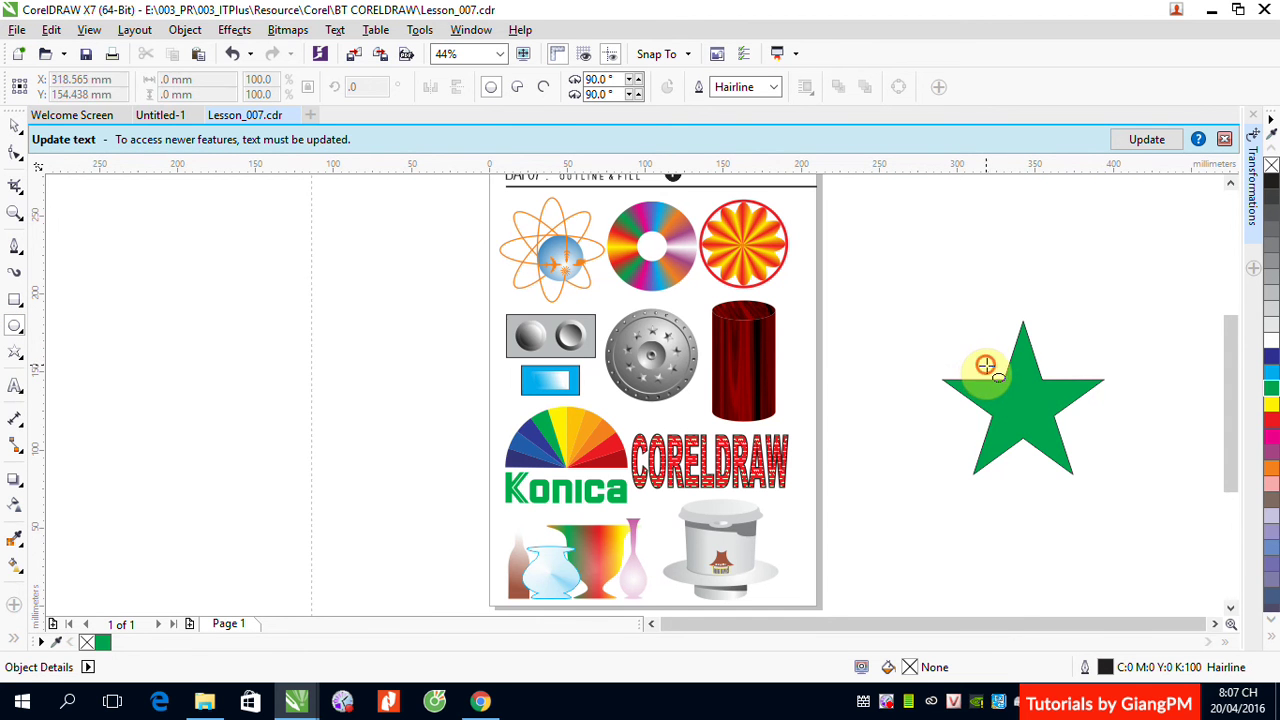
left_click_drag(983, 367, 1078, 462)
left_click(14, 123)
left_click(1120, 370)
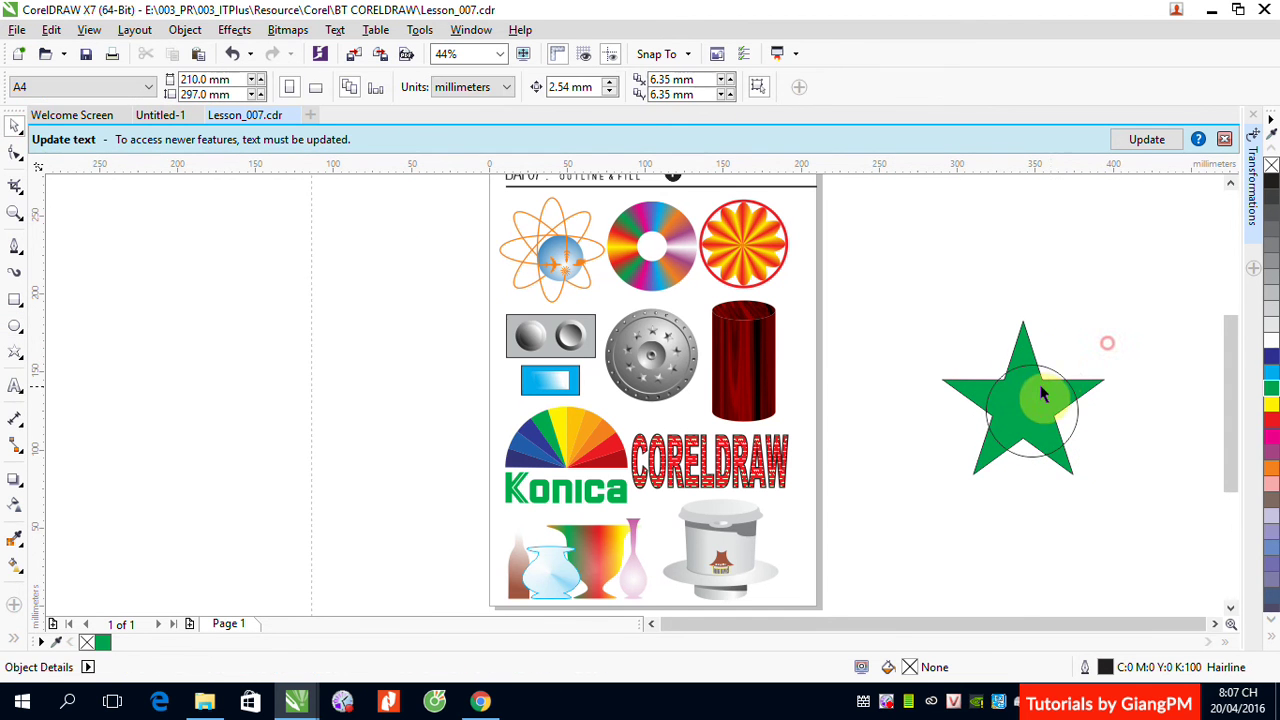
left_click_drag(1051, 373, 1047, 370)
left_click(1074, 310)
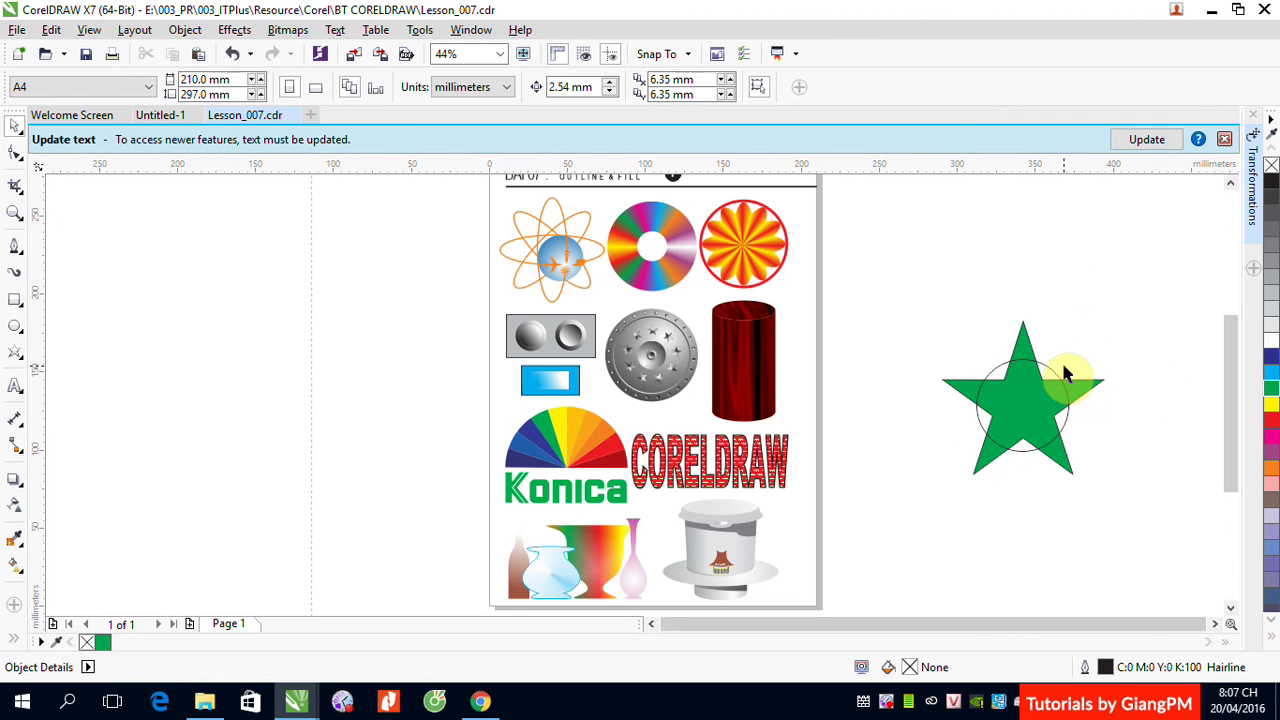
Try to place the star and circle, selected together, inside a PowerClip frame
left_click_drag(927, 288, 1160, 568)
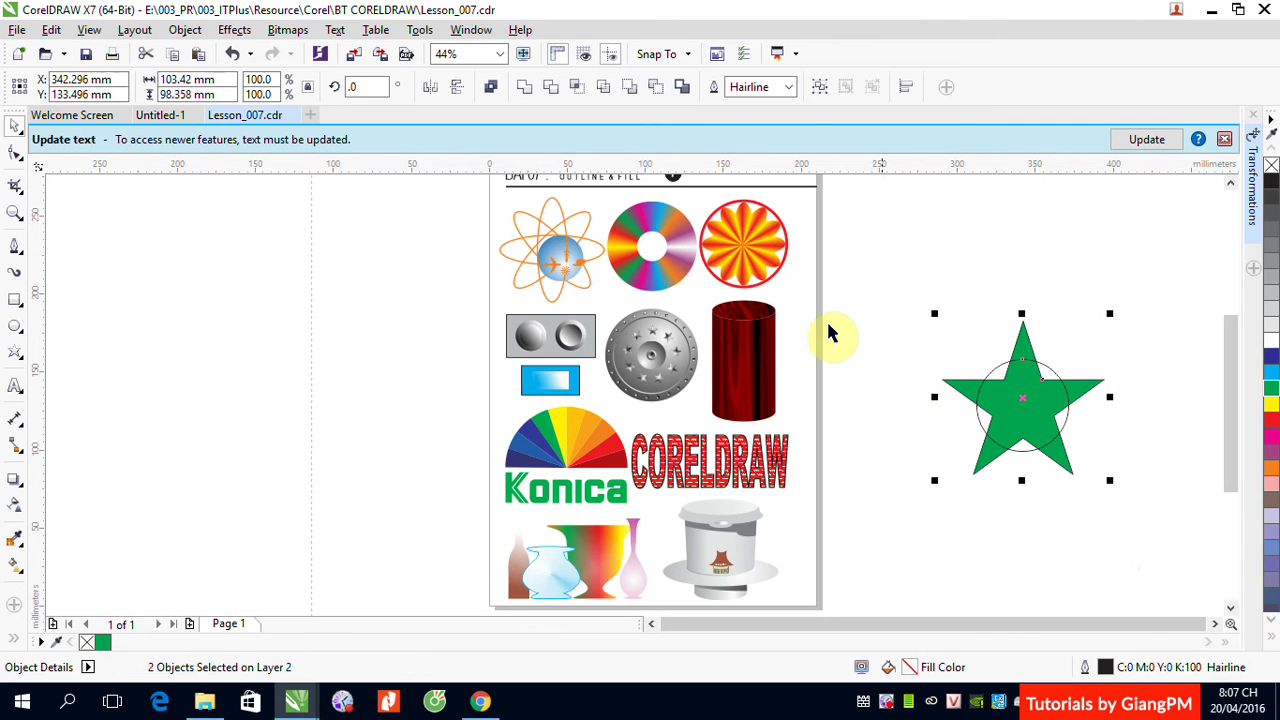
left_click(183, 31)
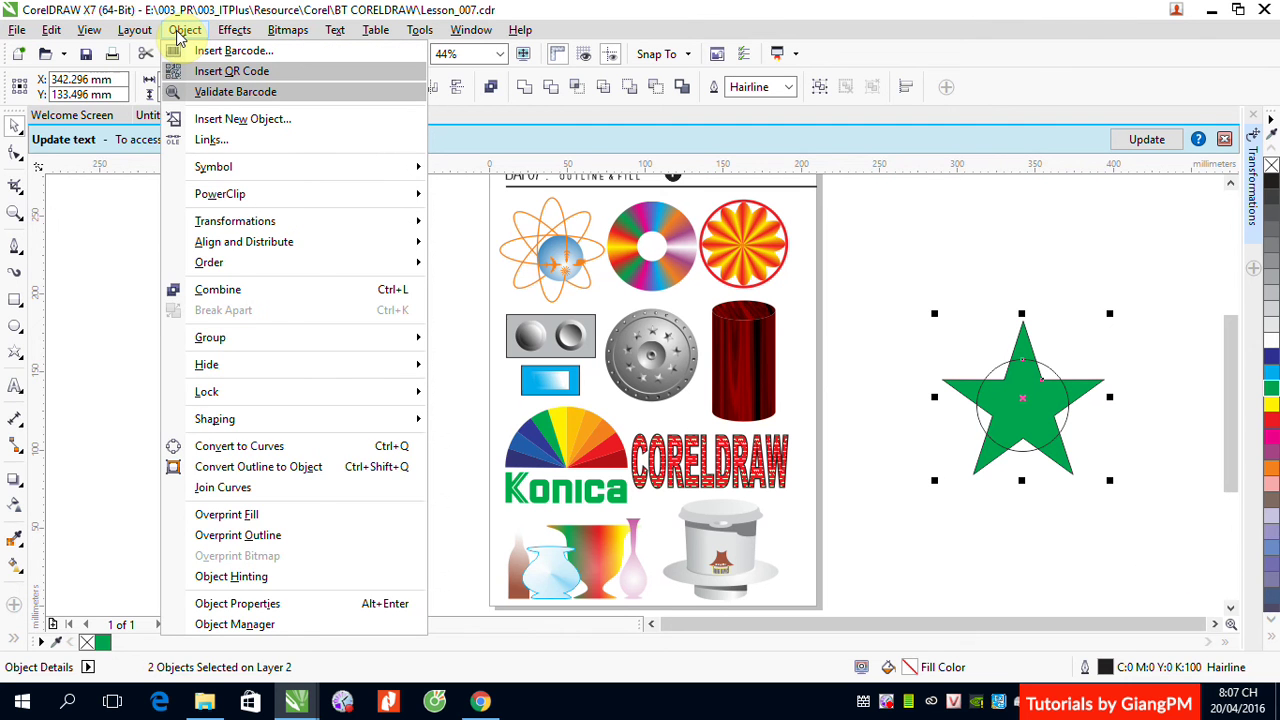
mouse_move(225, 37)
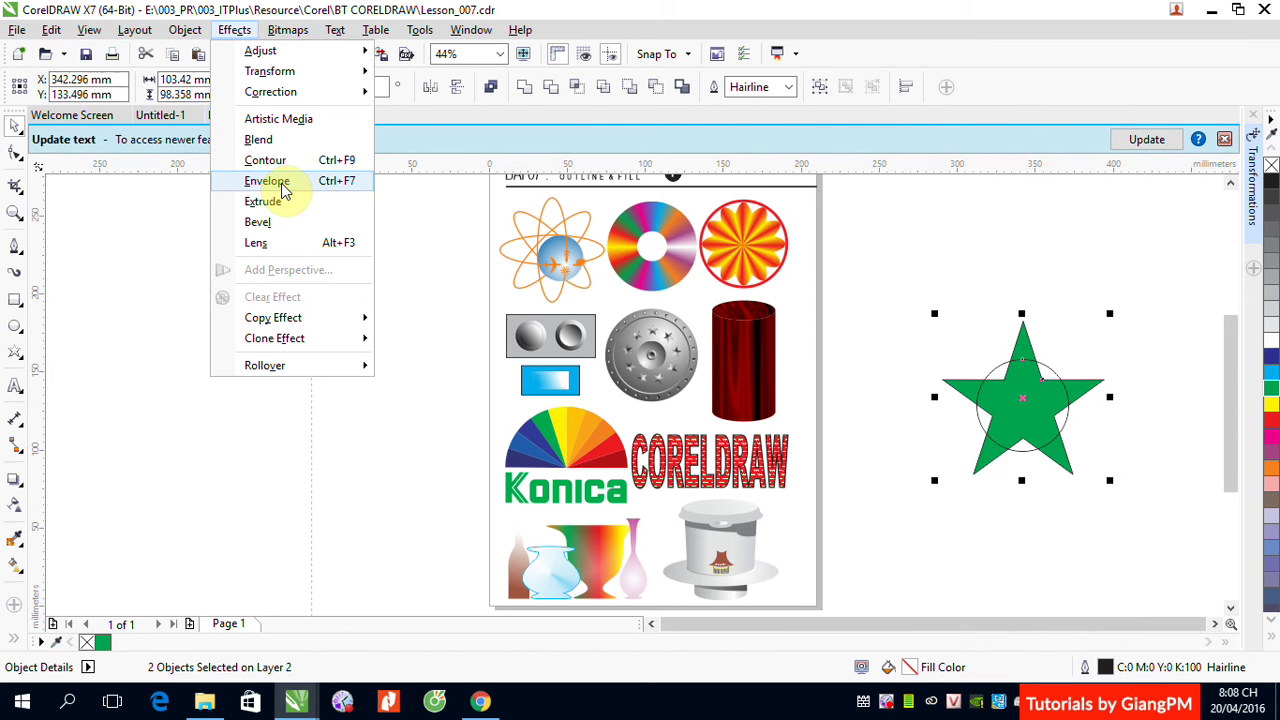
left_click(984, 250)
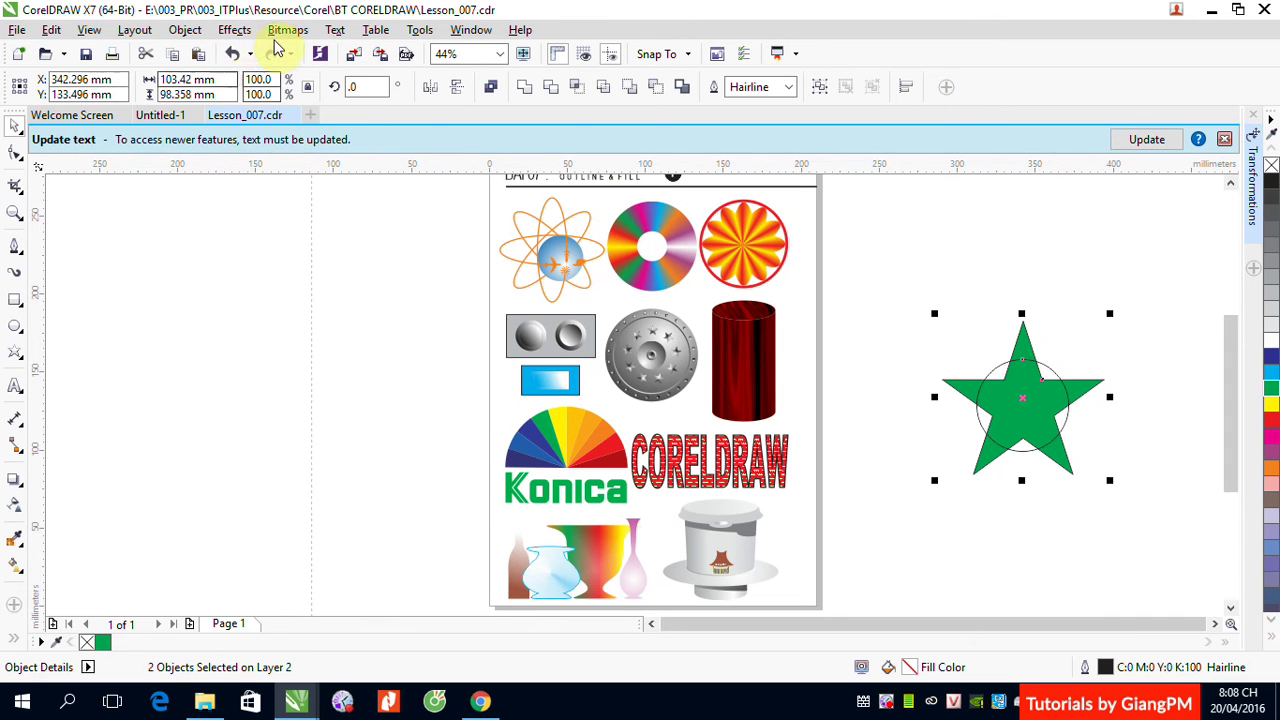
left_click(197, 31)
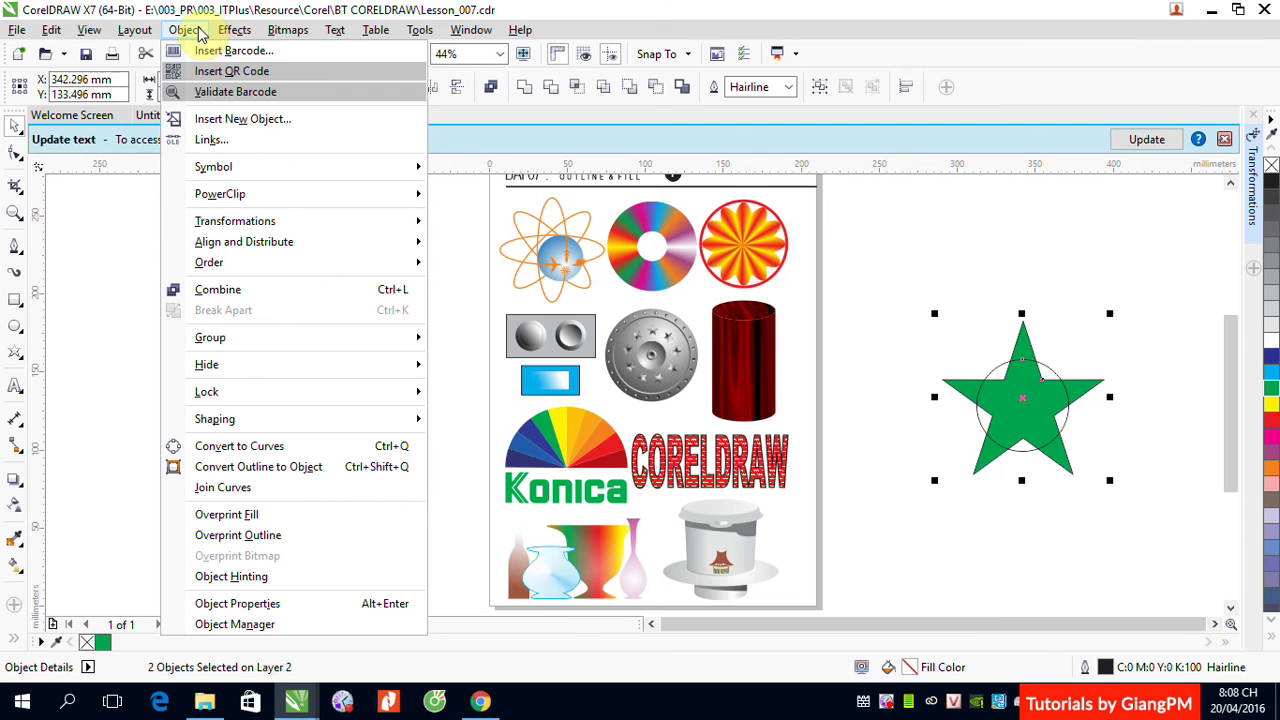
mouse_move(239, 200)
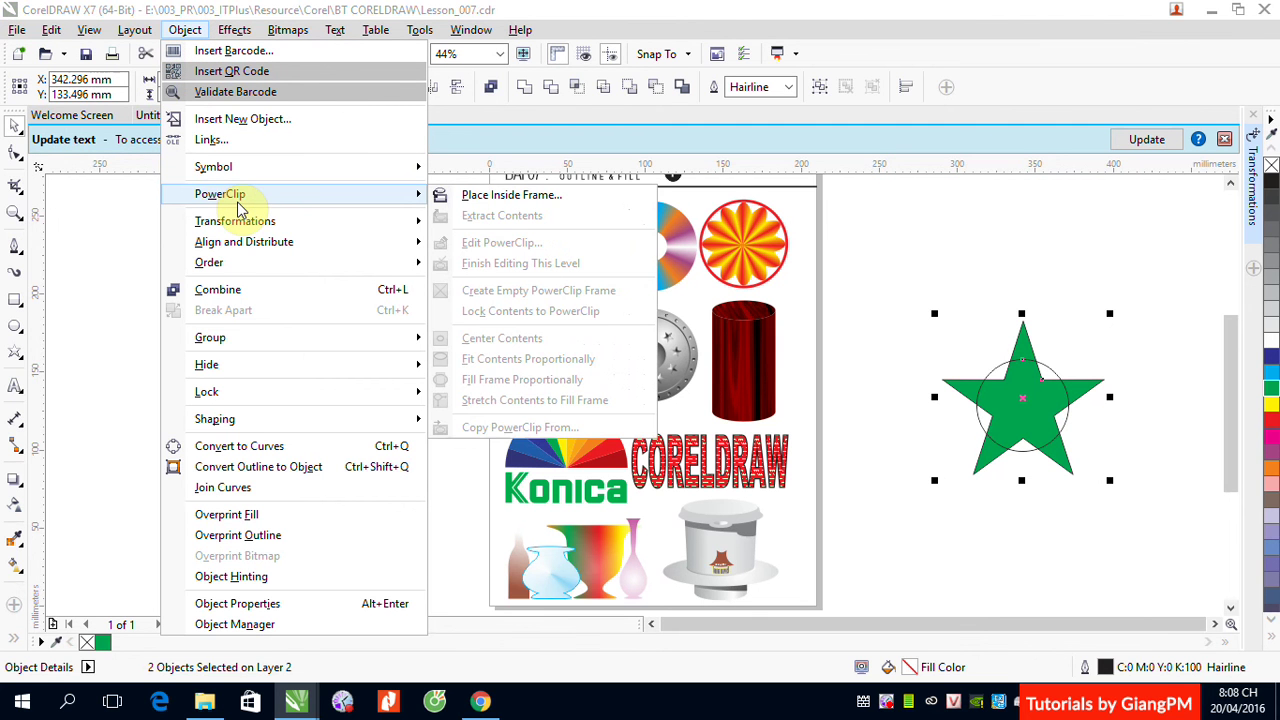
left_click(490, 196)
left_click(977, 400)
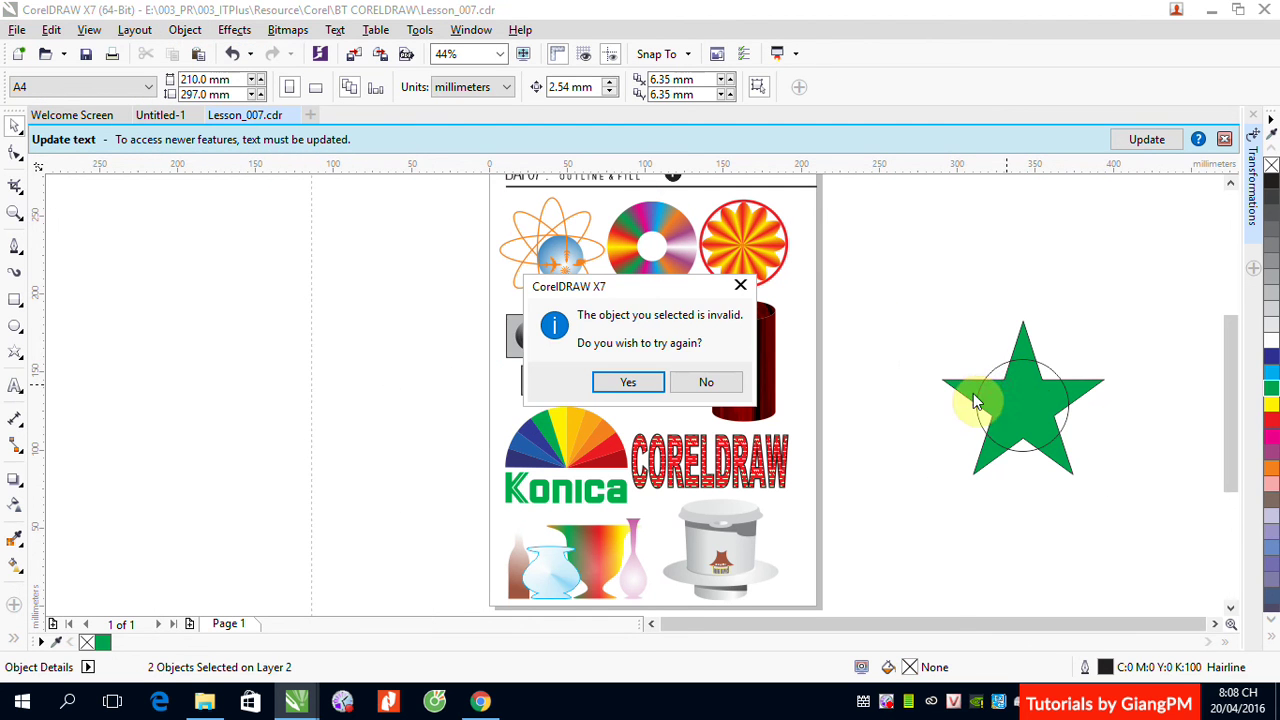
left_click(628, 382)
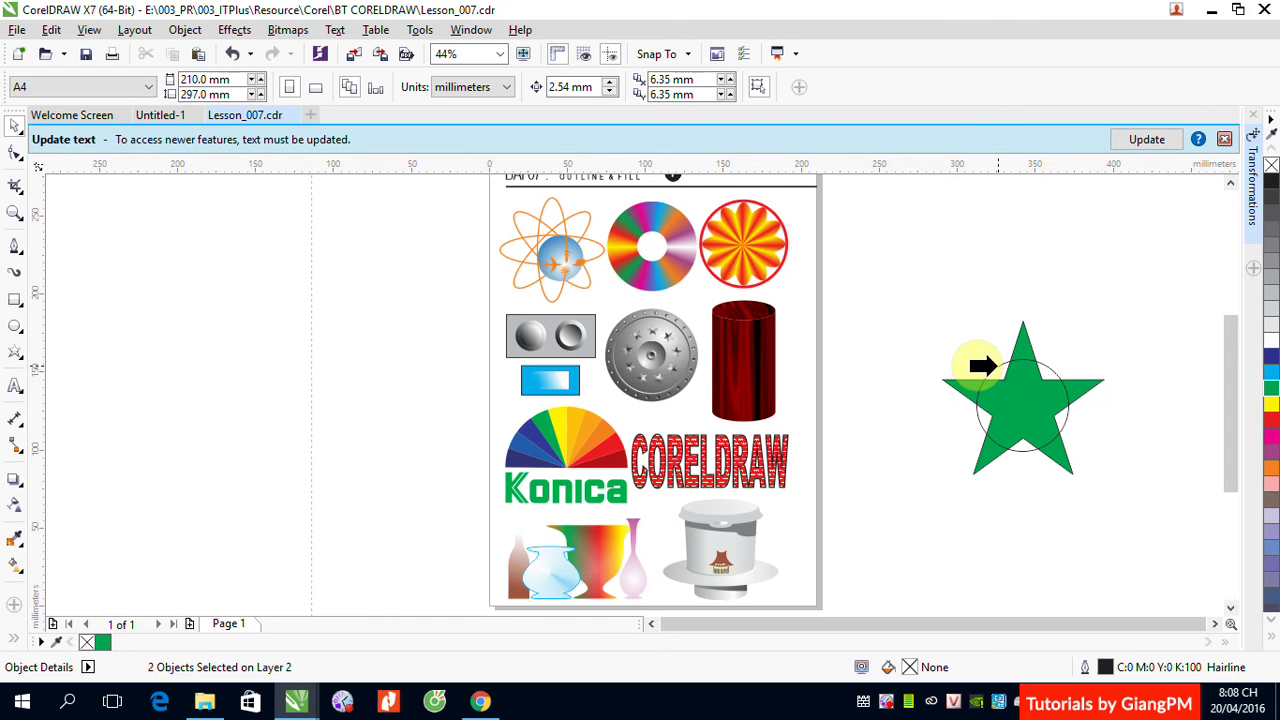
left_click(982, 366)
left_click(706, 384)
left_click(1140, 300)
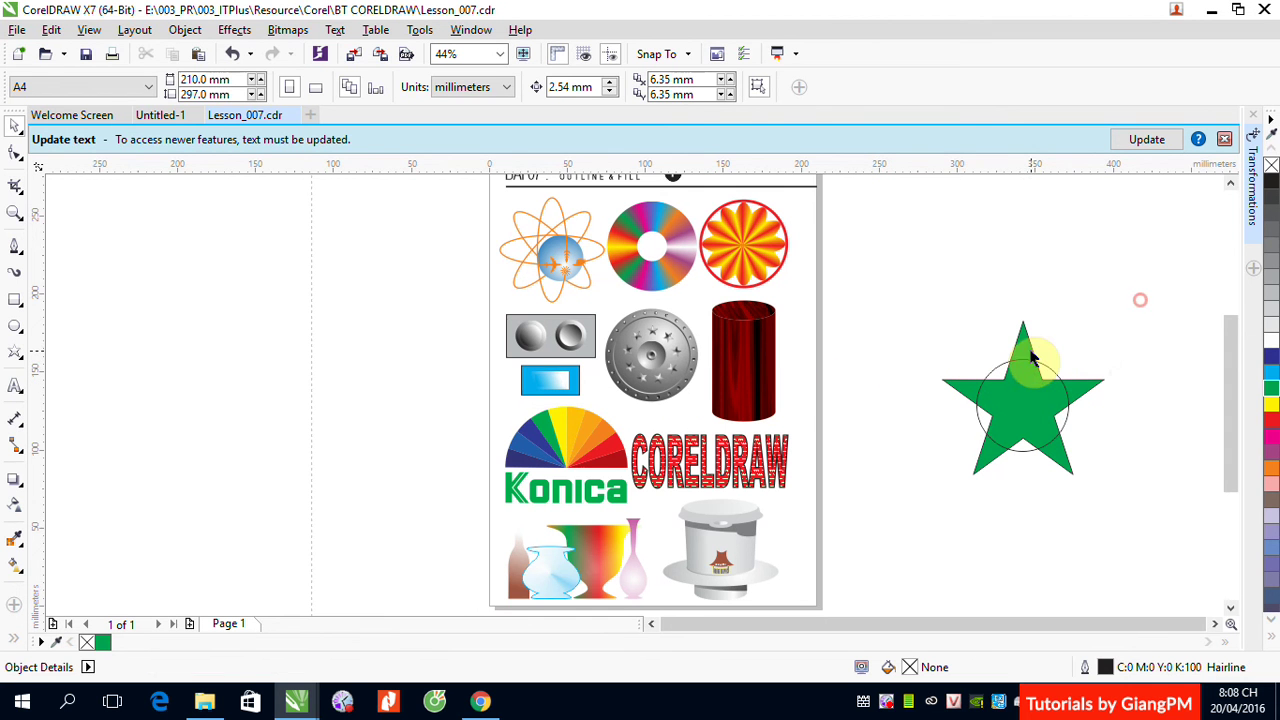
PowerClip the green star inside the circle
left_click(1035, 358)
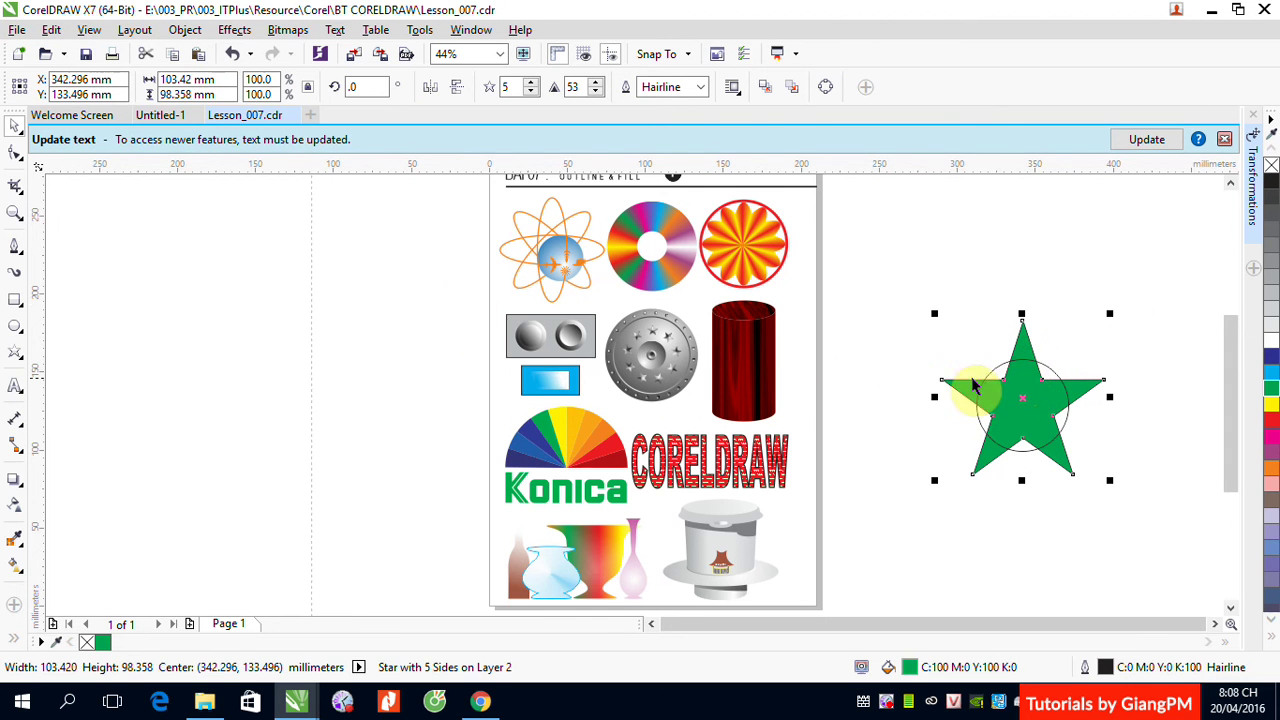
left_click(185, 32)
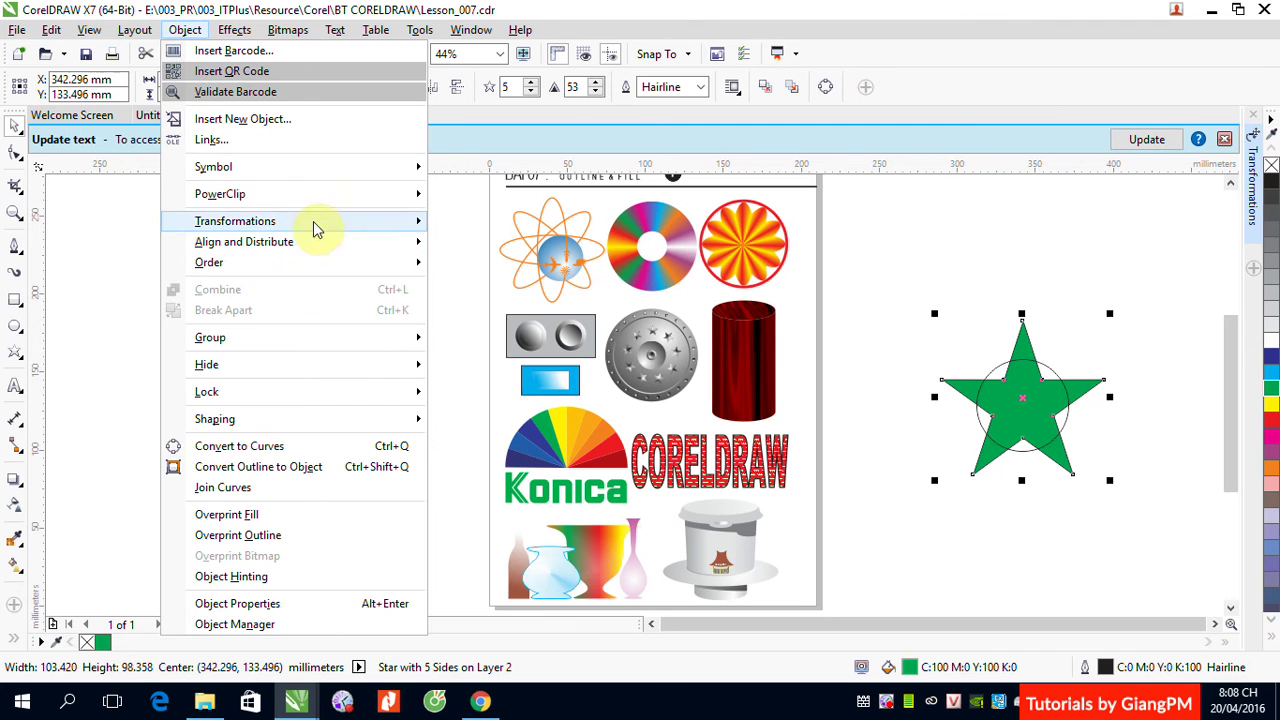
mouse_move(363, 194)
left_click(483, 196)
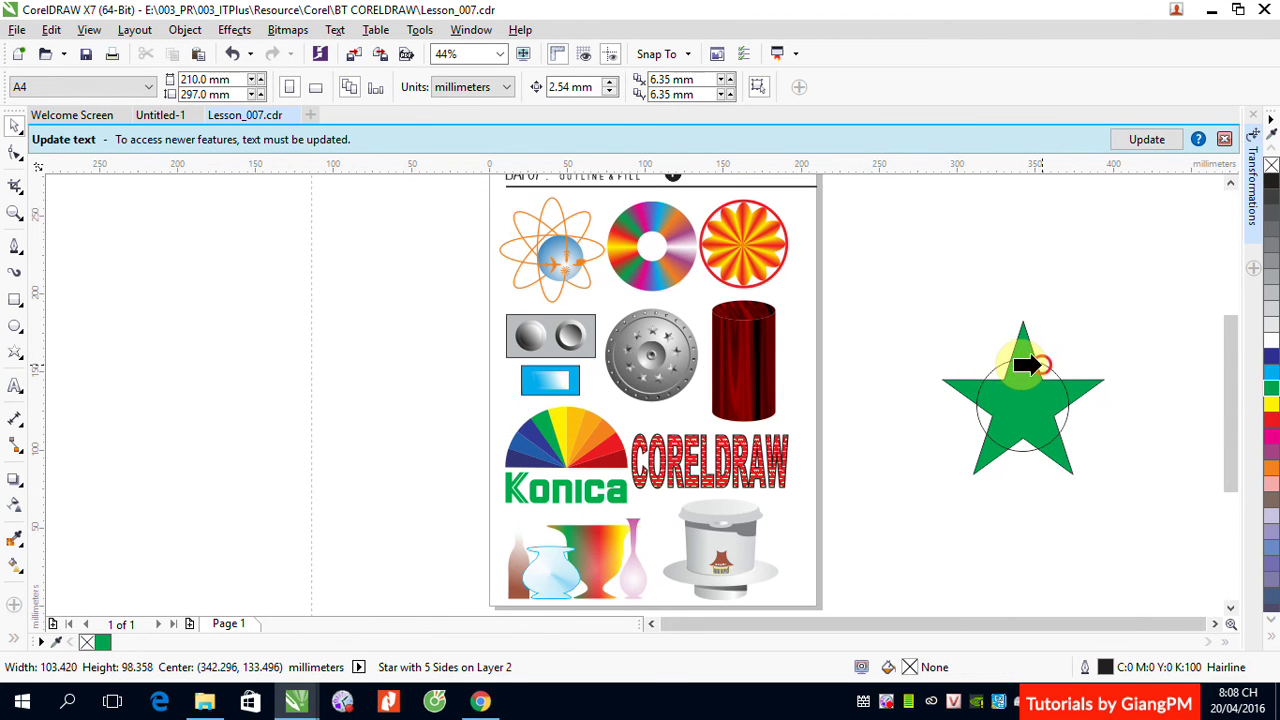
left_click(1038, 365)
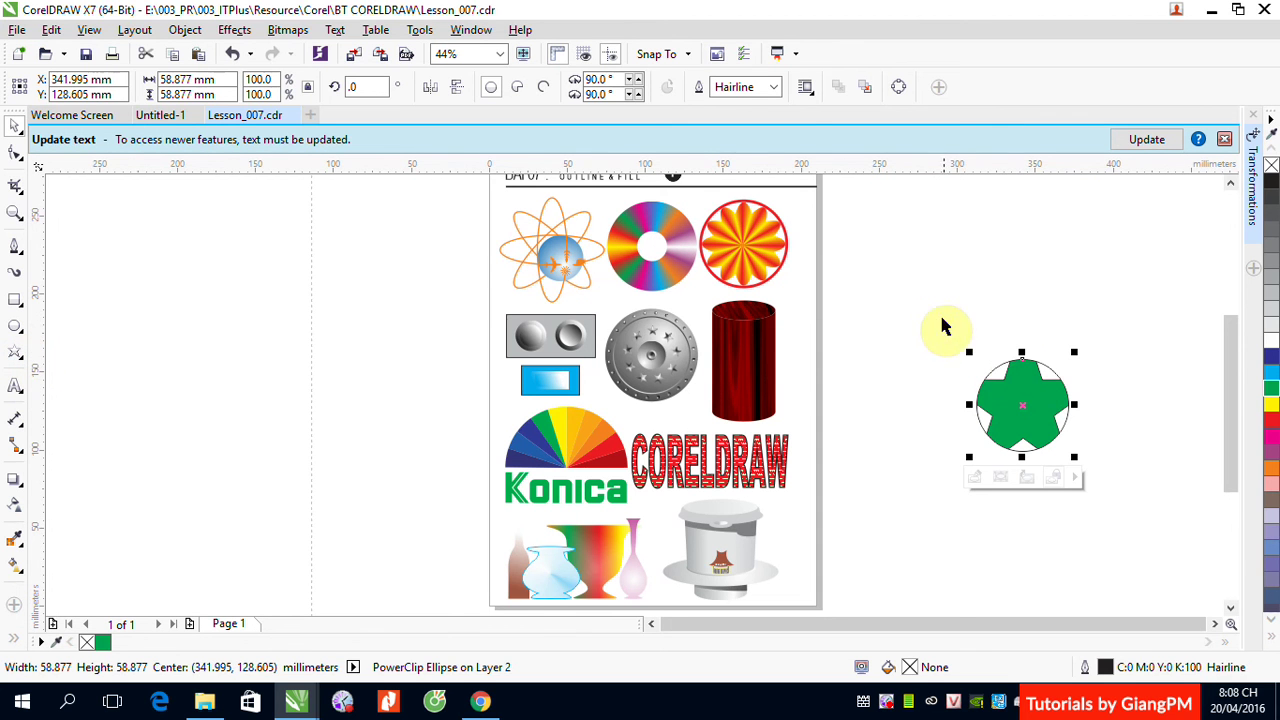
Delete the clipped circle and draw a new circle about 153 mm in diameter to the right of the page
left_click_drag(923, 337, 1108, 510)
key("Delete")
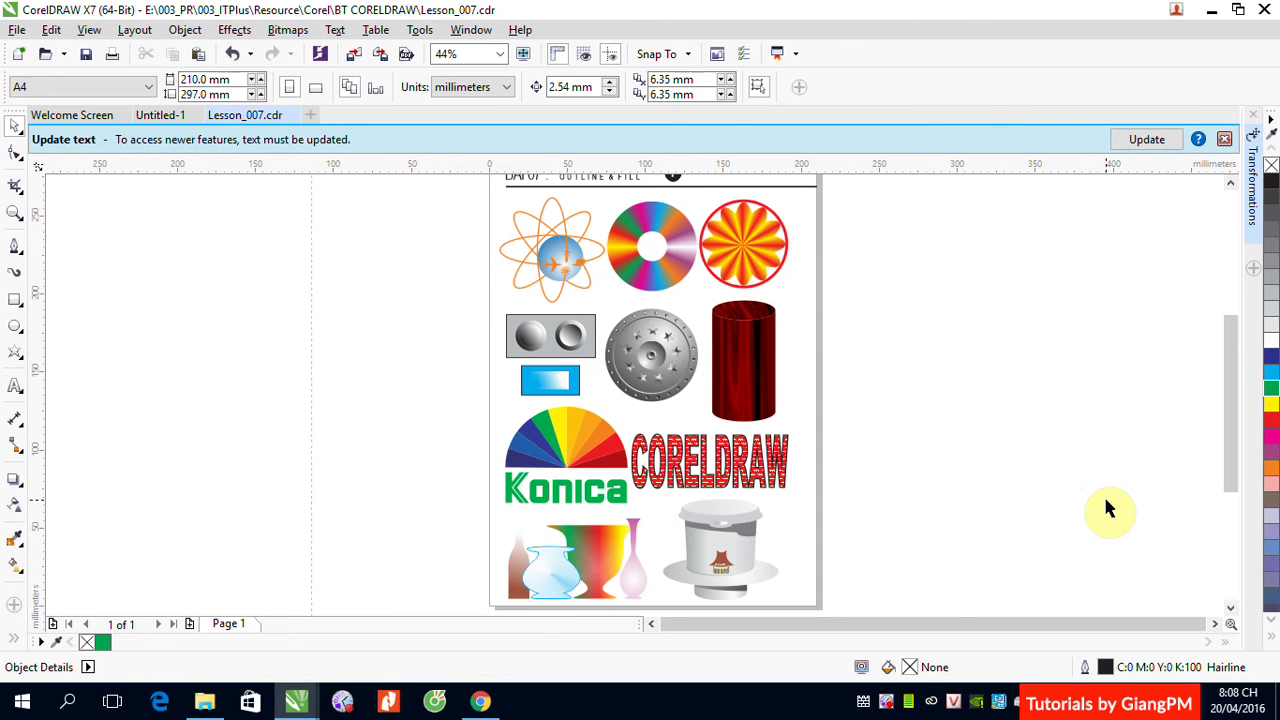
left_click(15, 326)
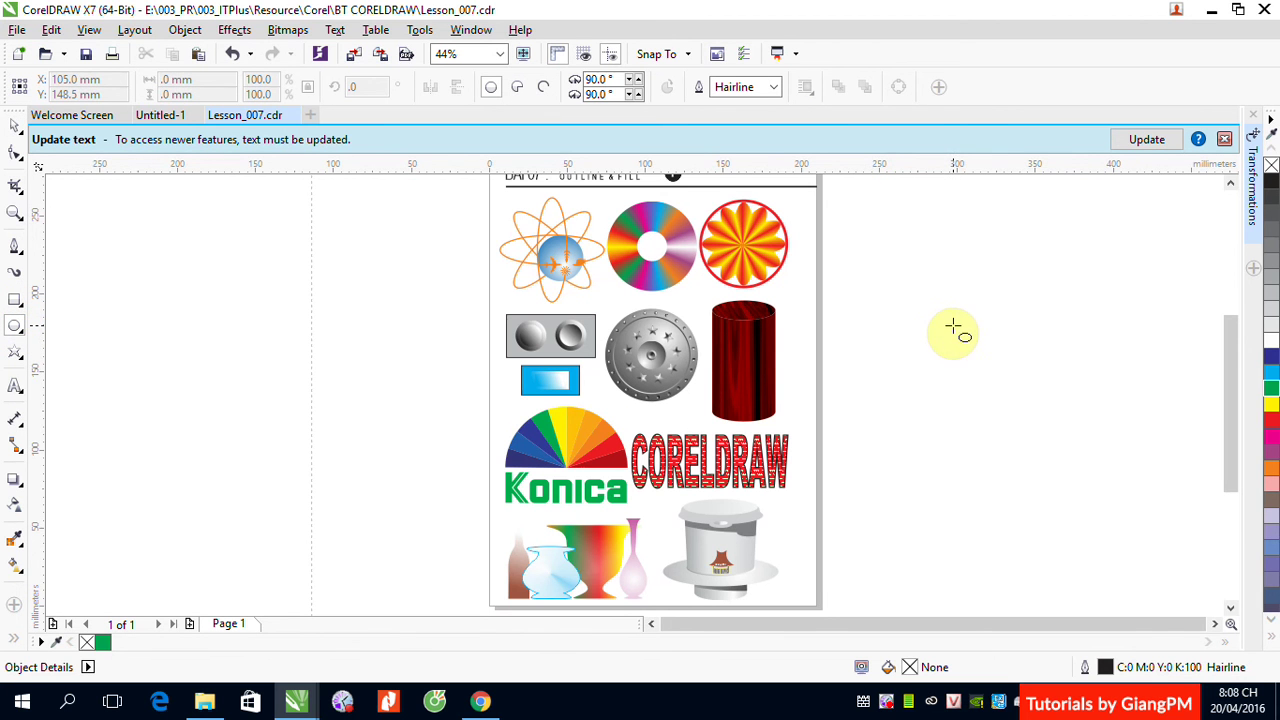
left_click_drag(911, 273, 1128, 518)
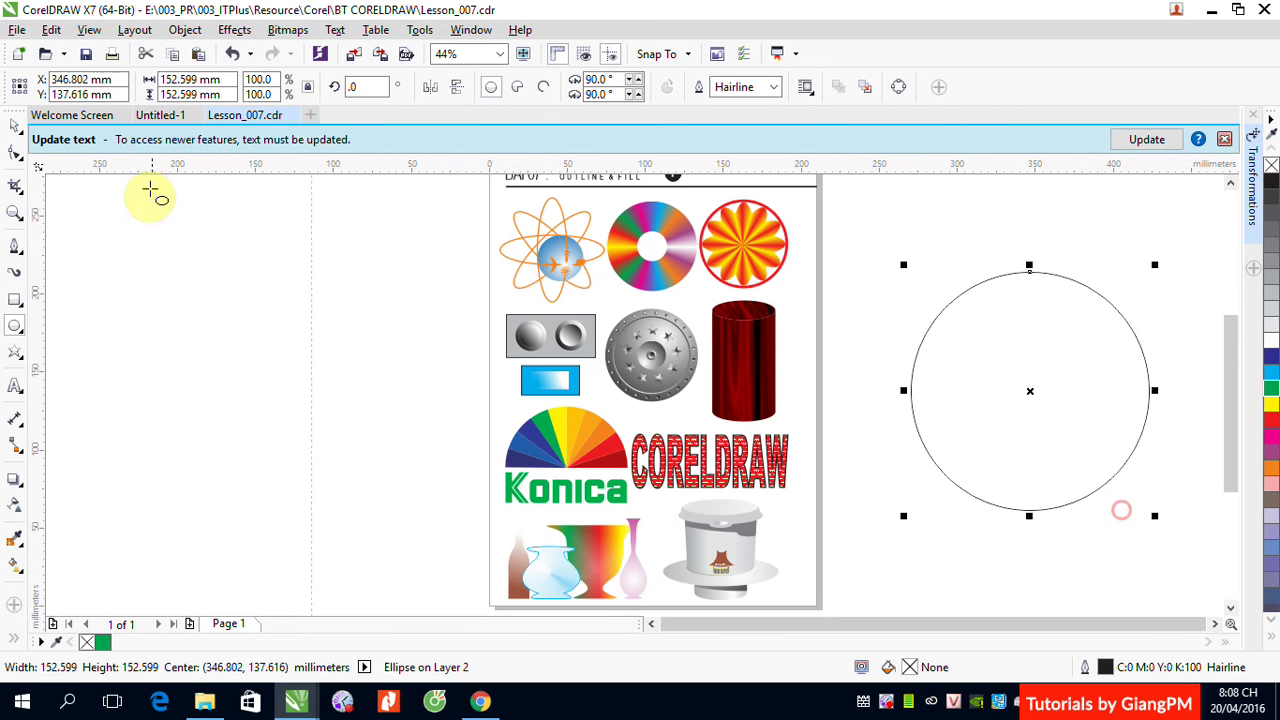
left_click(10, 125)
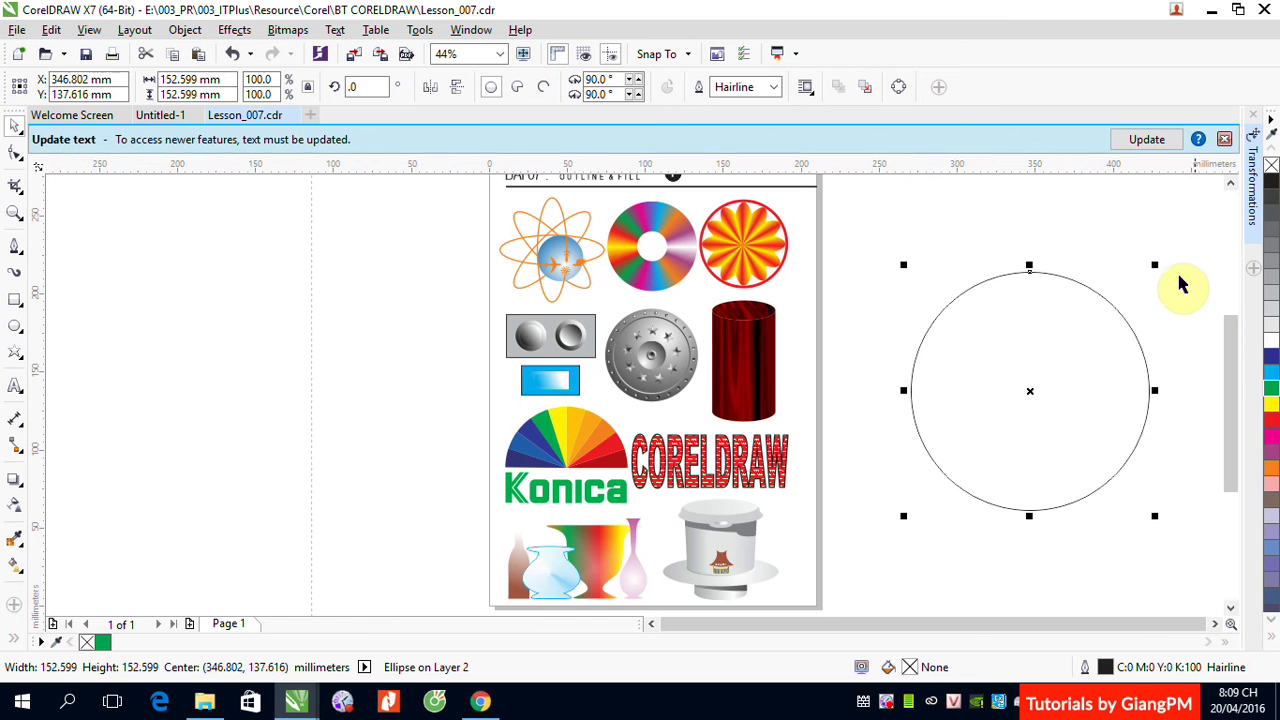
Add a concentric copy of the circle scaled to about 35.4% (54 mm) and combine both circles into a ring
left_click_drag(1155, 265, 1103, 345)
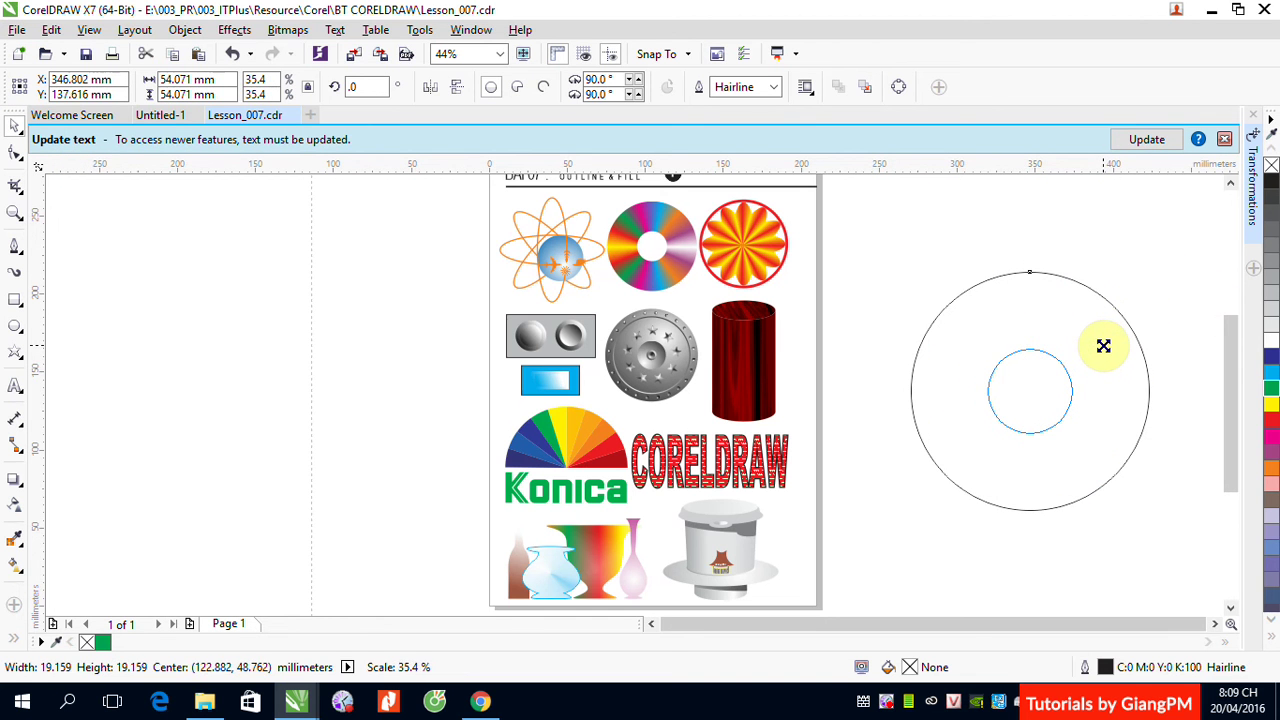
right_click(1103, 345)
left_click_drag(874, 237, 1183, 530)
left_click(490, 87)
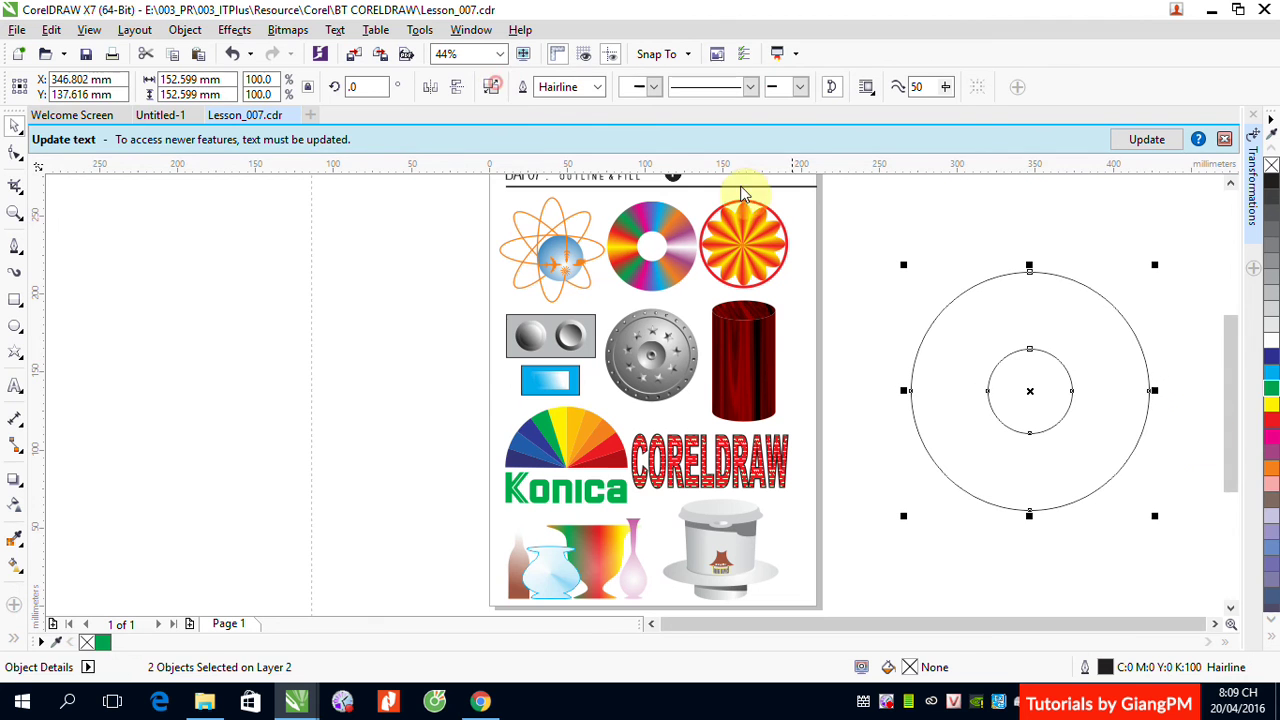
Fill the ring yellow (C:0 M:0 Y:100 K:0) and change it to a conical fountain fill with Interactive Fill
left_click(1270, 406)
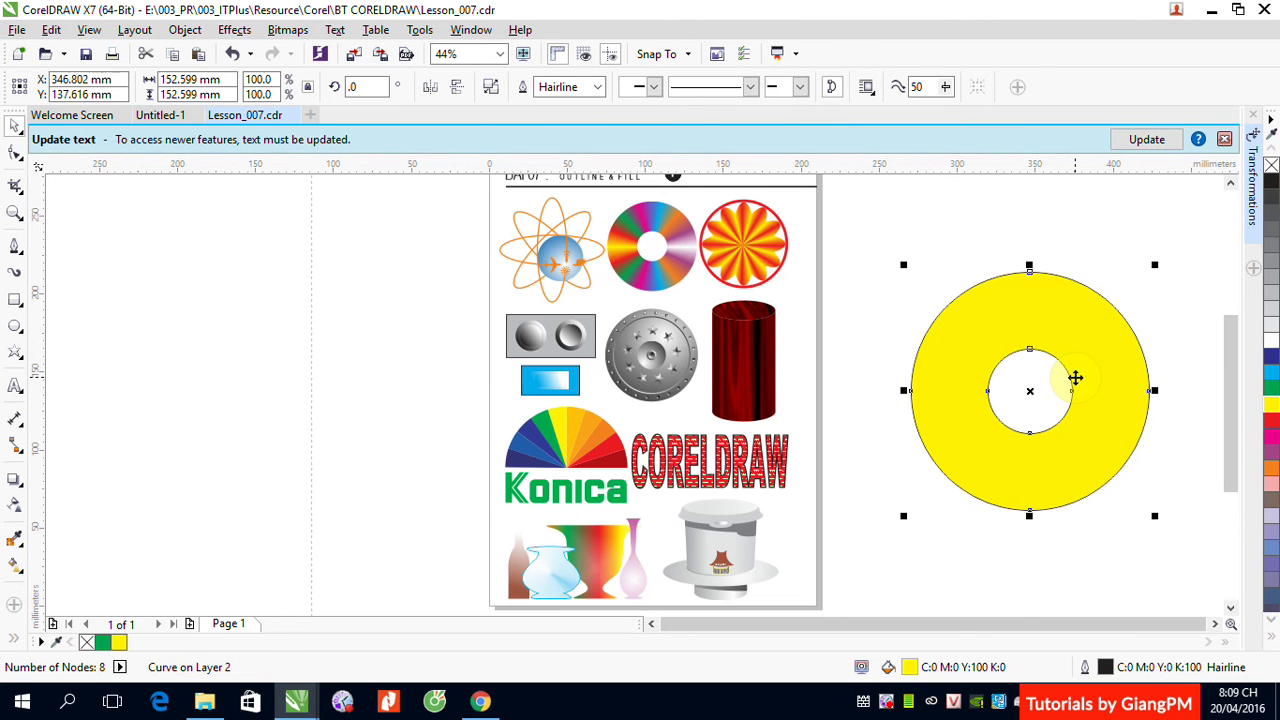
left_click(12, 567)
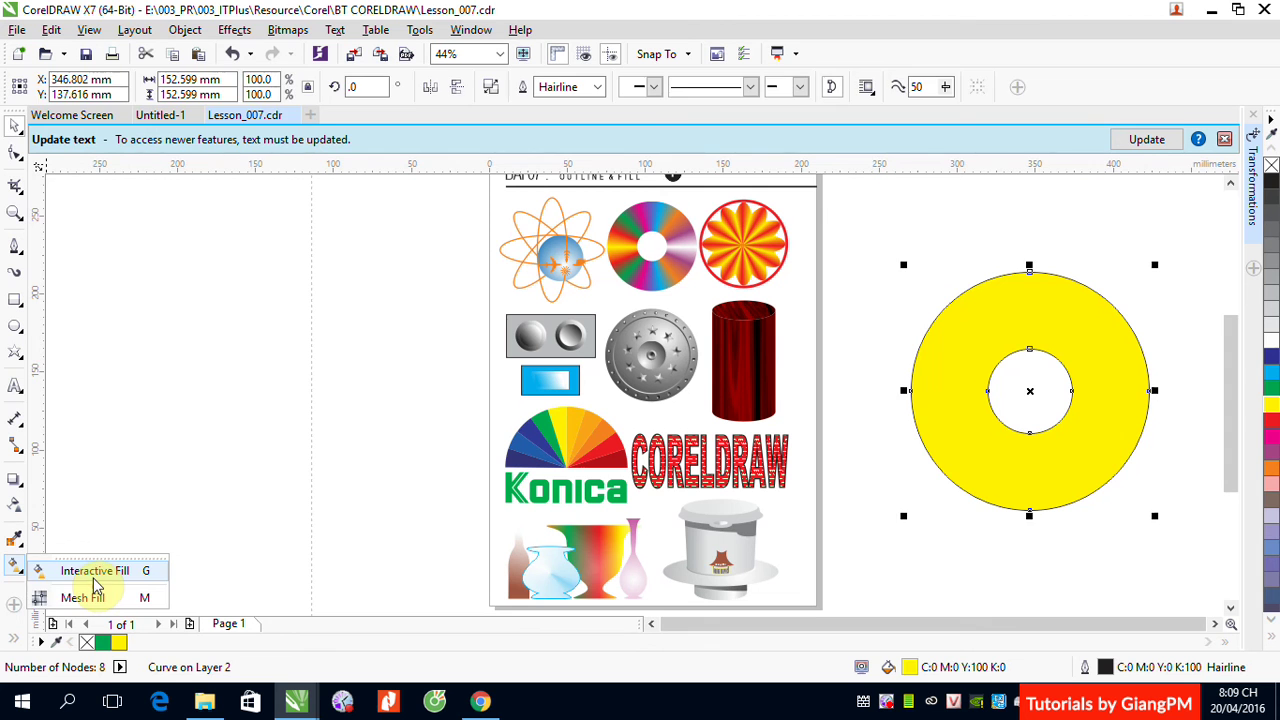
left_click(92, 577)
left_click(71, 87)
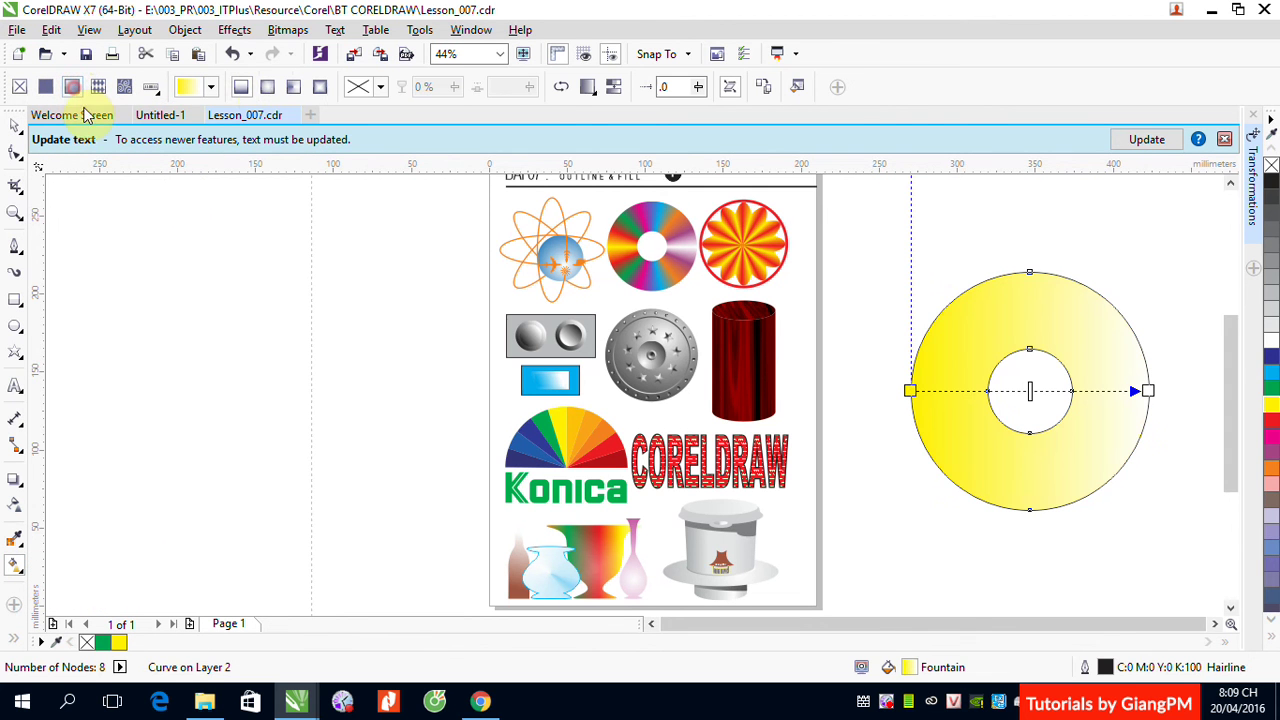
left_click(294, 88)
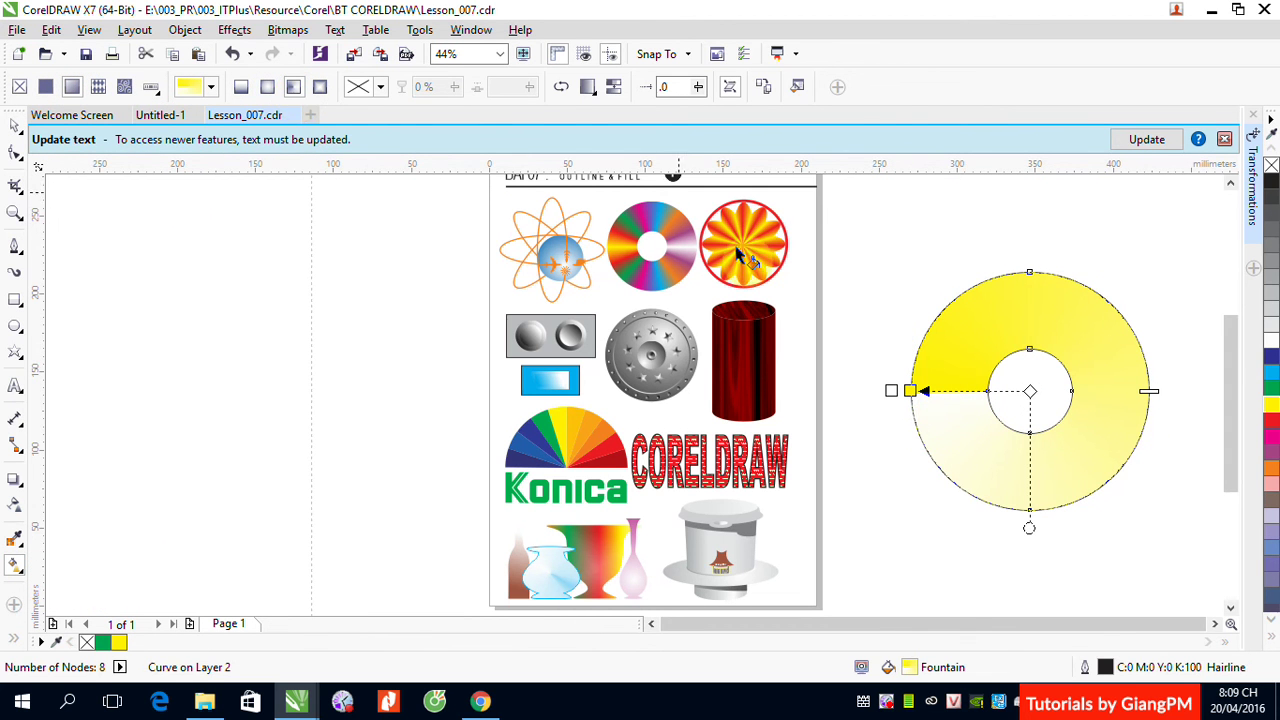
In Edit Fill, add a color stop at 9% to the ring's gradient and set it to the PANTONE solid coated red (C:0 M:93 Y:100 K:0)
left_click(795, 86)
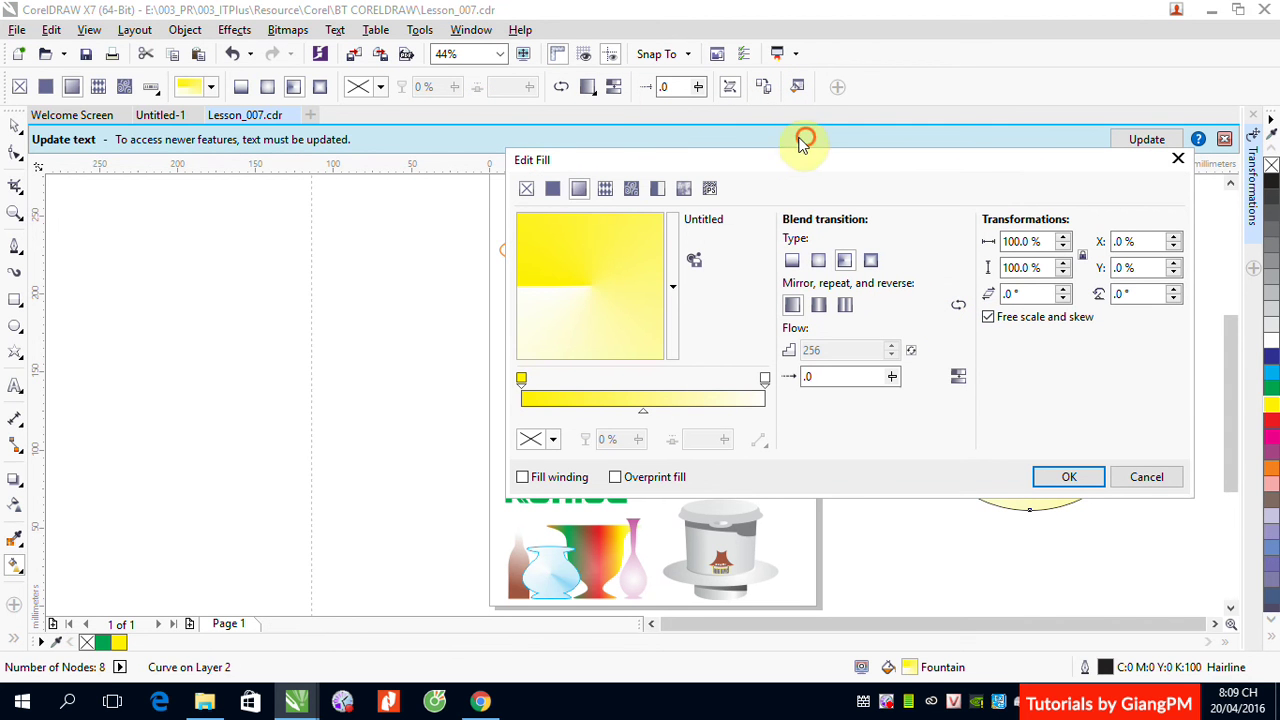
left_click(873, 172)
left_click_drag(873, 172, 571, 242)
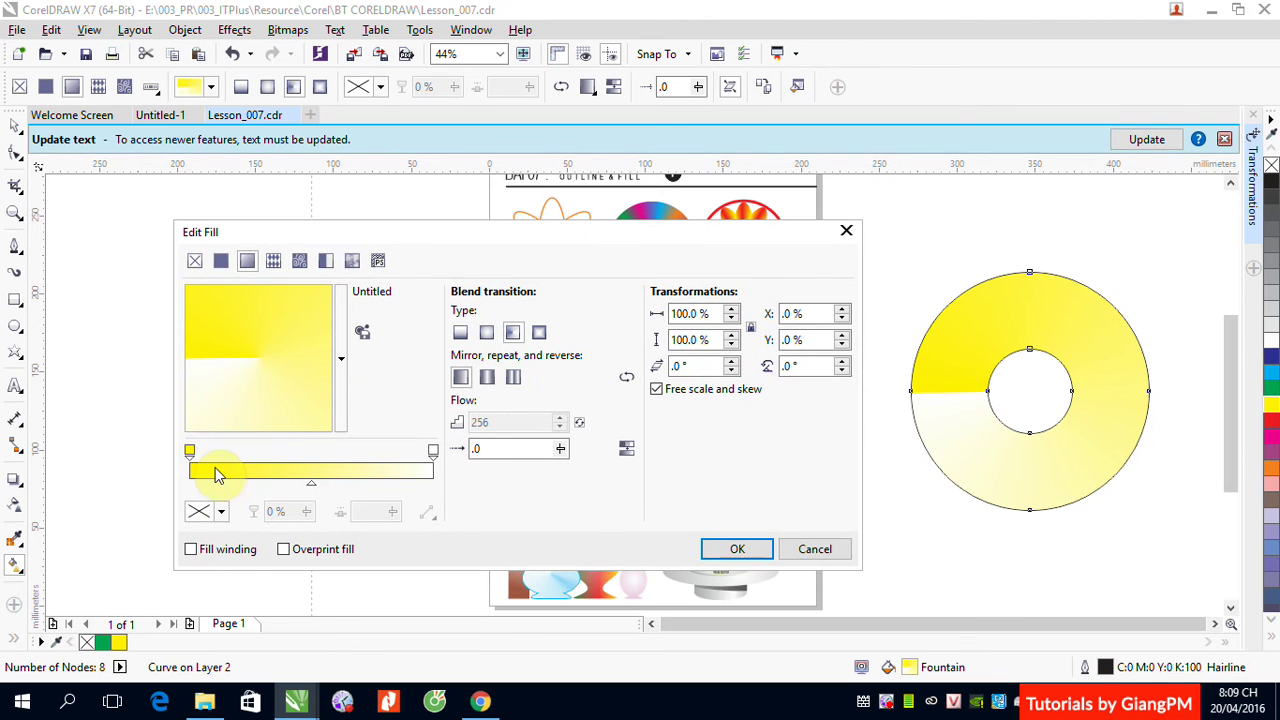
double_click(212, 466)
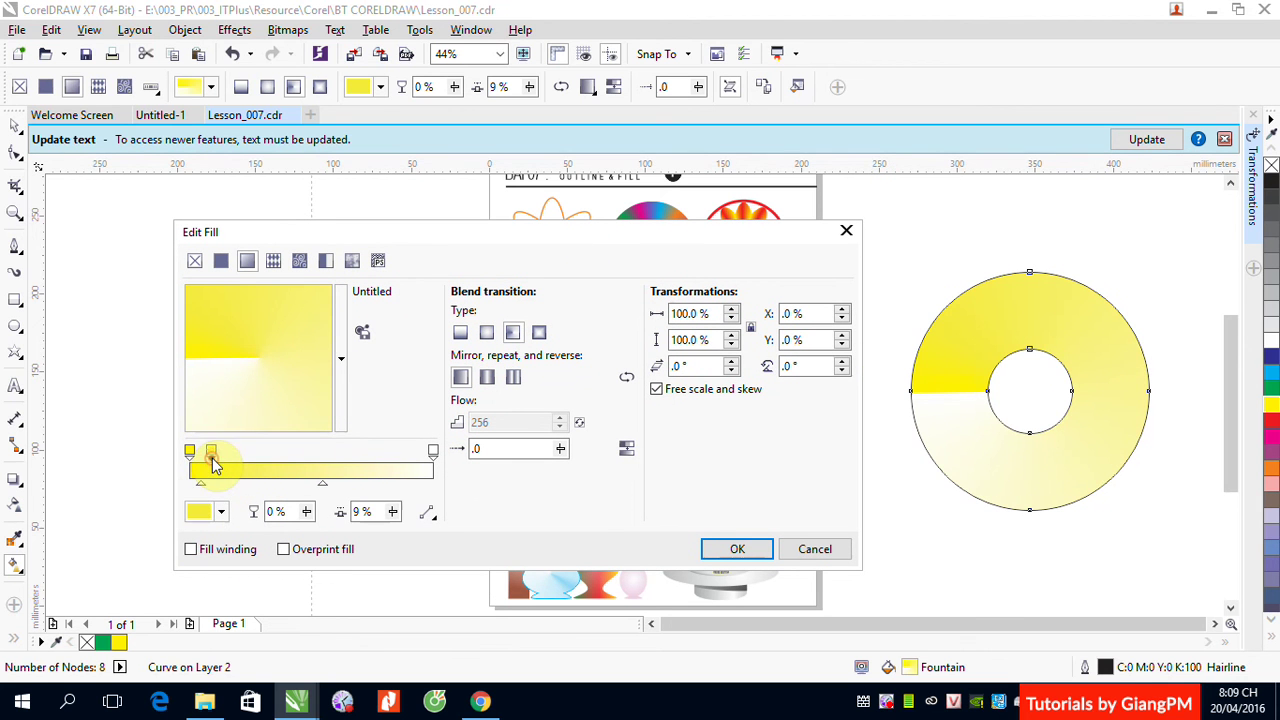
left_click(221, 512)
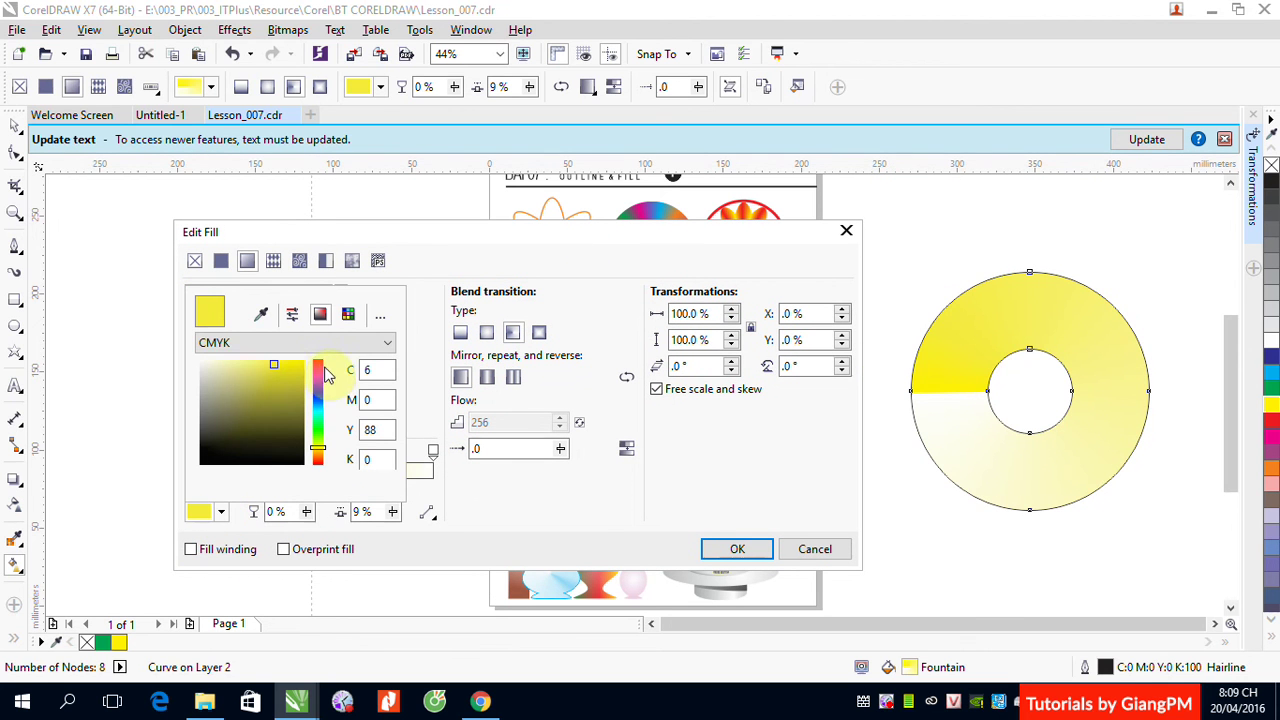
left_click(348, 314)
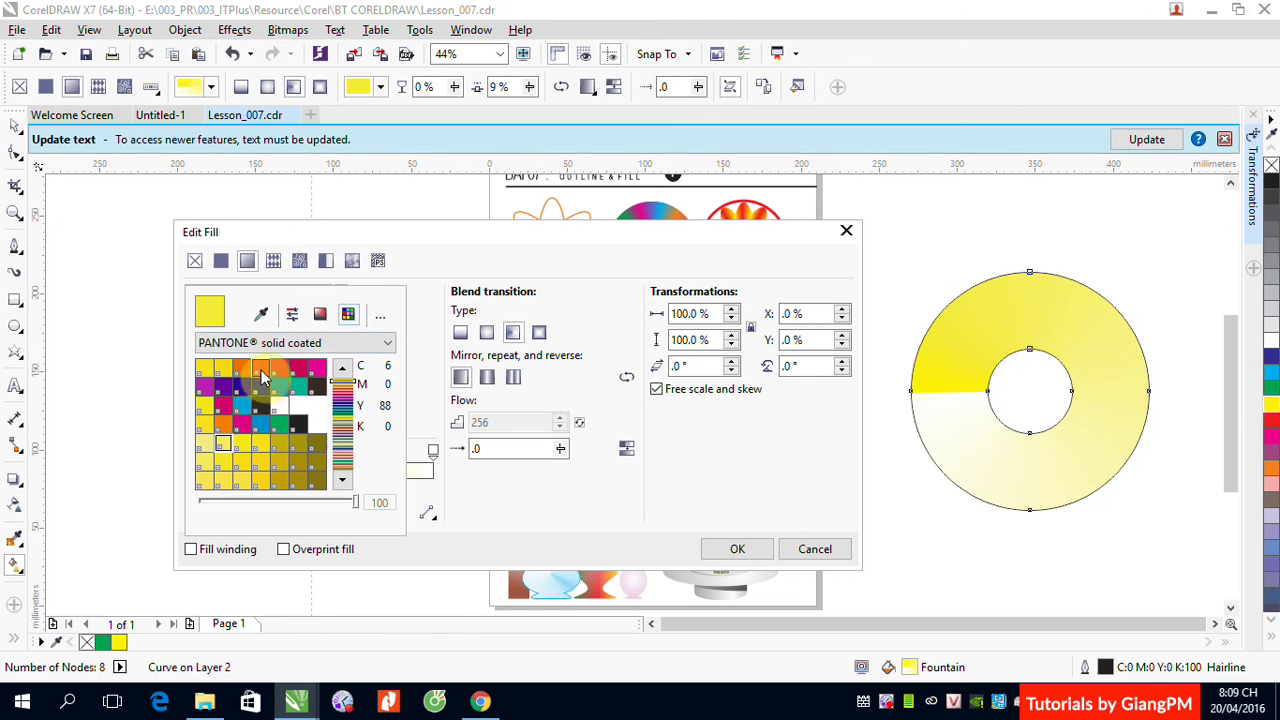
left_click(260, 368)
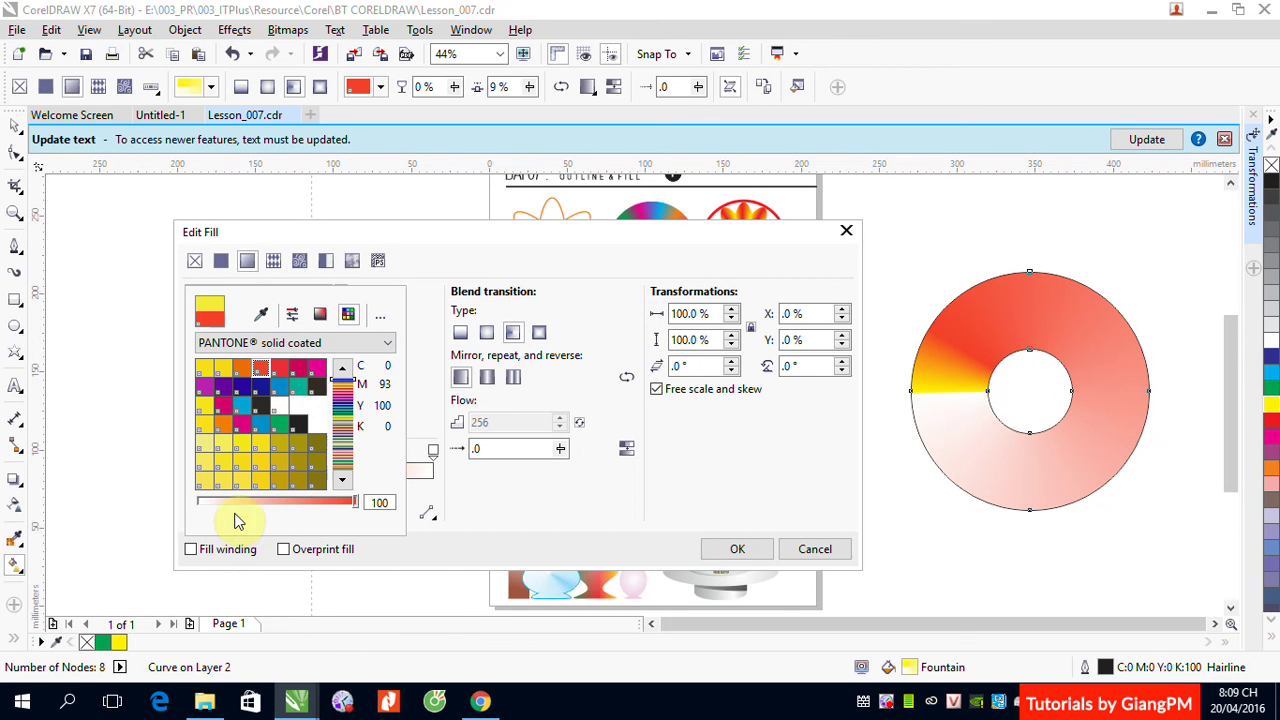
left_click(297, 532)
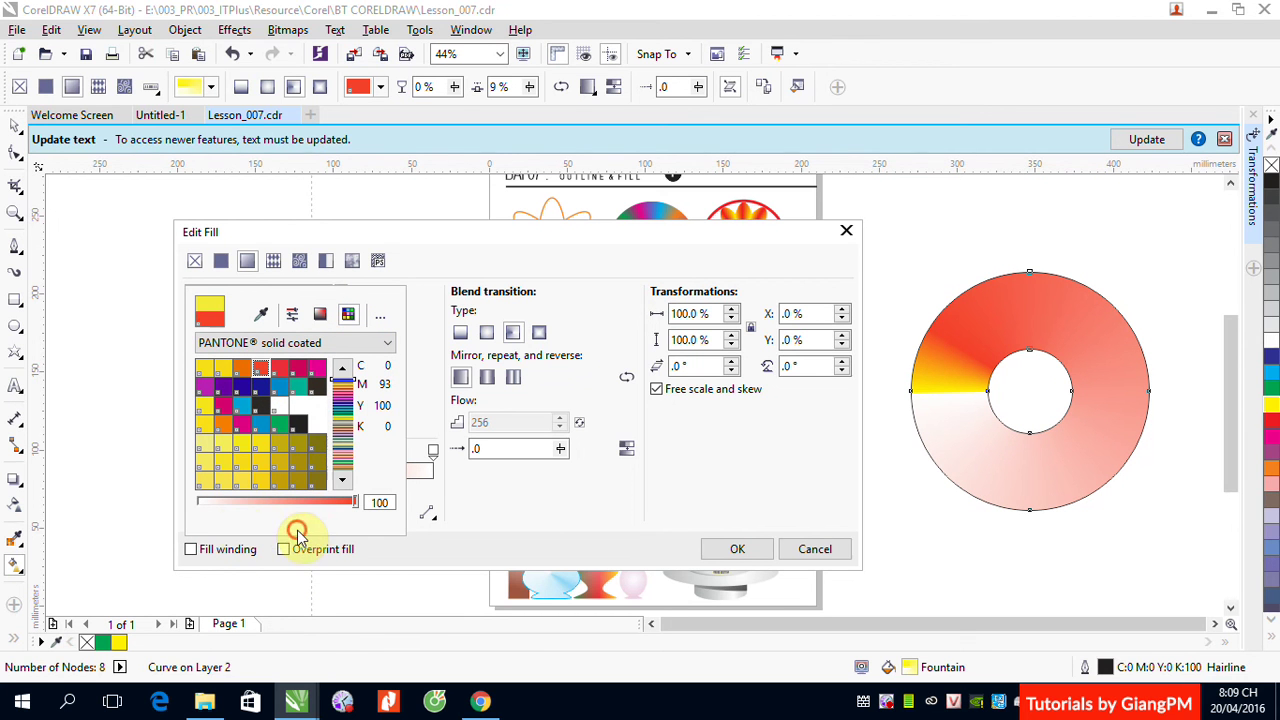
left_click(479, 520)
Add a color stop at 21% to the ring's conical gradient and set it to the PANTONE pink (C:0 M:100 Y:17 K:0)
left_click(244, 457)
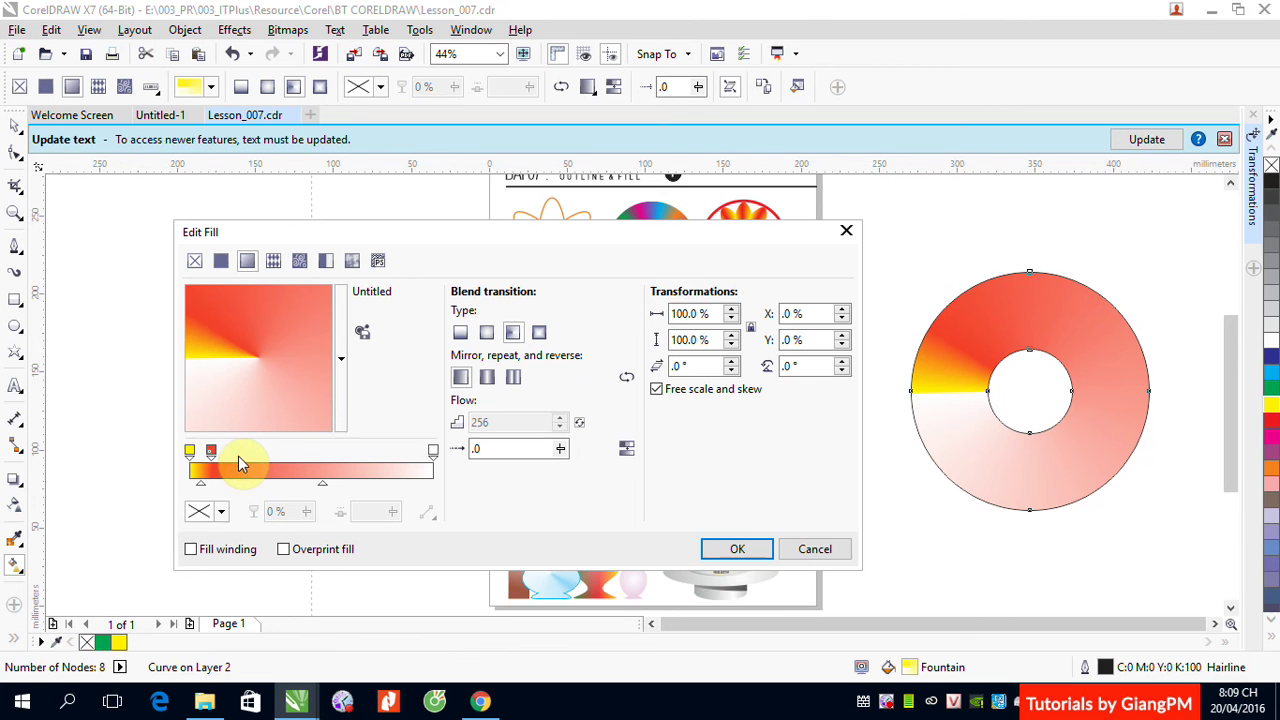
double_click(240, 459)
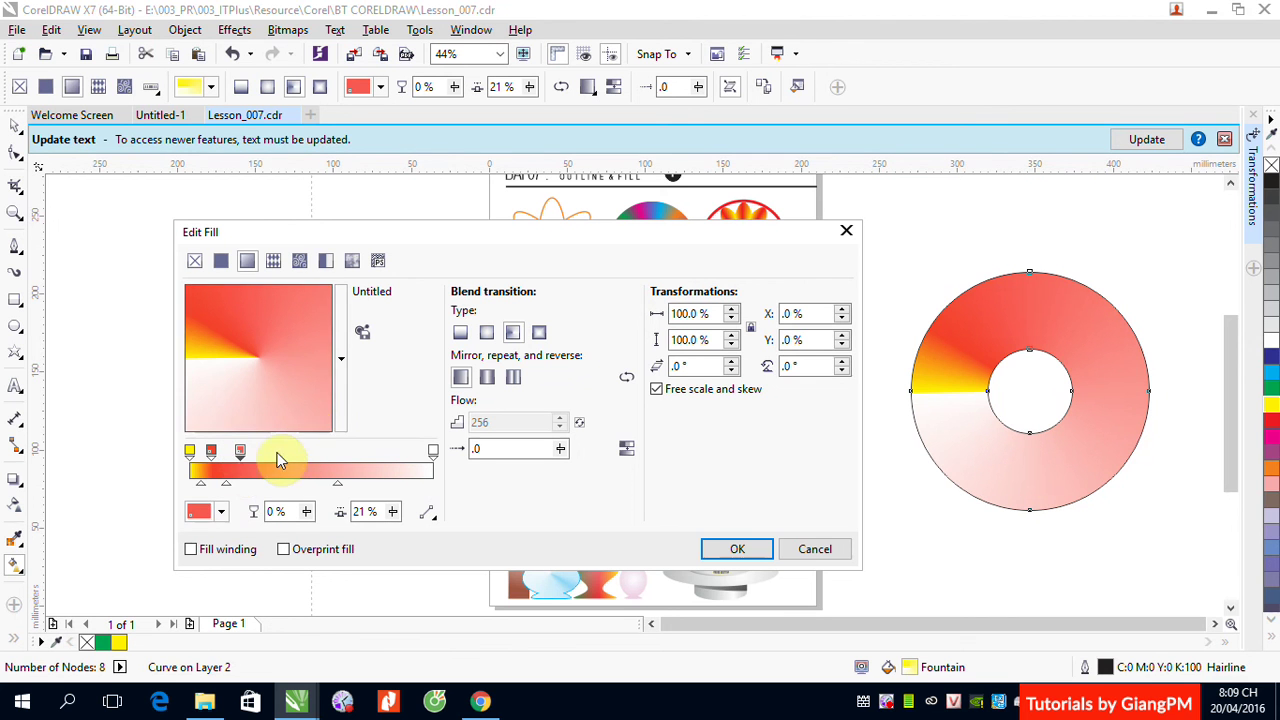
left_click(221, 512)
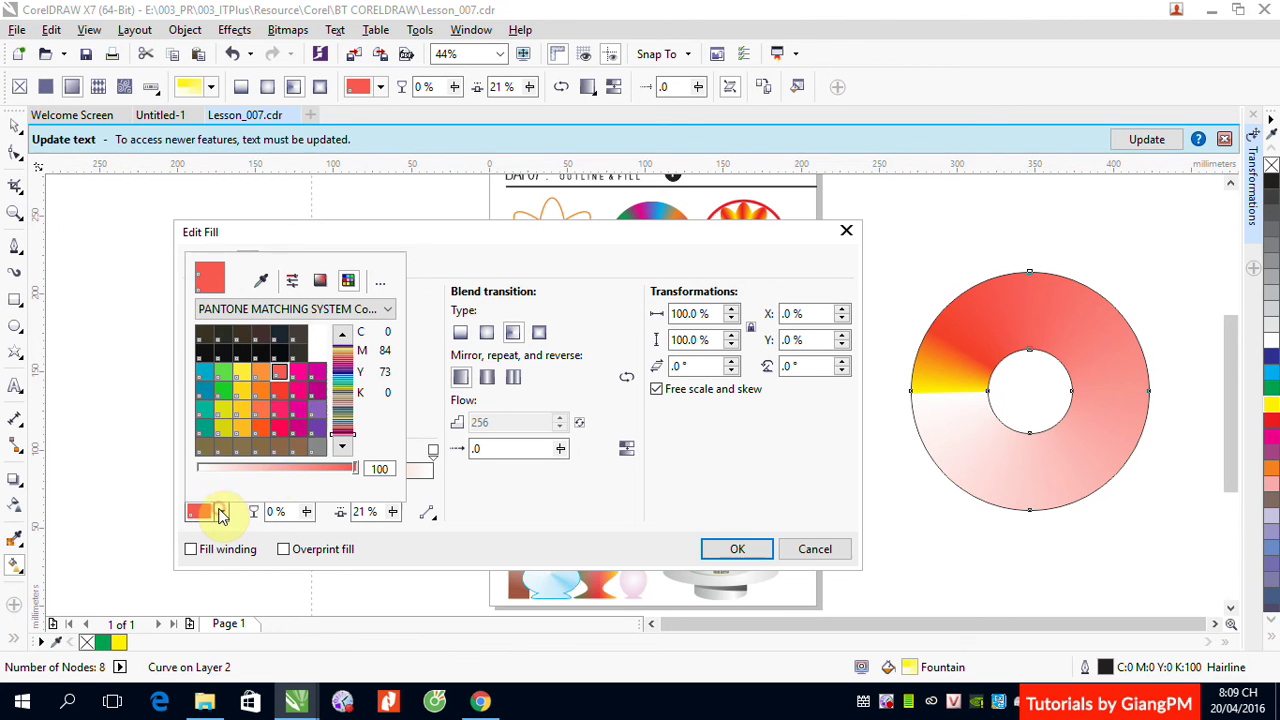
left_click(296, 392)
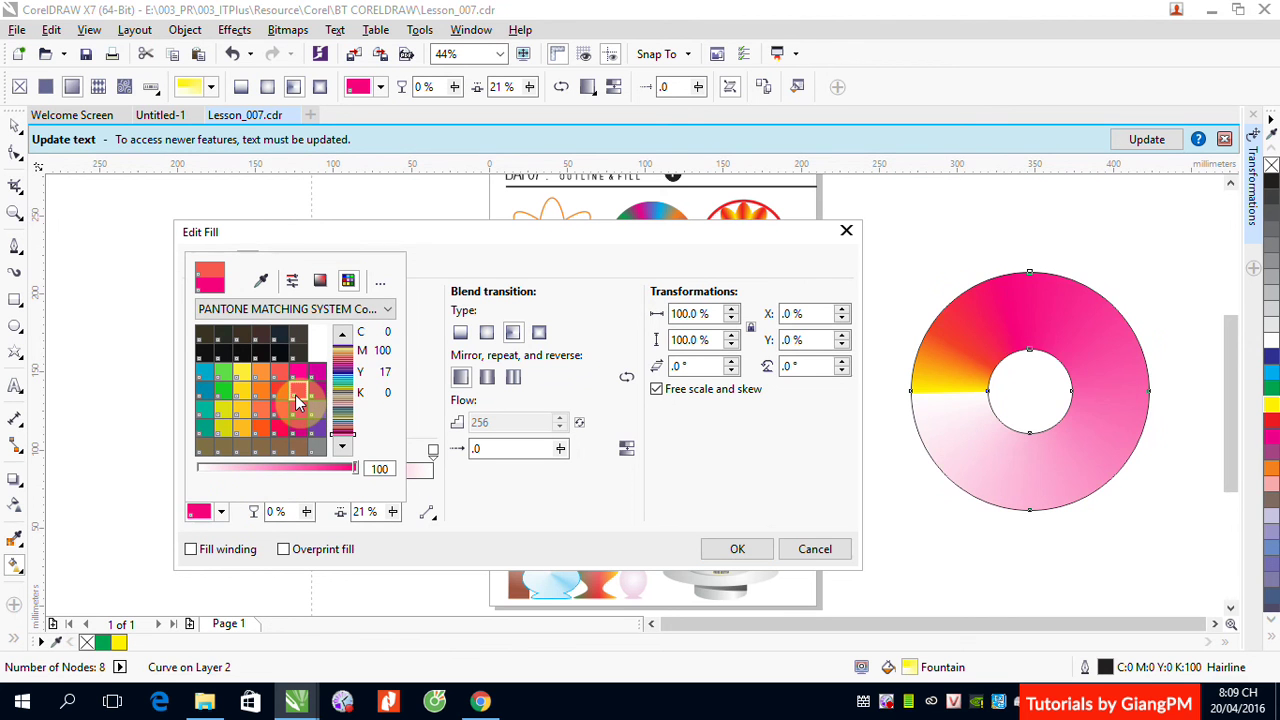
left_click(520, 510)
Add a color stop at 33% to the gradient and set it to the PANTONE green (C:58 M:4 Y:100 K:0)
double_click(271, 465)
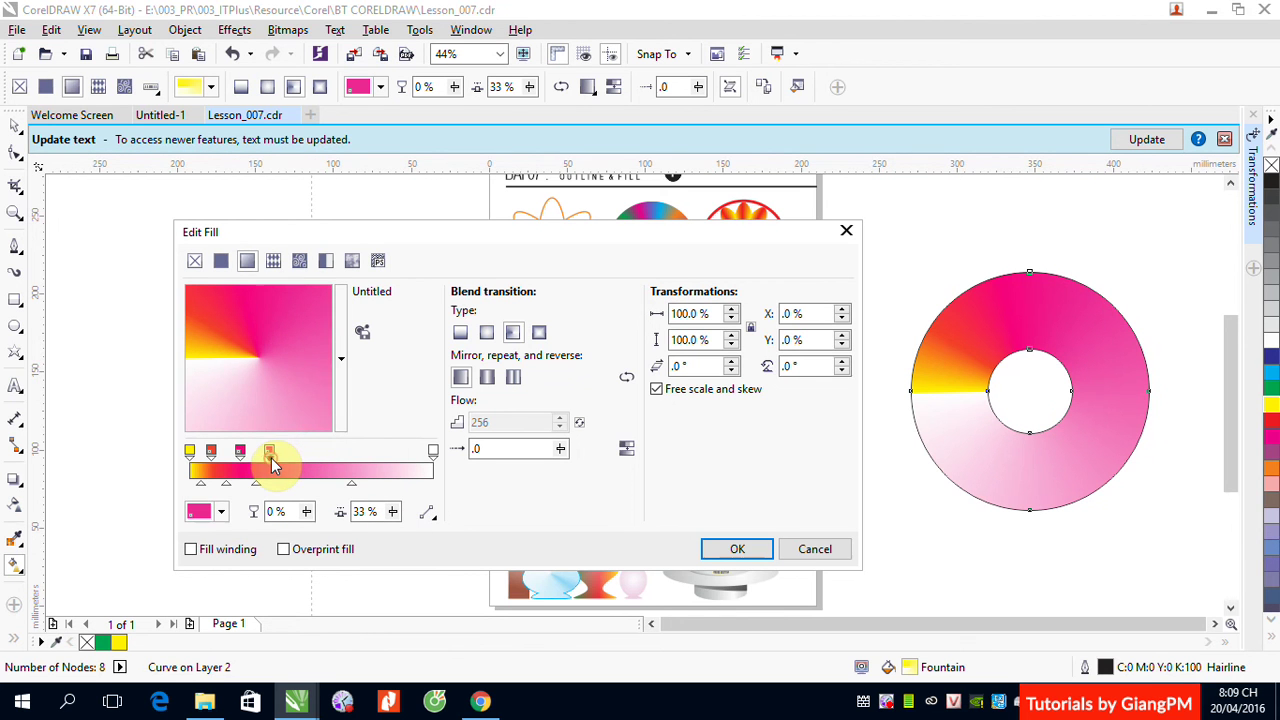
left_click(205, 512)
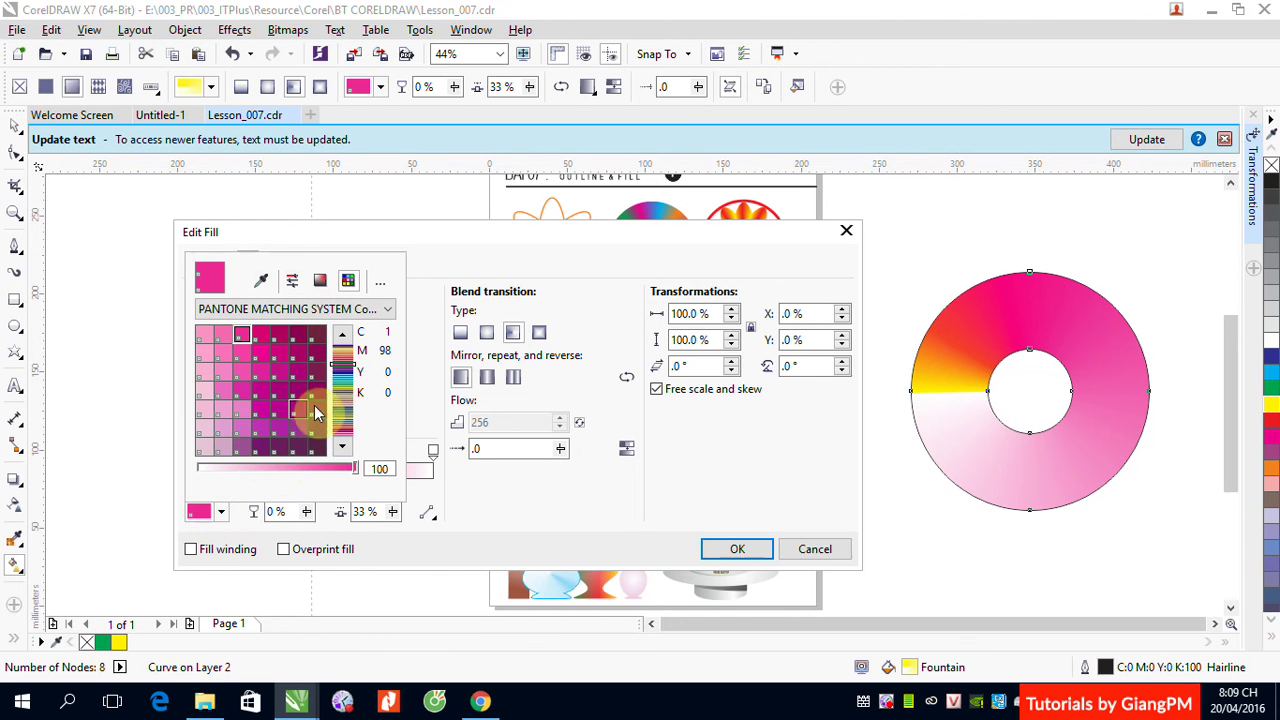
left_click(343, 387)
left_click(280, 353)
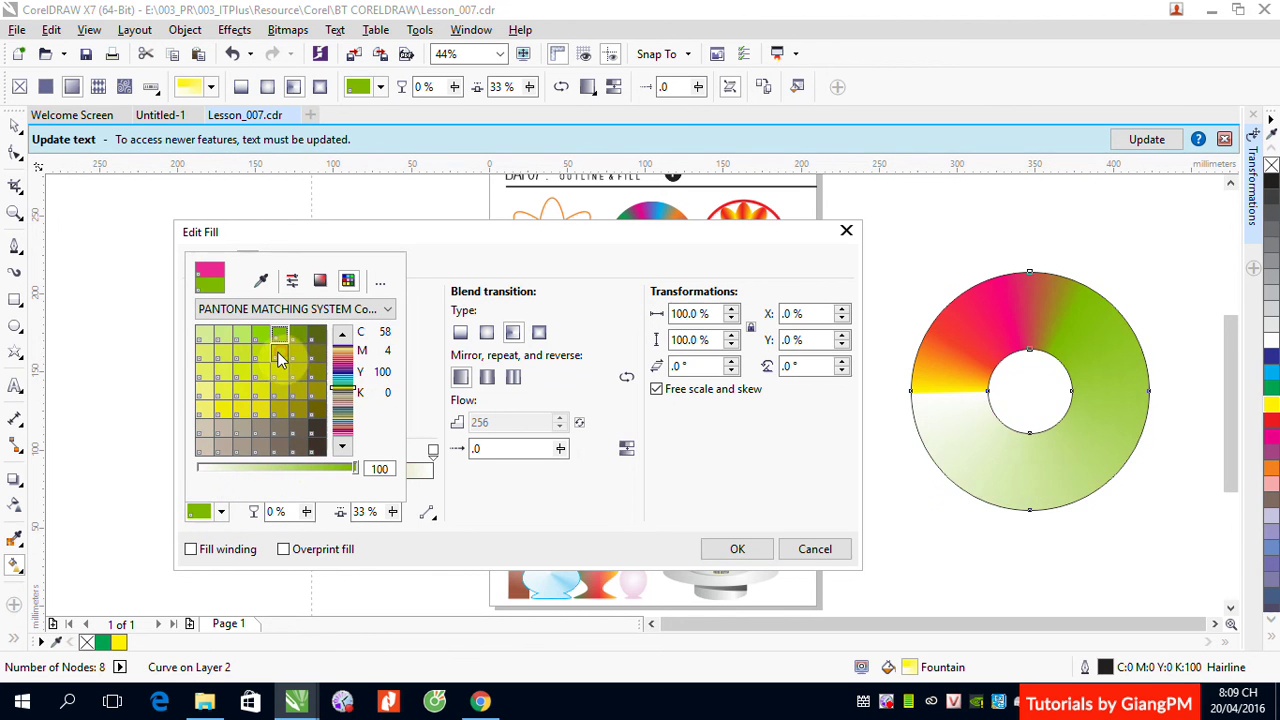
left_click(537, 510)
Add a color stop at 47% to the gradient and set it to the PANTONE blue (C:89 M:35 Y:20 K:0)
double_click(307, 465)
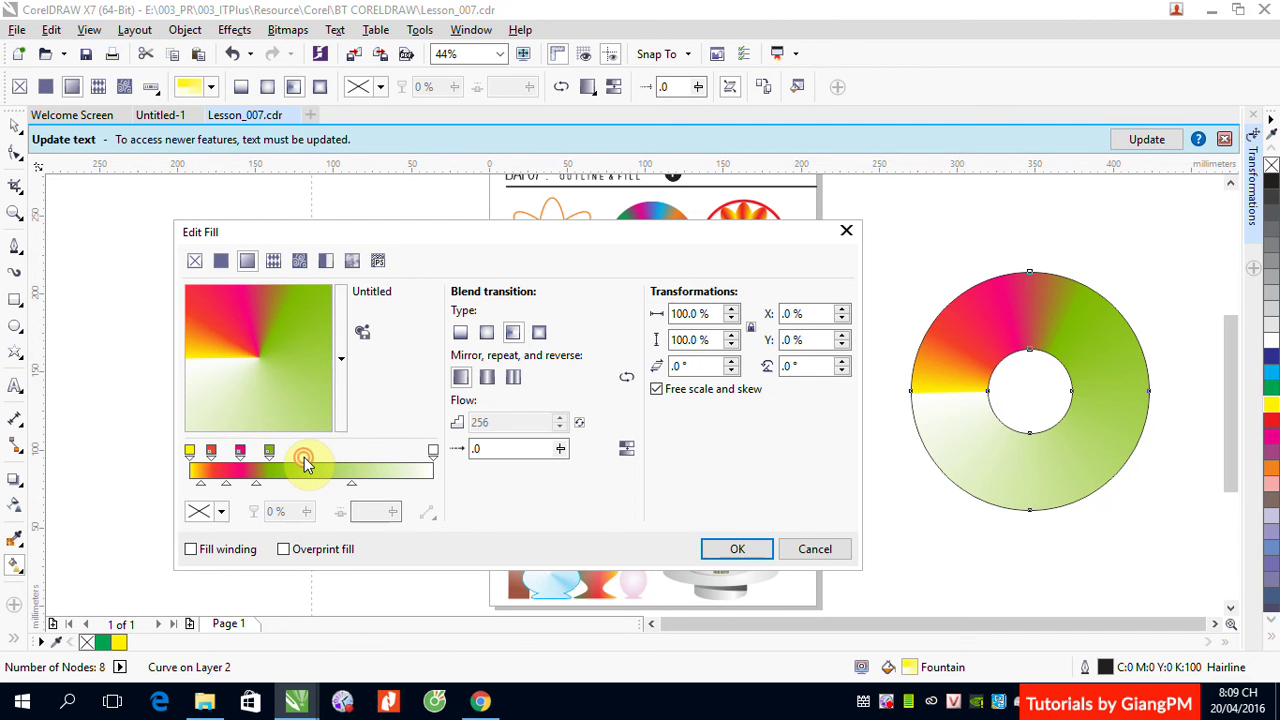
left_click(220, 516)
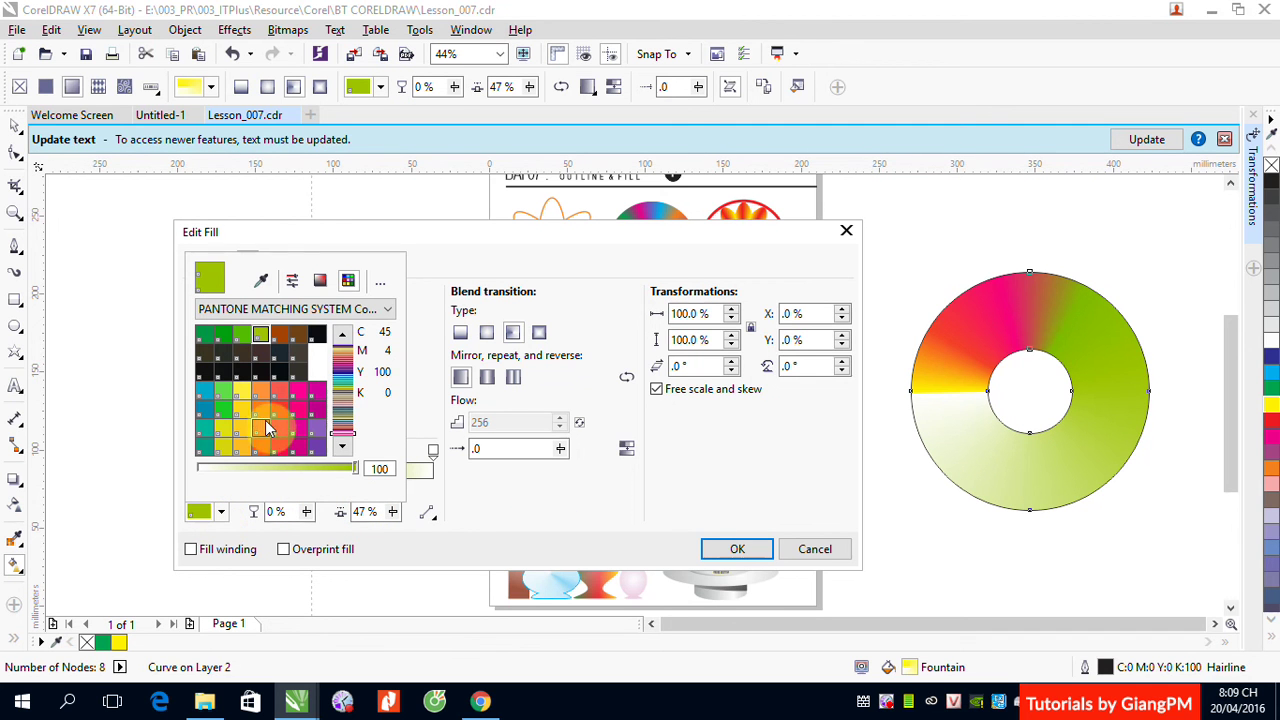
left_click(207, 420)
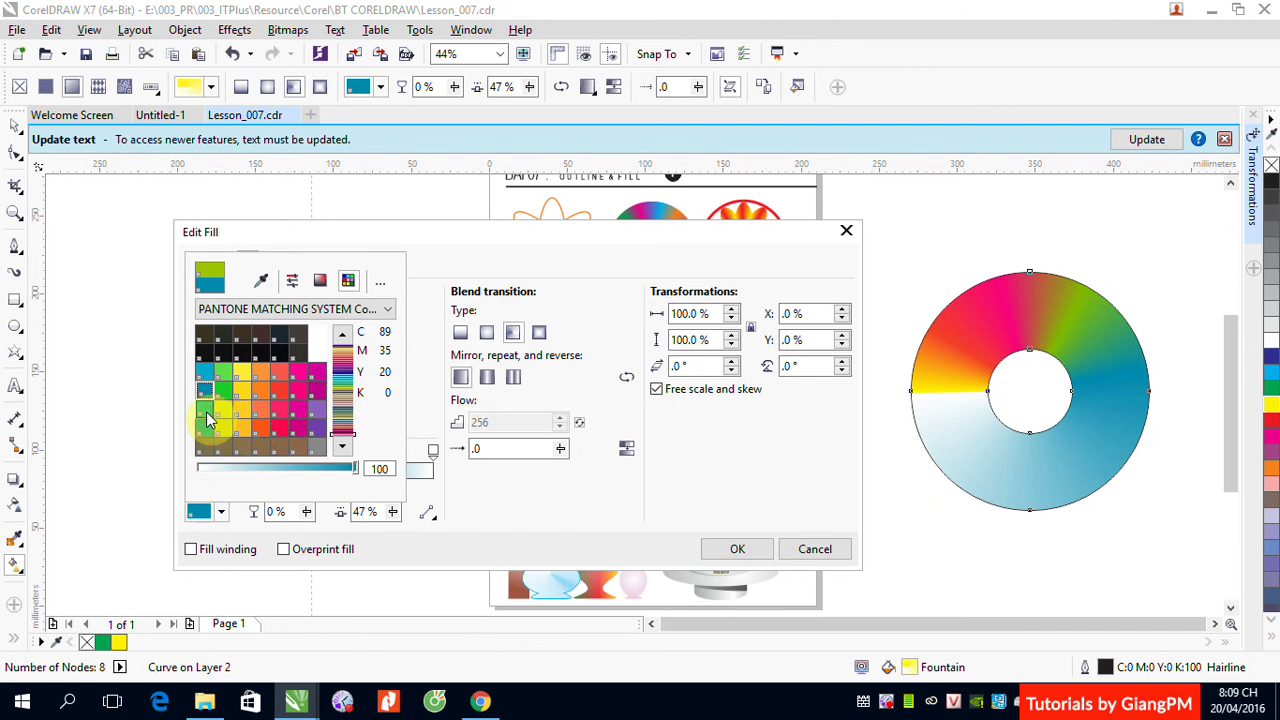
left_click(540, 512)
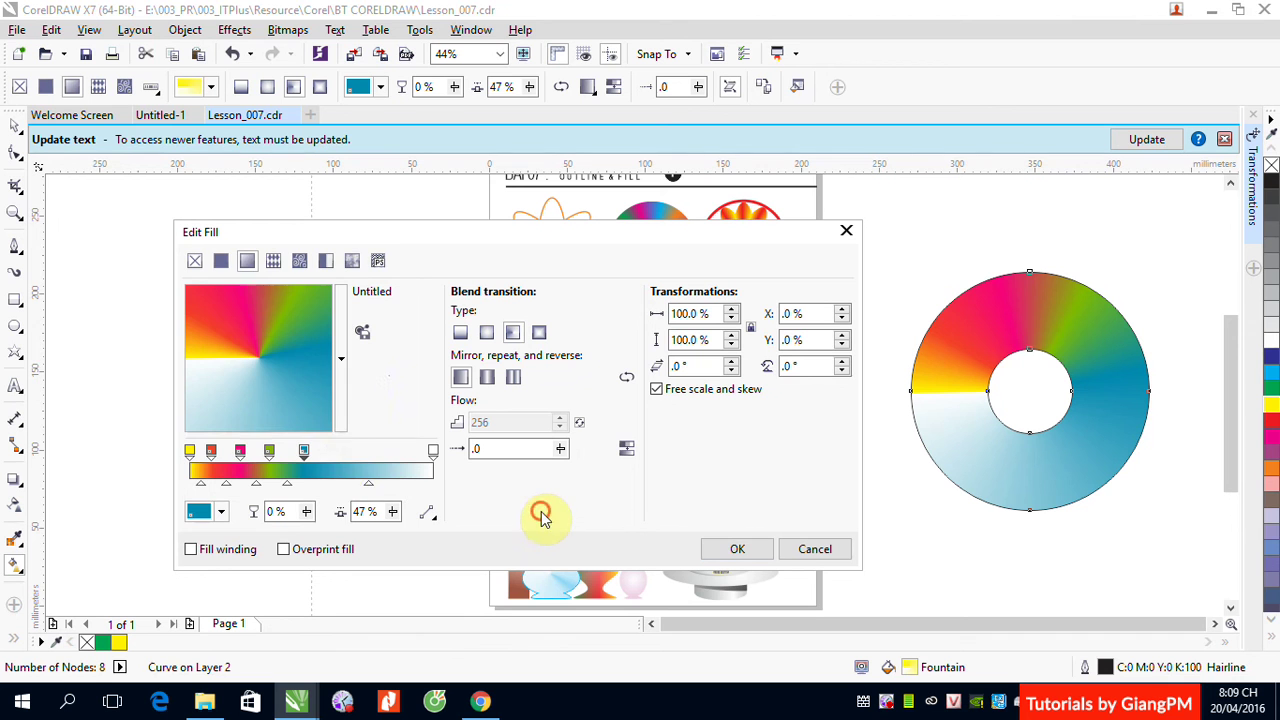
Add a PANTONE orange-brown stop (C:14 M:69 Y:100 K:3) at 61% and apply the finished fill to the ring
left_click(340, 460)
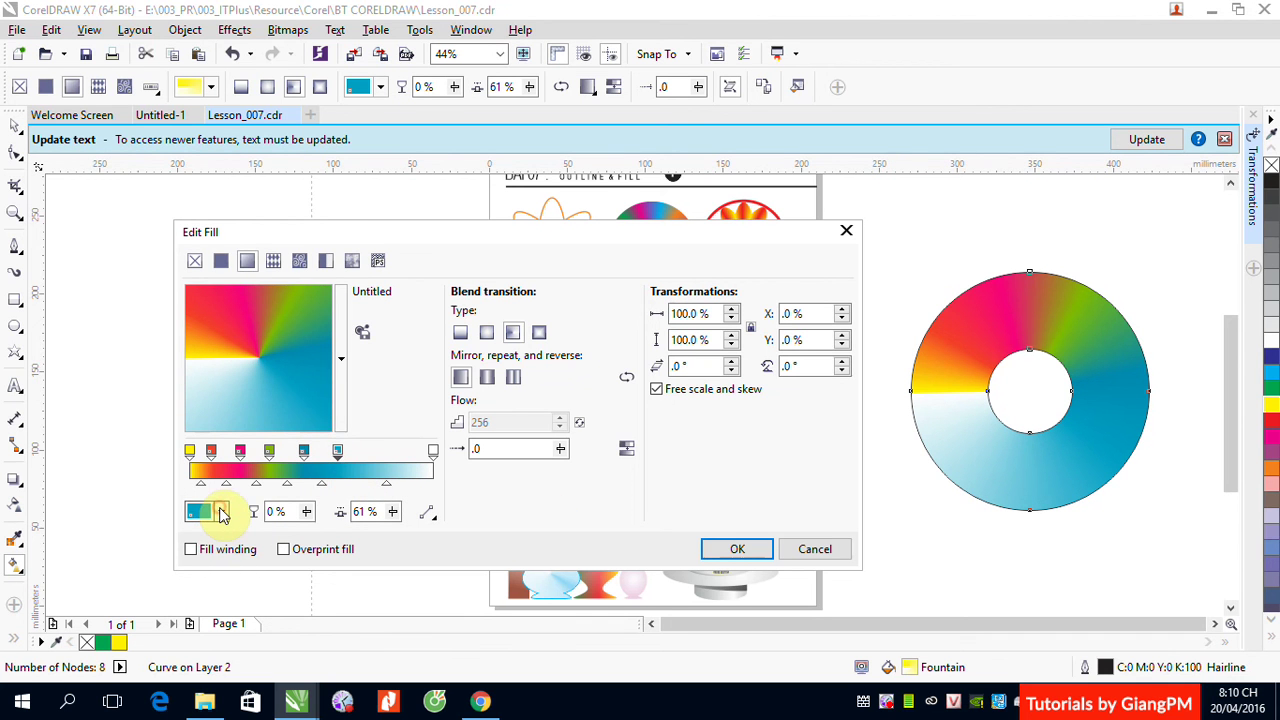
left_click(221, 512)
left_click(342, 436)
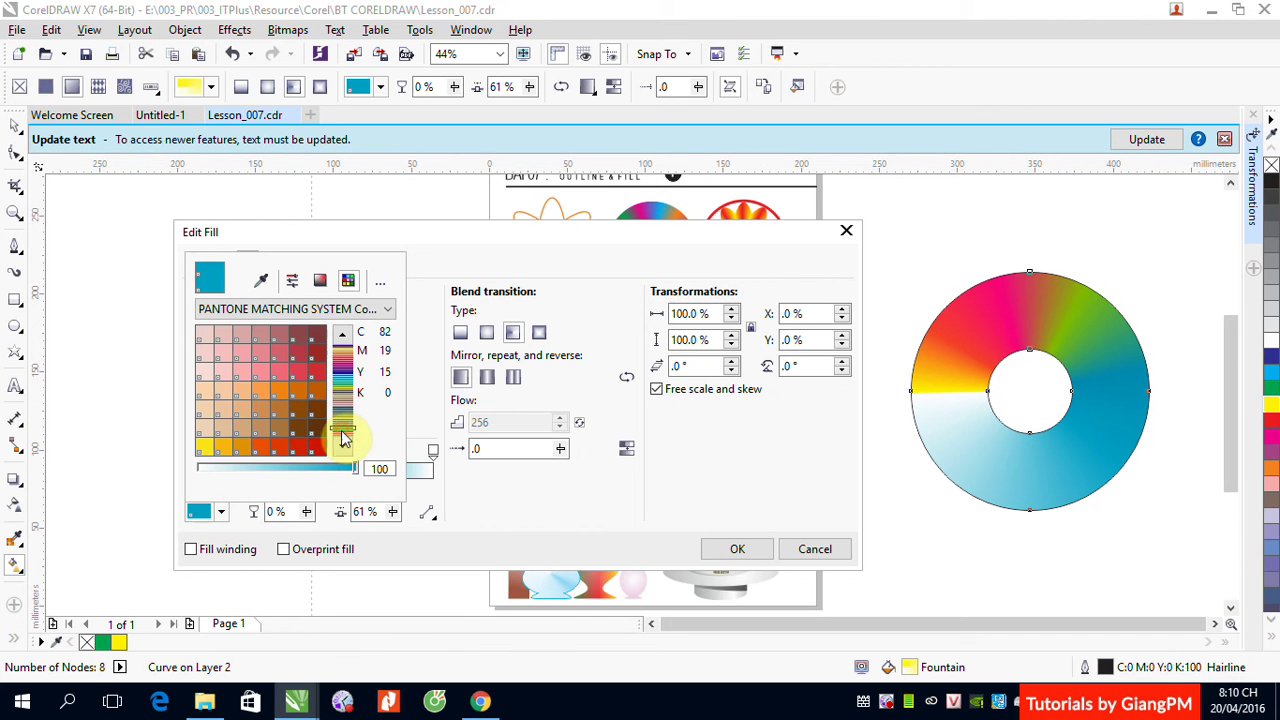
left_click(301, 395)
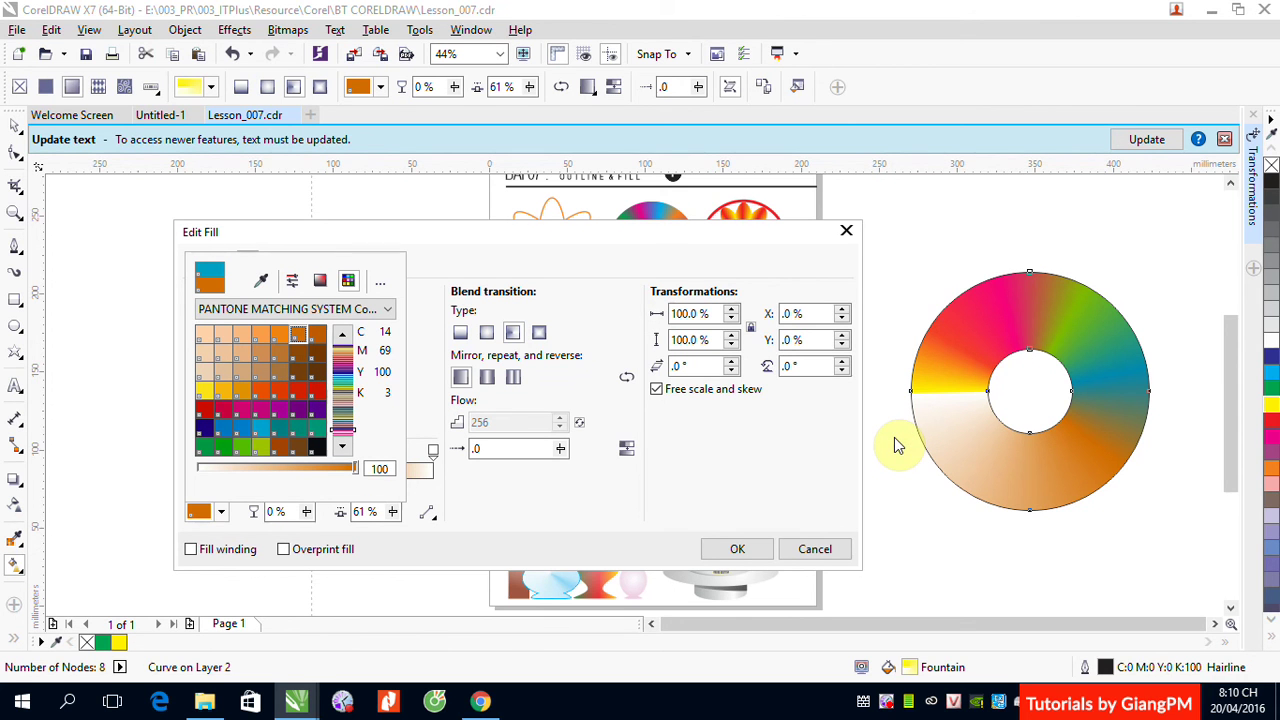
left_click(785, 558)
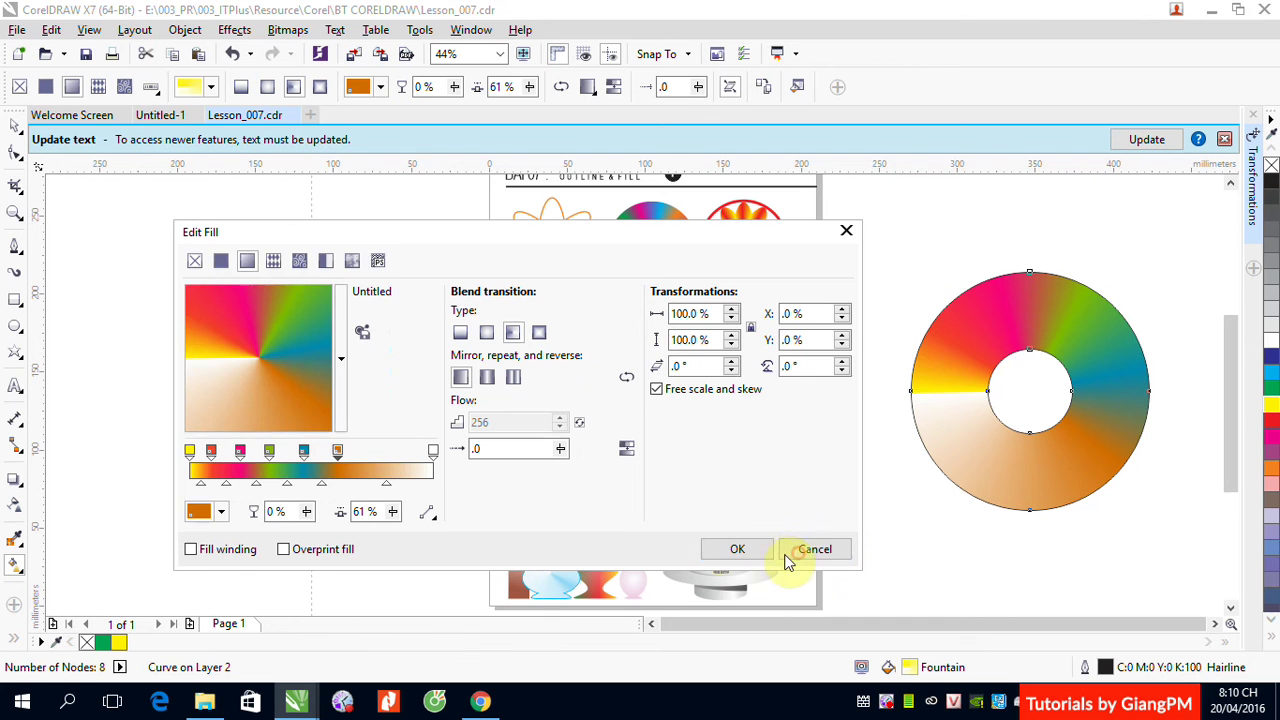
left_click(737, 548)
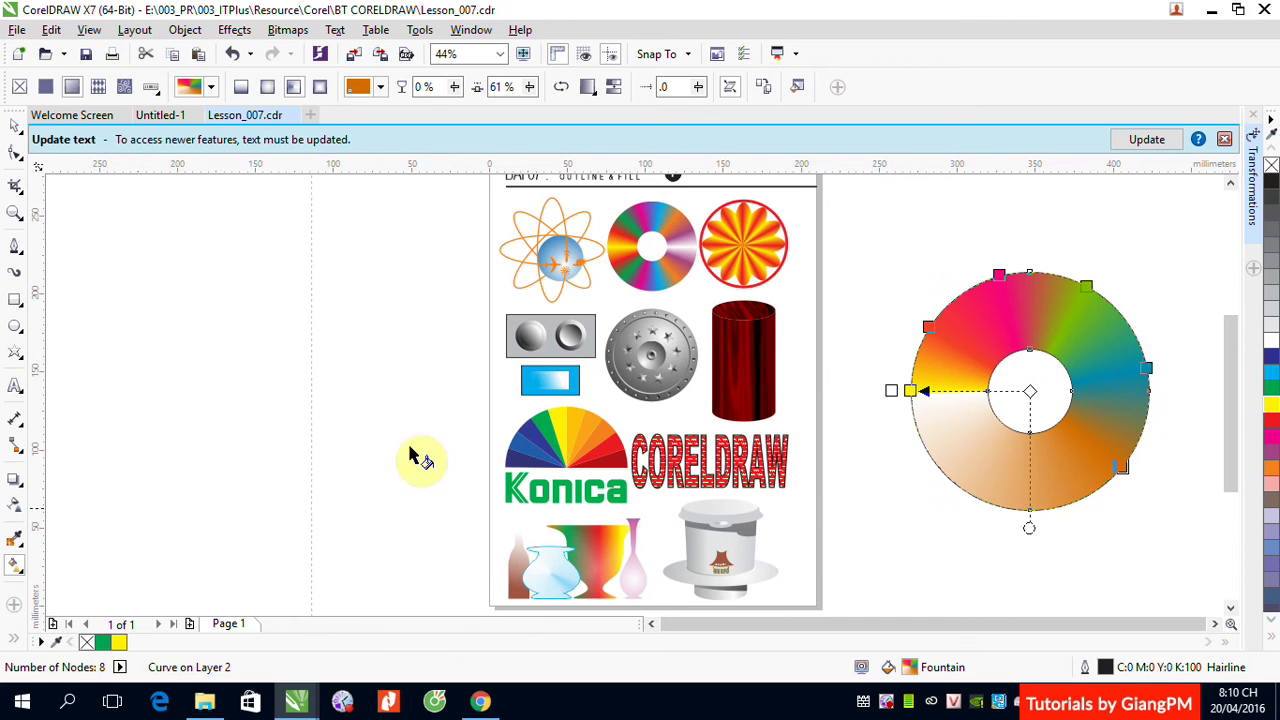
left_click(15, 124)
left_click(186, 311)
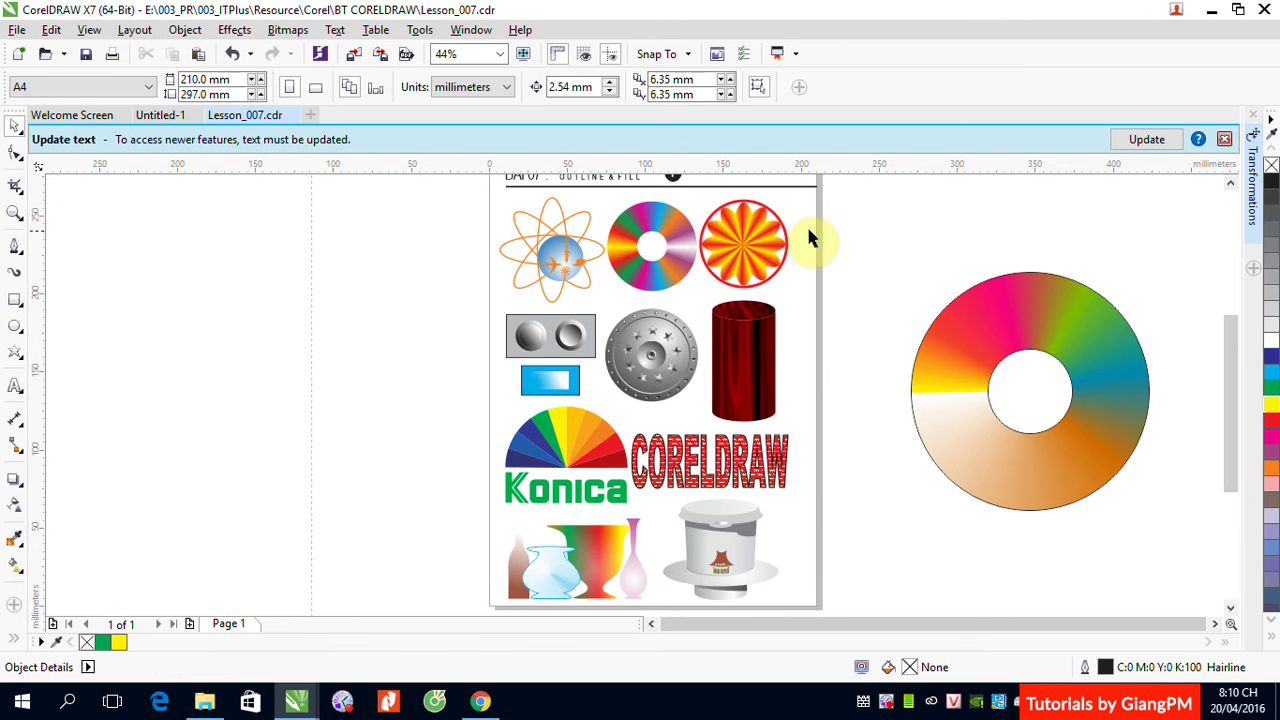
Examine the page's sample artwork by selecting the multi-color disc, the Konica logo group and the red-yellow flower circle in turn
left_click(636, 234)
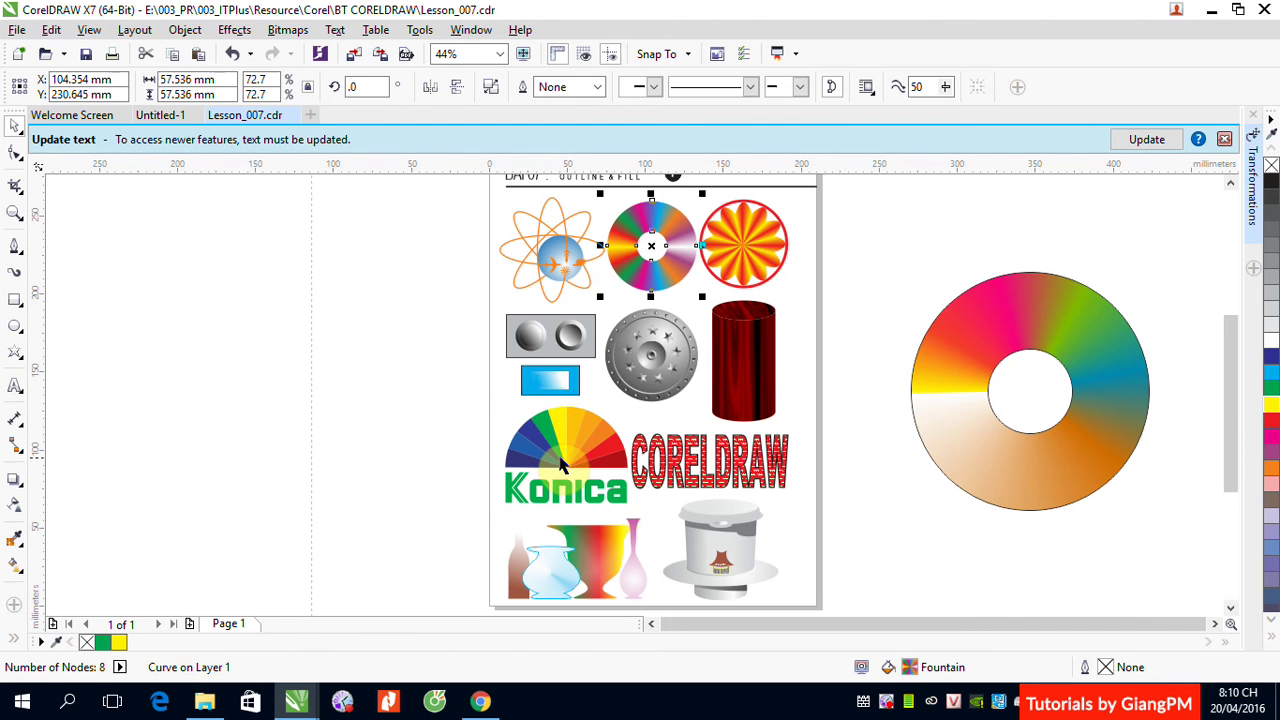
left_click(560, 453)
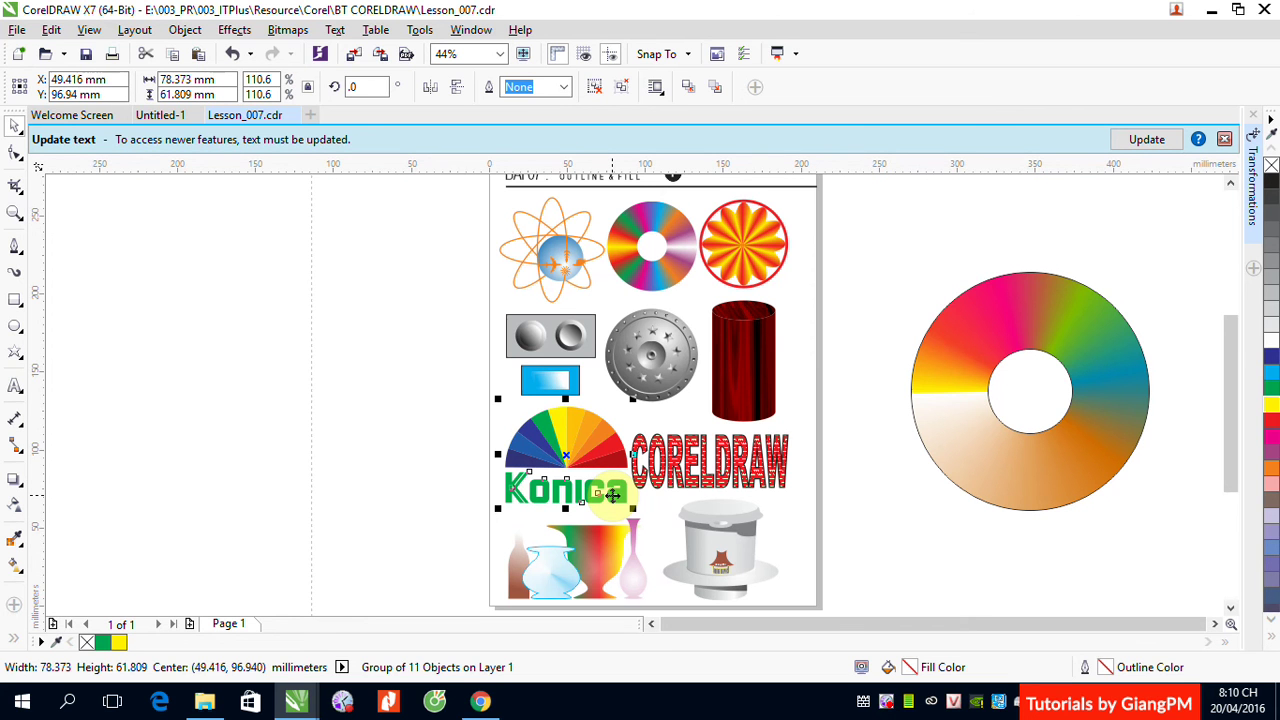
left_click(896, 289)
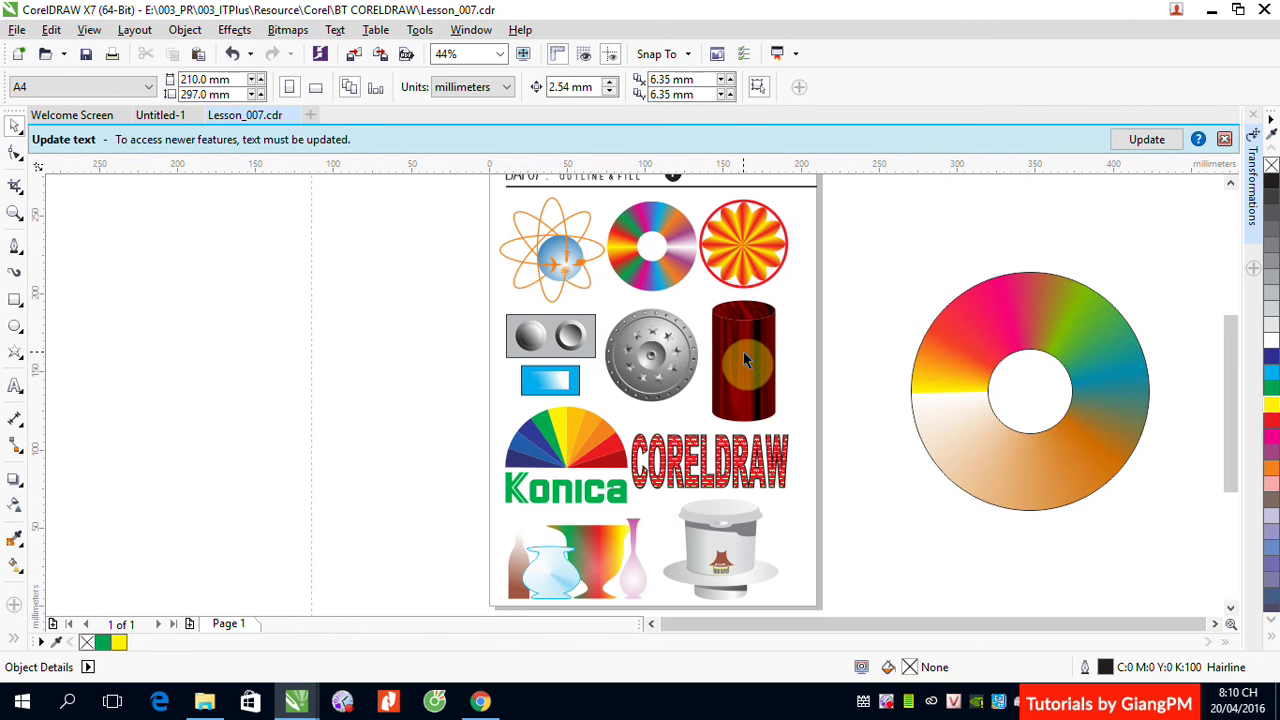
left_click(674, 276)
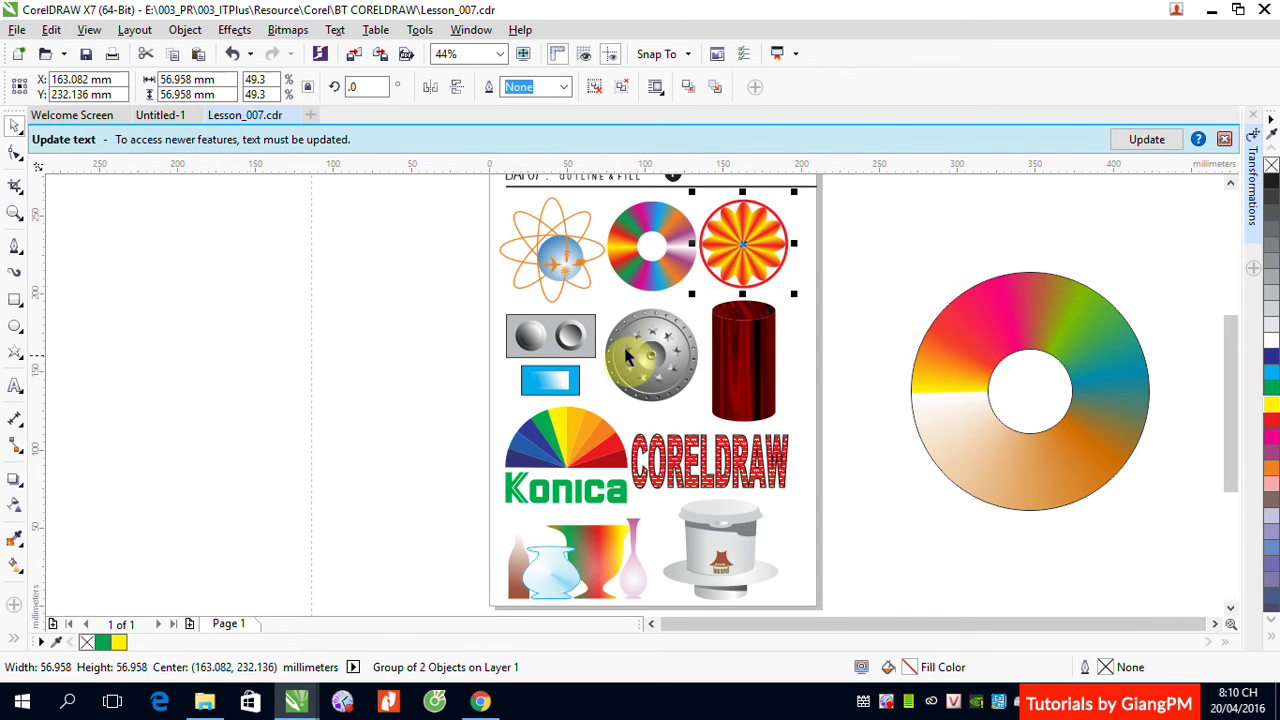